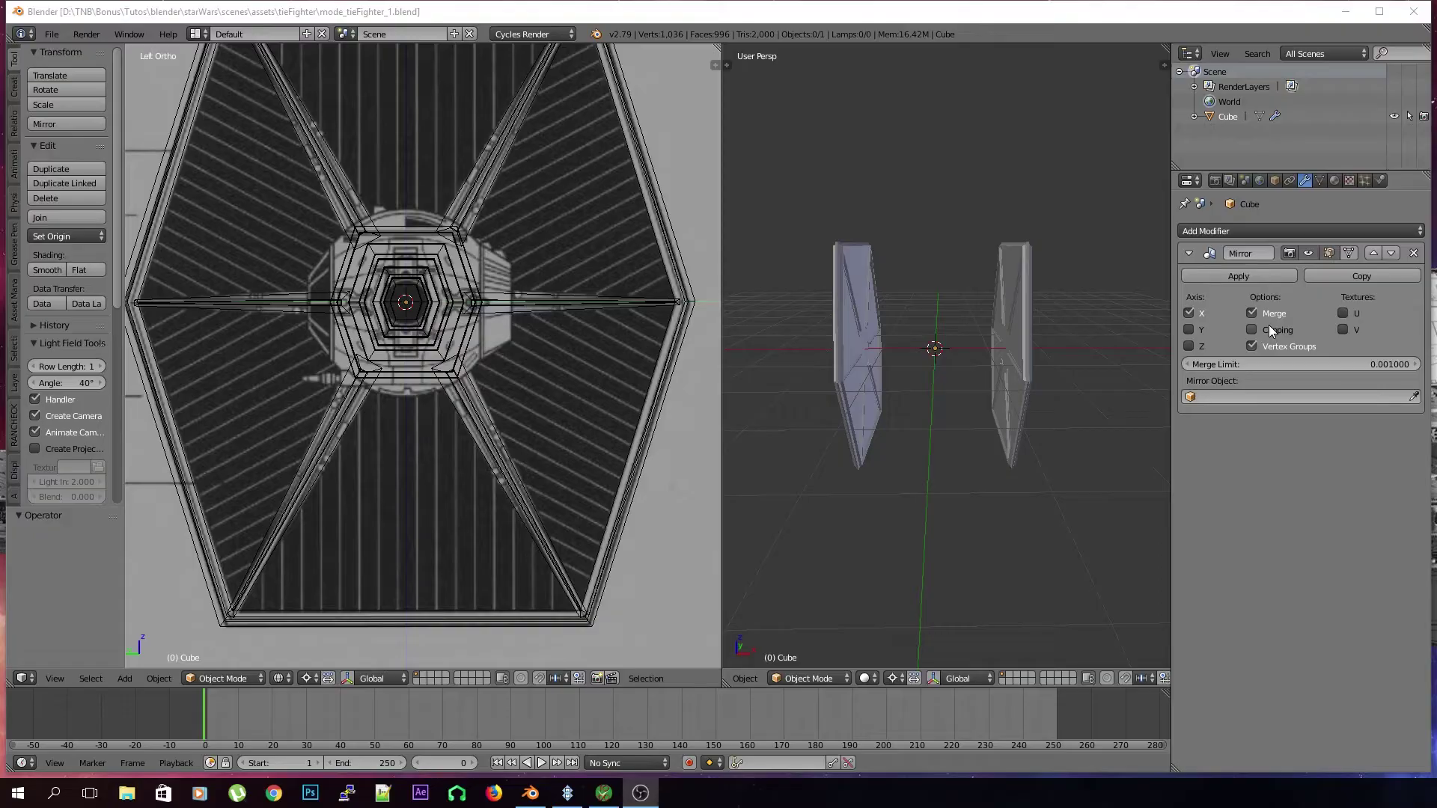
Switch to Chrome, go to motion-live.com and open the site's 3D training page
{"action": "left_click", "coordinate": [584, 14]}
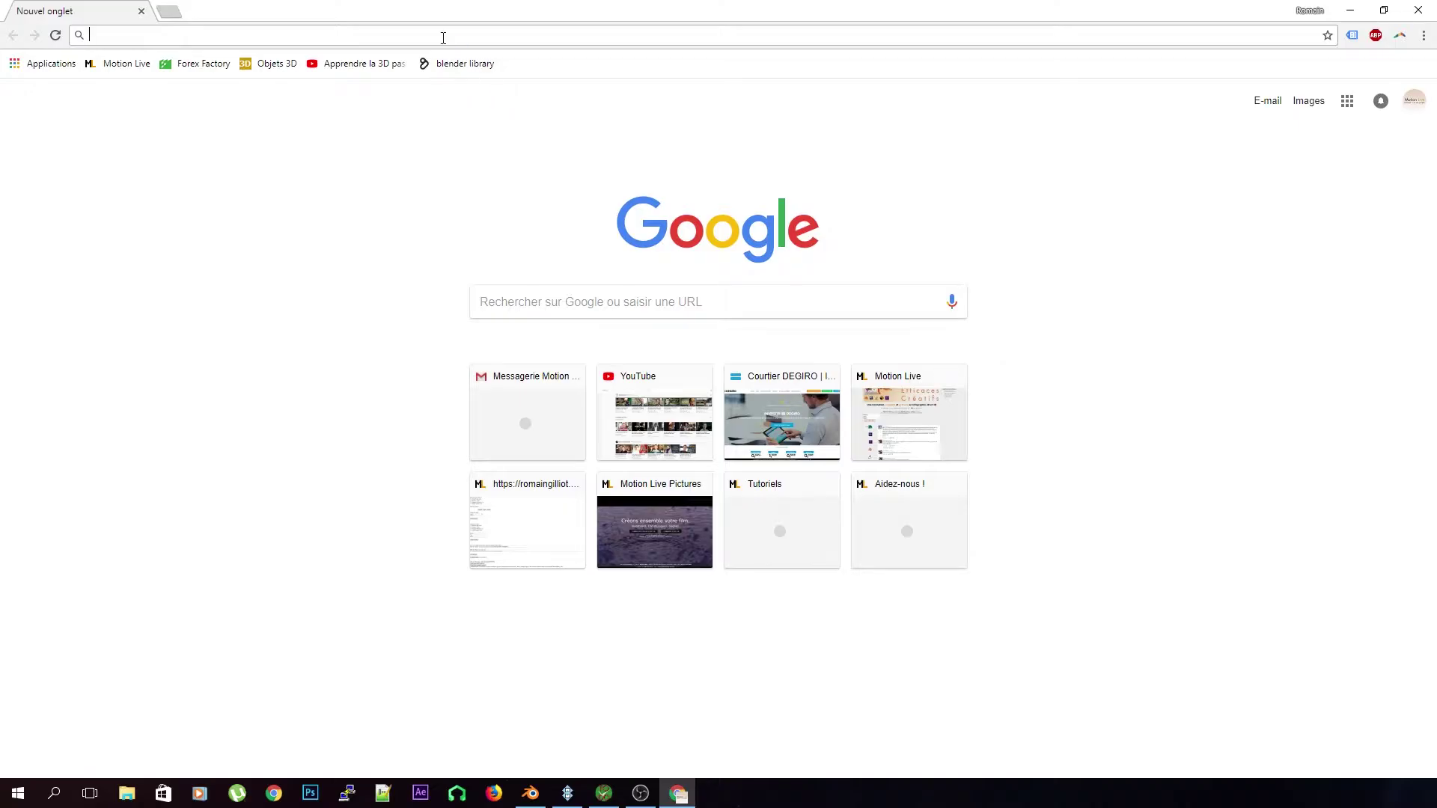
{"action": "type", "text": "motion-live"}
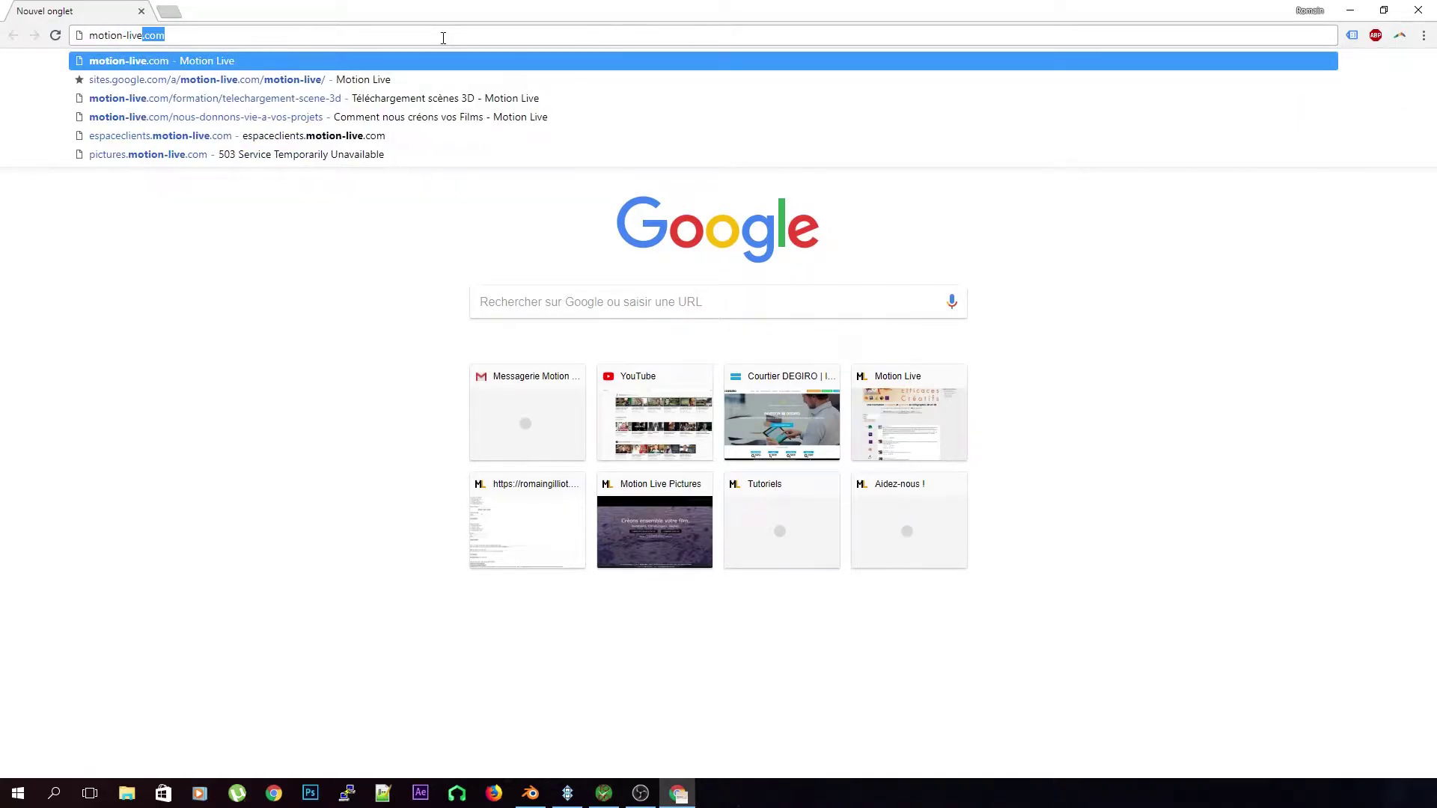
{"action": "key", "text": "Return"}
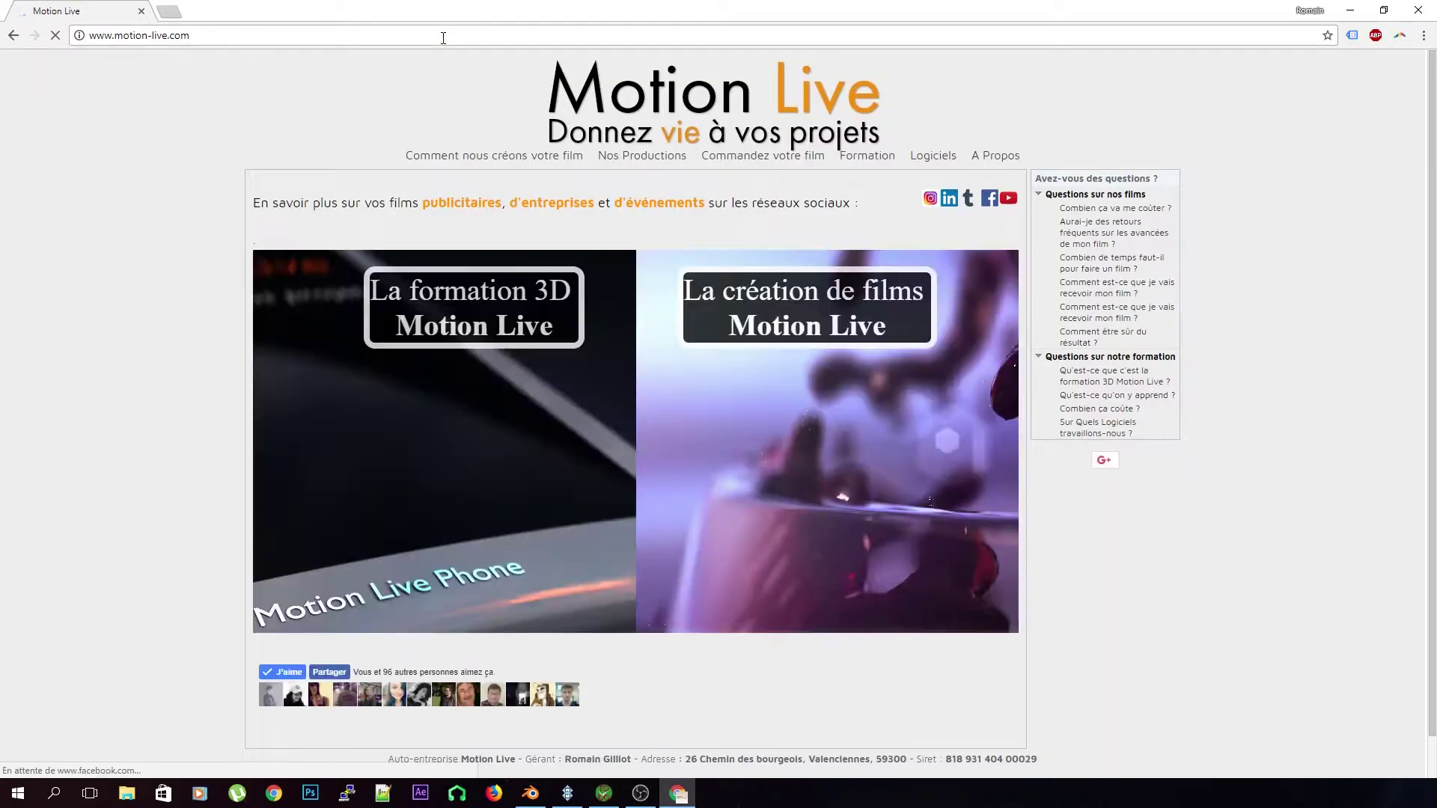
{"action": "mouse_move", "coordinate": [340, 387]}
{"action": "left_click", "coordinate": [372, 417]}
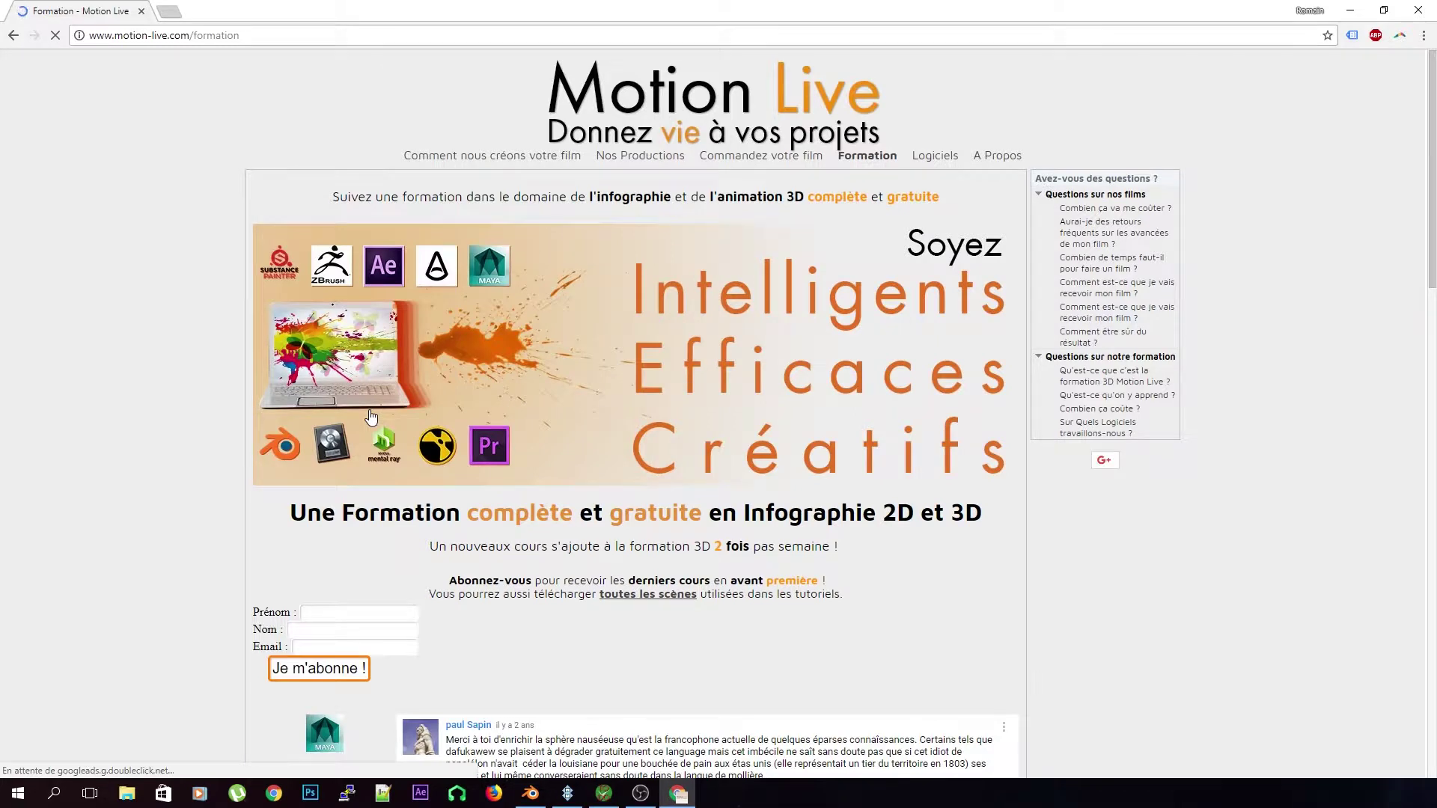
Look through the Maya course playlist on the training page down to its last lessons and close the list
{"action": "scroll", "coordinate": [374, 411], "scroll_direction": "down", "scroll_amount": 9}
{"action": "scroll", "coordinate": [419, 514], "scroll_direction": "up", "scroll_amount": 3}
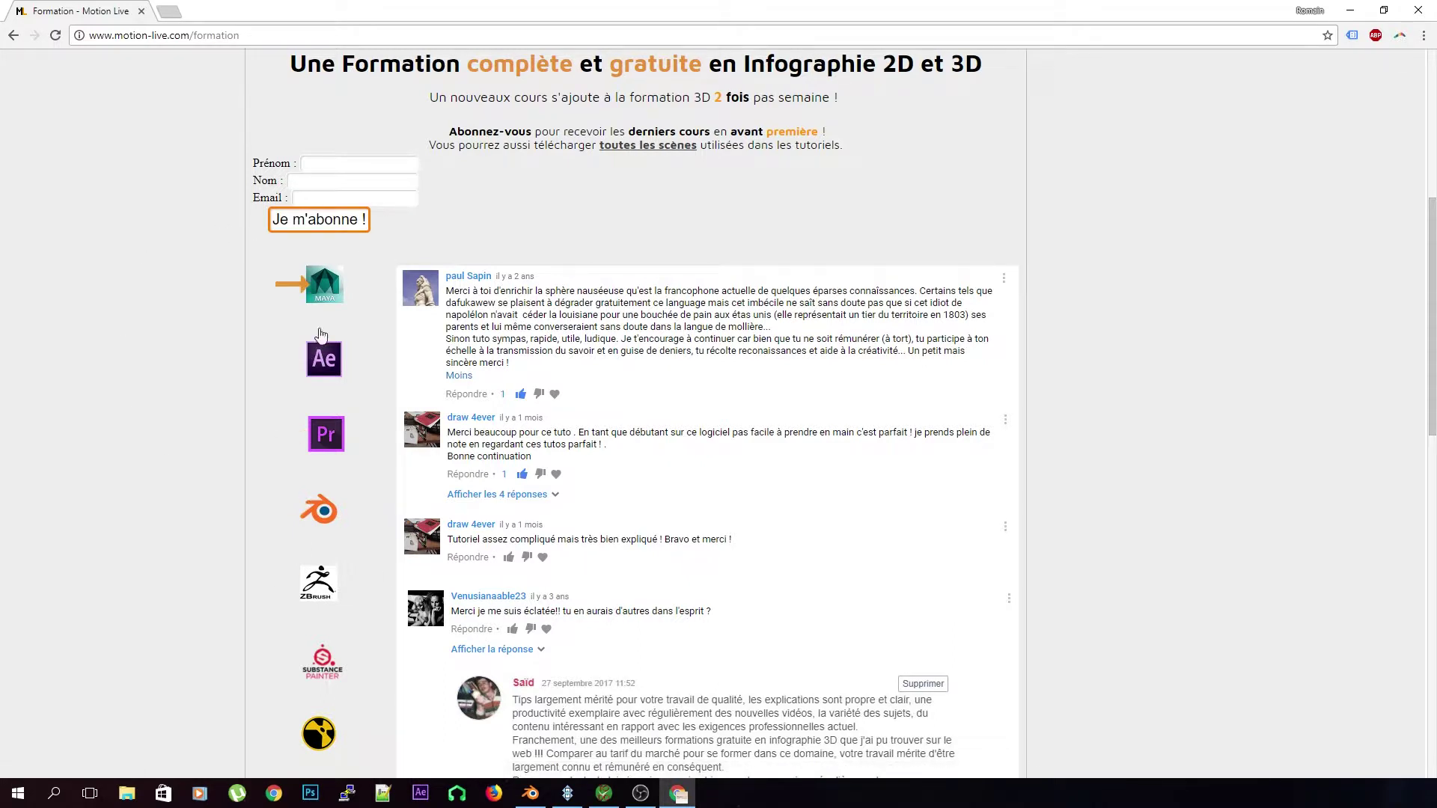
{"action": "left_click", "coordinate": [328, 284]}
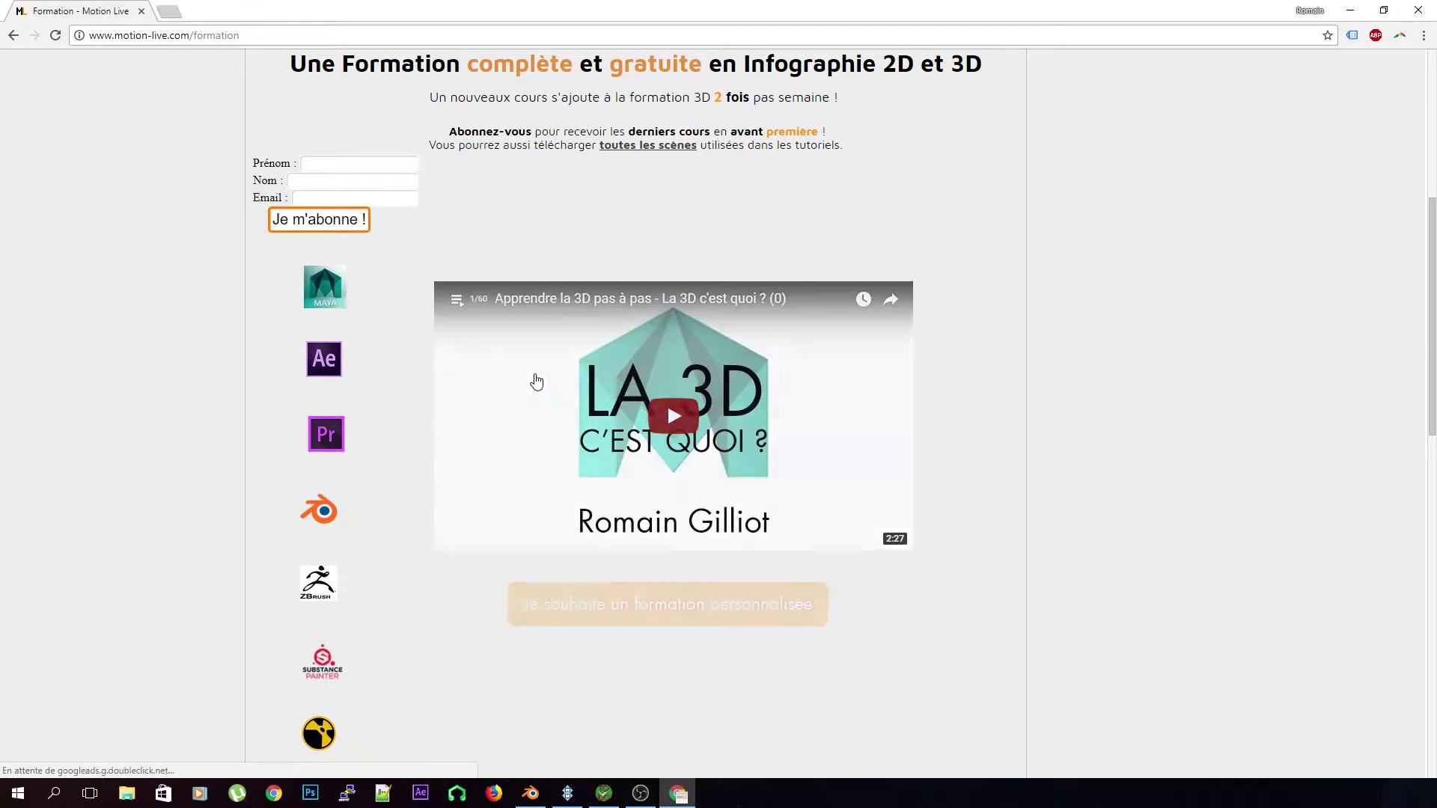
{"action": "left_click", "coordinate": [449, 284]}
{"action": "scroll", "coordinate": [611, 372], "scroll_direction": "down", "scroll_amount": 20}
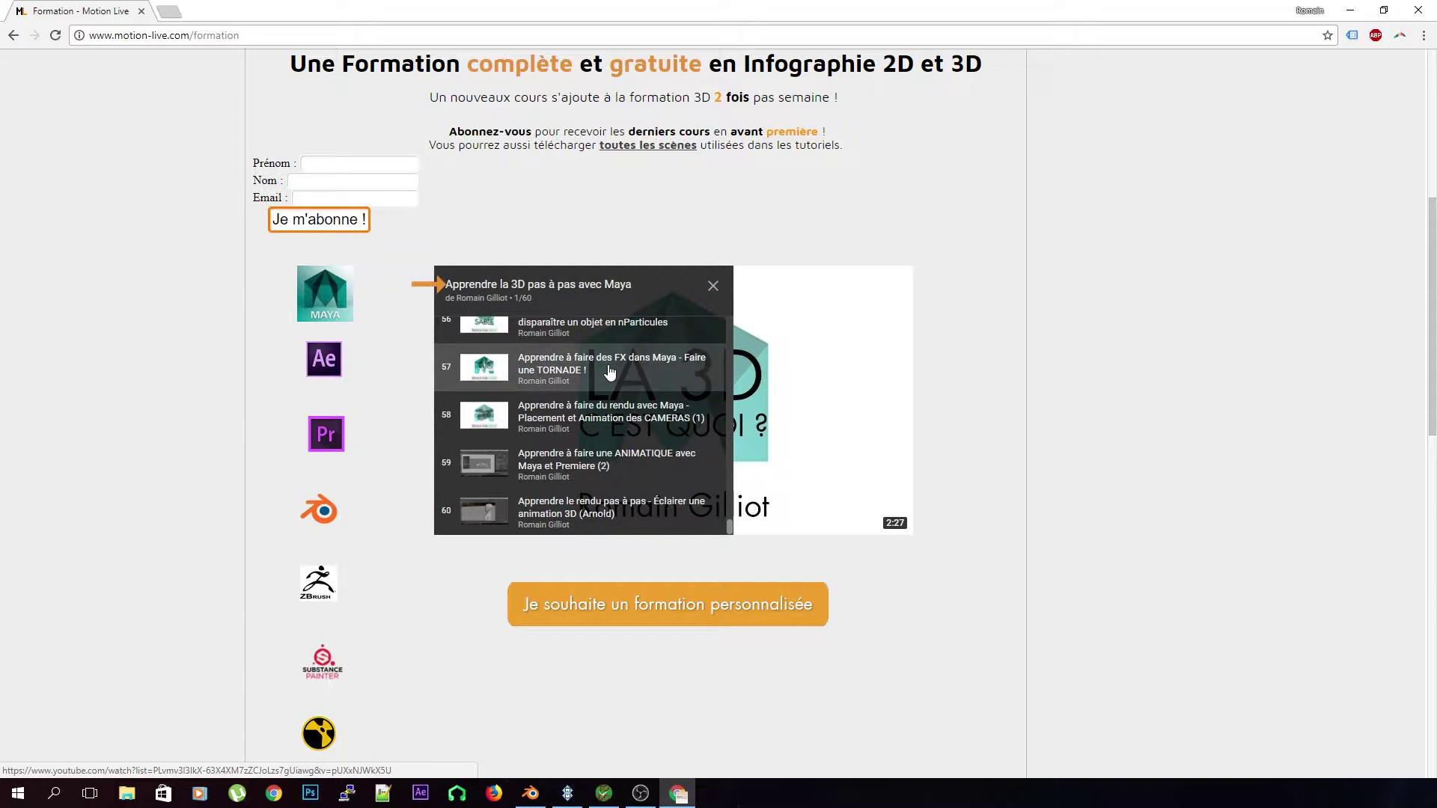
{"action": "left_click", "coordinate": [712, 286]}
Review the remaining course sections and the training description further down the page
{"action": "scroll", "coordinate": [310, 389], "scroll_direction": "down", "scroll_amount": 6}
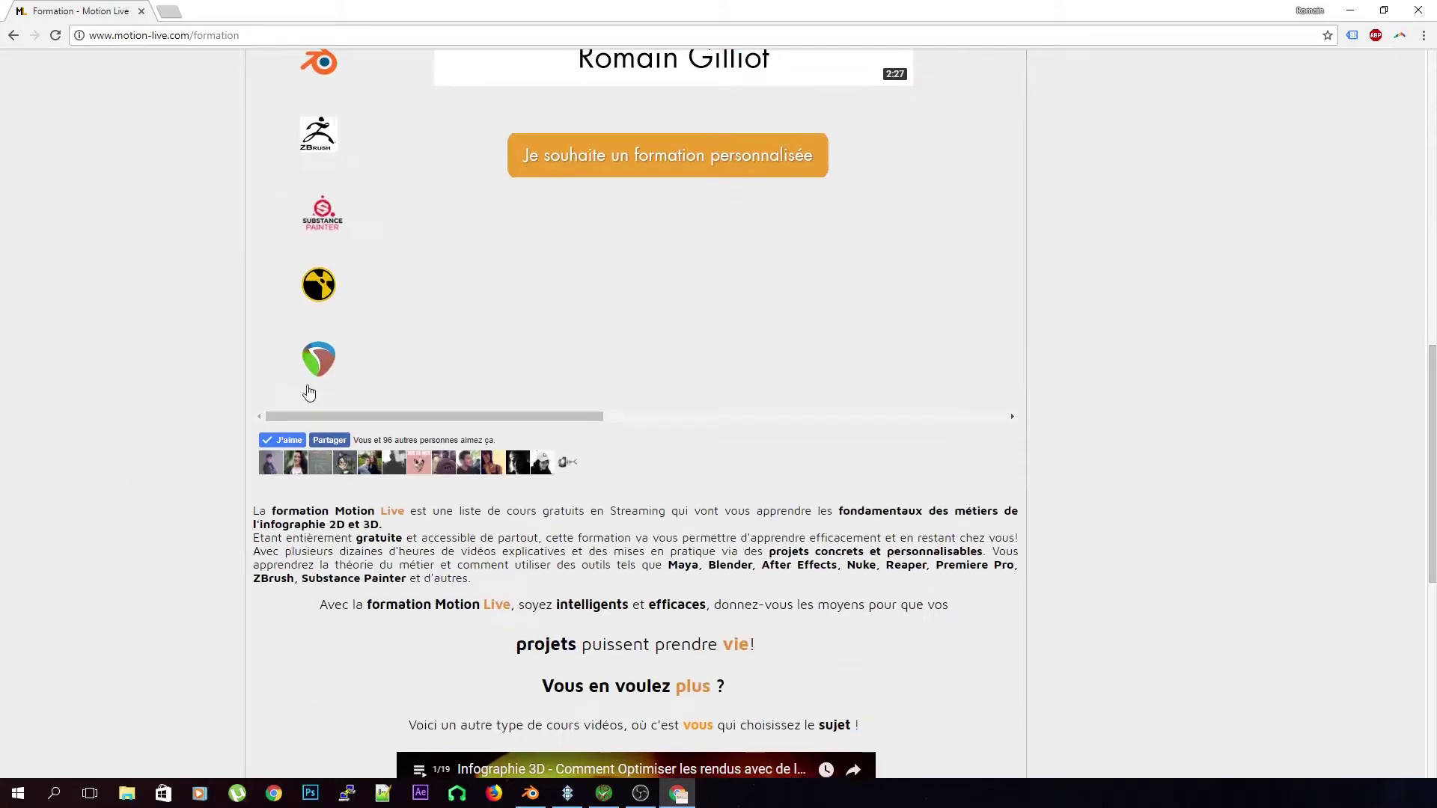
{"action": "scroll", "coordinate": [353, 522], "scroll_direction": "down", "scroll_amount": 6}
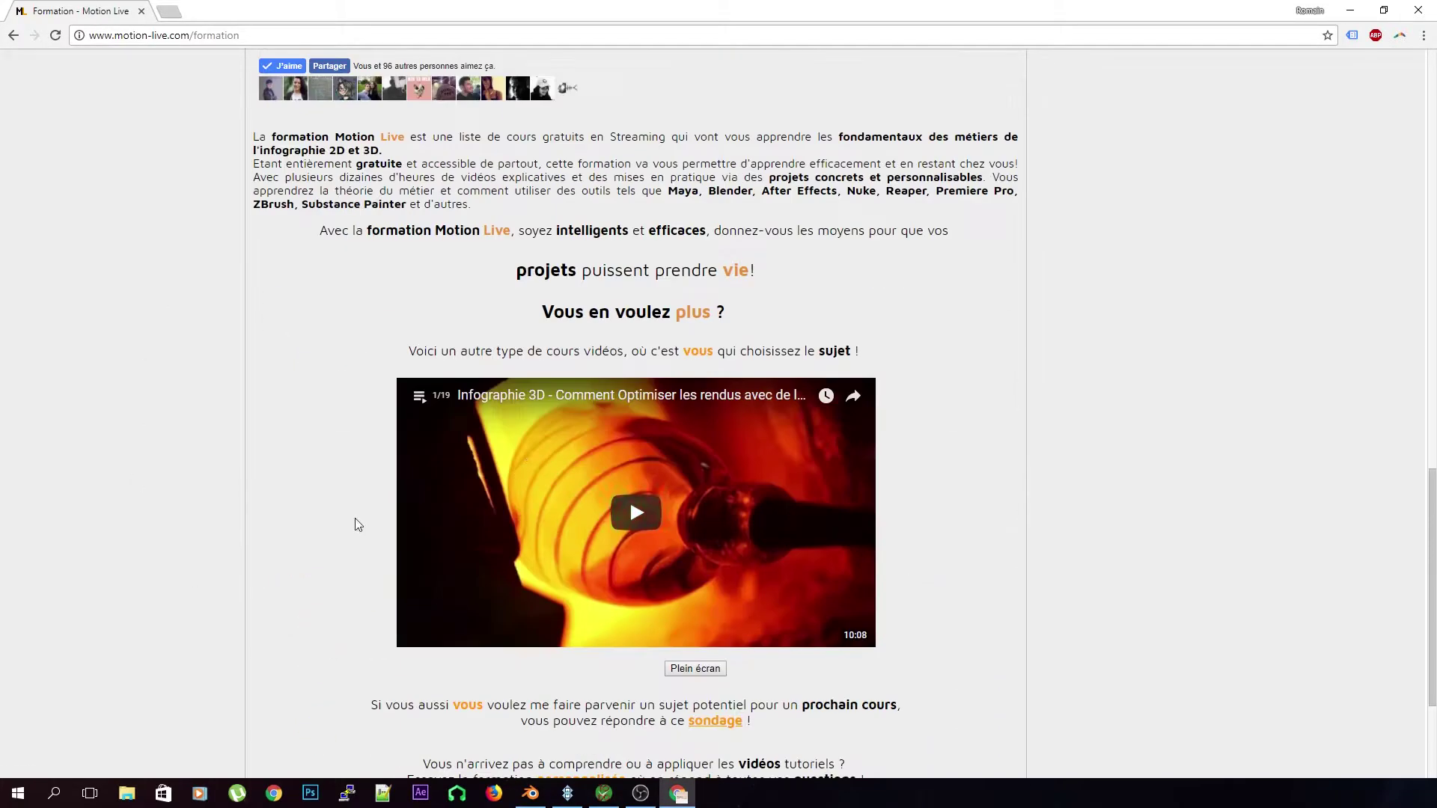
{"action": "scroll", "coordinate": [330, 567], "scroll_direction": "up", "scroll_amount": 7}
{"action": "scroll", "coordinate": [335, 596], "scroll_direction": "up", "scroll_amount": 6}
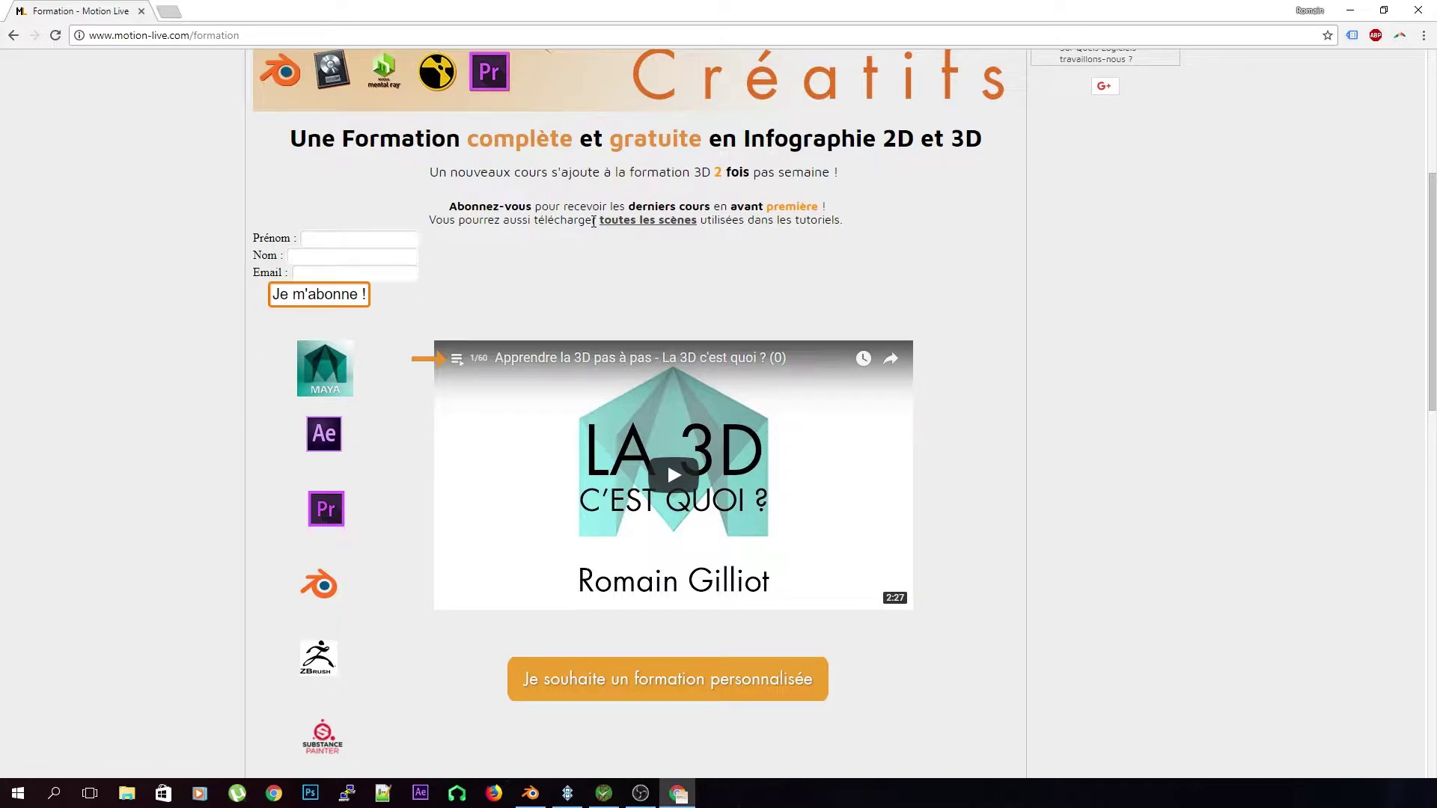
Open the download page for all tutorial scenes and submit the subscriber's e-mail address to access them
{"action": "left_click", "coordinate": [614, 220]}
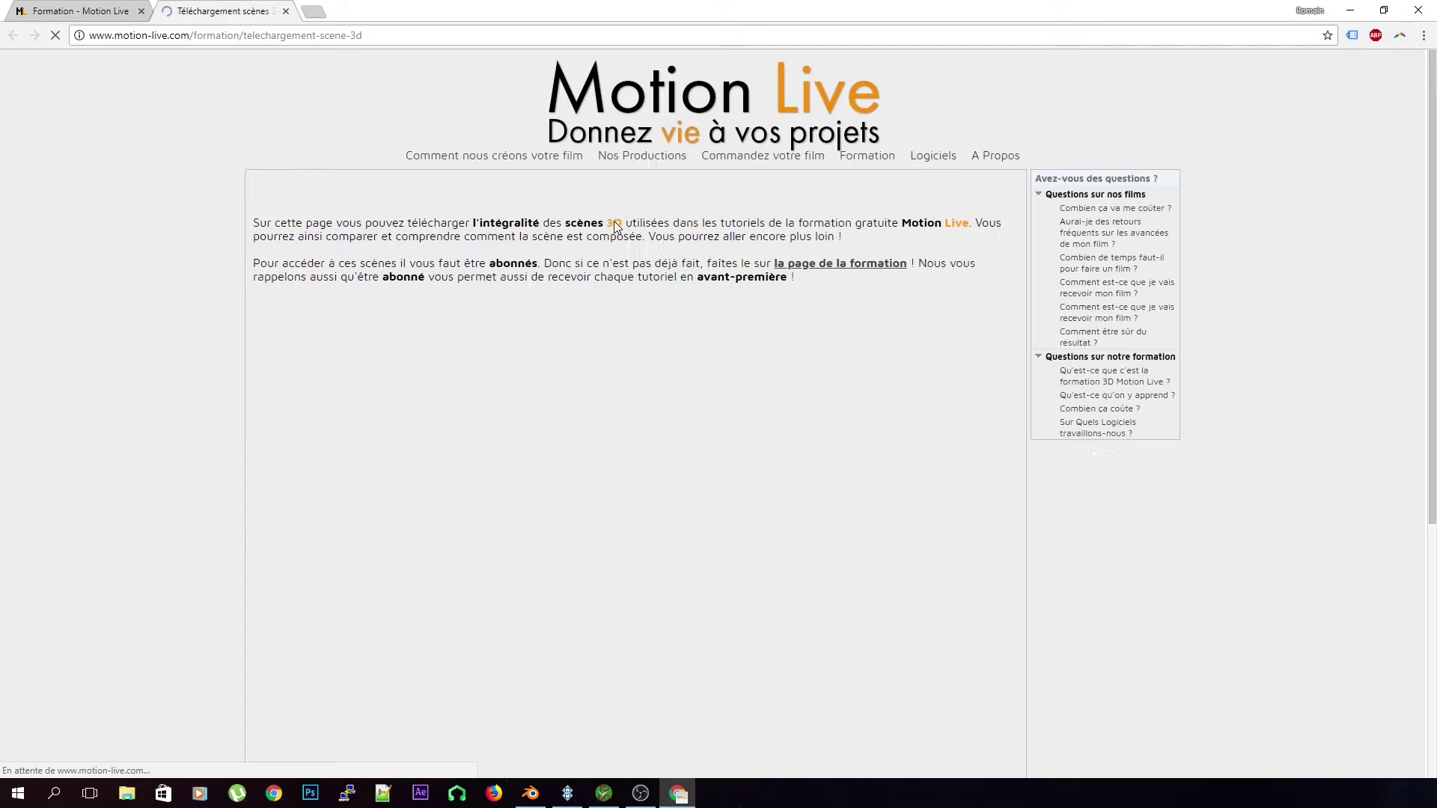
{"action": "scroll", "coordinate": [614, 221], "scroll_direction": "down", "scroll_amount": 3}
{"action": "left_click", "coordinate": [467, 286]}
{"action": "type", "text": "rom"}
{"action": "key", "text": "Down"}
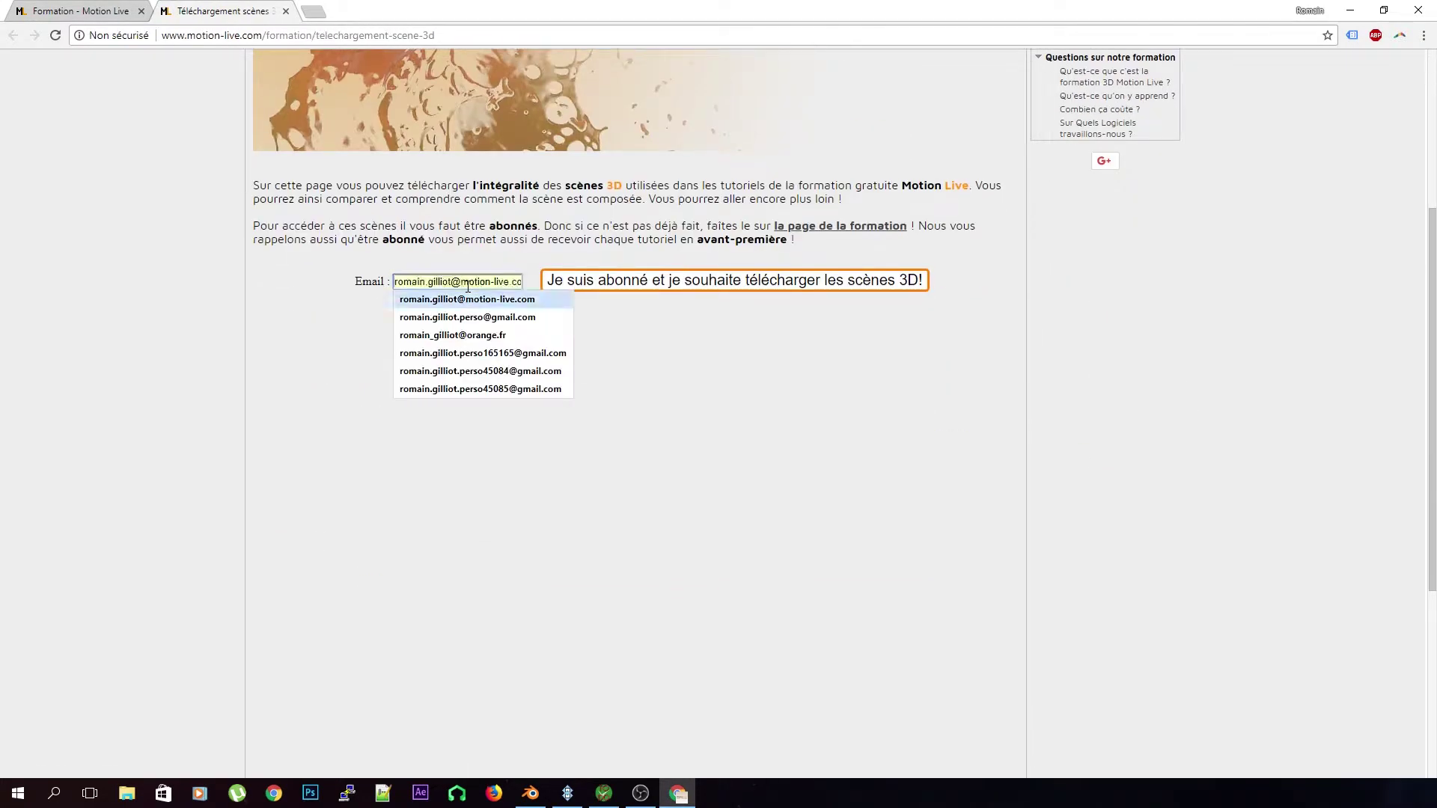
{"action": "key", "text": "Return"}
{"action": "left_click", "coordinate": [582, 283]}
Examine the list of downloadable 3D scene archives and close the browser to return to Blender
{"action": "scroll", "coordinate": [550, 426], "scroll_direction": "down", "scroll_amount": 8}
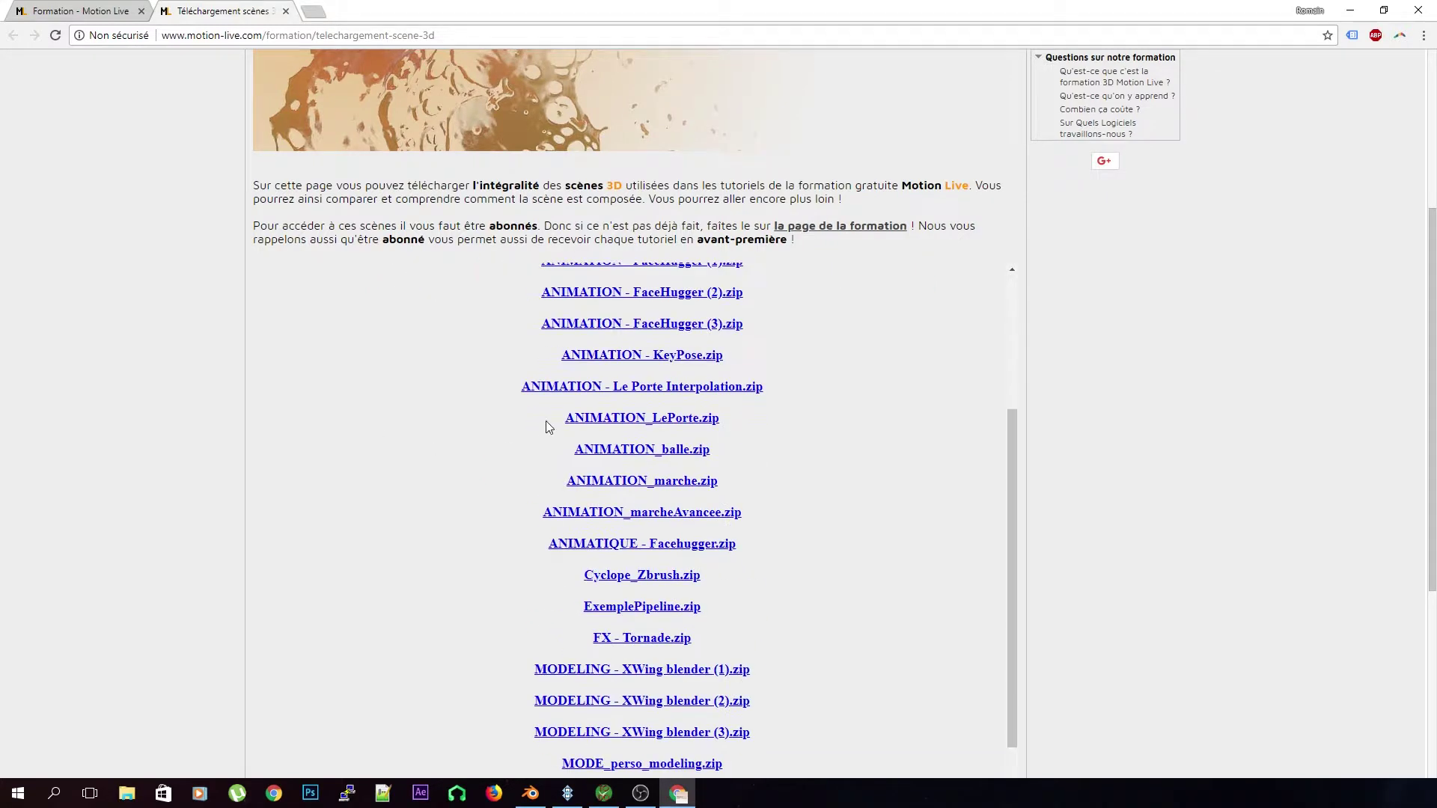
{"action": "scroll", "coordinate": [588, 408], "scroll_direction": "down", "scroll_amount": 4}
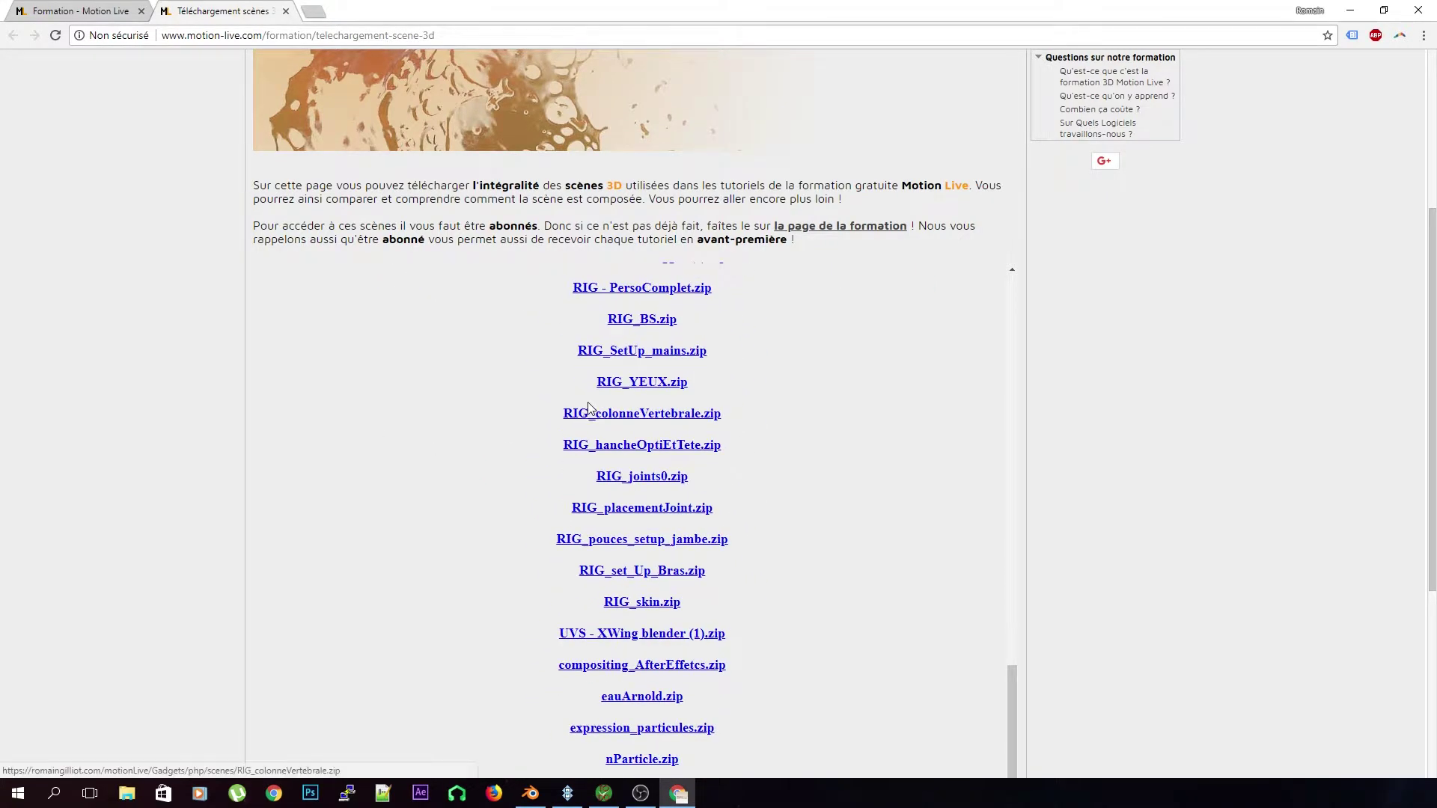
{"action": "scroll", "coordinate": [590, 408], "scroll_direction": "down", "scroll_amount": 2}
{"action": "scroll", "coordinate": [588, 408], "scroll_direction": "down", "scroll_amount": 2}
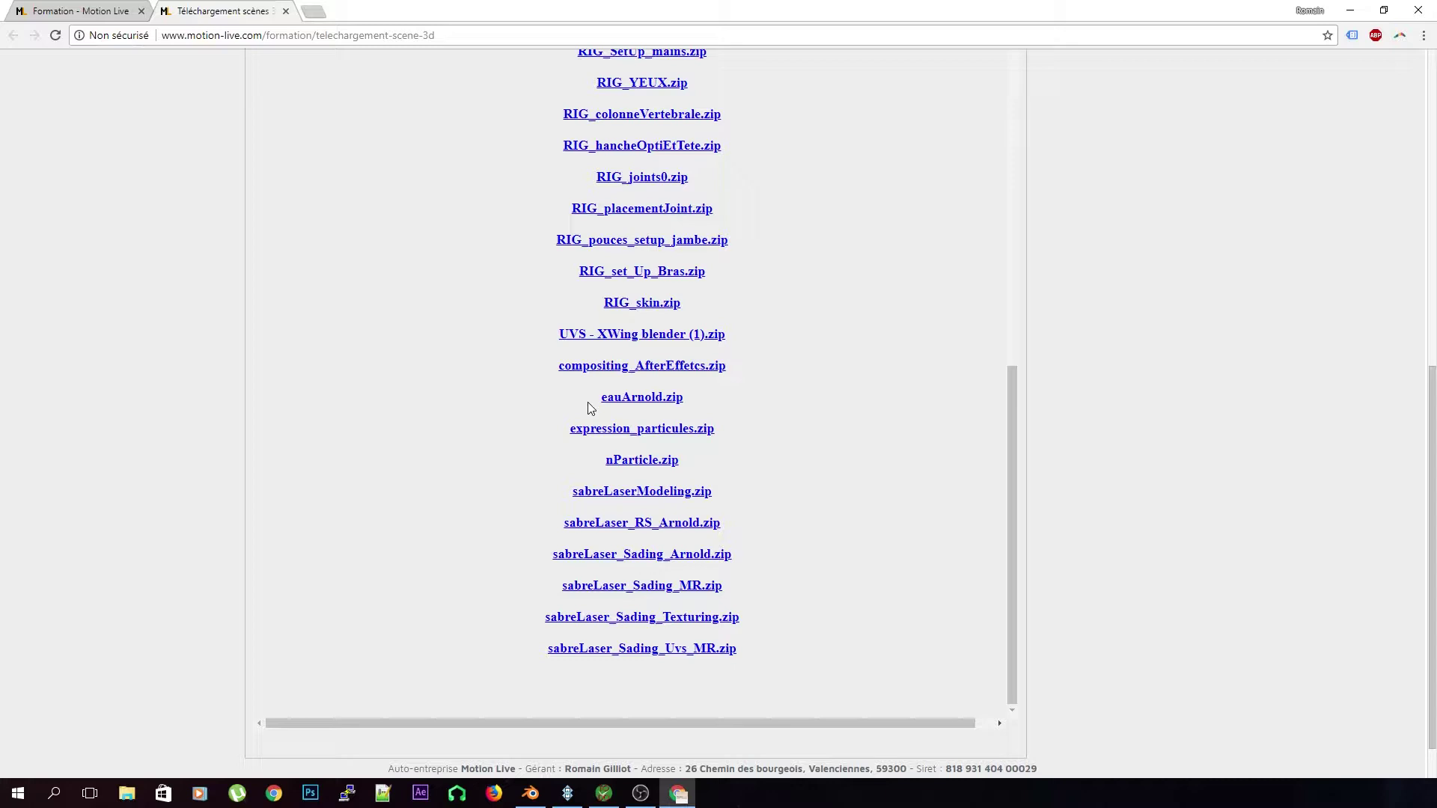
{"action": "scroll", "coordinate": [586, 402], "scroll_direction": "up", "scroll_amount": 15}
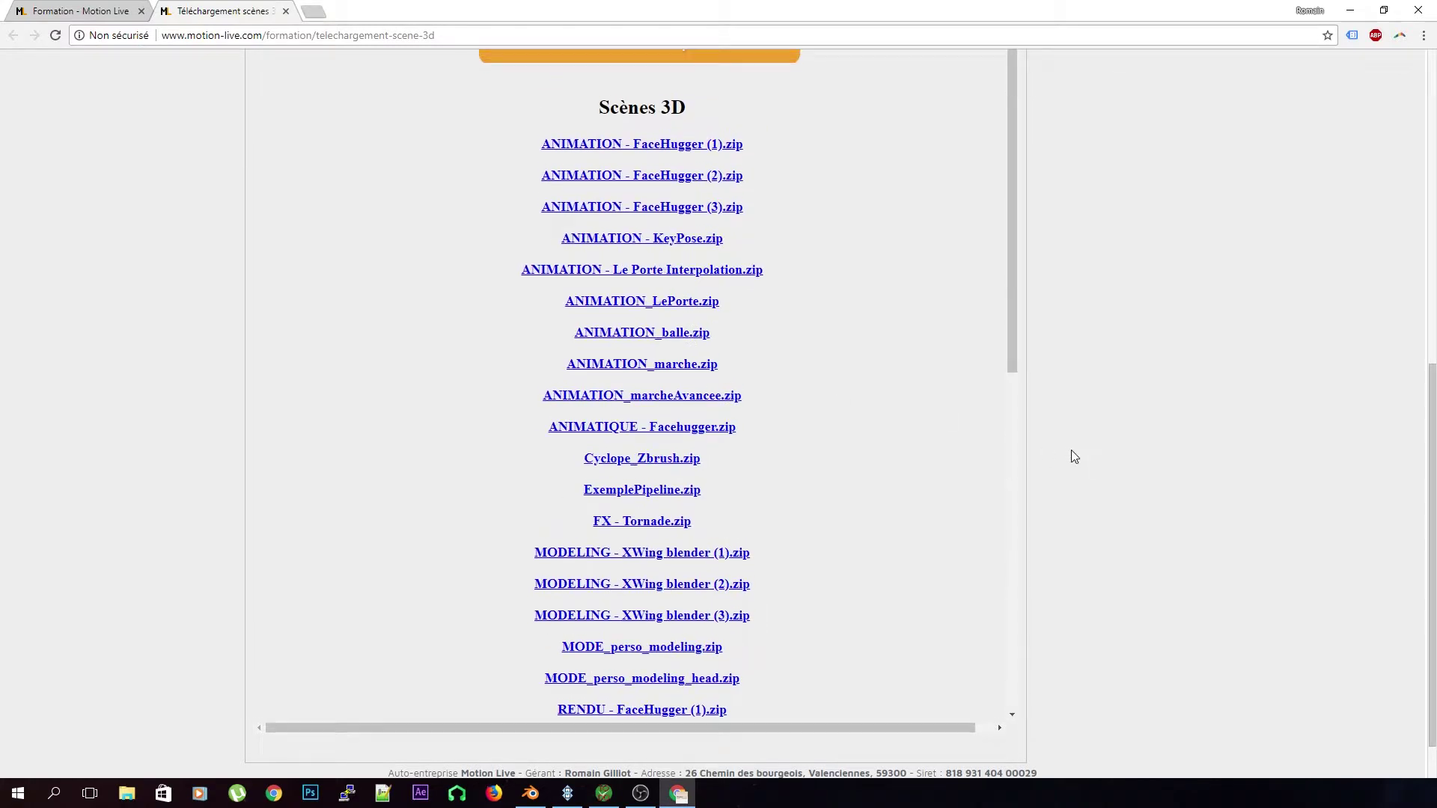
{"action": "scroll", "coordinate": [1071, 451], "scroll_direction": "up", "scroll_amount": 5}
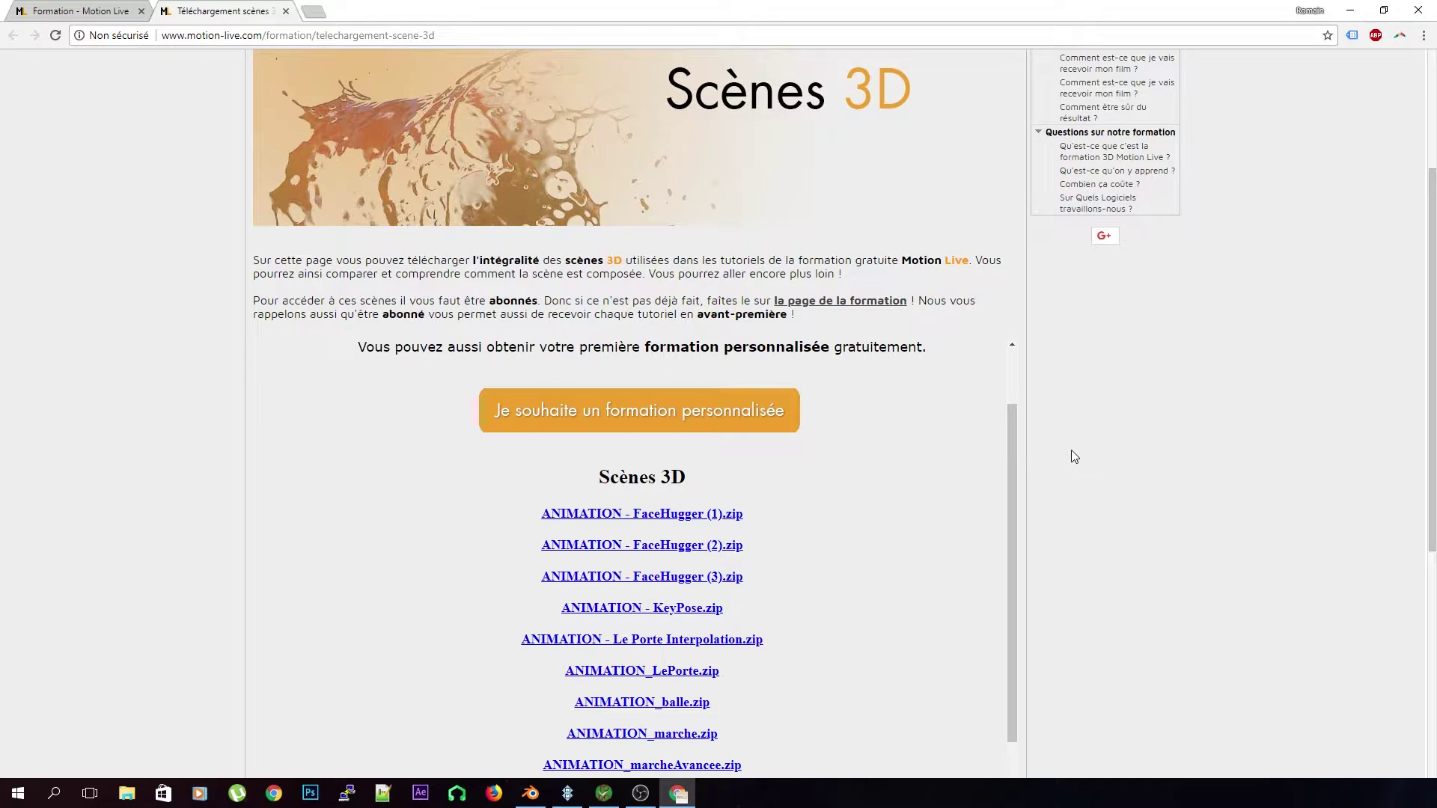
{"action": "scroll", "coordinate": [1071, 450], "scroll_direction": "up", "scroll_amount": 3}
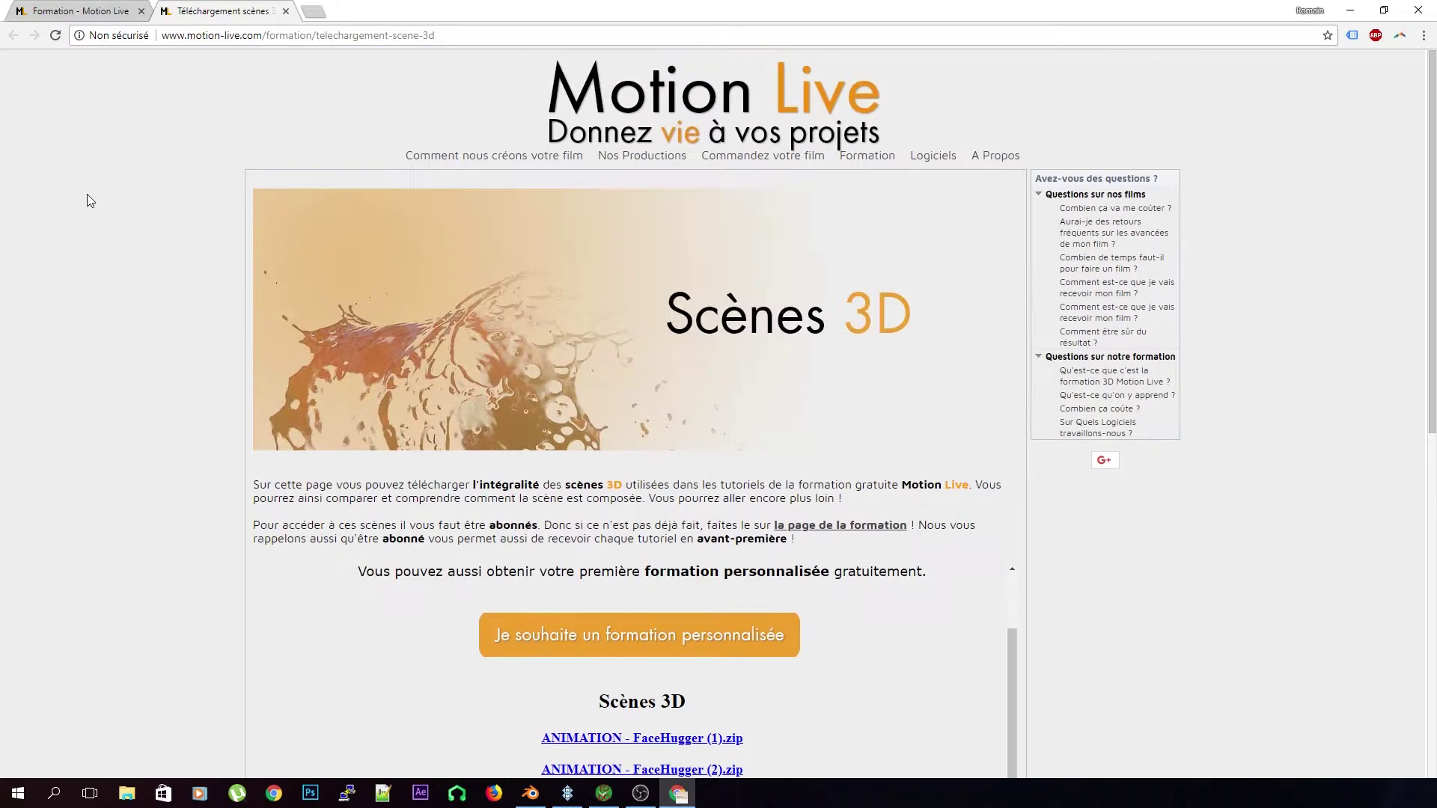
{"action": "left_click", "coordinate": [286, 11]}
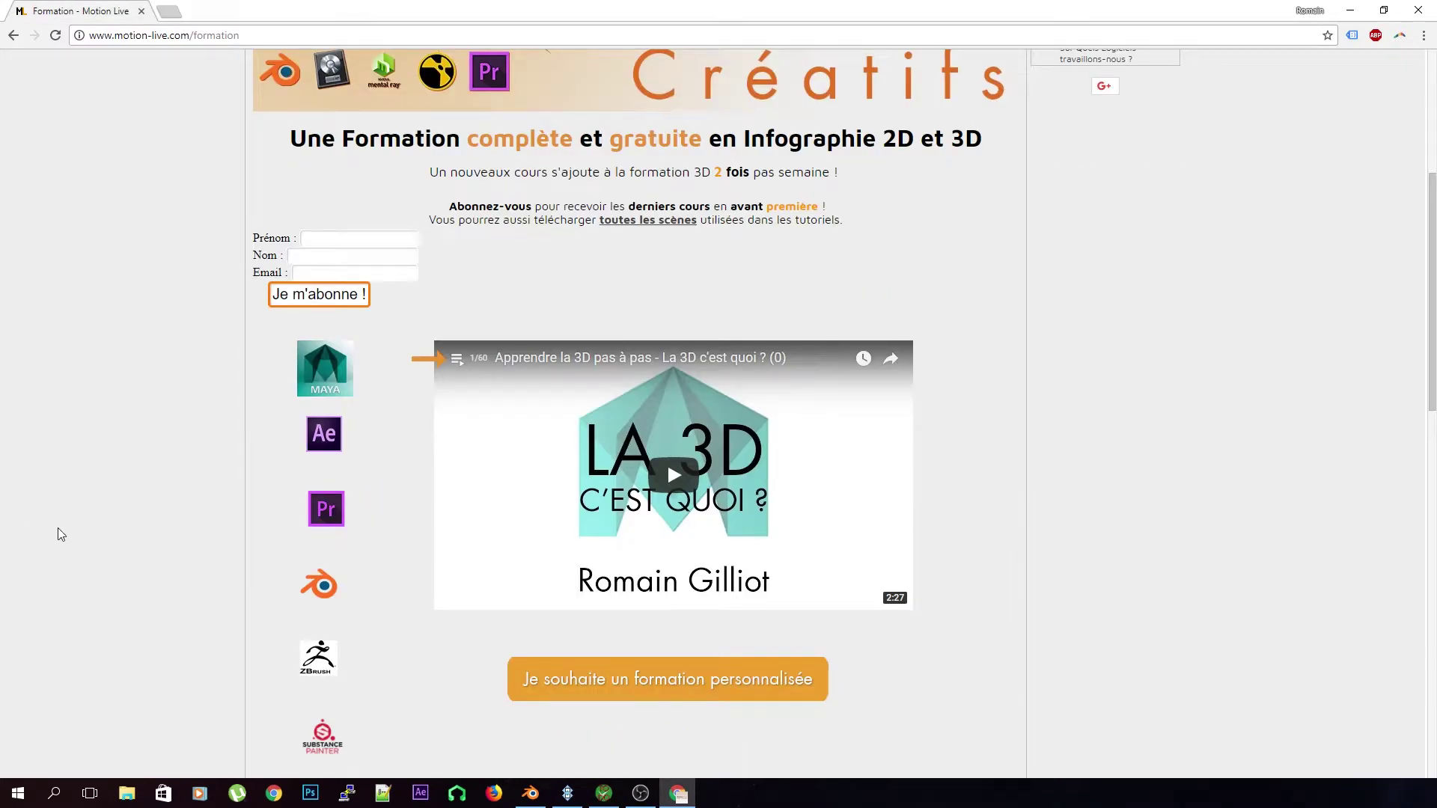
{"action": "left_click", "coordinate": [1418, 10]}
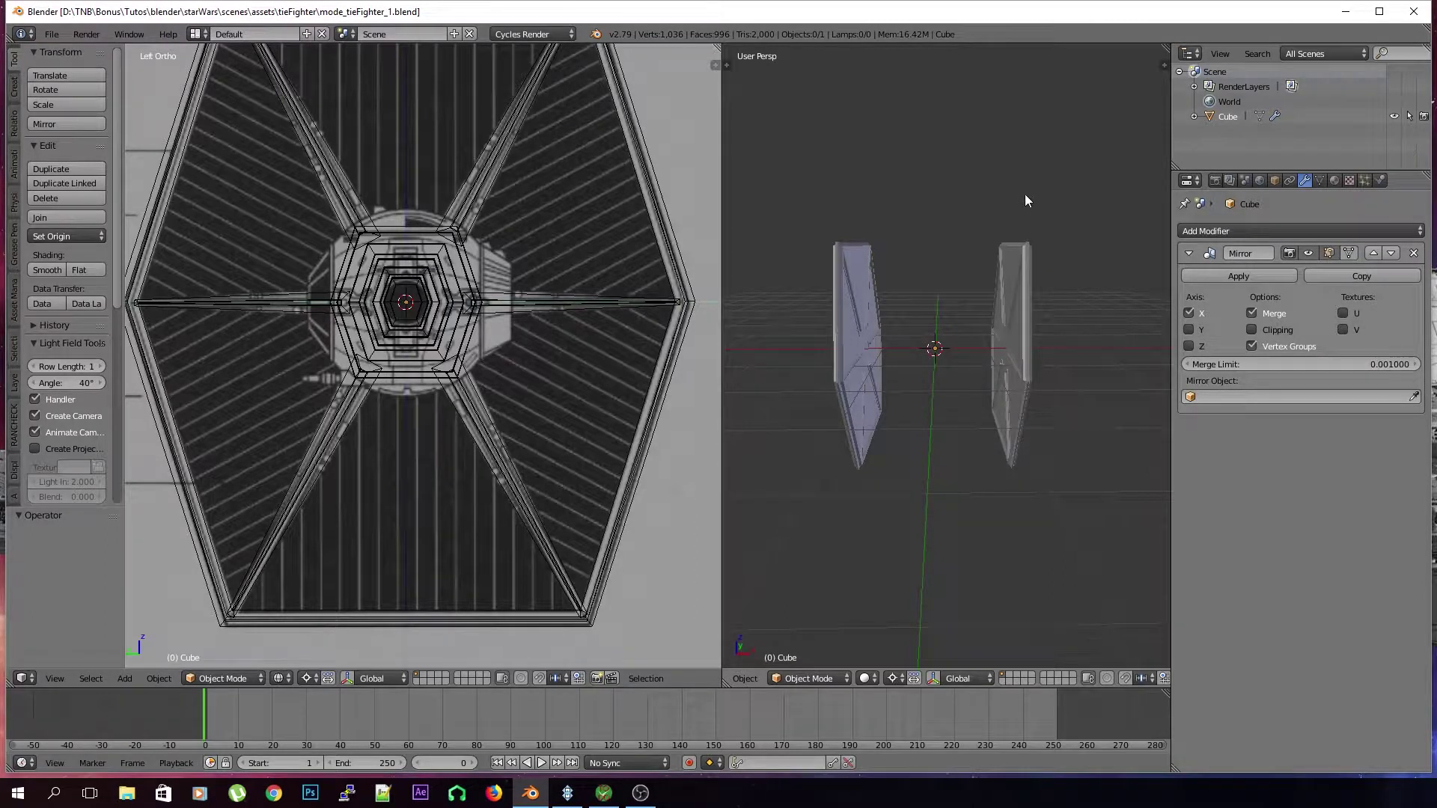
Widen the perspective viewport slightly and show the mirrored wing panels from a closer angle
{"action": "scroll", "coordinate": [1022, 202], "scroll_direction": "up", "scroll_amount": 2}
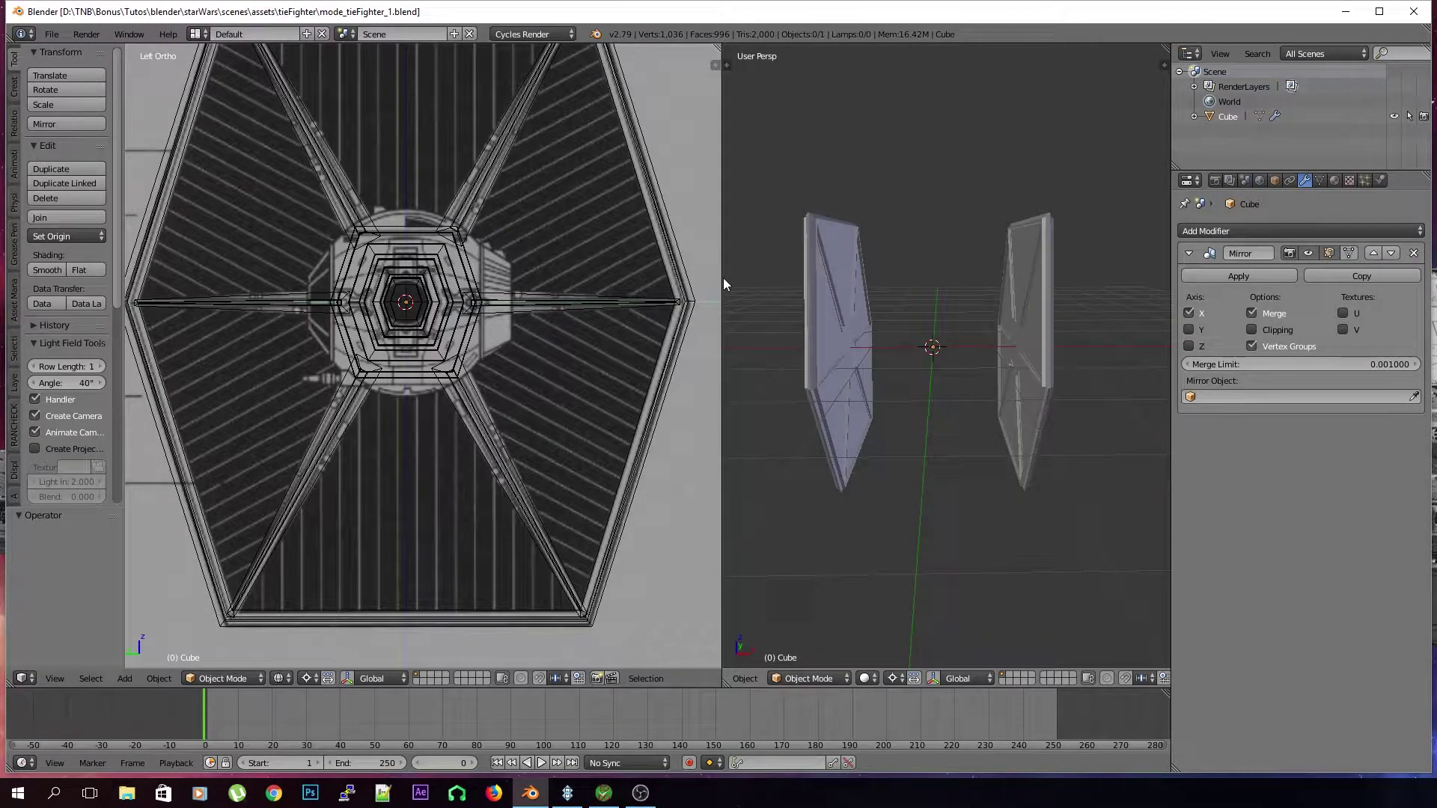
{"action": "left_click_drag", "start_coordinate": [723, 276], "coordinate": [712, 277]}
{"action": "scroll", "coordinate": [887, 236], "scroll_direction": "up", "scroll_amount": 5}
{"action": "middle_click_drag", "start_coordinate": [949, 301], "coordinate": [758, 553]}
Open File Explorer and browse the Donnees (D:) drive to the TNB > Bonus > Tutos > blender folder
{"action": "left_click", "coordinate": [126, 792]}
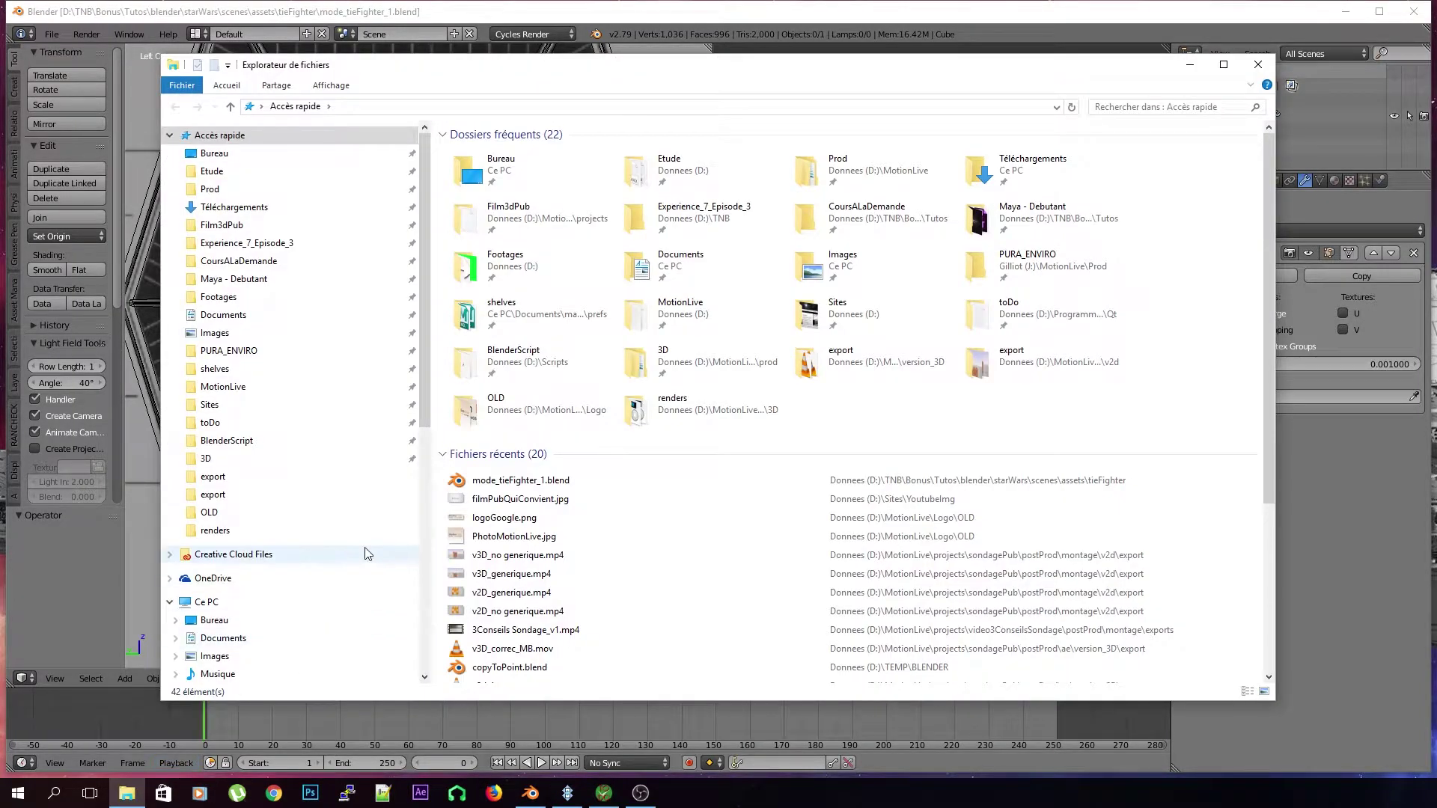
{"action": "scroll", "coordinate": [353, 449], "scroll_direction": "down", "scroll_amount": 4}
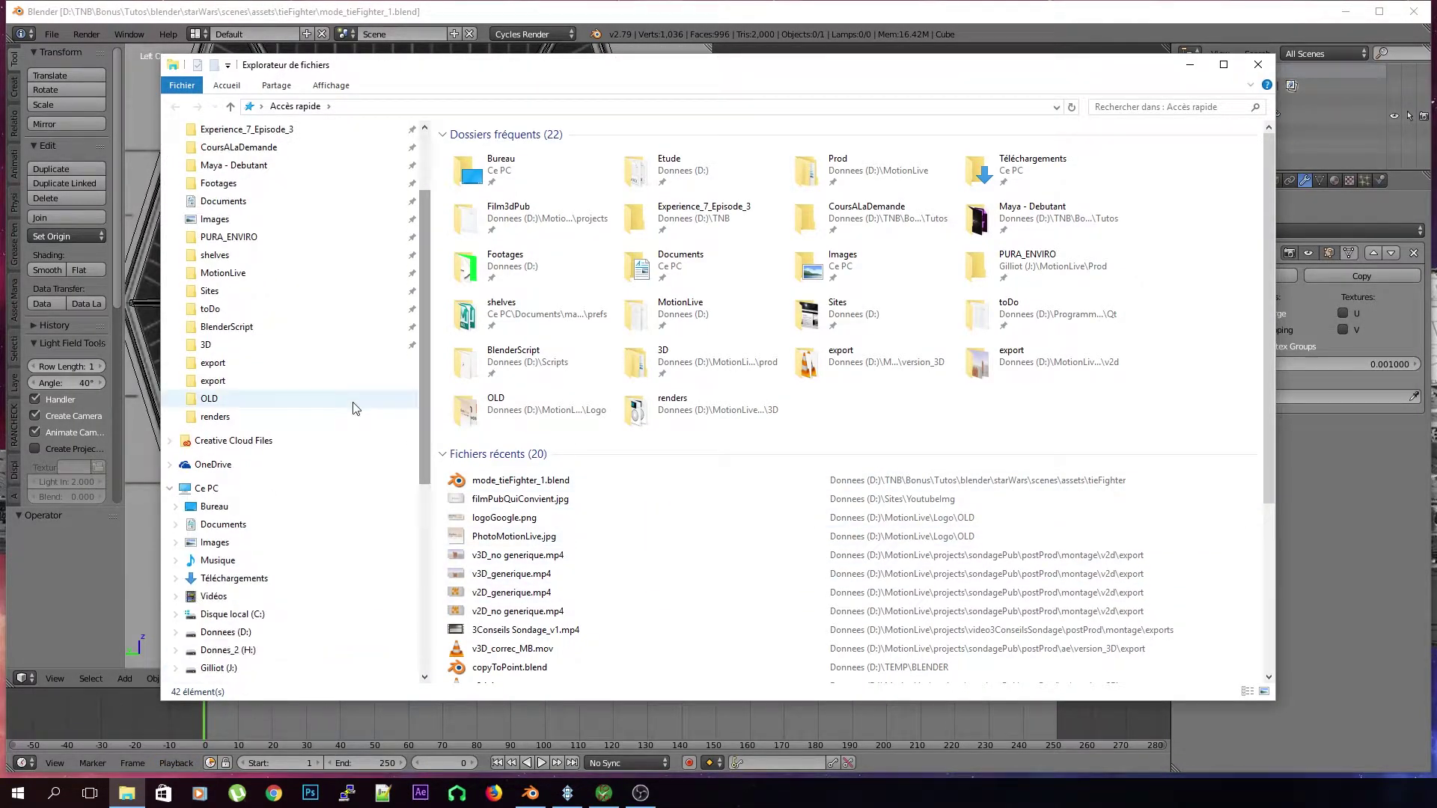
{"action": "scroll", "coordinate": [352, 404], "scroll_direction": "down", "scroll_amount": 2}
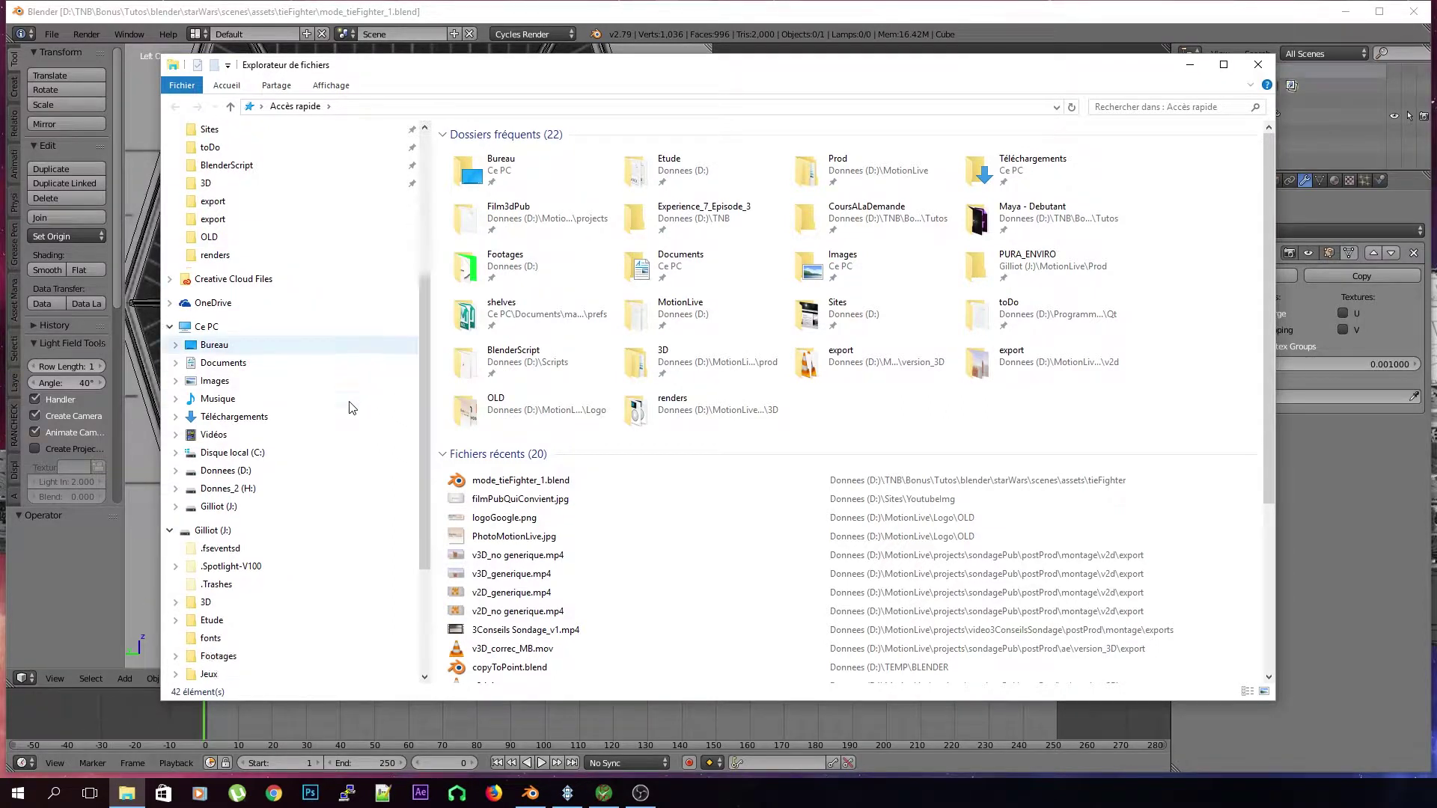
{"action": "scroll", "coordinate": [325, 534], "scroll_direction": "up", "scroll_amount": 3}
{"action": "scroll", "coordinate": [332, 523], "scroll_direction": "up", "scroll_amount": 2}
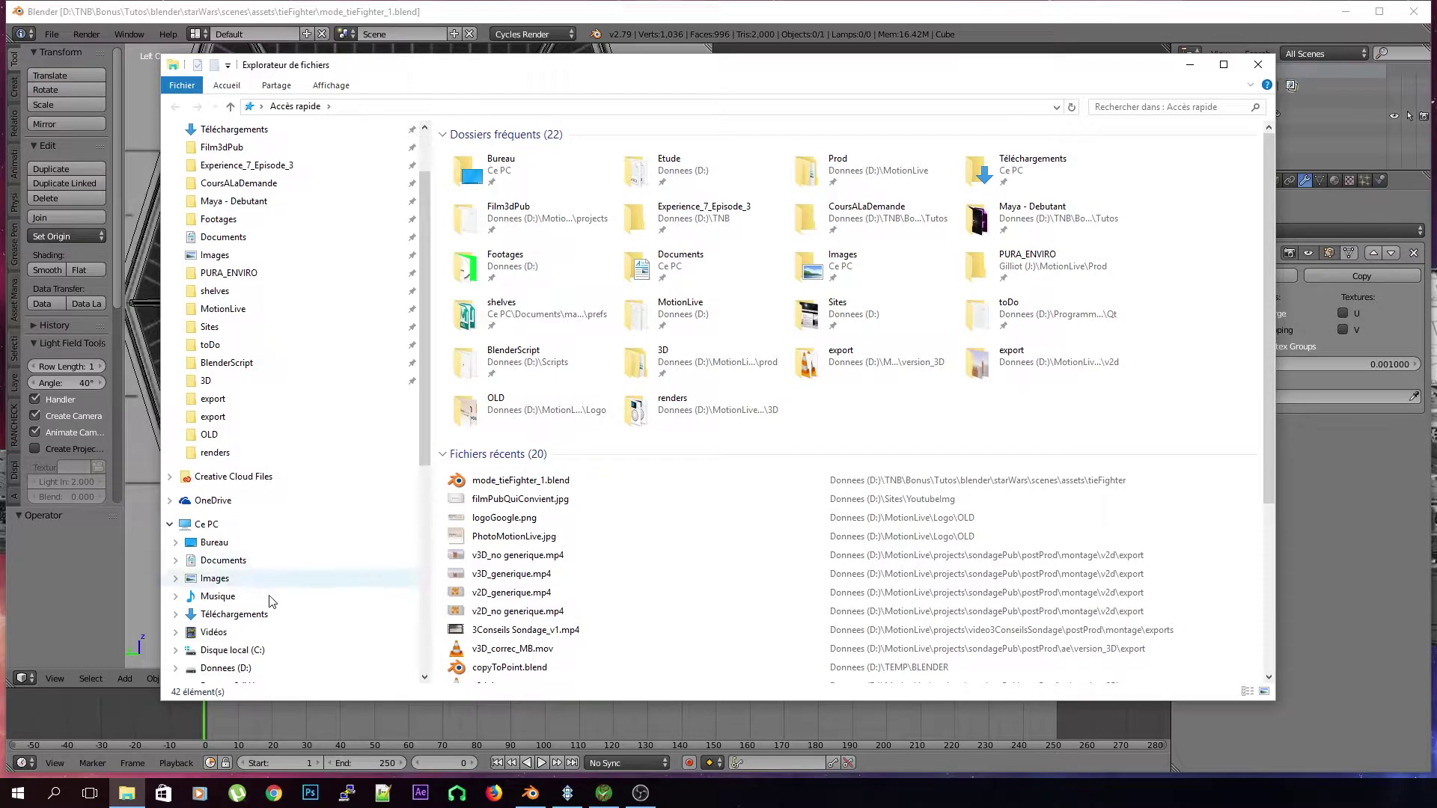
{"action": "left_click", "coordinate": [289, 668]}
{"action": "scroll", "coordinate": [462, 597], "scroll_direction": "down", "scroll_amount": 1}
{"action": "double_click", "coordinate": [471, 643]}
{"action": "double_click", "coordinate": [516, 146]}
{"action": "double_click", "coordinate": [514, 163]}
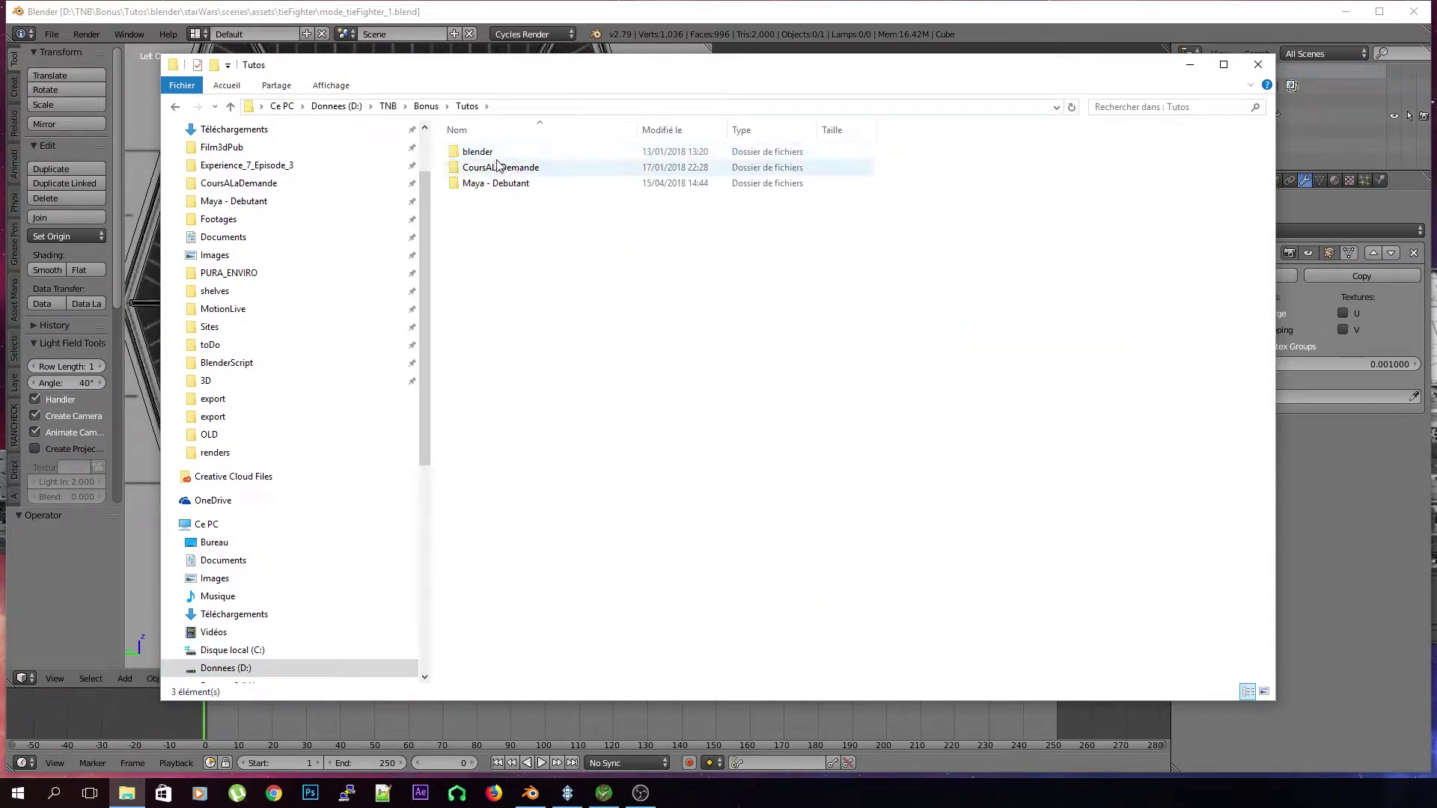
{"action": "left_click", "coordinate": [509, 151]}
{"action": "double_click", "coordinate": [509, 151]}
{"action": "double_click", "coordinate": [491, 171]}
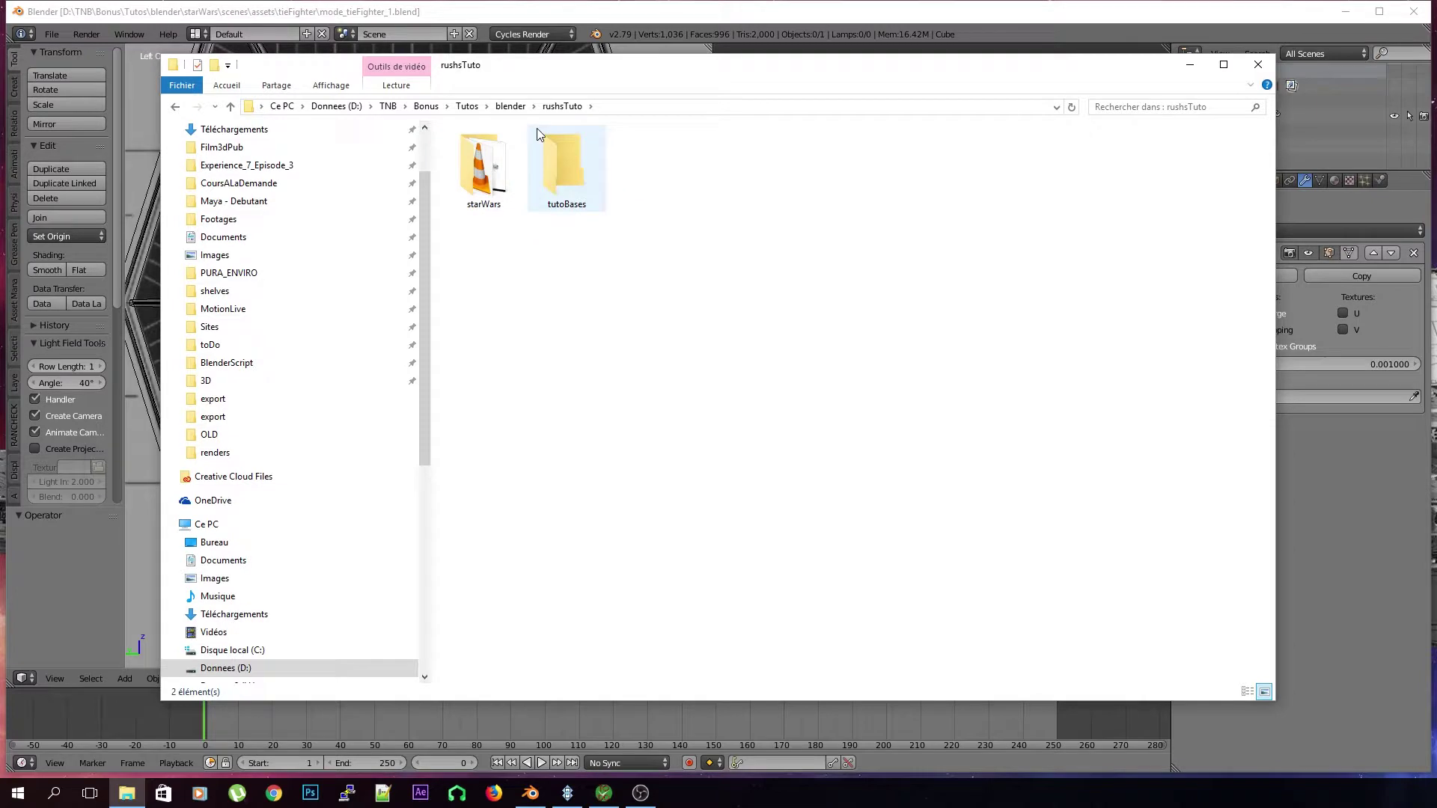
{"action": "double_click", "coordinate": [501, 165]}
{"action": "left_click", "coordinate": [570, 106]}
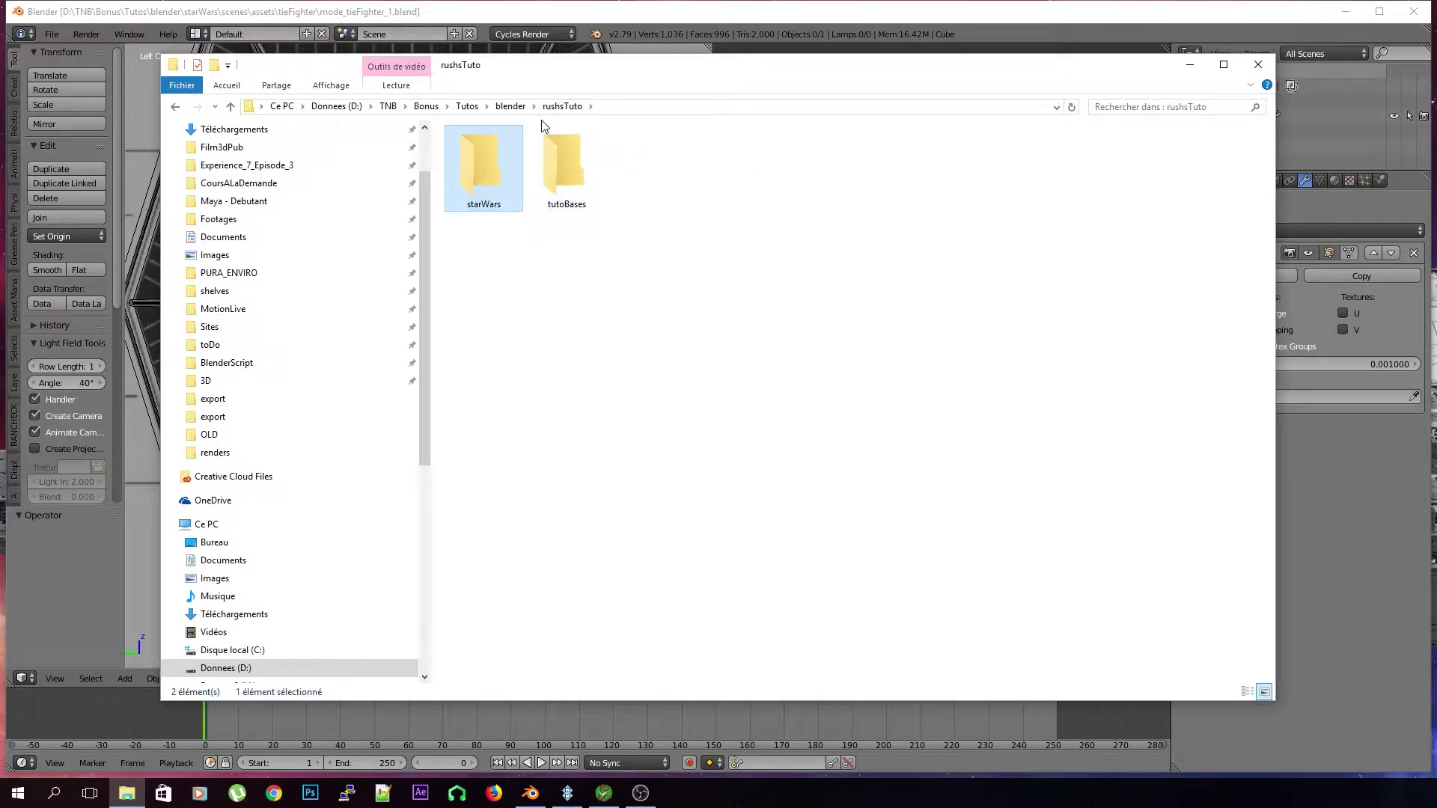
Return to the blender tutorial folder and open the reference image from the project files
{"action": "left_click", "coordinate": [510, 106]}
{"action": "double_click", "coordinate": [494, 182]}
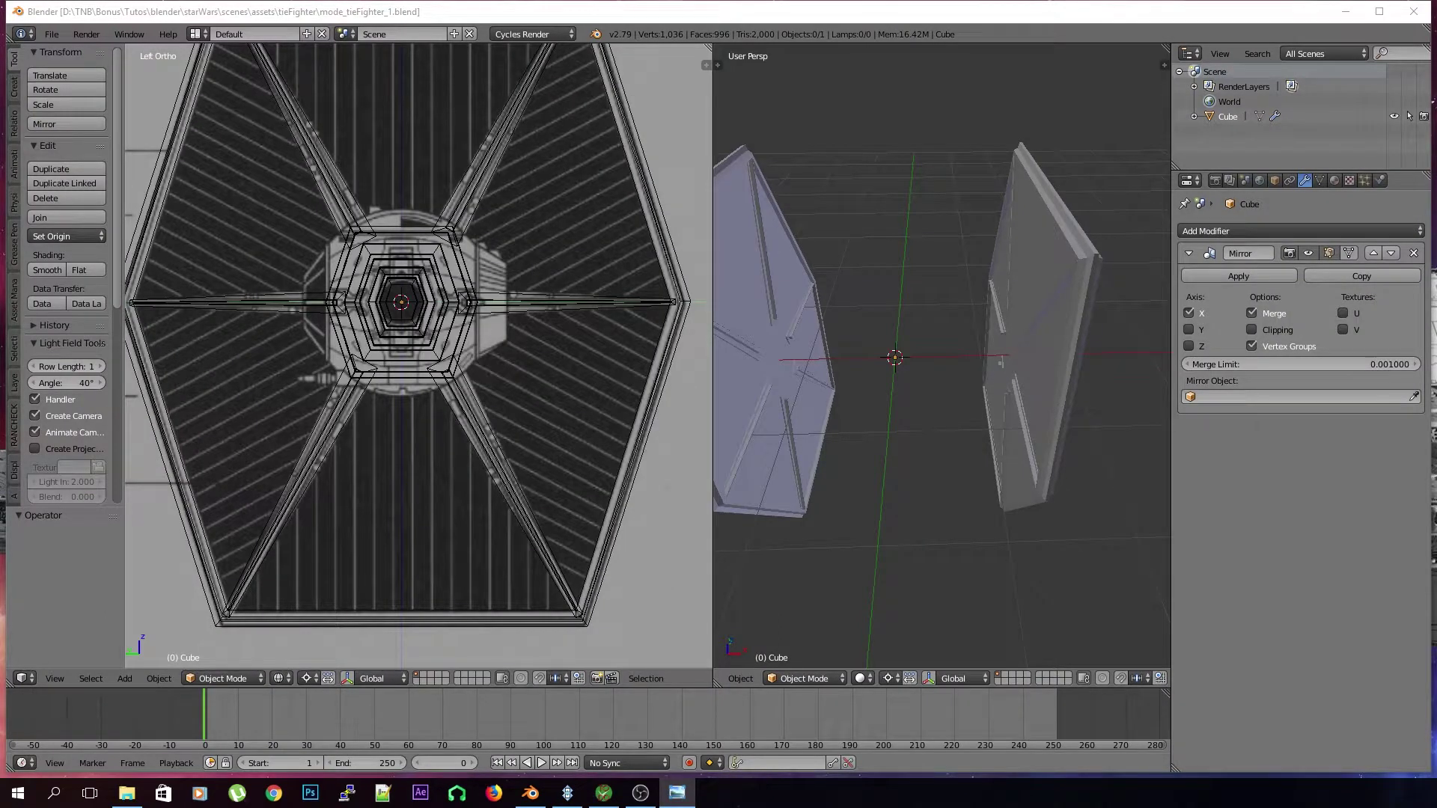
Inspect the inner faces of the two mirrored wings and the empty space between them in the perspective view
{"action": "scroll", "coordinate": [955, 393], "scroll_direction": "up", "scroll_amount": 5}
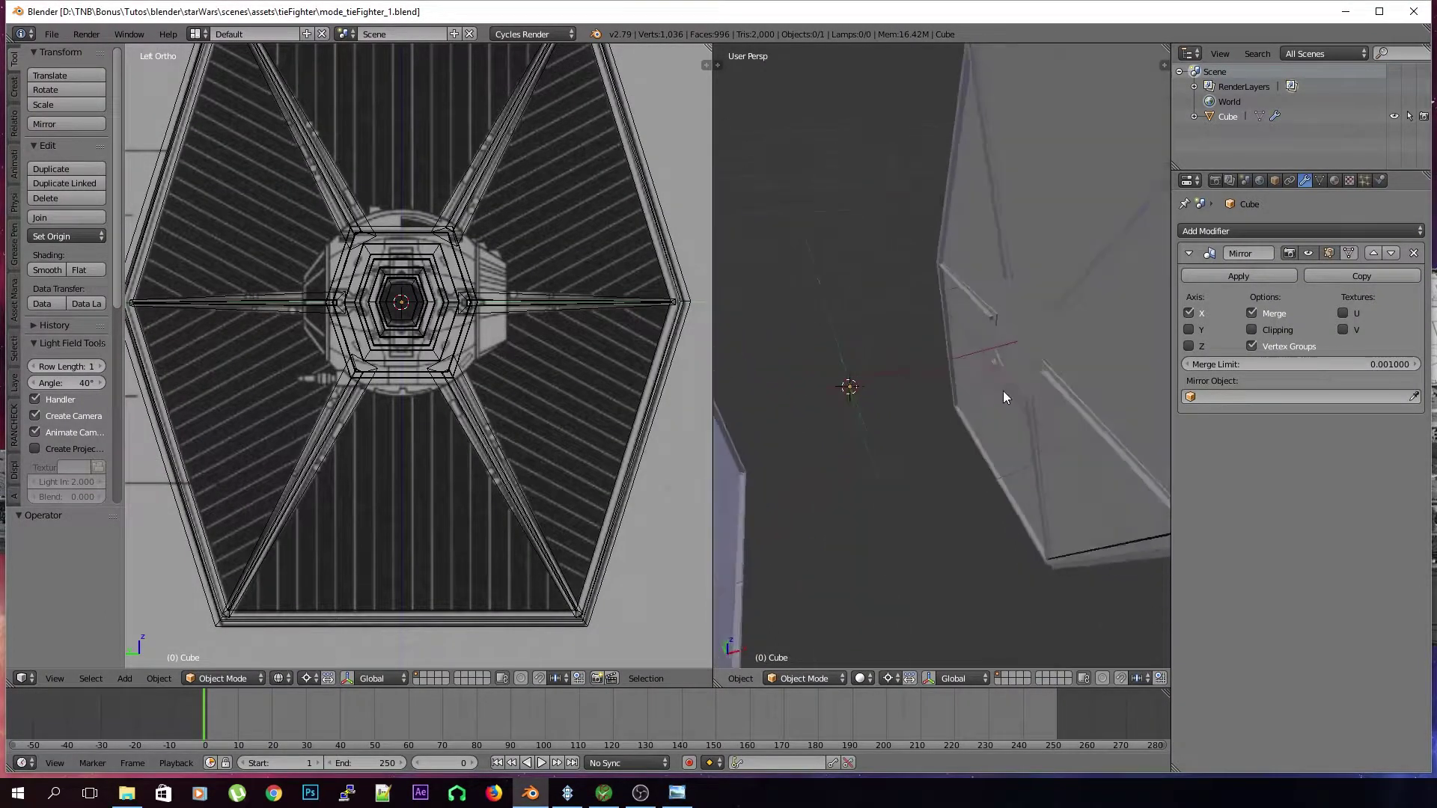
{"action": "scroll", "coordinate": [1008, 407], "scroll_direction": "down", "scroll_amount": 4}
{"action": "scroll", "coordinate": [953, 380], "scroll_direction": "up", "scroll_amount": 4}
{"action": "middle_click_drag", "start_coordinate": [985, 371], "coordinate": [850, 341]}
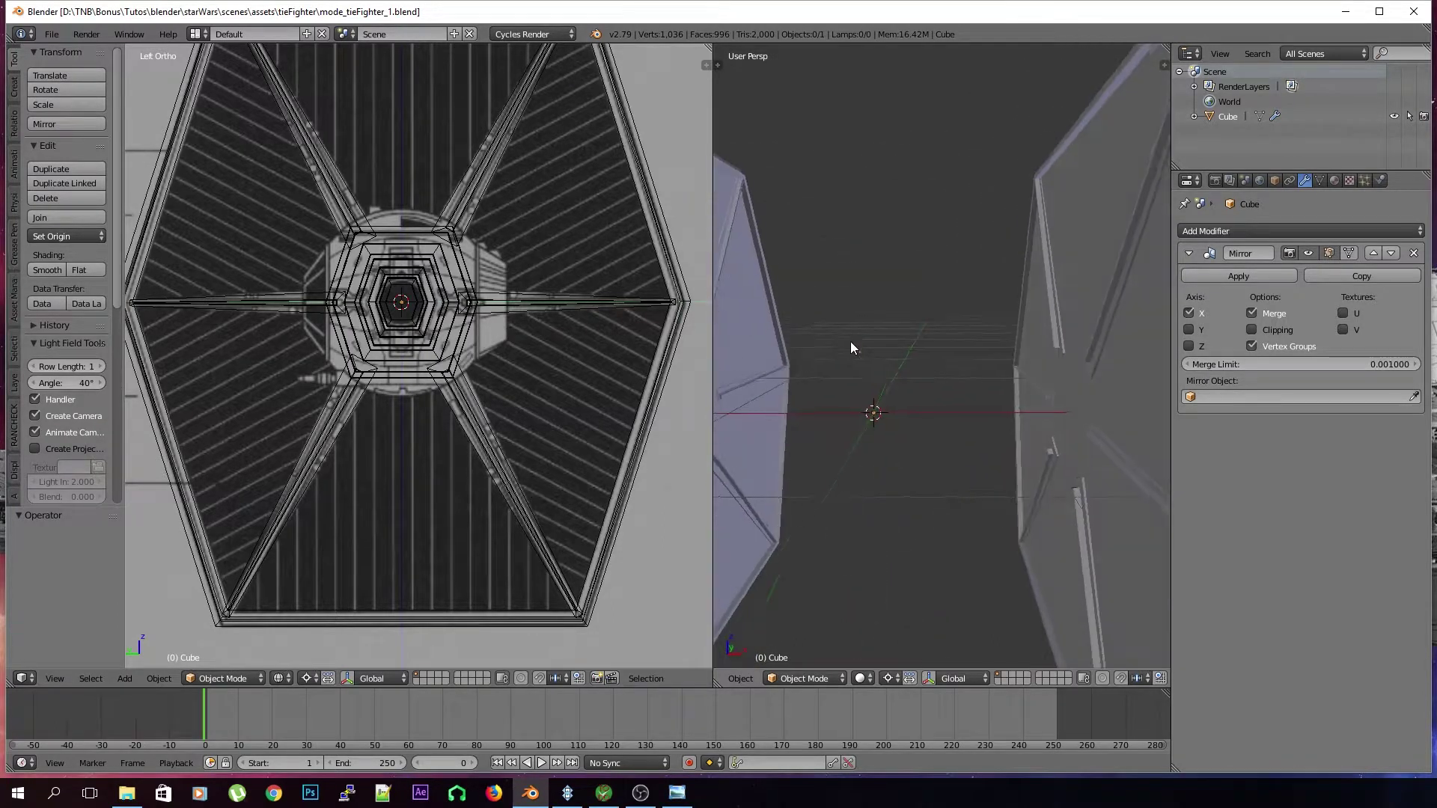
{"action": "scroll", "coordinate": [847, 404], "scroll_direction": "down", "scroll_amount": 4}
{"action": "scroll", "coordinate": [916, 408], "scroll_direction": "up", "scroll_amount": 4}
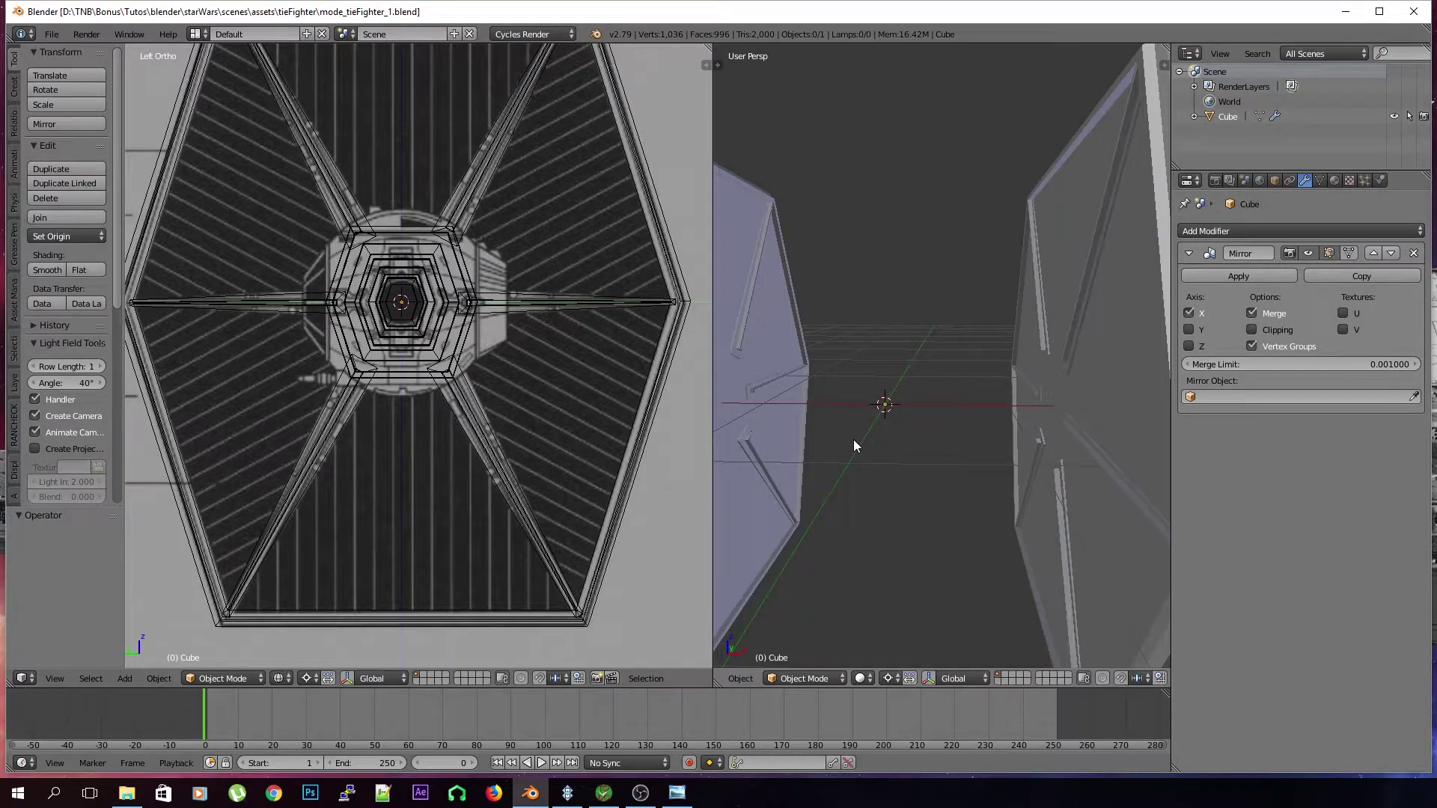
Switch the orthographic viewport to the front view and frame the cockpit of the TIE Fighter blueprint
{"action": "scroll", "coordinate": [531, 383], "scroll_direction": "down", "scroll_amount": 8}
{"action": "middle_click_drag", "start_coordinate": [428, 249], "coordinate": [465, 288], "text": "shift"}
{"action": "key", "text": "space"}
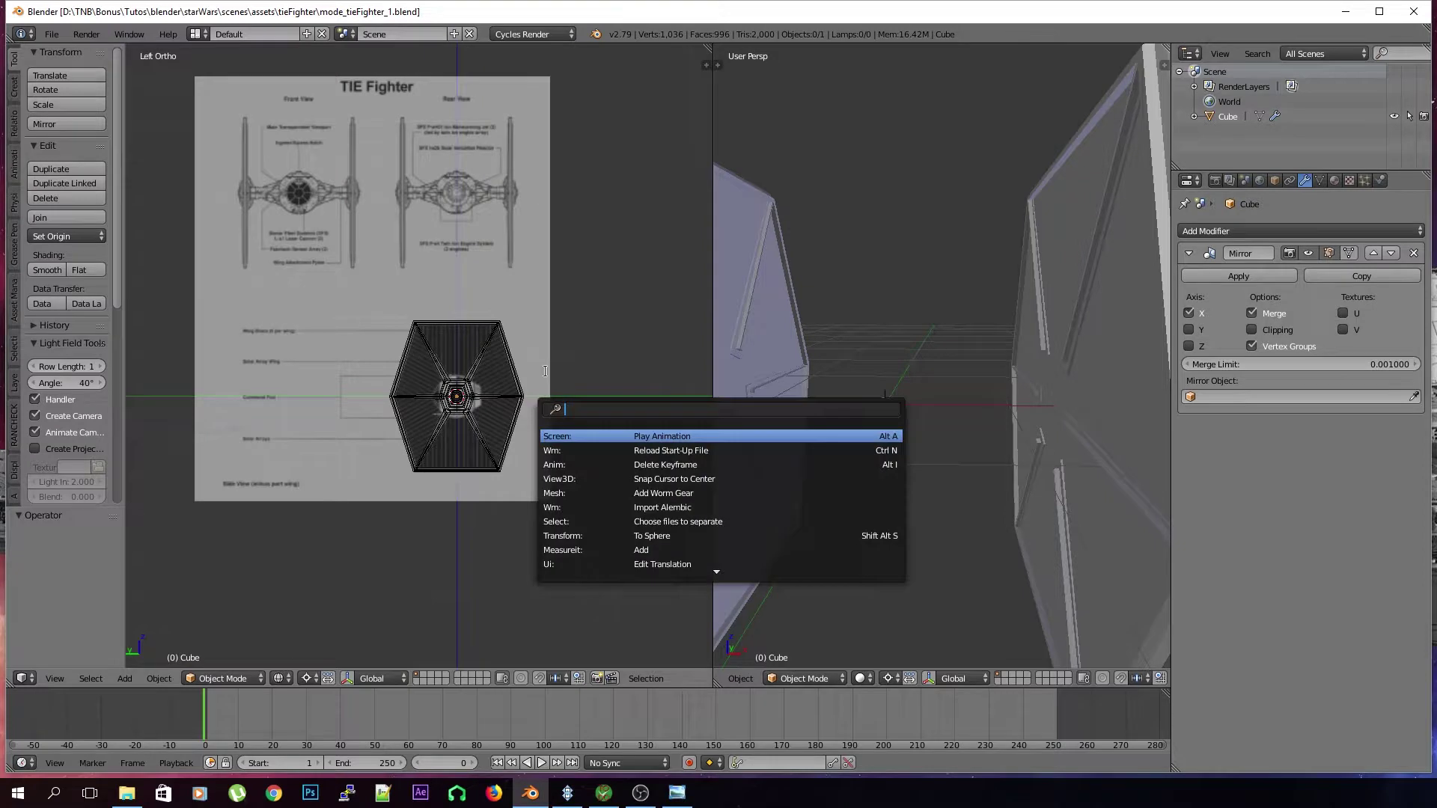
{"action": "key", "text": "Escape"}
{"action": "key", "text": "KP_1"}
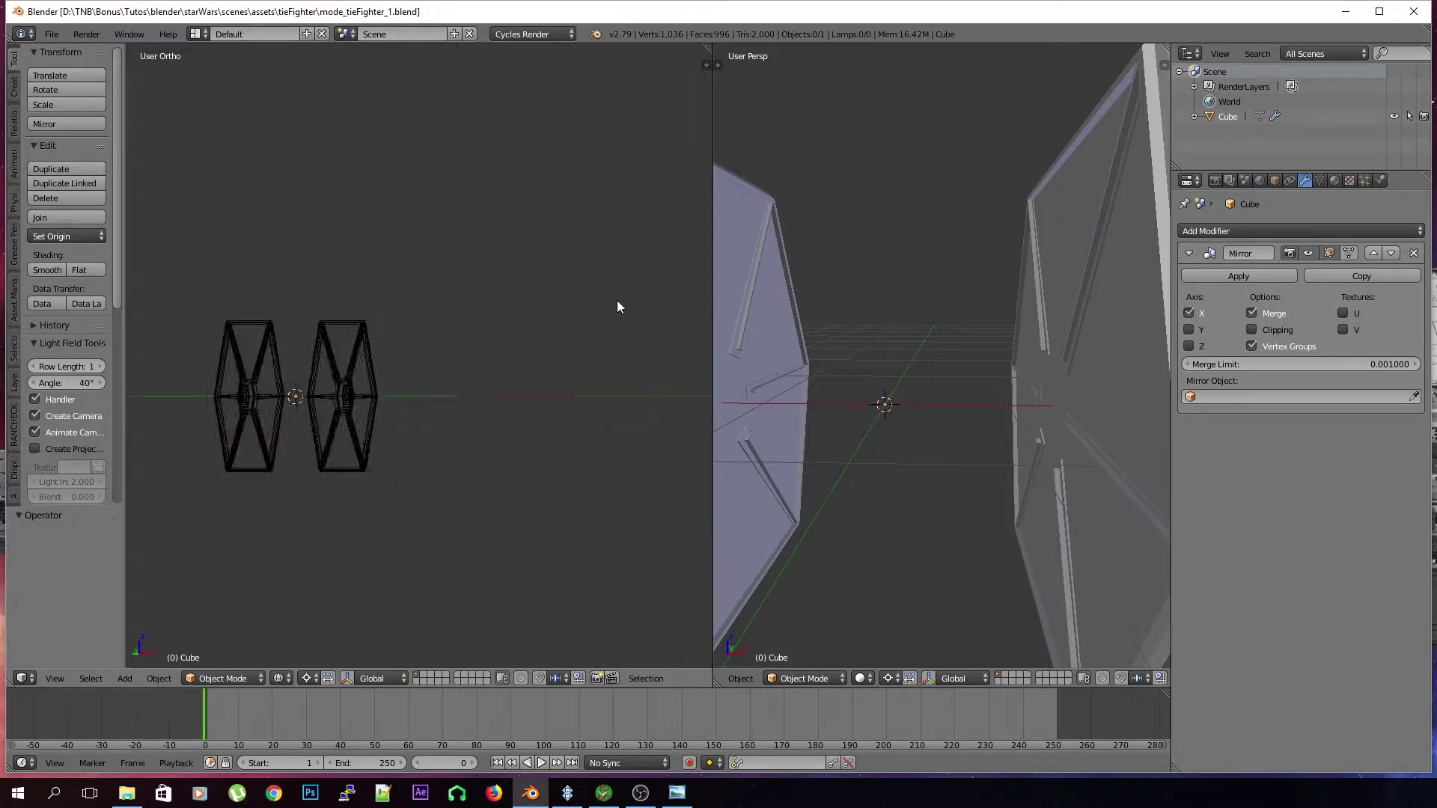
{"action": "scroll", "coordinate": [396, 375], "scroll_direction": "up", "scroll_amount": 6}
{"action": "middle_click_drag", "start_coordinate": [483, 456], "coordinate": [513, 562], "text": "shift"}
{"action": "scroll", "coordinate": [486, 516], "scroll_direction": "up", "scroll_amount": 6}
{"action": "middle_click_drag", "start_coordinate": [433, 416], "coordinate": [599, 286], "text": "shift"}
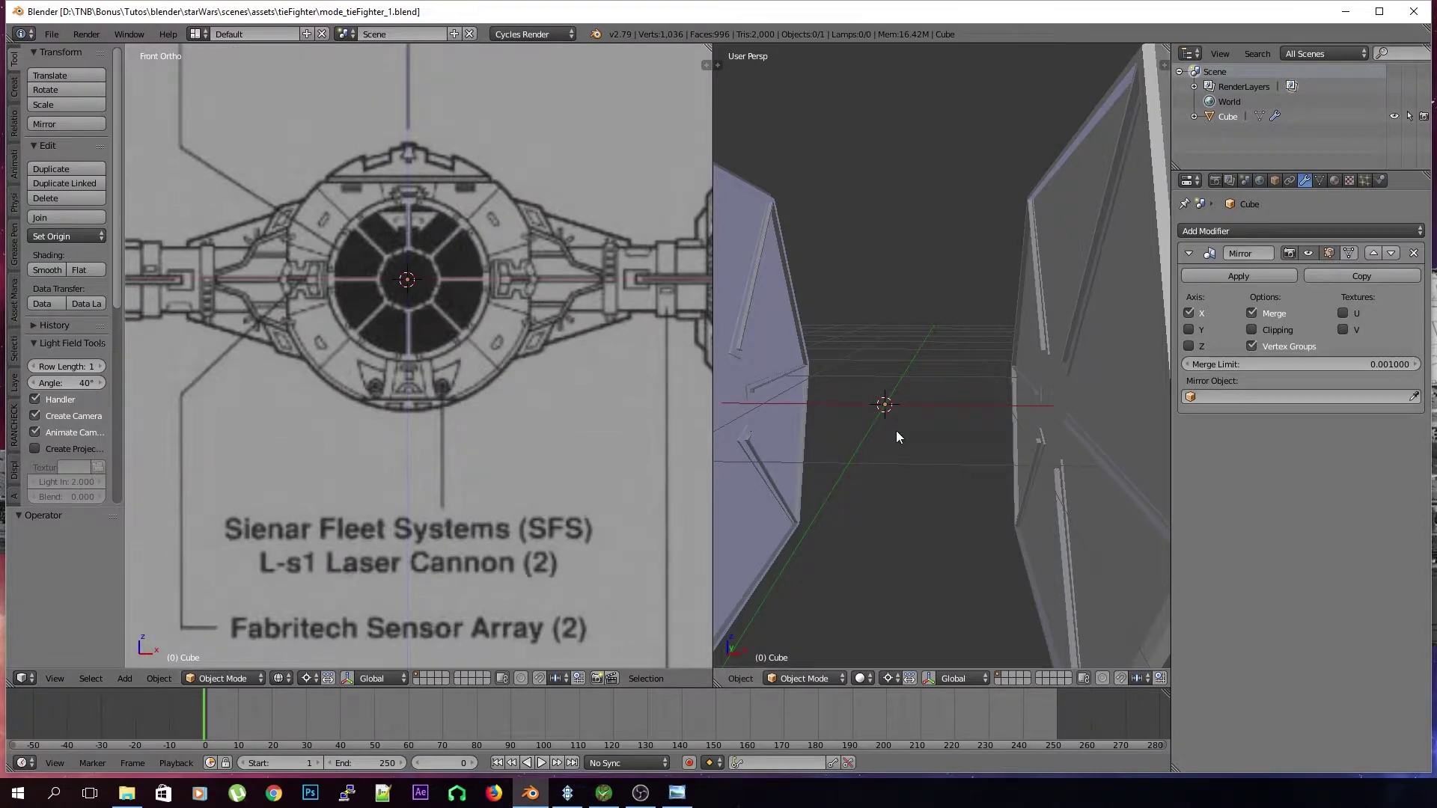
Add a UV sphere with 32 segments and 16 rings at the scene centre between the two wings
{"action": "scroll", "coordinate": [896, 430], "scroll_direction": "down", "scroll_amount": 2}
{"action": "key", "text": "shift+a"}
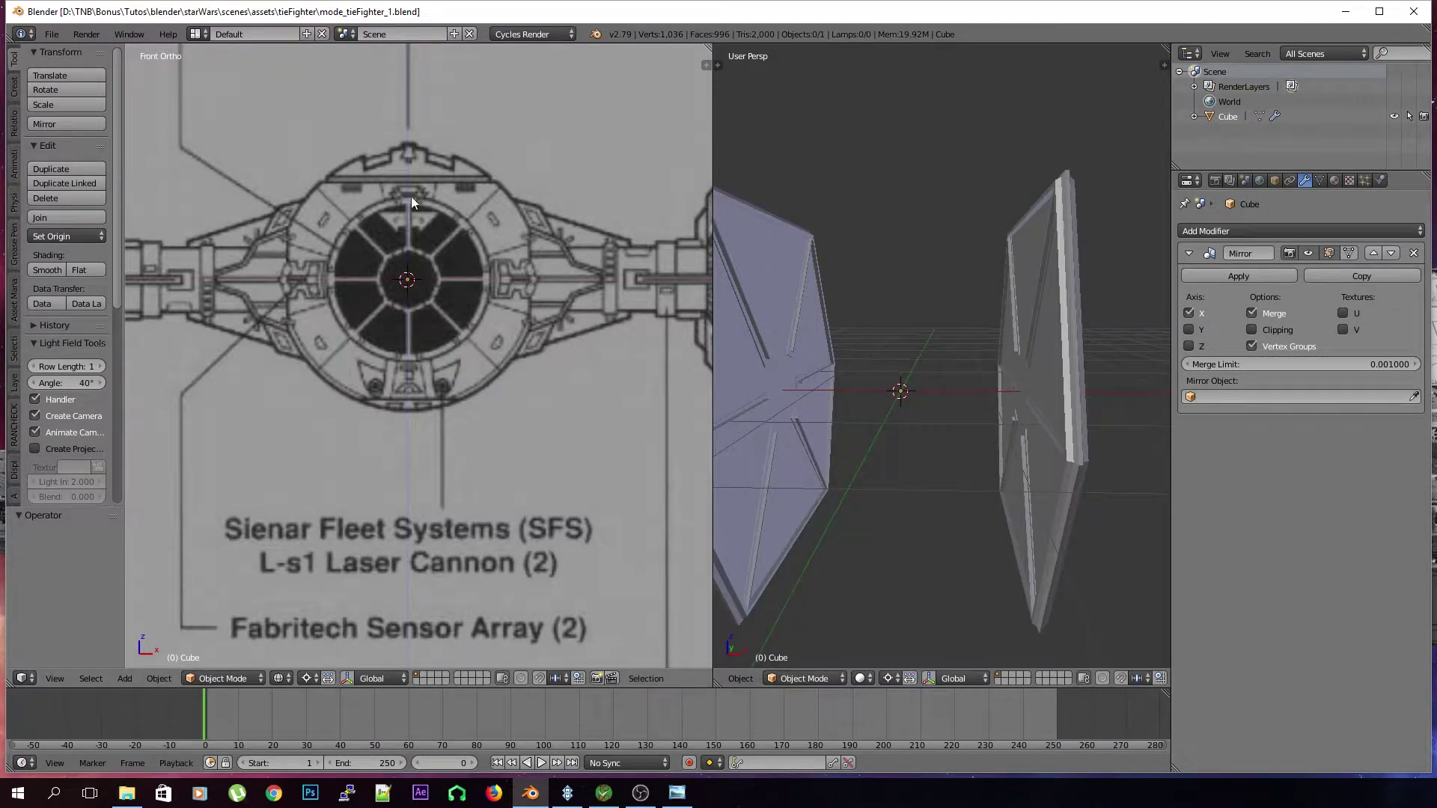
{"action": "key", "text": "shift+a"}
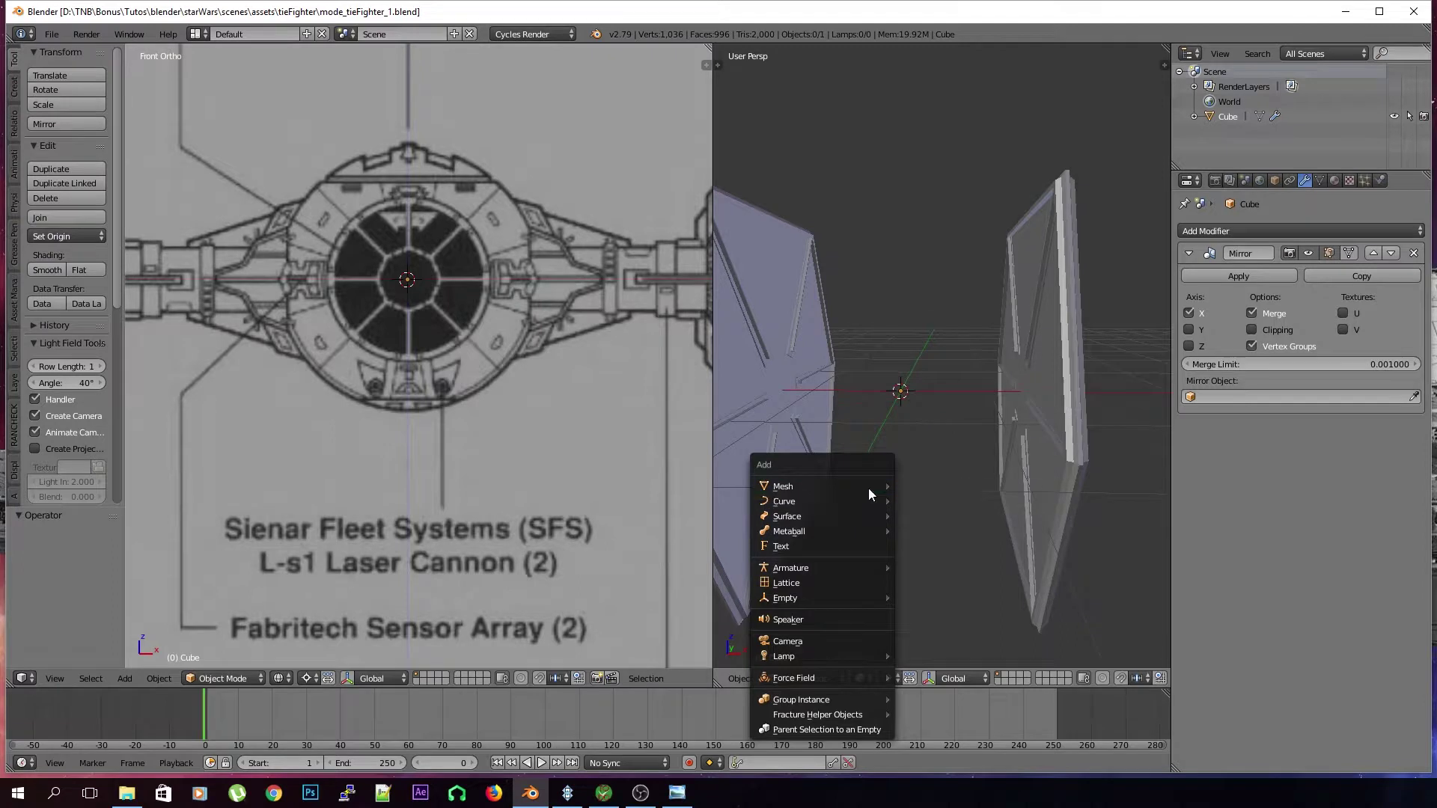
{"action": "mouse_move", "coordinate": [868, 488]}
{"action": "left_click", "coordinate": [981, 180]}
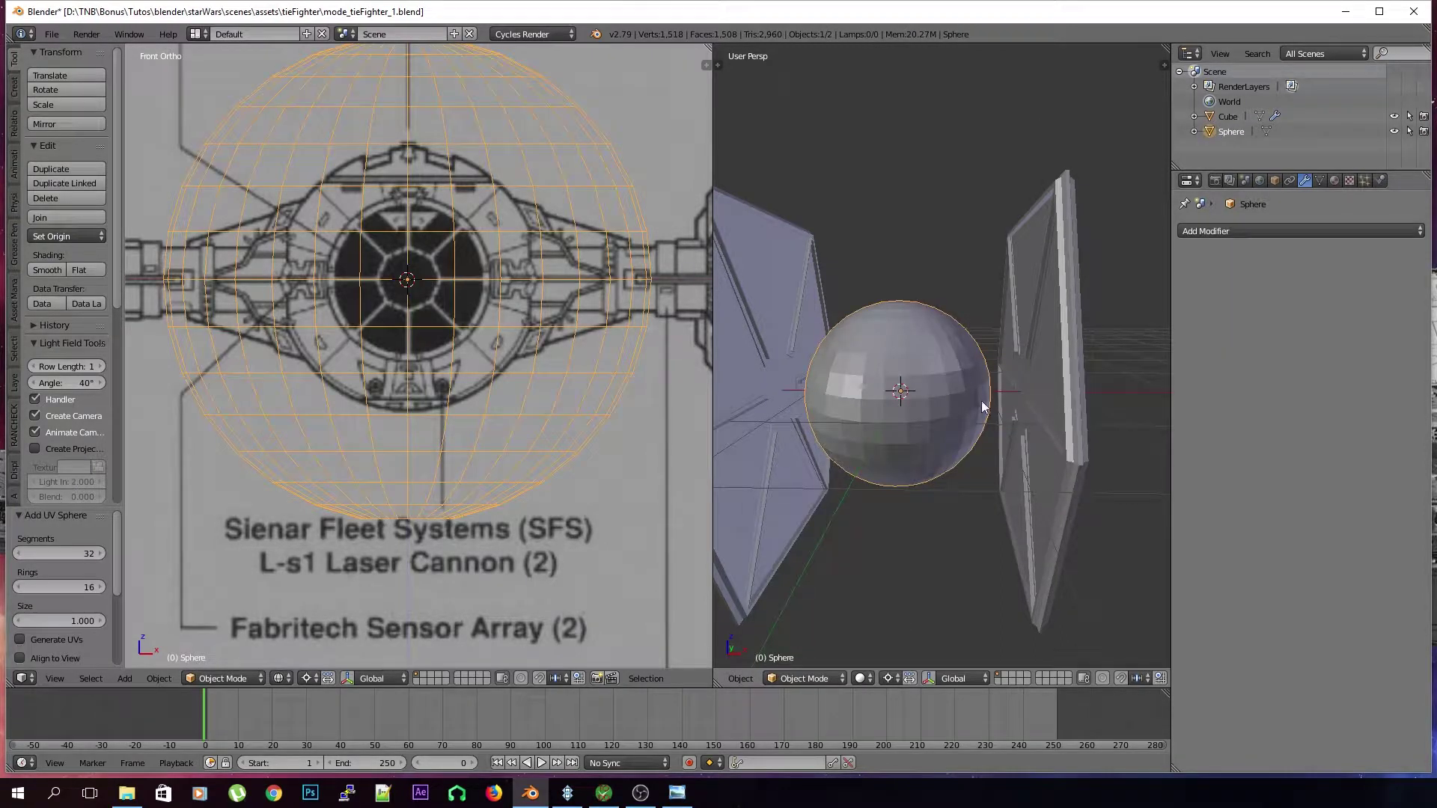
Scale the sphere's mesh in Edit Mode by about 0.534 to fit the round cockpit outline of the front blueprint
{"action": "key", "text": "Tab"}
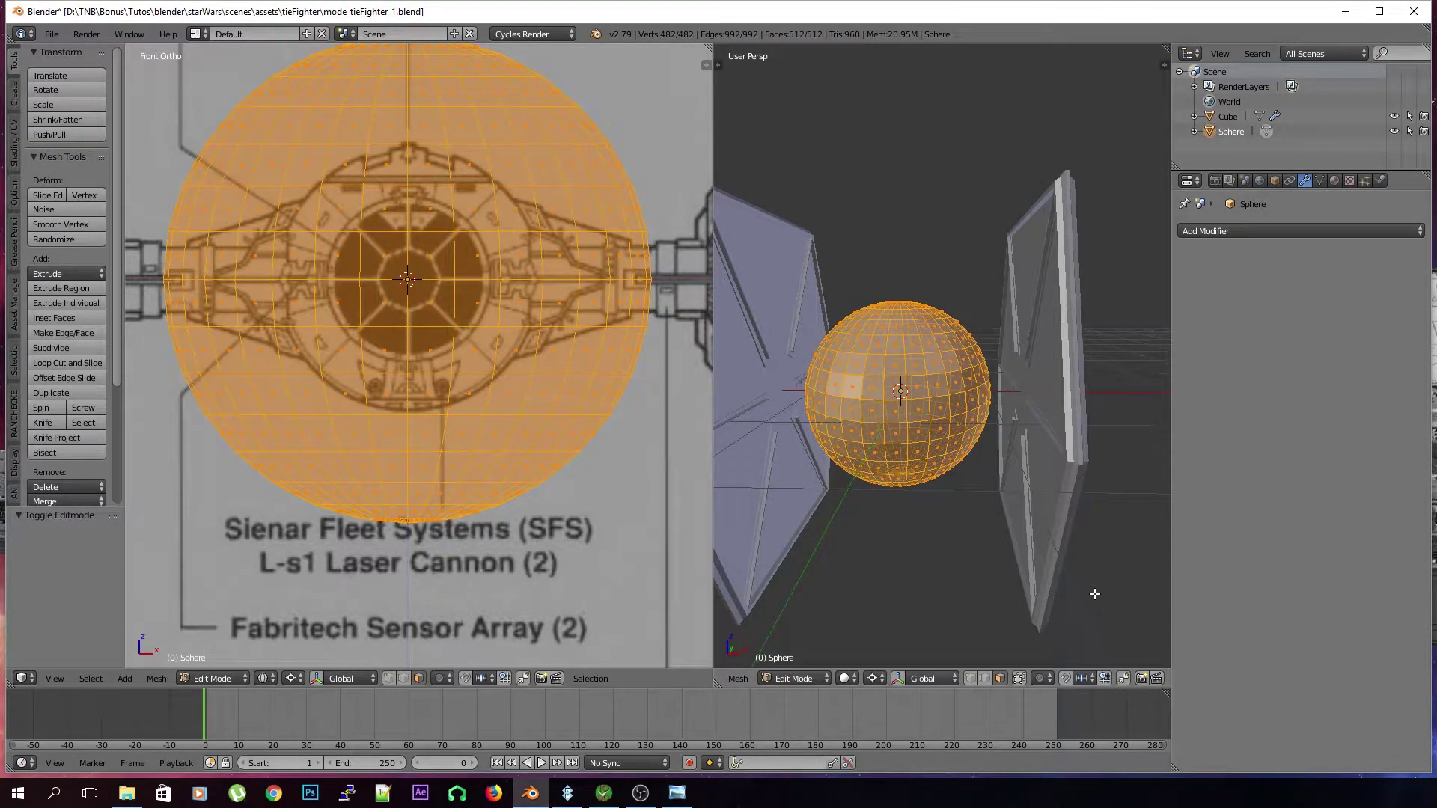
{"action": "key", "text": "s"}
{"action": "left_click", "coordinate": [1005, 497]}
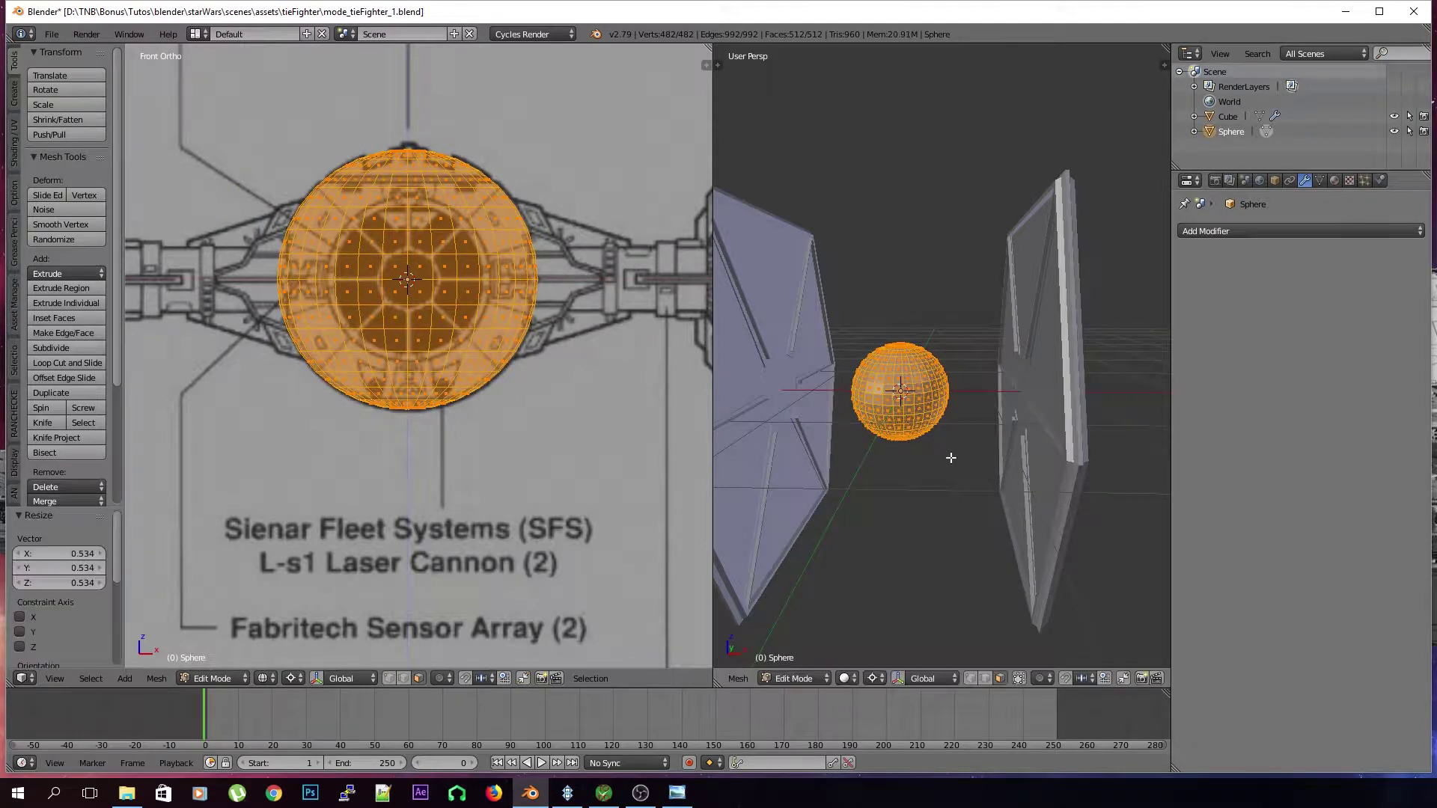
{"action": "key", "text": "n"}
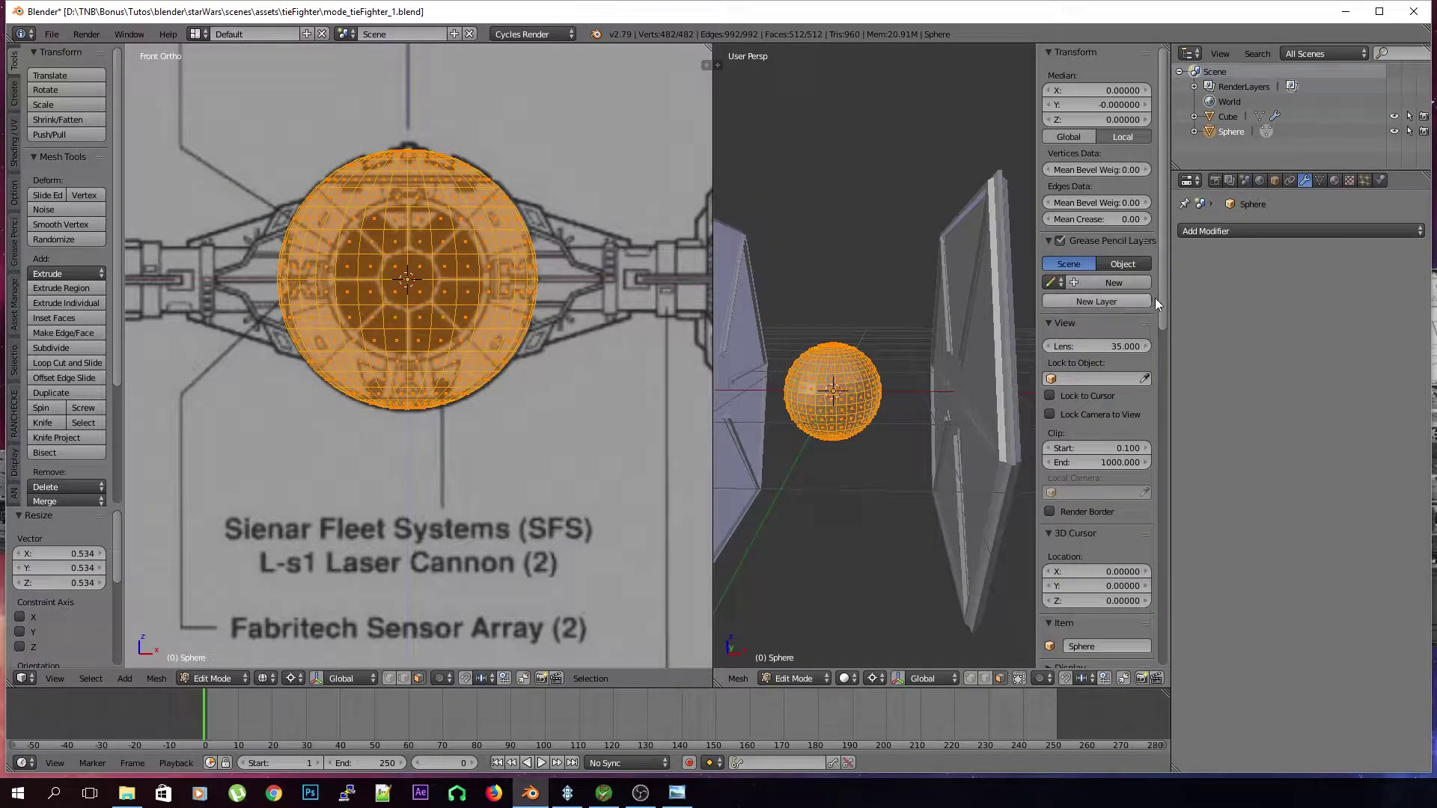
{"action": "scroll", "coordinate": [1155, 298], "scroll_direction": "down", "scroll_amount": 1}
{"action": "scroll", "coordinate": [1167, 562], "scroll_direction": "down", "scroll_amount": 3}
{"action": "key", "text": "n"}
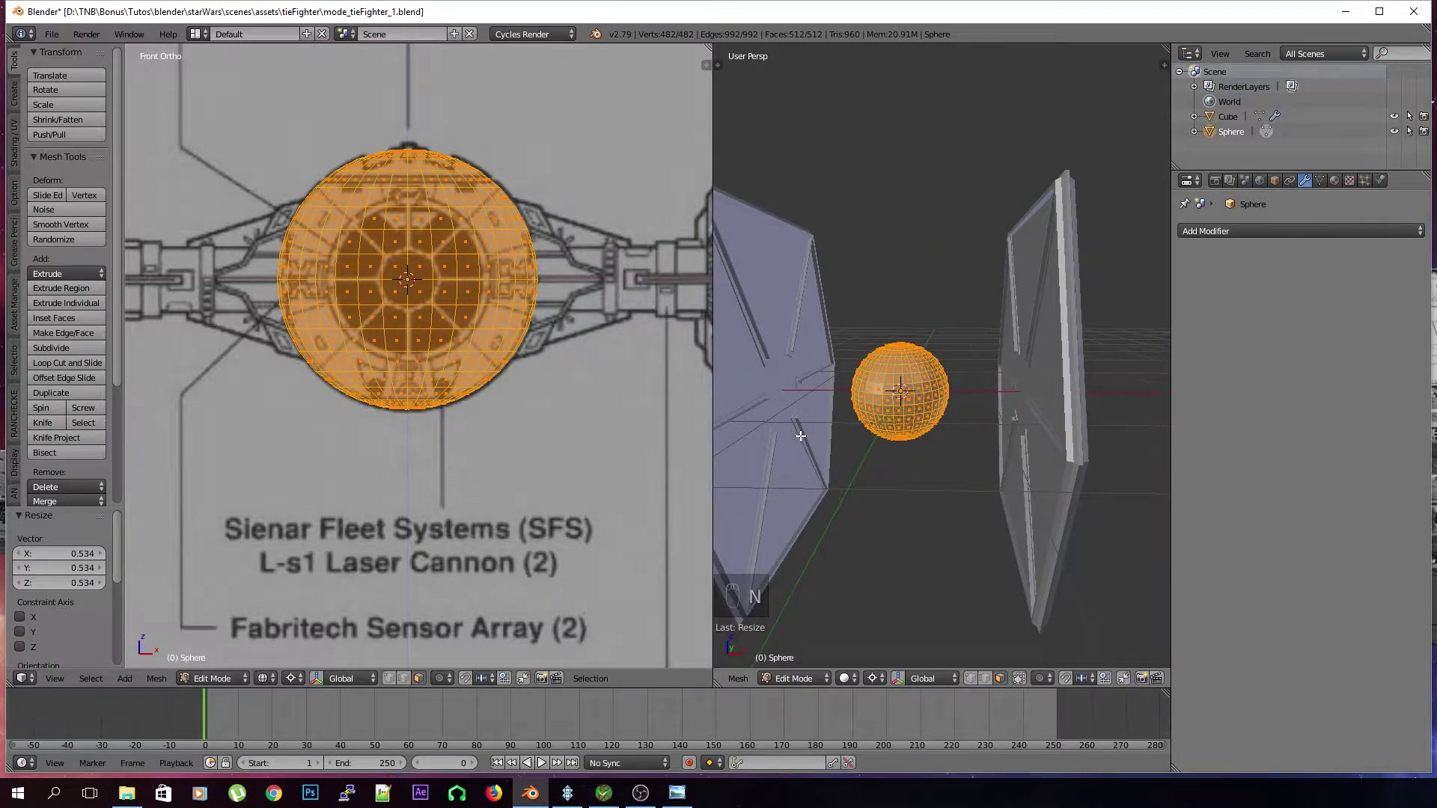
{"action": "key", "text": "s"}
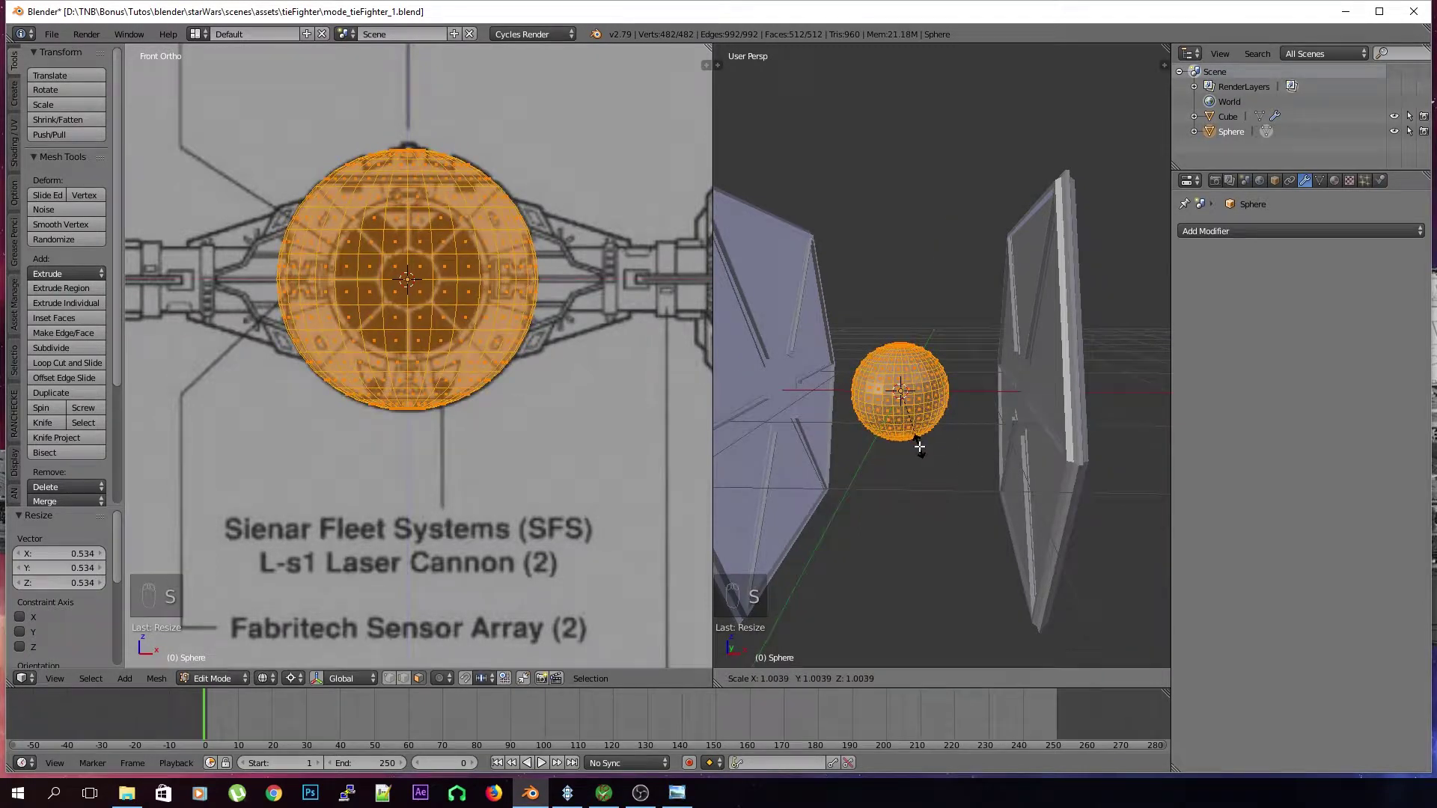
{"action": "left_click", "coordinate": [919, 446]}
{"action": "key", "text": "Tab"}
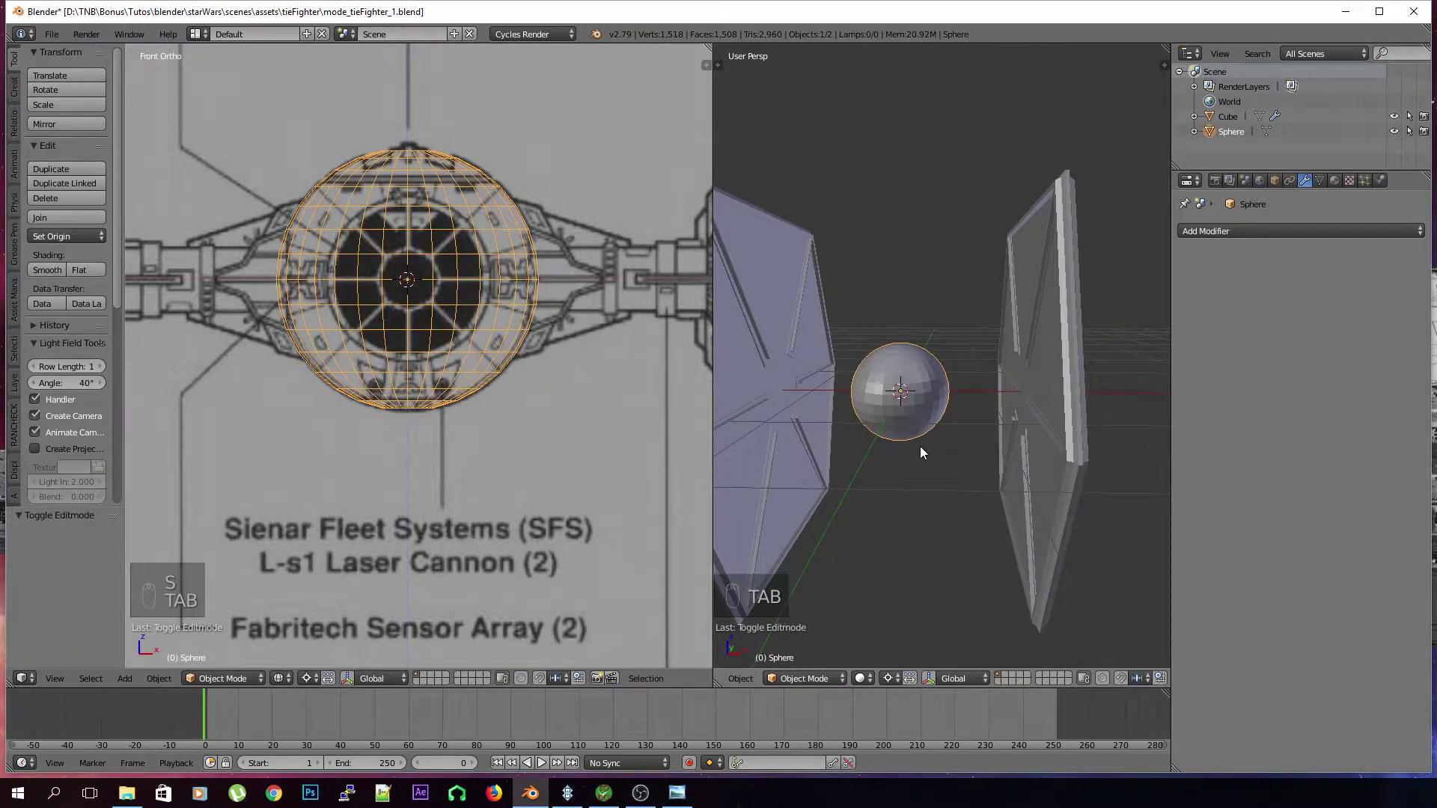
Examine the front and rear views of the blueprint and the cockpit in the maxresdefault.jpg reference image
{"action": "scroll", "coordinate": [515, 446], "scroll_direction": "down", "scroll_amount": 5}
{"action": "middle_click_drag", "start_coordinate": [458, 445], "coordinate": [277, 430], "text": "shift"}
{"action": "middle_click_drag", "start_coordinate": [495, 426], "coordinate": [443, 452], "text": "shift"}
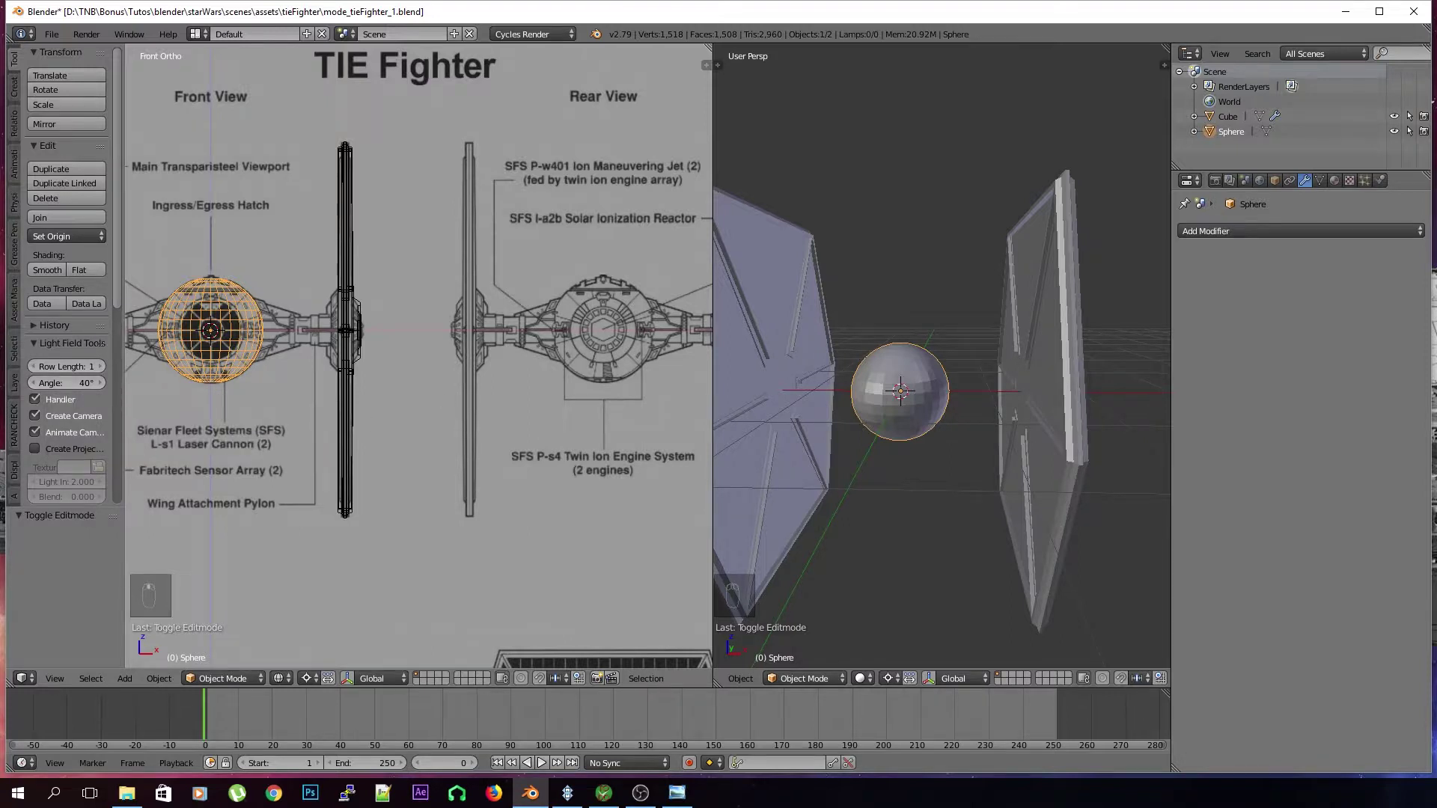
{"action": "key", "text": "alt+Tab"}
{"action": "left_click_drag", "start_coordinate": [689, 48], "coordinate": [618, 102]}
{"action": "double_click", "coordinate": [647, 99]}
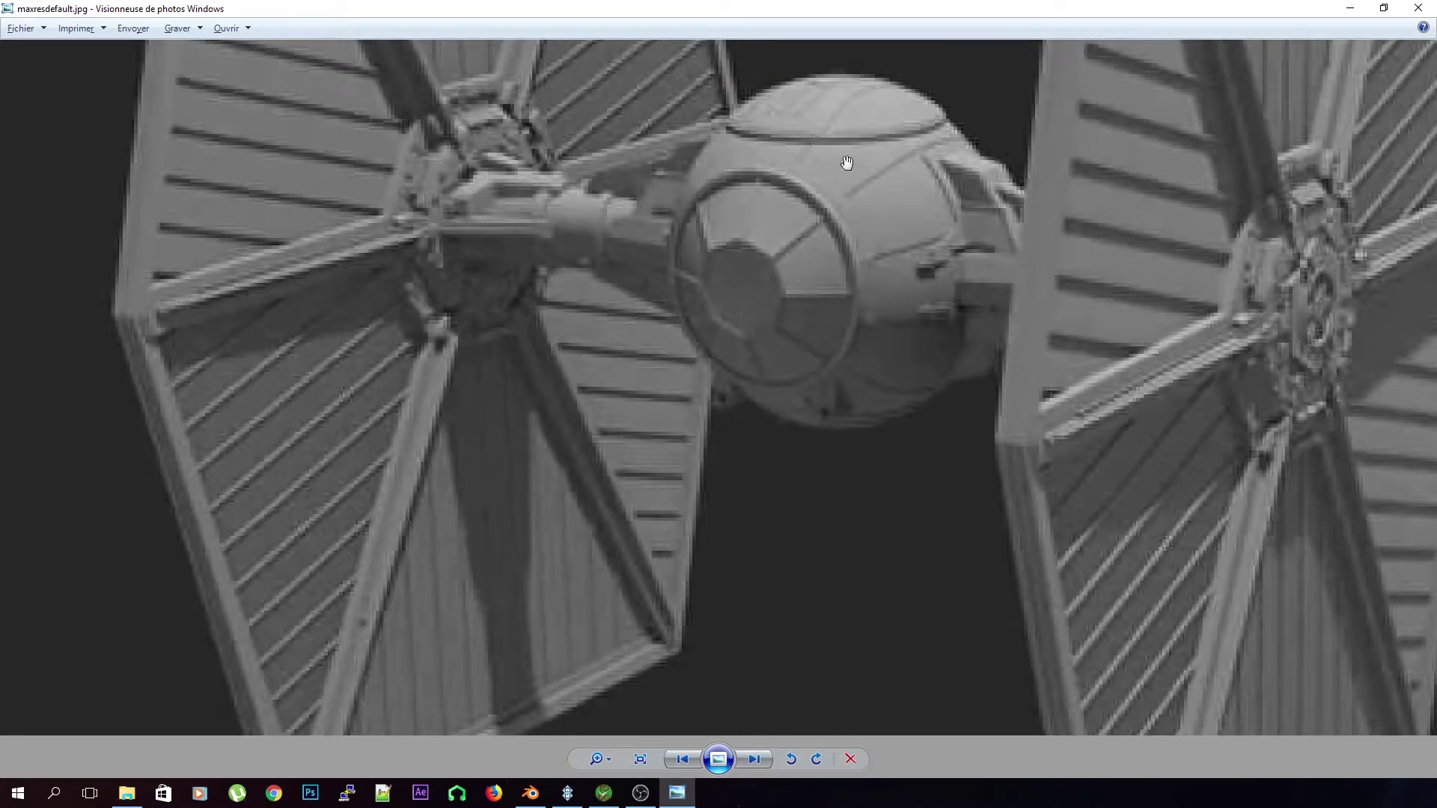
{"action": "double_click", "coordinate": [894, 13]}
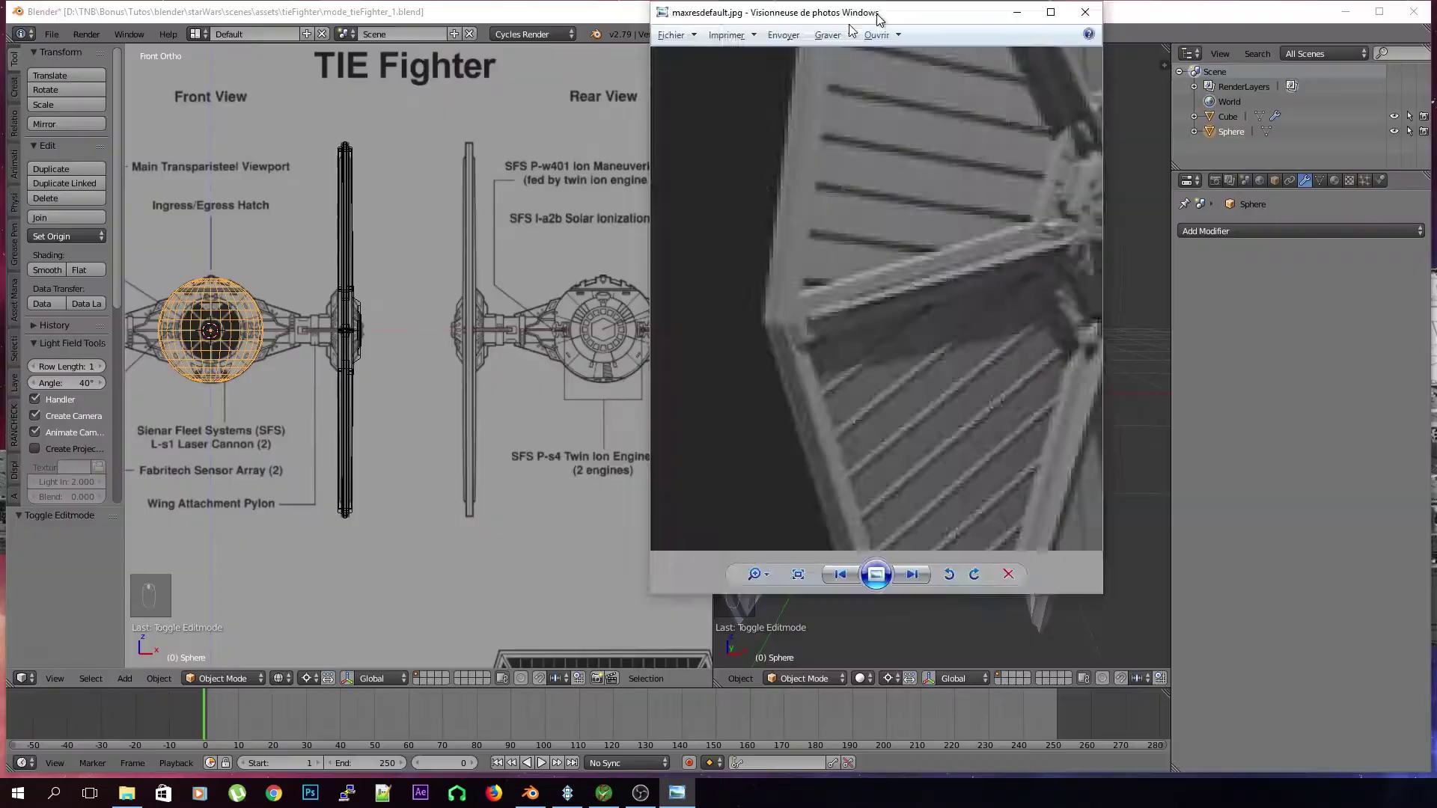
{"action": "left_click", "coordinate": [165, 425]}
Enter Edit Mode on the sphere, set the perspective viewport to front orthographic view and deselect all faces
{"action": "key", "text": "Tab"}
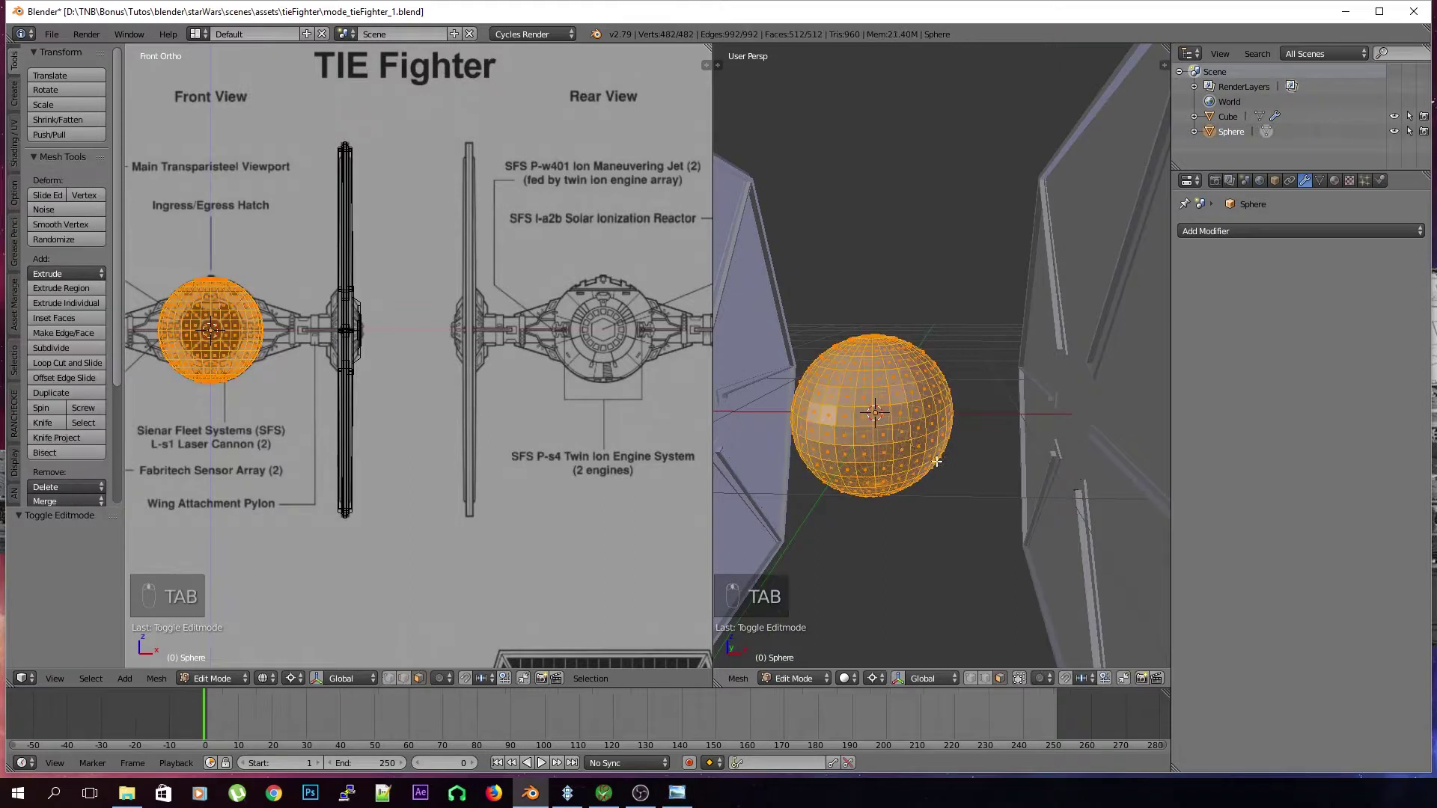
{"action": "key", "text": "KP_1"}
{"action": "key", "text": "KP_5"}
{"action": "key", "text": "KP_1"}
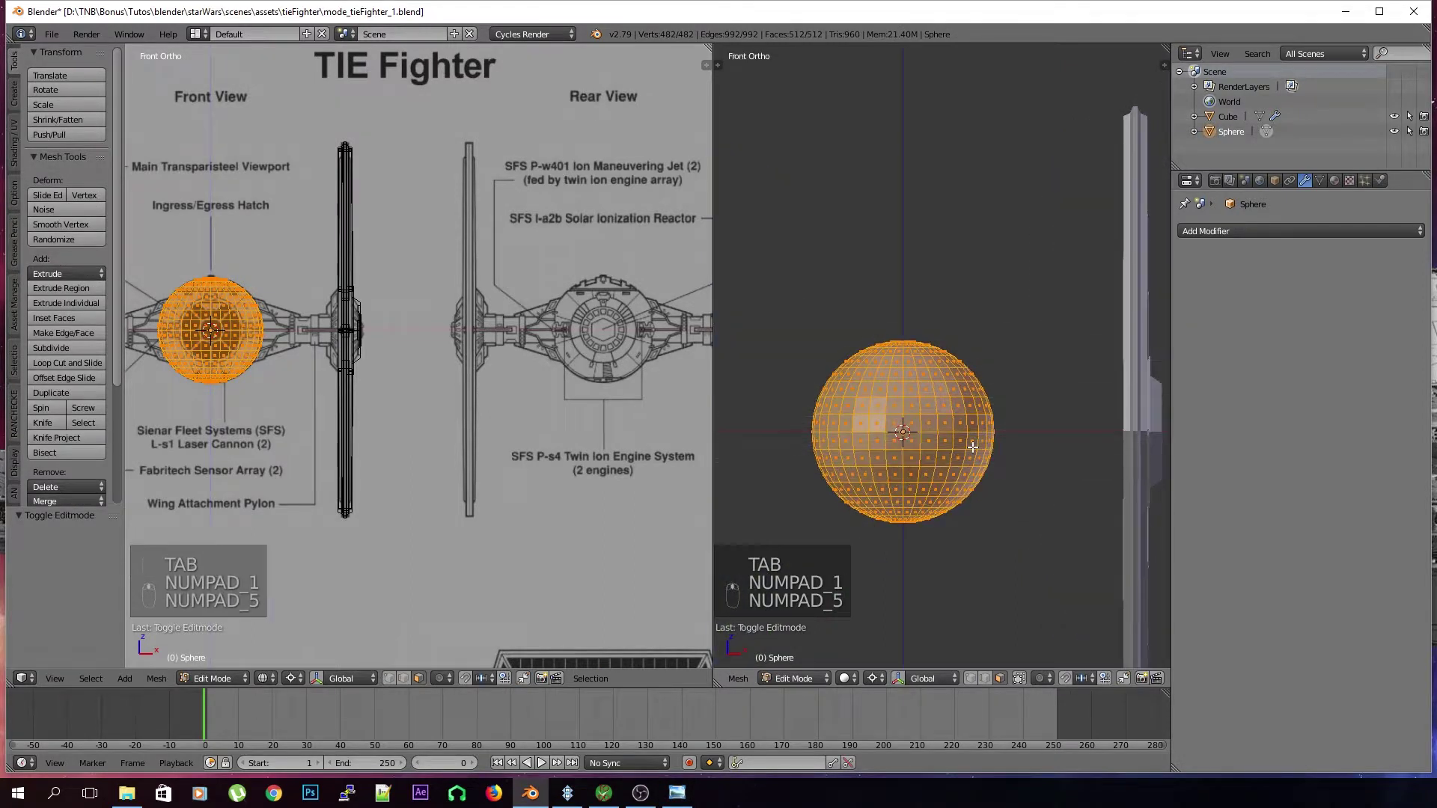
{"action": "scroll", "coordinate": [973, 447], "scroll_direction": "up", "scroll_amount": 5}
{"action": "key", "text": "a"}
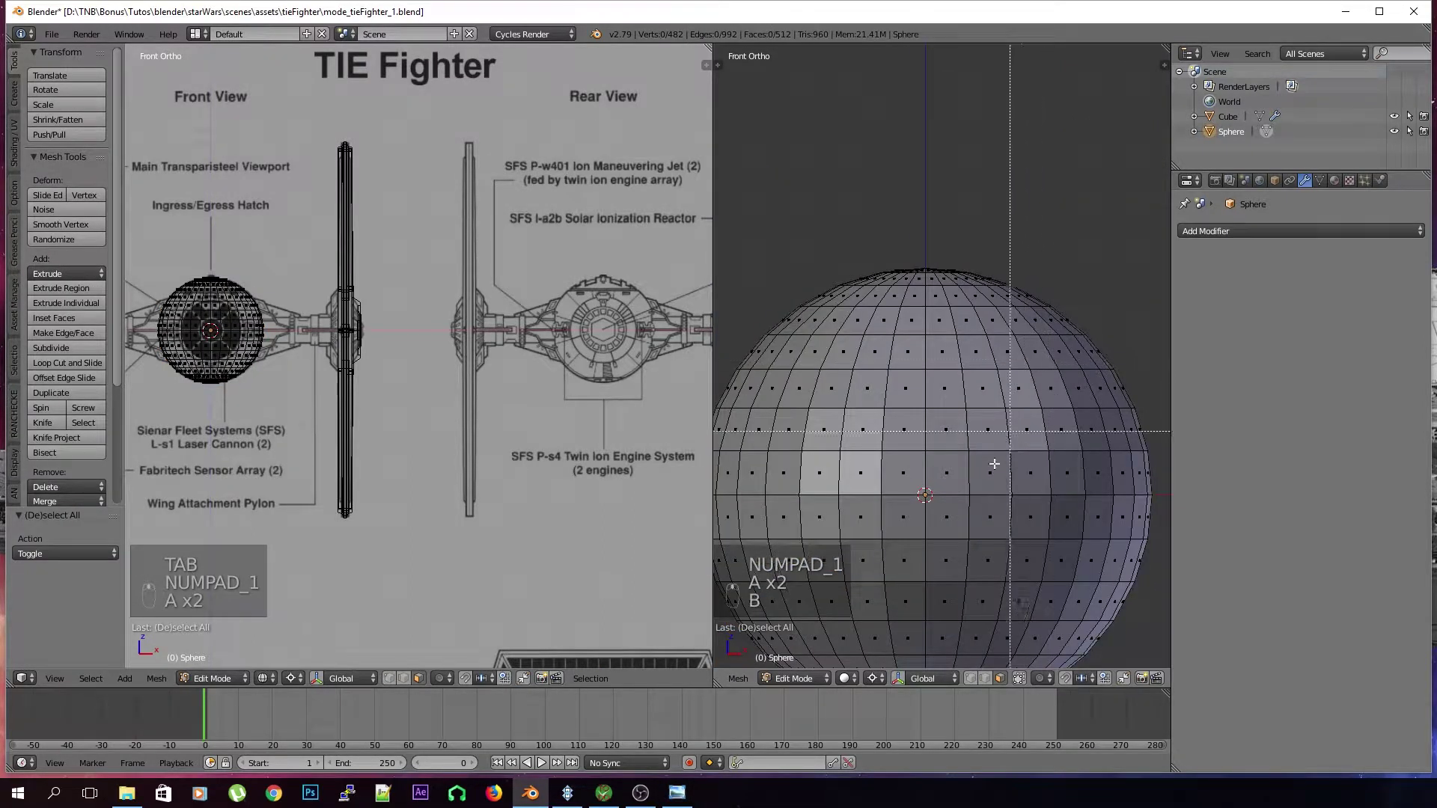
Border-select the top four rings of faces on the sphere in the front orthographic view
{"action": "key", "text": "b"}
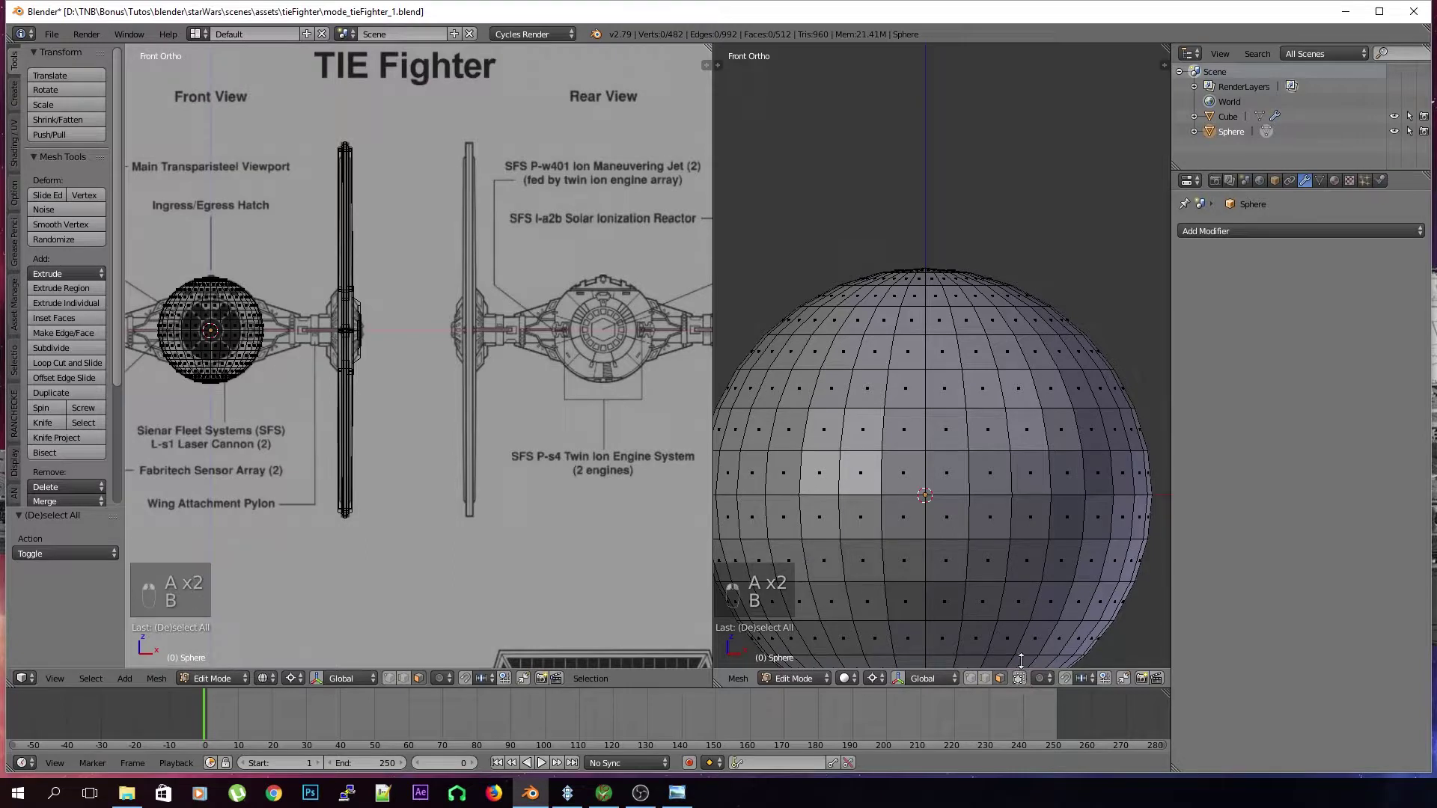
{"action": "scroll", "coordinate": [1024, 640], "scroll_direction": "down", "scroll_amount": 6}
{"action": "mouse_move", "coordinate": [1025, 641]}
{"action": "middle_mouse_down"}
{"action": "mouse_move", "coordinate": [988, 540]}
{"action": "mouse_move", "coordinate": [1001, 657]}
{"action": "middle_mouse_up"}
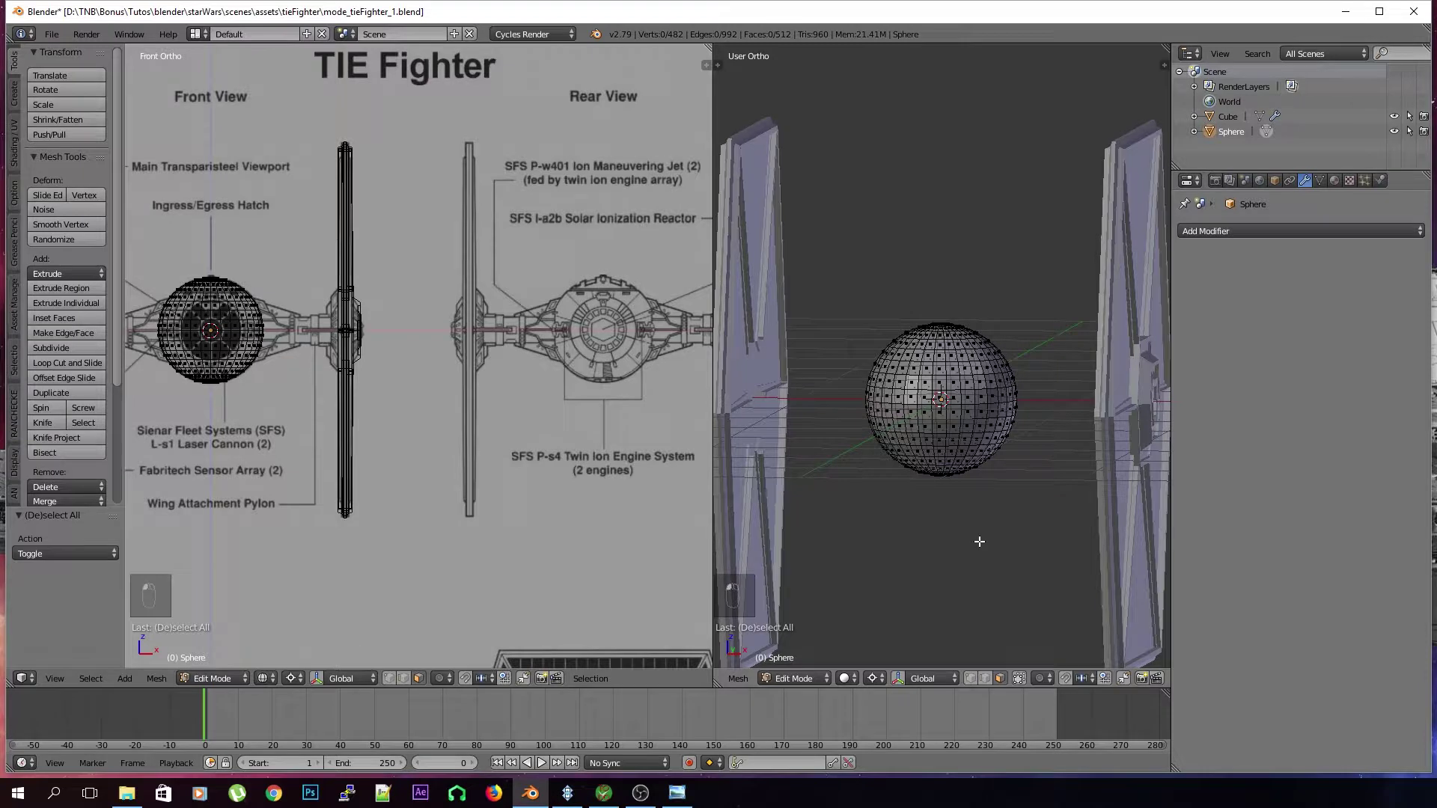
{"action": "key", "text": "KP_5"}
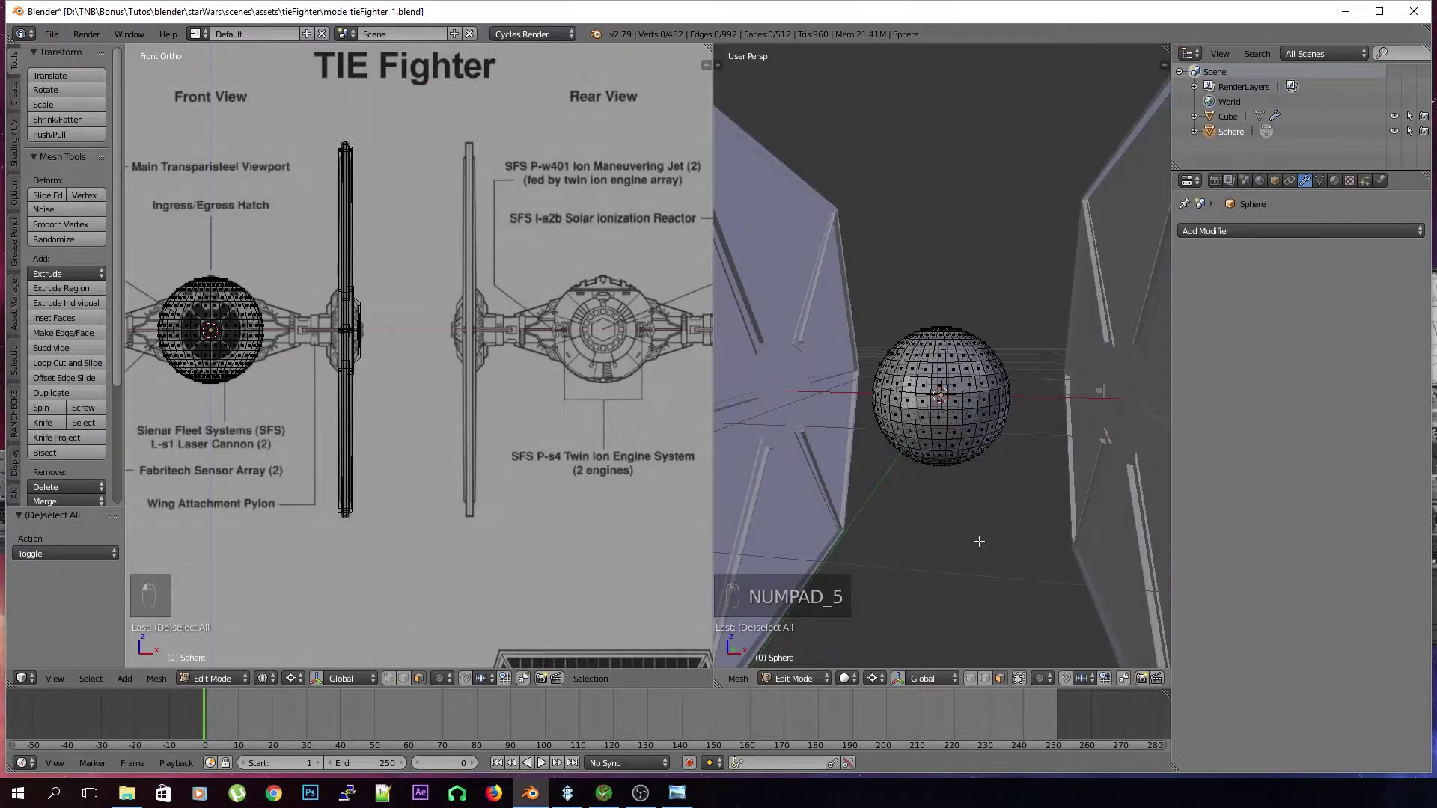
{"action": "key", "text": "KP_1"}
{"action": "key", "text": "KP_5"}
{"action": "scroll", "coordinate": [979, 541], "scroll_direction": "up", "scroll_amount": 5}
{"action": "key", "text": "b"}
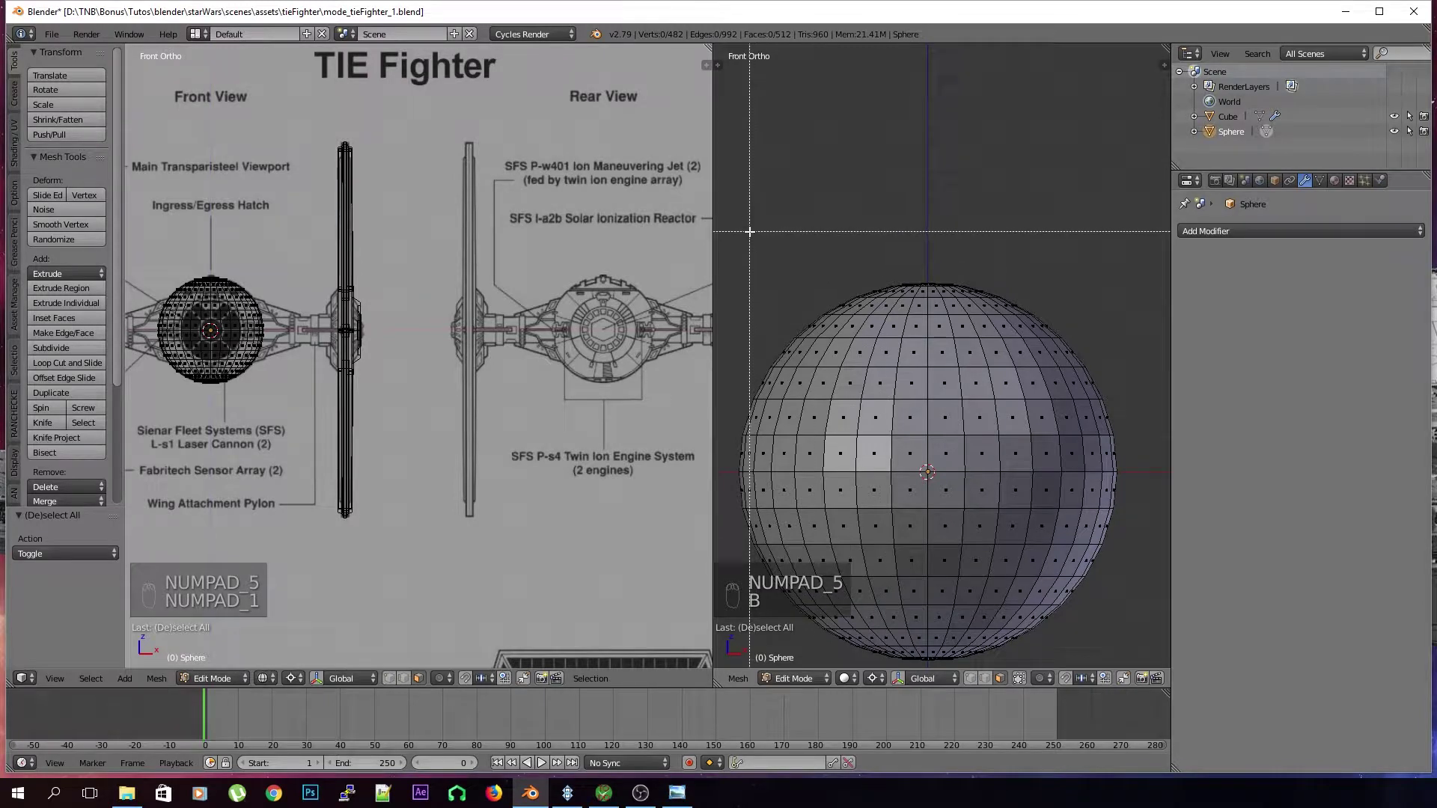
{"action": "left_click_drag", "start_coordinate": [743, 232], "coordinate": [1075, 334]}
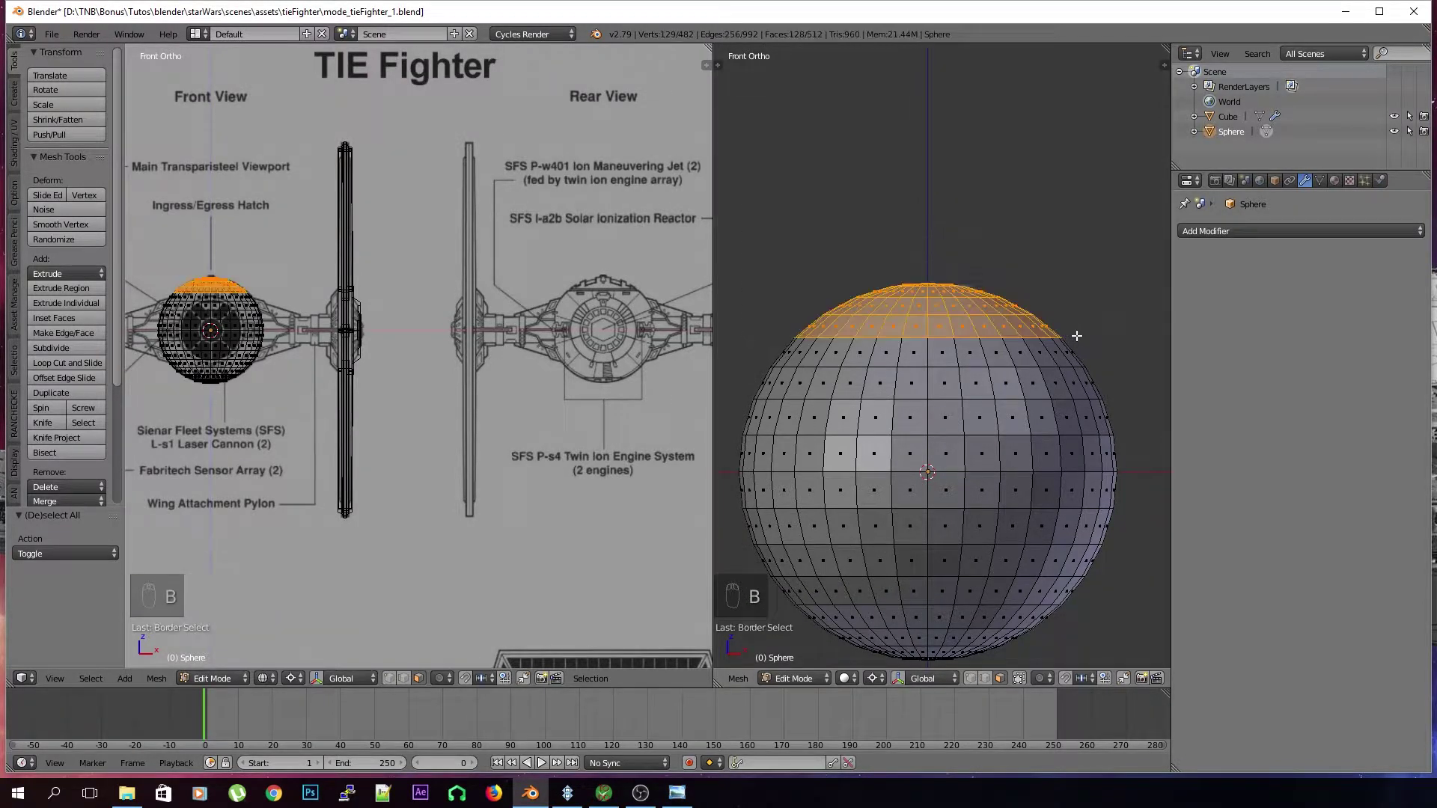
Place the 3D cursor on the lower edge of the selected cap at the sphere's vertical centreline
{"action": "scroll", "coordinate": [253, 293], "scroll_direction": "up", "scroll_amount": 5}
{"action": "scroll", "coordinate": [253, 292], "scroll_direction": "down", "scroll_amount": 7}
{"action": "scroll", "coordinate": [252, 269], "scroll_direction": "up", "scroll_amount": 2}
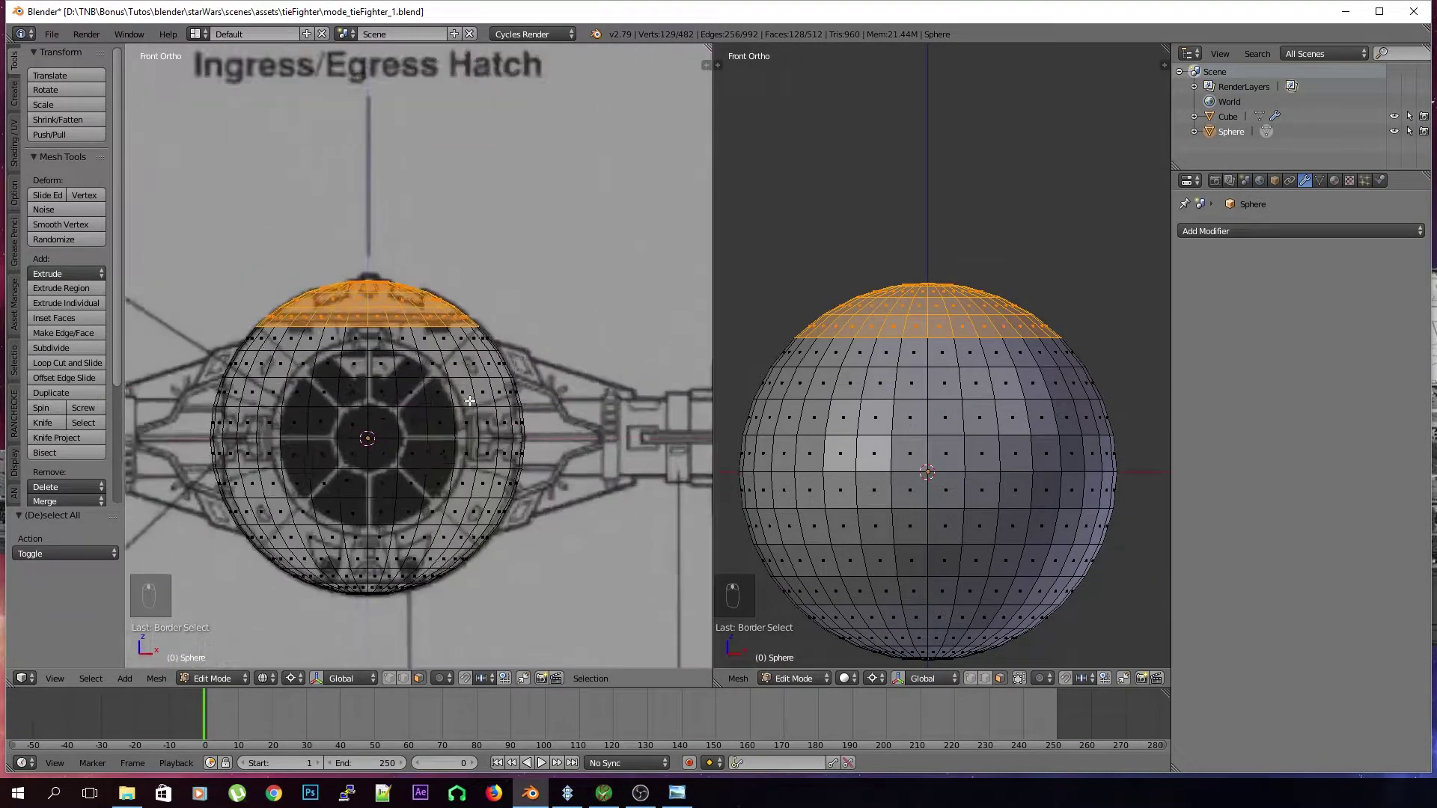
{"action": "scroll", "coordinate": [964, 277], "scroll_direction": "down", "scroll_amount": 2}
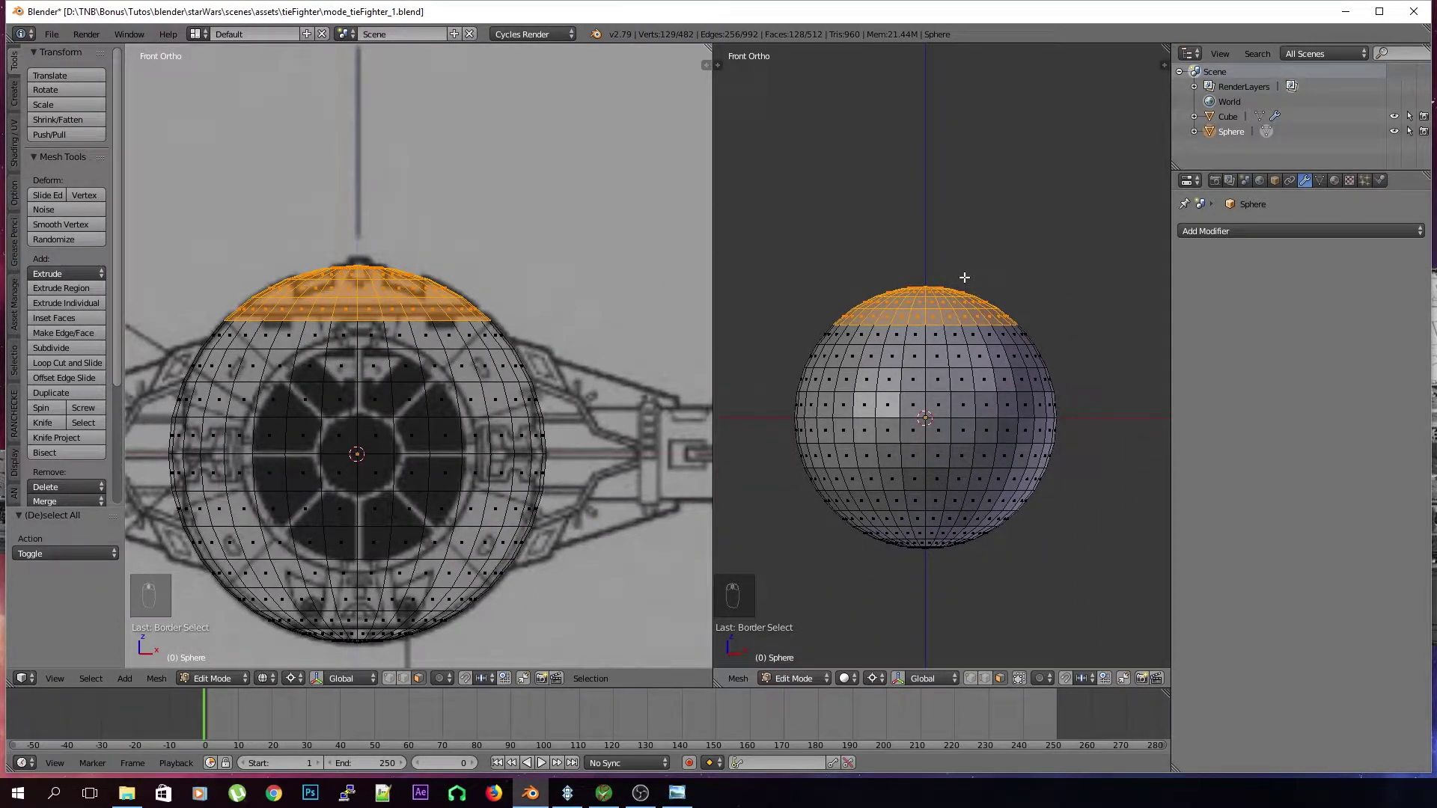
{"action": "scroll", "coordinate": [964, 278], "scroll_direction": "up", "scroll_amount": 3}
{"action": "middle_click_drag", "start_coordinate": [913, 274], "coordinate": [922, 324], "text": "shift"}
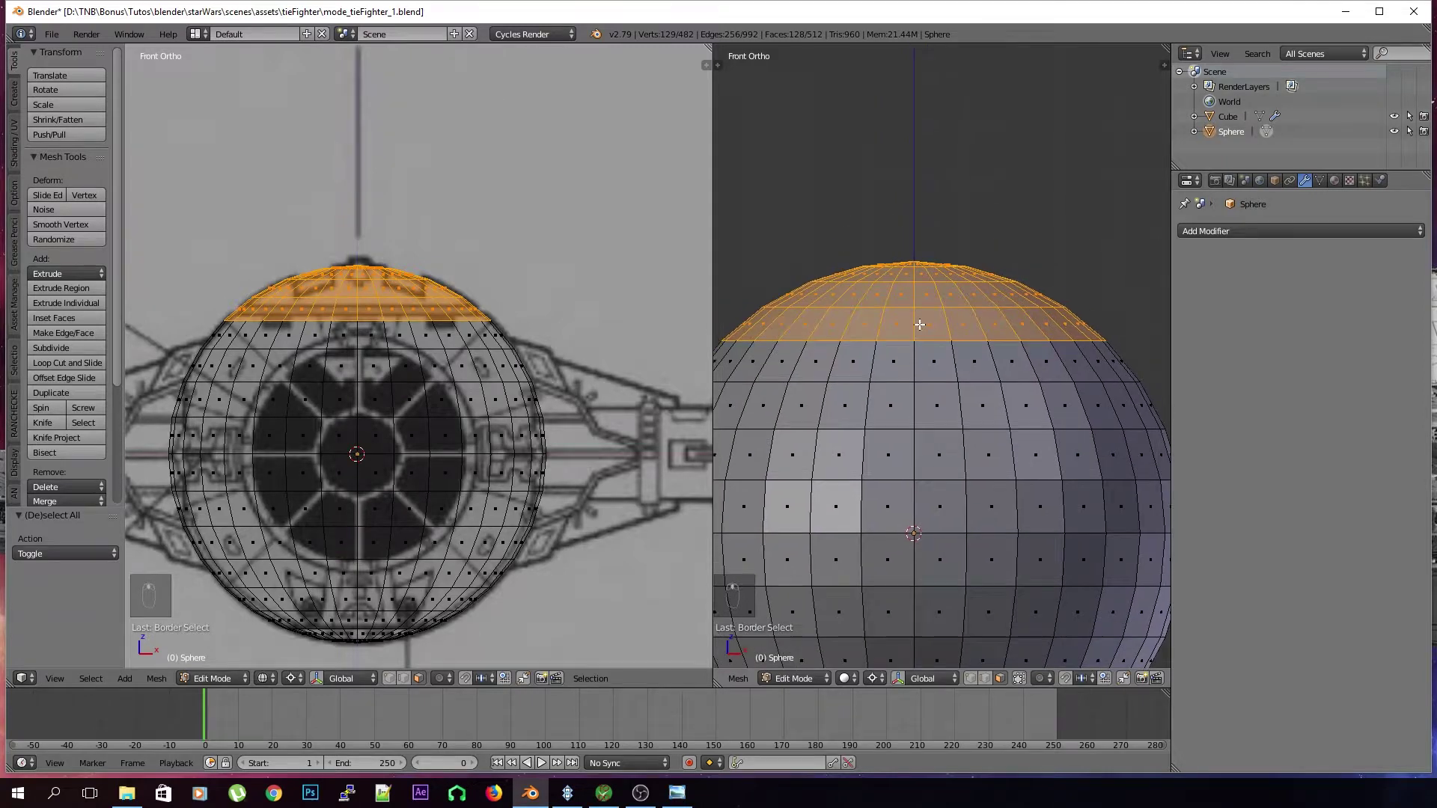
{"action": "scroll", "coordinate": [920, 325], "scroll_direction": "up", "scroll_amount": 3}
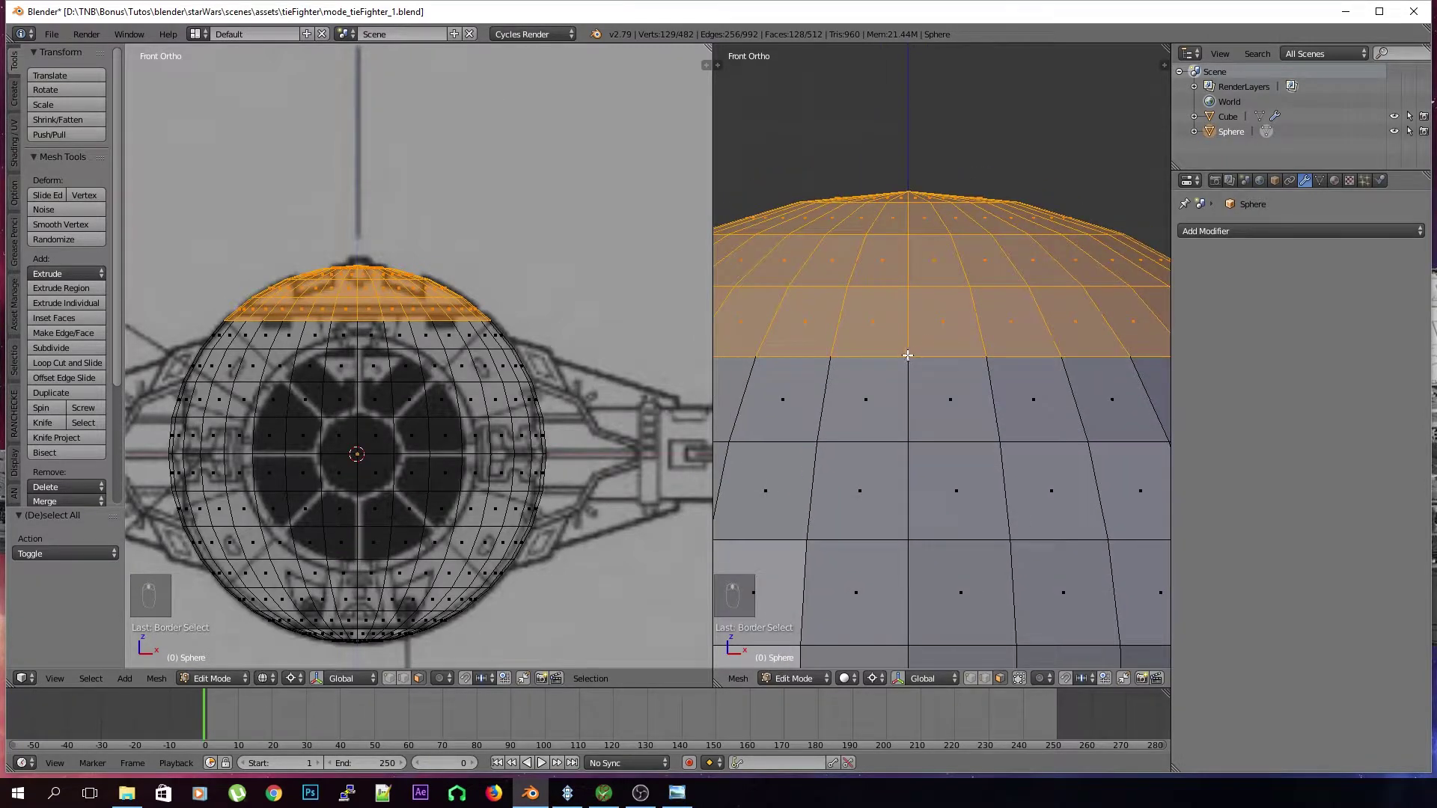
{"action": "left_click", "coordinate": [908, 356]}
{"action": "scroll", "coordinate": [902, 363], "scroll_direction": "up", "scroll_amount": 8}
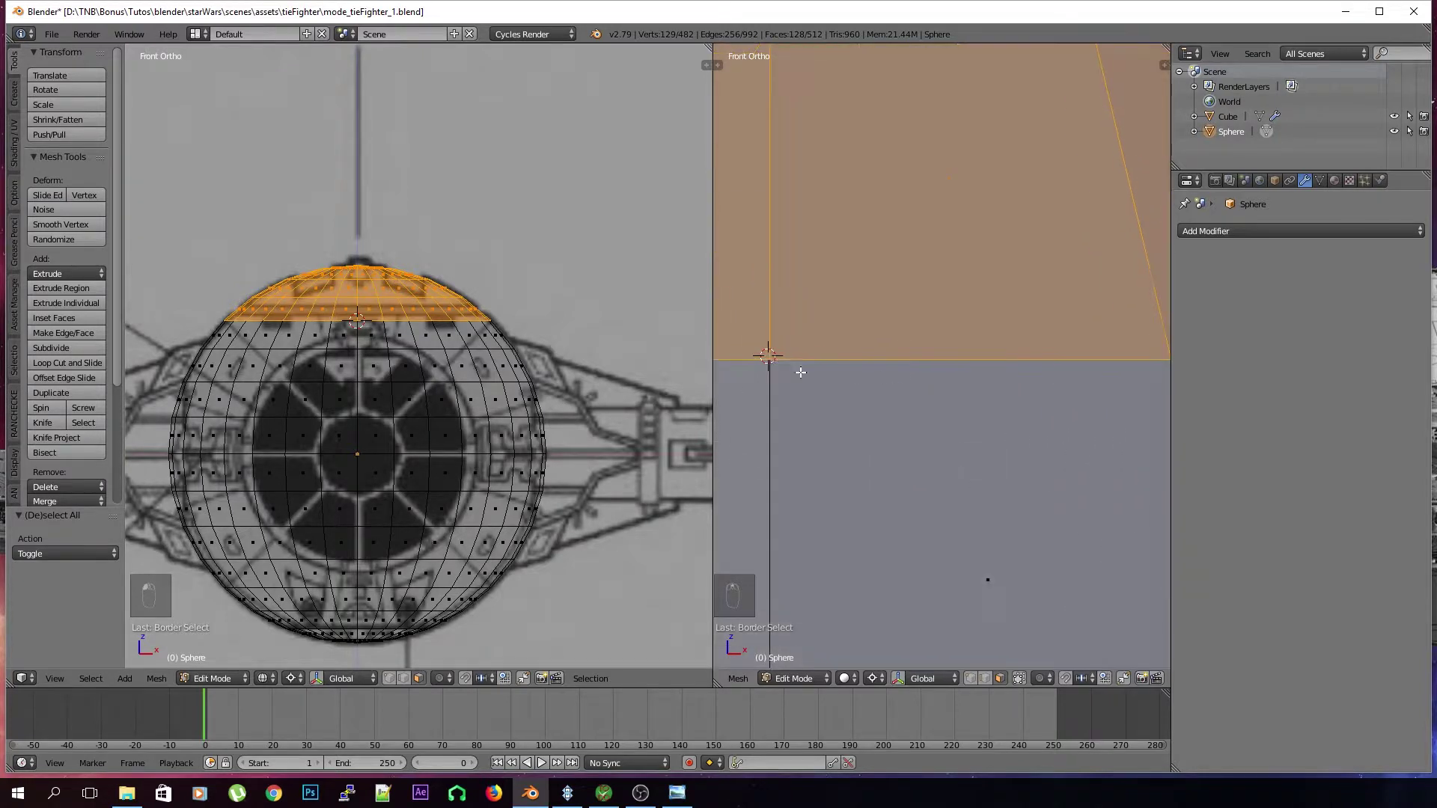
{"action": "scroll", "coordinate": [827, 347], "scroll_direction": "down", "scroll_amount": 8}
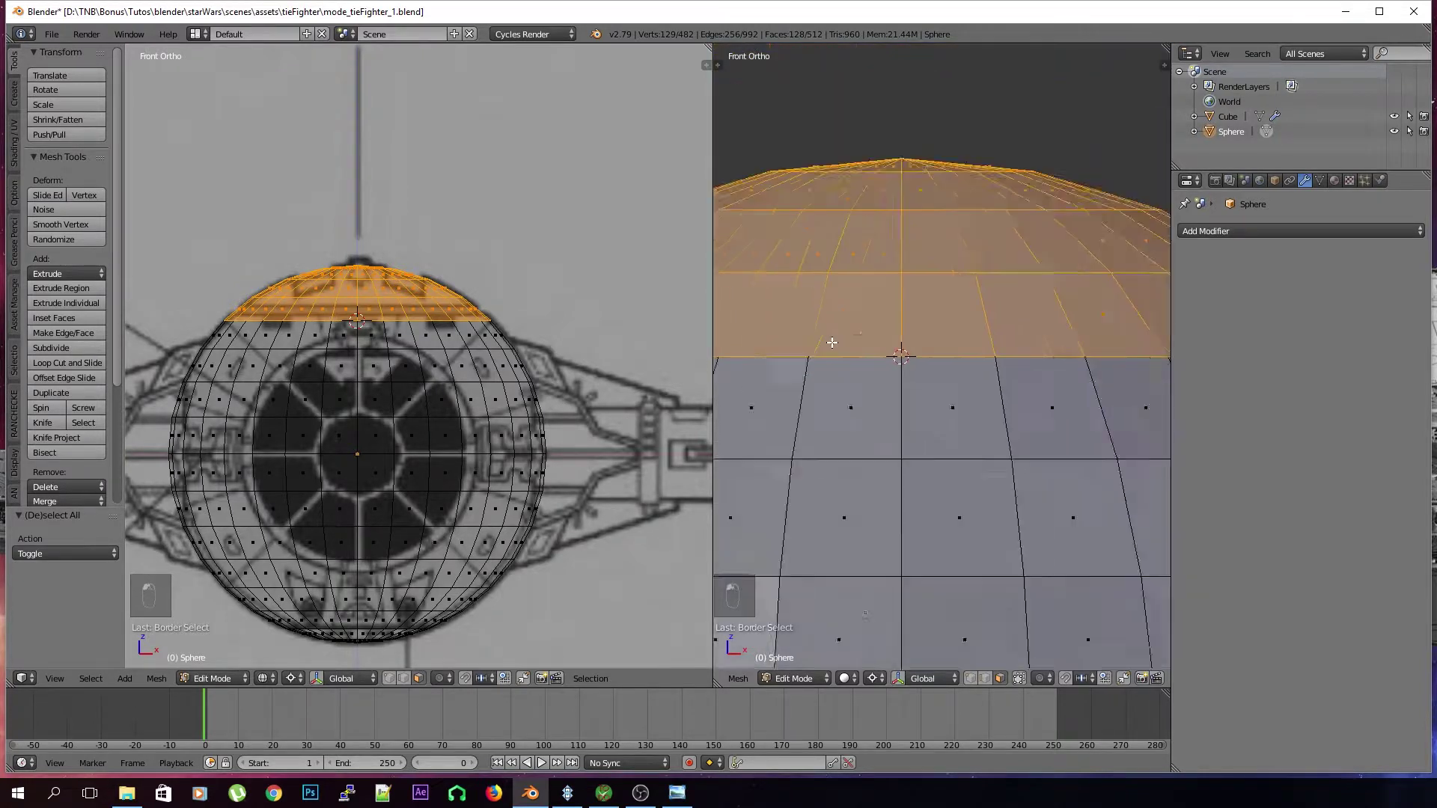
Try flattening the selected cap to 0 along Z with the 3D cursor as pivot point, and undo it
{"action": "left_click", "coordinate": [873, 678]}
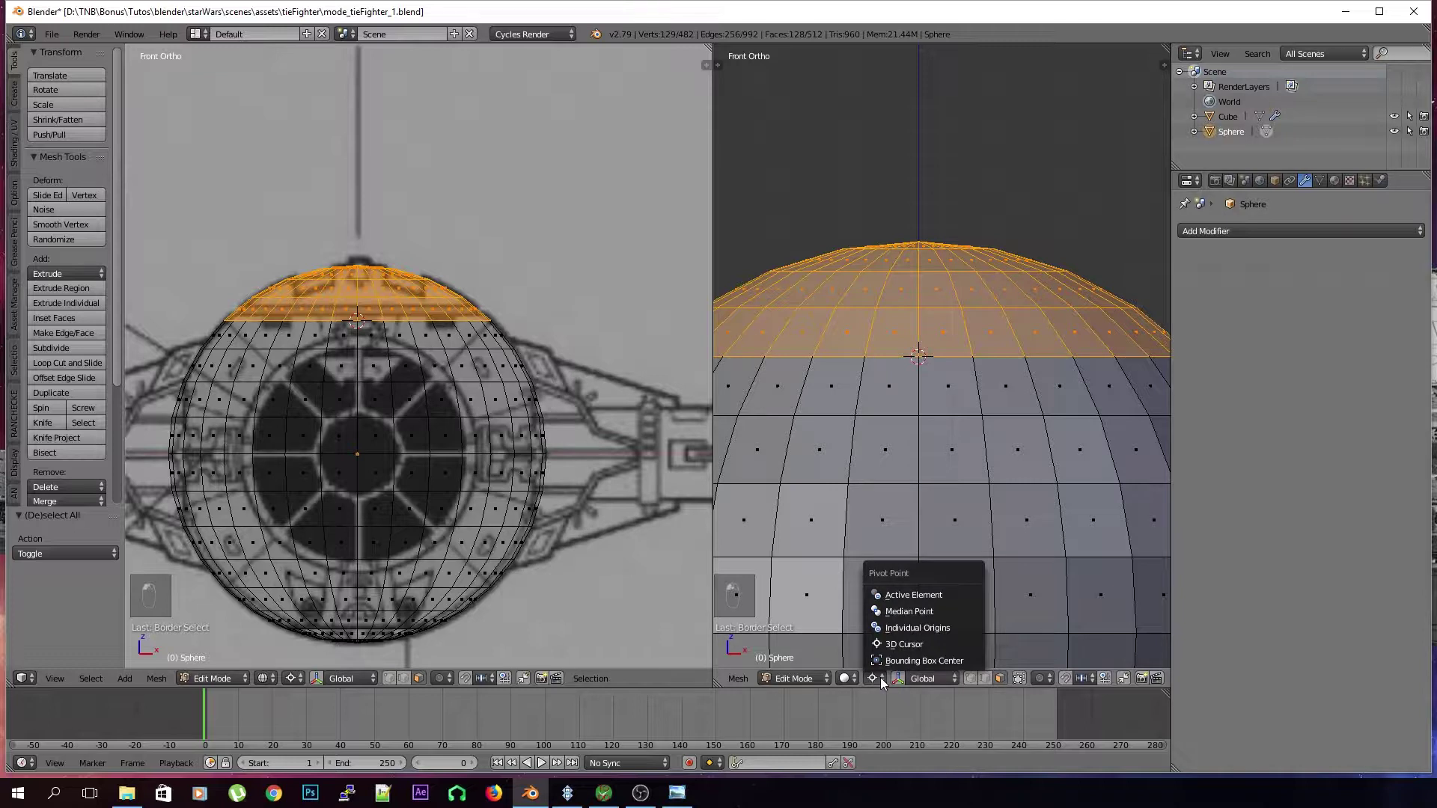
{"action": "left_click", "coordinate": [894, 641]}
{"action": "key", "text": "comma"}
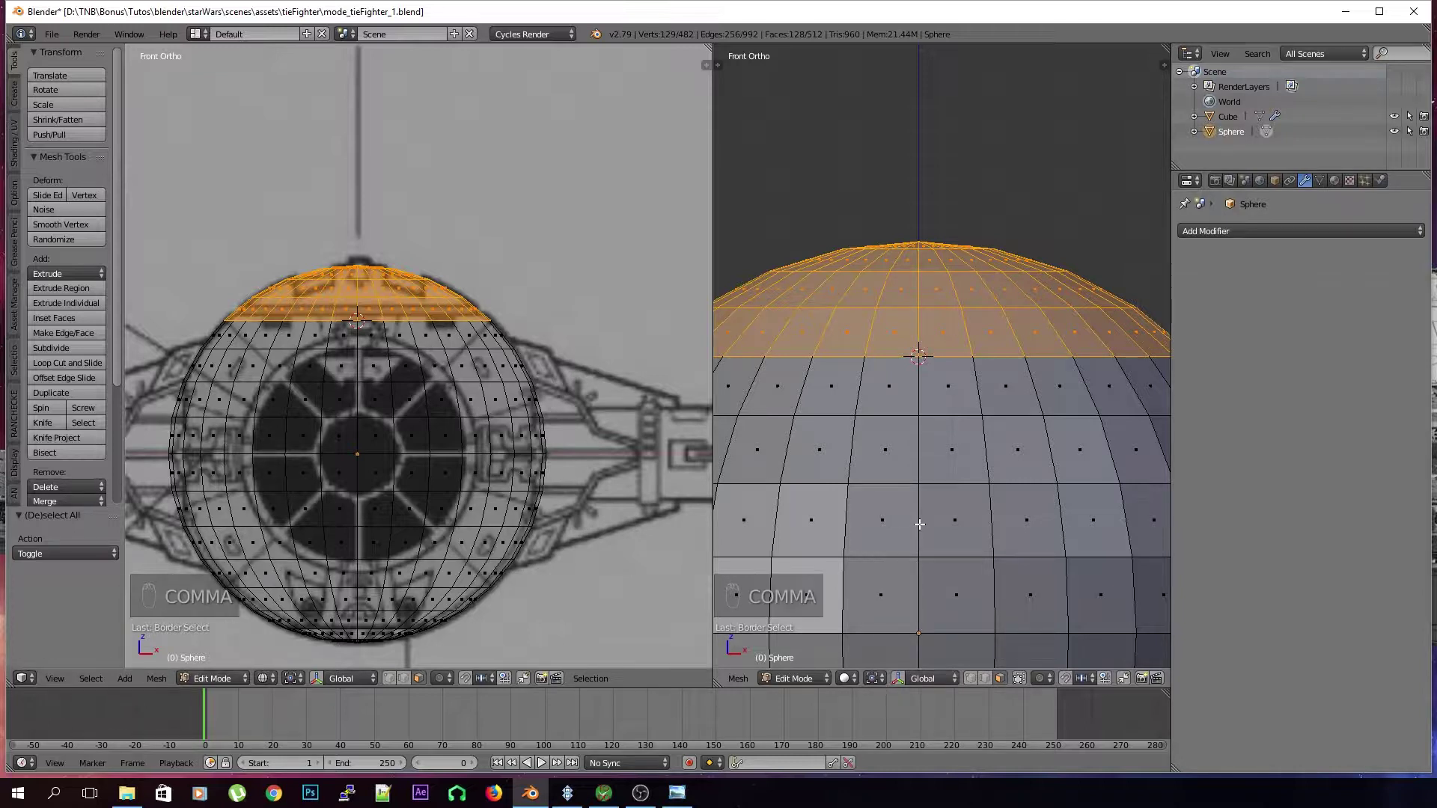
{"action": "key", "text": "period"}
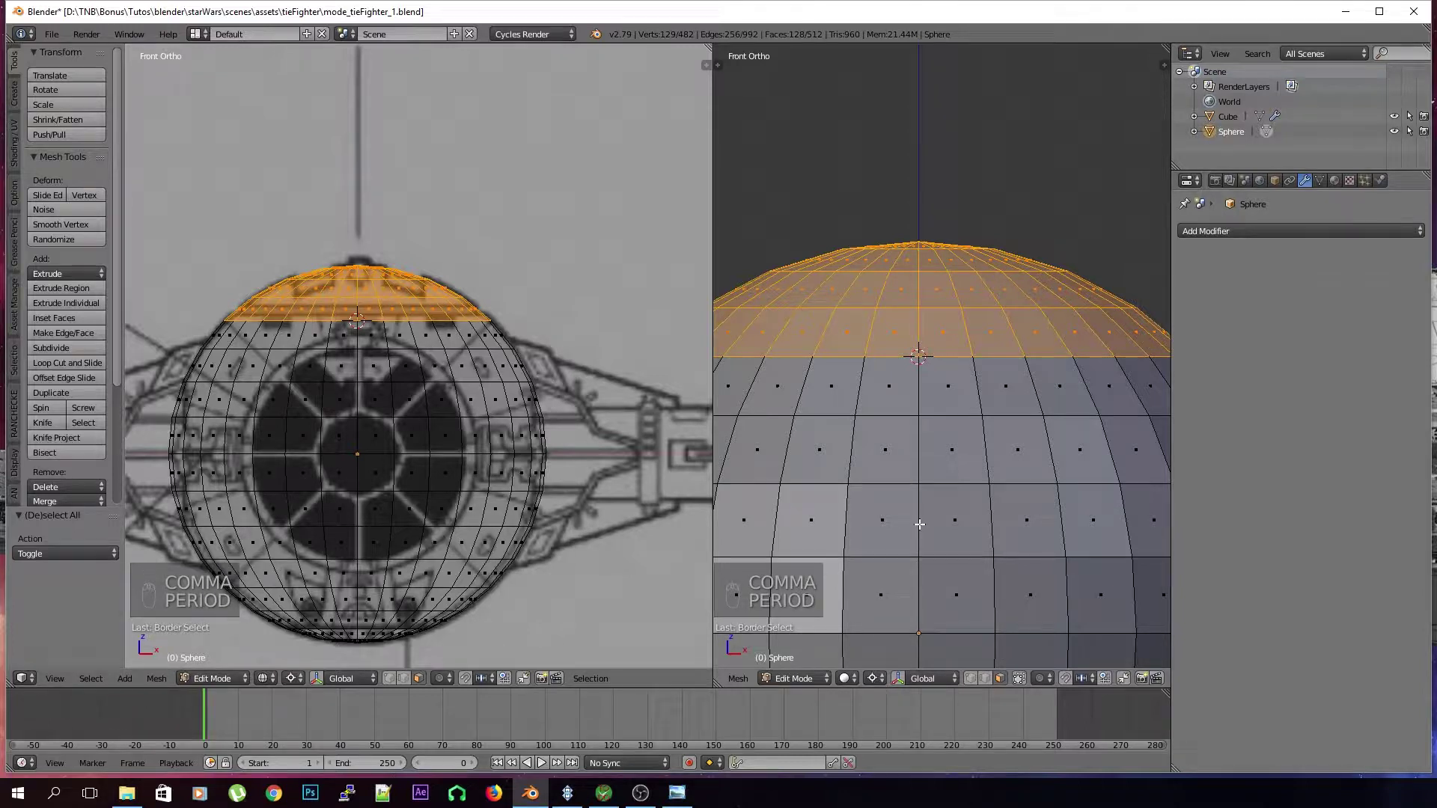
{"action": "key", "text": "s"}
{"action": "key", "text": "z"}
{"action": "key", "text": "0"}
{"action": "key", "text": "Return"}
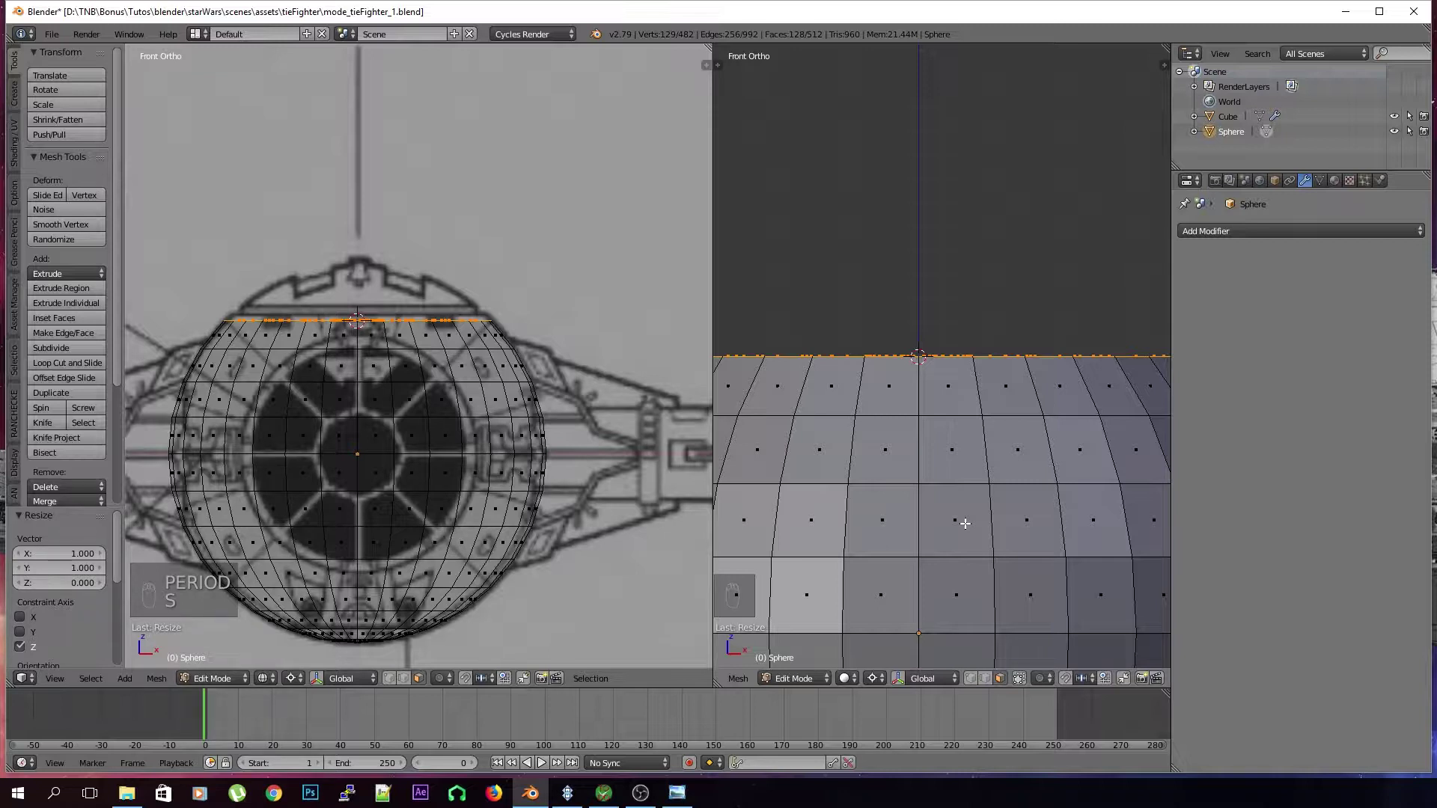
{"action": "key", "text": "ctrl+z"}
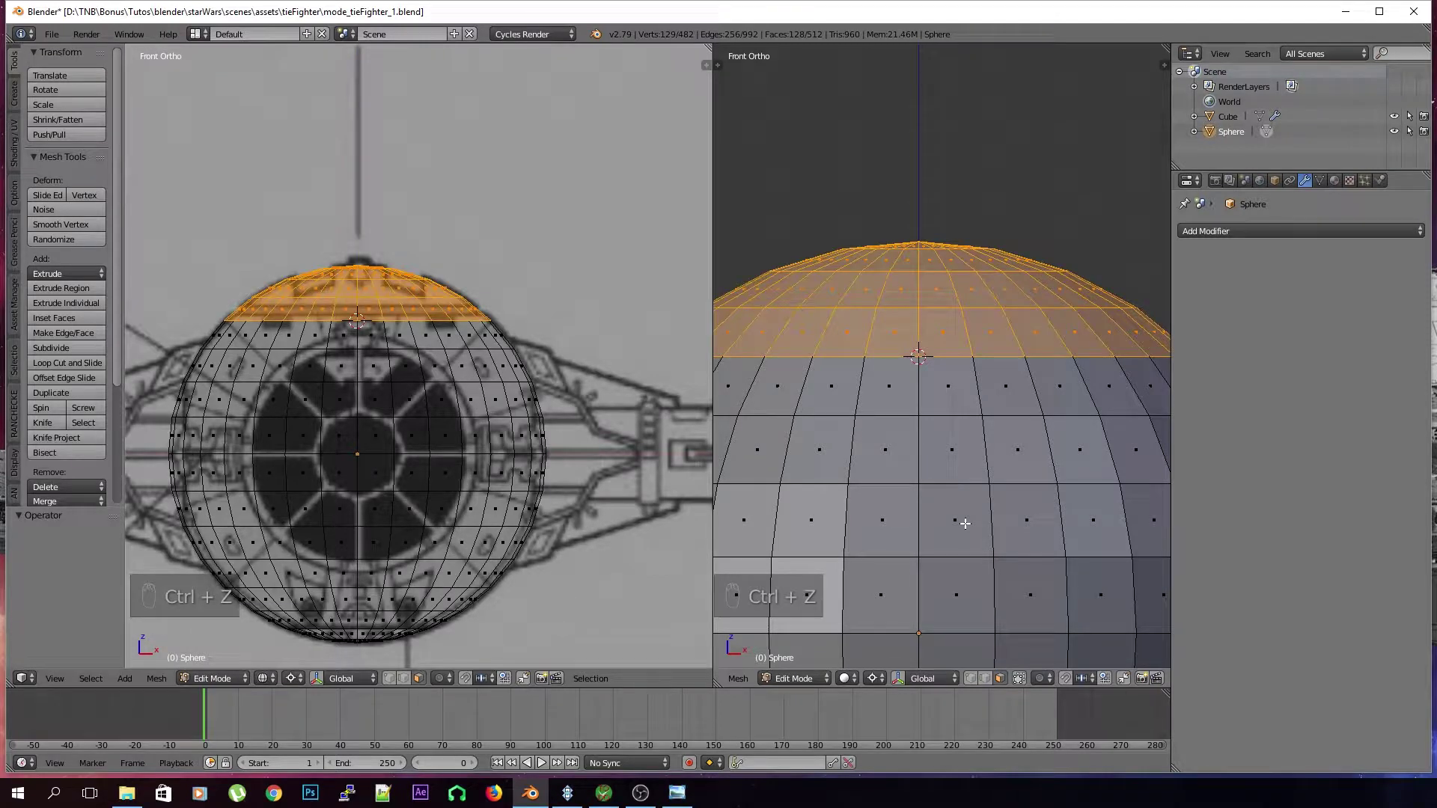
Try flattening the cap to 0 along Z with the bounding box center as pivot point, and undo it
{"action": "key", "text": "comma"}
{"action": "key", "text": "s"}
{"action": "key", "text": "z"}
{"action": "key", "text": "0"}
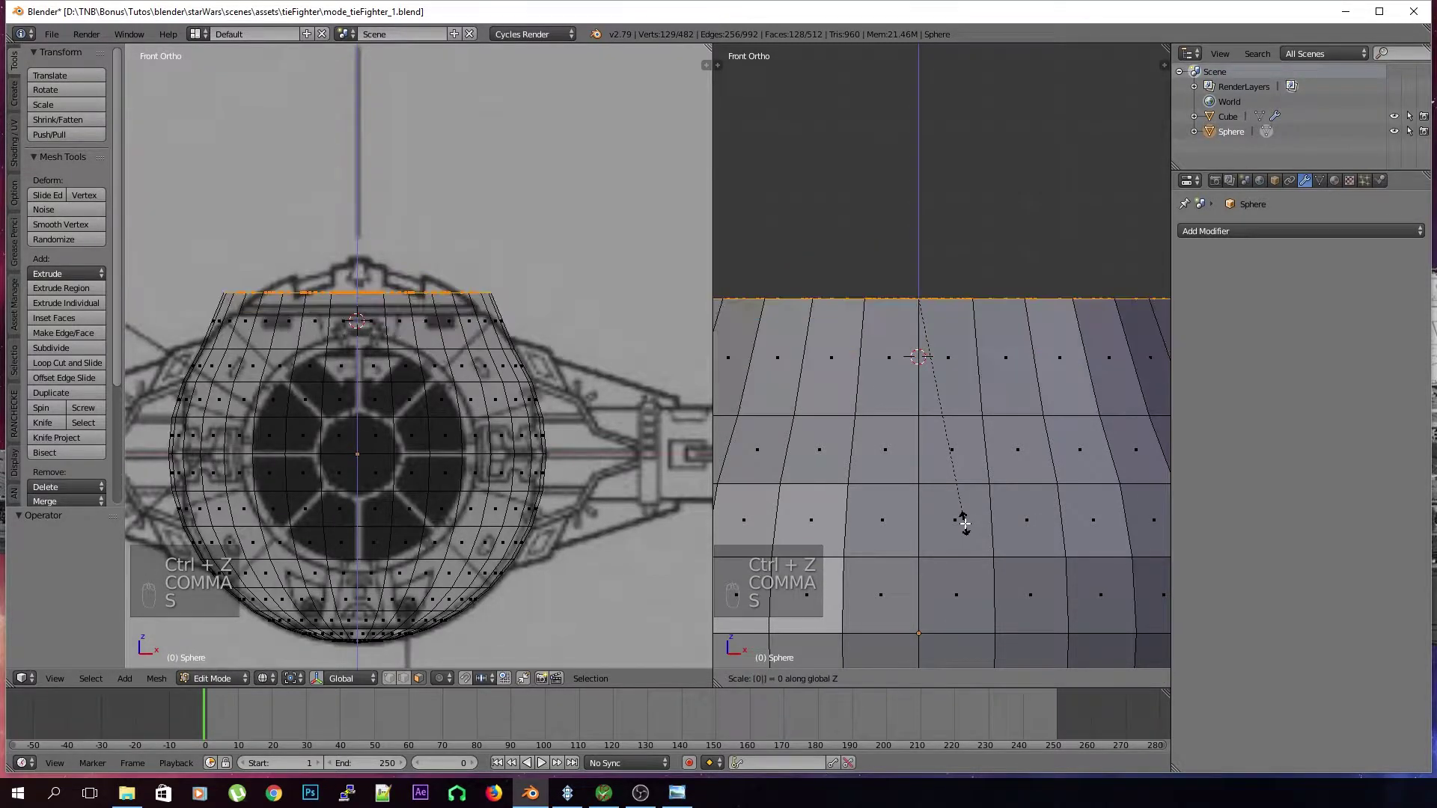
{"action": "left_click", "coordinate": [965, 523]}
{"action": "key", "text": "ctrl+z"}
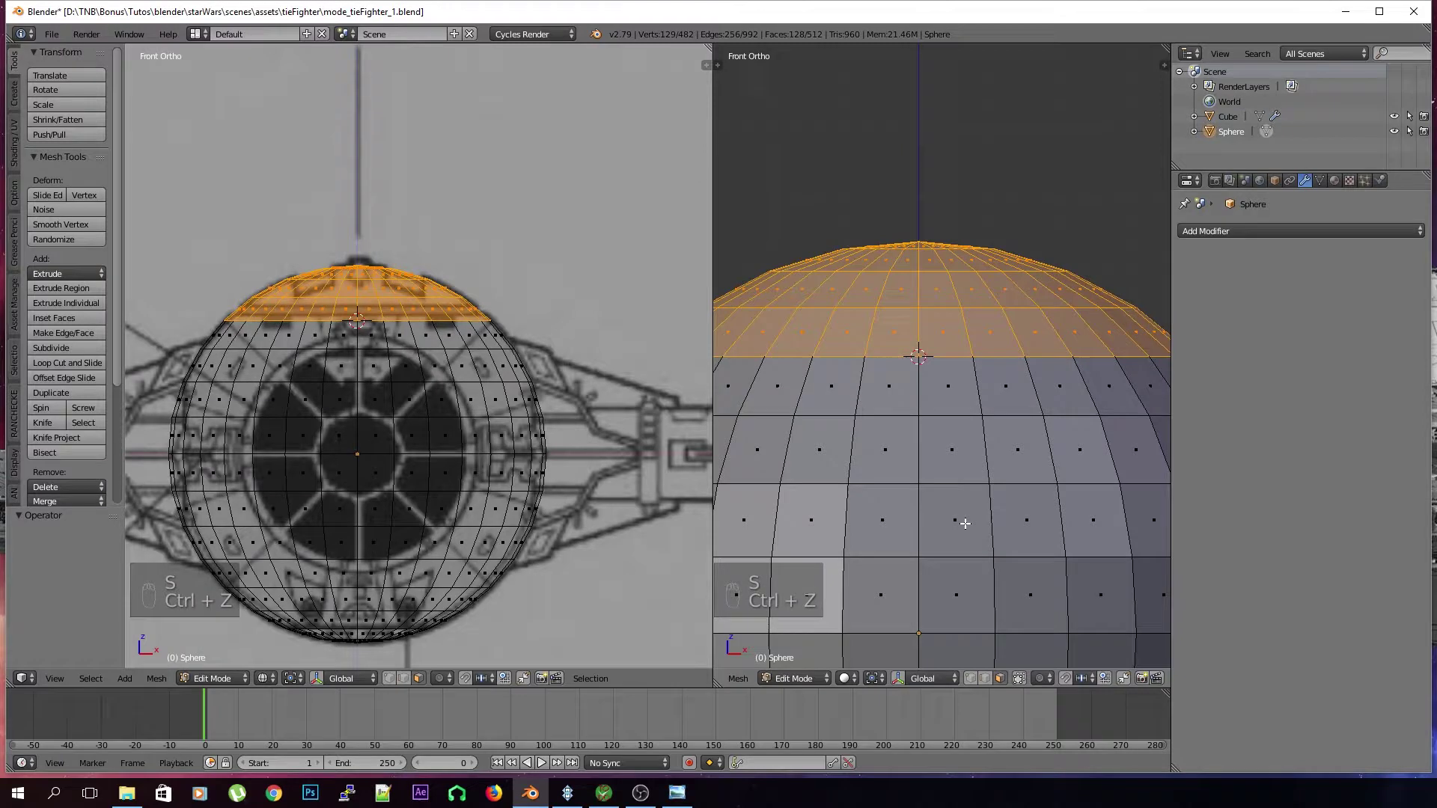
Step back through the four preceding edits and redo all of them
{"action": "key", "text": "ctrl+z"}
{"action": "key", "text": "ctrl+z"}
{"action": "key", "text": "ctrl+z"}
{"action": "key", "text": "ctrl+z"}
{"action": "key", "text": "ctrl+shift+z"}
{"action": "key", "text": "ctrl+shift+z"}
{"action": "key", "text": "ctrl+shift+z"}
{"action": "key", "text": "ctrl+shift+z"}
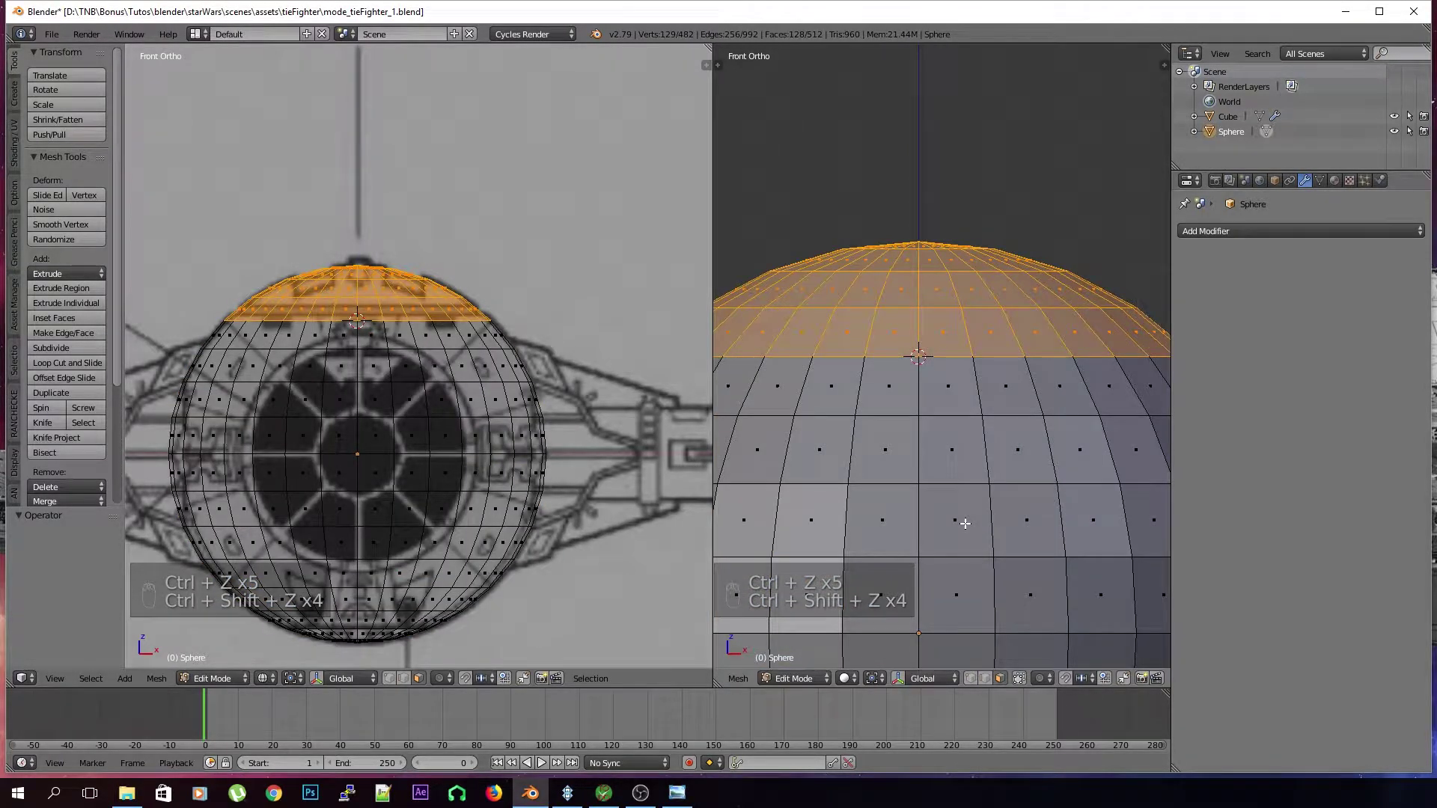
Set the pivot point to the 3D cursor and flatten the cap onto its lower edge with a Z scale of 0
{"action": "key", "text": "period"}
{"action": "key", "text": "s"}
{"action": "key", "text": "z"}
{"action": "key", "text": "0"}
{"action": "key", "text": "Return"}
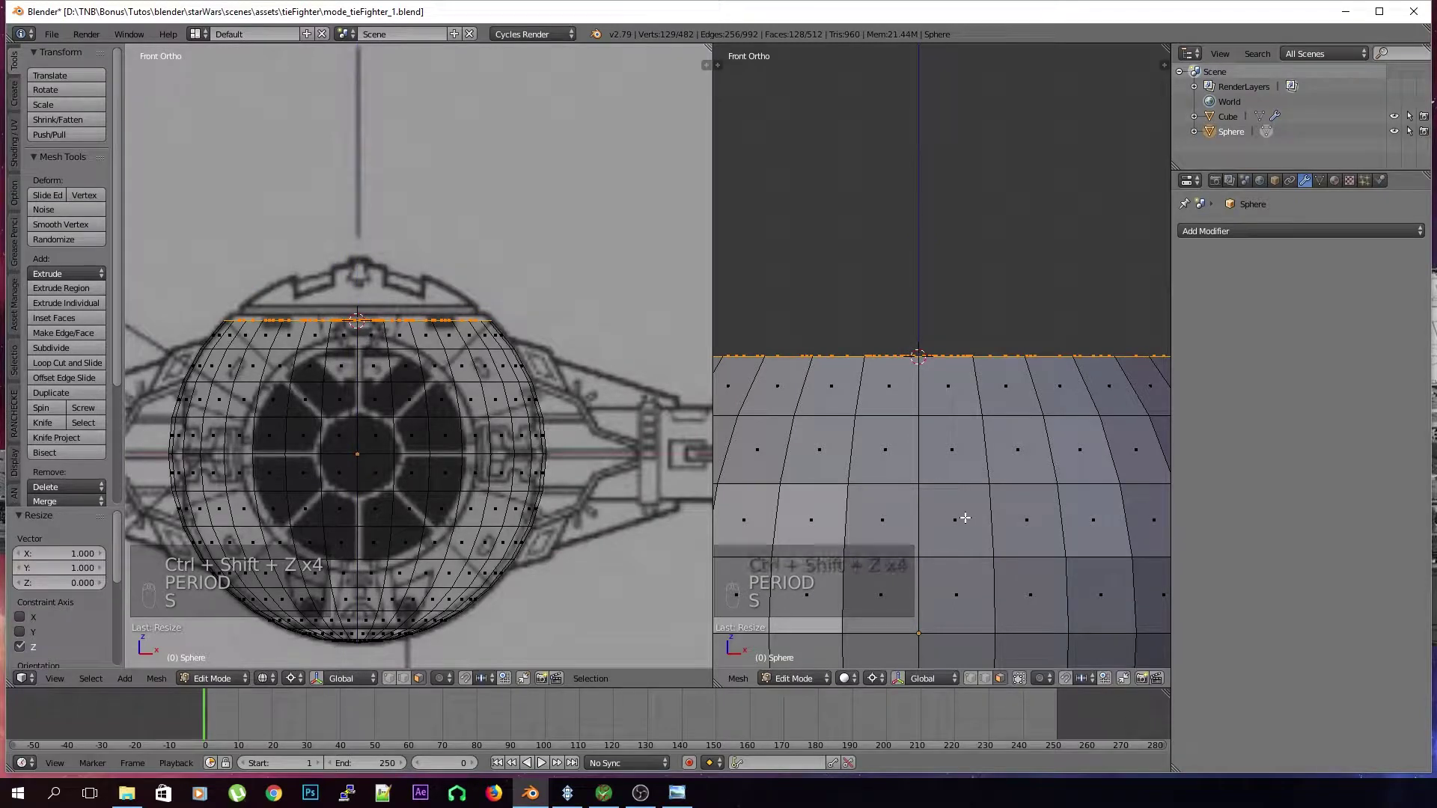
Set the pivot point to the bounding box center and inset the flattened top cap by about 0.029
{"action": "scroll", "coordinate": [425, 310], "scroll_direction": "up", "scroll_amount": 2}
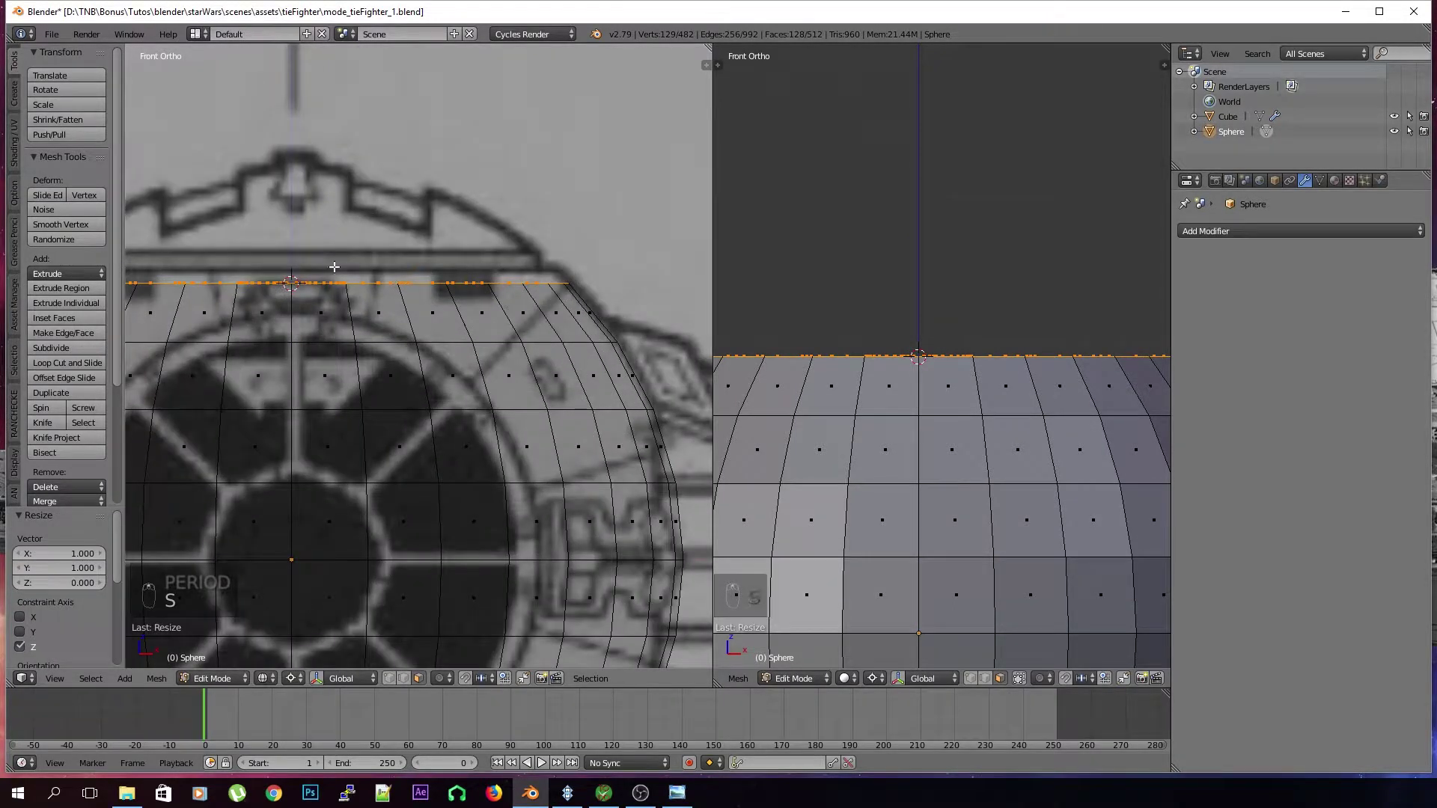
{"action": "scroll", "coordinate": [425, 309], "scroll_direction": "up", "scroll_amount": 2}
{"action": "scroll", "coordinate": [964, 428], "scroll_direction": "down", "scroll_amount": 4}
{"action": "key", "text": "KP_5"}
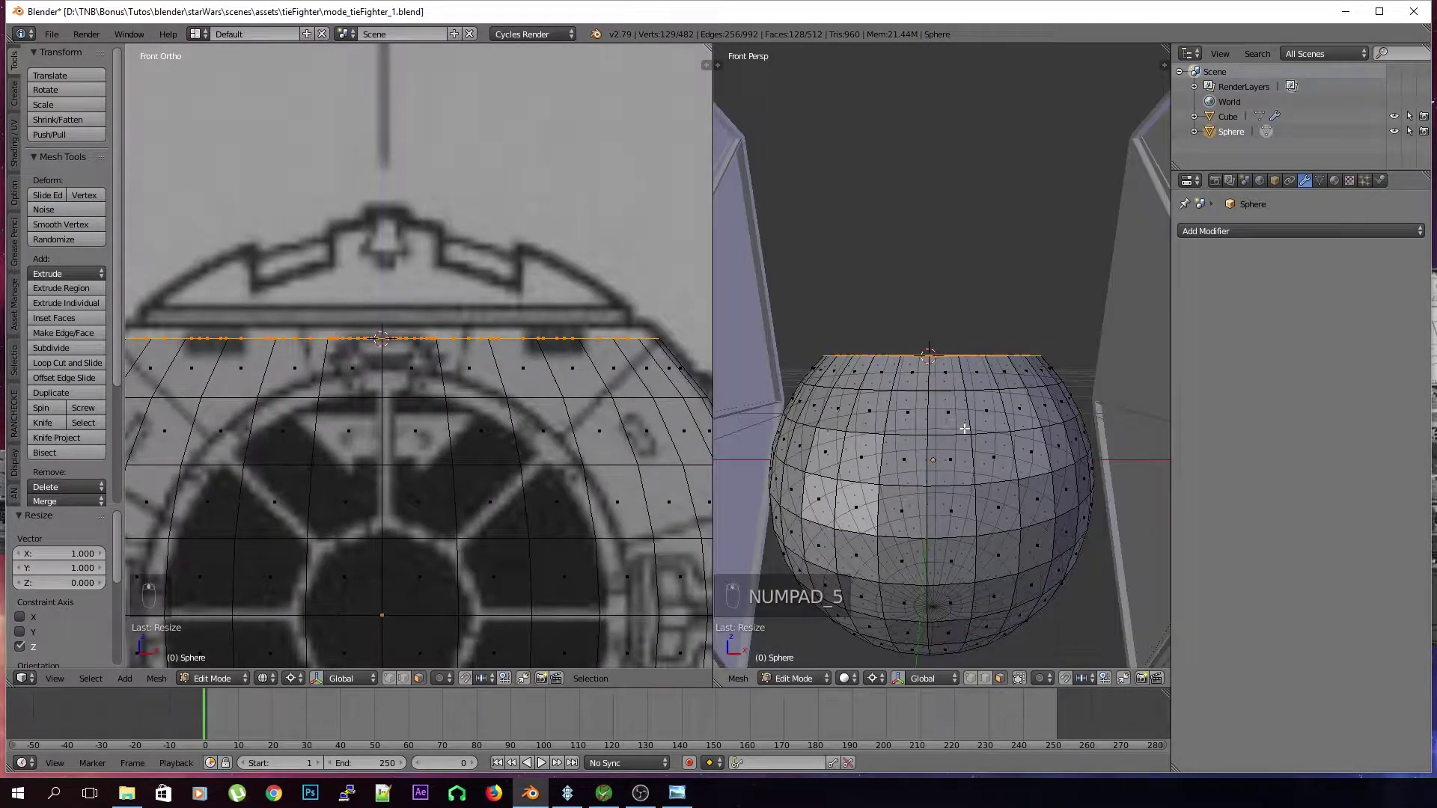
{"action": "left_click_drag", "start_coordinate": [716, 363], "coordinate": [704, 362]}
{"action": "middle_click_drag", "start_coordinate": [920, 486], "coordinate": [943, 532]}
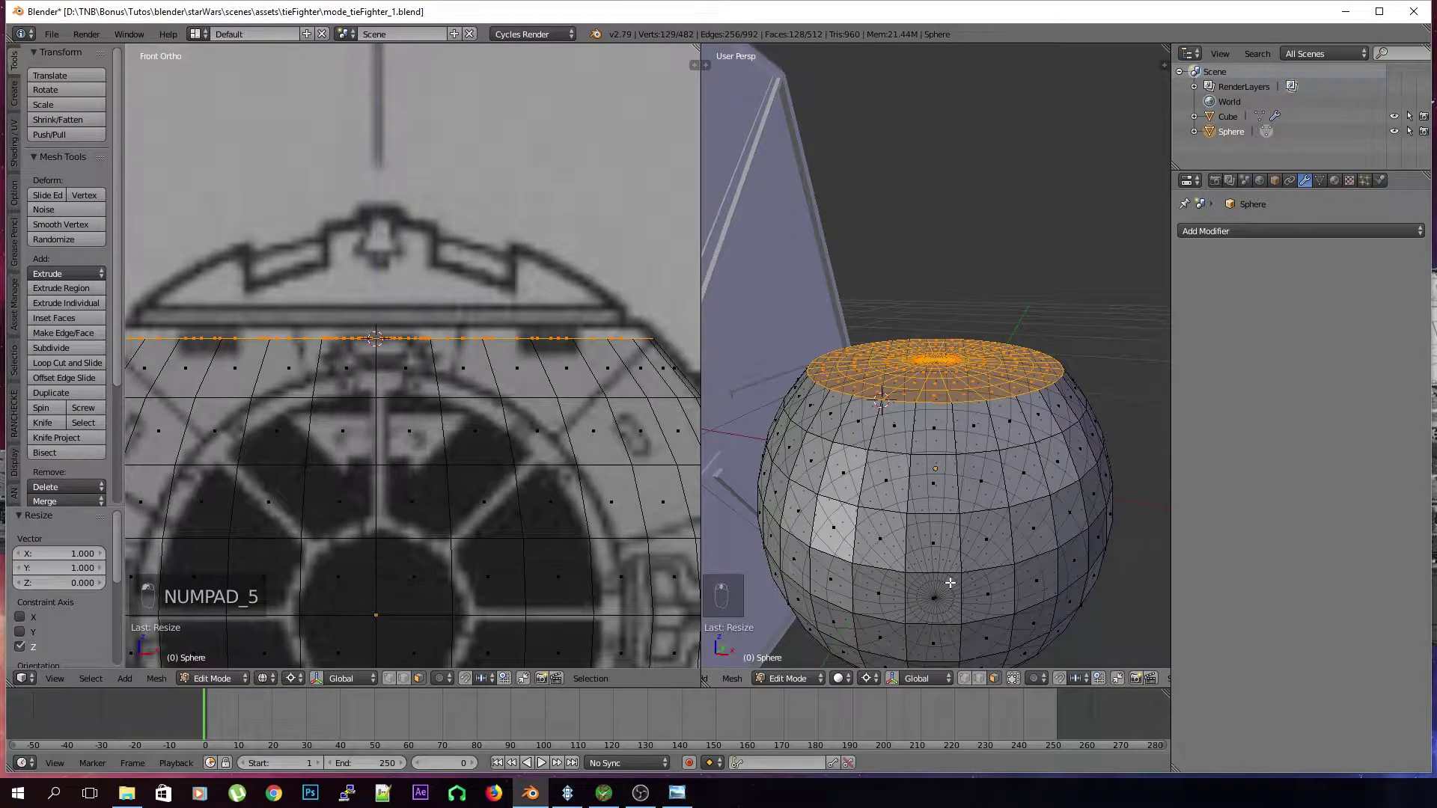
{"action": "key", "text": "period"}
{"action": "key", "text": "comma"}
{"action": "scroll", "coordinate": [952, 436], "scroll_direction": "up", "scroll_amount": 2}
{"action": "scroll", "coordinate": [942, 390], "scroll_direction": "up", "scroll_amount": 1}
{"action": "middle_click_drag", "start_coordinate": [943, 390], "coordinate": [981, 408]}
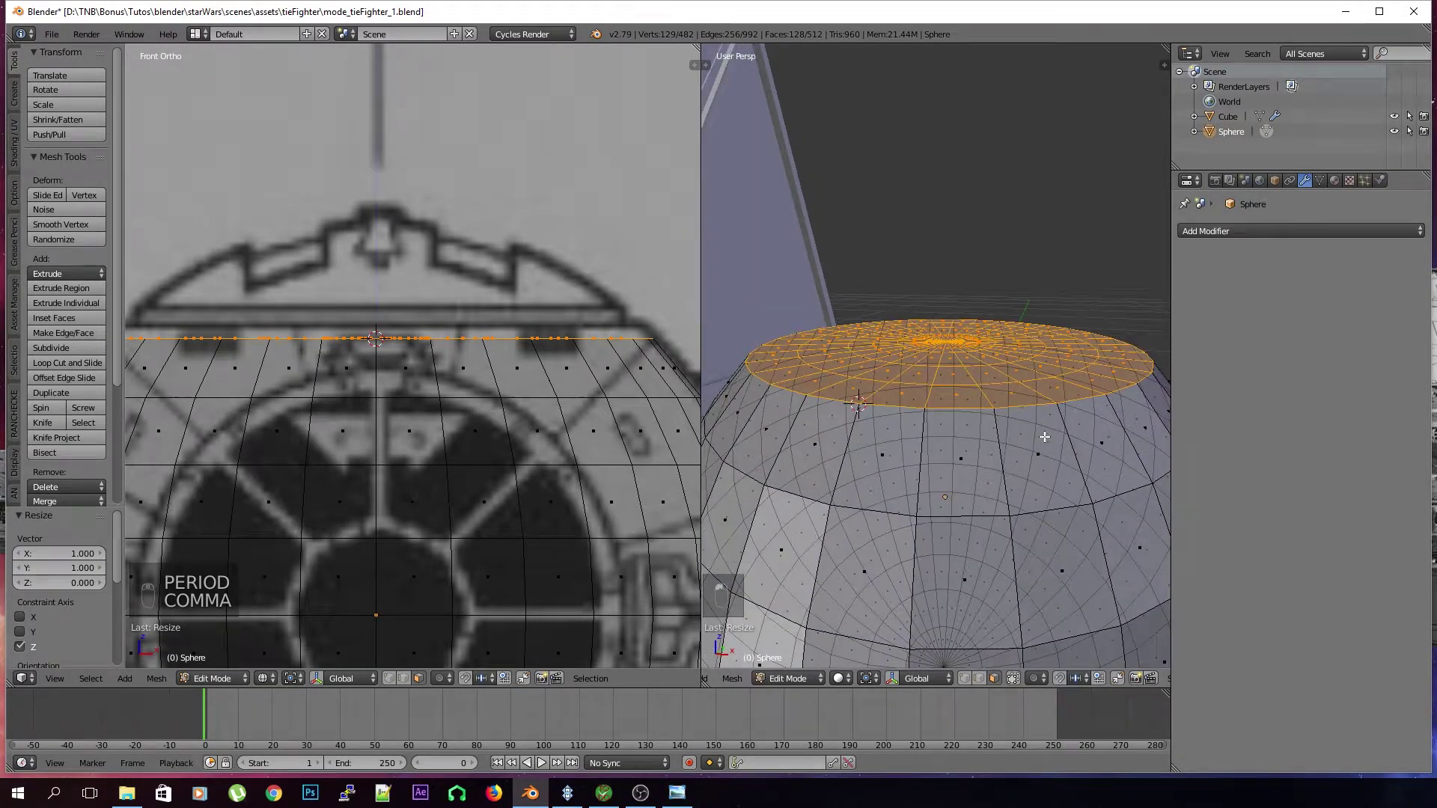
{"action": "key", "text": "i"}
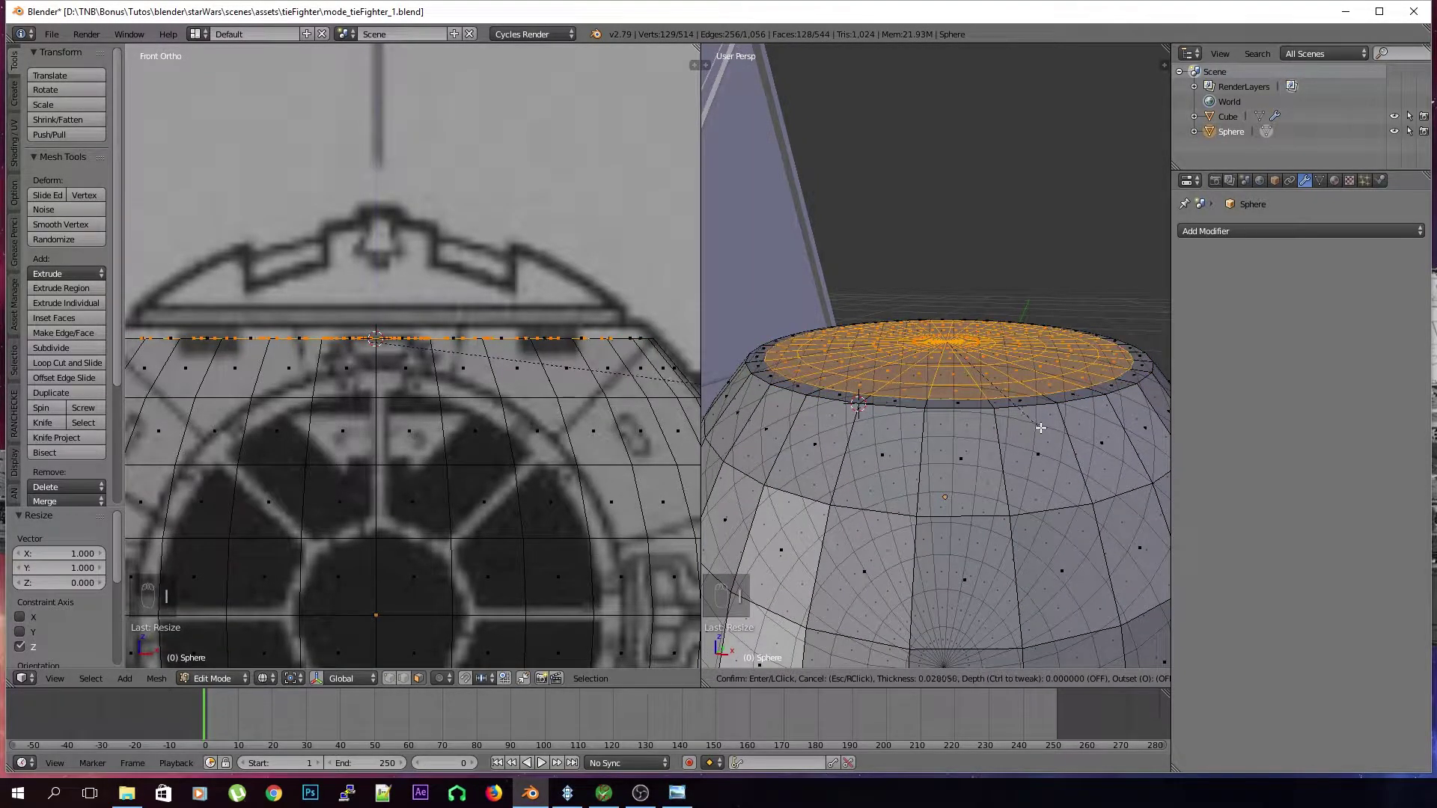
{"action": "left_click", "coordinate": [1040, 427]}
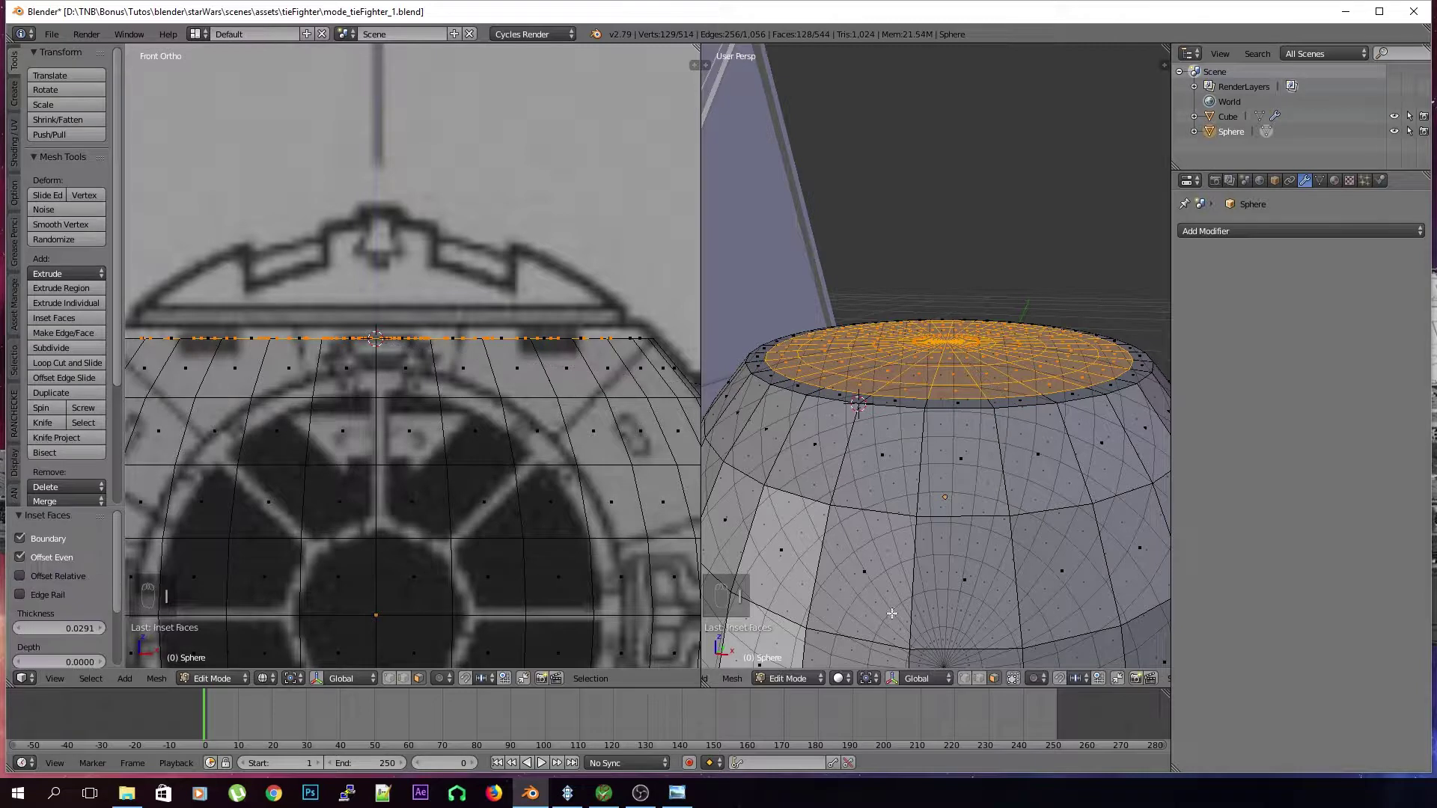
Extrude the narrow outer face ring of the cap upward by about 0.023 and scale it to about 0.963
{"action": "left_click", "coordinate": [994, 678]}
{"action": "right_click", "coordinate": [818, 389], "text": "alt"}
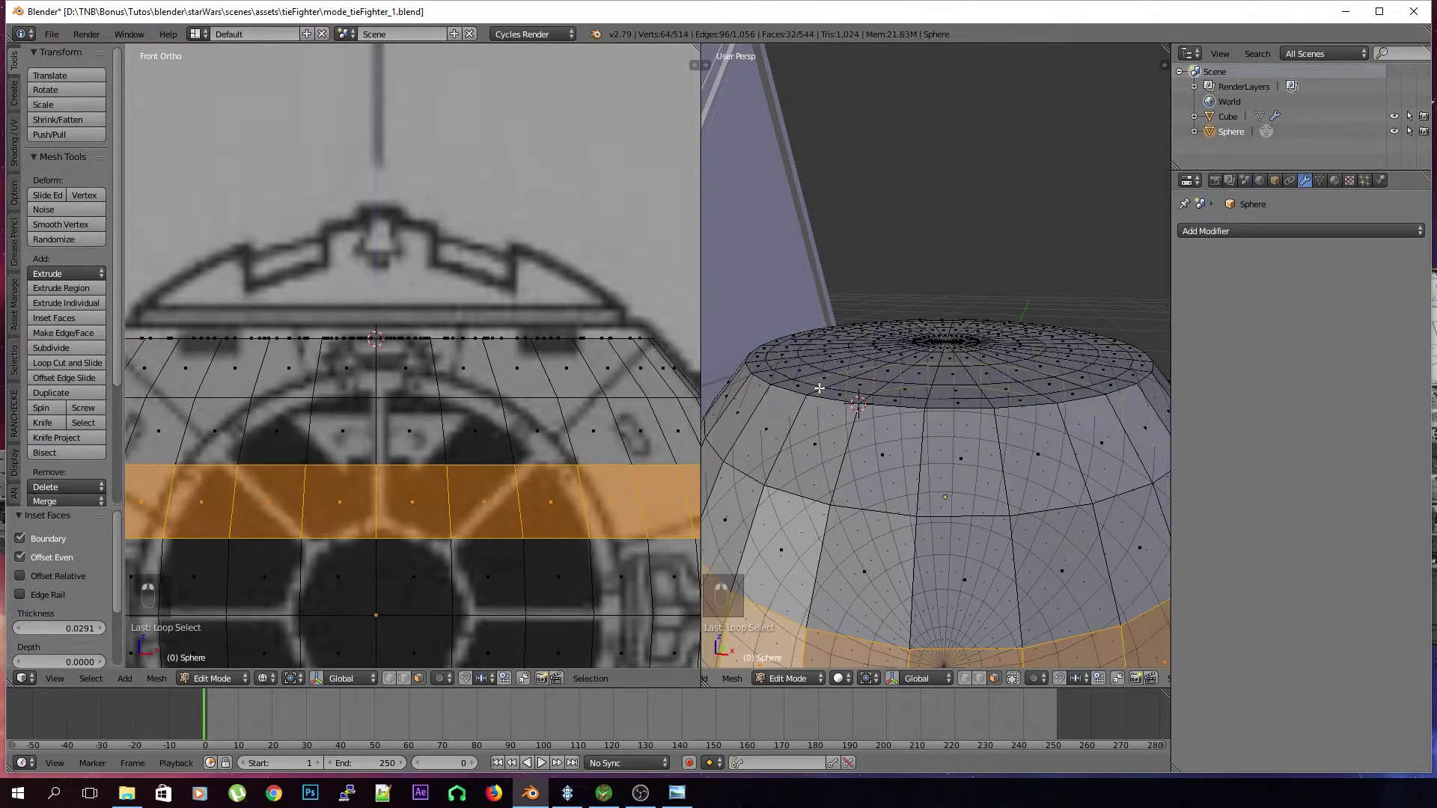
{"action": "right_click", "coordinate": [817, 393], "text": "alt"}
{"action": "middle_click_drag", "start_coordinate": [942, 393], "coordinate": [928, 417]}
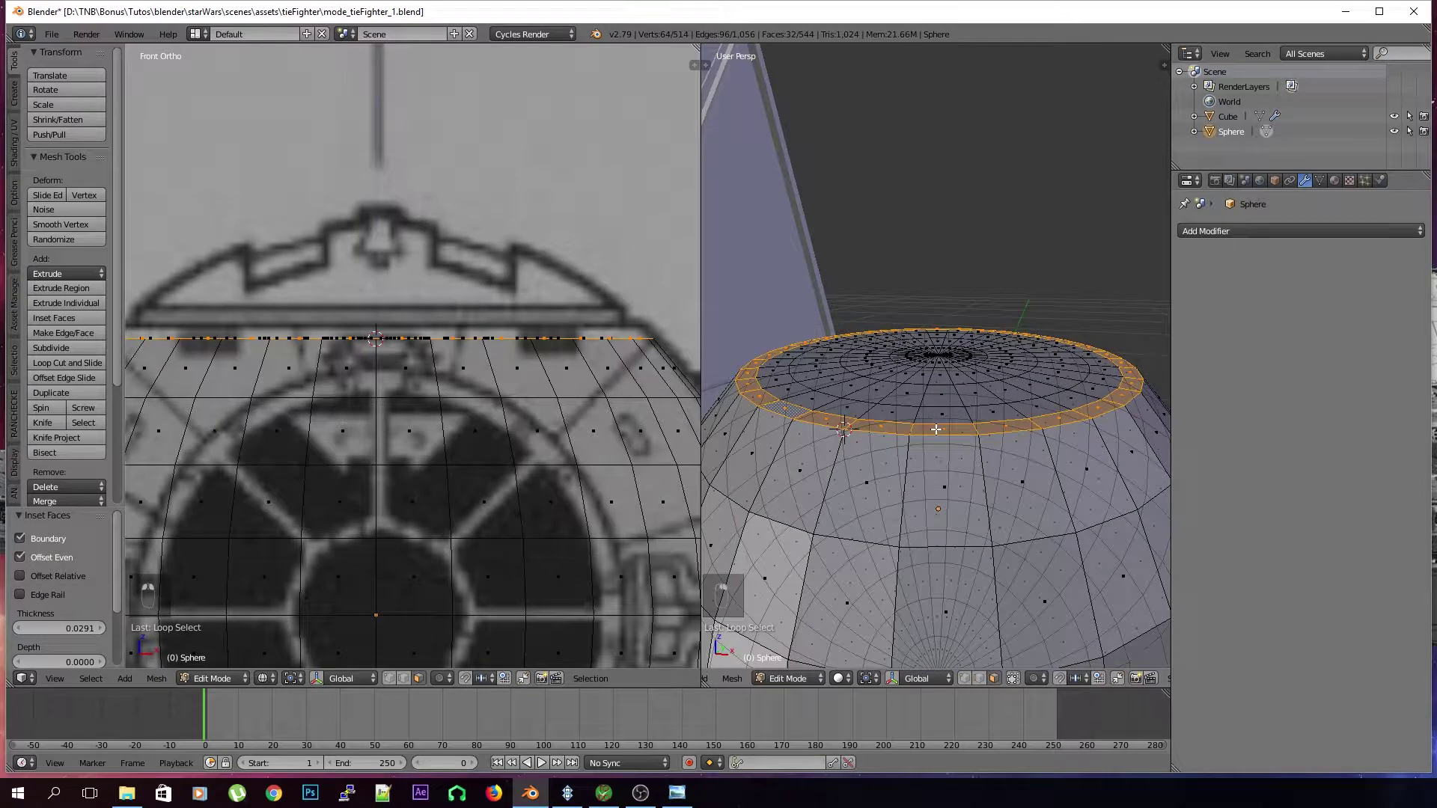
{"action": "key", "text": "e"}
{"action": "left_click", "coordinate": [935, 419]}
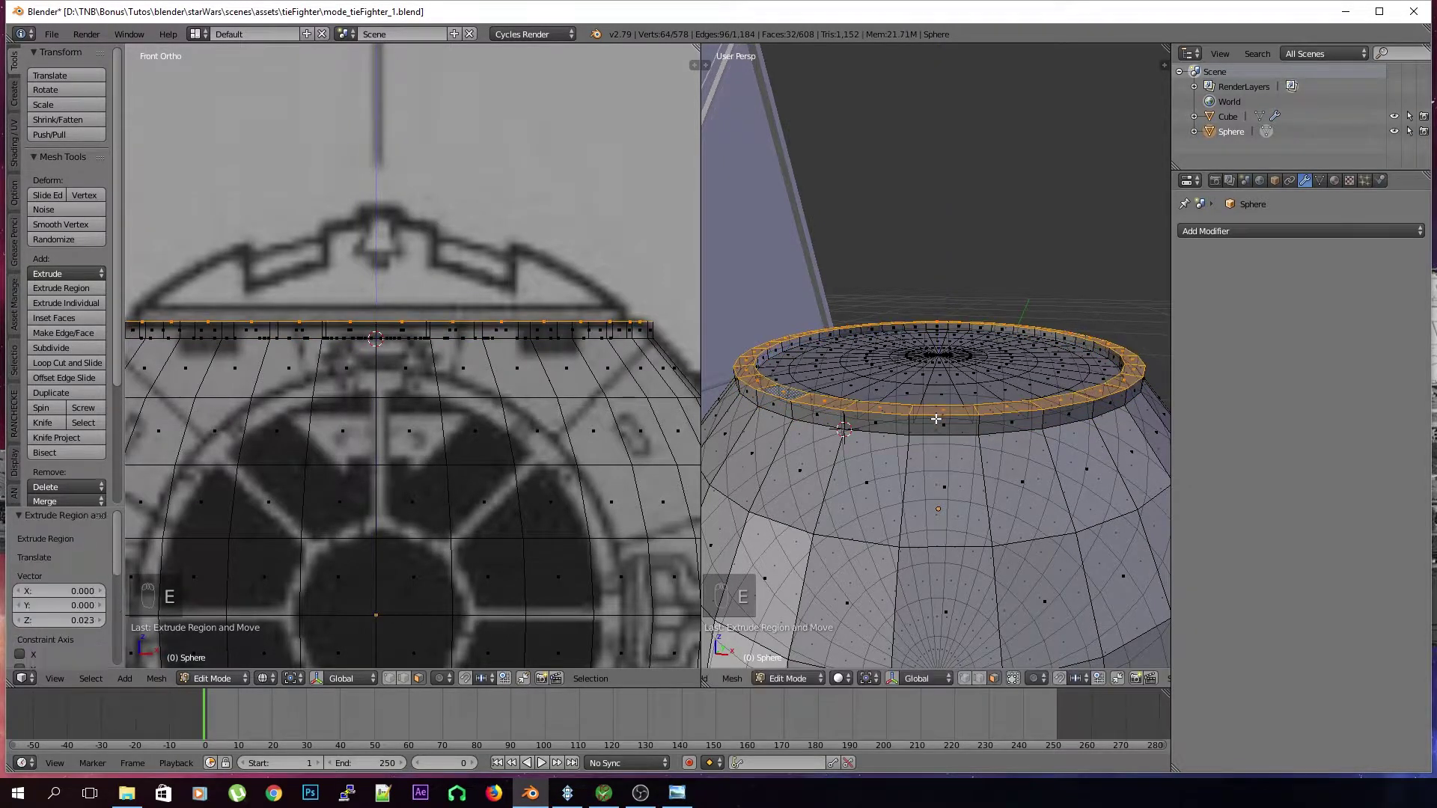
{"action": "key", "text": "s"}
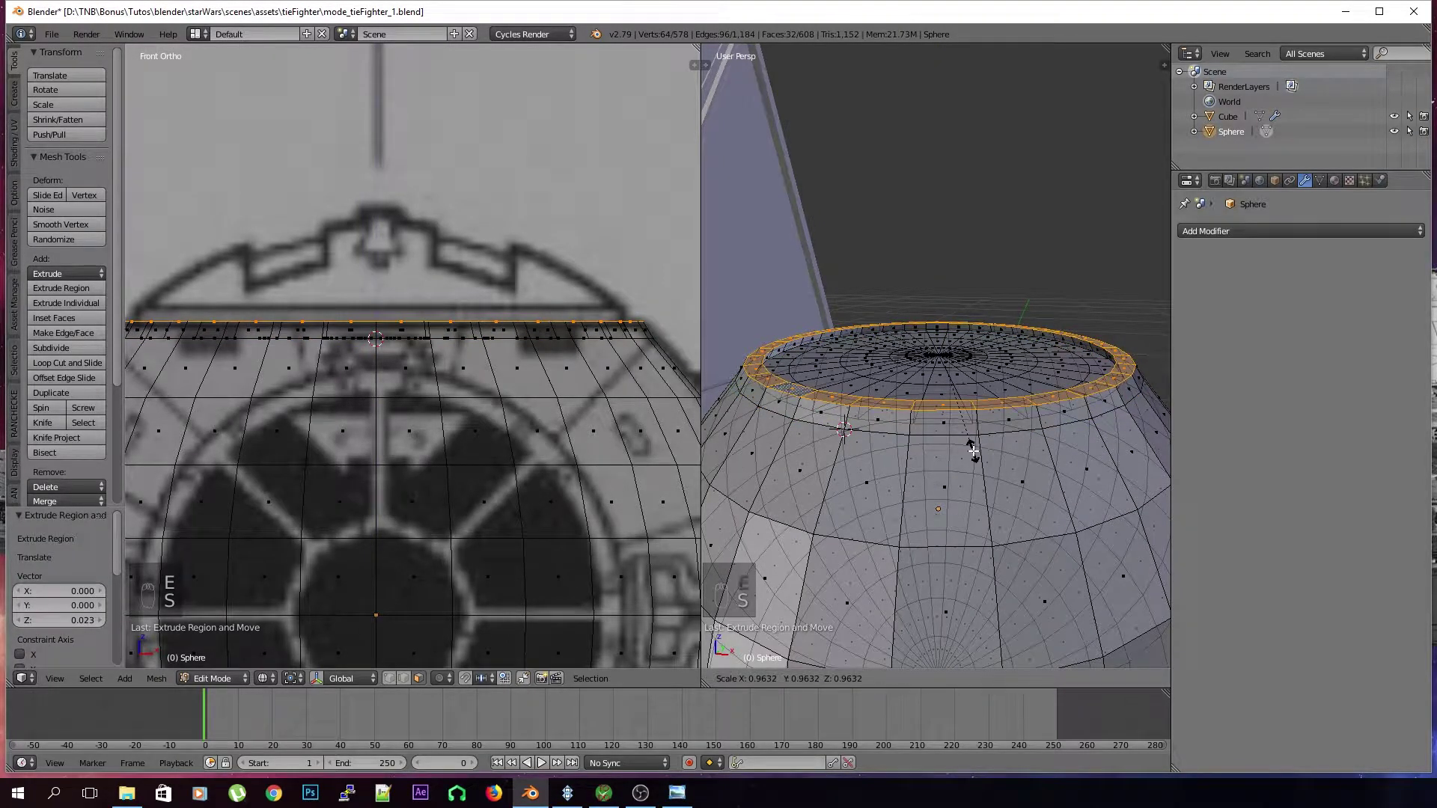
{"action": "left_click", "coordinate": [972, 449]}
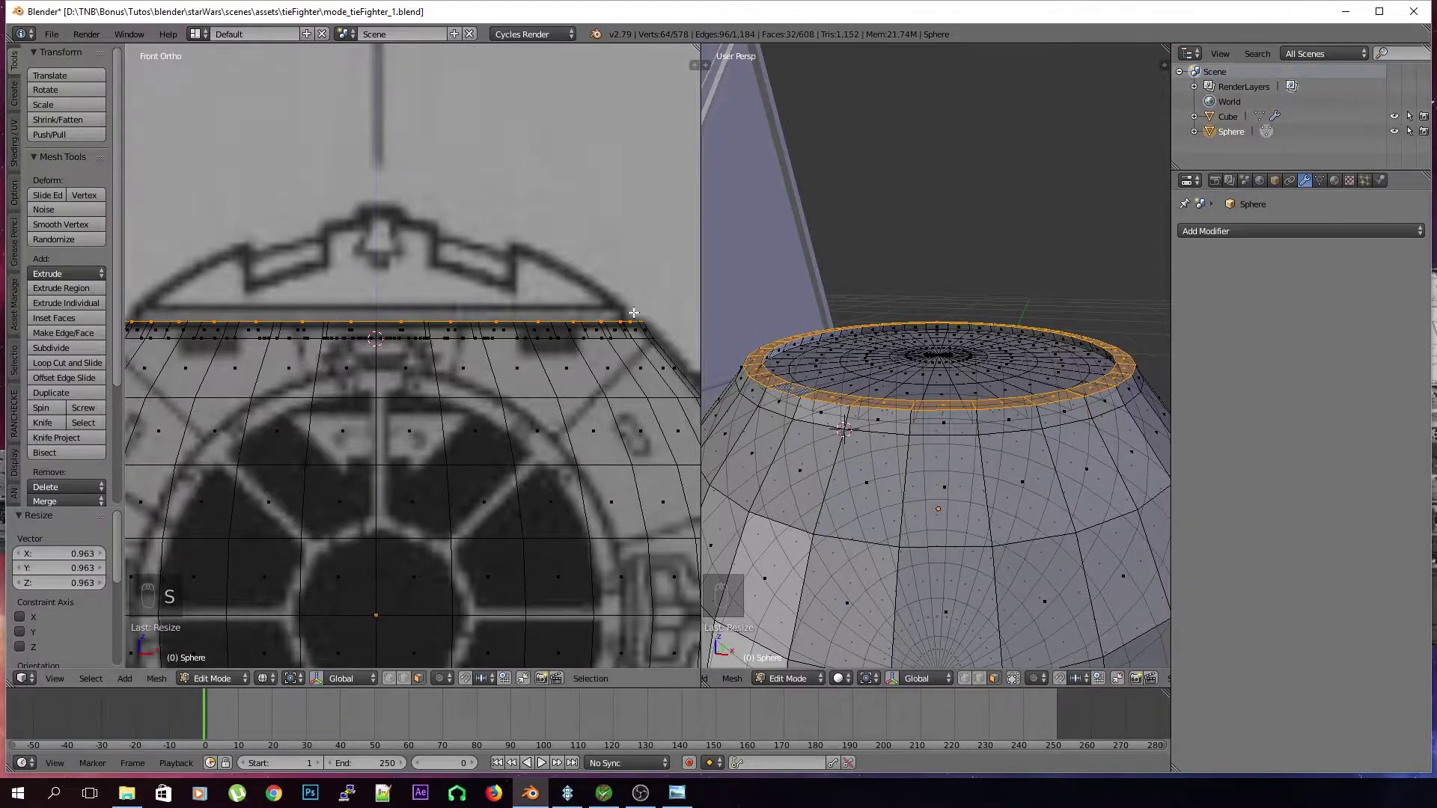
Select the recessed disc inside the rim from one of its faces with Select Linked Flat Faces at a sharpness of 27.9°
{"action": "key", "text": "a"}
{"action": "middle_click_drag", "start_coordinate": [973, 449], "coordinate": [984, 432]}
{"action": "middle_click_drag", "start_coordinate": [960, 337], "coordinate": [1005, 458]}
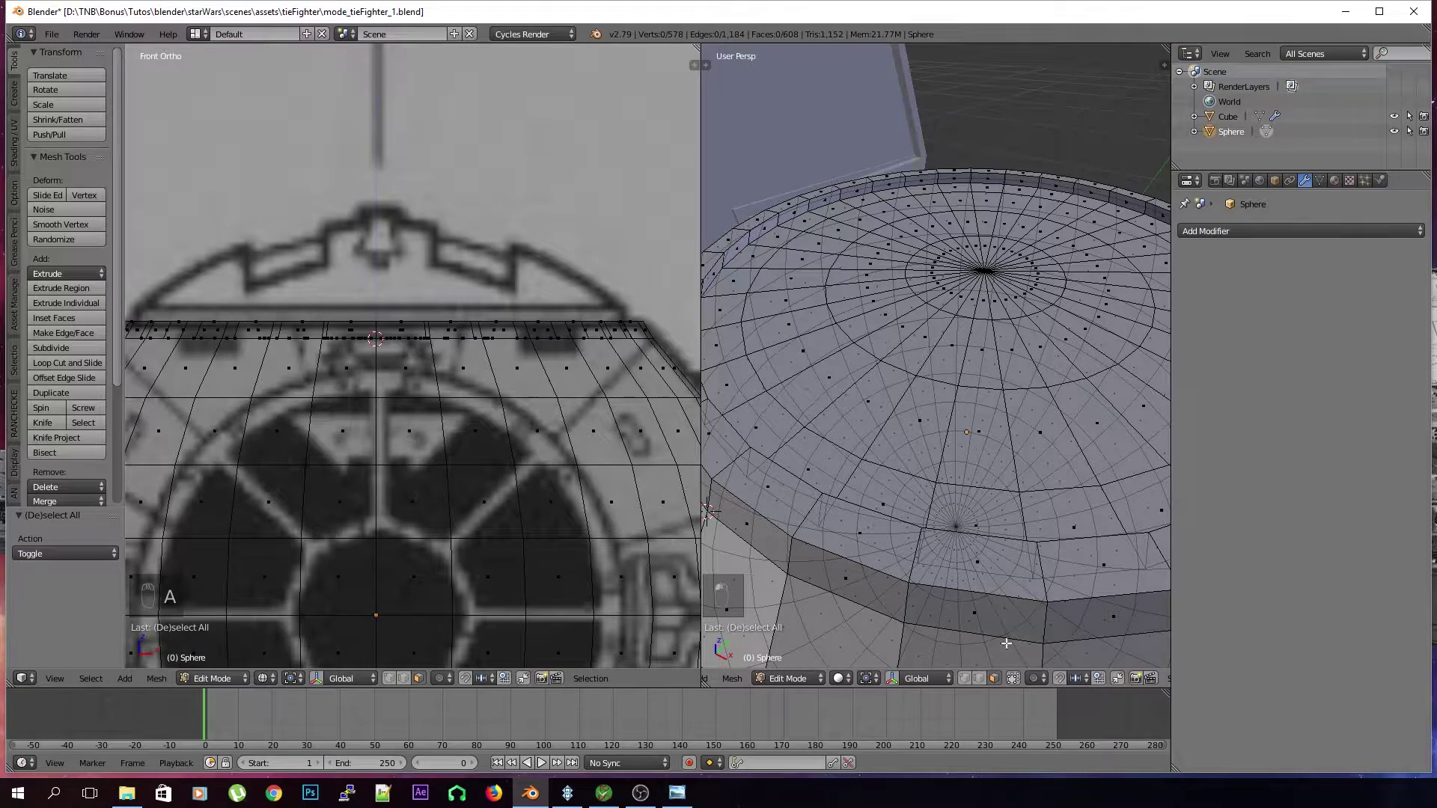
{"action": "left_click", "coordinate": [1013, 678]}
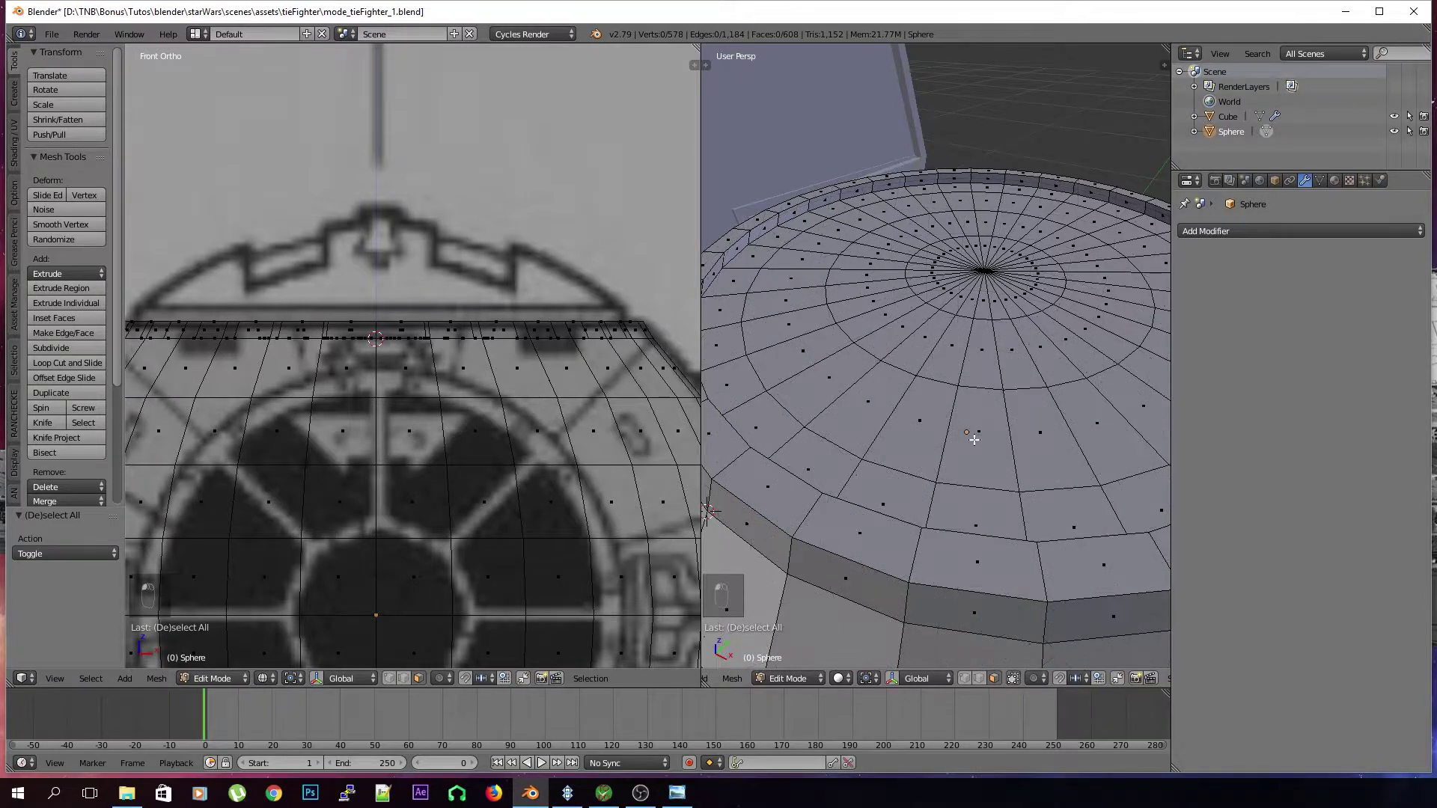
{"action": "right_click", "coordinate": [924, 341]}
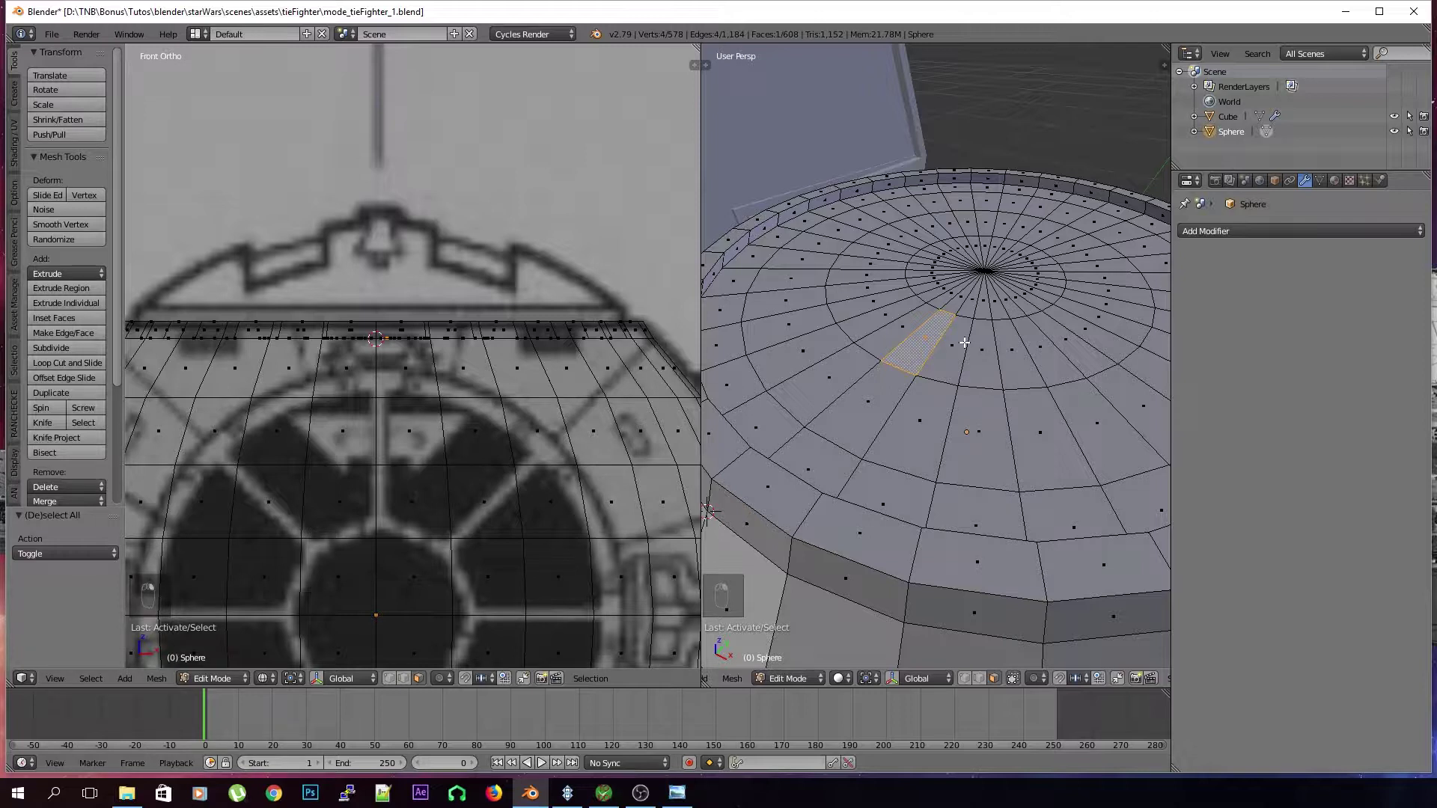
{"action": "key", "text": "ctrl+alt+shift+f"}
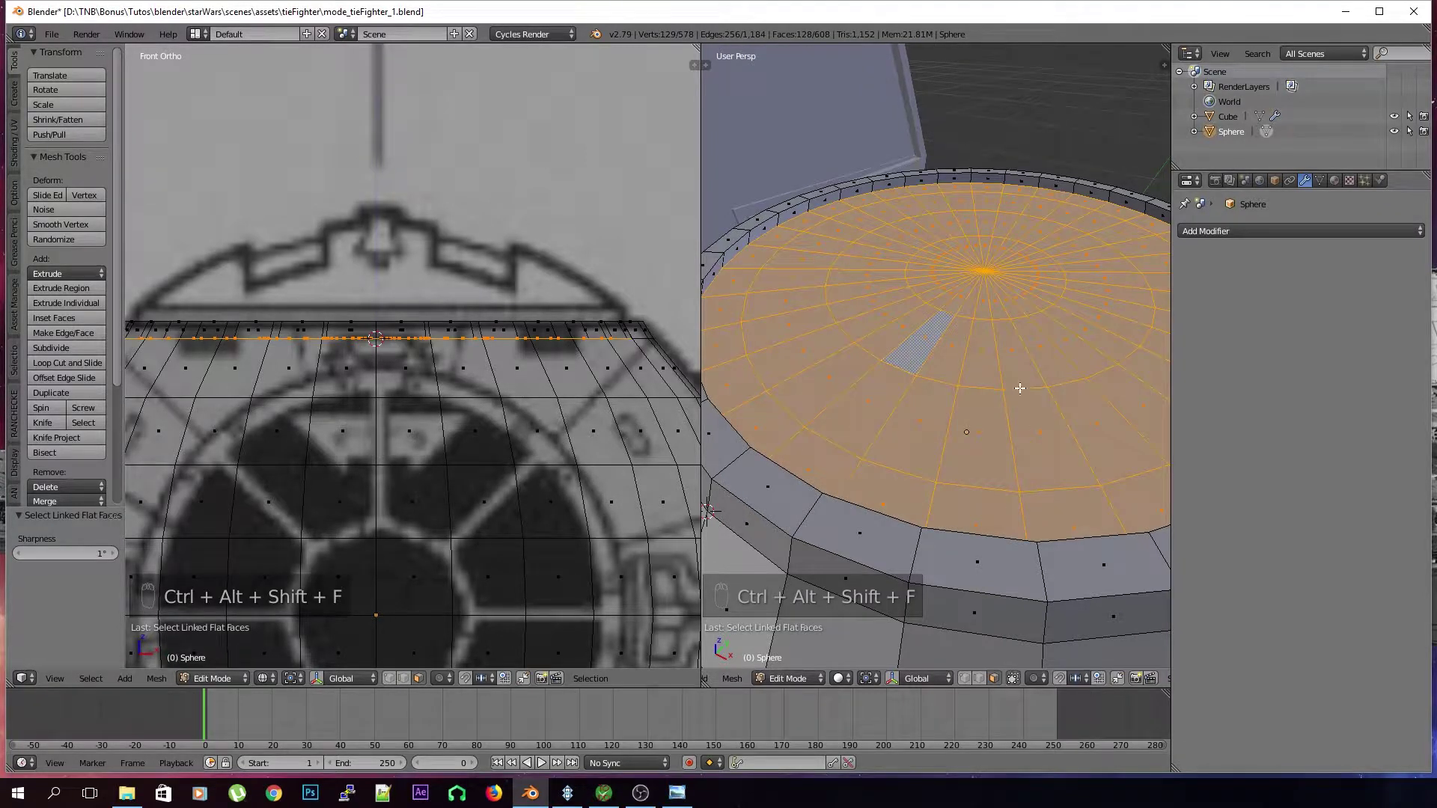
{"action": "scroll", "coordinate": [875, 357], "scroll_direction": "down", "scroll_amount": 3}
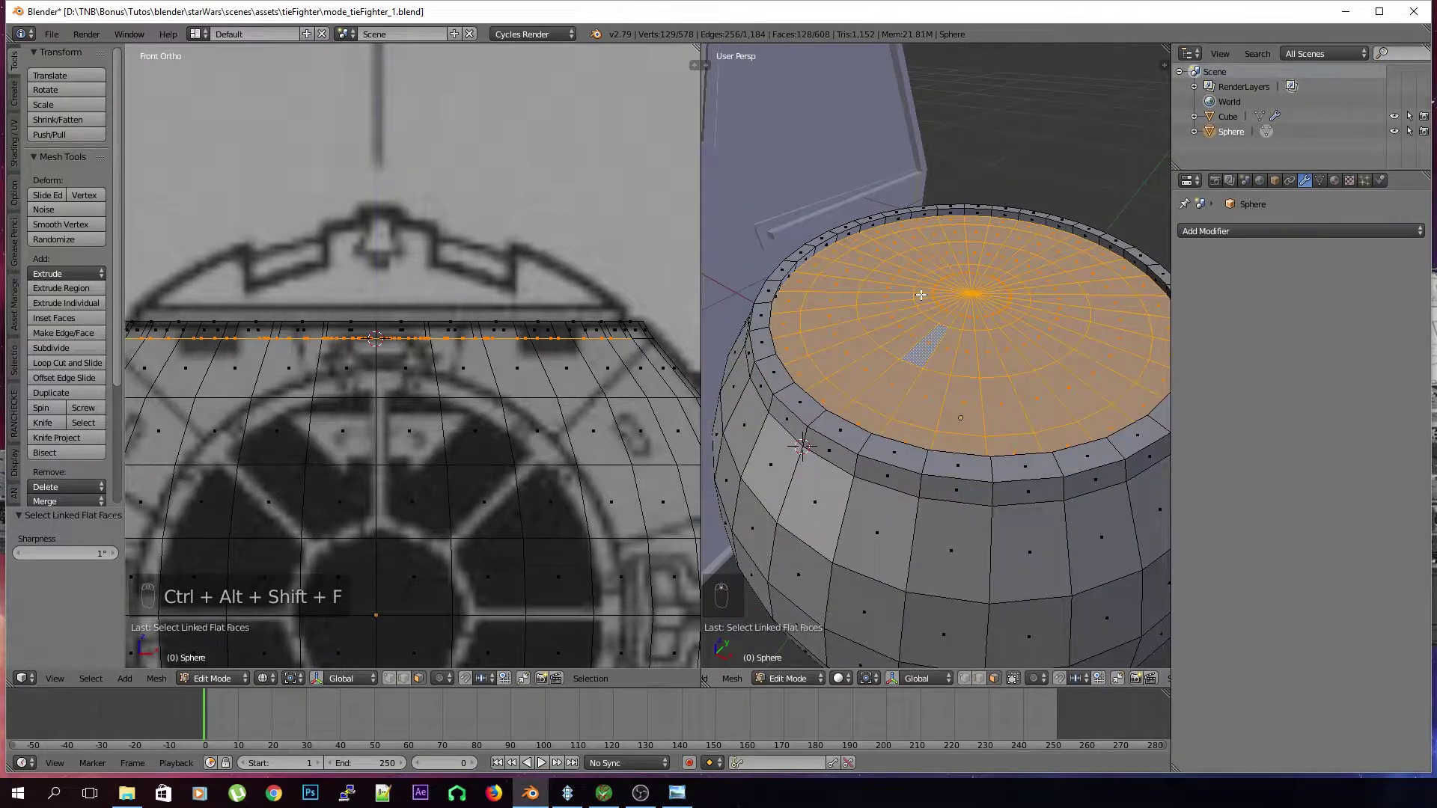
{"action": "left_click_drag", "start_coordinate": [65, 553], "coordinate": [117, 553]}
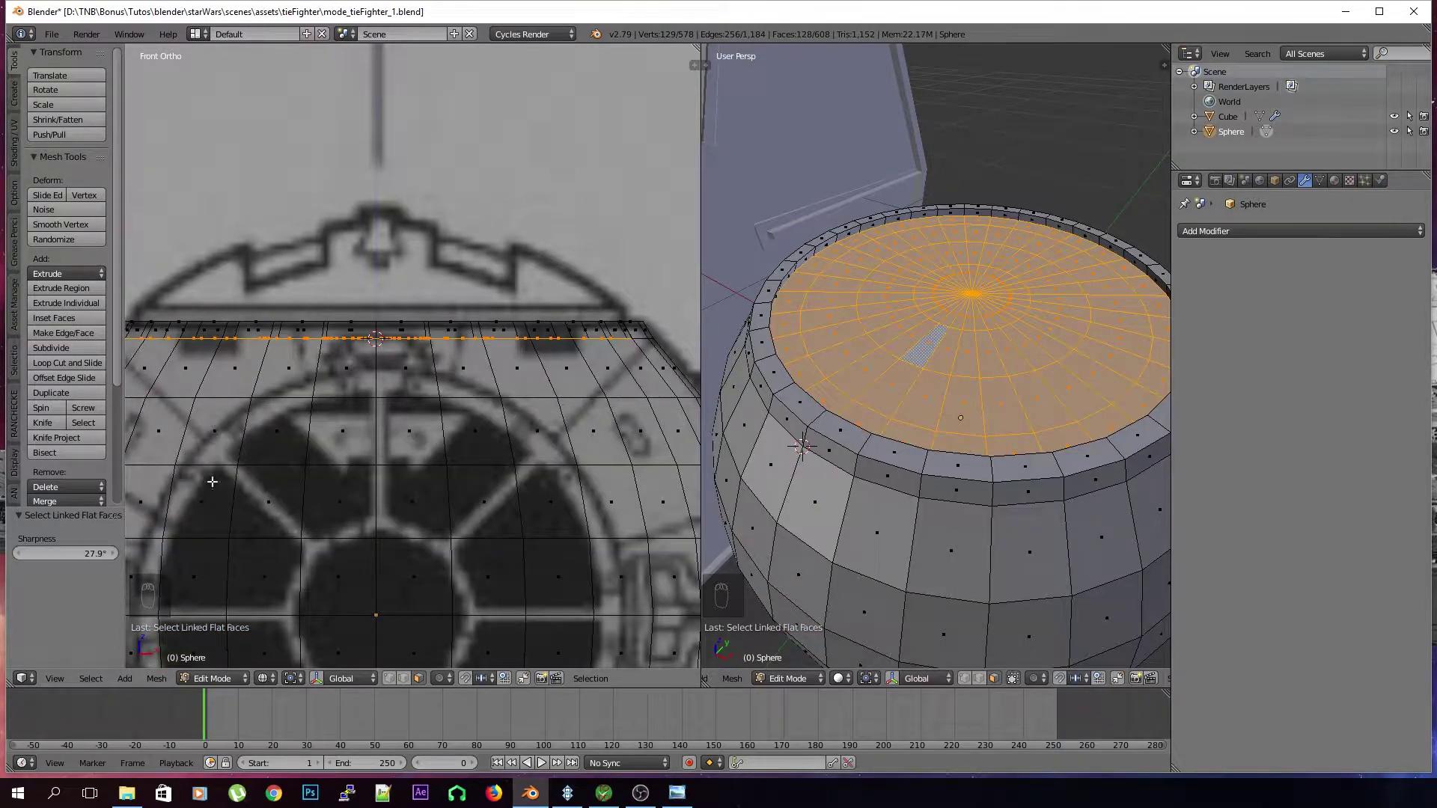
Inset the recessed disc by about 0.029, extrude it down into the cockpit and return to Object Mode
{"action": "scroll", "coordinate": [957, 392], "scroll_direction": "down", "scroll_amount": 2}
{"action": "scroll", "coordinate": [958, 393], "scroll_direction": "up", "scroll_amount": 3}
{"action": "middle_click_drag", "start_coordinate": [958, 393], "coordinate": [955, 362]}
{"action": "scroll", "coordinate": [955, 362], "scroll_direction": "down", "scroll_amount": 2}
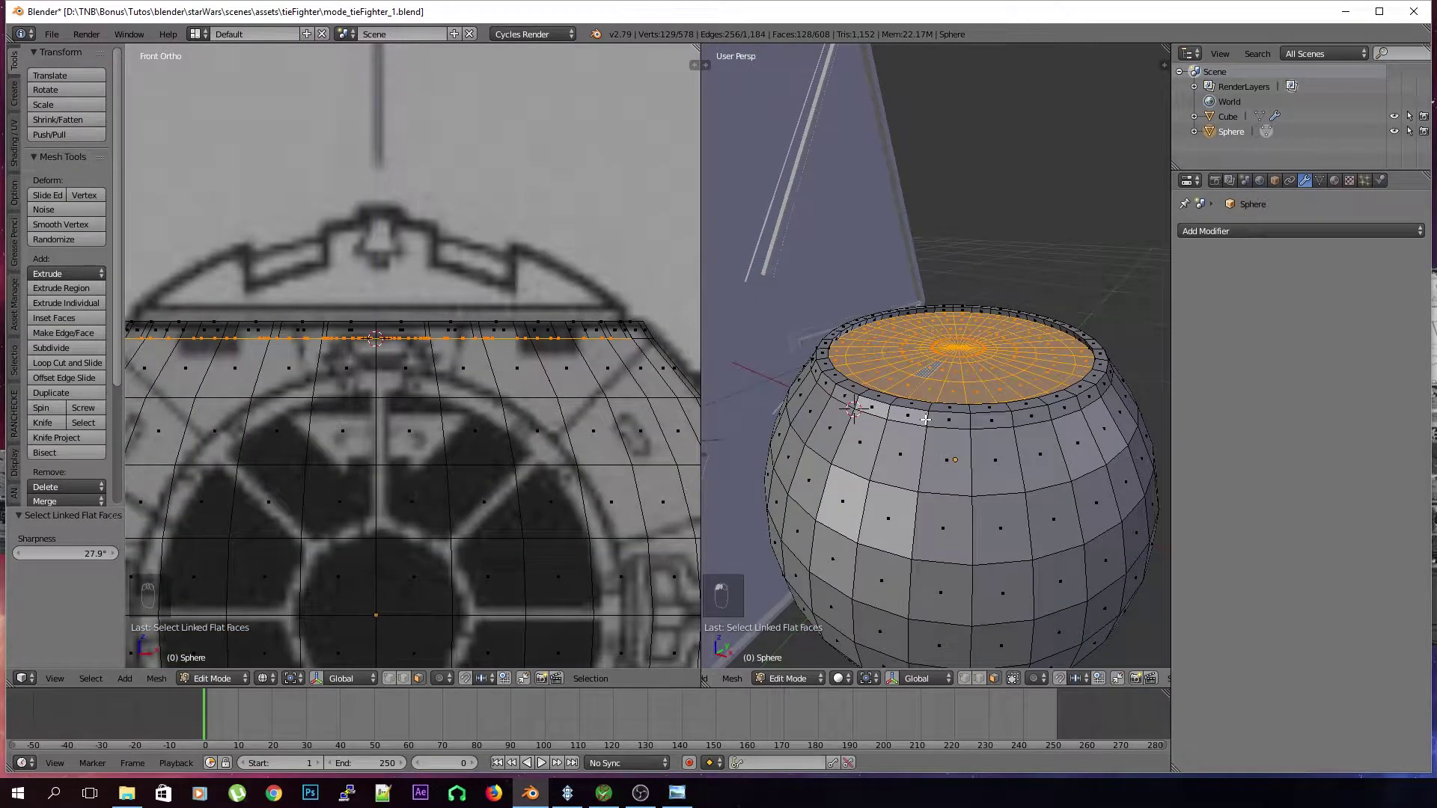
{"action": "scroll", "coordinate": [924, 349], "scroll_direction": "up", "scroll_amount": 3}
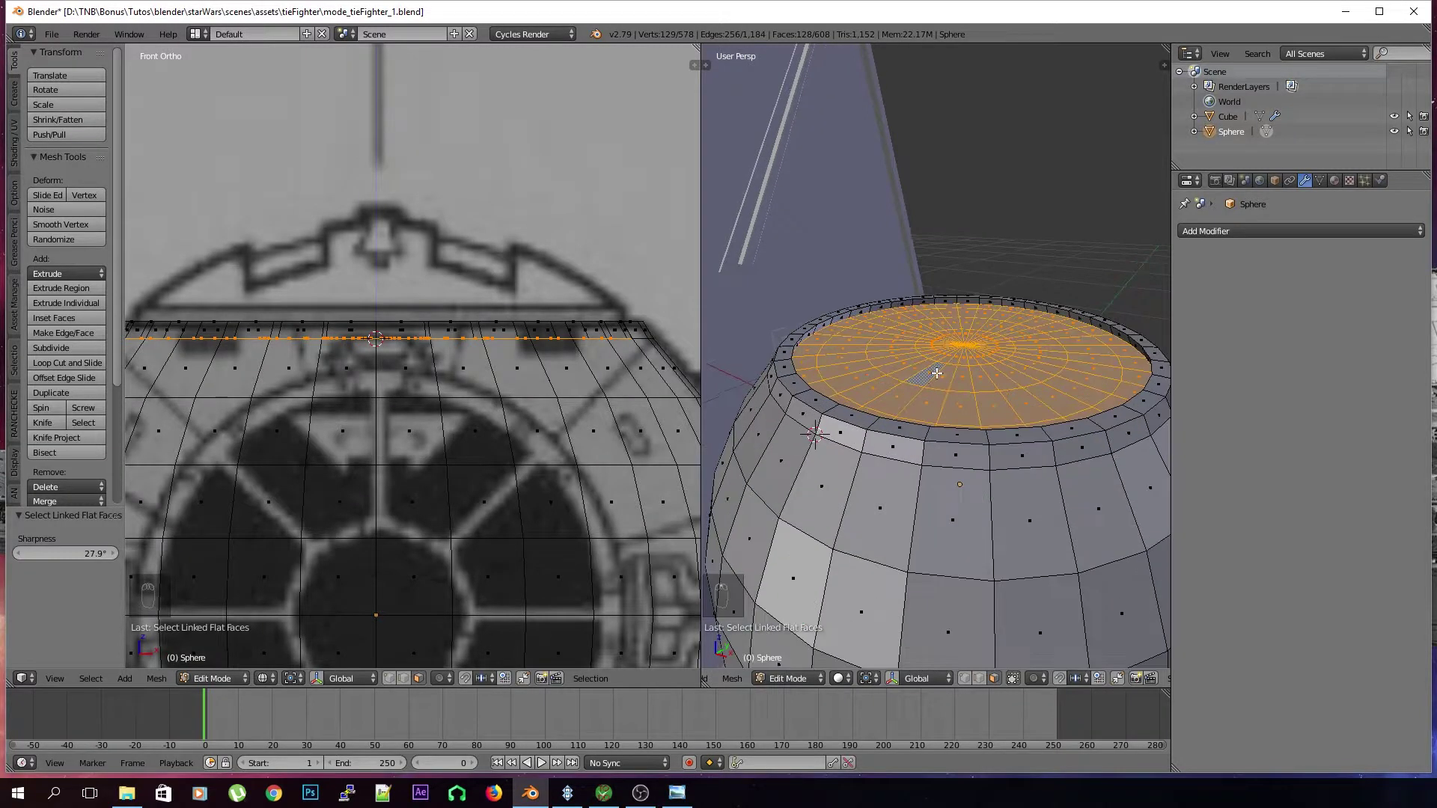
{"action": "key", "text": "i"}
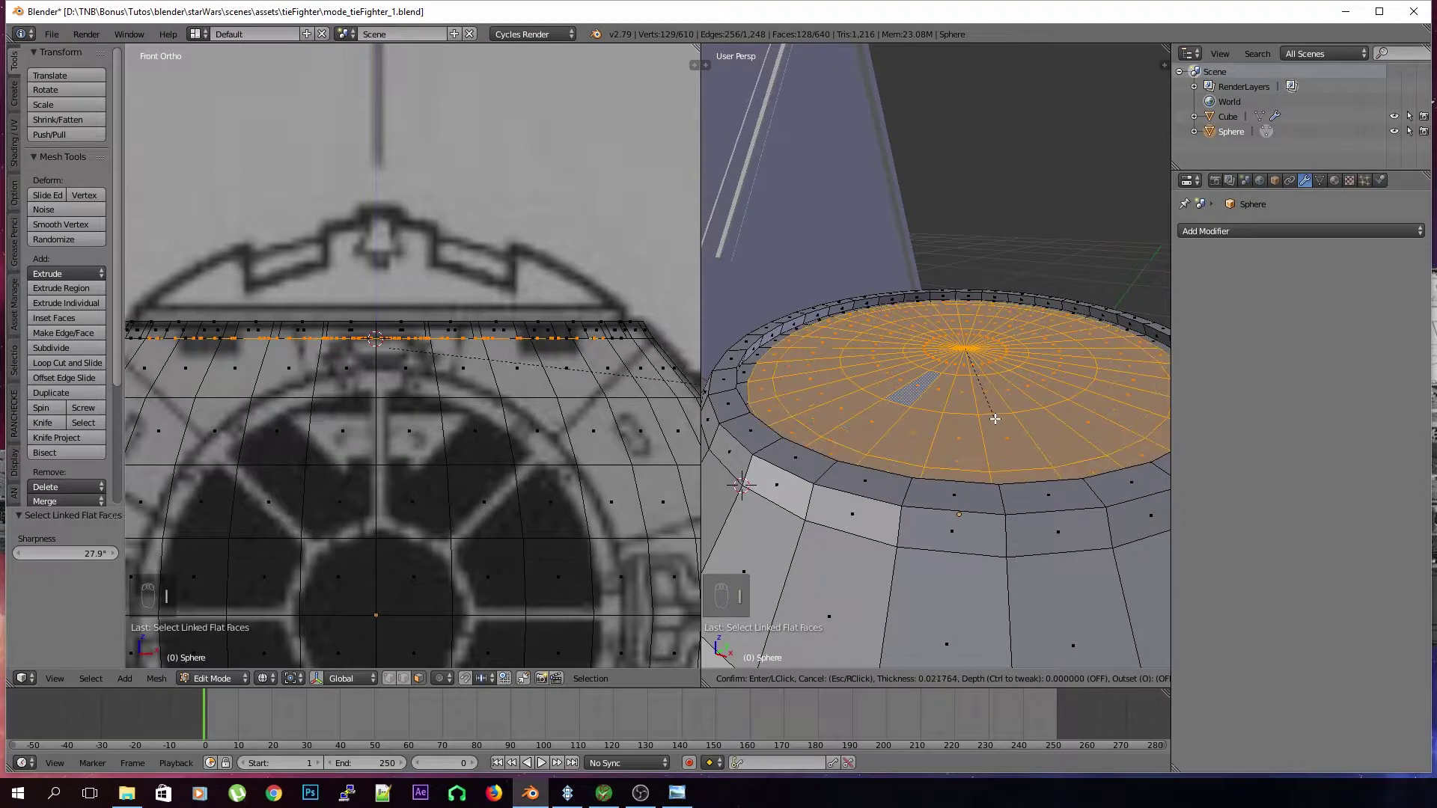
{"action": "left_click", "coordinate": [996, 413]}
{"action": "key", "text": "e"}
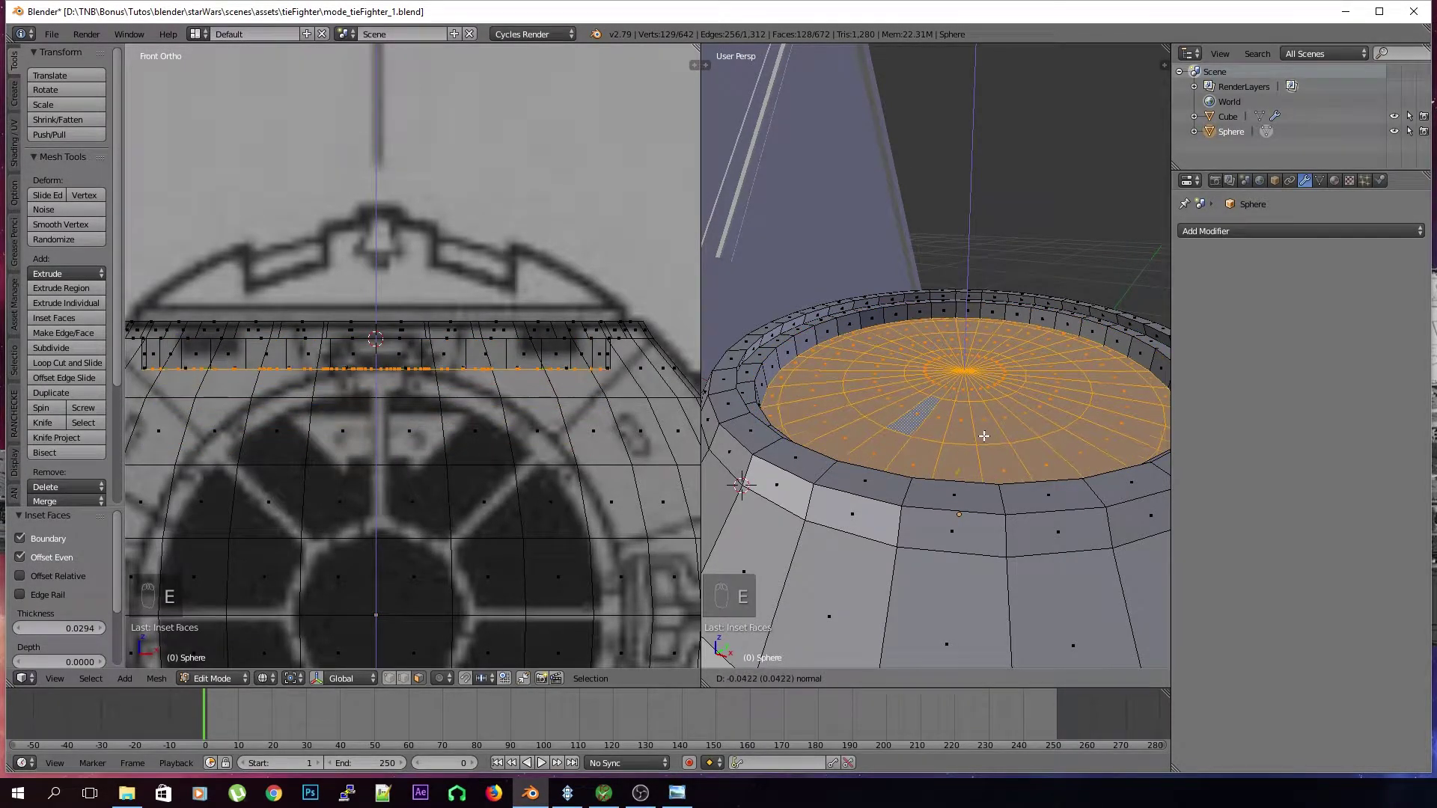
{"action": "left_click", "coordinate": [983, 442]}
{"action": "key", "text": "a"}
{"action": "middle_click_drag", "start_coordinate": [978, 413], "coordinate": [909, 359]}
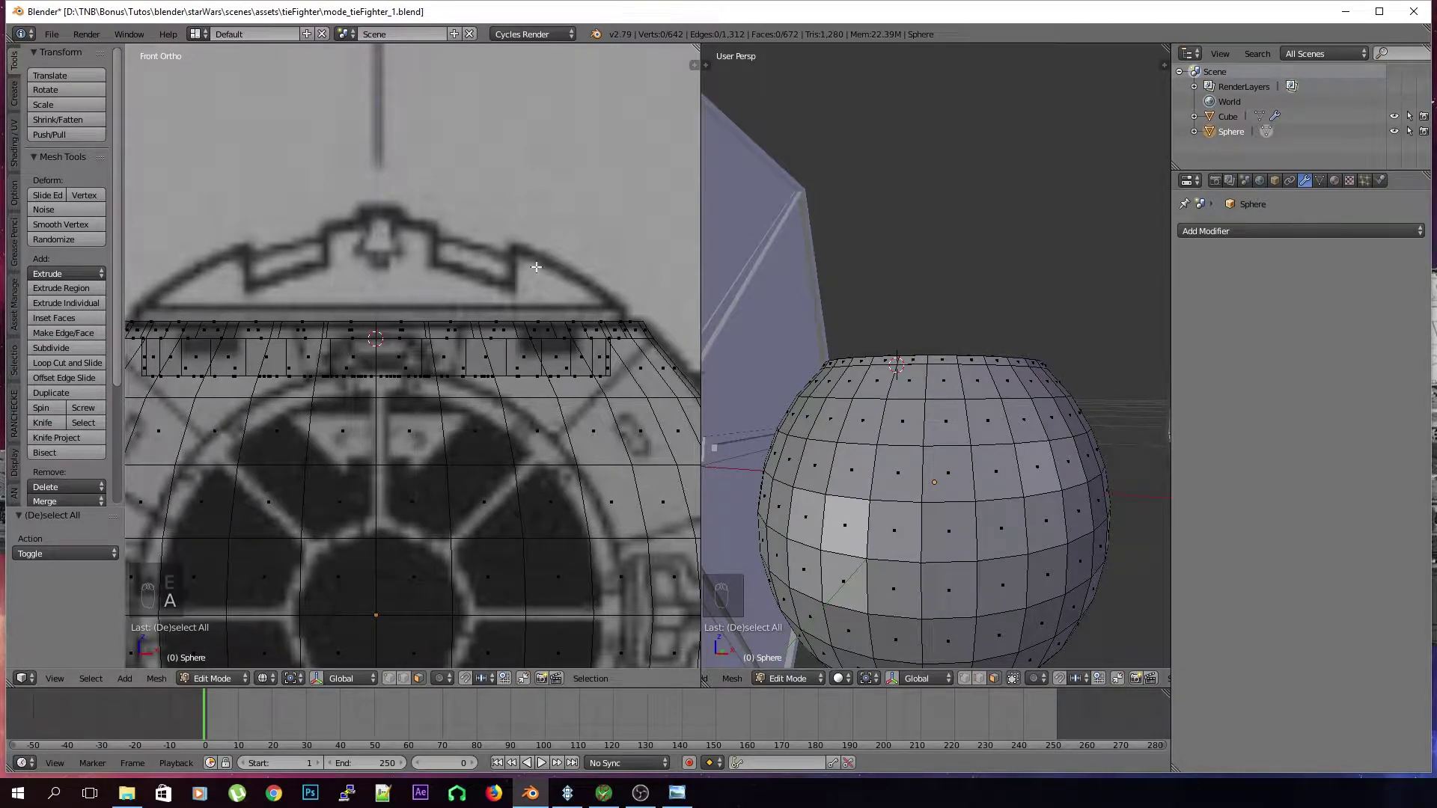
{"action": "key", "text": "Tab"}
Try adding a second UV sphere at the cap's center and scaling it down, and undo it
{"action": "scroll", "coordinate": [989, 452], "scroll_direction": "down", "scroll_amount": 4}
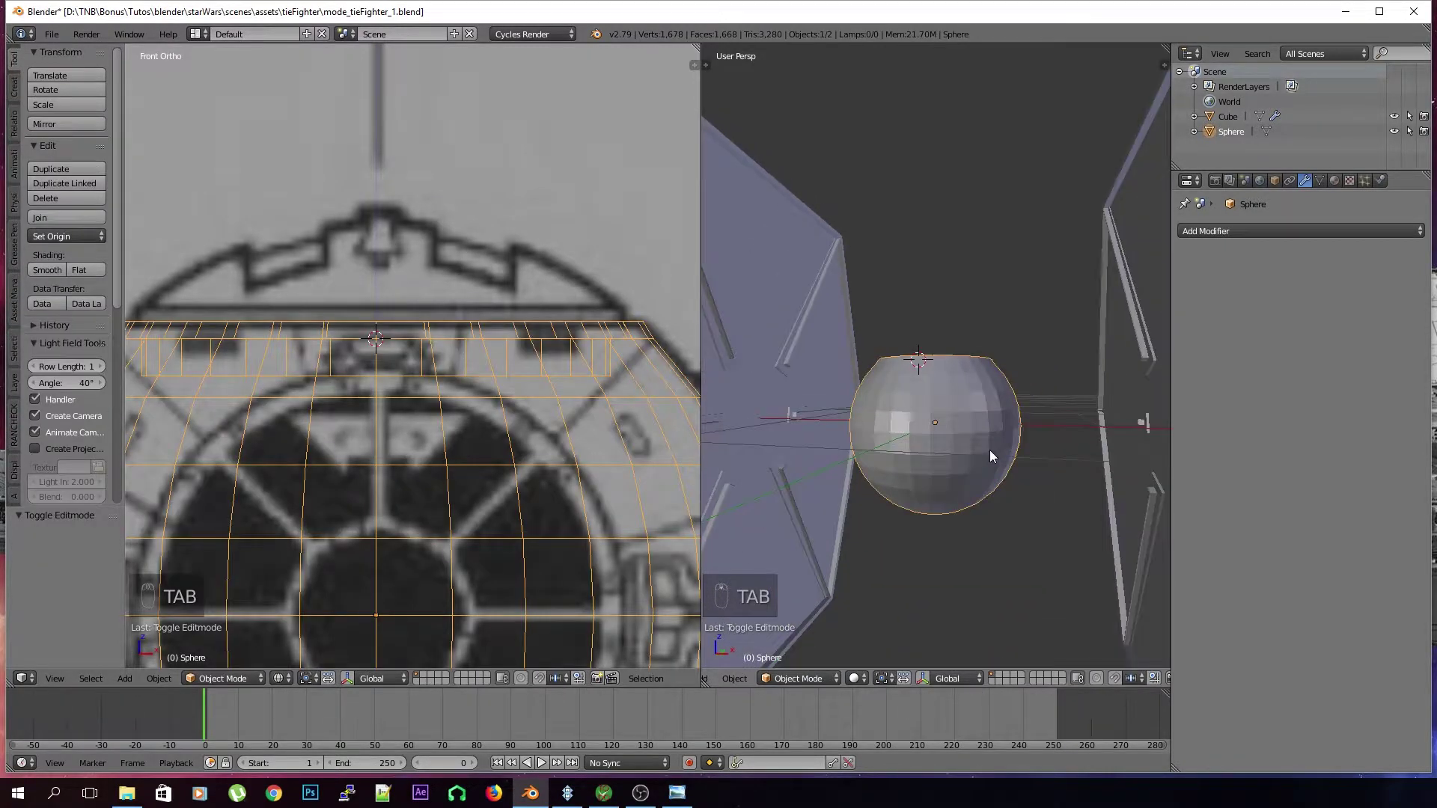
{"action": "key", "text": "shift+a"}
{"action": "mouse_move", "coordinate": [989, 450]}
{"action": "left_click", "coordinate": [1038, 154]}
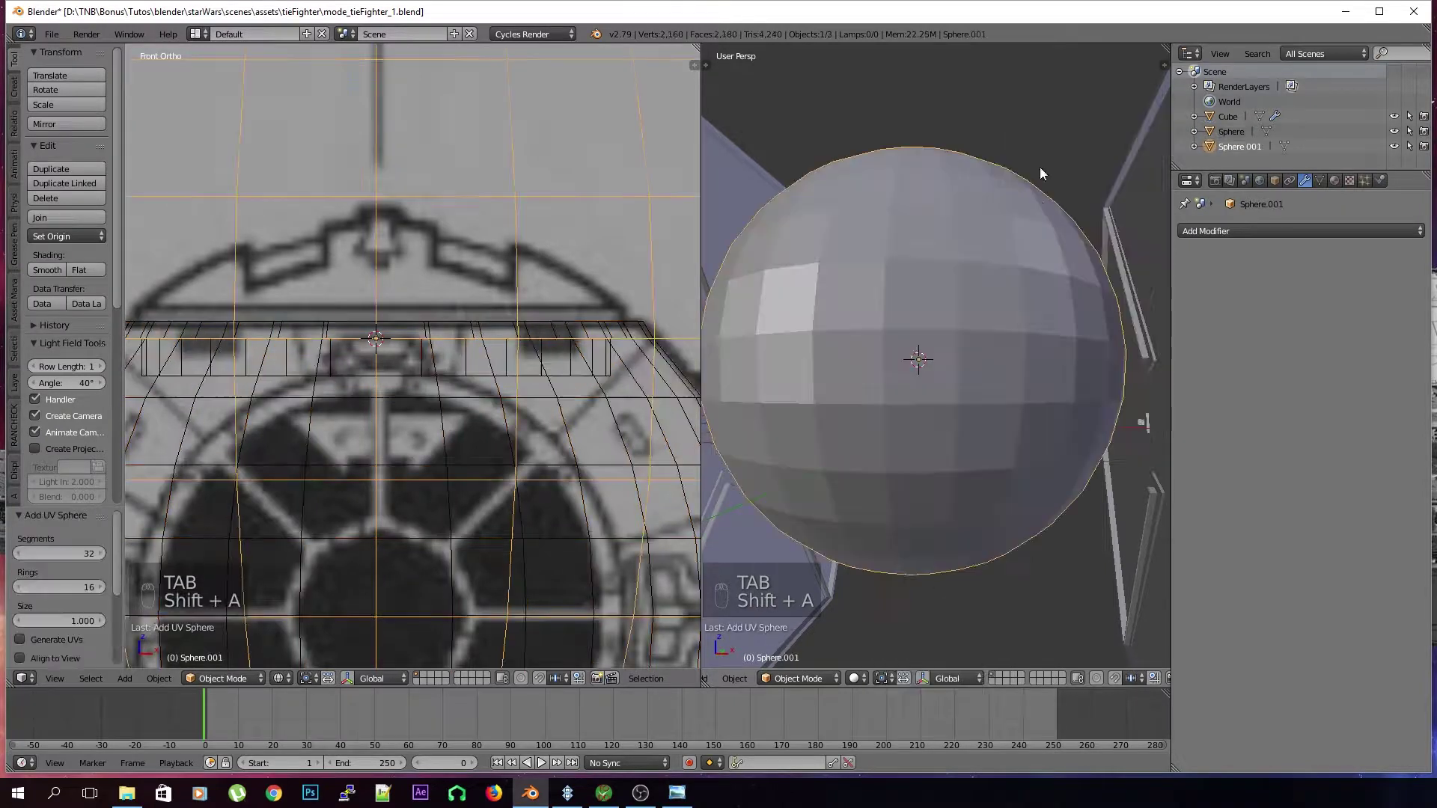
{"action": "key", "text": "Tab"}
{"action": "key", "text": "s"}
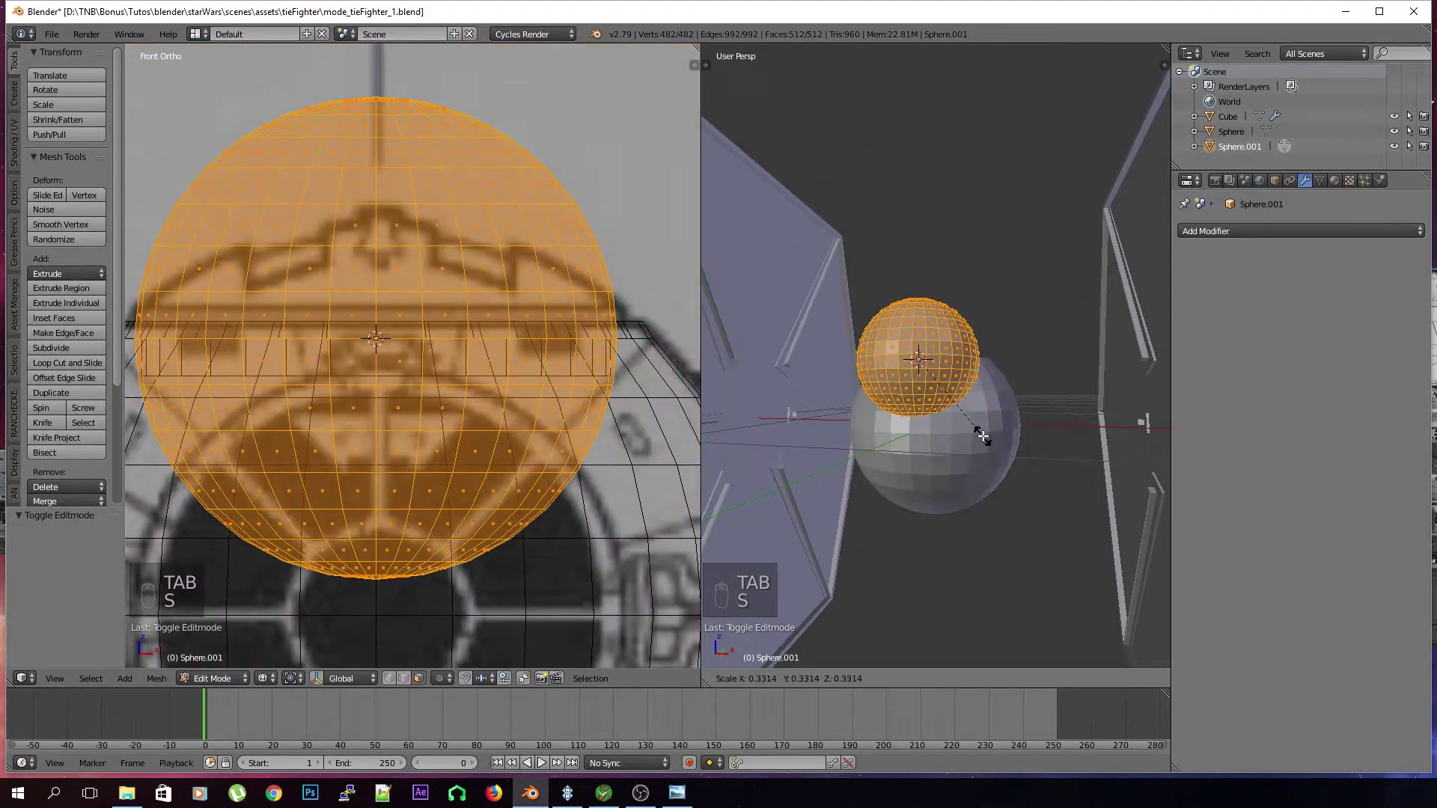
{"action": "right_click", "coordinate": [973, 441]}
{"action": "key", "text": "ctrl+z"}
Snap the 3D cursor to the scene center
{"action": "key", "text": "shift+s"}
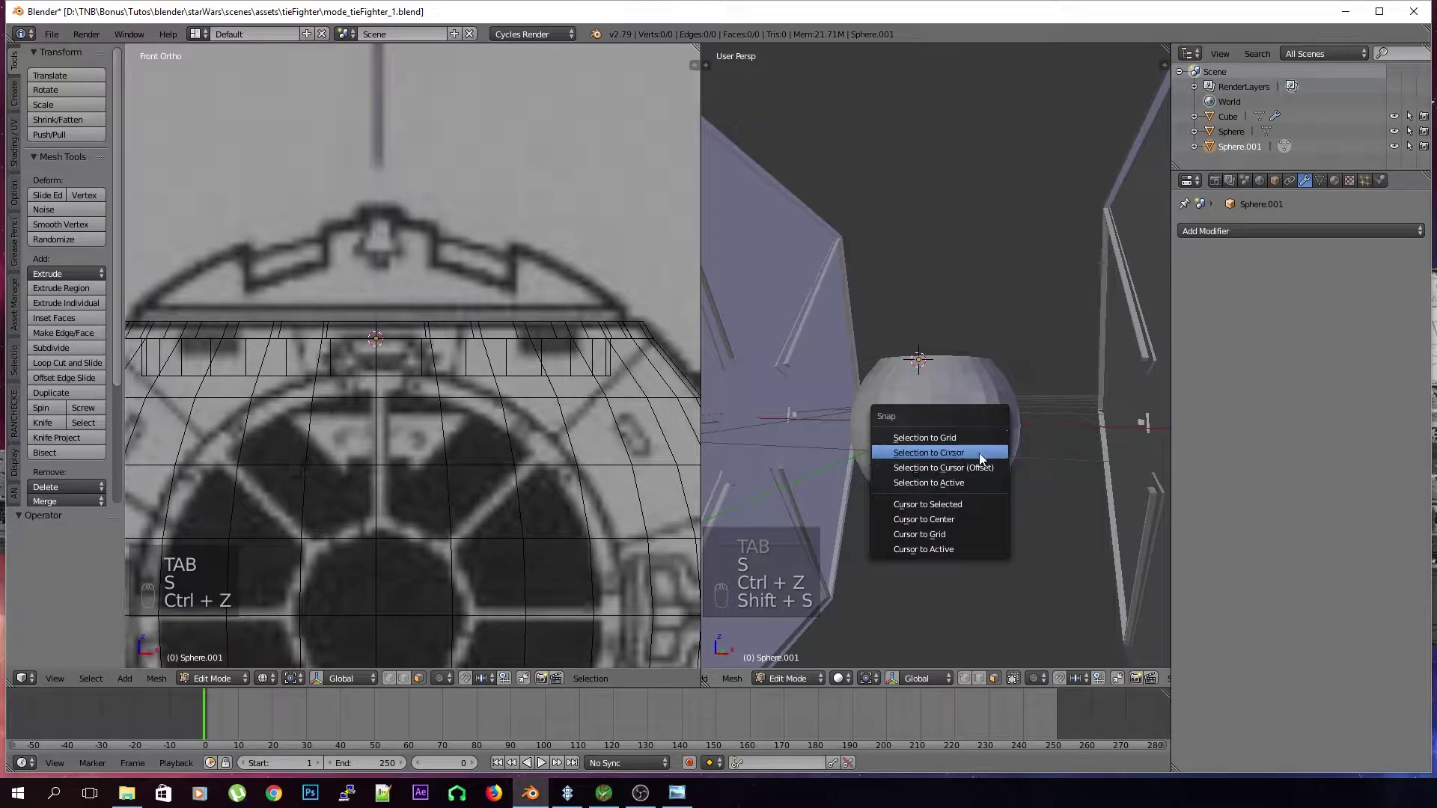
{"action": "left_click", "coordinate": [973, 510]}
Add a monkey mesh at the 3D cursor inside the emptied second sphere object
{"action": "key", "text": "shift+a"}
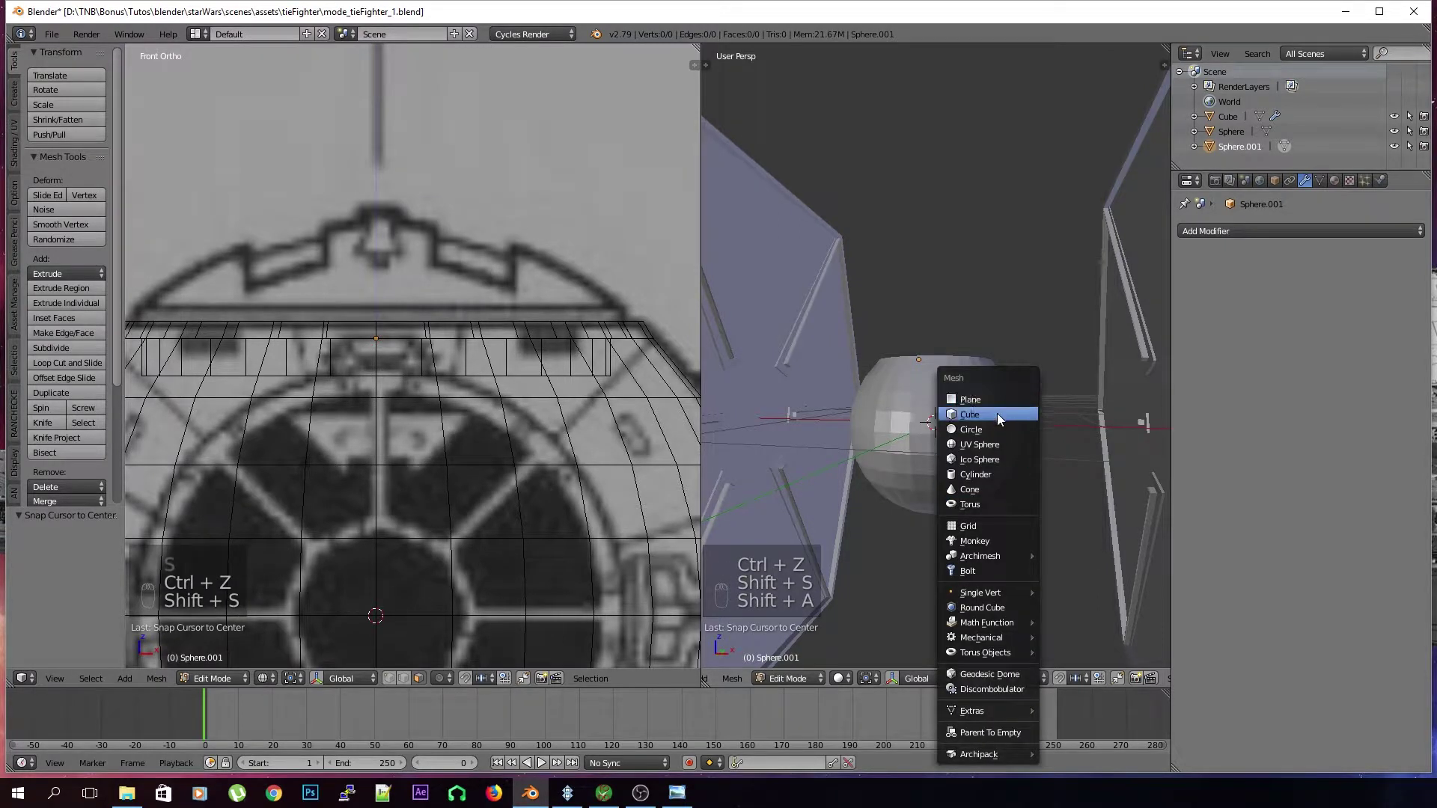
{"action": "key", "text": "shift+a"}
{"action": "left_click", "coordinate": [868, 406]}
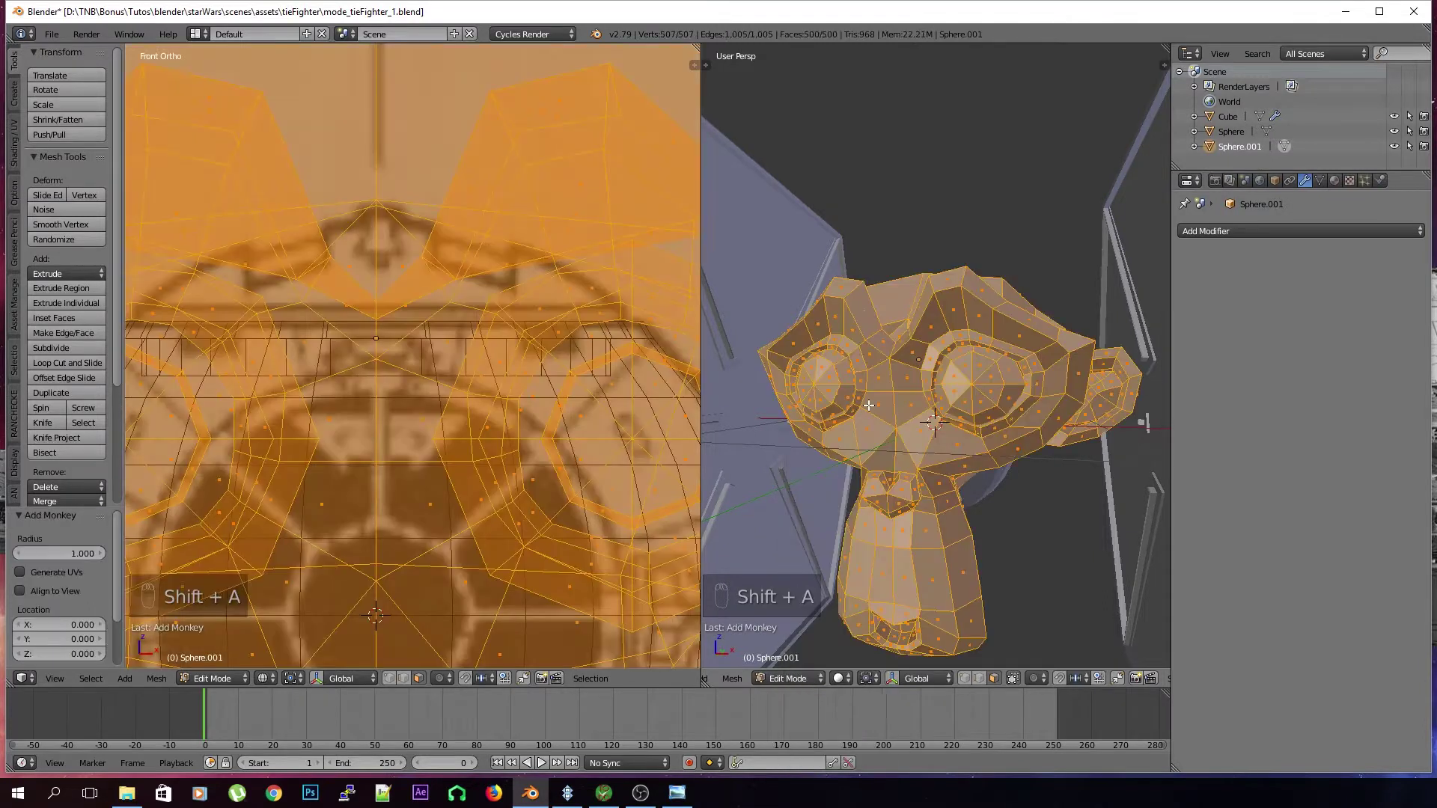
{"action": "right_click", "coordinate": [868, 406]}
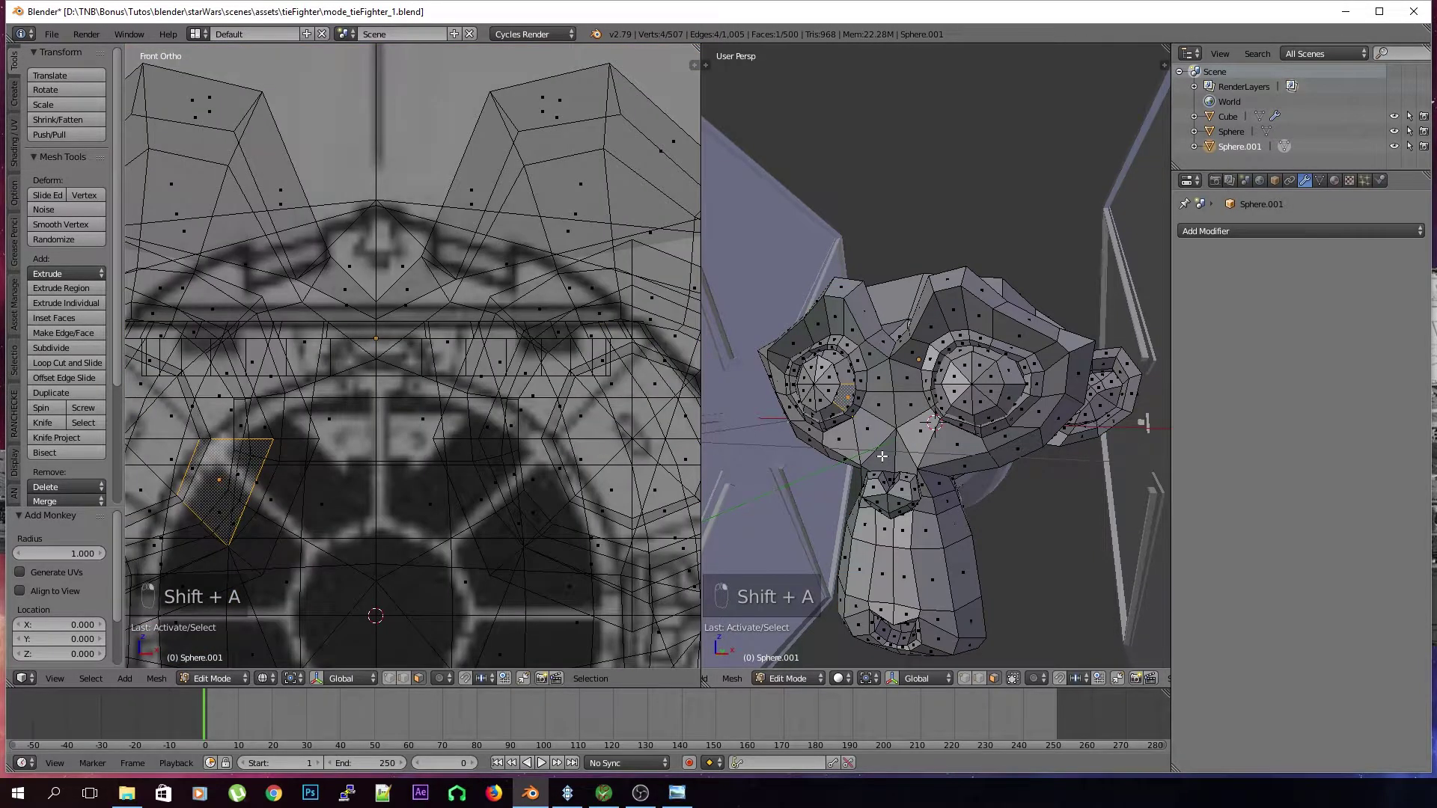
{"action": "key", "text": "Tab"}
{"action": "key", "text": "Tab"}
Delete all of the monkey's geometry and remove the emptied second sphere object from the scene
{"action": "key", "text": "a"}
{"action": "key", "text": "a"}
{"action": "key", "text": "a"}
{"action": "key", "text": "a"}
{"action": "key", "text": "a"}
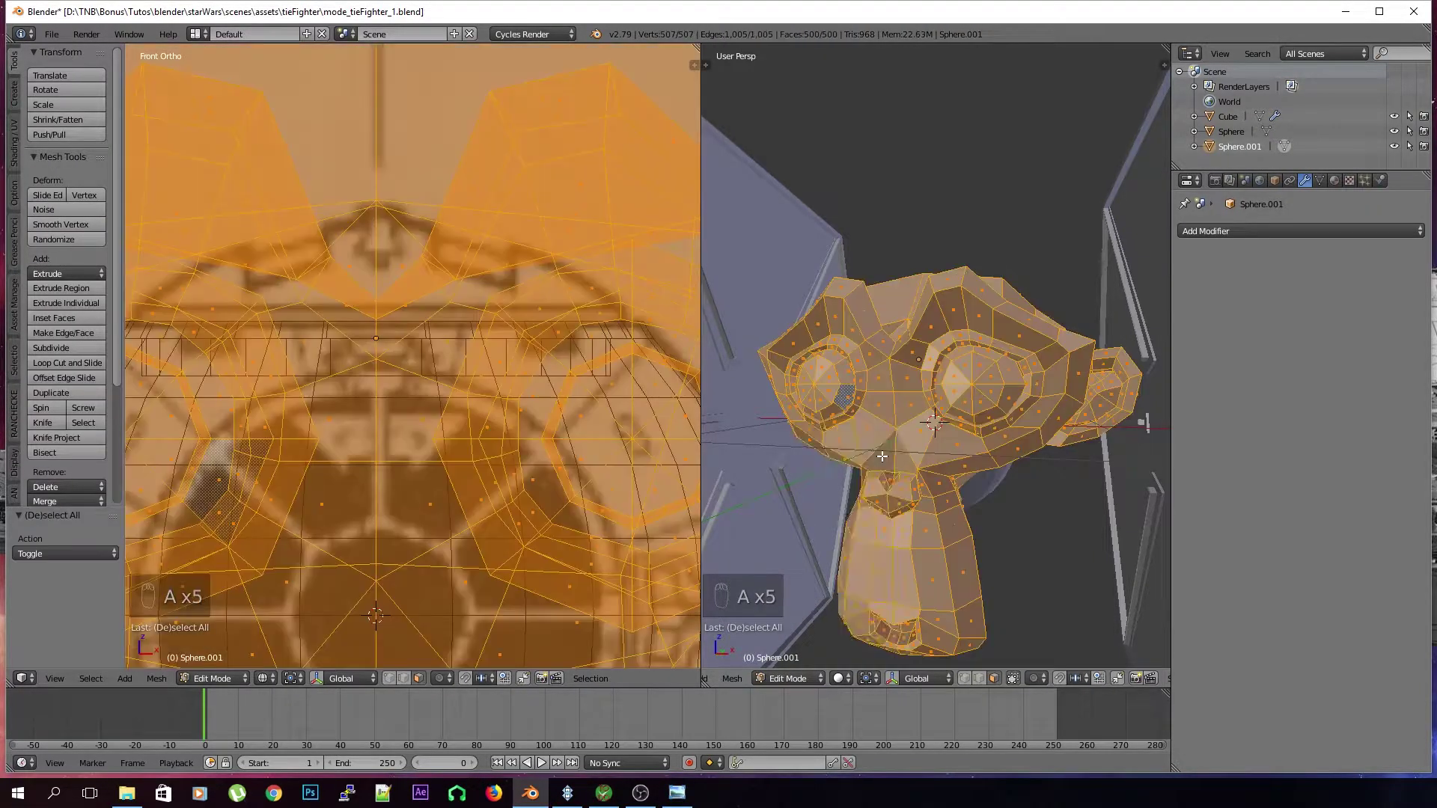
{"action": "key", "text": "x"}
{"action": "left_click", "coordinate": [881, 456]}
{"action": "key", "text": "Tab"}
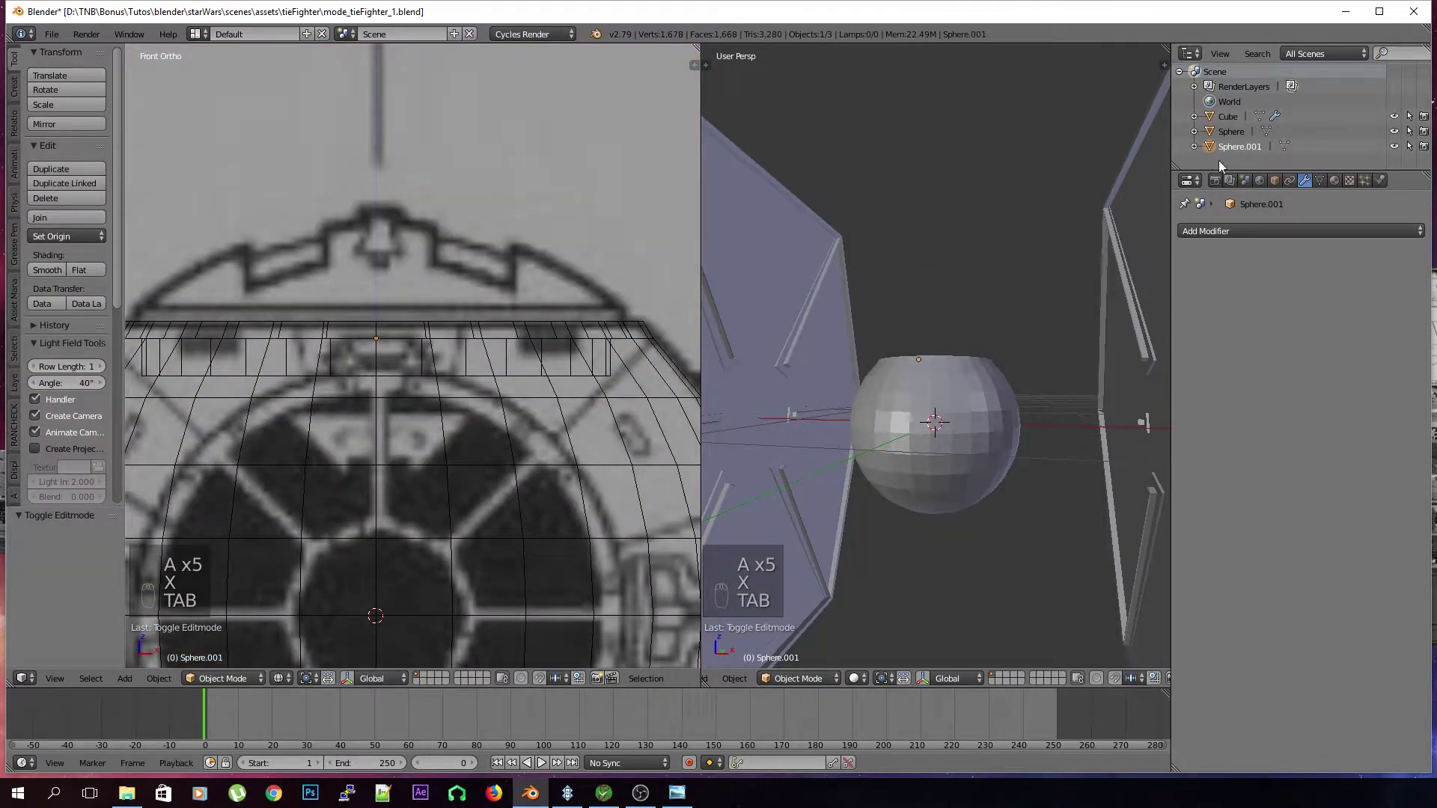
{"action": "key", "text": "x"}
{"action": "left_click", "coordinate": [941, 361]}
Add a new UV sphere at the scene center and scale its mesh to about 0.538 to match the cockpit's outline
{"action": "key", "text": "shift+a"}
{"action": "mouse_move", "coordinate": [956, 344]}
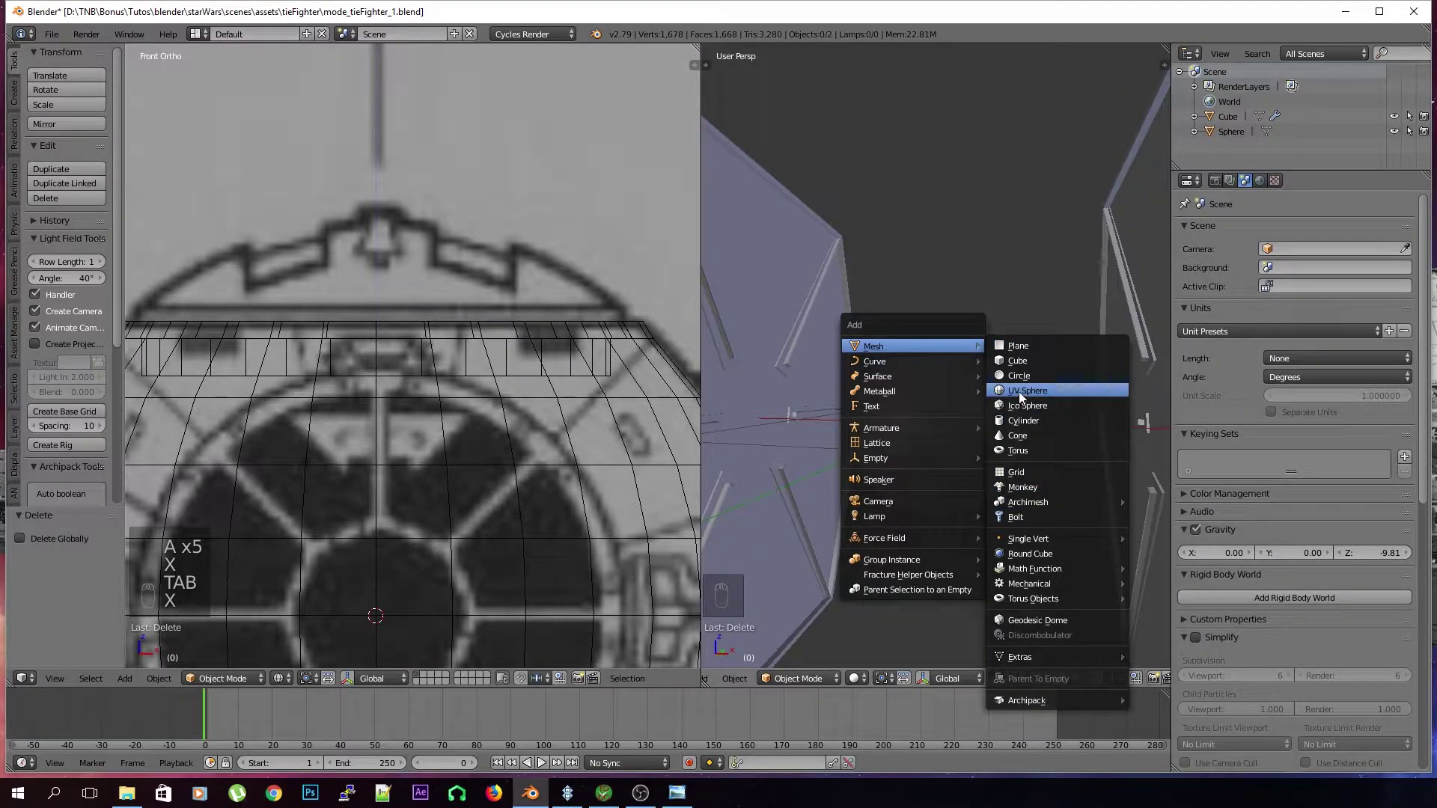
{"action": "left_click", "coordinate": [1017, 391]}
{"action": "key", "text": "Tab"}
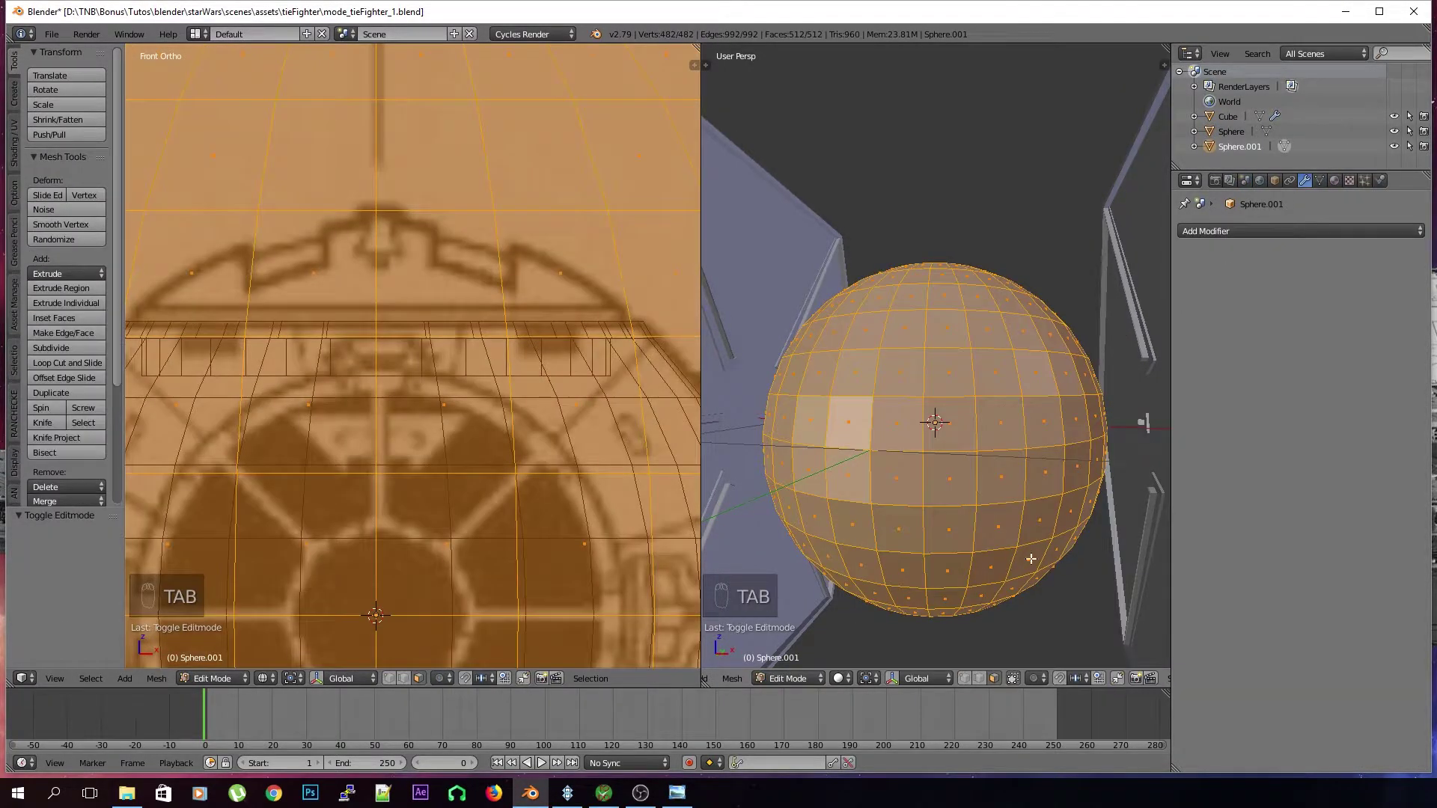
{"action": "key", "text": "s"}
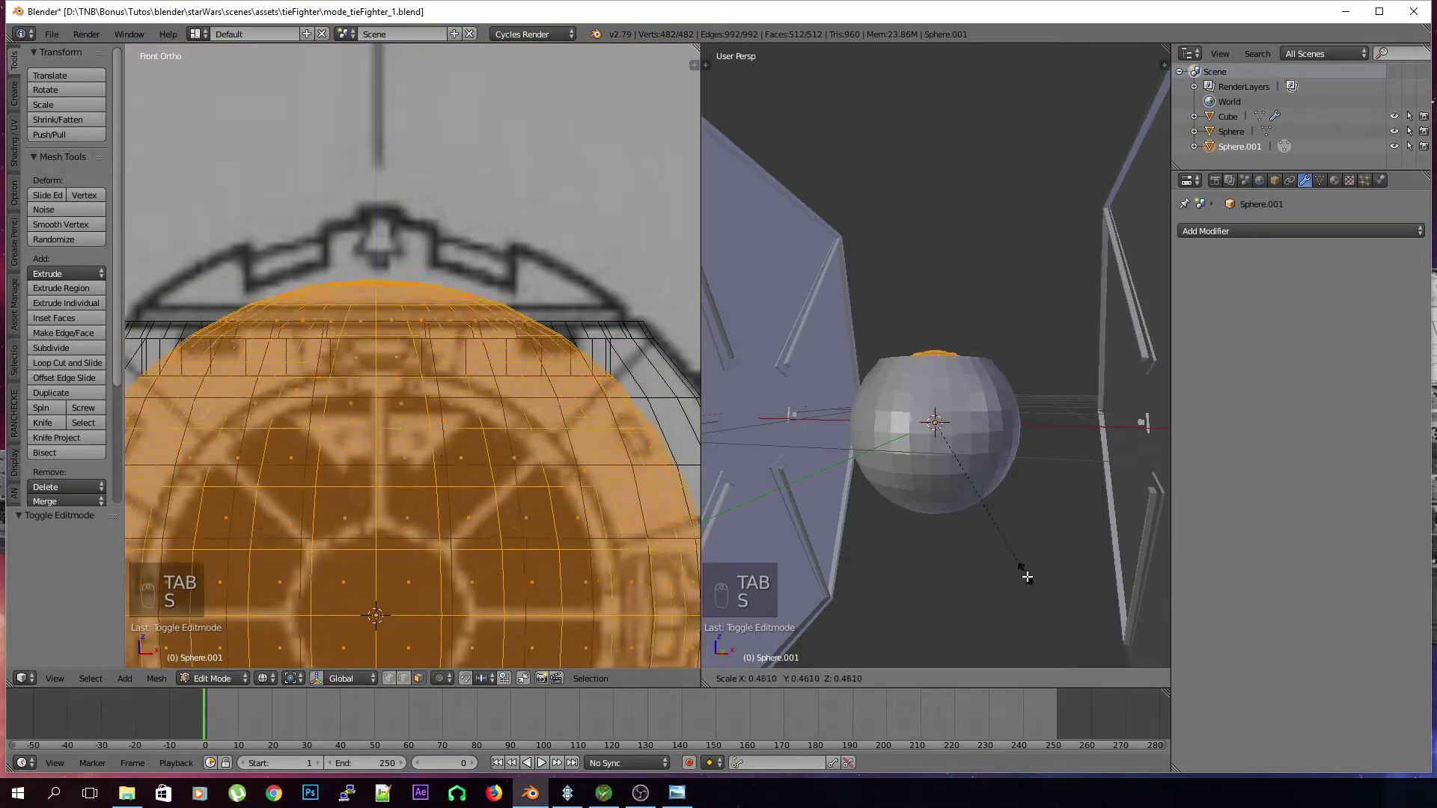
{"action": "left_click", "coordinate": [1110, 90]}
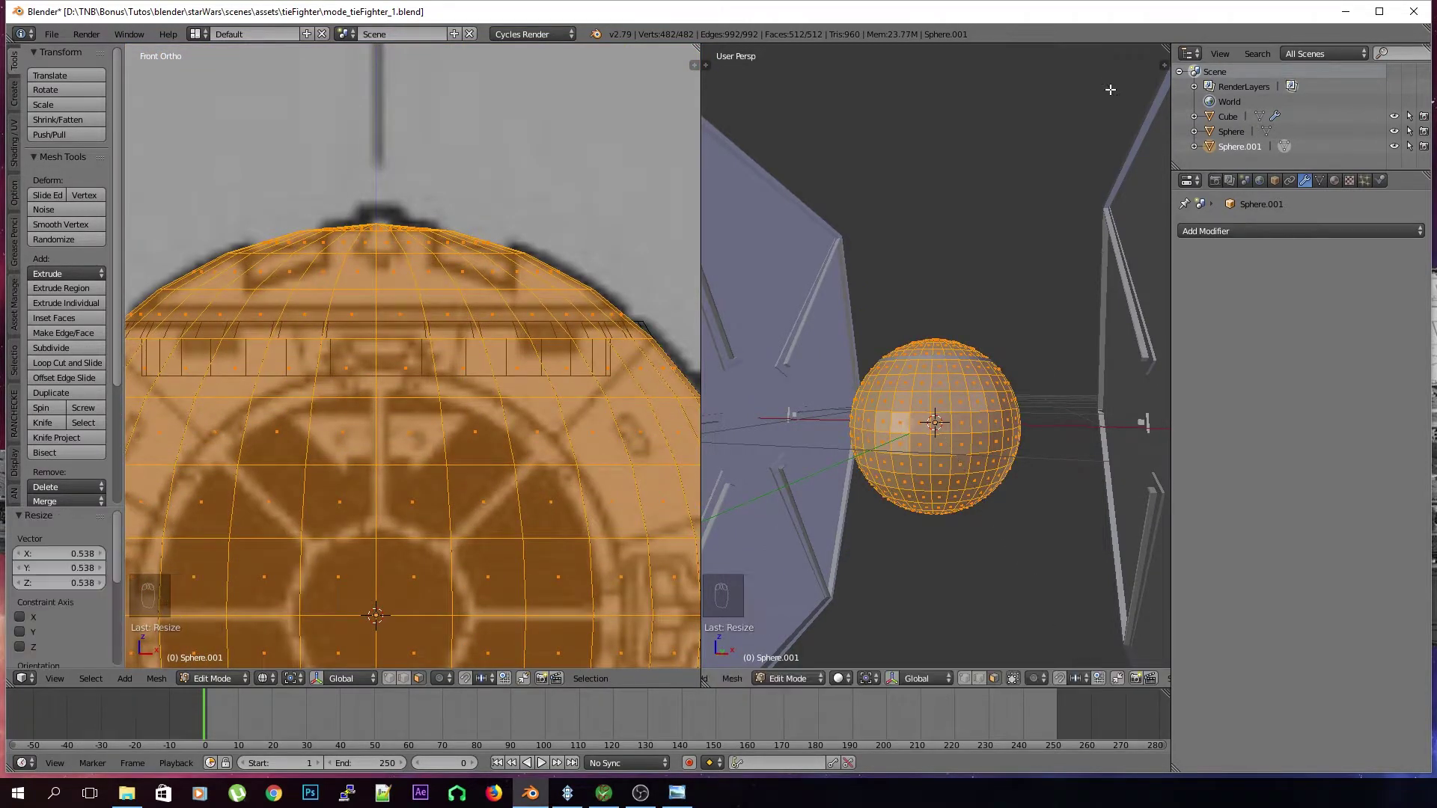
Delete the new sphere's lower faces in front view, keeping only the cap that fills the cockpit's top opening
{"action": "scroll", "coordinate": [1062, 170], "scroll_direction": "up", "scroll_amount": 1}
{"action": "key", "text": "Tab"}
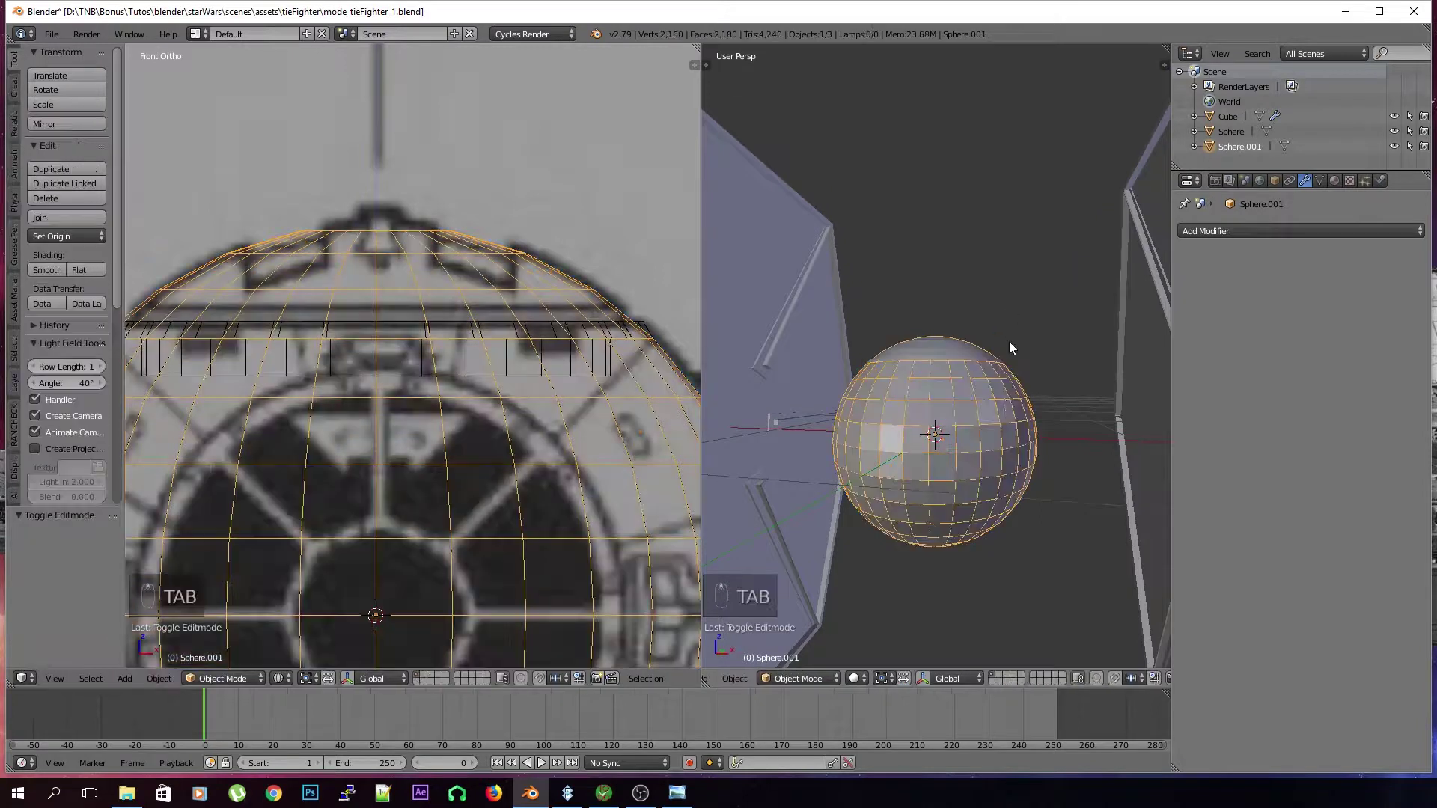
{"action": "key", "text": "Tab"}
{"action": "key", "text": "KP_5"}
{"action": "key", "text": "KP_1"}
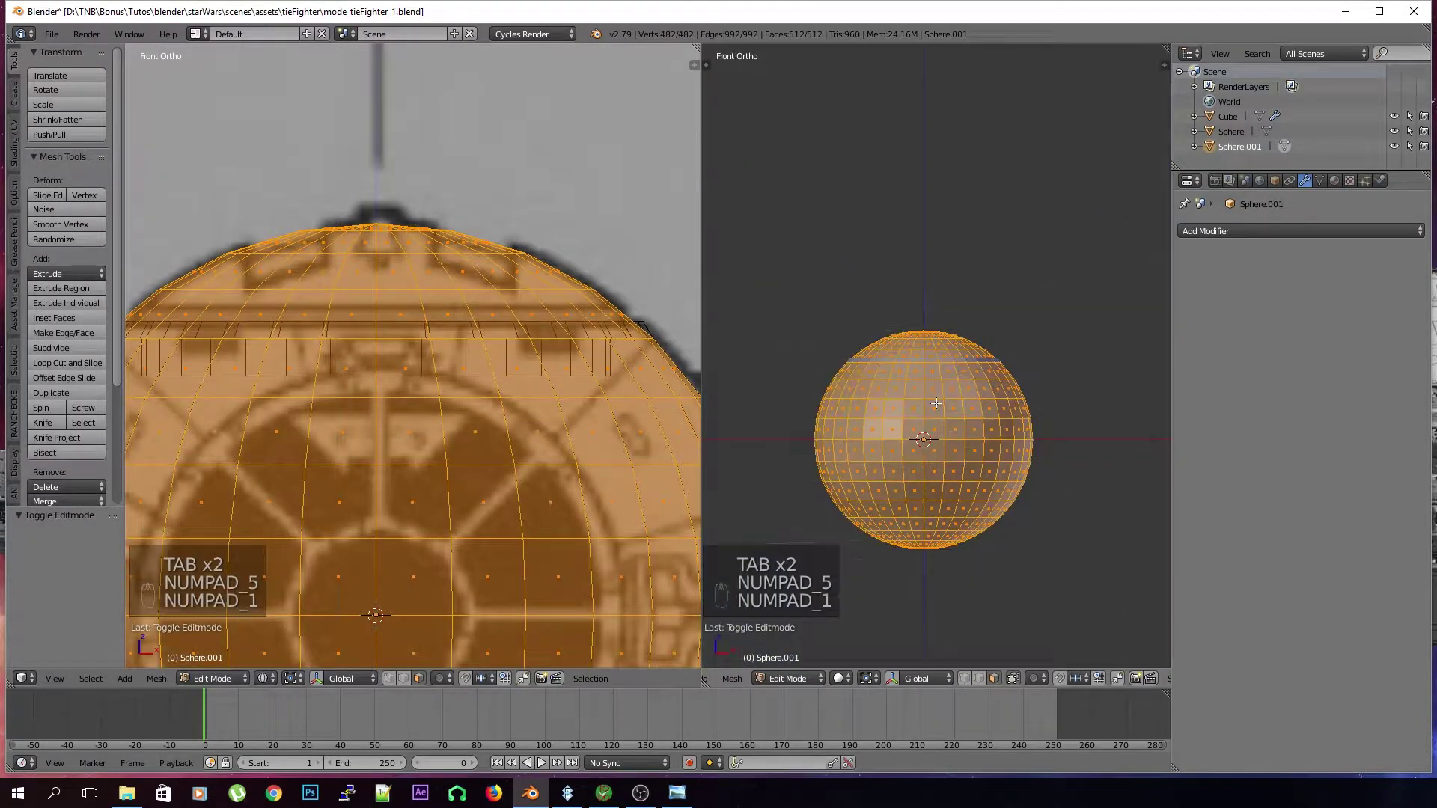
{"action": "key", "text": "a"}
{"action": "key", "text": "a"}
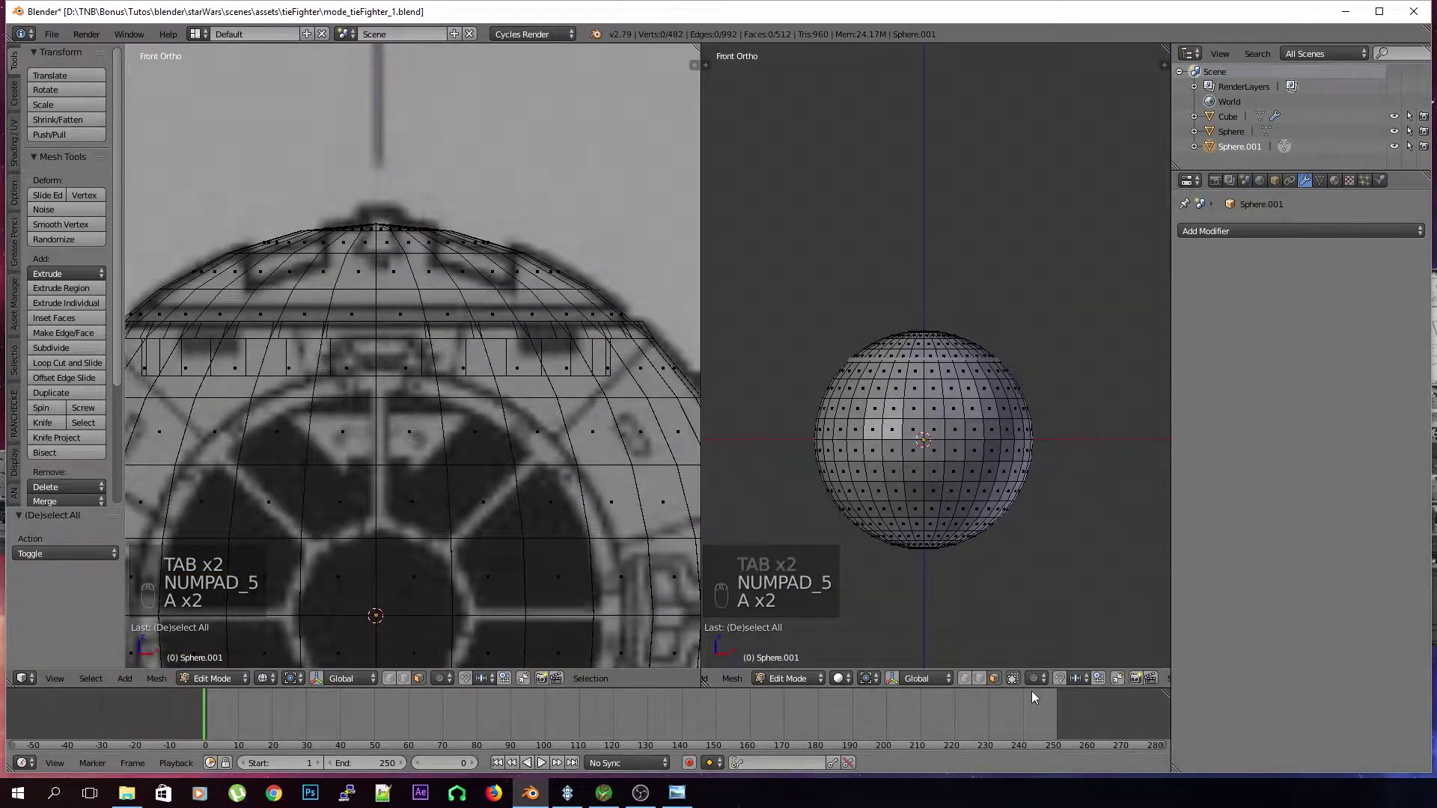
{"action": "key", "text": "b"}
{"action": "left_click_drag", "start_coordinate": [1122, 612], "coordinate": [769, 367]}
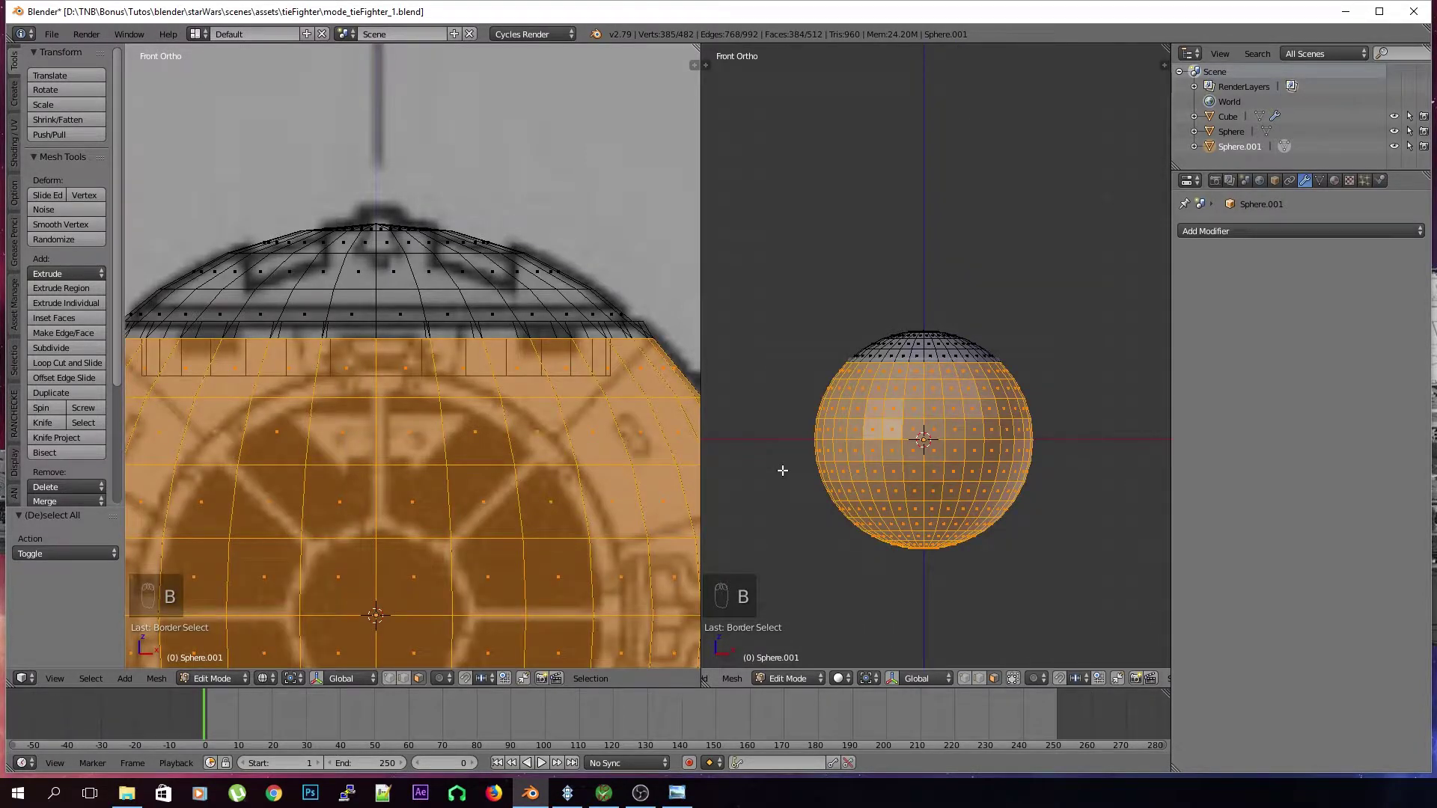
{"action": "key", "text": "x"}
{"action": "left_click", "coordinate": [777, 499]}
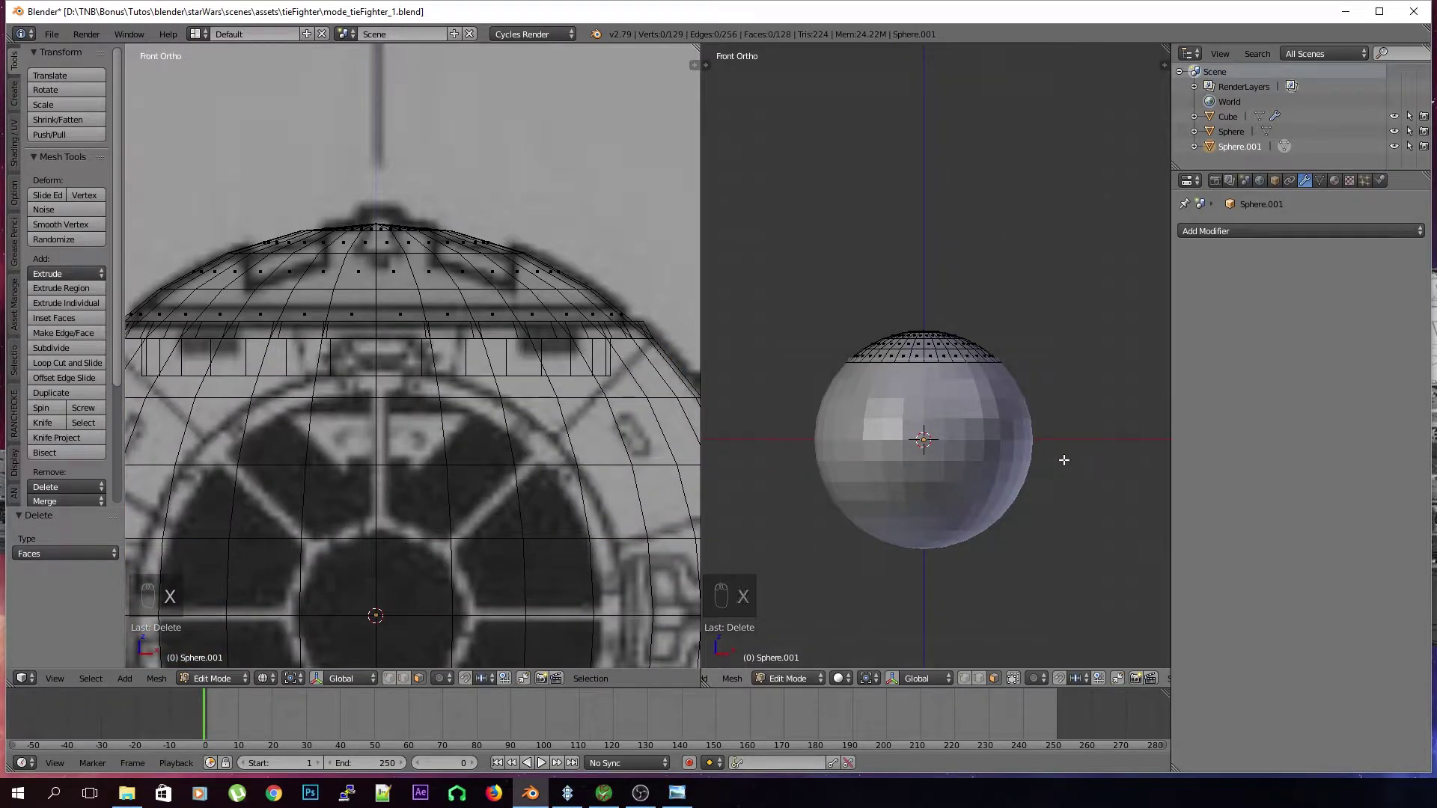
Raise the cap's bottom edge loop about 0.04 along Z and resize it to fit inside the cockpit's rim
{"action": "scroll", "coordinate": [919, 568], "scroll_direction": "up", "scroll_amount": 4}
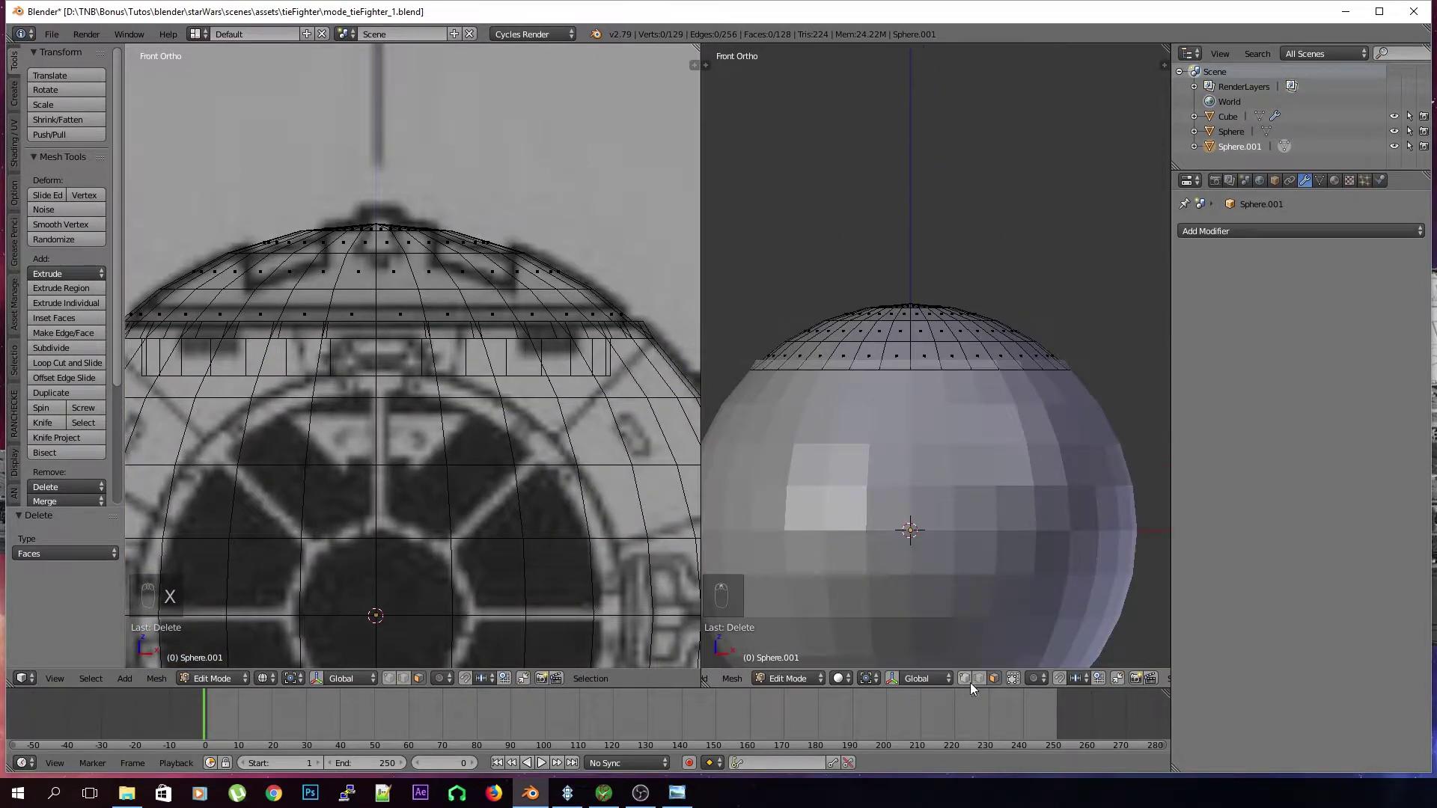
{"action": "scroll", "coordinate": [927, 442], "scroll_direction": "up", "scroll_amount": 3}
{"action": "scroll", "coordinate": [925, 430], "scroll_direction": "down", "scroll_amount": 1}
{"action": "right_click", "coordinate": [839, 368], "text": "alt"}
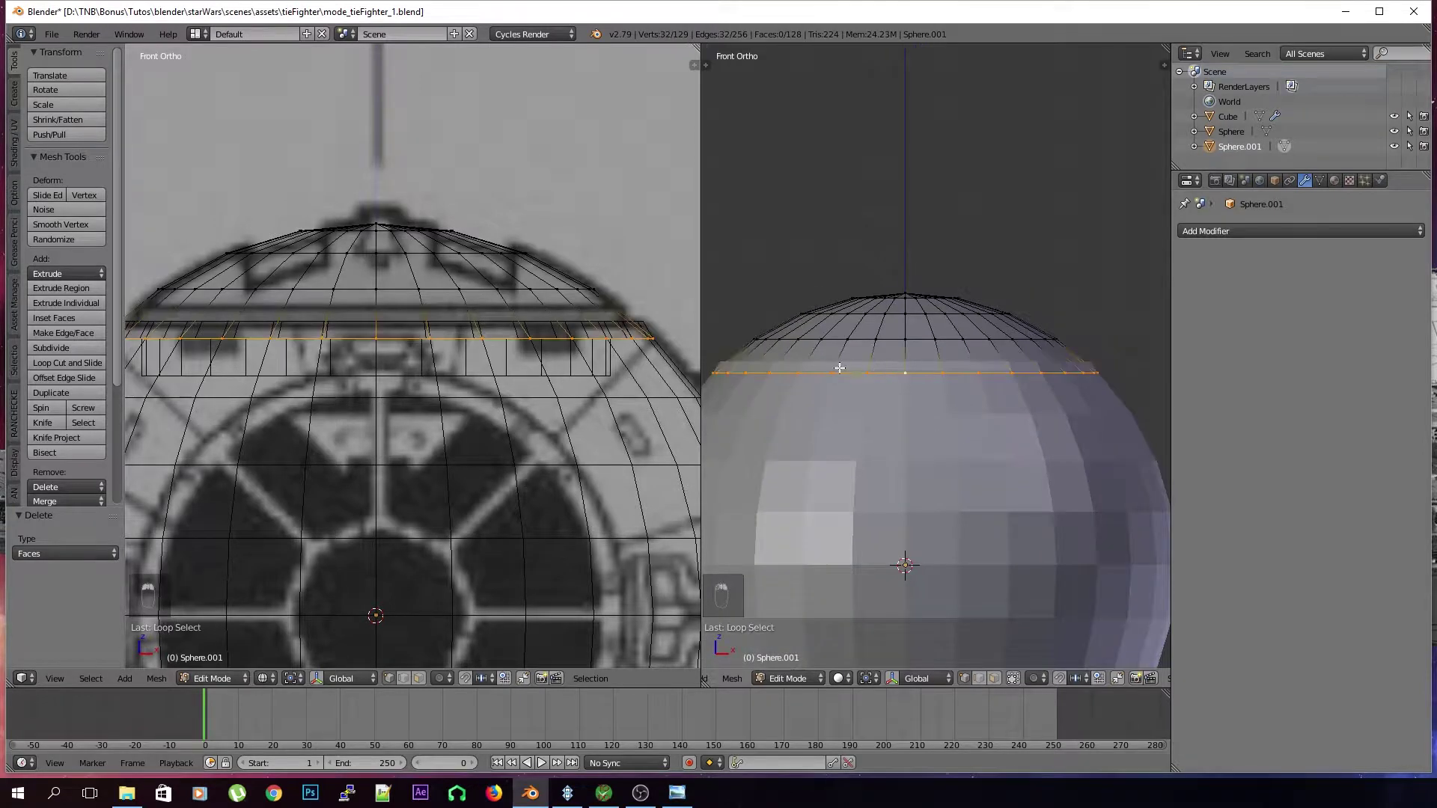
{"action": "key", "text": "g"}
{"action": "key", "text": "z"}
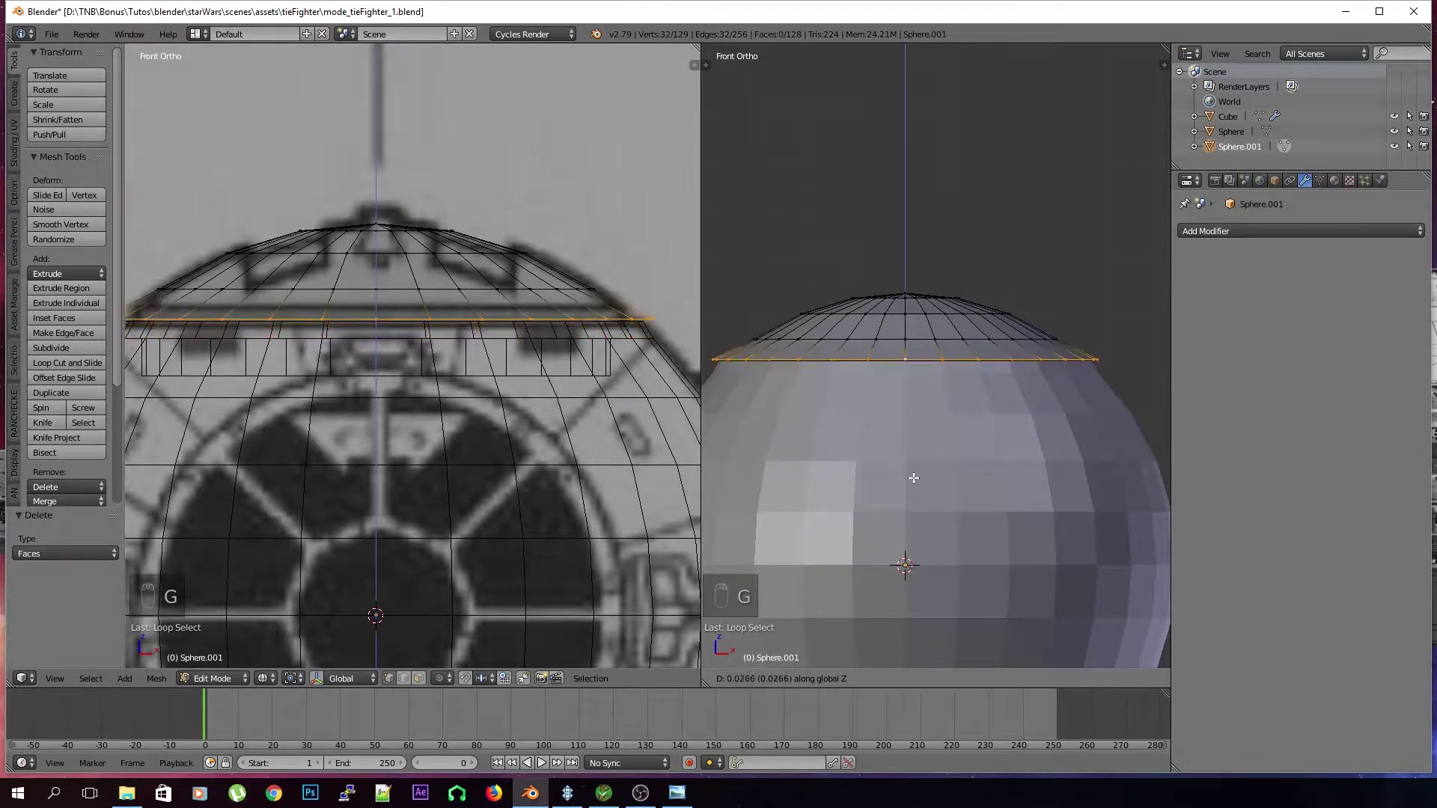
{"action": "left_click", "coordinate": [913, 471]}
{"action": "key", "text": "s"}
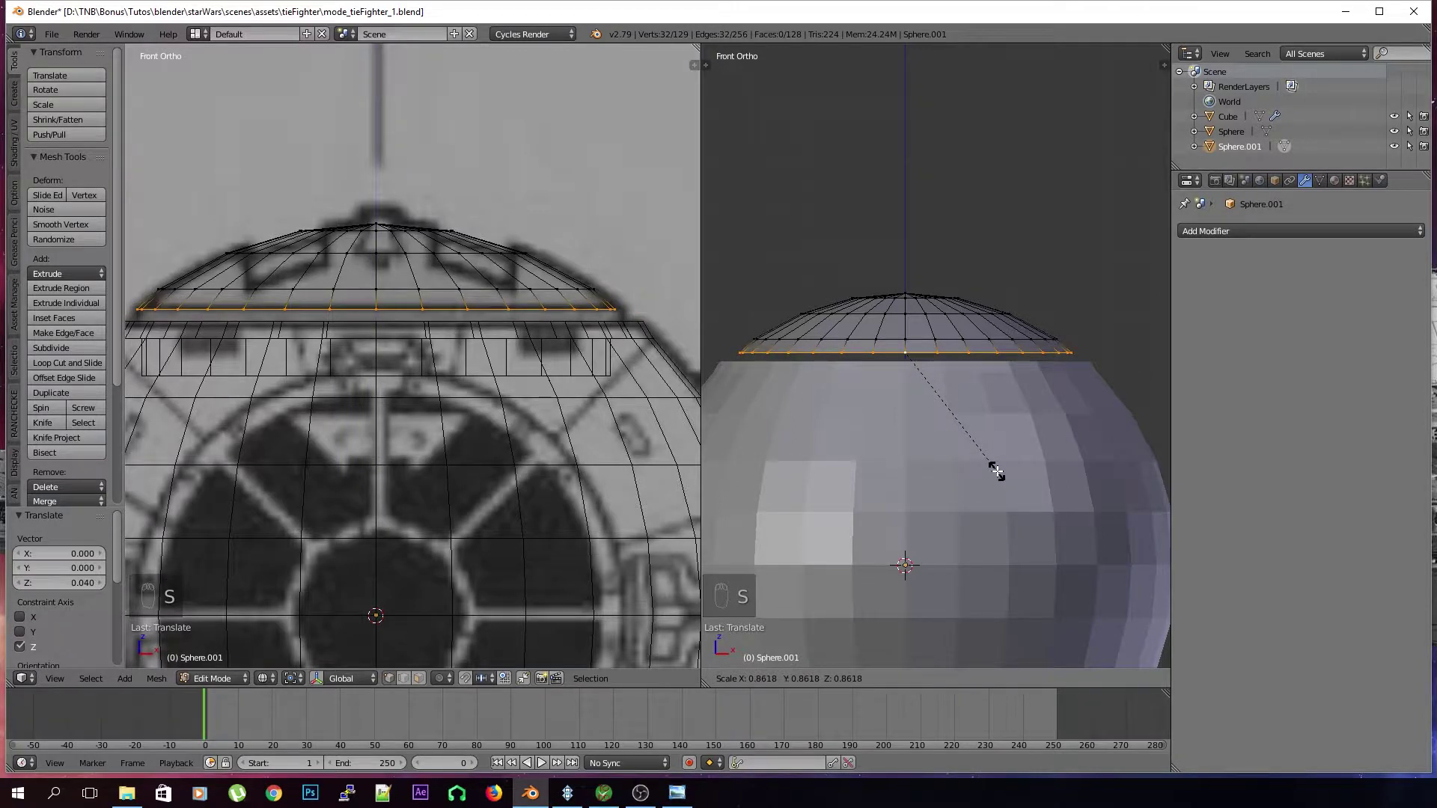
{"action": "left_click", "coordinate": [922, 487]}
Examine the hatch dome's fit inside the cockpit's rimmed opening from several angles, in wireframe and solid display
{"action": "middle_click_drag", "start_coordinate": [922, 487], "coordinate": [1011, 482]}
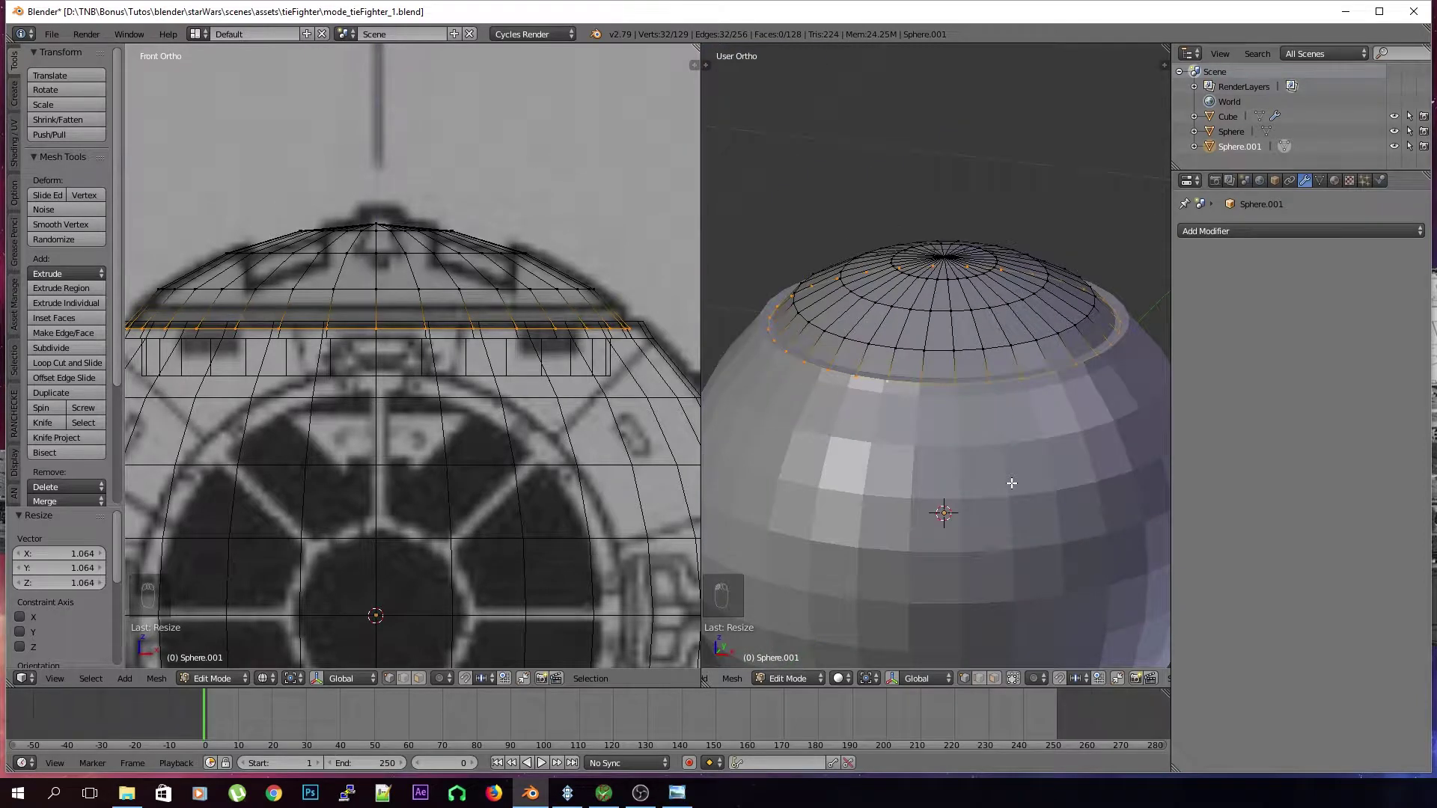
{"action": "key", "text": "Tab"}
{"action": "key", "text": "z"}
{"action": "key", "text": "Tab"}
{"action": "mouse_move", "coordinate": [1016, 482]}
{"action": "middle_mouse_down"}
{"action": "mouse_move", "coordinate": [976, 365]}
{"action": "mouse_move", "coordinate": [995, 462]}
{"action": "mouse_move", "coordinate": [975, 446]}
{"action": "middle_mouse_up"}
{"action": "key", "text": "z"}
{"action": "middle_click_drag", "start_coordinate": [981, 449], "coordinate": [1031, 423]}
{"action": "key", "text": "a"}
{"action": "key", "text": "Tab"}
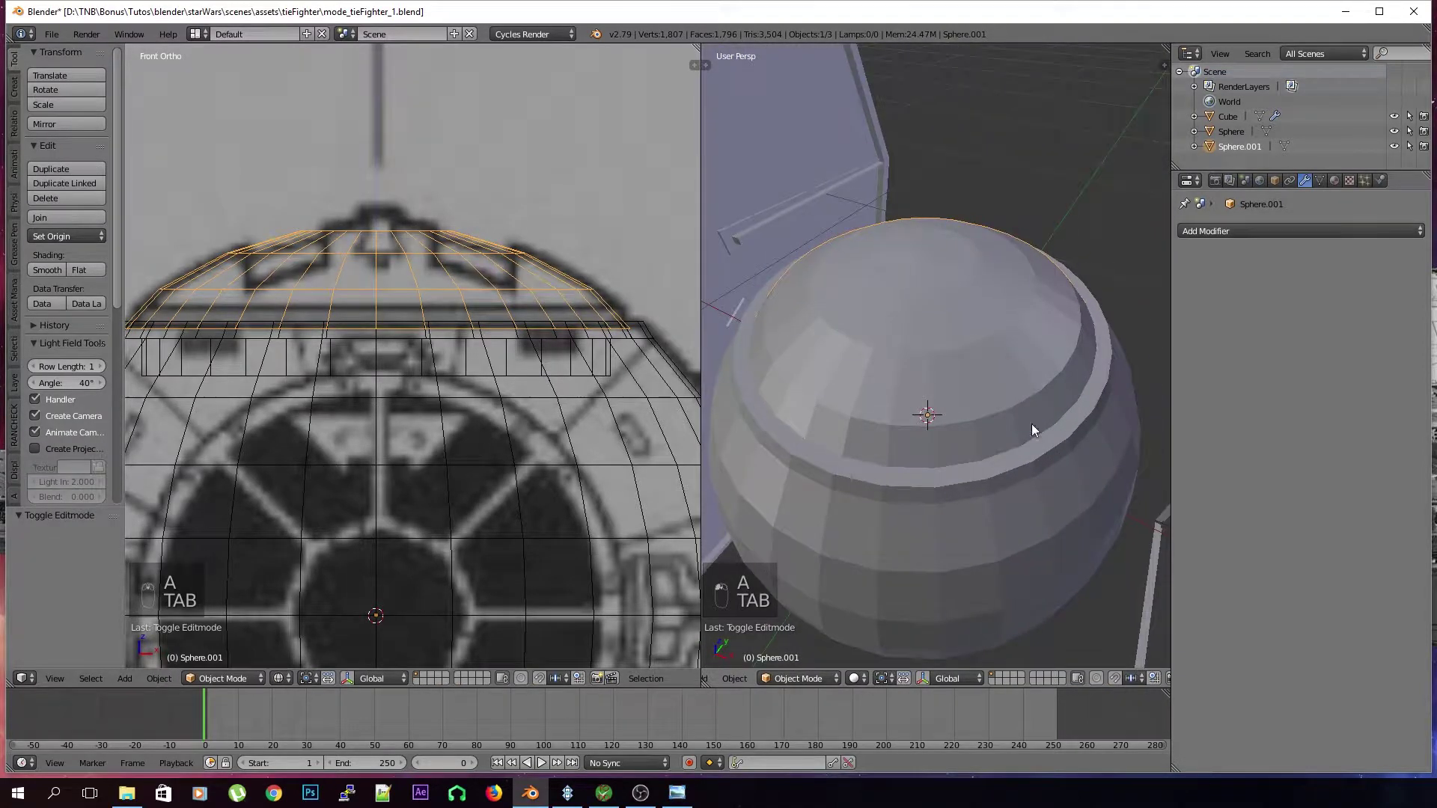
{"action": "middle_click_drag", "start_coordinate": [964, 384], "coordinate": [946, 353]}
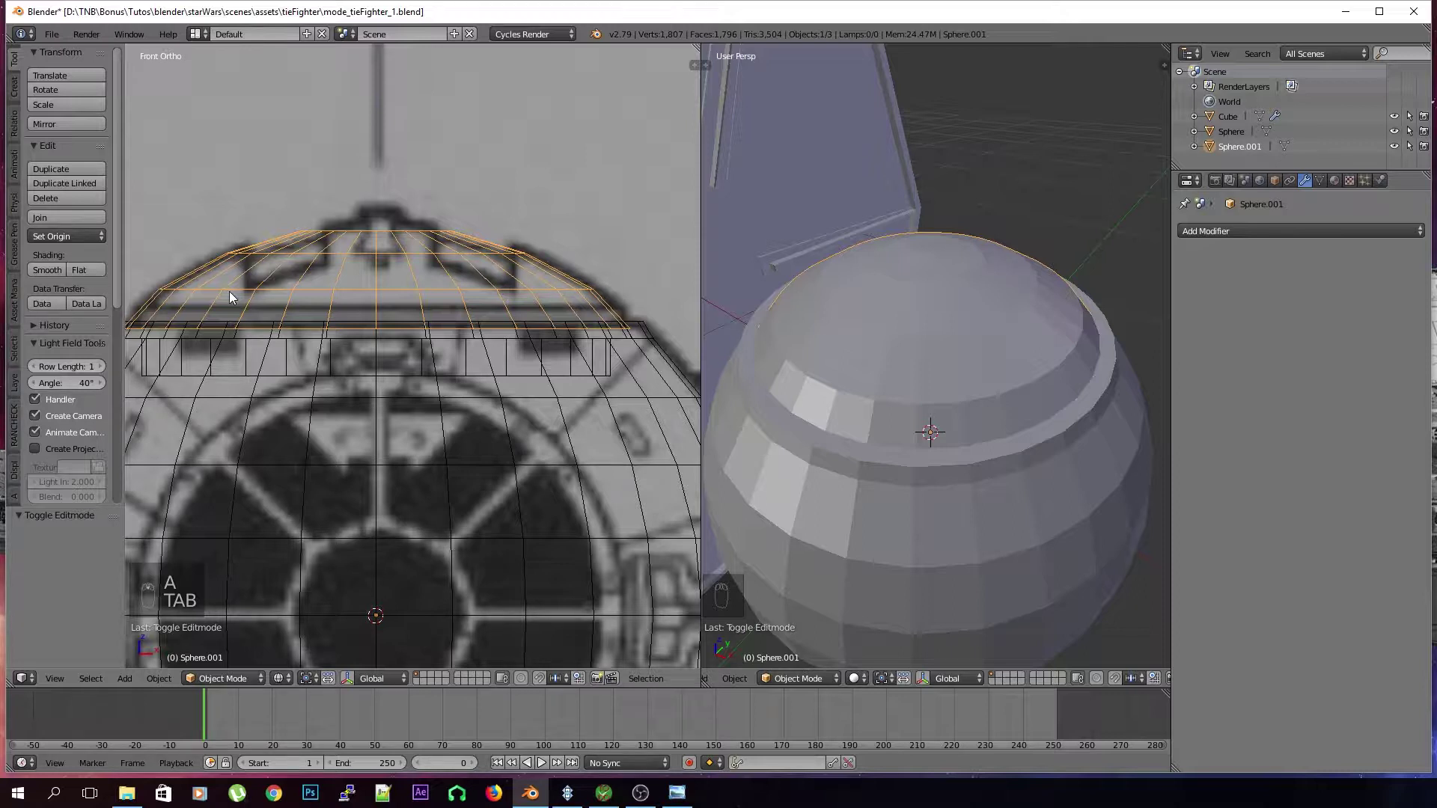
{"action": "key", "text": "Tab"}
{"action": "middle_click_drag", "start_coordinate": [968, 314], "coordinate": [995, 232]}
{"action": "key", "text": "Tab"}
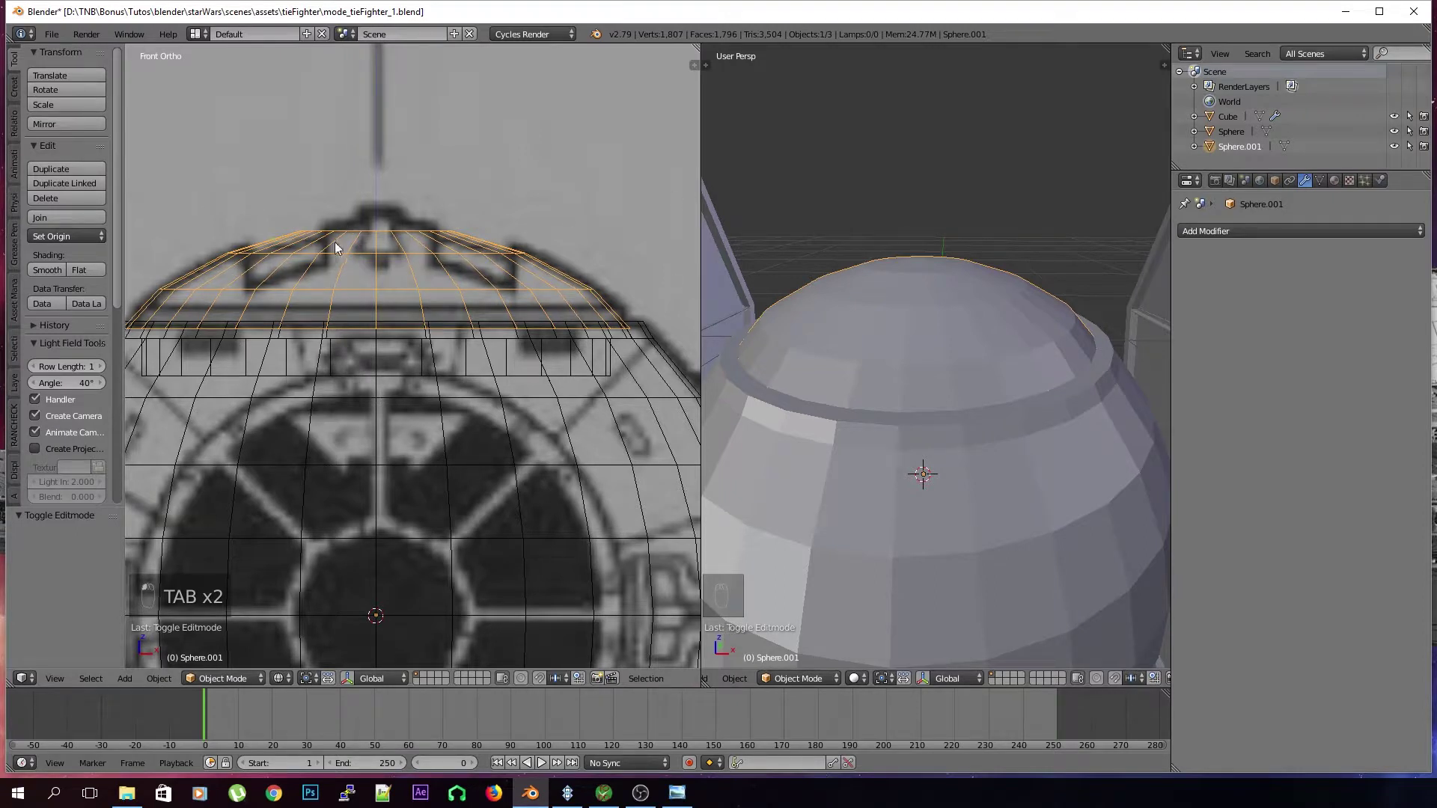
{"action": "middle_click_drag", "start_coordinate": [892, 286], "coordinate": [839, 302]}
{"action": "key", "text": "Tab"}
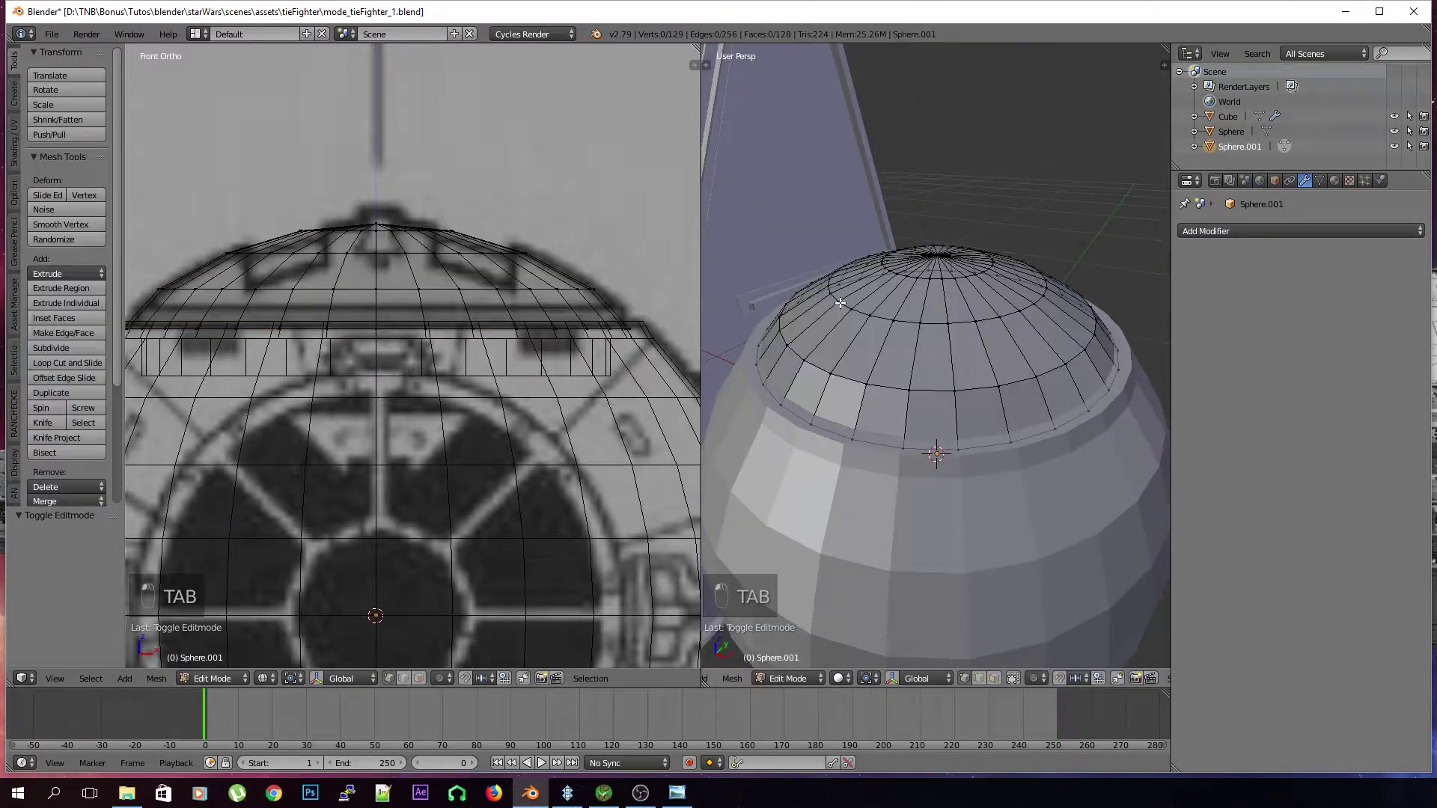
{"action": "key", "text": "Tab"}
{"action": "middle_click_drag", "start_coordinate": [968, 274], "coordinate": [931, 283]}
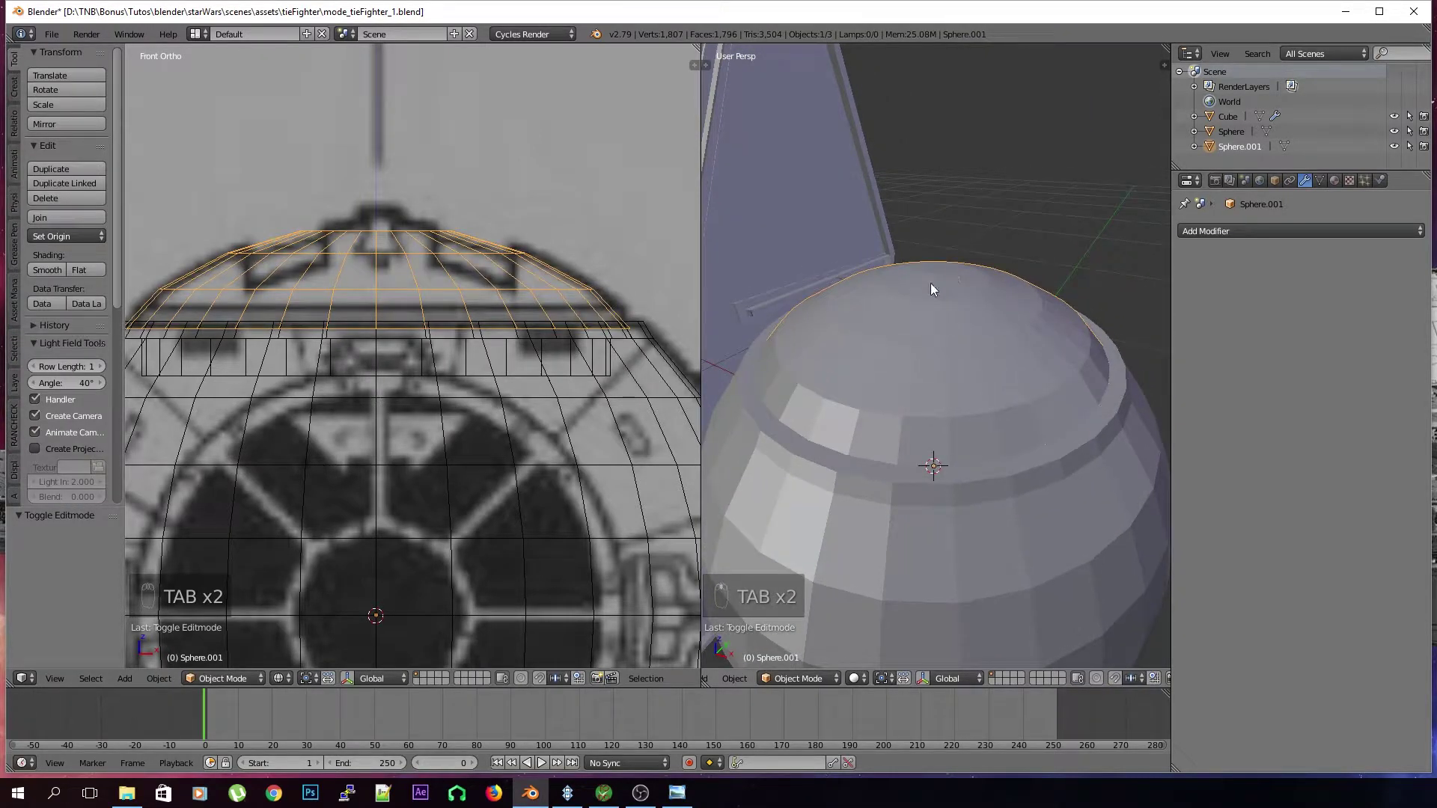
{"action": "key", "text": "Tab"}
{"action": "key", "text": "Tab"}
{"action": "key", "text": "Tab"}
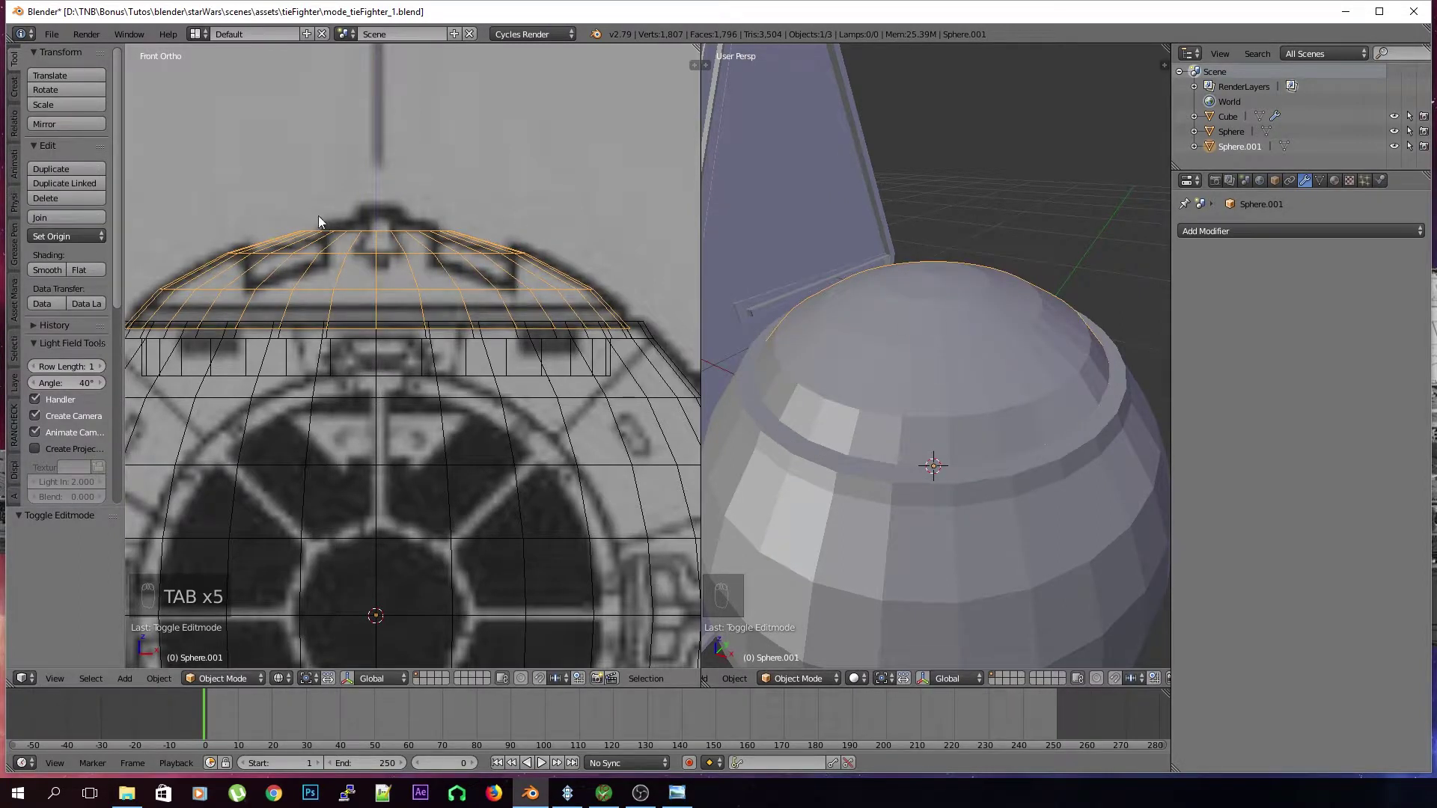
Add a new cube object at the scene center and scale its mesh to about 0.171
{"action": "key", "text": "a"}
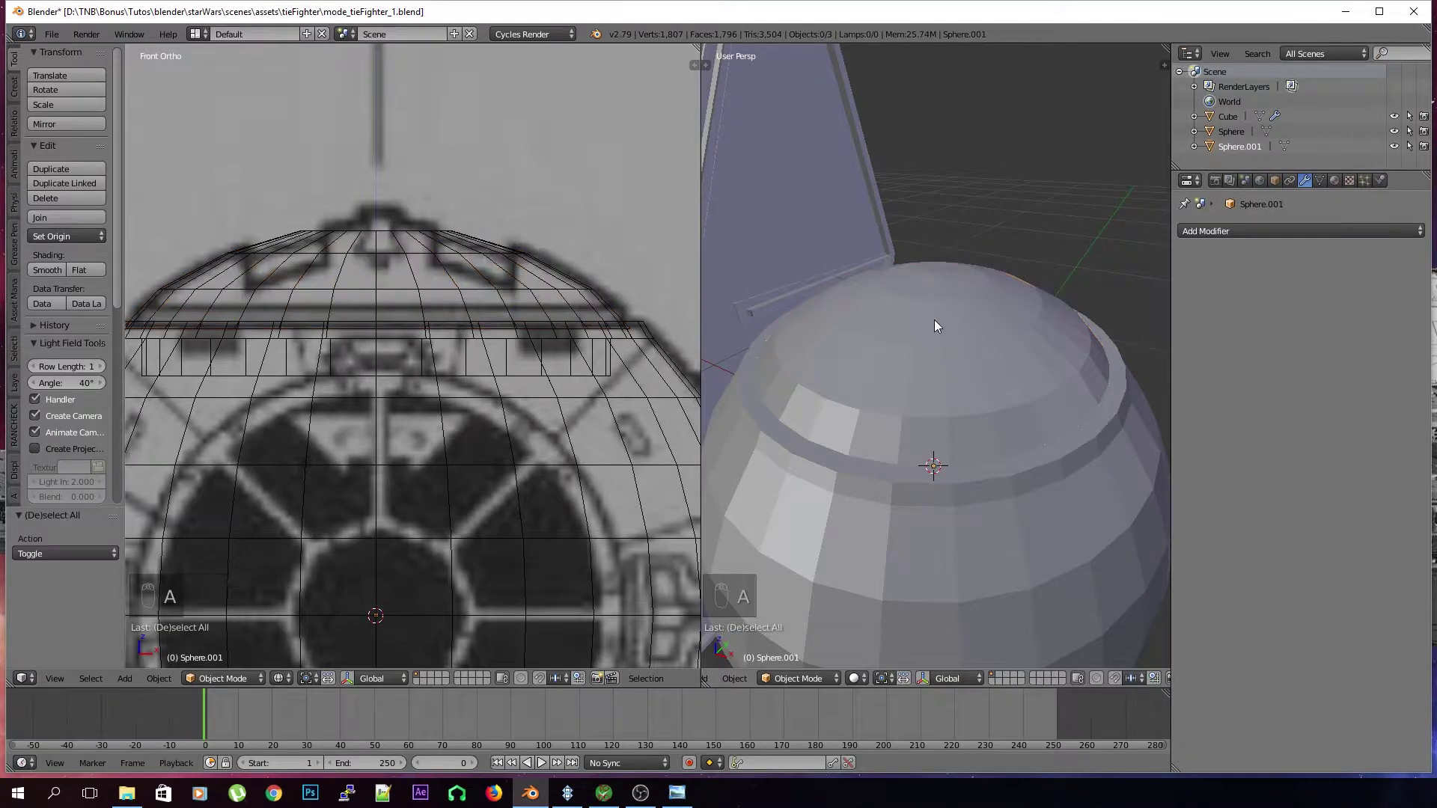
{"action": "key", "text": "shift+a"}
{"action": "mouse_move", "coordinate": [936, 322]}
{"action": "key", "text": "Right"}
{"action": "key", "text": "Down"}
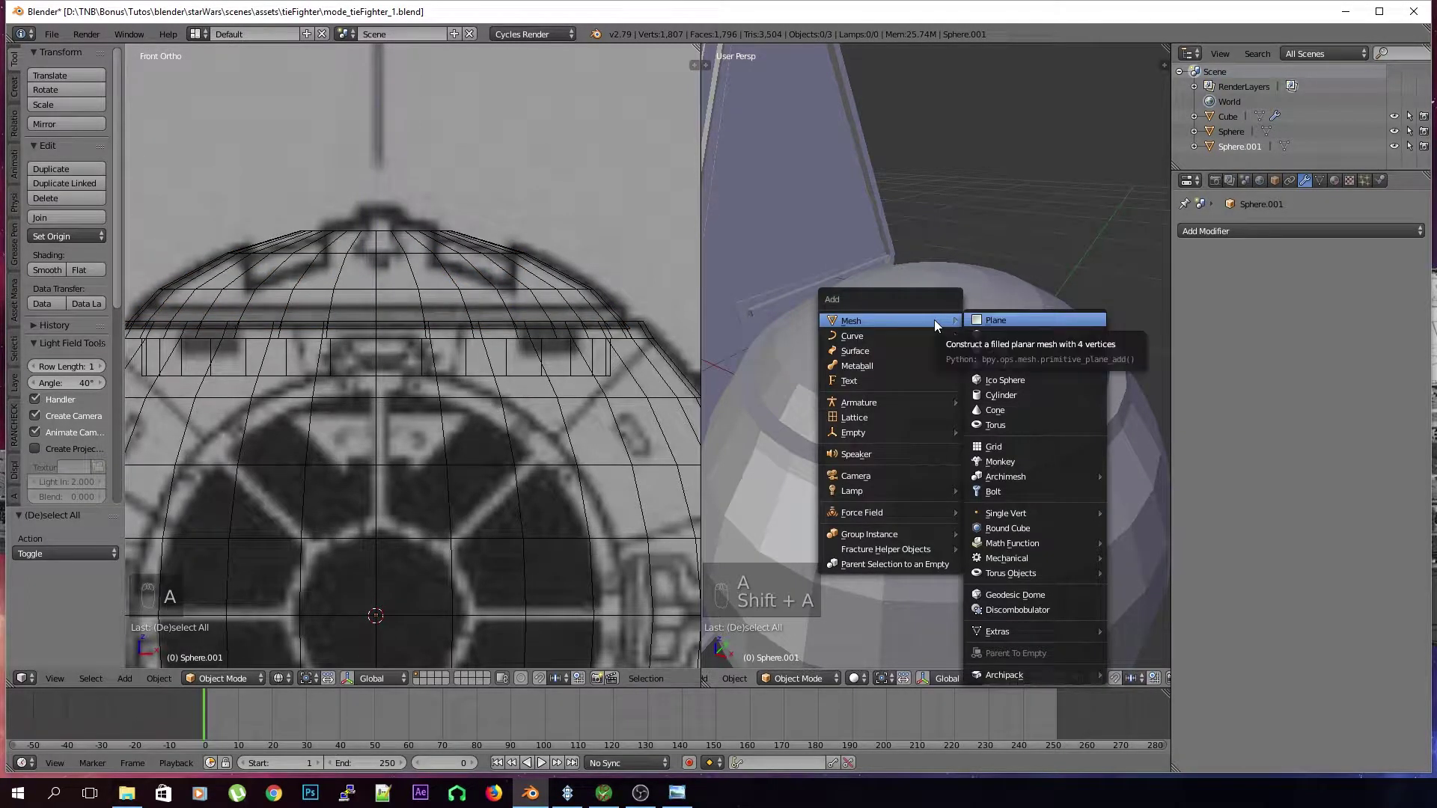
{"action": "key", "text": "Return"}
{"action": "key", "text": "Tab"}
{"action": "key", "text": "s"}
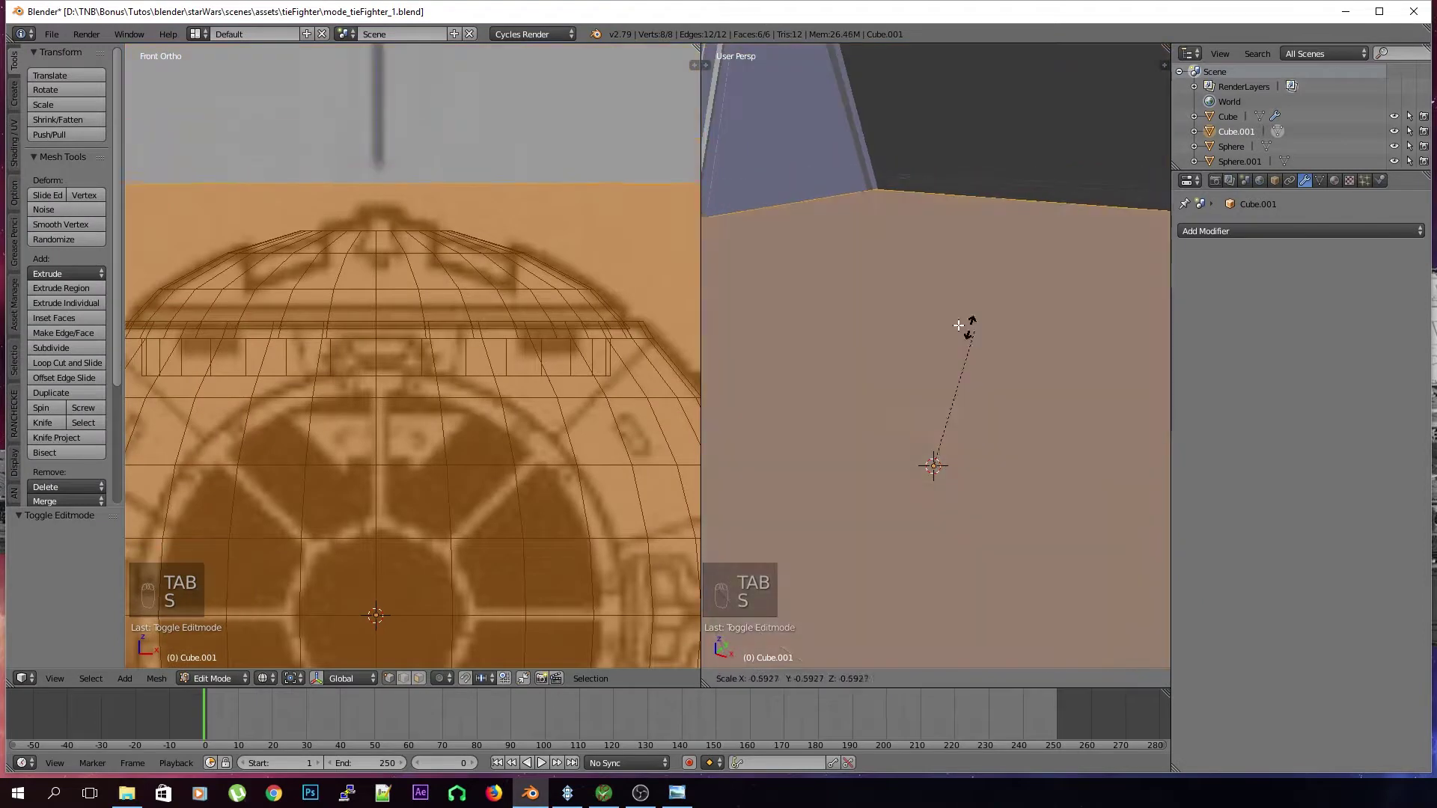
{"action": "left_click", "coordinate": [952, 428]}
Raise the cube along Z to the top of the hatch dome and scale it to about 0.27
{"action": "key", "text": "g"}
{"action": "key", "text": "z"}
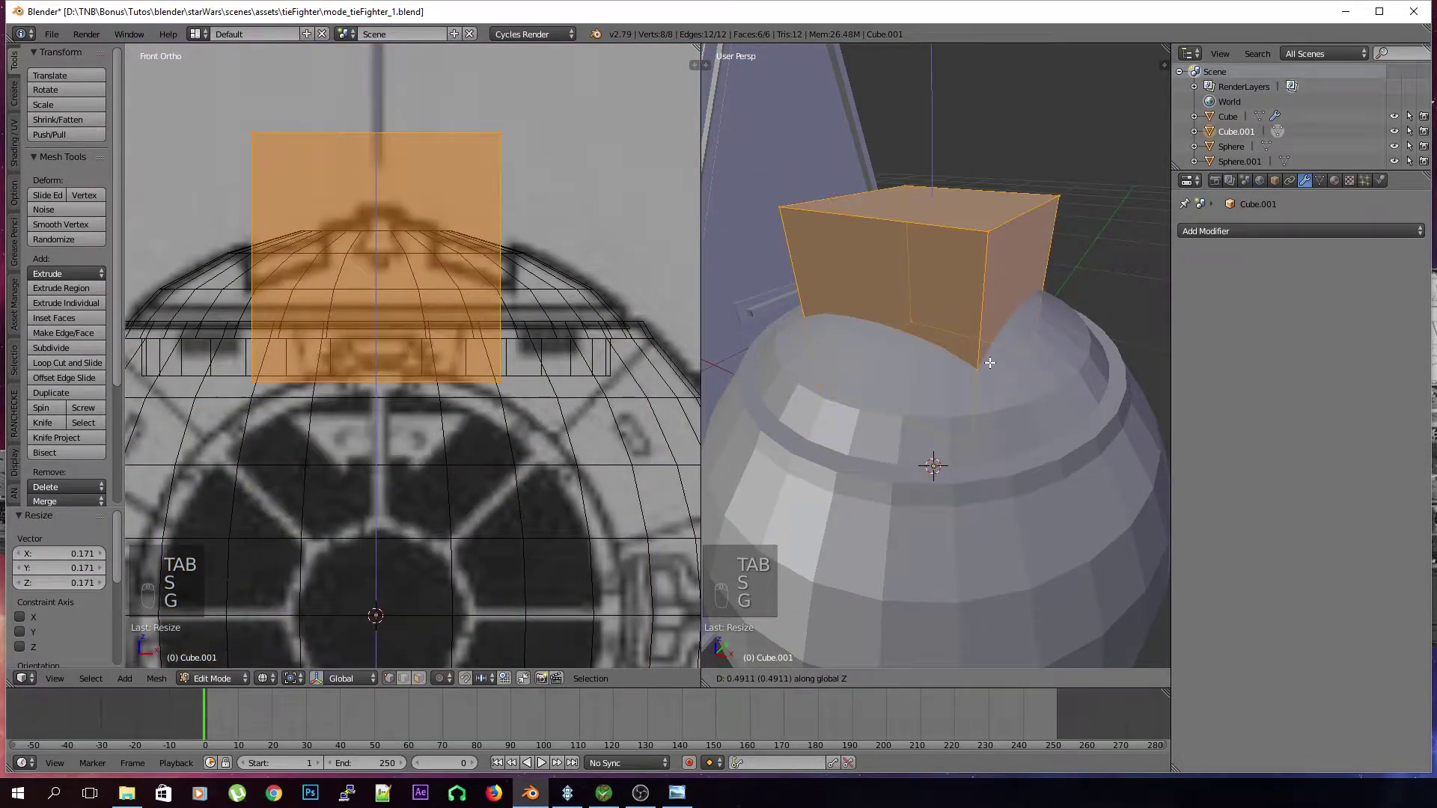
{"action": "left_click", "coordinate": [1049, 570]}
{"action": "key", "text": "s"}
{"action": "left_click", "coordinate": [951, 374]}
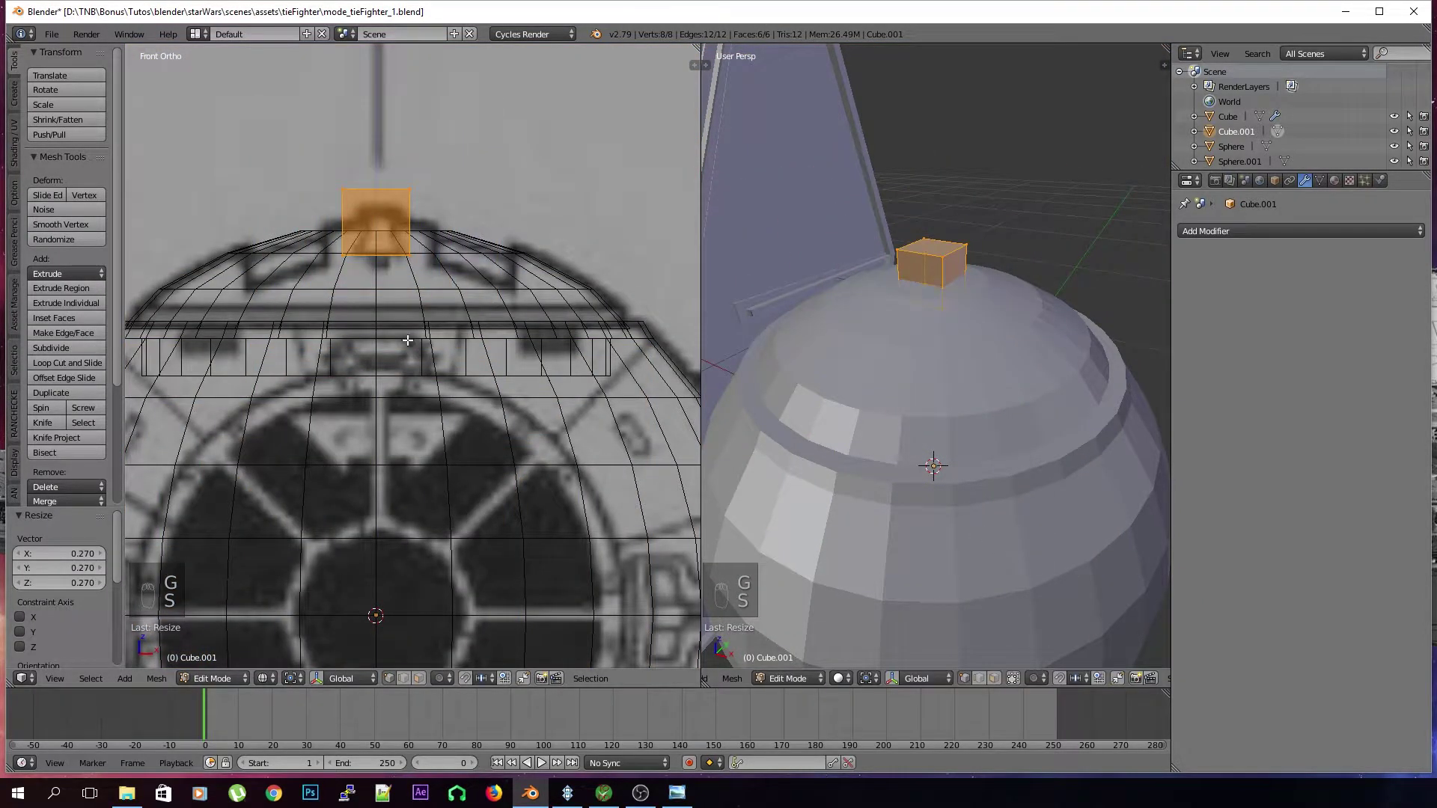
Move the cube about 0.135 along X over the blueprint's slanted hatch detail and scale it to about 1.33
{"action": "key", "text": "g"}
{"action": "right_click", "coordinate": [502, 359]}
{"action": "key", "text": "s"}
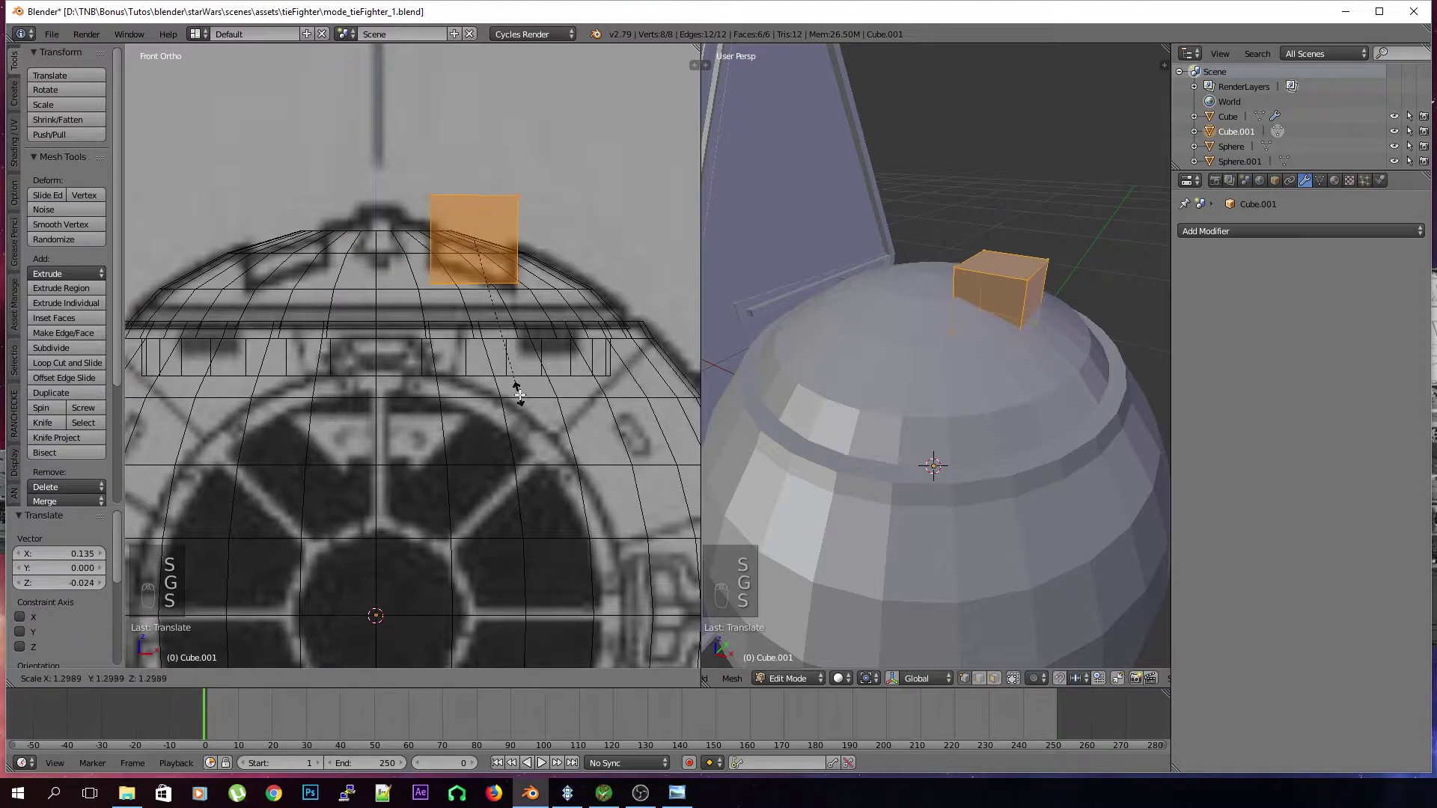
{"action": "left_click", "coordinate": [519, 378]}
{"action": "key", "text": "g"}
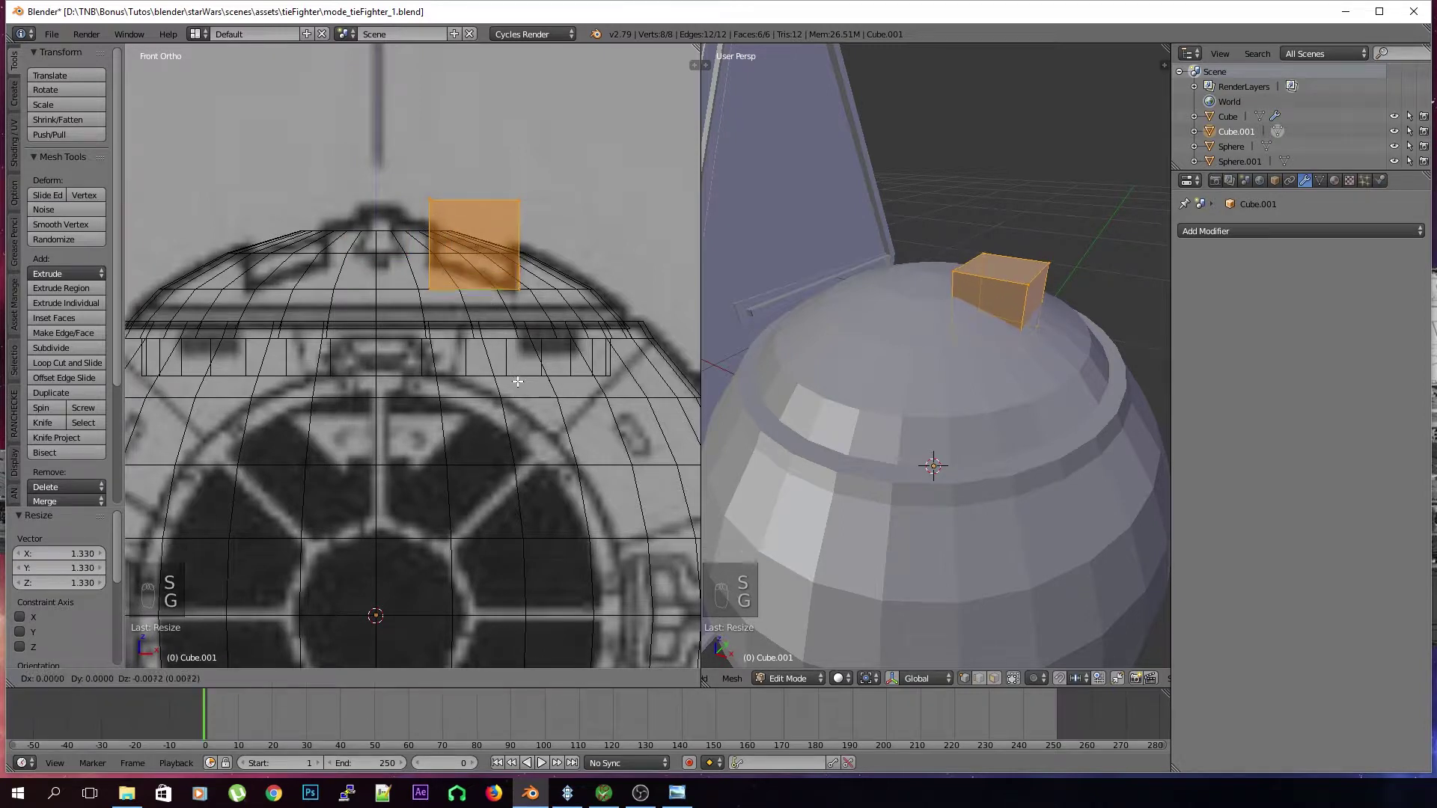
{"action": "left_click", "coordinate": [518, 377]}
Raise the cube's two lower inner vertices along Z so its underside follows the blueprint's slanted hatch detail
{"action": "right_click", "coordinate": [438, 303]}
{"action": "key", "text": "g"}
{"action": "key", "text": "g"}
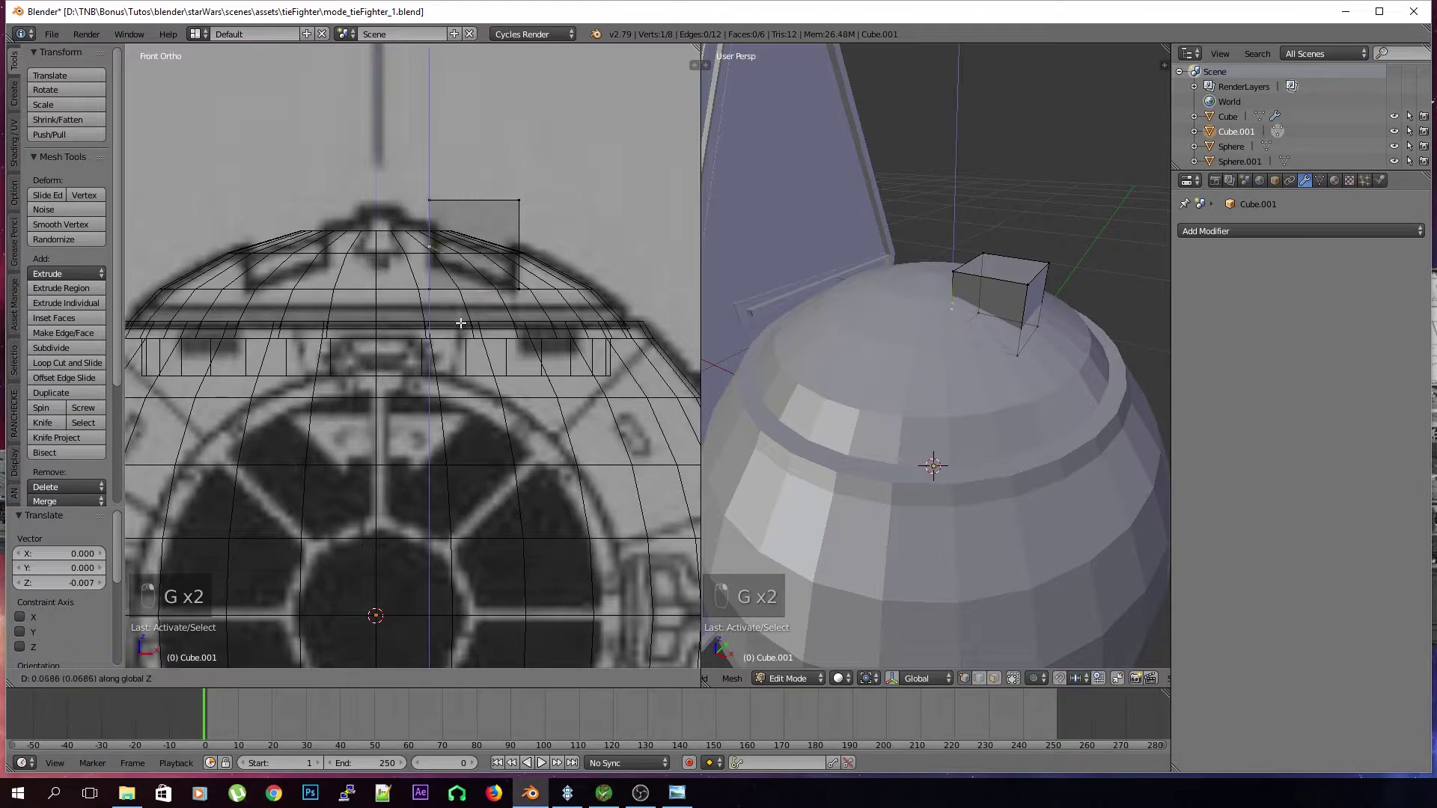
{"action": "left_click", "coordinate": [461, 326]}
{"action": "key", "text": "g"}
{"action": "left_click", "coordinate": [462, 336]}
{"action": "scroll", "coordinate": [469, 238], "scroll_direction": "up", "scroll_amount": 2}
{"action": "left_click", "coordinate": [458, 246]}
{"action": "key", "text": "g"}
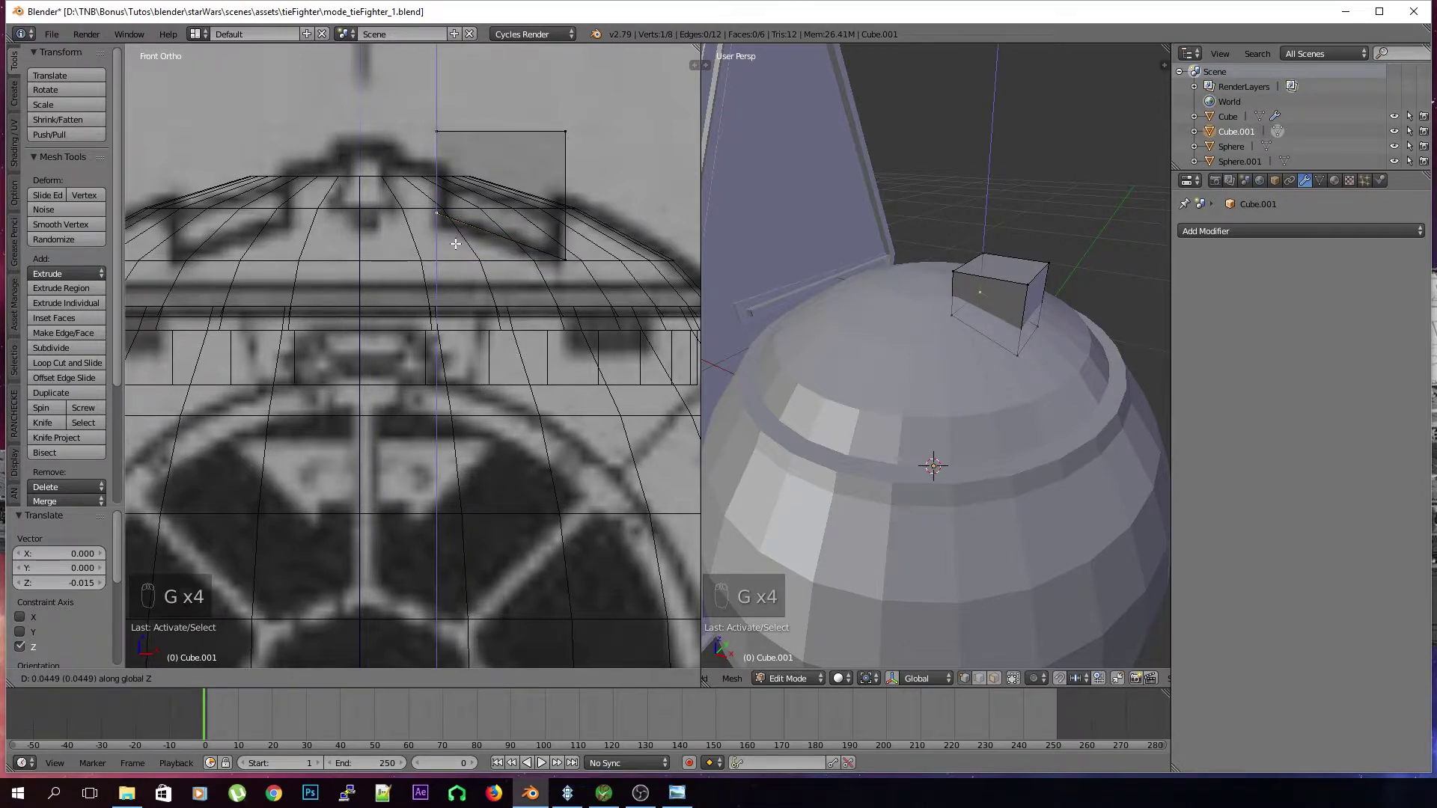
{"action": "left_click", "coordinate": [455, 244]}
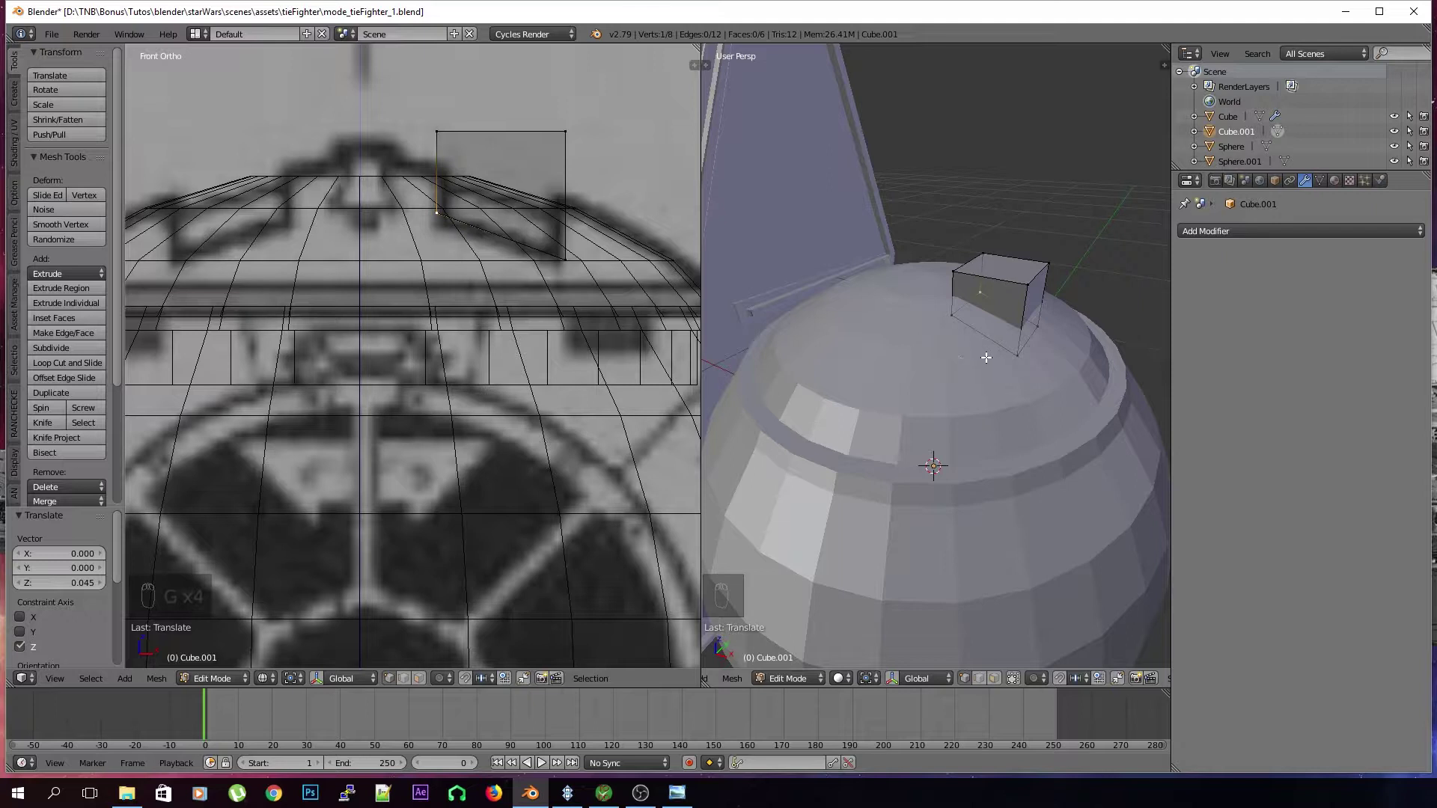
Select the whole block and stretch it along Y by a factor of about 6.73
{"action": "key", "text": "a"}
{"action": "key", "text": "a"}
{"action": "key", "text": "a"}
{"action": "key", "text": "a"}
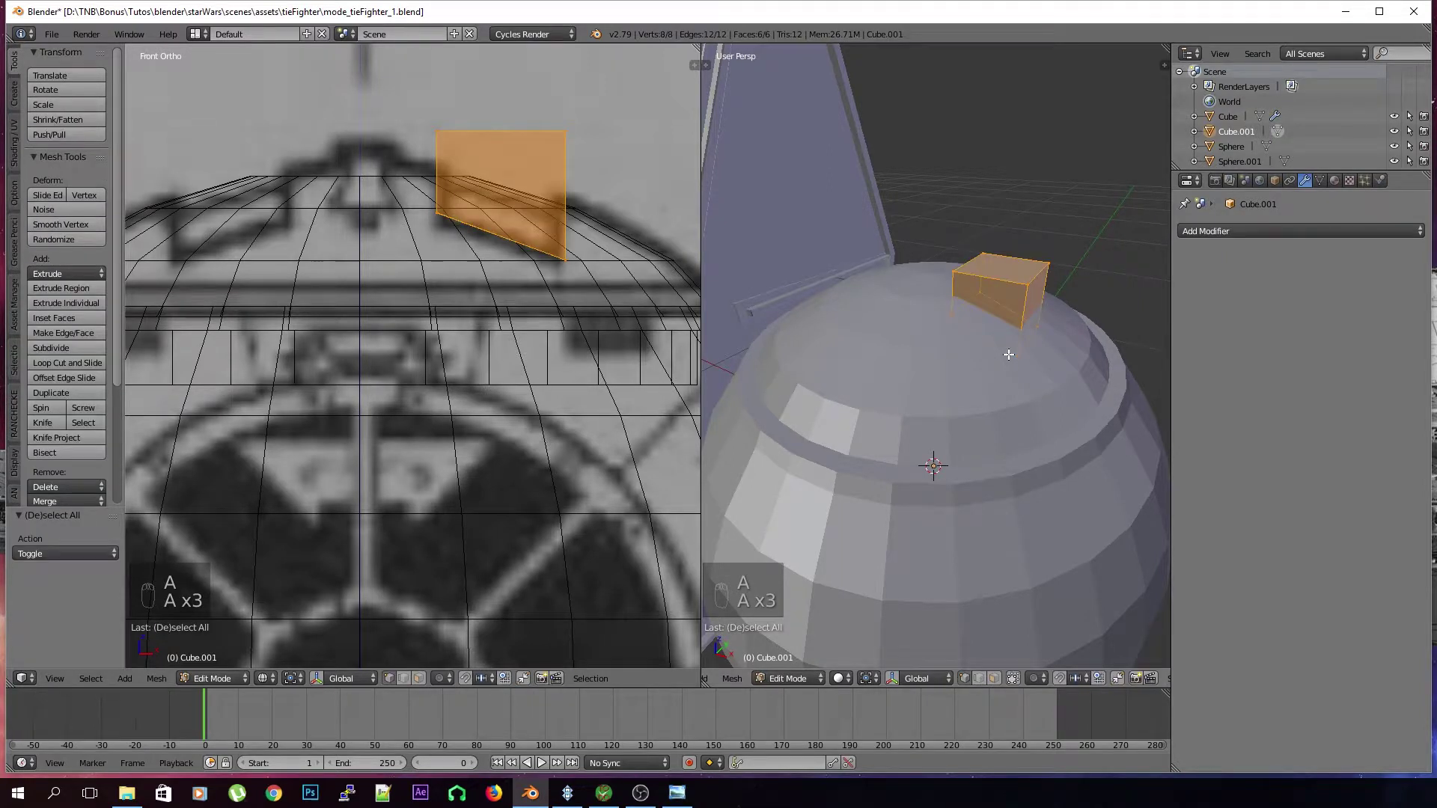
{"action": "key", "text": "s"}
{"action": "key", "text": "y"}
{"action": "left_click", "coordinate": [744, 555]}
Add three lengthwise loop cuts to the block and adjust their smoothness so its top and underside curve
{"action": "scroll", "coordinate": [958, 493], "scroll_direction": "down", "scroll_amount": 3}
{"action": "middle_click_drag", "start_coordinate": [957, 493], "coordinate": [868, 353]}
{"action": "scroll", "coordinate": [981, 340], "scroll_direction": "up", "scroll_amount": 3}
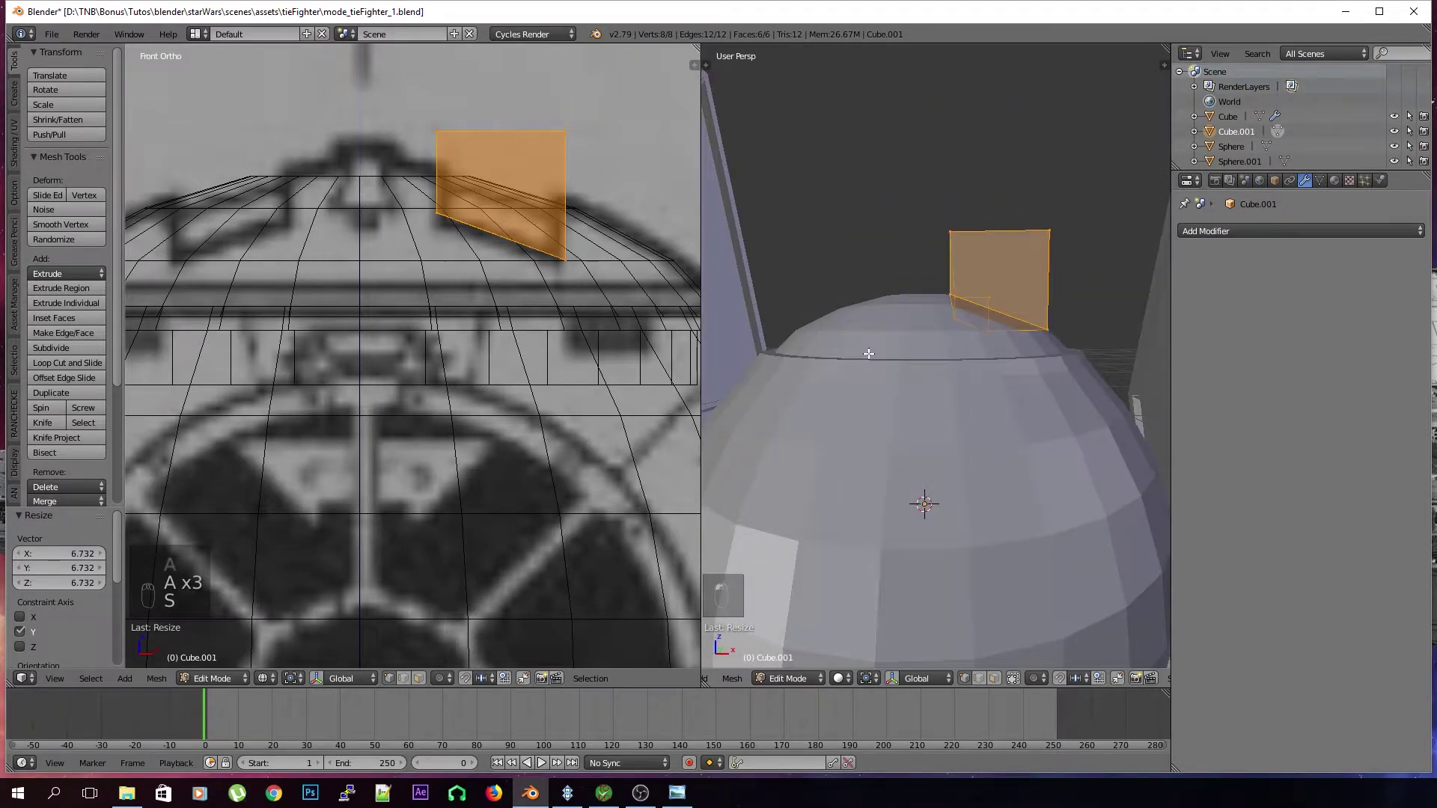
{"action": "key", "text": "ctrl+r"}
{"action": "scroll", "coordinate": [980, 313], "scroll_direction": "up", "scroll_amount": 1}
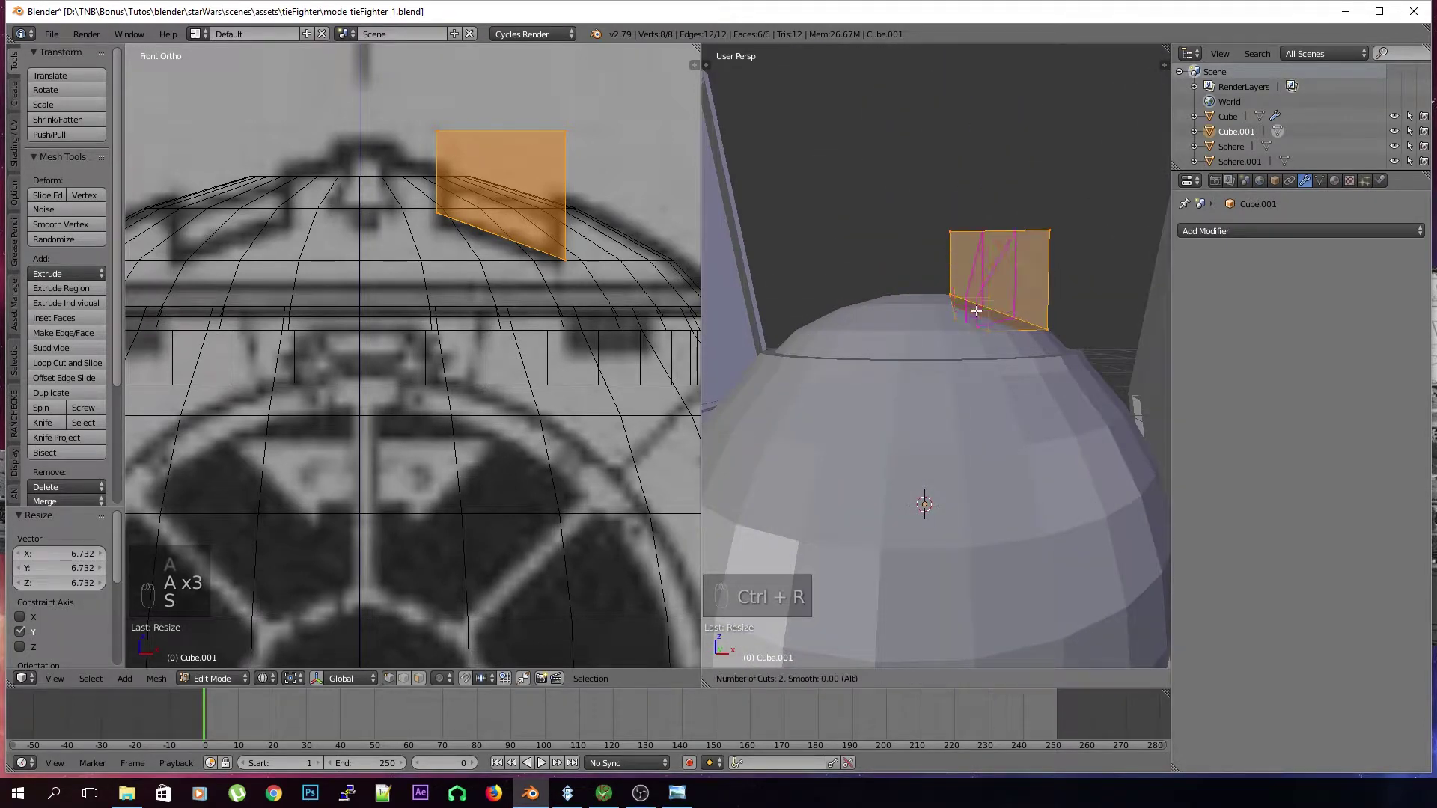
{"action": "scroll", "coordinate": [974, 309], "scroll_direction": "up", "scroll_amount": 1}
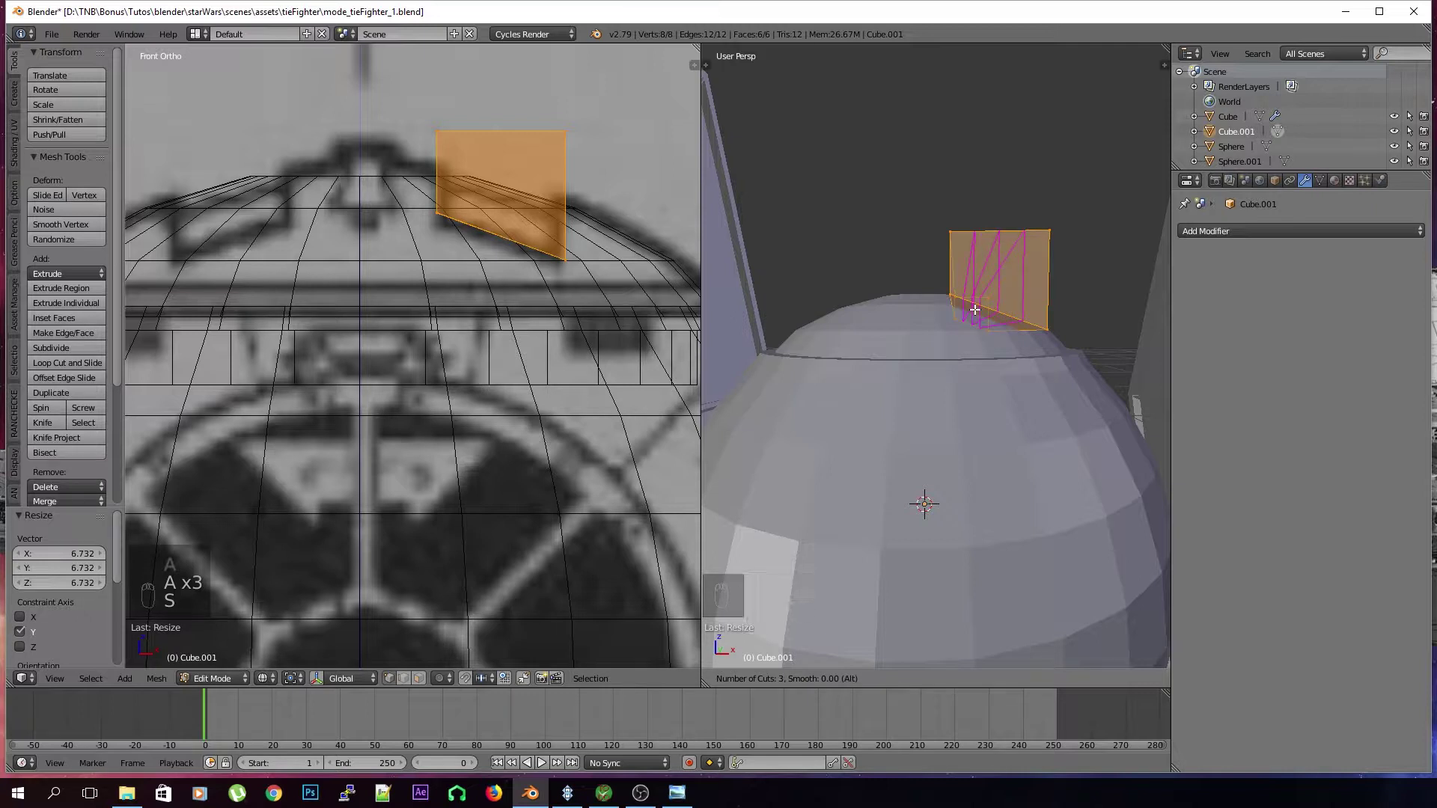
{"action": "left_click", "coordinate": [972, 314]}
{"action": "right_click", "coordinate": [971, 322]}
{"action": "mouse_move", "coordinate": [56, 605]}
{"action": "left_mouse_down"}
{"action": "mouse_move", "coordinate": [67, 604]}
{"action": "mouse_move", "coordinate": [38, 604]}
{"action": "mouse_move", "coordinate": [77, 605]}
{"action": "left_mouse_up"}
{"action": "key", "text": "a"}
{"action": "key", "text": "Tab"}
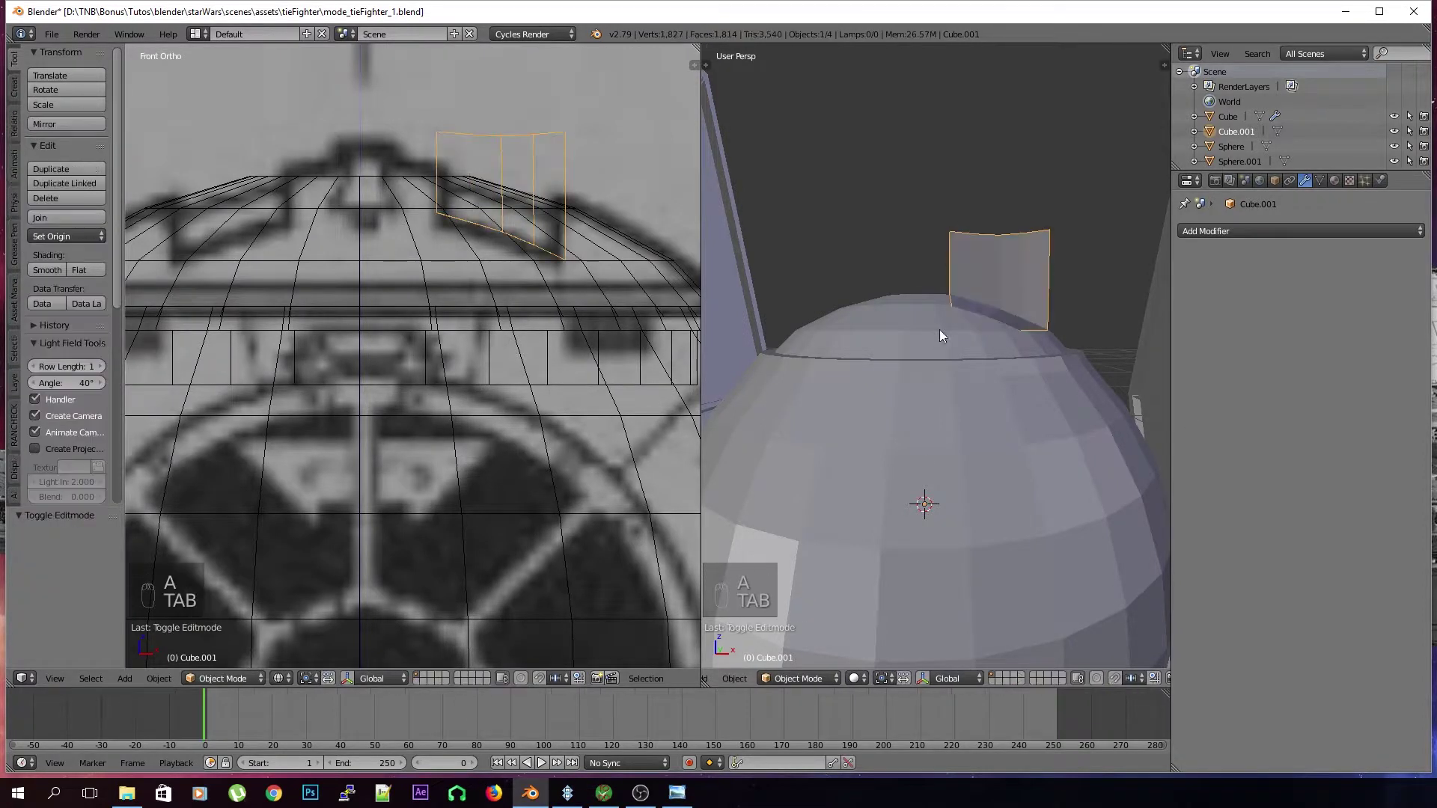
Move the block's inner side face about 0.009 along X and slightly down along Z to match the blueprint
{"action": "key", "text": "Tab"}
{"action": "middle_click_drag", "start_coordinate": [898, 599], "coordinate": [948, 627]}
{"action": "left_click", "coordinate": [994, 678]}
{"action": "right_click", "coordinate": [962, 314]}
{"action": "middle_click_drag", "start_coordinate": [949, 310], "coordinate": [907, 322]}
{"action": "right_click", "coordinate": [940, 292]}
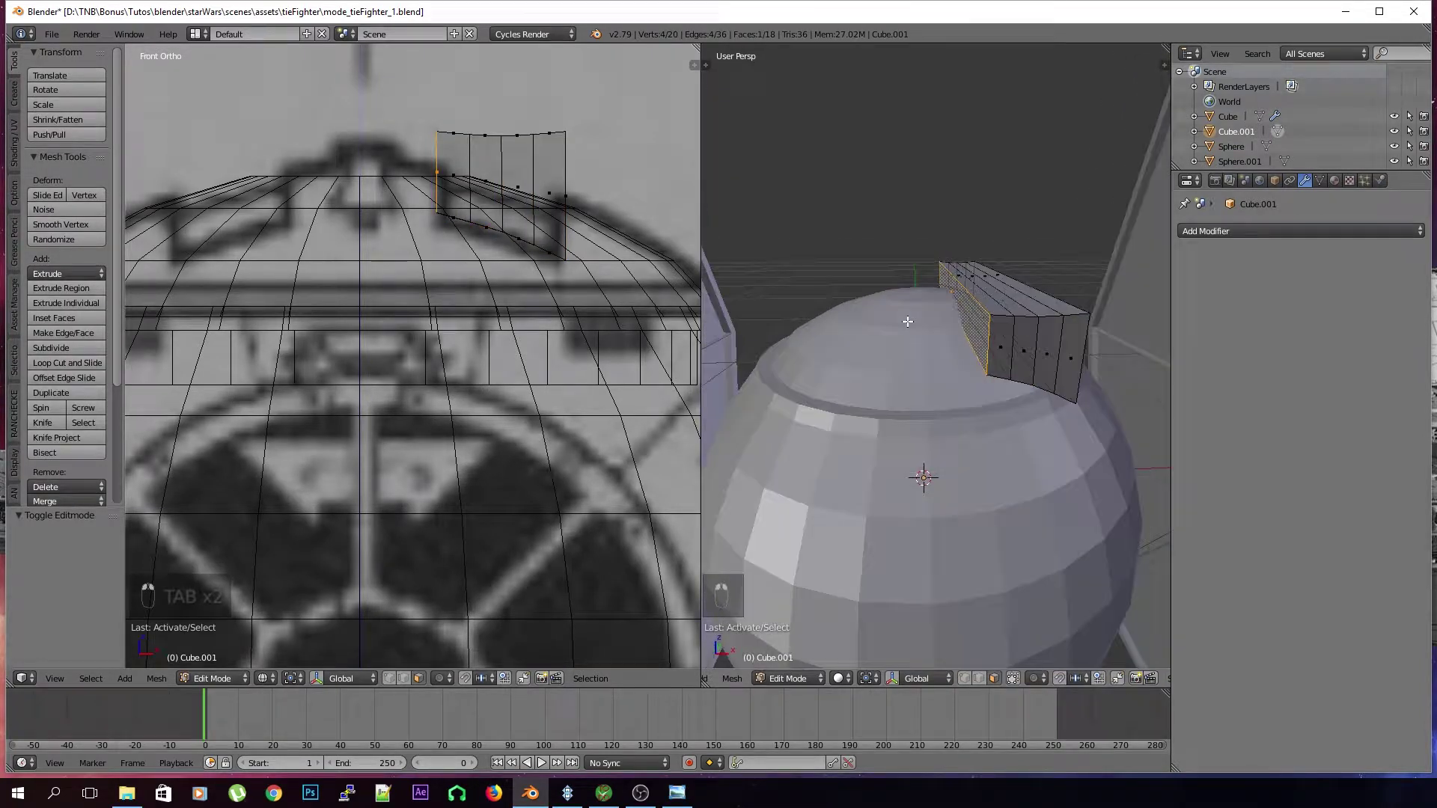
{"action": "key", "text": "g"}
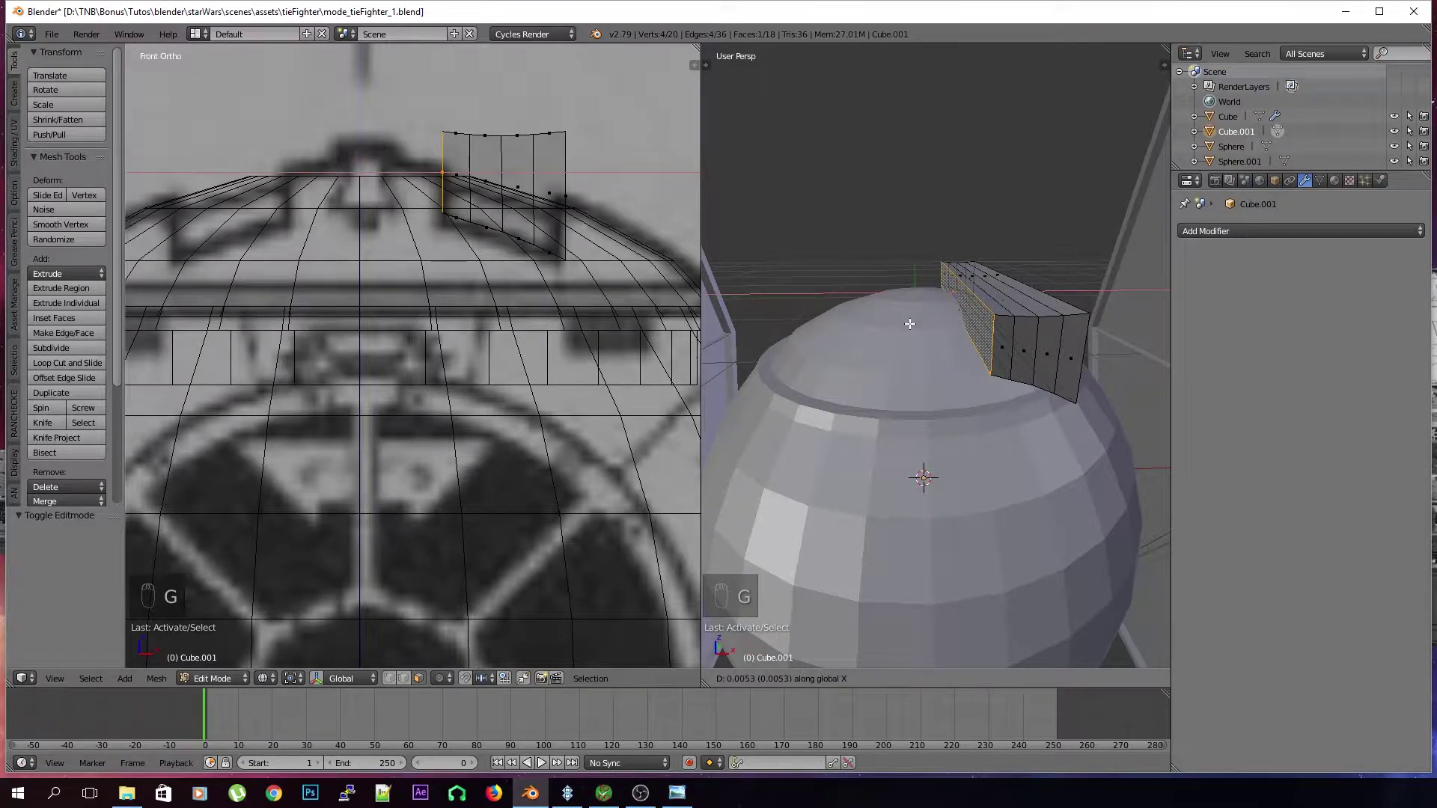
{"action": "left_click", "coordinate": [911, 324]}
{"action": "key", "text": "g"}
{"action": "key", "text": "z"}
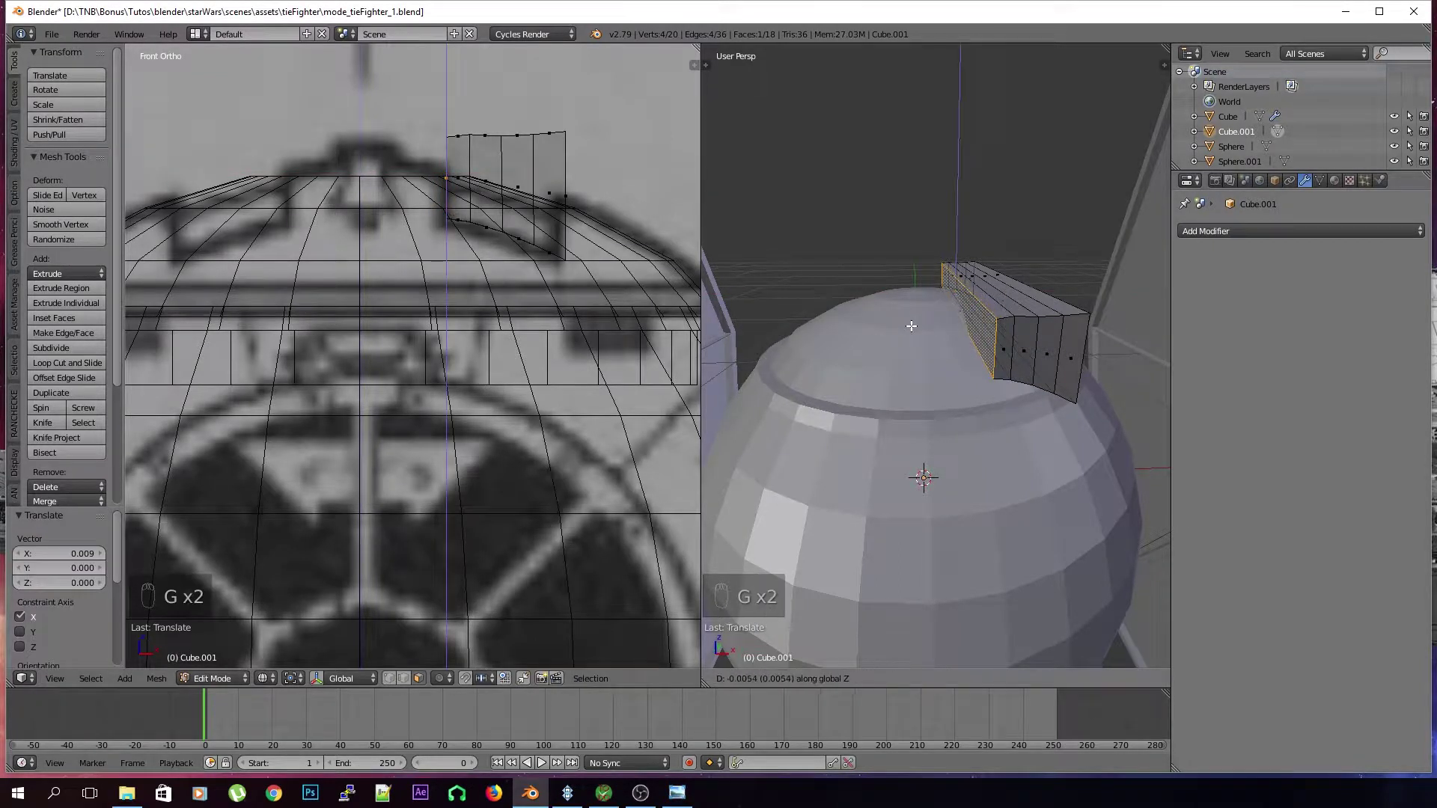
{"action": "left_click", "coordinate": [912, 325]}
{"action": "key", "text": "a"}
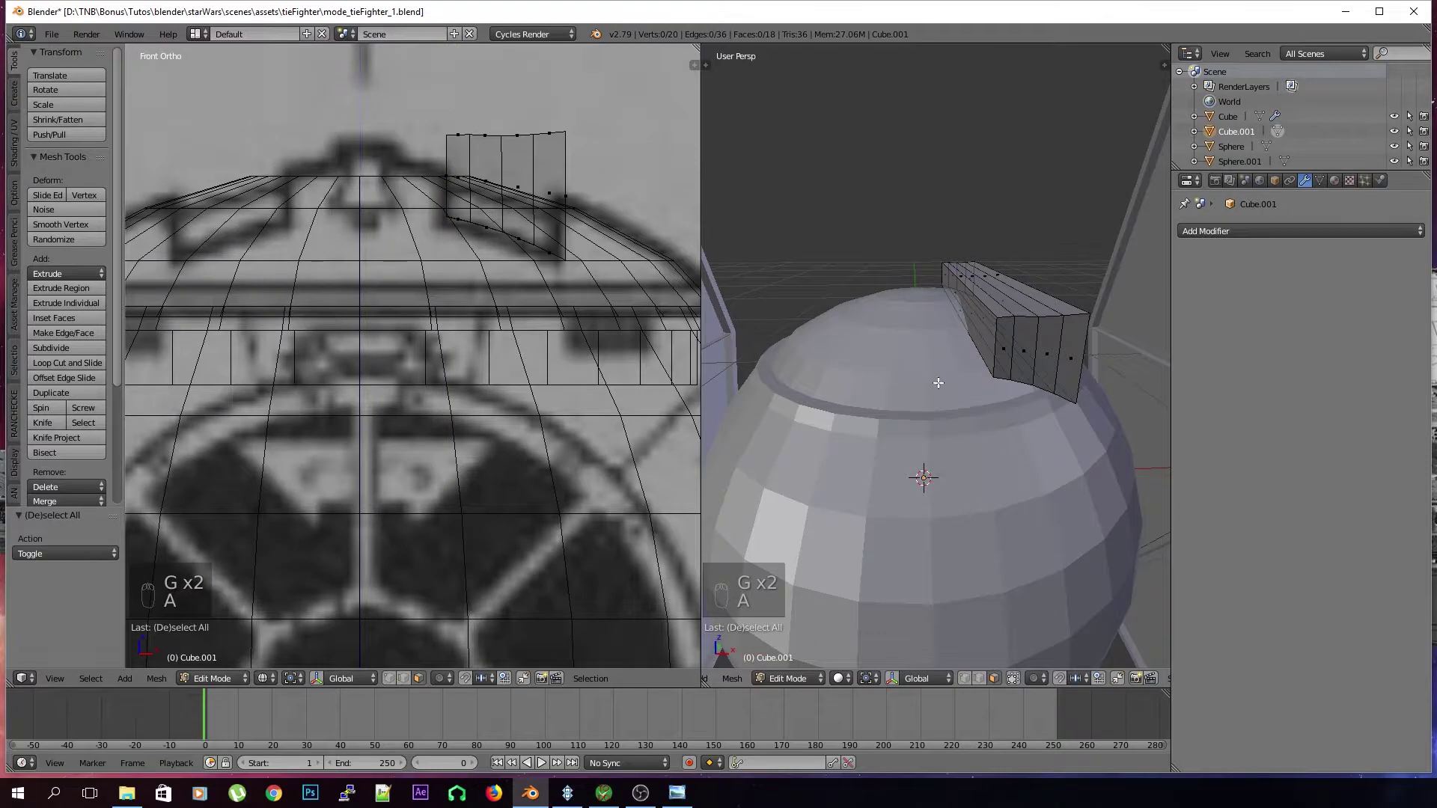
Add a Mirror modifier along X to the block and apply it to get a matching block on the opposite side
{"action": "key", "text": "Tab"}
{"action": "left_click", "coordinate": [1230, 234]}
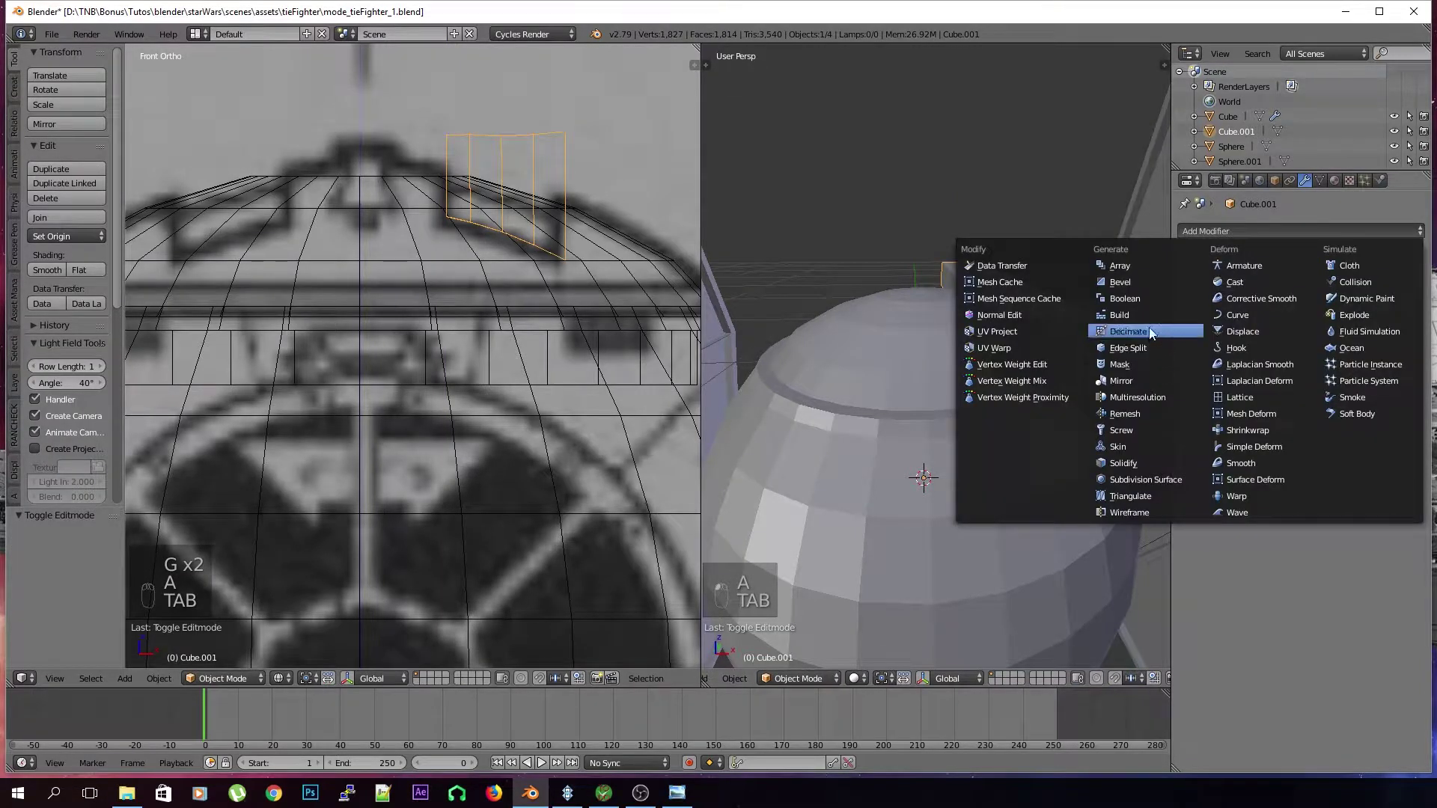
{"action": "left_click", "coordinate": [1152, 378]}
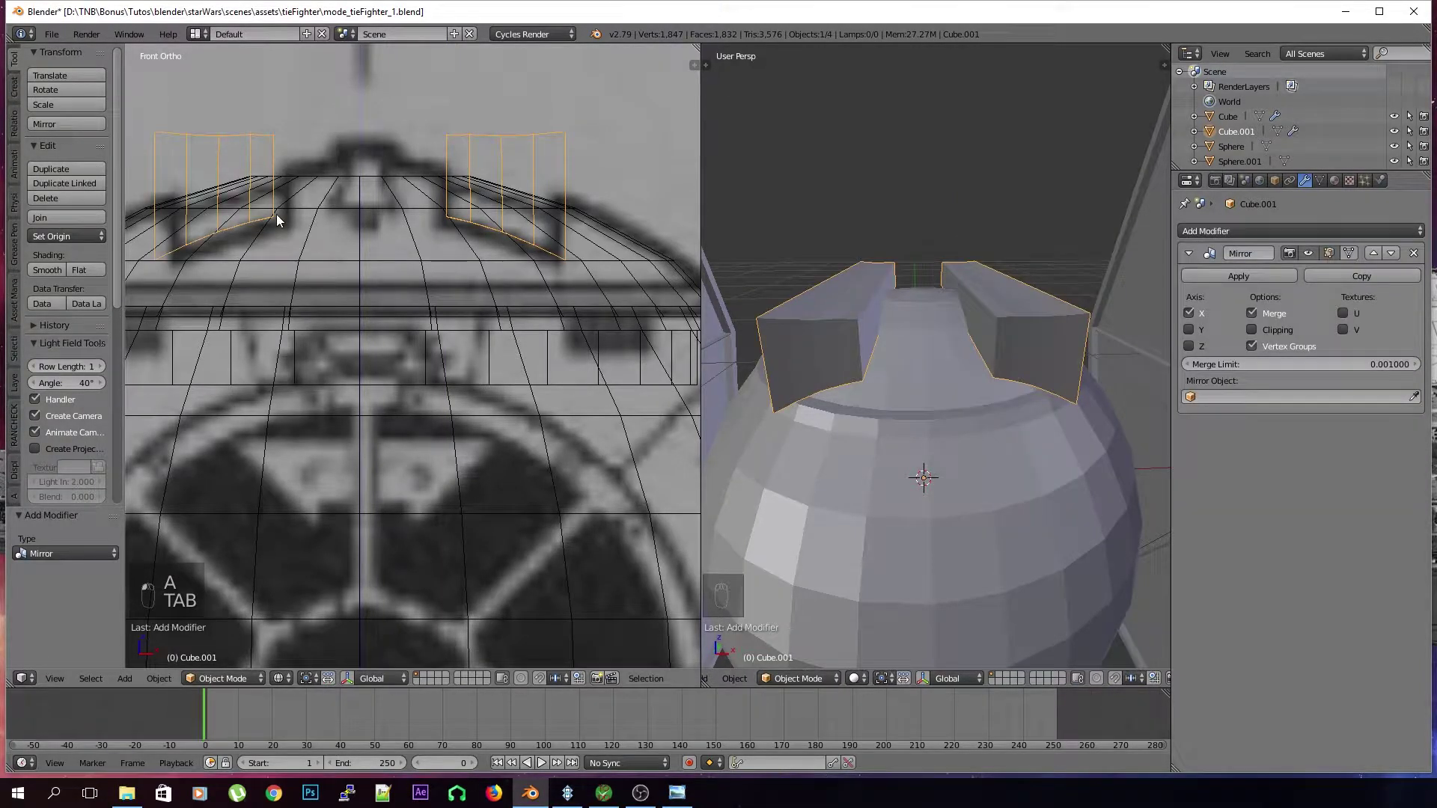
{"action": "left_click", "coordinate": [1250, 280]}
{"action": "scroll", "coordinate": [989, 362], "scroll_direction": "up", "scroll_amount": 3}
{"action": "scroll", "coordinate": [981, 318], "scroll_direction": "down", "scroll_amount": 4}
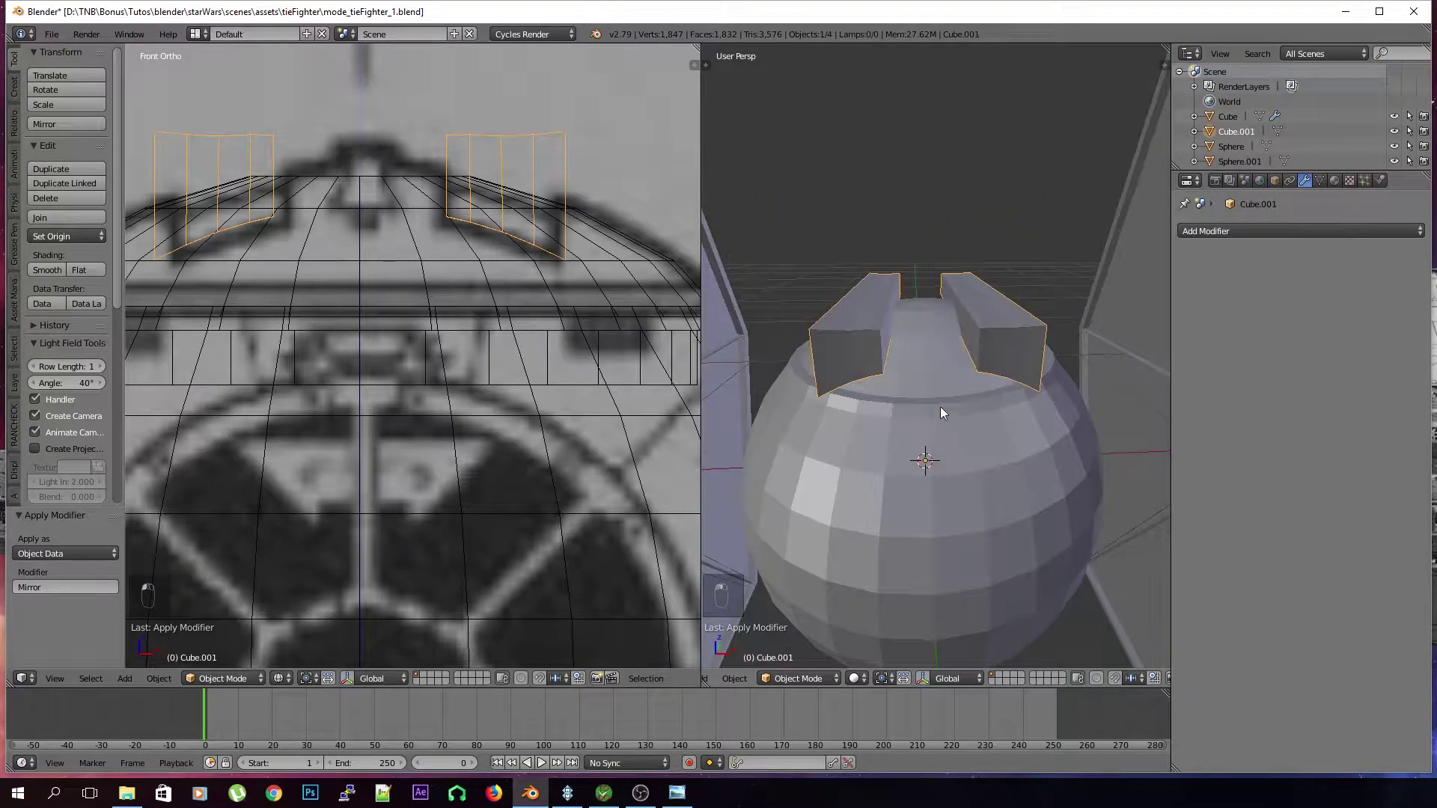
Select the hatch dome's bottom edge loop and fill the open underside with a single face
{"action": "right_click", "coordinate": [955, 472]}
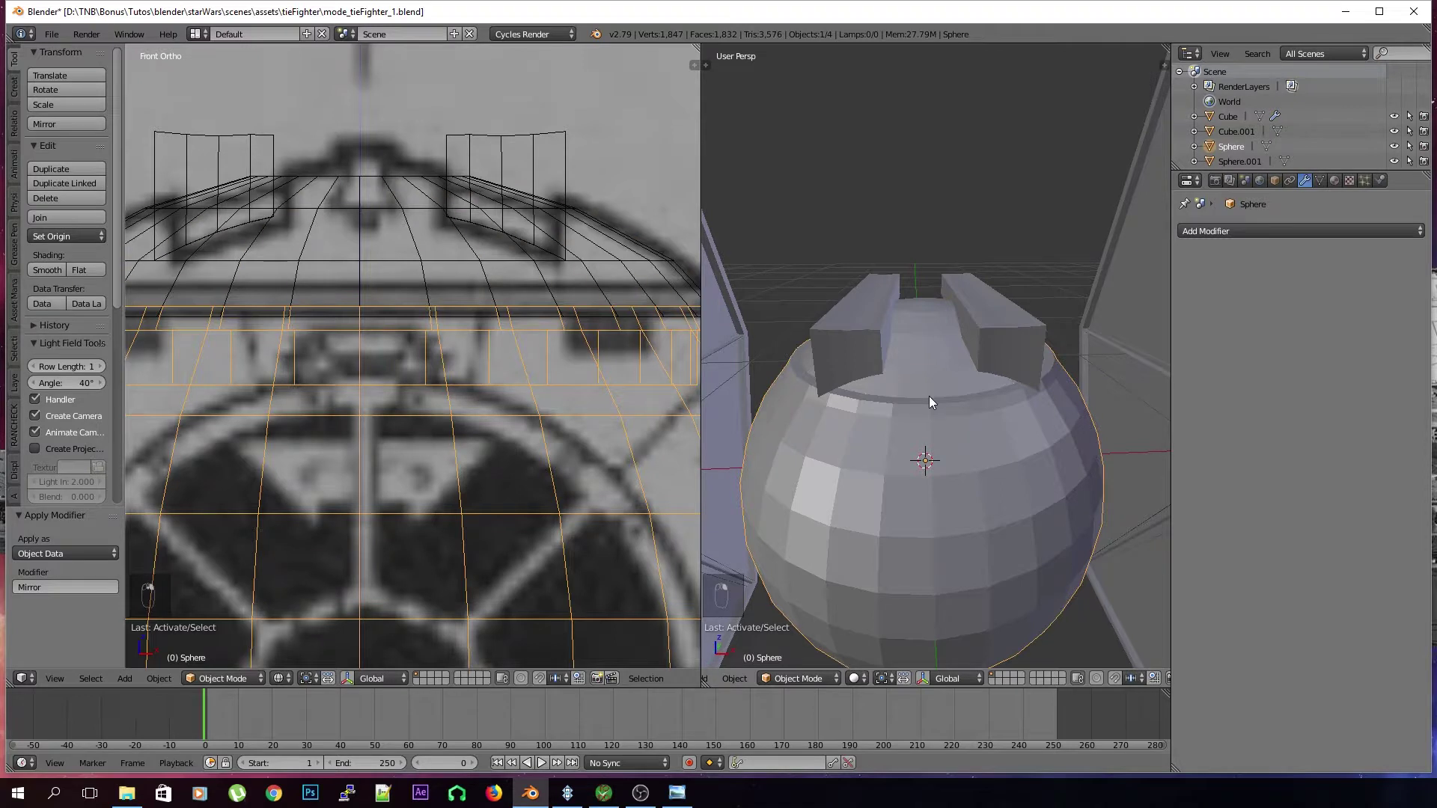
{"action": "right_click", "coordinate": [930, 362]}
{"action": "middle_click_drag", "start_coordinate": [961, 356], "coordinate": [959, 341]}
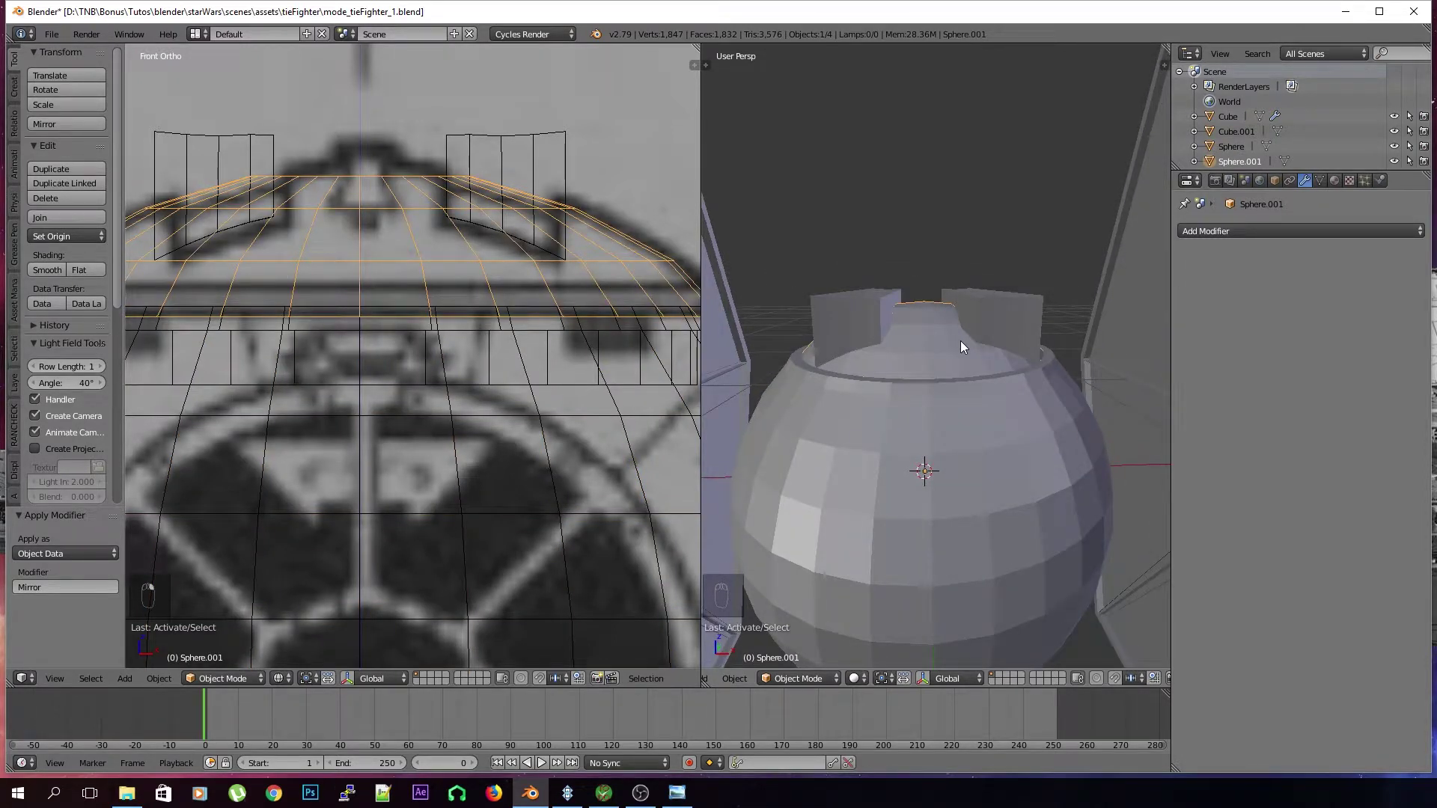
{"action": "key", "text": "z"}
{"action": "mouse_move", "coordinate": [941, 384]}
{"action": "middle_mouse_down"}
{"action": "mouse_move", "coordinate": [944, 424]}
{"action": "mouse_move", "coordinate": [920, 397]}
{"action": "mouse_move", "coordinate": [930, 385]}
{"action": "middle_mouse_up"}
{"action": "key", "text": "Tab"}
{"action": "key", "text": "z"}
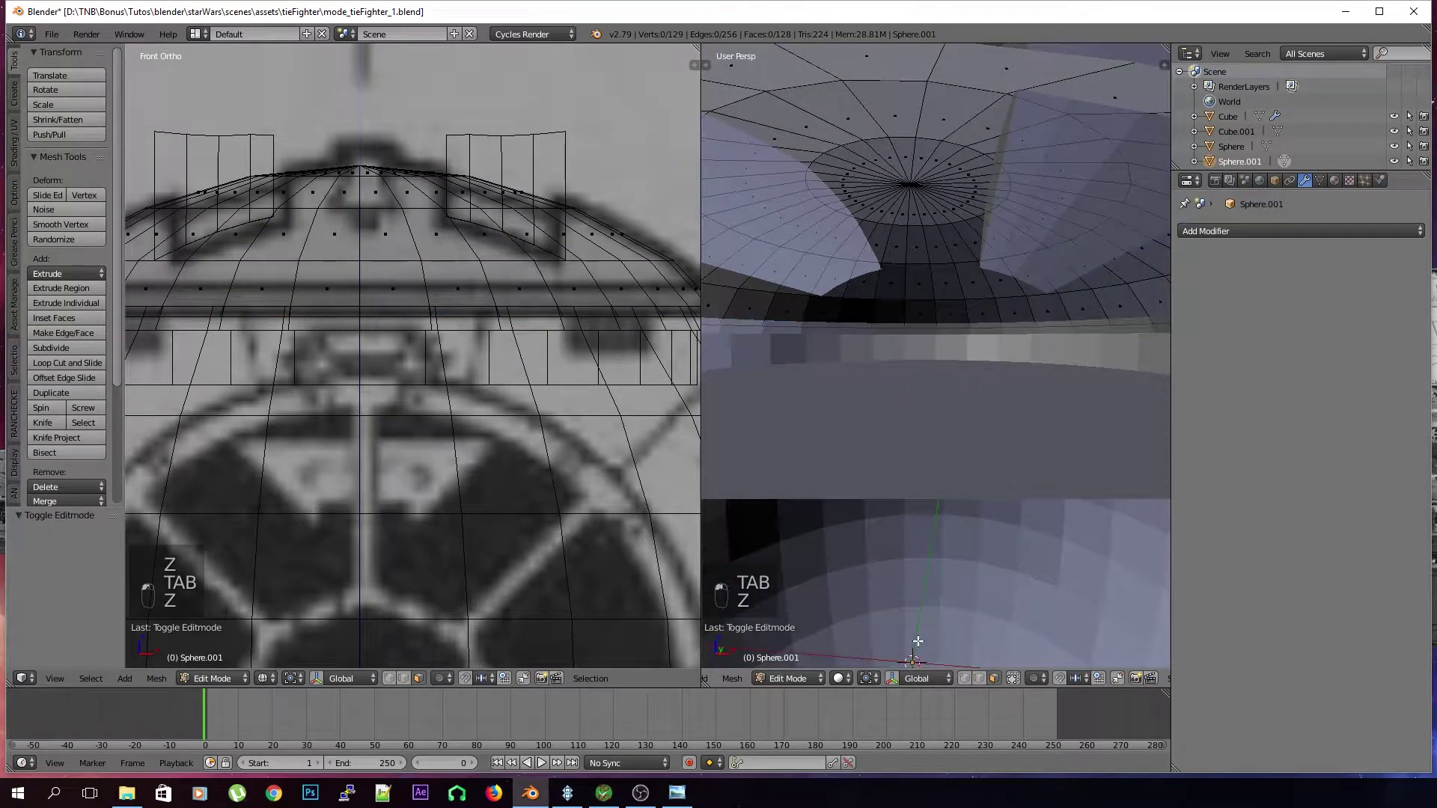
{"action": "right_click", "coordinate": [960, 331], "text": "alt"}
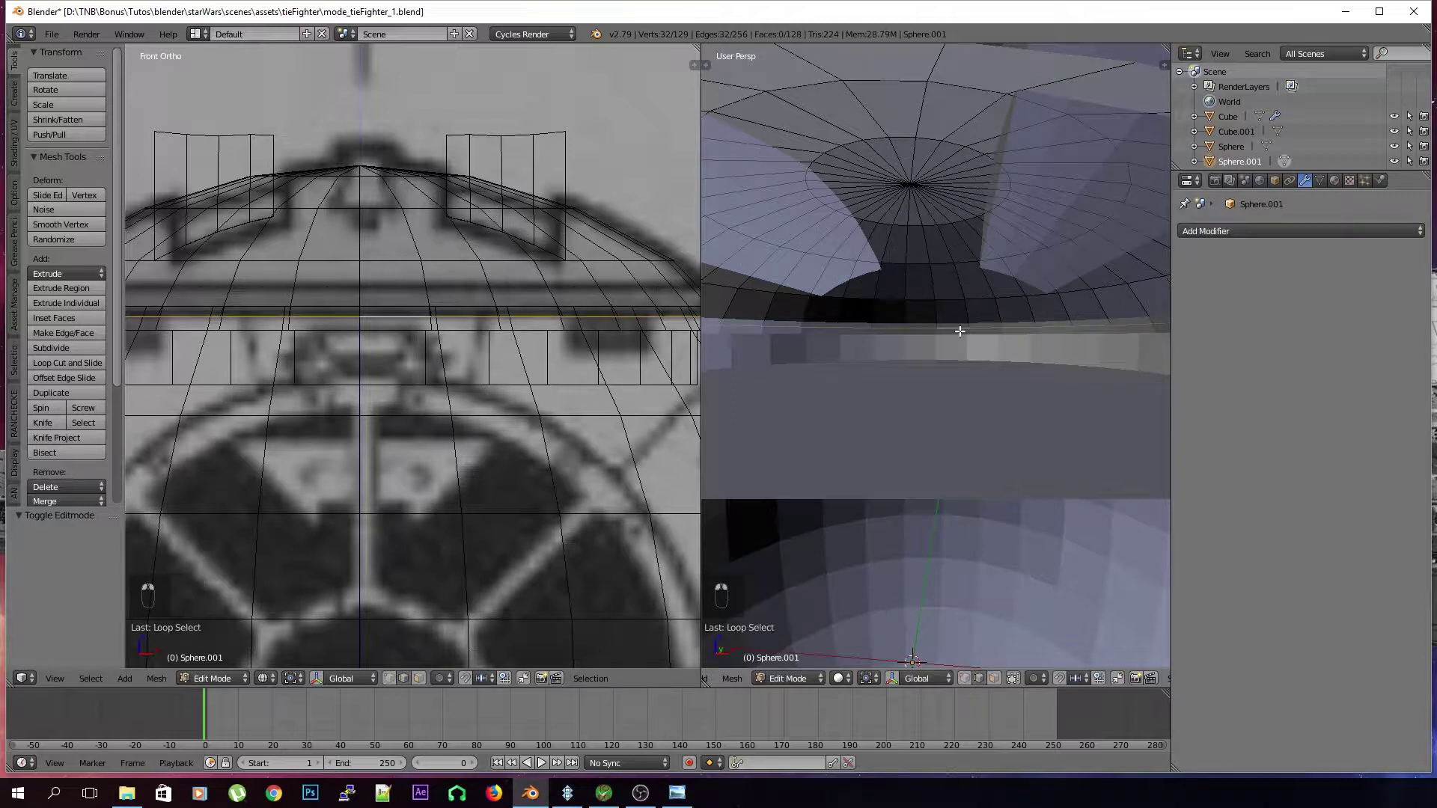
{"action": "key", "text": "f"}
{"action": "key", "text": "a"}
{"action": "middle_click_drag", "start_coordinate": [961, 331], "coordinate": [963, 357]}
{"action": "key", "text": "z"}
{"action": "key", "text": "z"}
{"action": "key", "text": "Tab"}
{"action": "scroll", "coordinate": [932, 487], "scroll_direction": "down", "scroll_amount": 6}
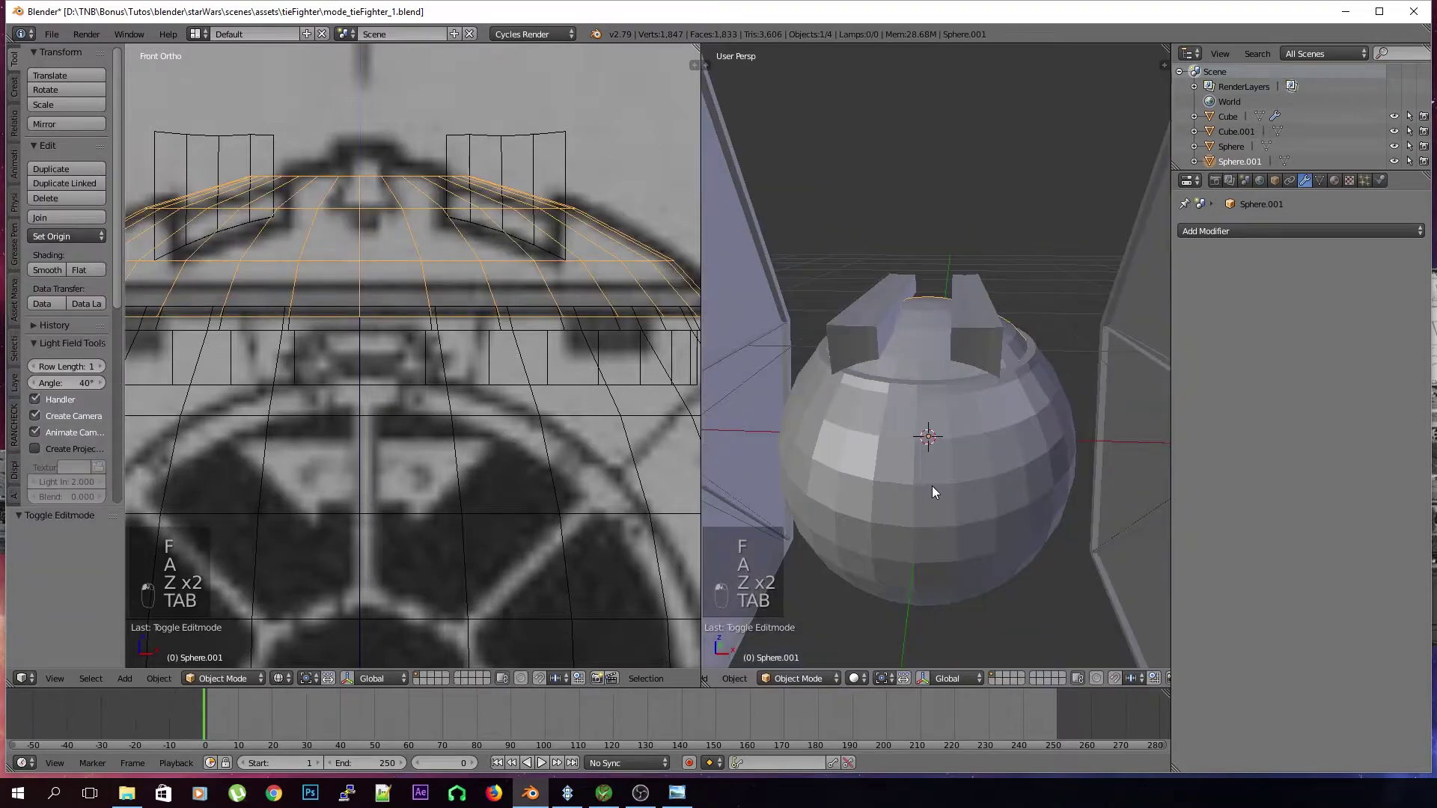
Hide the cockpit sphere so the hatch dome's underside is exposed
{"action": "right_click", "coordinate": [932, 477]}
{"action": "key", "text": "h"}
{"action": "scroll", "coordinate": [932, 479], "scroll_direction": "up", "scroll_amount": 6}
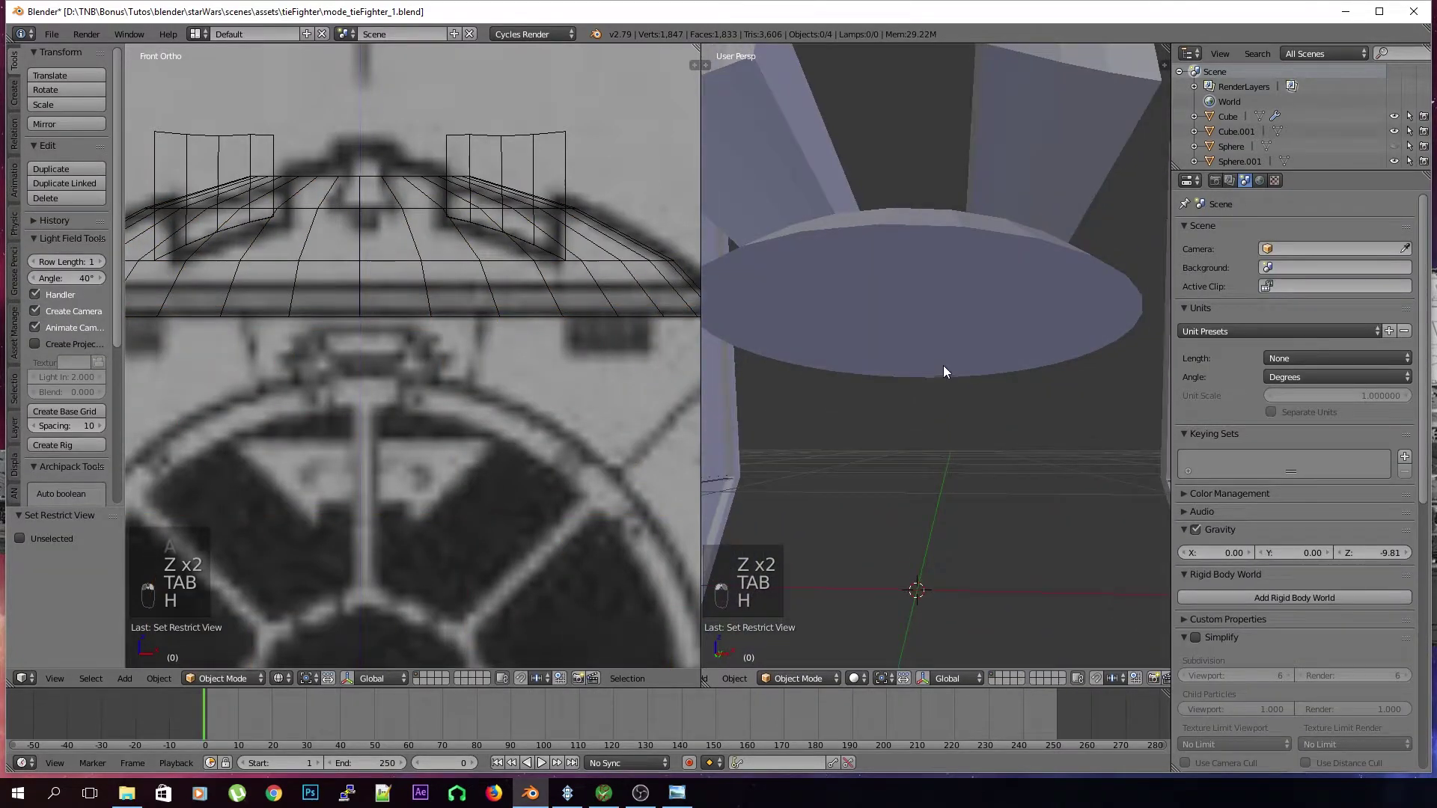
Add a Boolean modifier to the hatch dome, leaving its operation on Intersect
{"action": "right_click", "coordinate": [910, 351]}
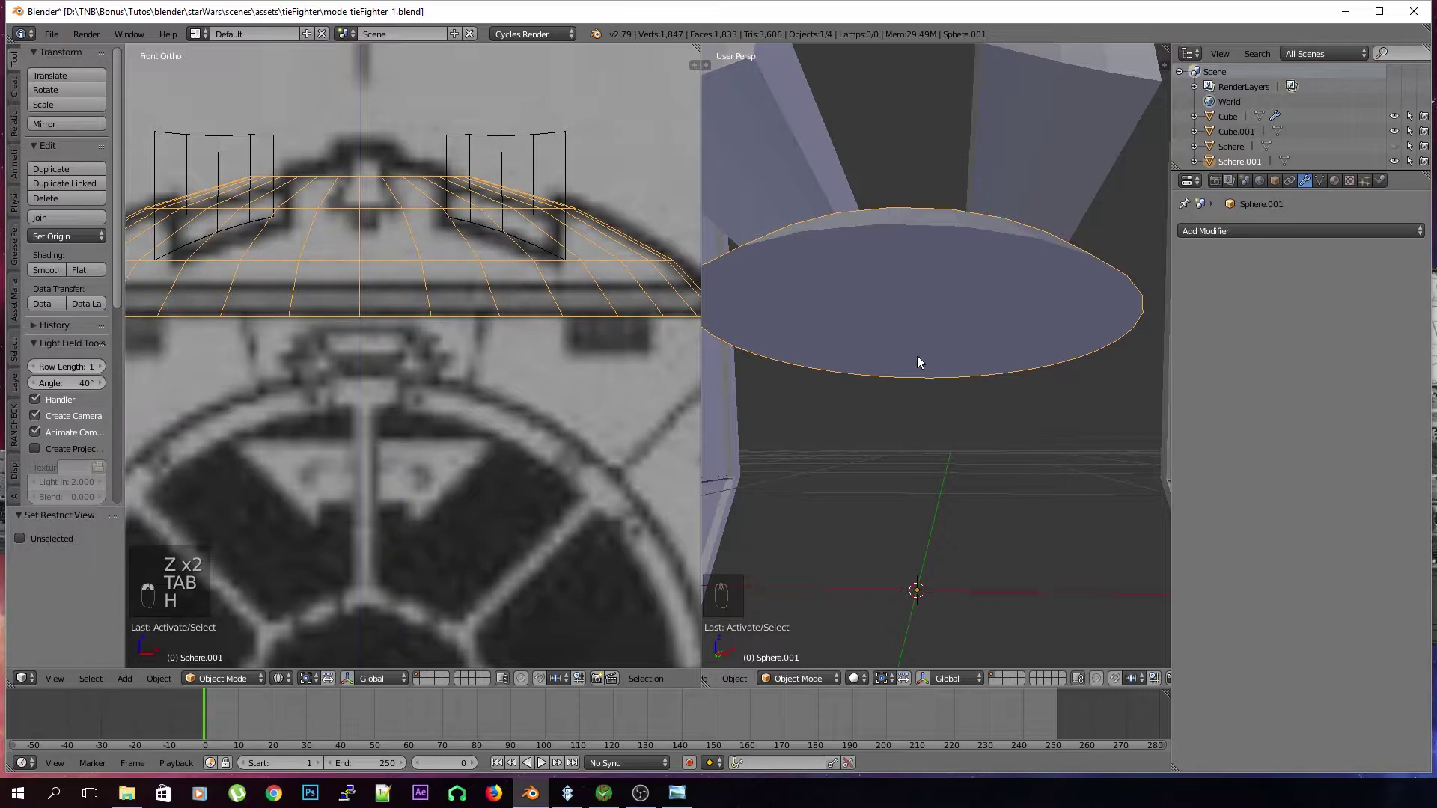
{"action": "left_click", "coordinate": [1212, 236]}
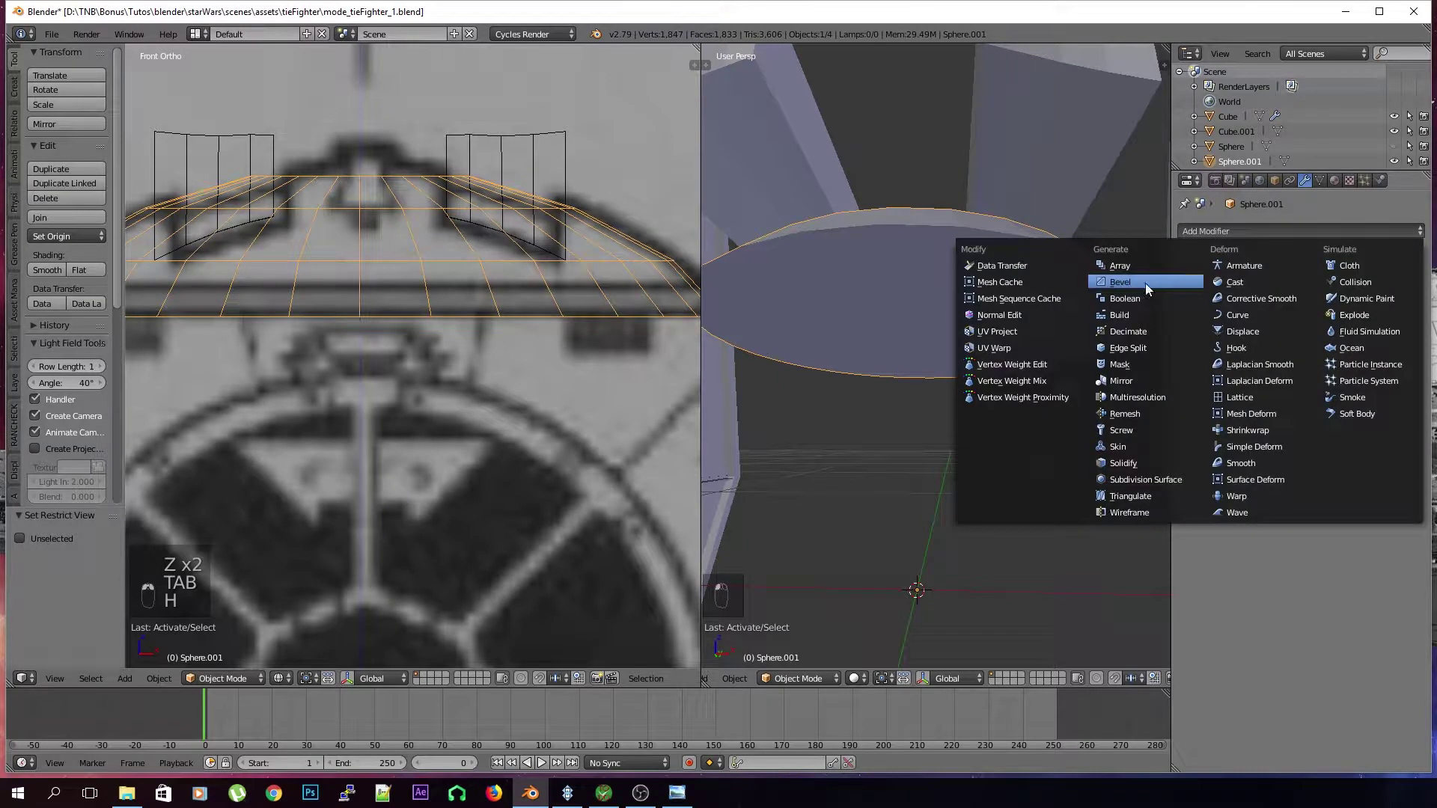
{"action": "left_click", "coordinate": [1125, 298]}
{"action": "middle_click_drag", "start_coordinate": [1020, 293], "coordinate": [1206, 331]}
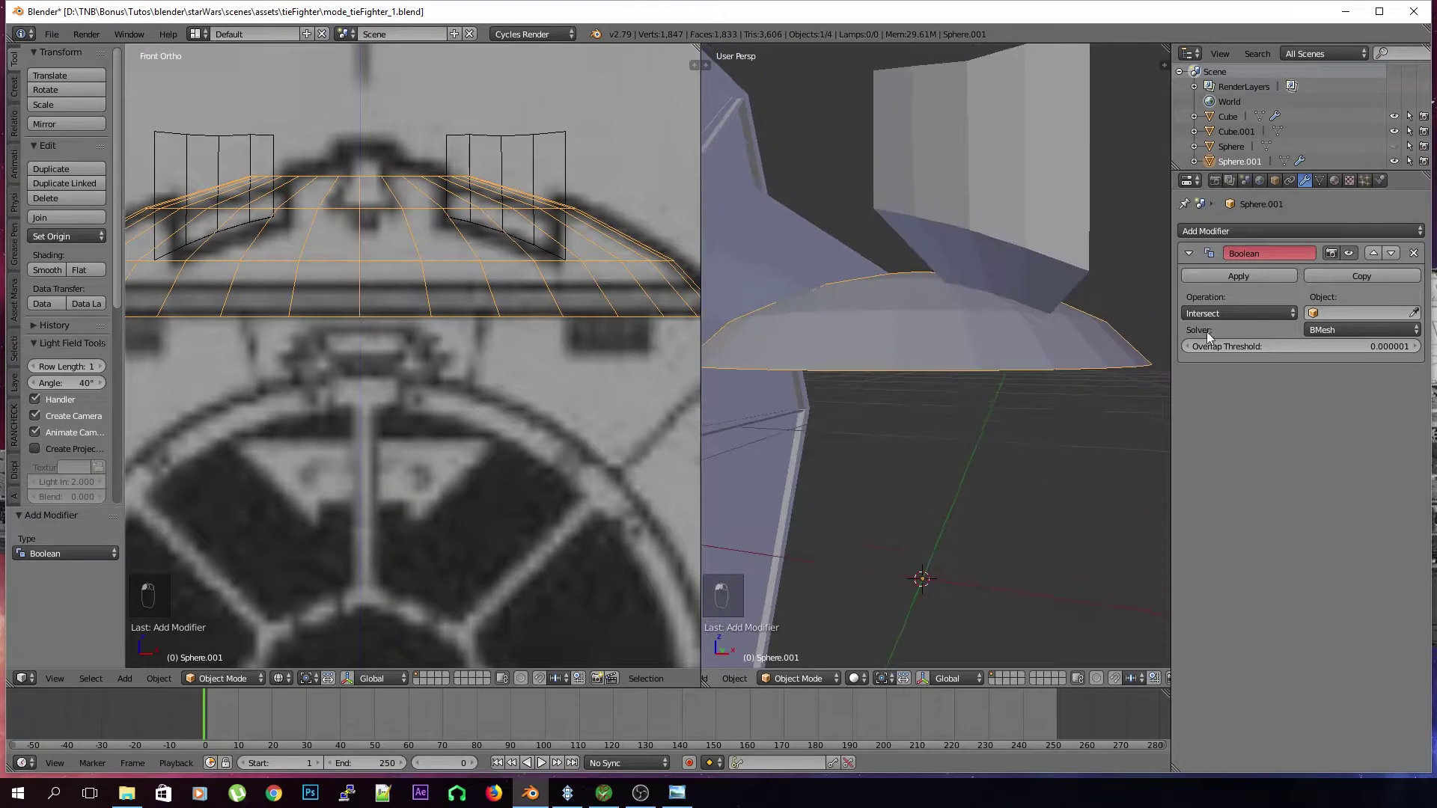
{"action": "left_click", "coordinate": [1231, 314]}
{"action": "left_click", "coordinate": [1280, 262]}
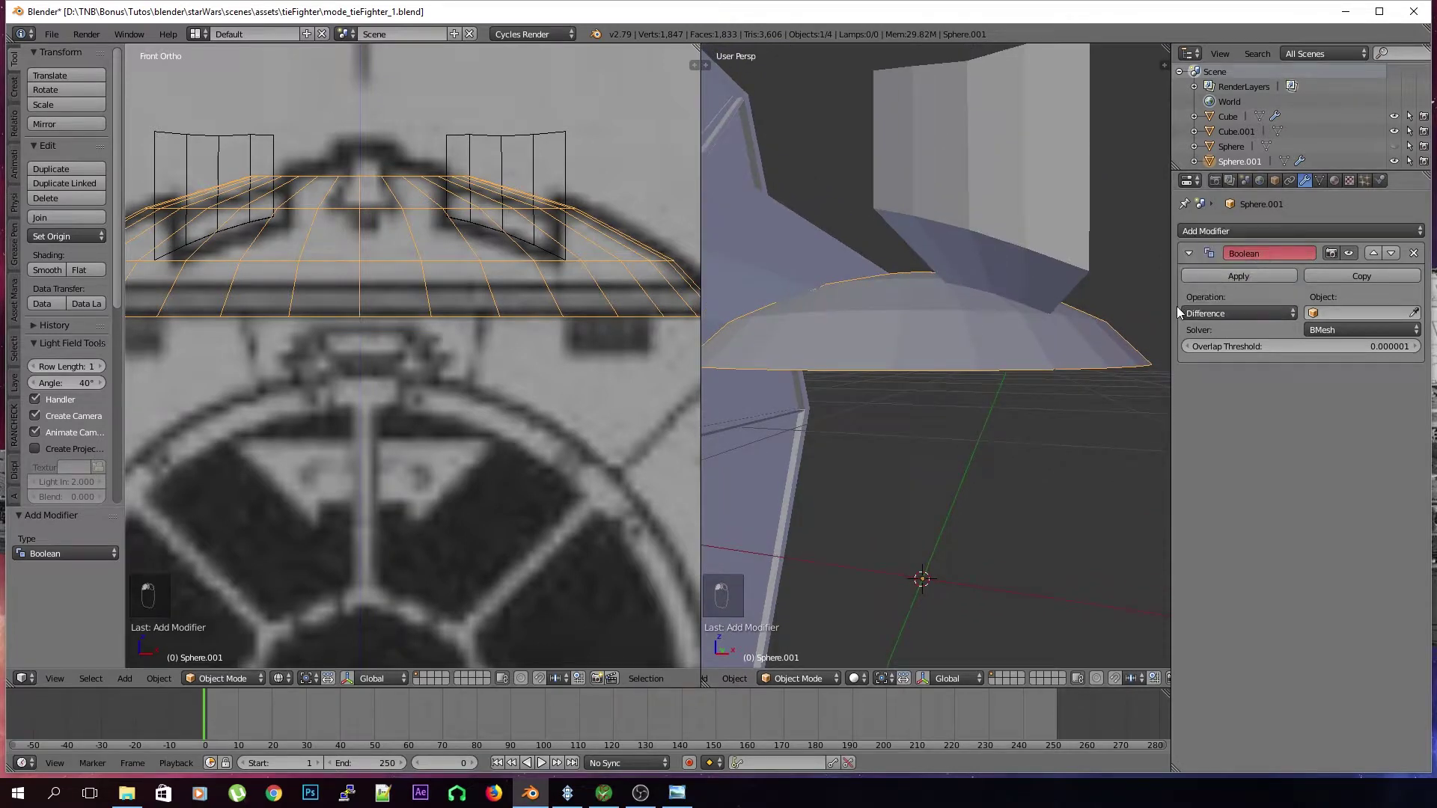
{"action": "left_click", "coordinate": [1218, 312]}
{"action": "left_click", "coordinate": [1275, 274]}
Assign the mirrored blocks, Cube.001, as the Boolean's object and set the operation to Difference
{"action": "middle_click_drag", "start_coordinate": [981, 369], "coordinate": [1025, 361]}
{"action": "left_click", "coordinate": [1339, 313]}
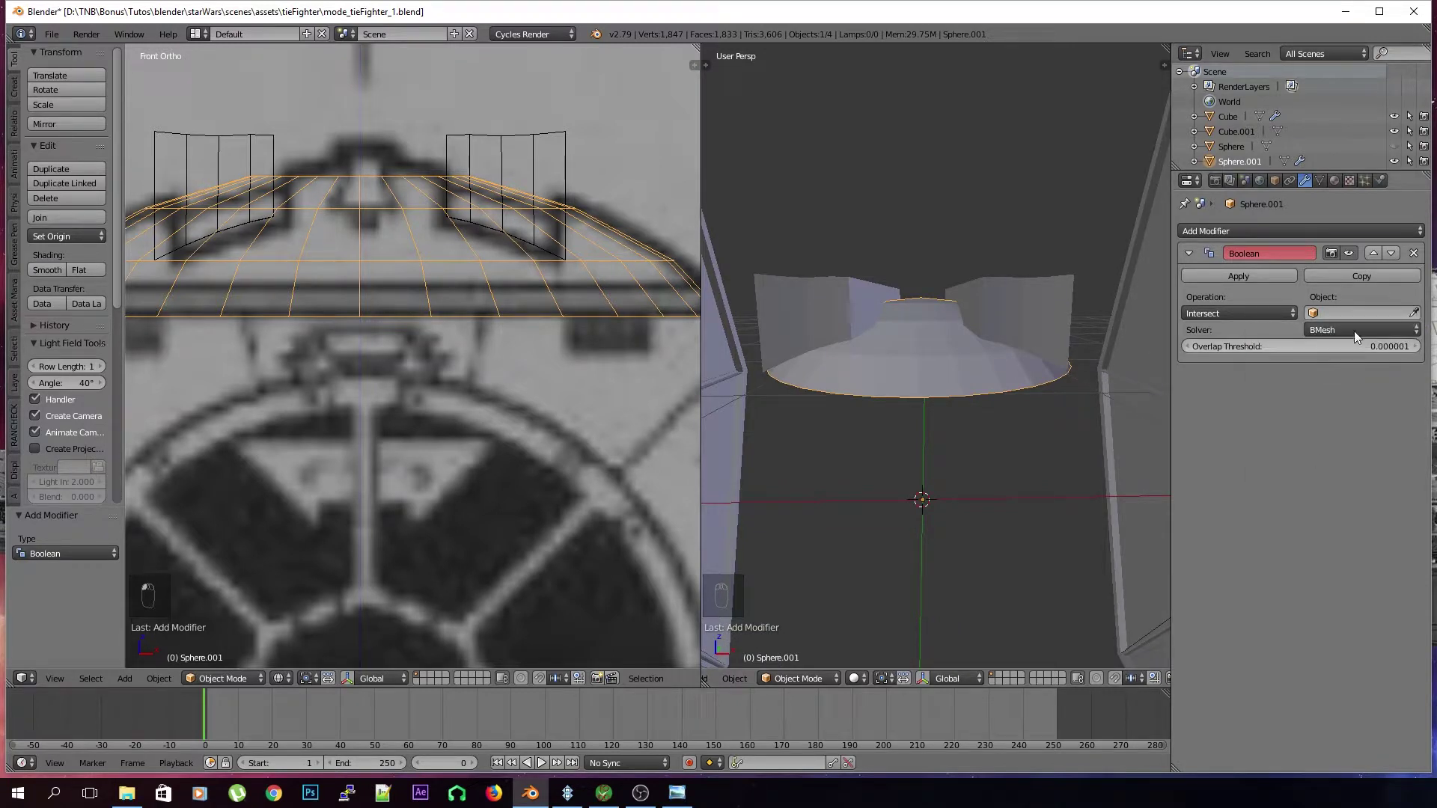
{"action": "left_click", "coordinate": [1413, 313]}
{"action": "left_click", "coordinate": [1065, 281]}
{"action": "middle_click_drag", "start_coordinate": [1058, 285], "coordinate": [949, 299]}
{"action": "left_click", "coordinate": [1253, 313]}
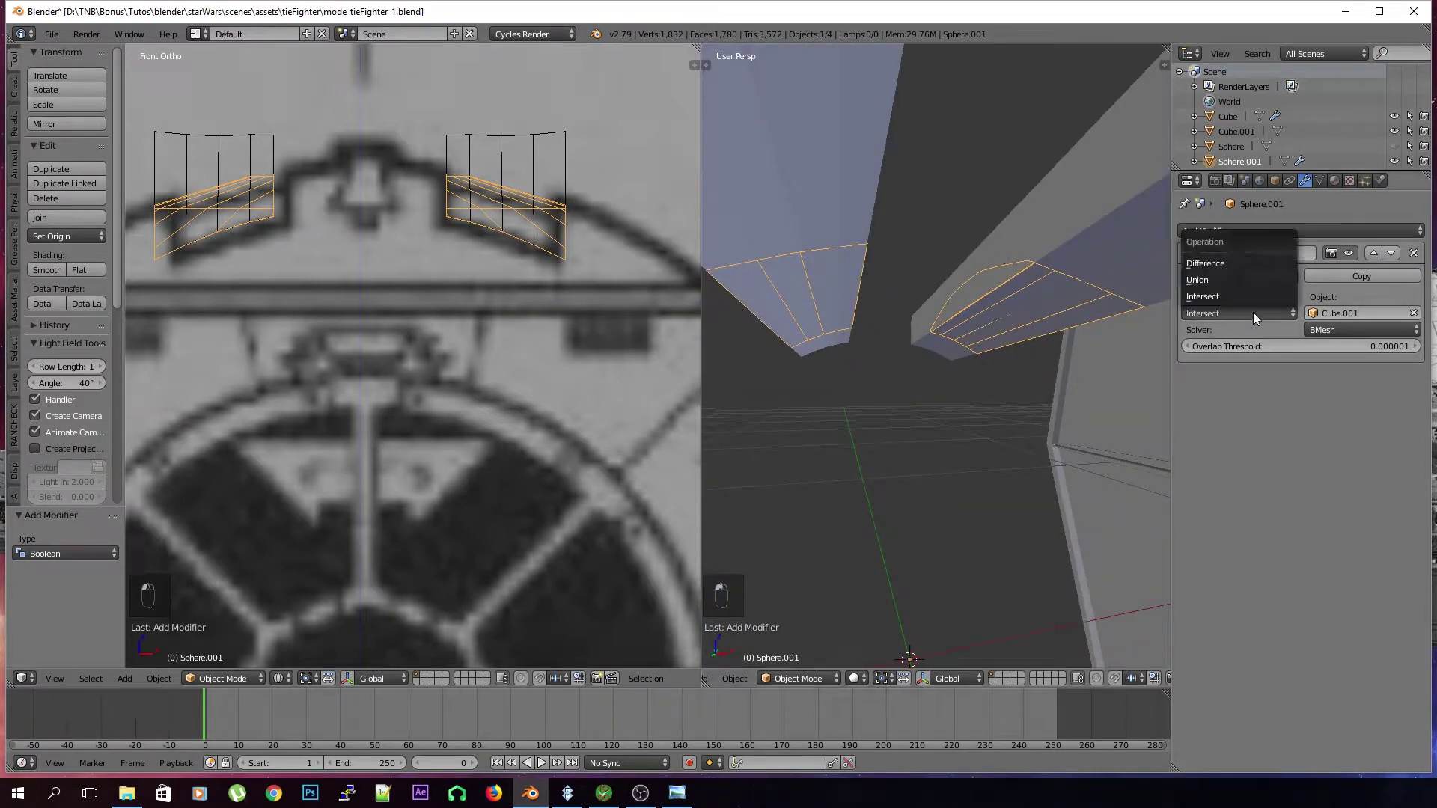
{"action": "left_click", "coordinate": [1241, 263]}
Hide the mirrored cutting blocks and check the grooves in the hatch dome
{"action": "middle_click_drag", "start_coordinate": [1123, 296], "coordinate": [959, 452]}
{"action": "right_click", "coordinate": [972, 308]}
{"action": "key", "text": "h"}
{"action": "key", "text": "Tab"}
{"action": "scroll", "coordinate": [1021, 398], "scroll_direction": "up", "scroll_amount": 5}
{"action": "key", "text": "Tab"}
{"action": "scroll", "coordinate": [960, 434], "scroll_direction": "down", "scroll_amount": 4}
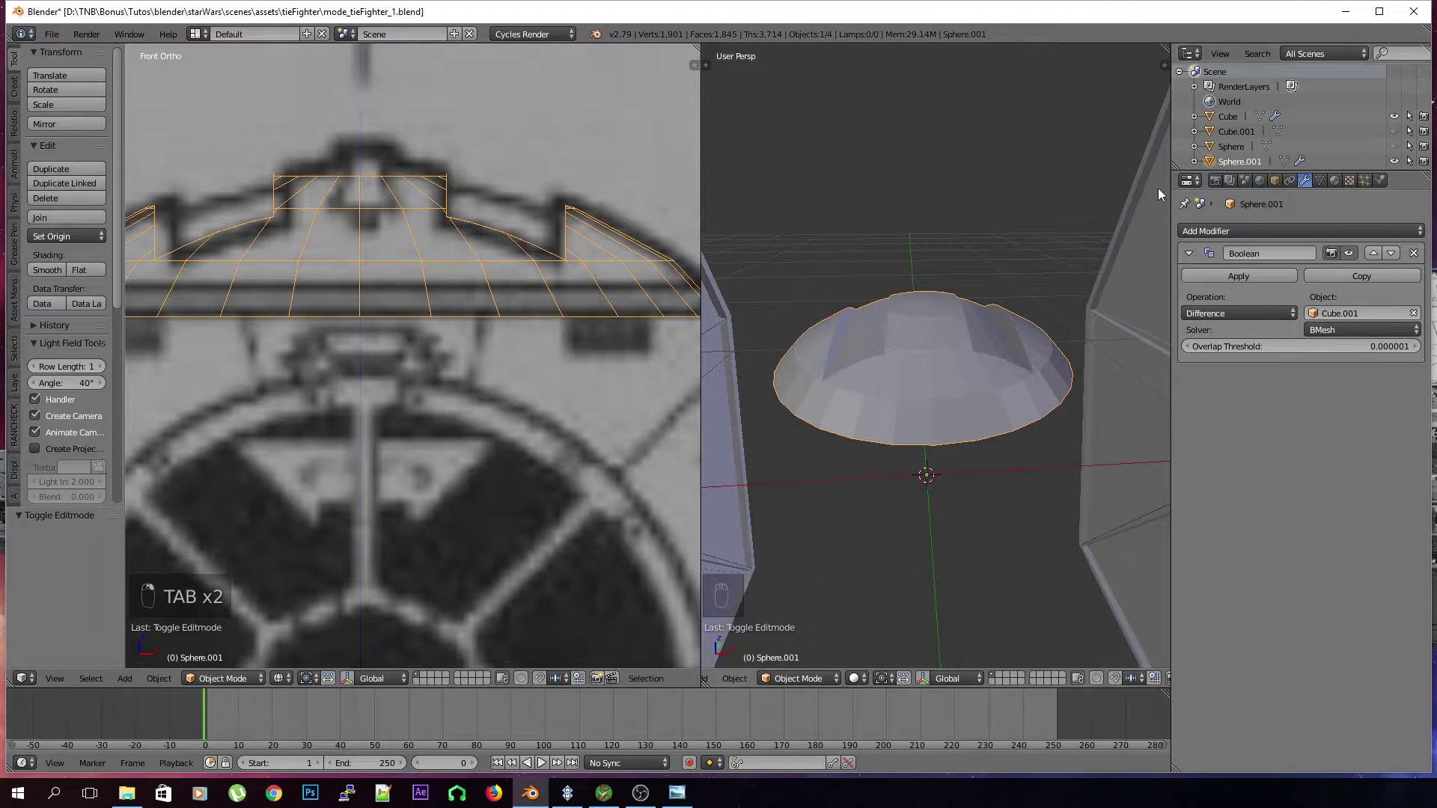
Try moving the hatch dome independently of its cutting blocks, and put it back in place
{"action": "right_click", "coordinate": [914, 317]}
{"action": "mouse_move", "coordinate": [914, 317]}
{"action": "middle_mouse_down"}
{"action": "mouse_move", "coordinate": [963, 255]}
{"action": "mouse_move", "coordinate": [874, 327]}
{"action": "middle_mouse_up"}
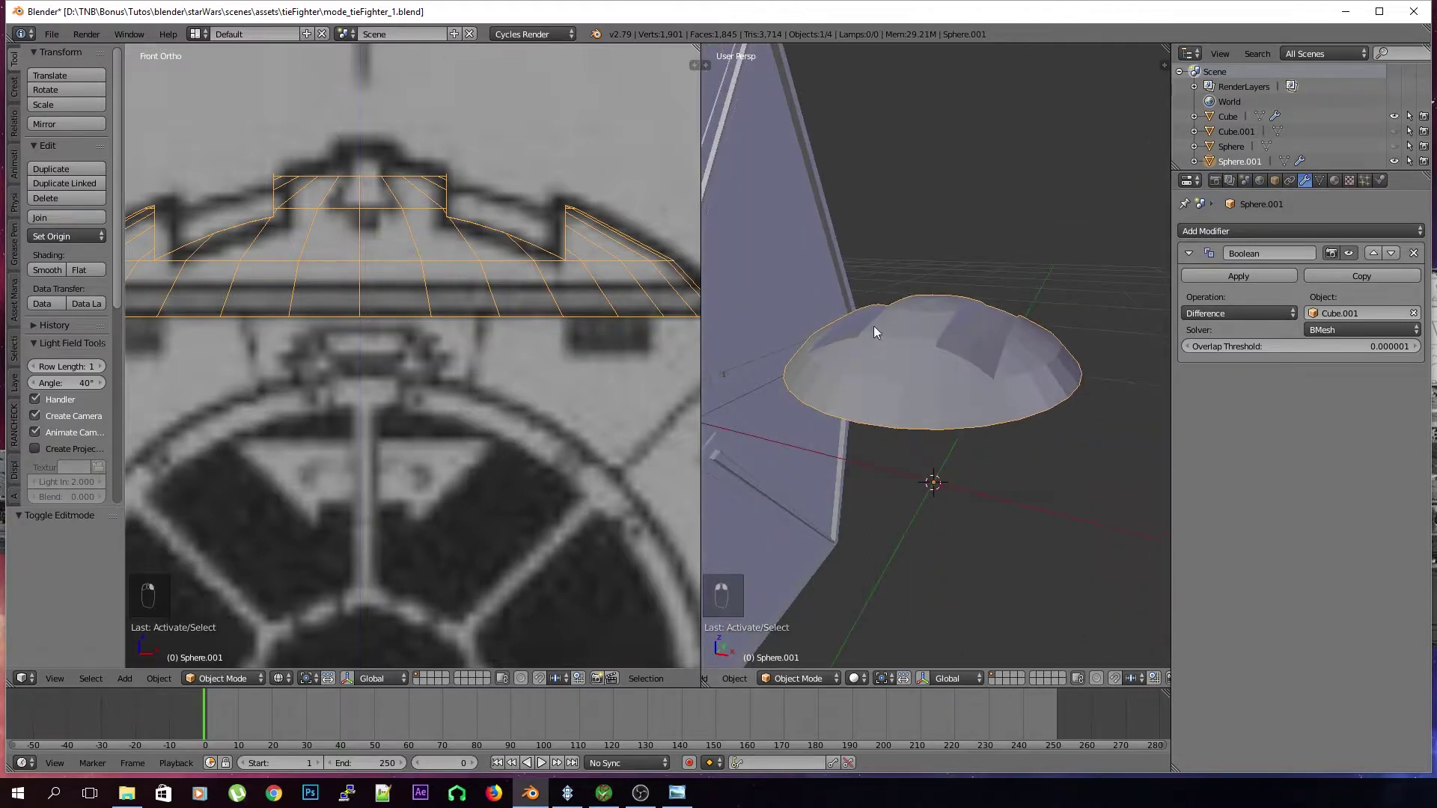
{"action": "key", "text": "g"}
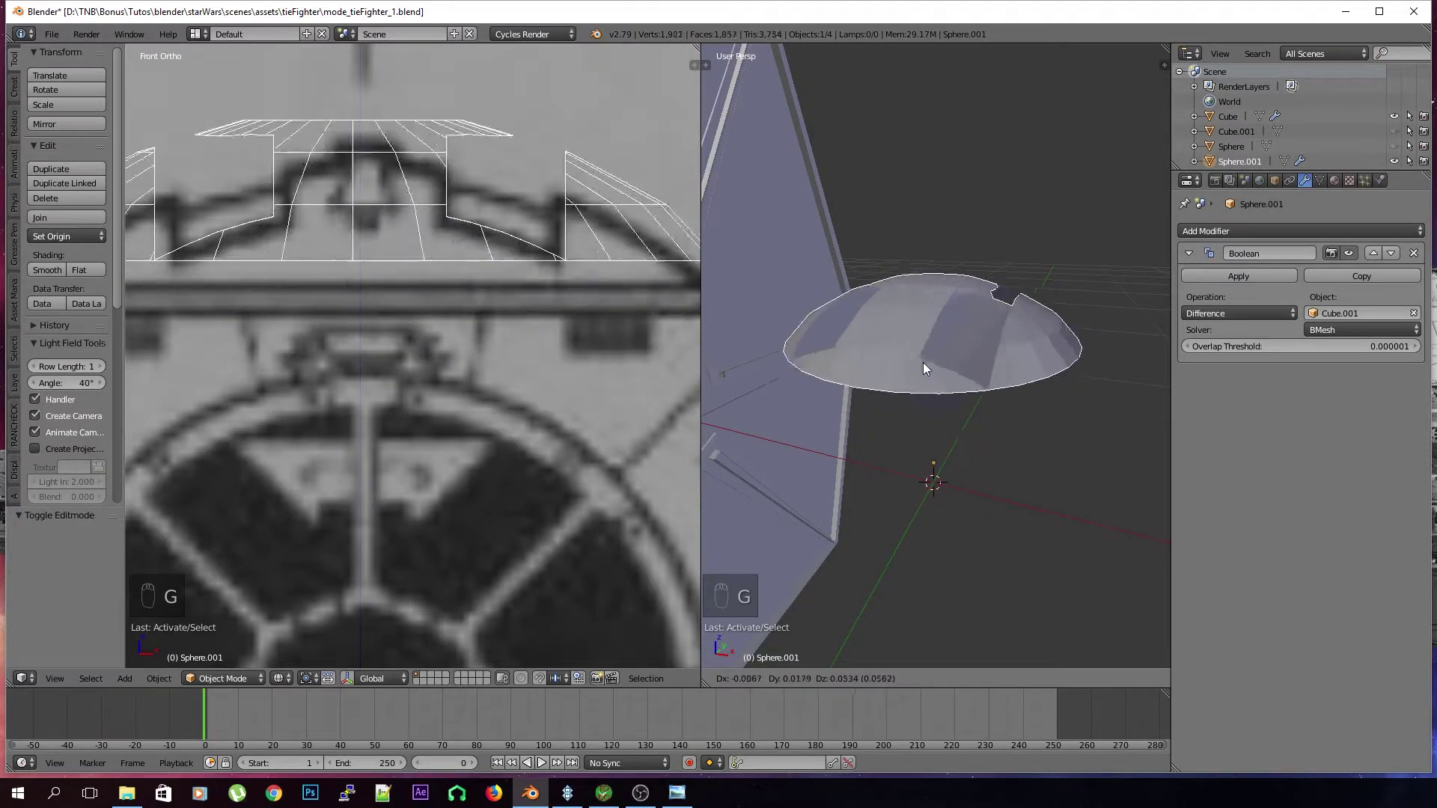
{"action": "left_click", "coordinate": [939, 355]}
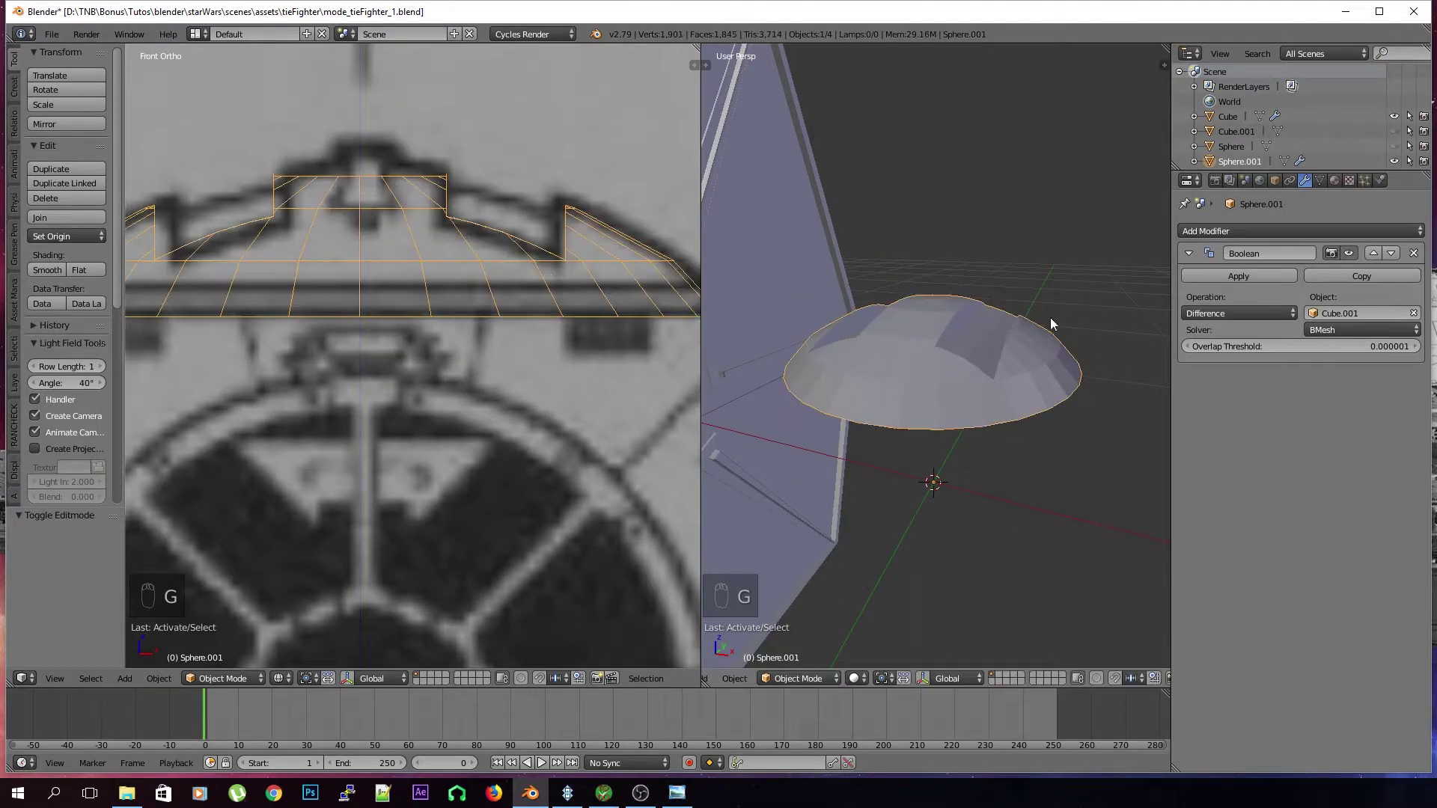
Unhide the cutting blocks and parent them to the hatch dome as Object
{"action": "left_click", "coordinate": [1393, 131]}
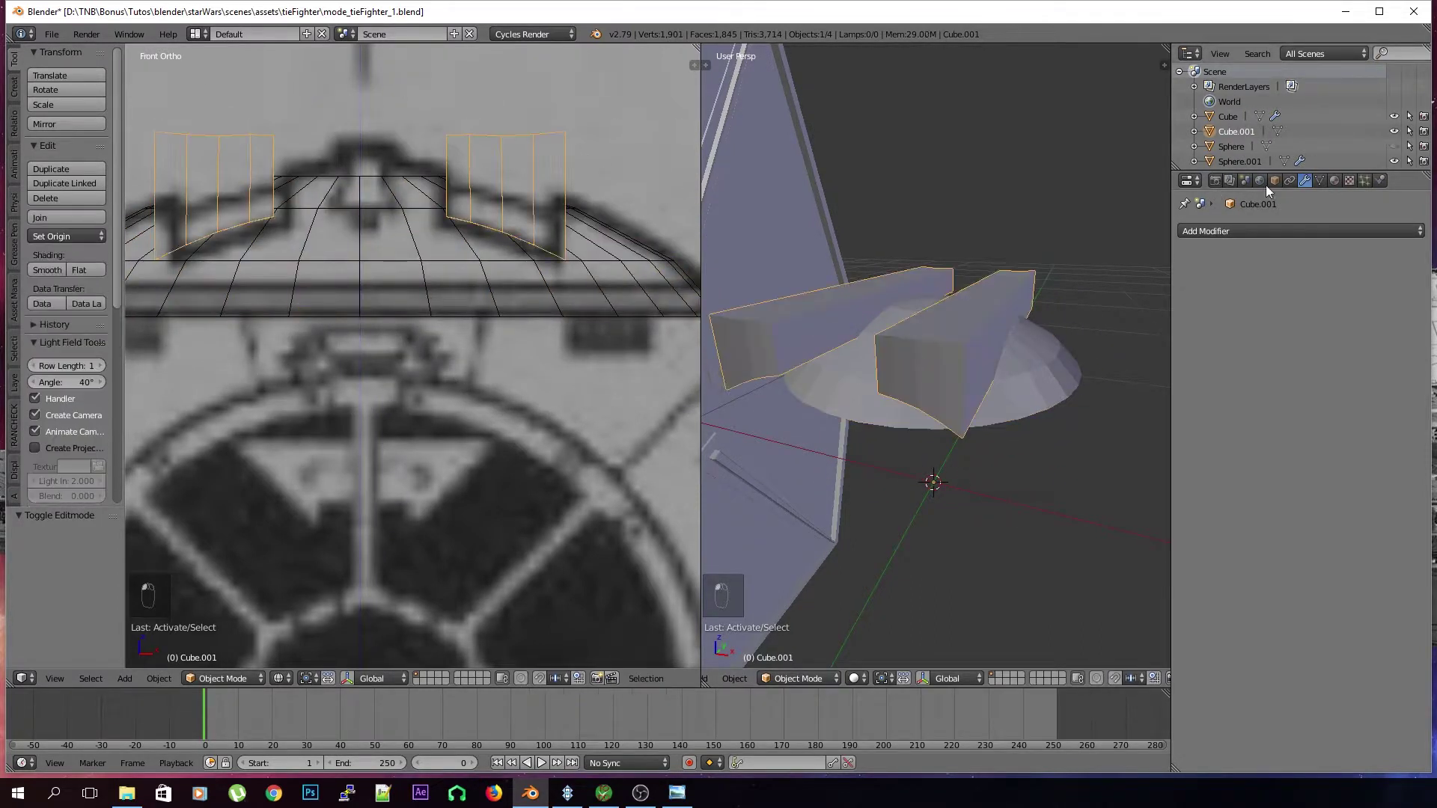
{"action": "key", "text": "ctrl+p"}
{"action": "left_click", "coordinate": [1028, 409]}
{"action": "right_click", "coordinate": [1052, 386]}
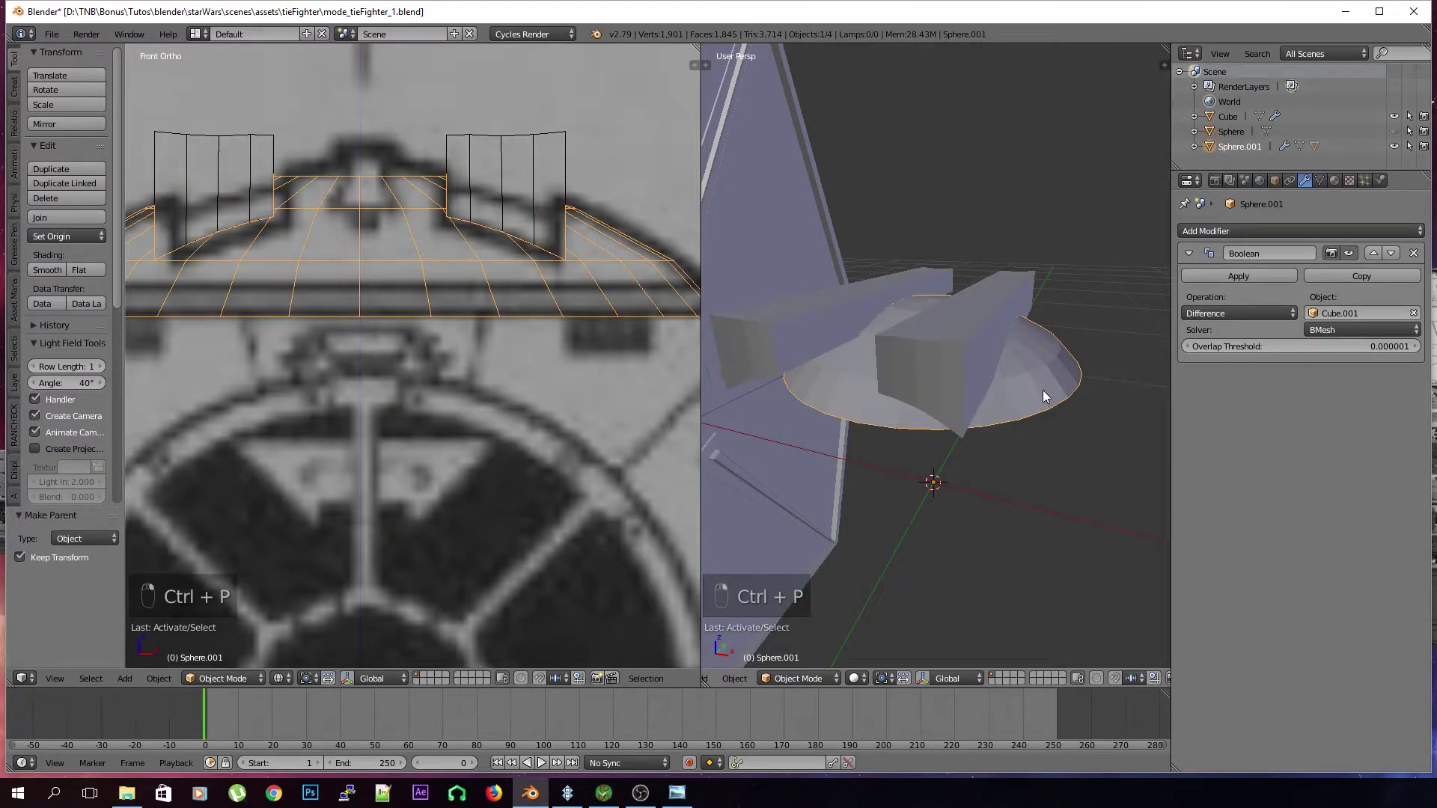
Hide the parented cutting blocks and try moving the hatch dome, cancelling each move
{"action": "key", "text": "g"}
{"action": "right_click", "coordinate": [1011, 381]}
{"action": "right_click", "coordinate": [995, 337]}
{"action": "key", "text": "h"}
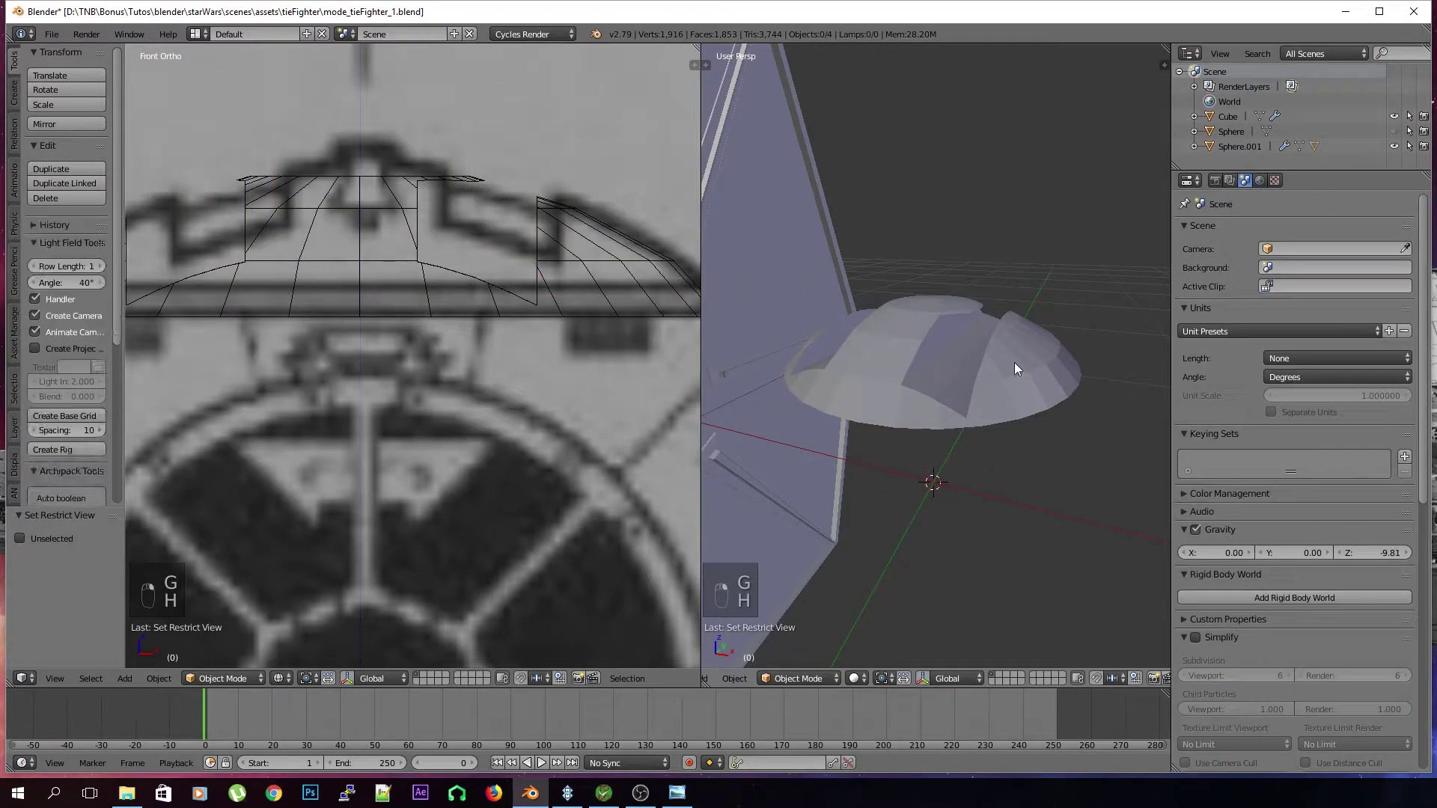
{"action": "right_click", "coordinate": [1013, 362]}
{"action": "key", "text": "g"}
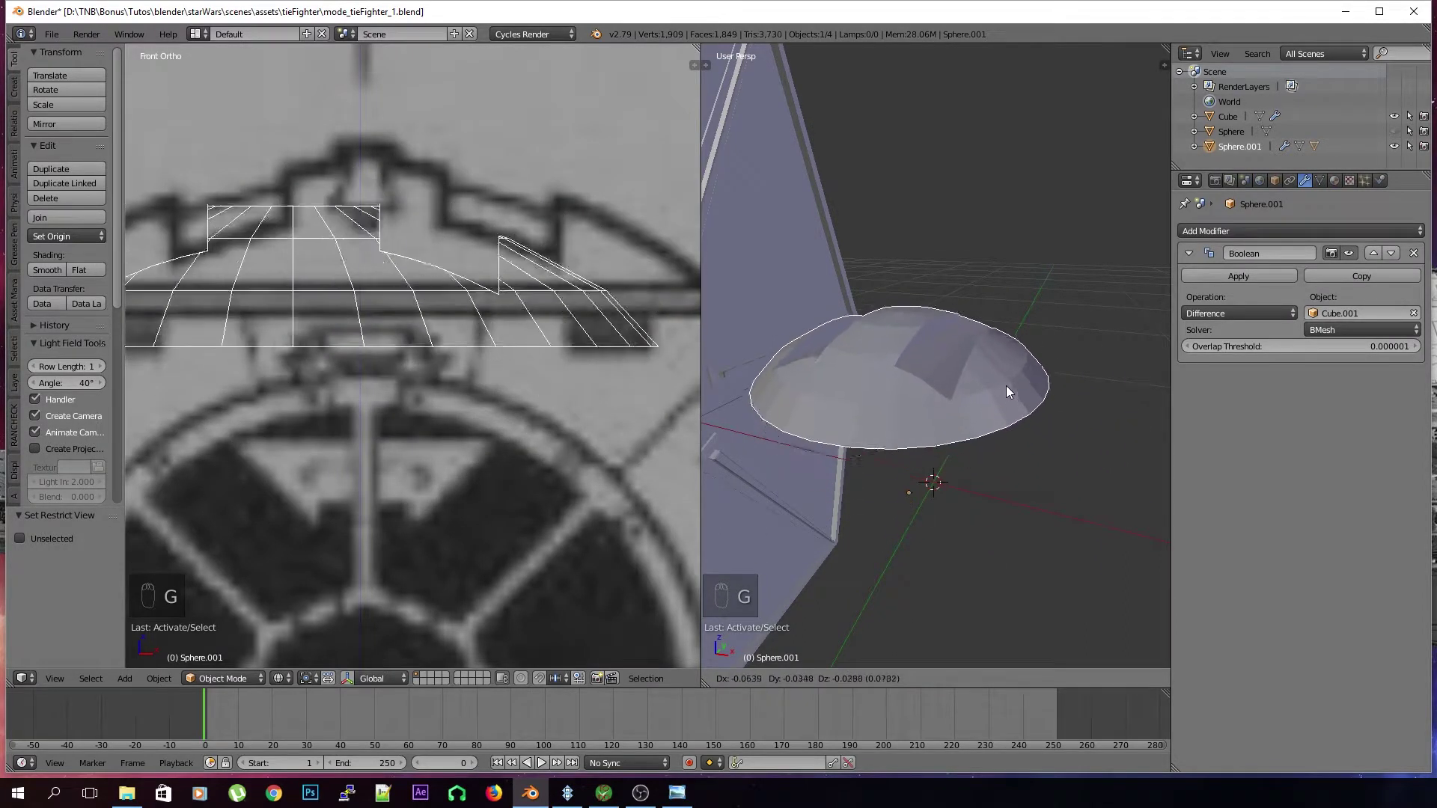
{"action": "right_click", "coordinate": [1026, 382]}
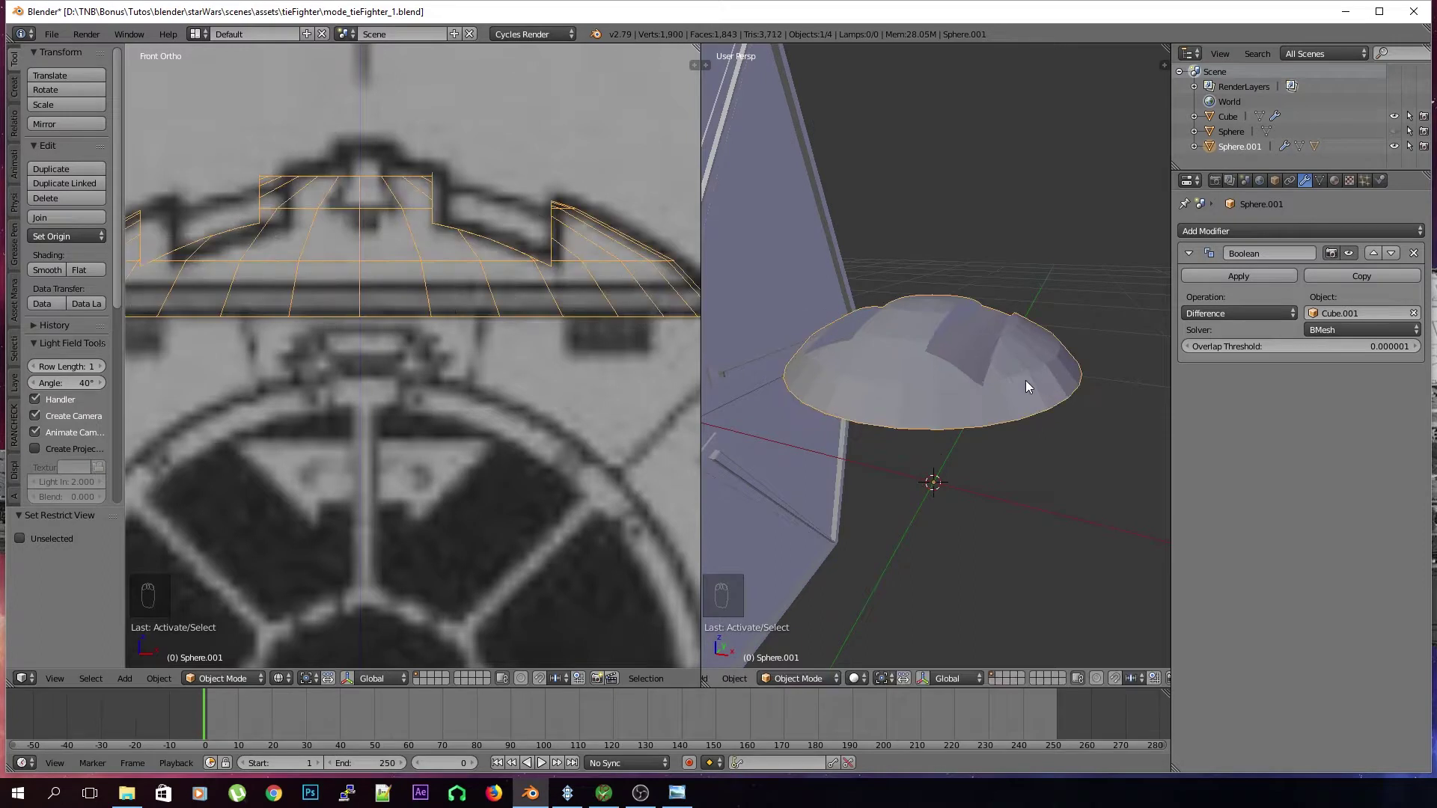
Try a level 2 Subdivision Surface modifier on the hatch dome and remove it
{"action": "middle_click_drag", "start_coordinate": [1031, 398], "coordinate": [1150, 449]}
{"action": "left_click", "coordinate": [1256, 231]}
{"action": "key", "text": "Escape"}
{"action": "key", "text": "ctrl+2"}
{"action": "middle_click_drag", "start_coordinate": [1008, 366], "coordinate": [945, 411]}
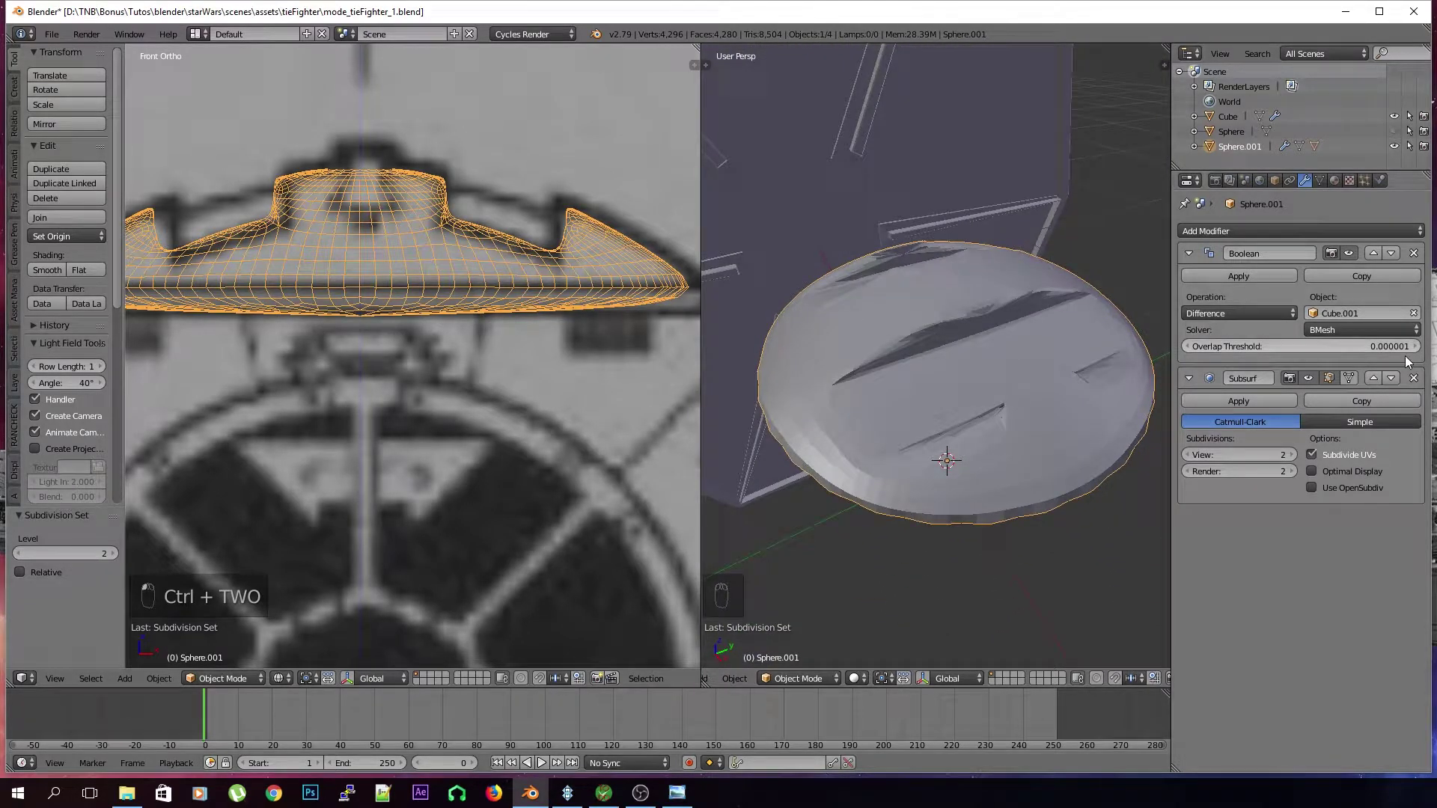
{"action": "left_click", "coordinate": [1413, 378]}
{"action": "middle_click_drag", "start_coordinate": [1059, 389], "coordinate": [1062, 352]}
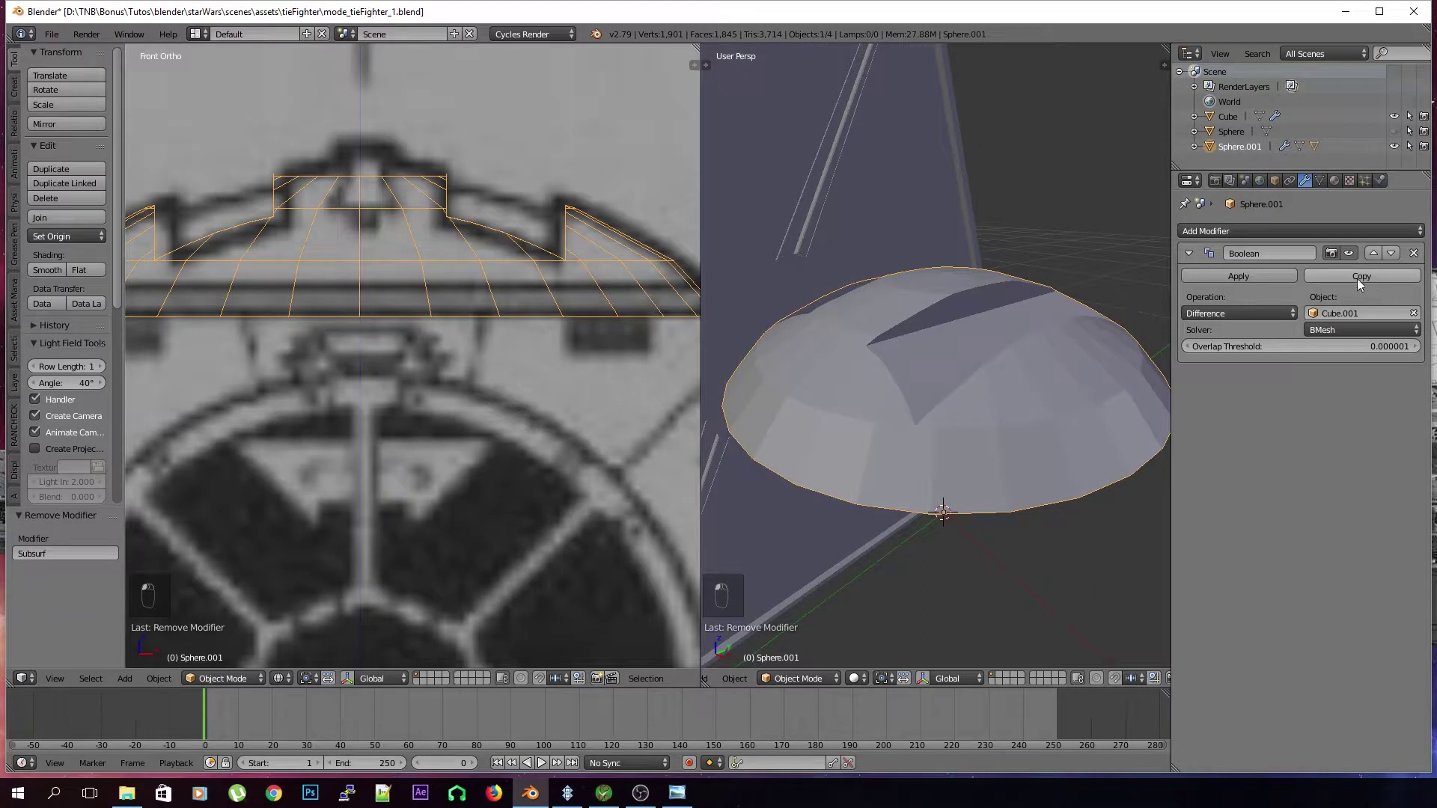
Apply the hatch dome's Boolean modifier and pick its child object Cube.001 in the scene hierarchy
{"action": "left_click", "coordinate": [1255, 275]}
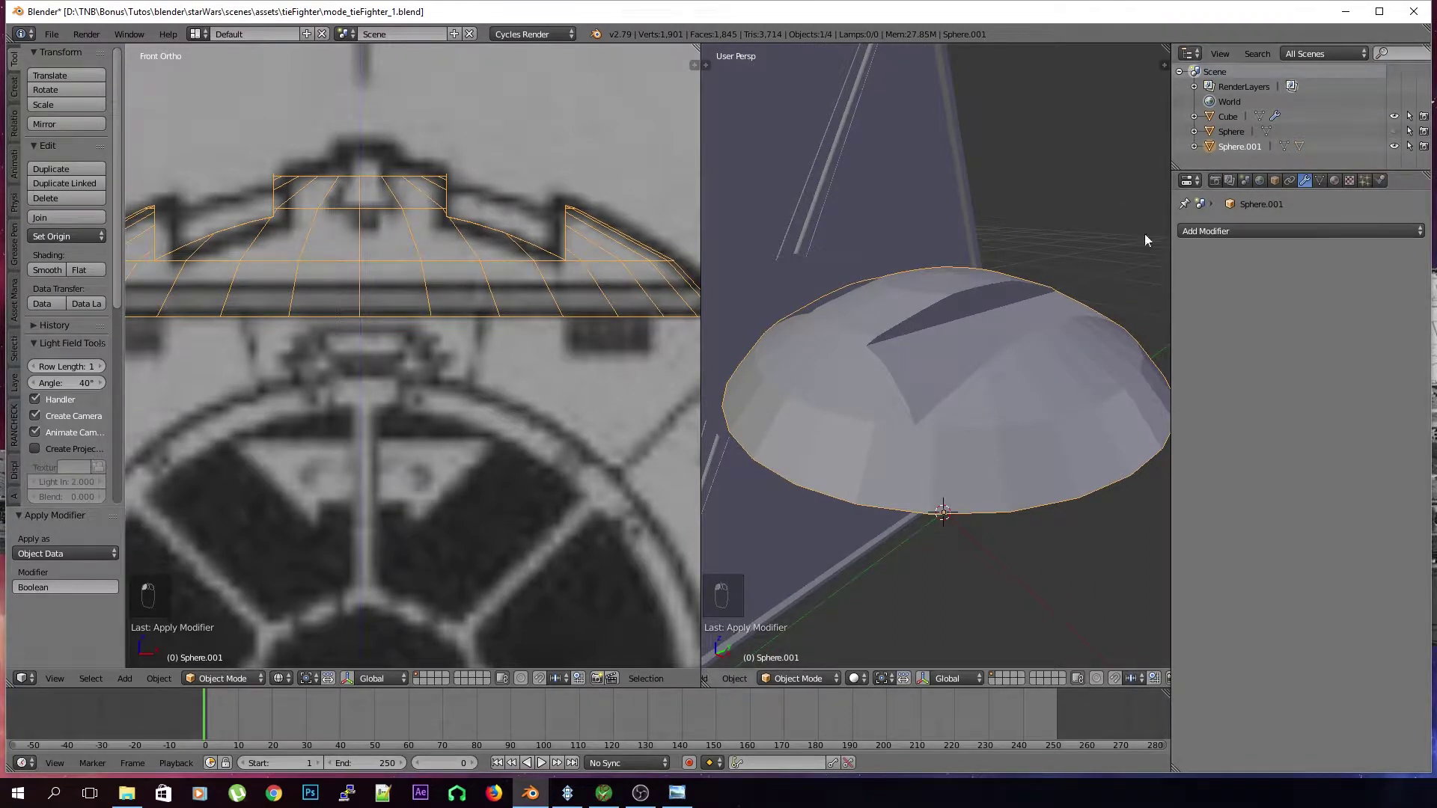
{"action": "left_click", "coordinate": [1195, 146]}
{"action": "scroll", "coordinate": [1254, 163], "scroll_direction": "down", "scroll_amount": 1}
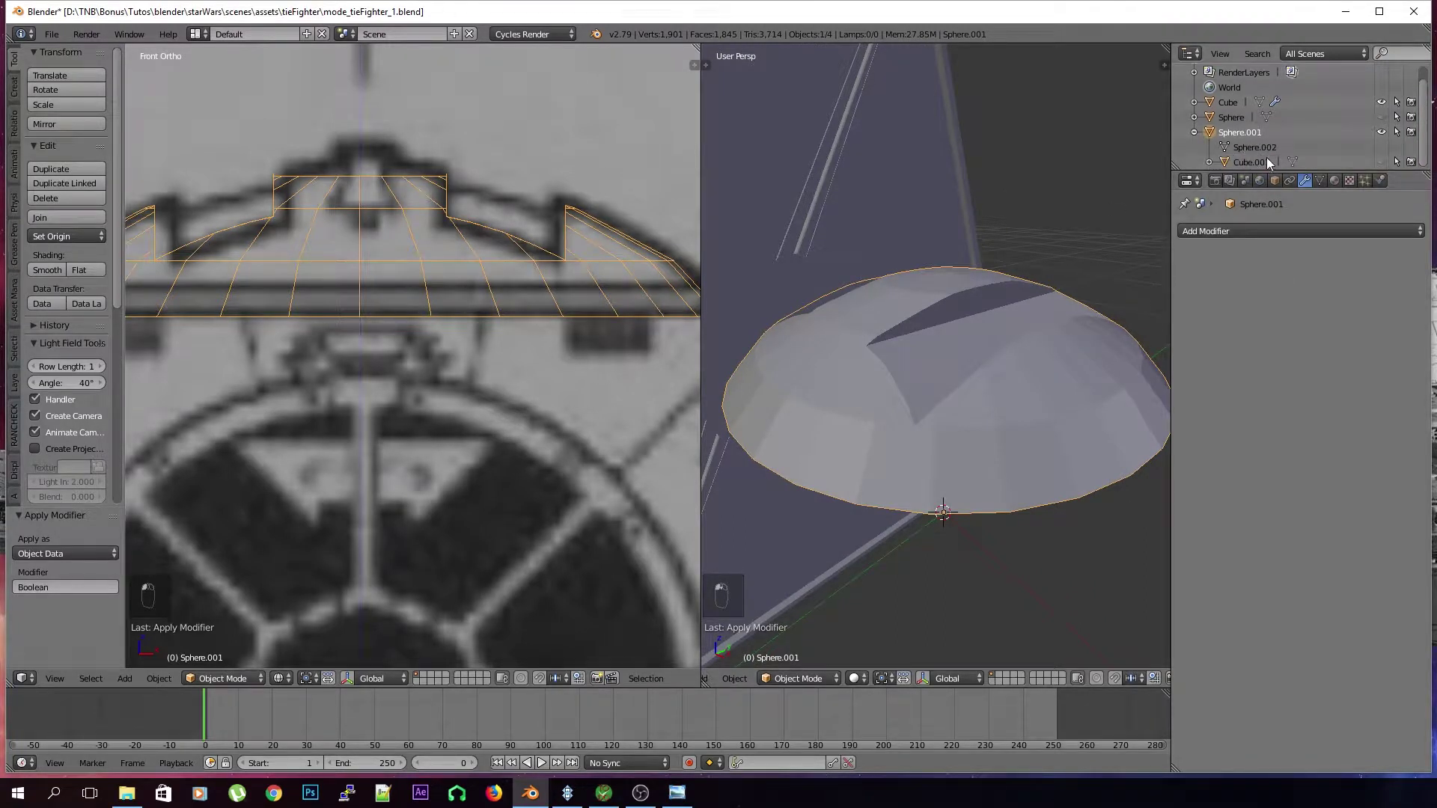
{"action": "left_click", "coordinate": [1265, 161]}
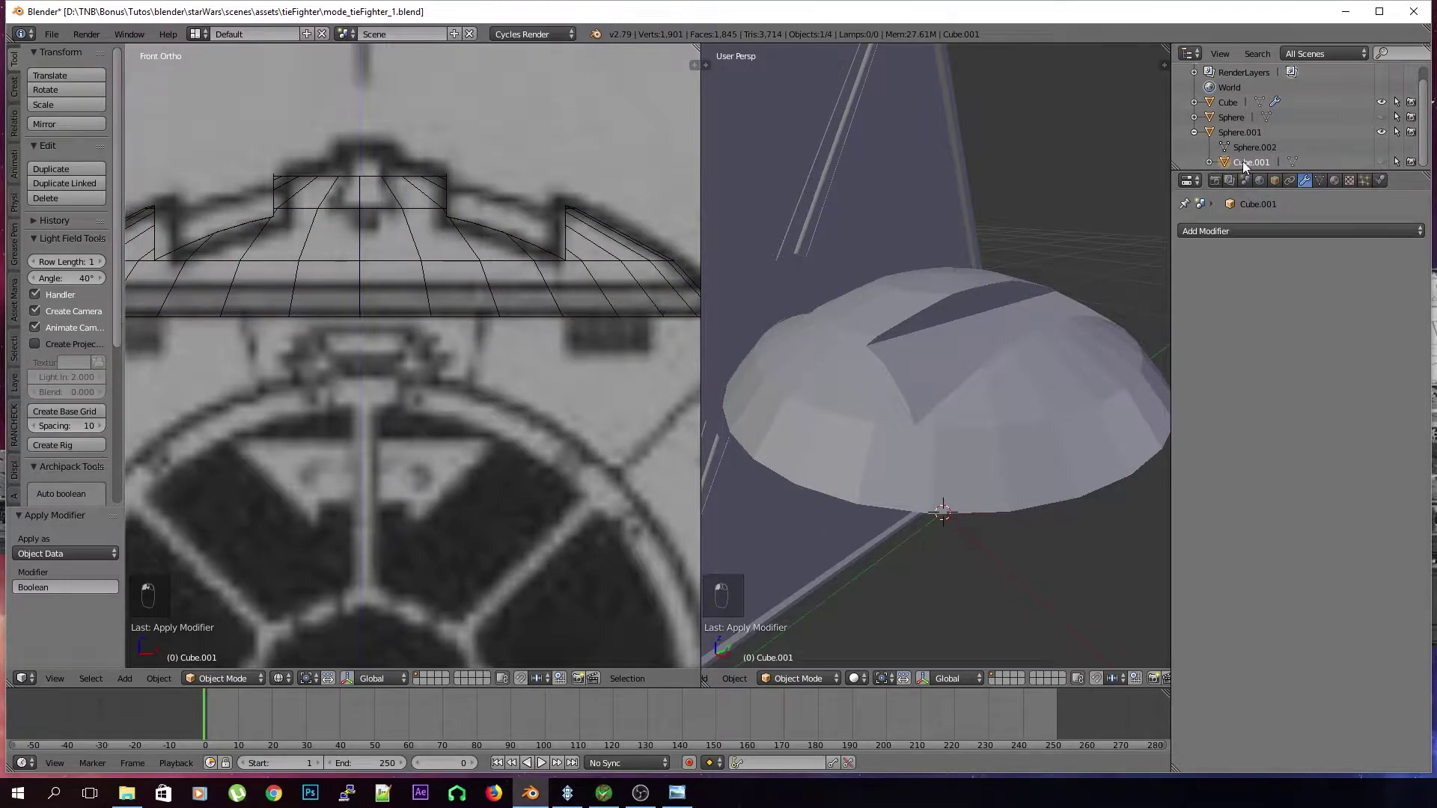
{"action": "left_click", "coordinate": [1241, 150]}
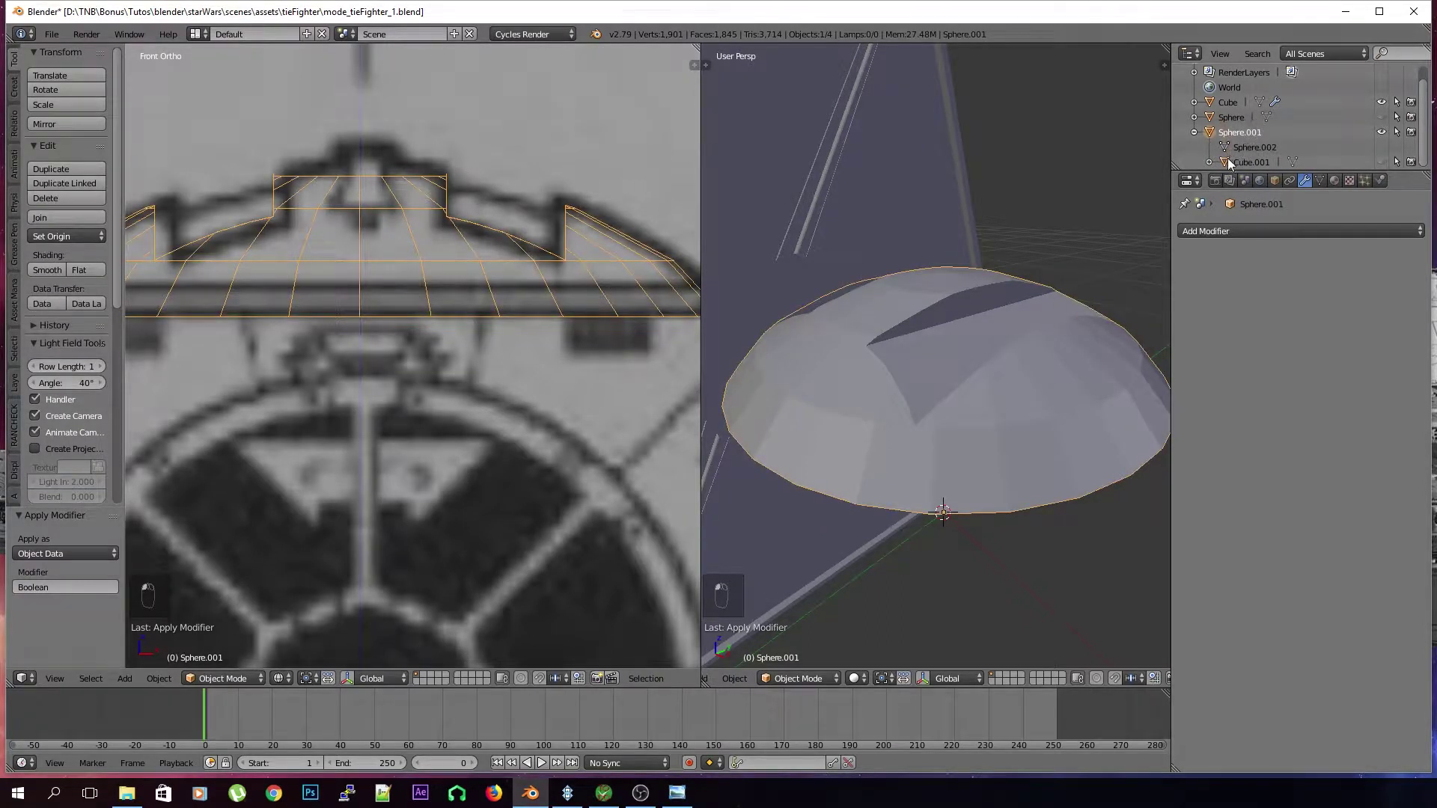
{"action": "left_click", "coordinate": [1248, 162]}
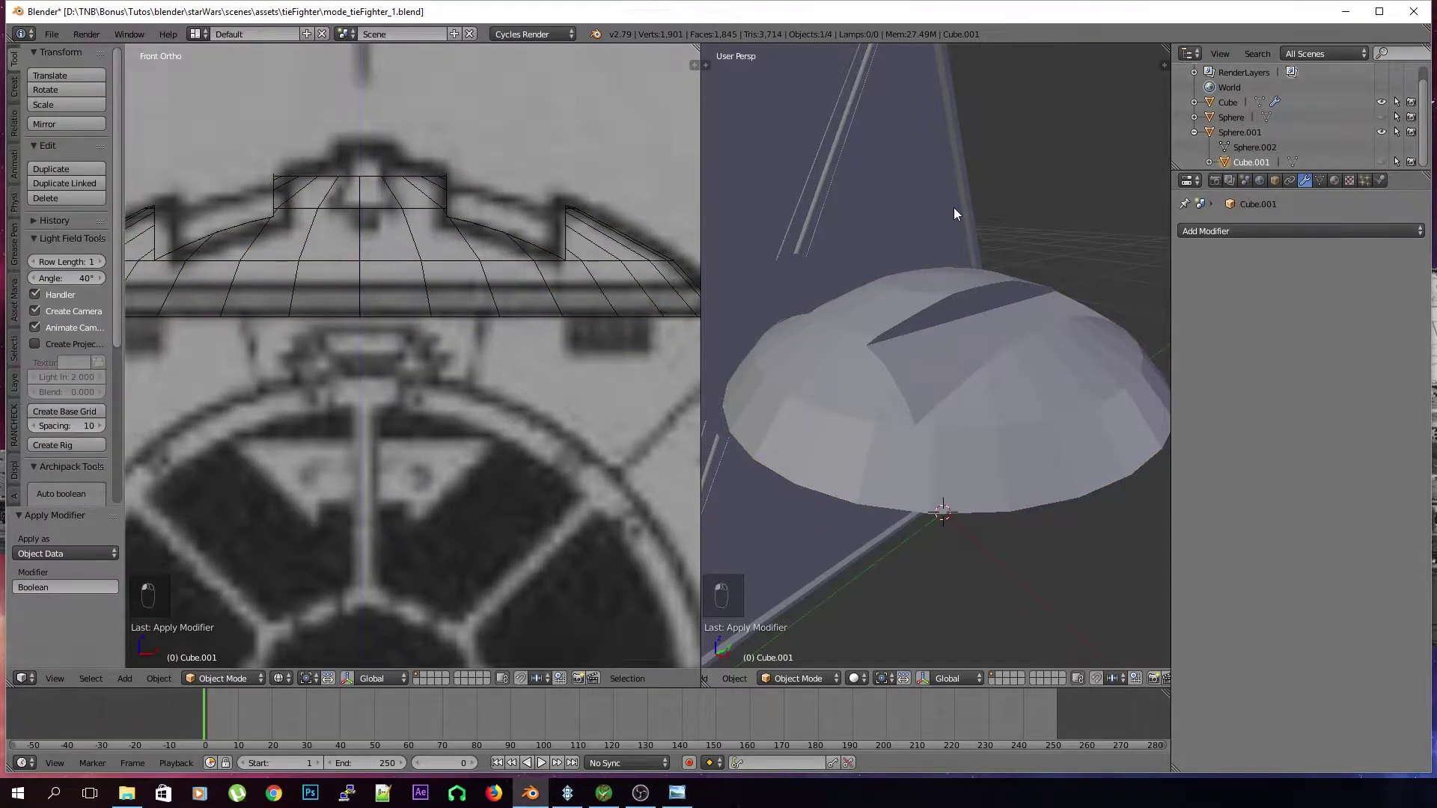
Reveal all hidden objects and select only the cutting blocks
{"action": "key", "text": "alt+h"}
{"action": "scroll", "coordinate": [966, 324], "scroll_direction": "down", "scroll_amount": 2}
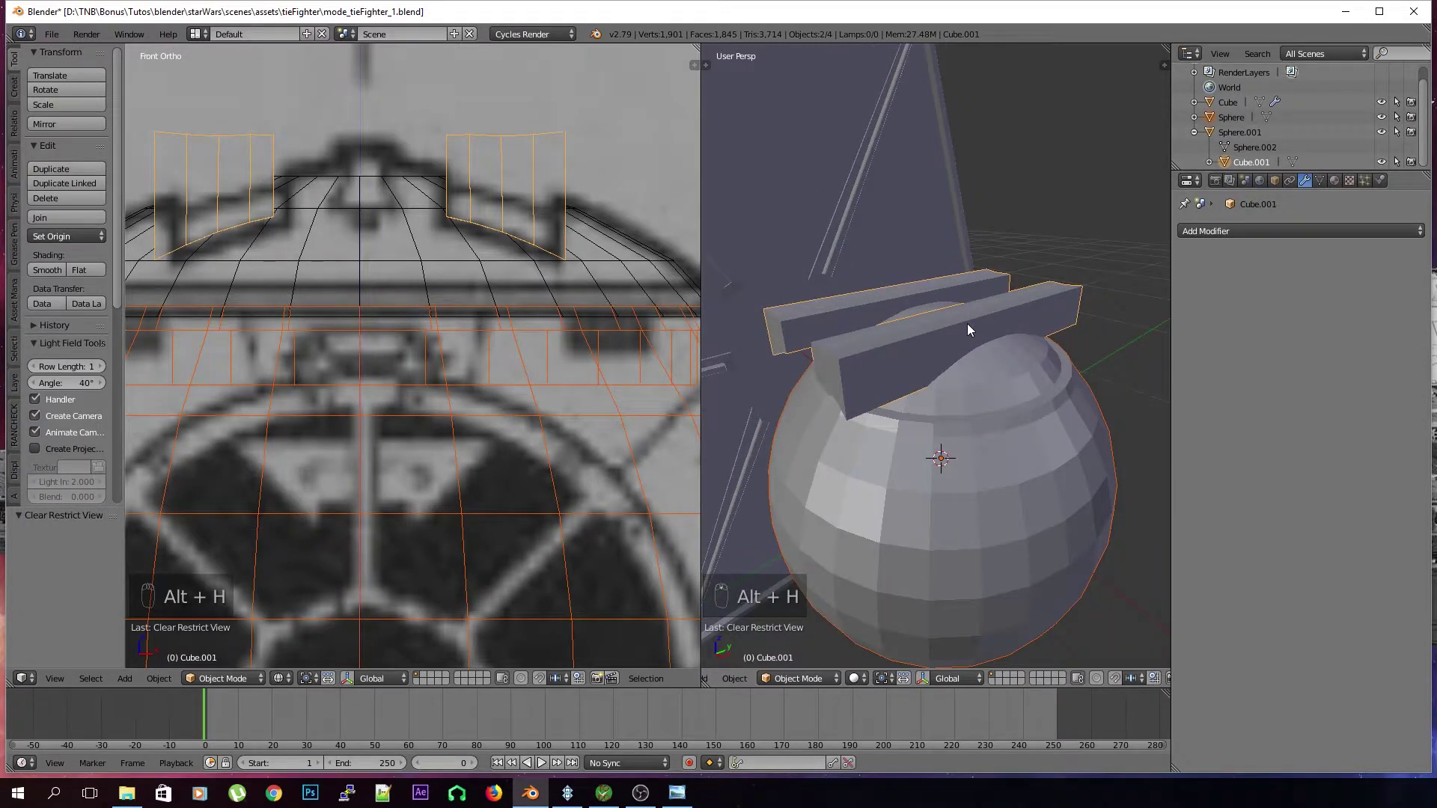
{"action": "right_click", "coordinate": [966, 323]}
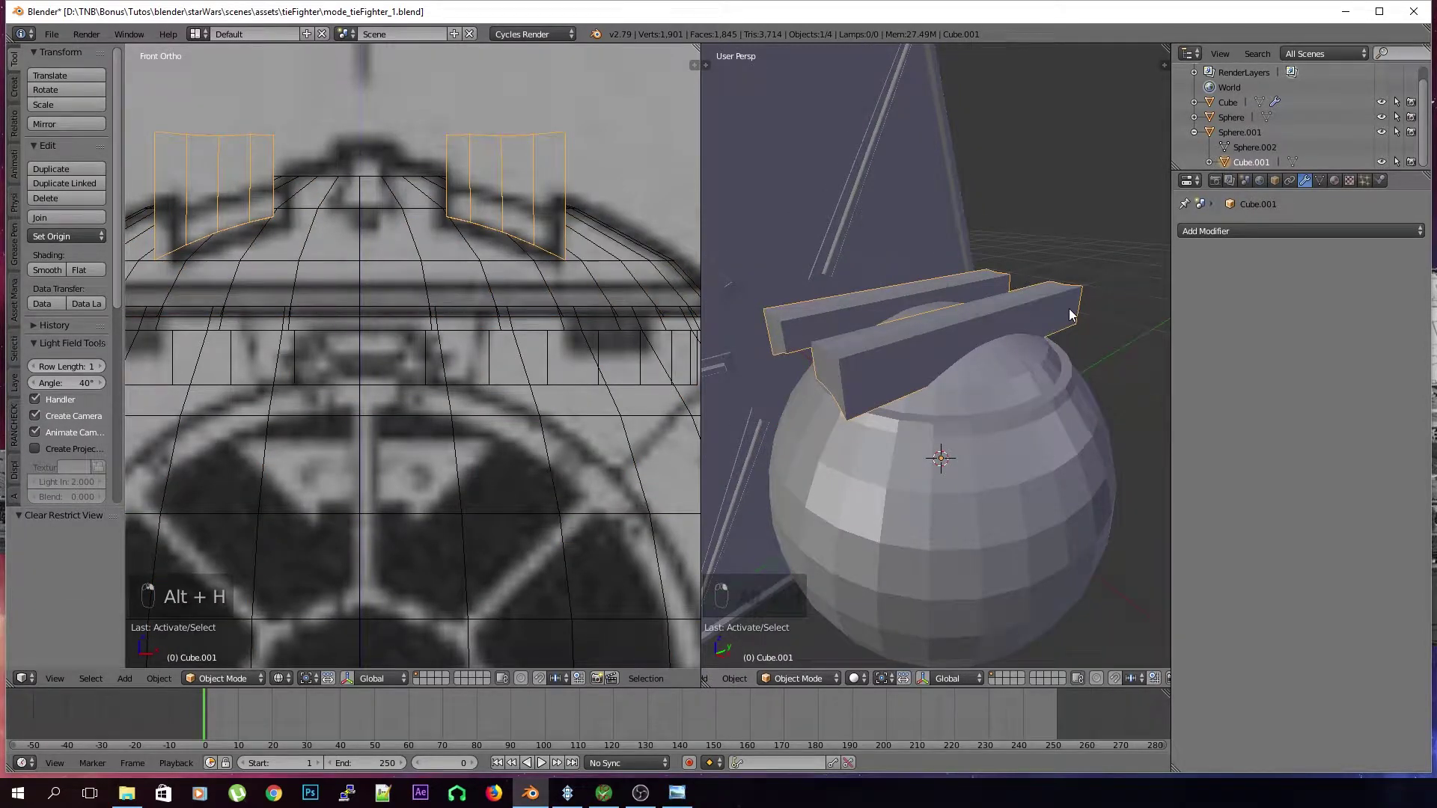
Clear the cutting blocks' parent, hide them and select the cockpit sphere
{"action": "key", "text": "alt+p"}
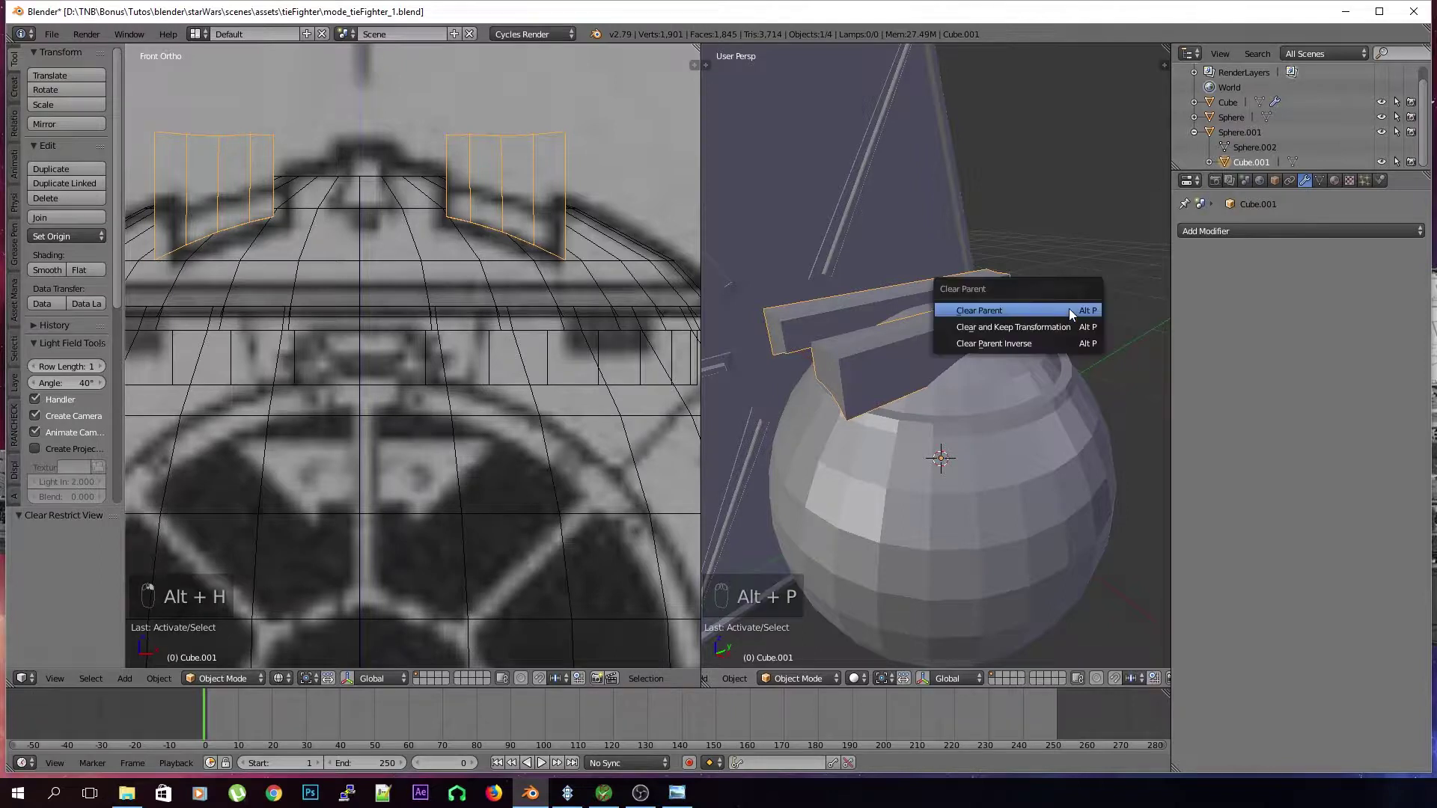
{"action": "left_click", "coordinate": [1069, 309]}
{"action": "key", "text": "h"}
{"action": "right_click", "coordinate": [1012, 486]}
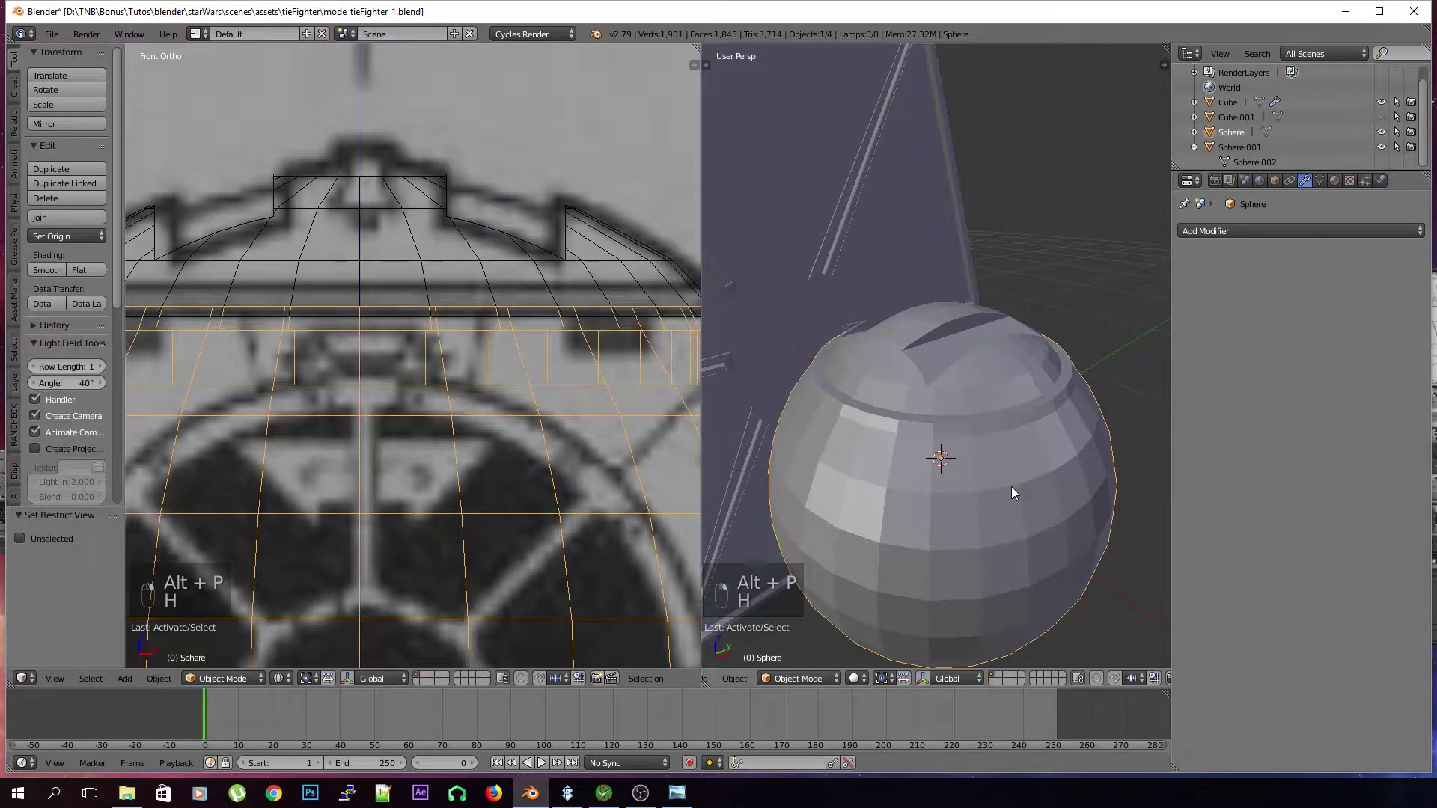
Hide the cockpit sphere and select the hatch dome
{"action": "key", "text": "h"}
{"action": "right_click", "coordinate": [981, 400]}
{"action": "scroll", "coordinate": [855, 356], "scroll_direction": "up", "scroll_amount": 3}
{"action": "middle_click_drag", "start_coordinate": [854, 356], "coordinate": [881, 383]}
{"action": "scroll", "coordinate": [886, 379], "scroll_direction": "down", "scroll_amount": 3}
Try a level 2 Subdivision Surface modifier on the isolated hatch dome and remove it
{"action": "key", "text": "ctrl+2"}
{"action": "middle_click_drag", "start_coordinate": [980, 393], "coordinate": [1070, 303]}
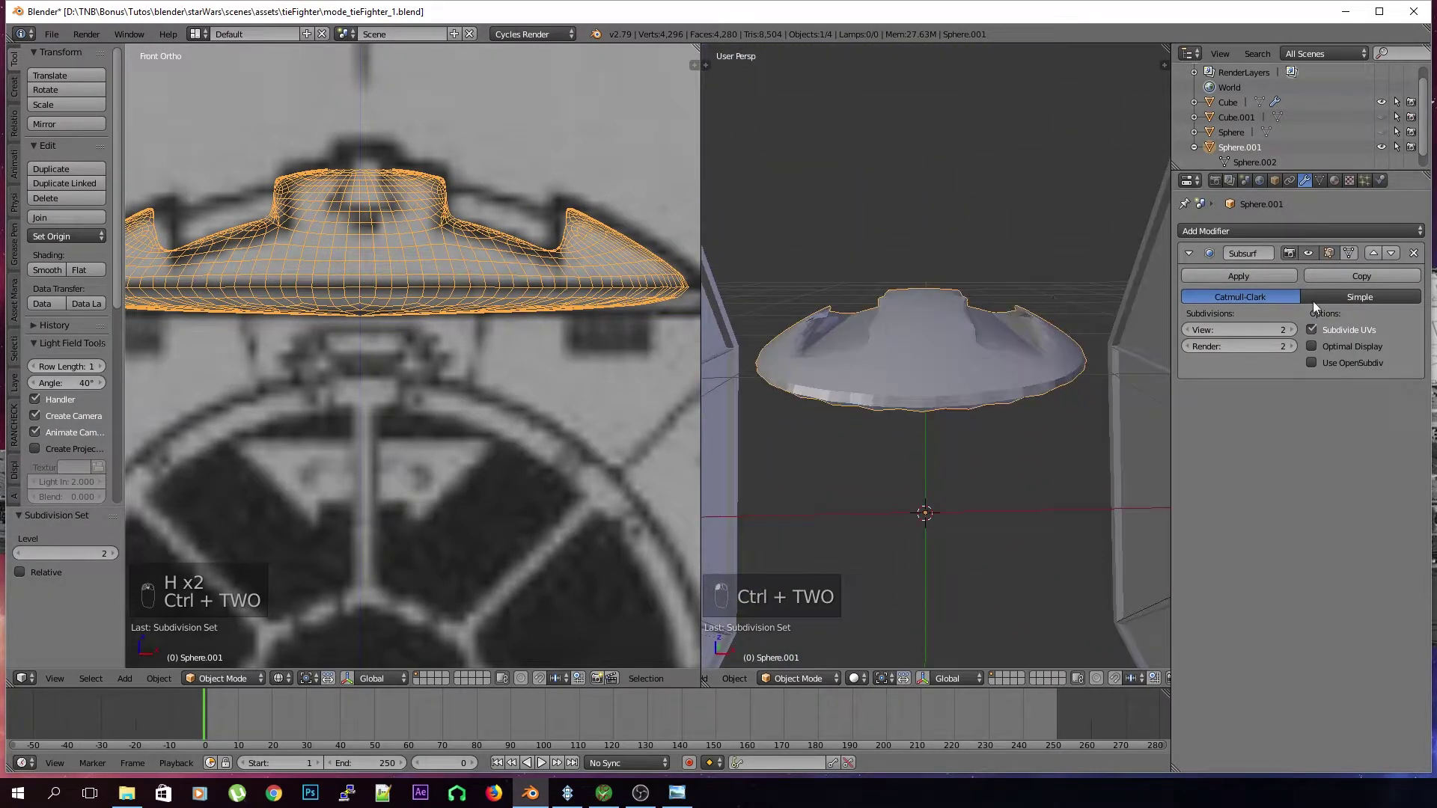
{"action": "left_click", "coordinate": [1413, 253]}
{"action": "scroll", "coordinate": [926, 329], "scroll_direction": "up", "scroll_amount": 3}
{"action": "middle_click_drag", "start_coordinate": [926, 329], "coordinate": [930, 488]}
{"action": "scroll", "coordinate": [930, 488], "scroll_direction": "down", "scroll_amount": 3}
{"action": "middle_click_drag", "start_coordinate": [882, 437], "coordinate": [801, 368]}
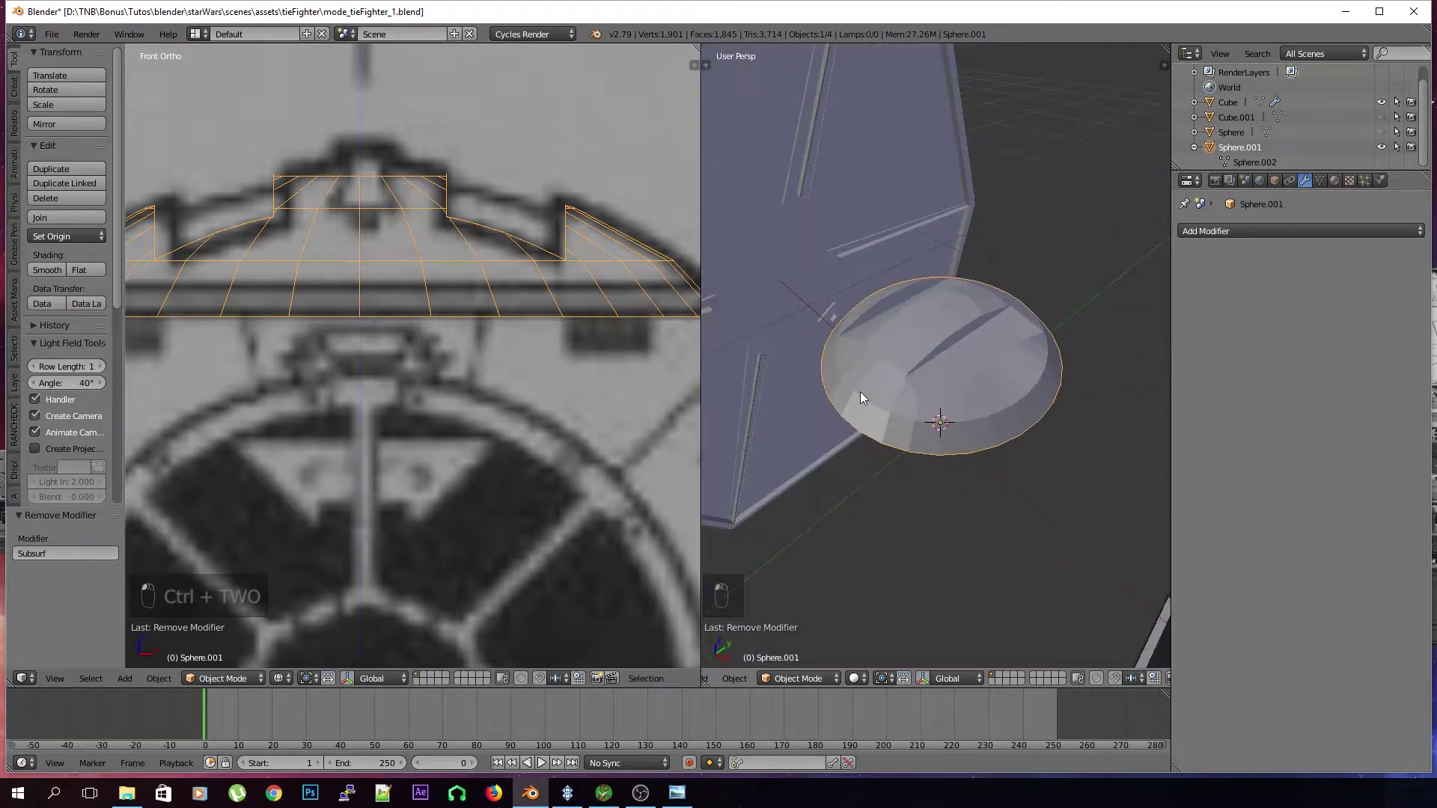
{"action": "mouse_move", "coordinate": [891, 391]}
{"action": "middle_mouse_down"}
{"action": "mouse_move", "coordinate": [958, 356]}
{"action": "mouse_move", "coordinate": [984, 308]}
{"action": "middle_mouse_up"}
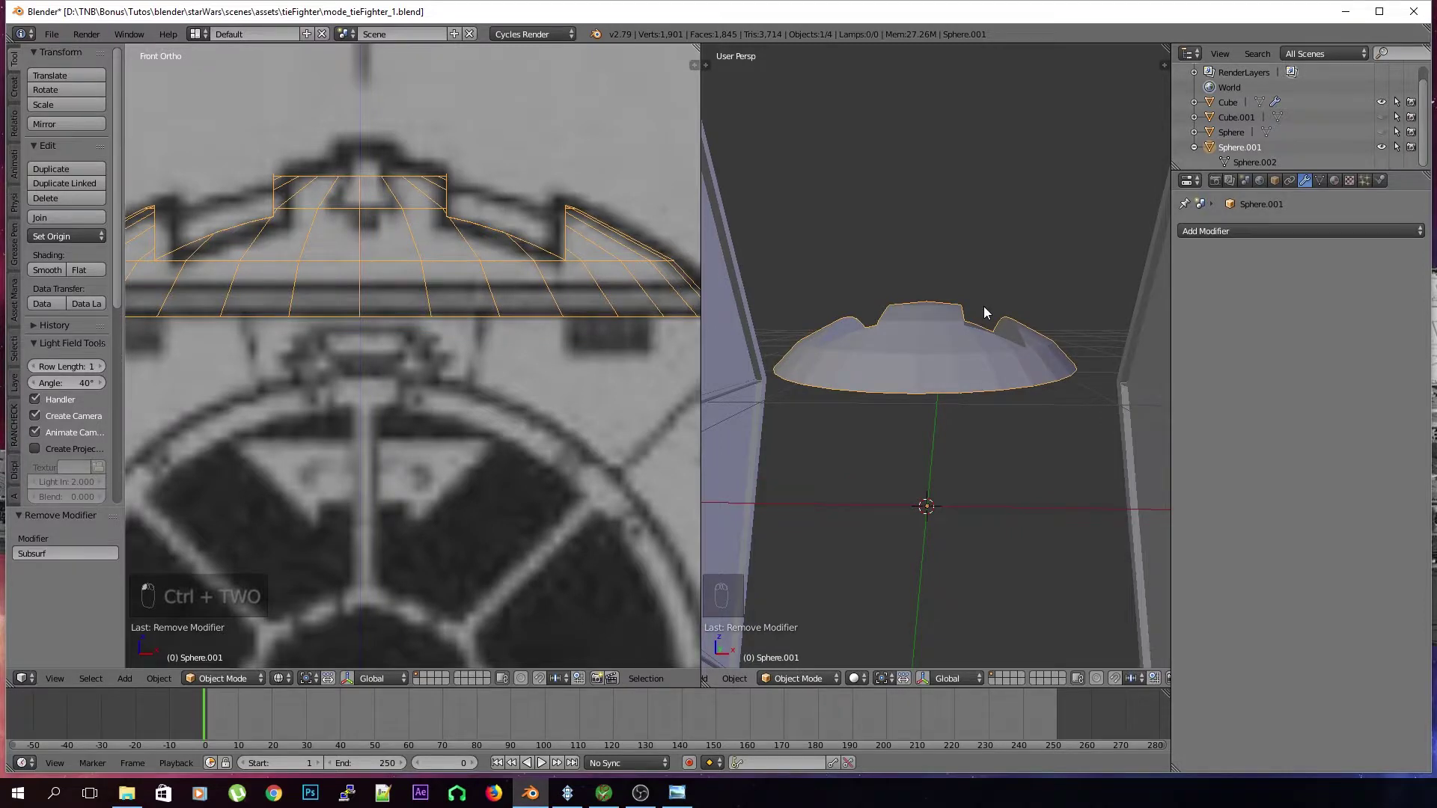
Add a Bevel modifier to the hatch dome with its limit method set to Angle at 13°
{"action": "scroll", "coordinate": [983, 307], "scroll_direction": "up", "scroll_amount": 3}
{"action": "middle_click_drag", "start_coordinate": [985, 311], "coordinate": [949, 336]}
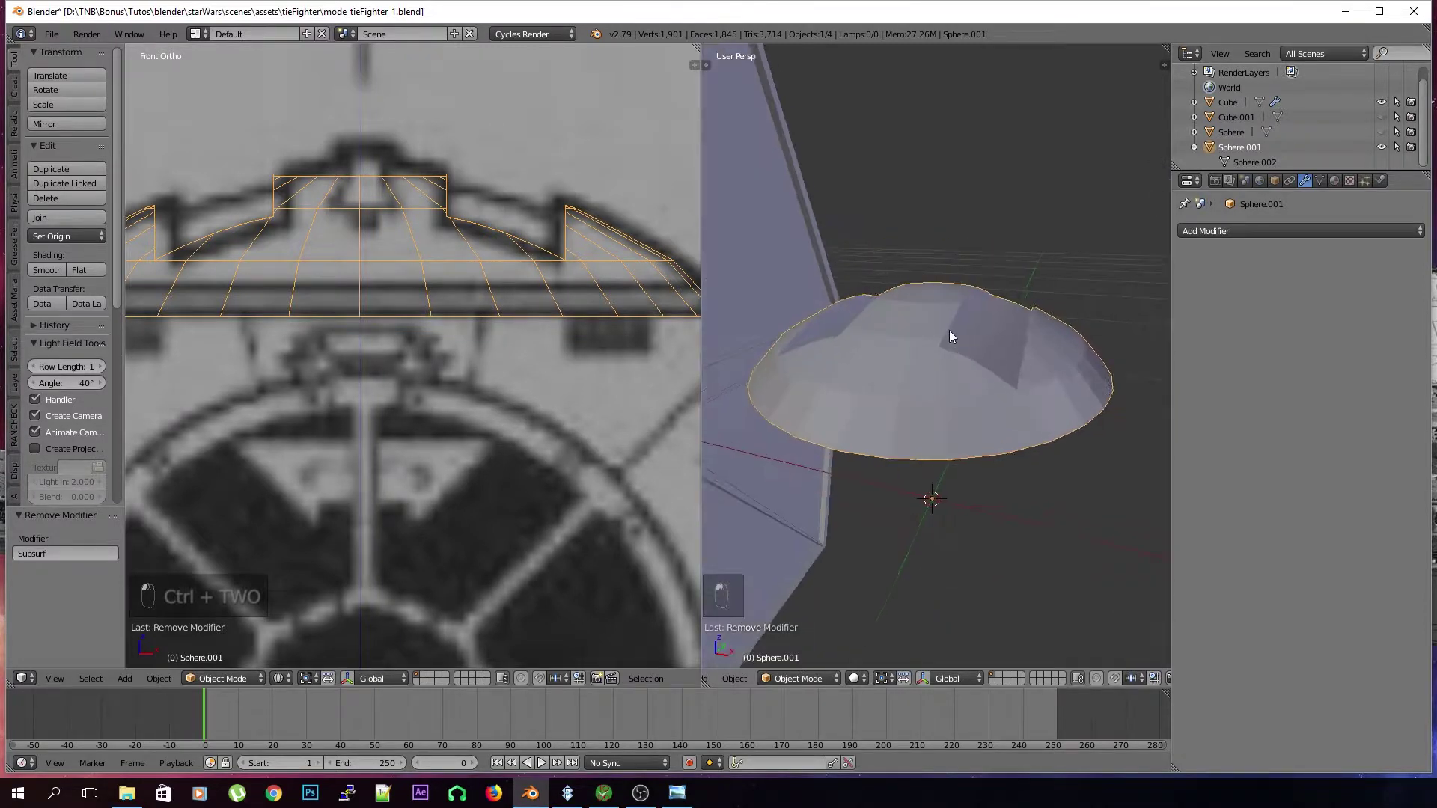
{"action": "right_click", "coordinate": [918, 402]}
{"action": "left_click", "coordinate": [1226, 230]}
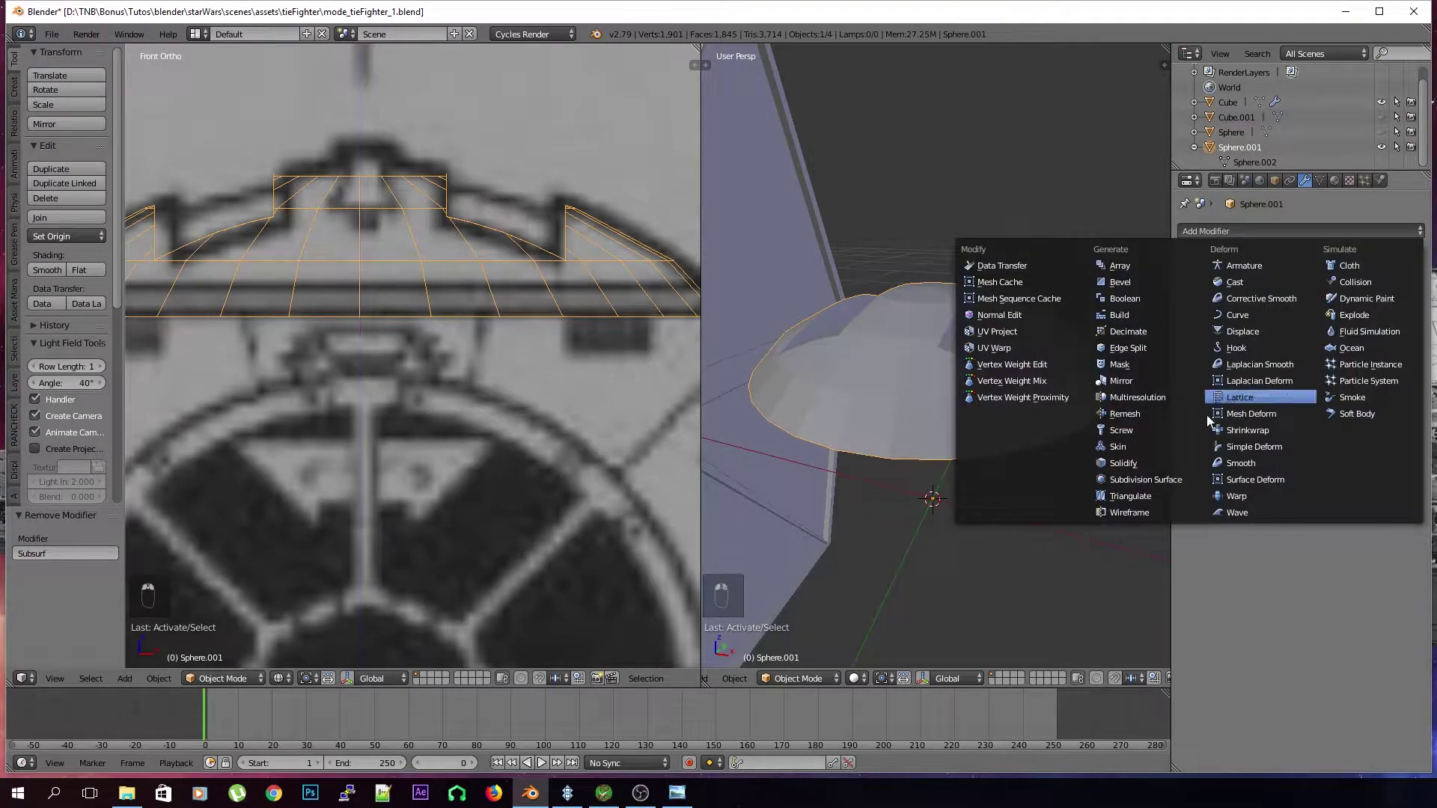
{"action": "left_click", "coordinate": [1138, 281]}
{"action": "scroll", "coordinate": [1055, 374], "scroll_direction": "up", "scroll_amount": 2}
{"action": "middle_click_drag", "start_coordinate": [1052, 378], "coordinate": [976, 359]}
{"action": "left_click", "coordinate": [1257, 380]}
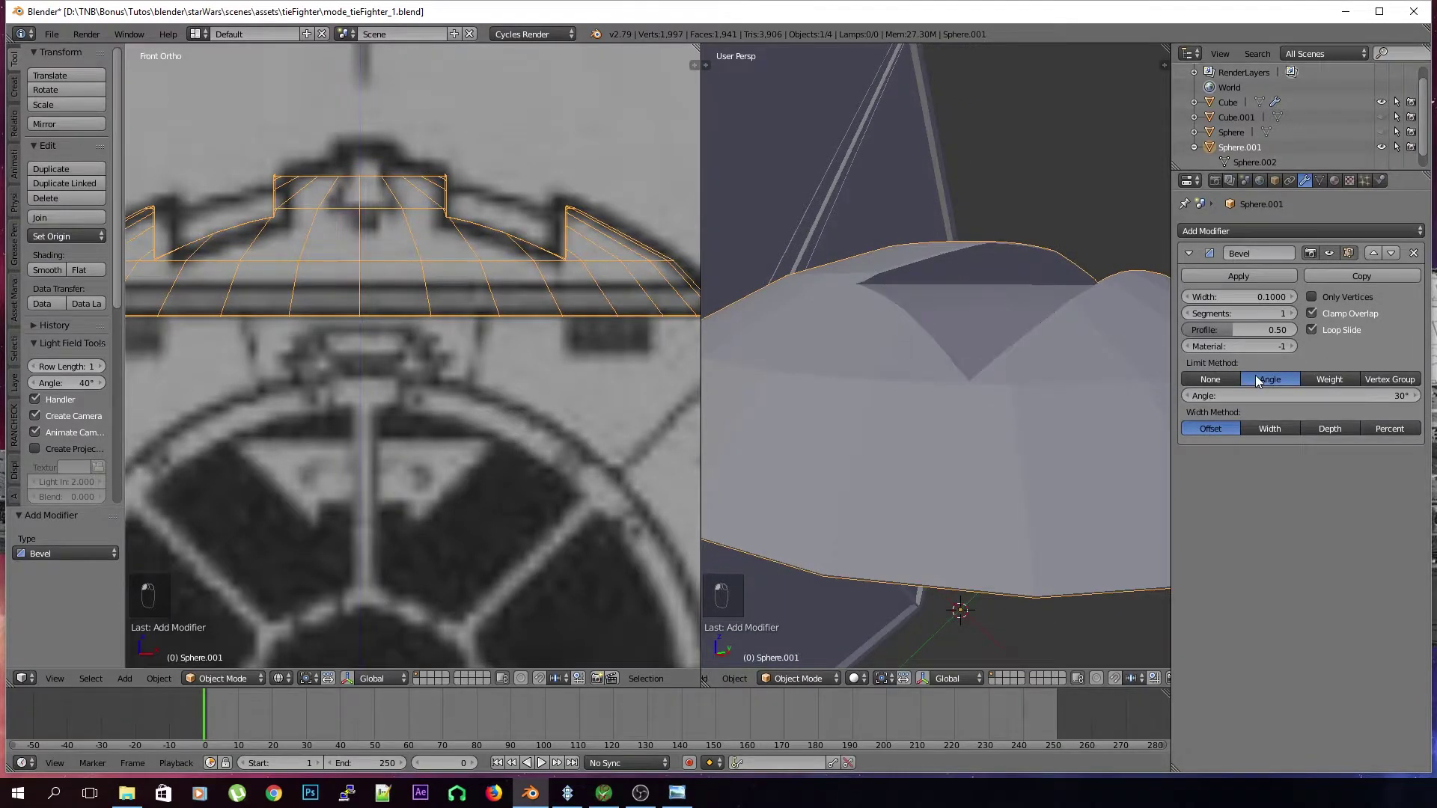
{"action": "mouse_move", "coordinate": [1203, 395]}
{"action": "left_mouse_down"}
{"action": "mouse_move", "coordinate": [1231, 395]}
{"action": "mouse_move", "coordinate": [1189, 395]}
{"action": "left_mouse_up"}
{"action": "middle_click_drag", "start_coordinate": [1044, 438], "coordinate": [830, 334]}
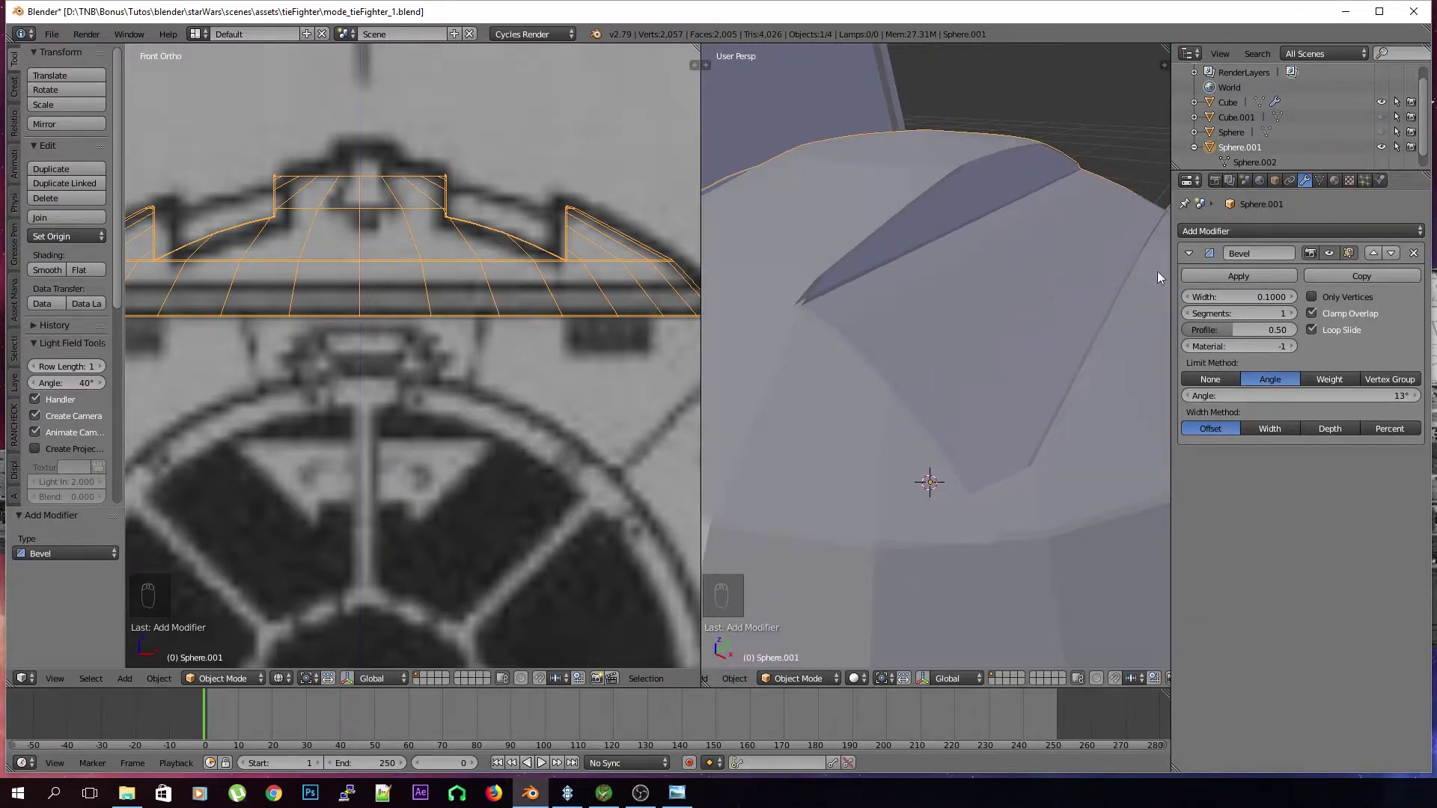
Show the dome in wireframe and set the bevel's angle limit to 20° and its segments to 2
{"action": "key", "text": "z"}
{"action": "middle_click_drag", "start_coordinate": [1031, 357], "coordinate": [1074, 388]}
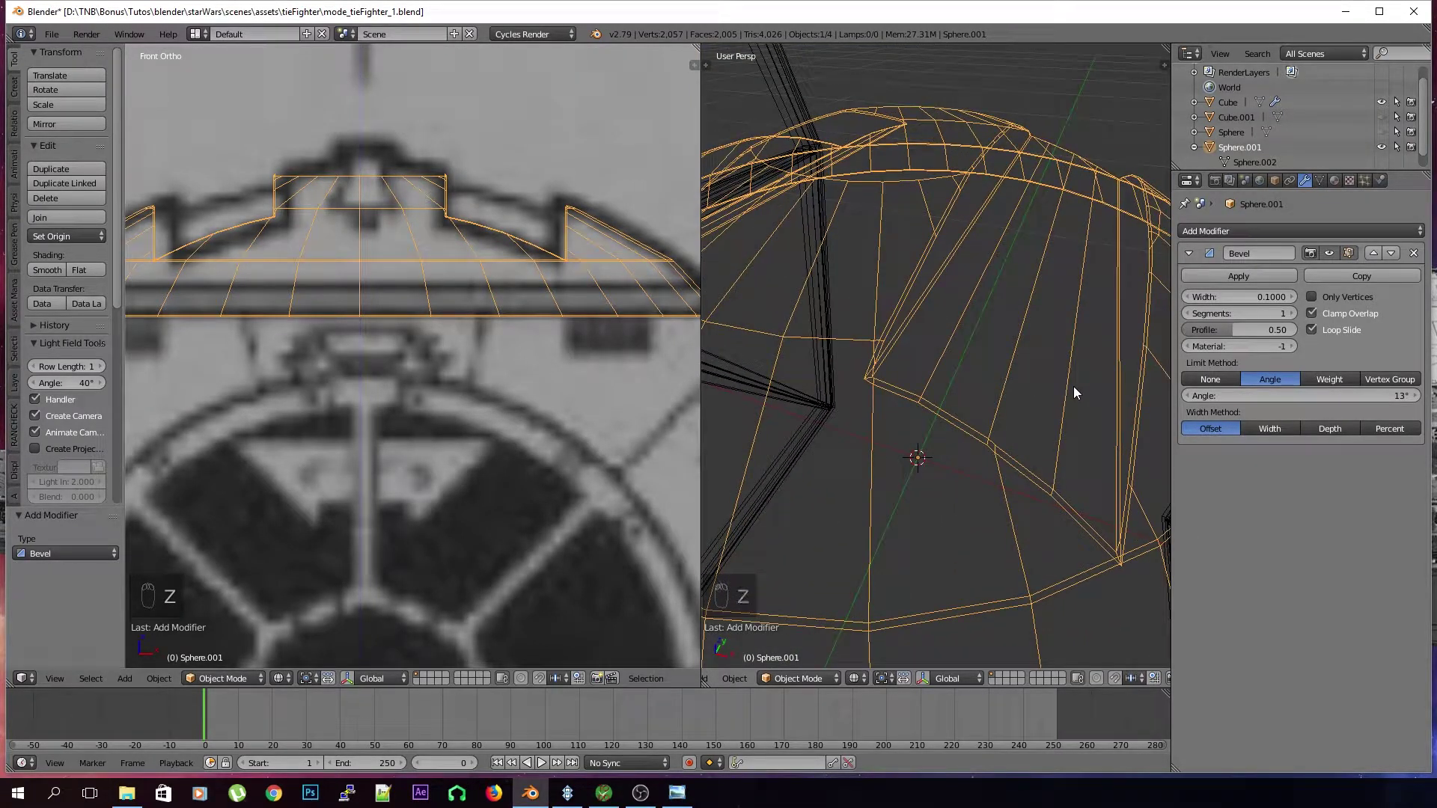
{"action": "key", "text": "z"}
{"action": "key", "text": "z"}
{"action": "middle_click_drag", "start_coordinate": [1076, 388], "coordinate": [967, 402]}
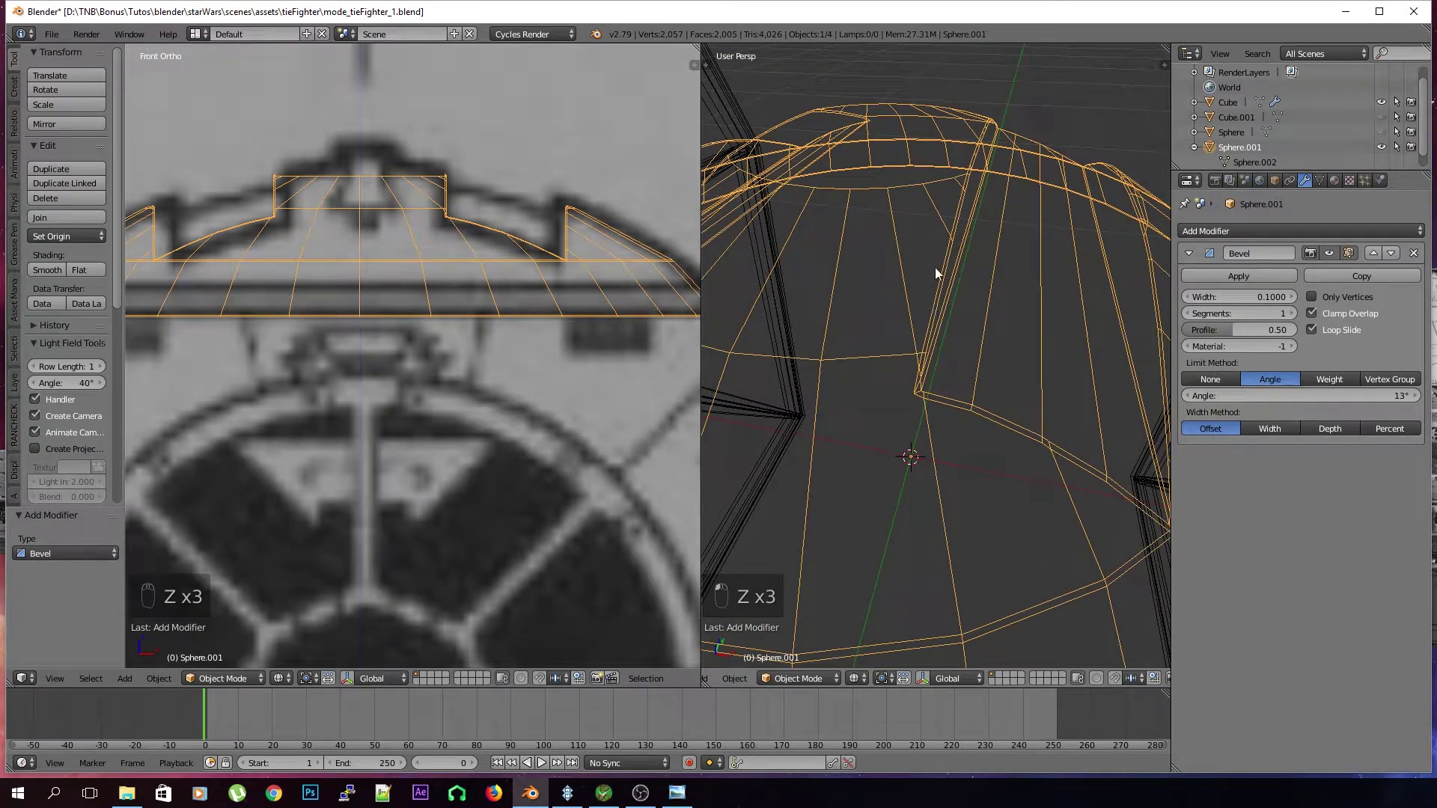
{"action": "mouse_move", "coordinate": [1303, 395]}
{"action": "left_mouse_down"}
{"action": "mouse_move", "coordinate": [1212, 395]}
{"action": "mouse_move", "coordinate": [1347, 395]}
{"action": "mouse_move", "coordinate": [1278, 396]}
{"action": "mouse_move", "coordinate": [1331, 394]}
{"action": "left_mouse_up"}
{"action": "scroll", "coordinate": [1008, 379], "scroll_direction": "down", "scroll_amount": 5}
{"action": "middle_click_drag", "start_coordinate": [1008, 379], "coordinate": [793, 351]}
{"action": "left_click", "coordinate": [1292, 314]}
{"action": "middle_click_drag", "start_coordinate": [1030, 335], "coordinate": [832, 380]}
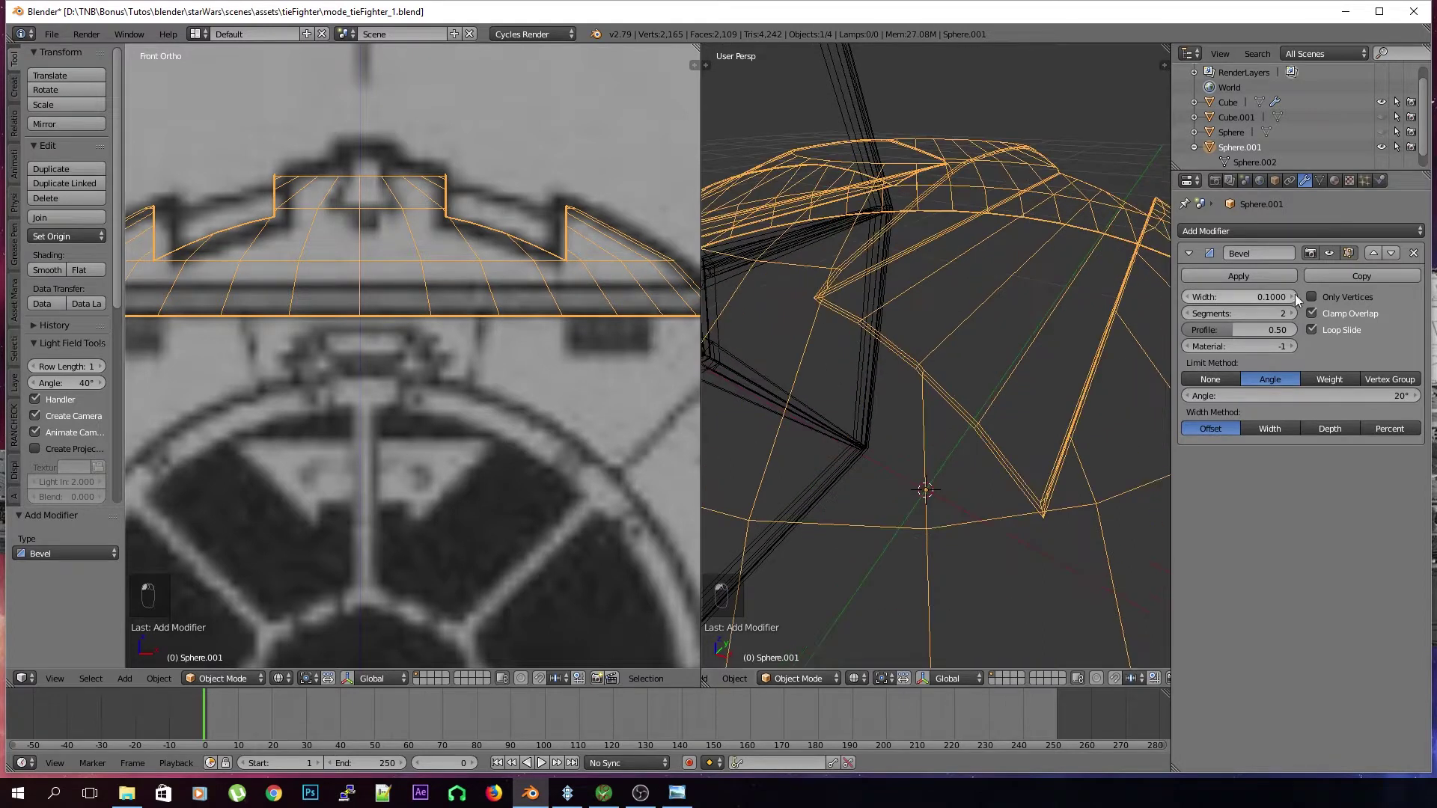
Set the bevel's profile to 0.51, turn off Clamp Overlap and set the width to 0.0012
{"action": "left_click_drag", "start_coordinate": [1232, 328], "coordinate": [1251, 297]}
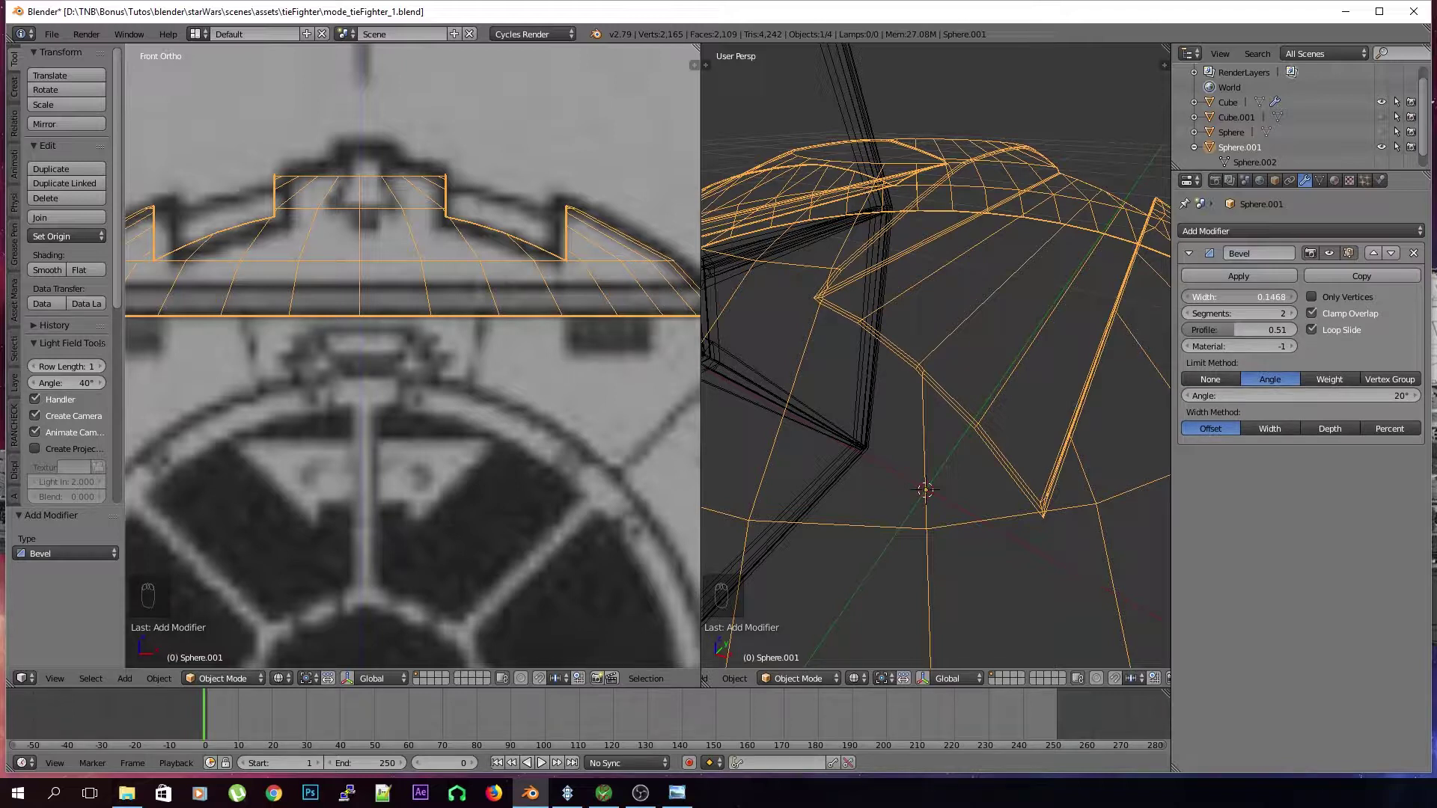
{"action": "left_click", "coordinate": [1313, 312]}
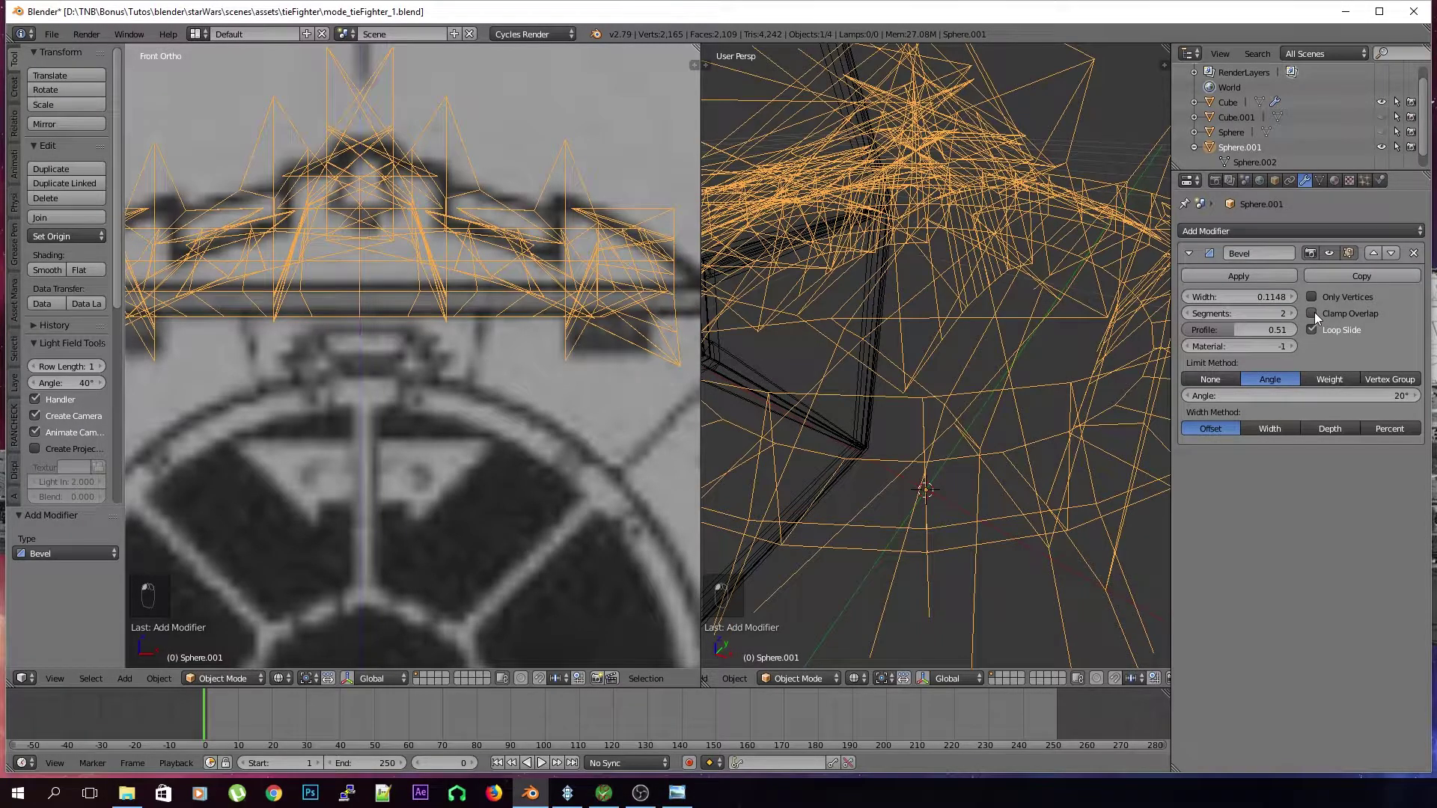
{"action": "left_click_drag", "start_coordinate": [1257, 296], "coordinate": [1198, 297]}
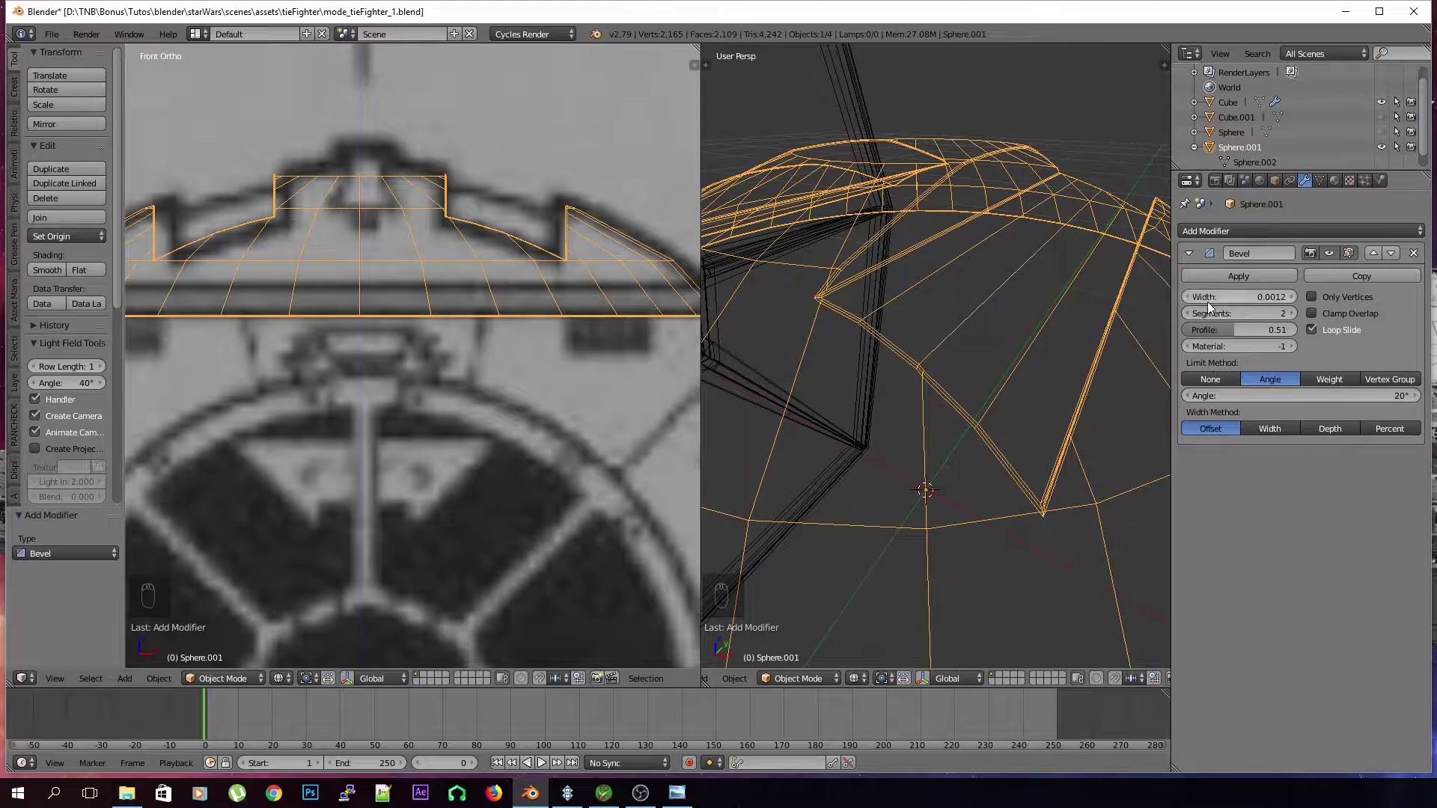
Switch to solid shading and examine the hatch dome's groove edges and corners in both edit and object mode
{"action": "key", "text": "Tab"}
{"action": "scroll", "coordinate": [1047, 296], "scroll_direction": "down", "scroll_amount": 1}
{"action": "key", "text": "z"}
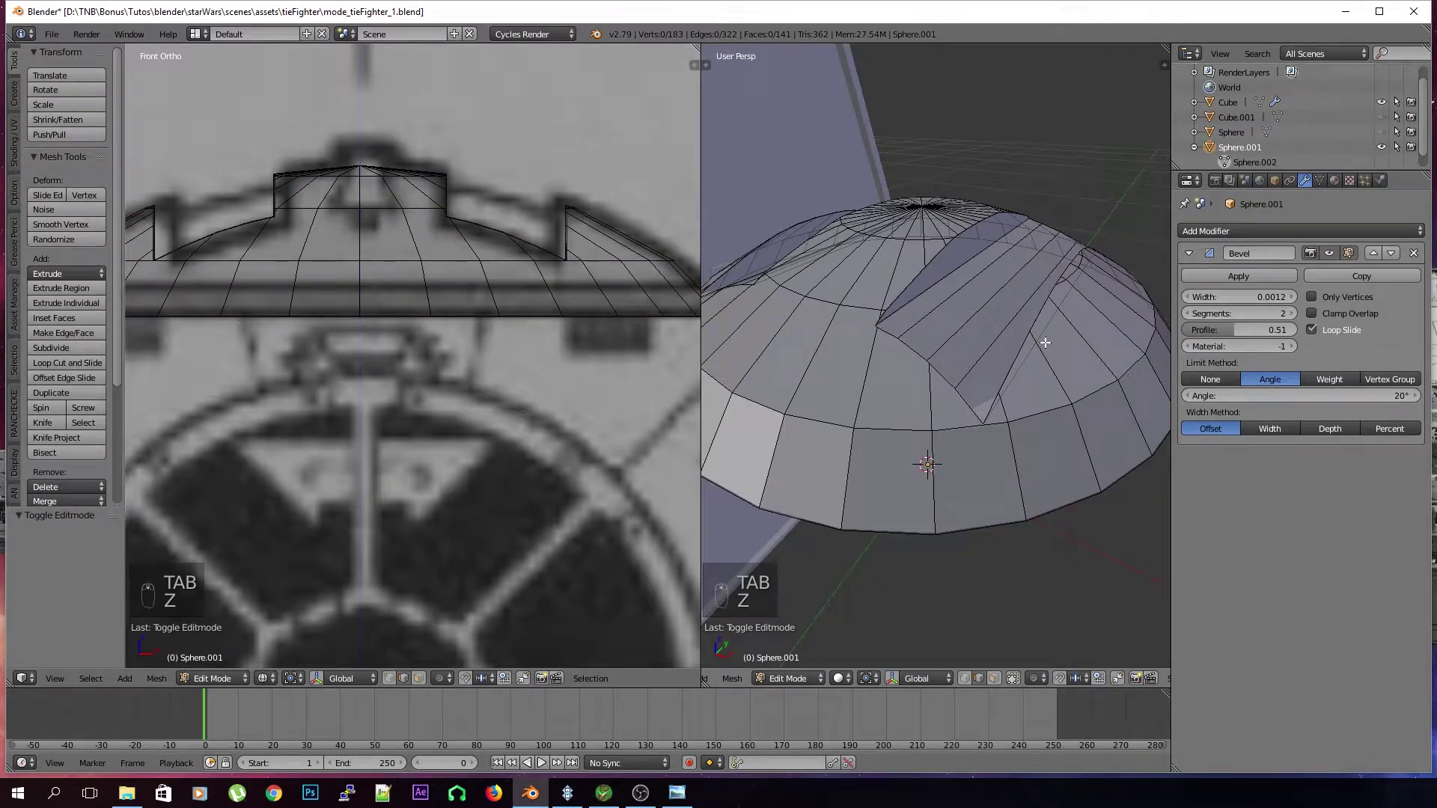
{"action": "scroll", "coordinate": [974, 351], "scroll_direction": "up", "scroll_amount": 1}
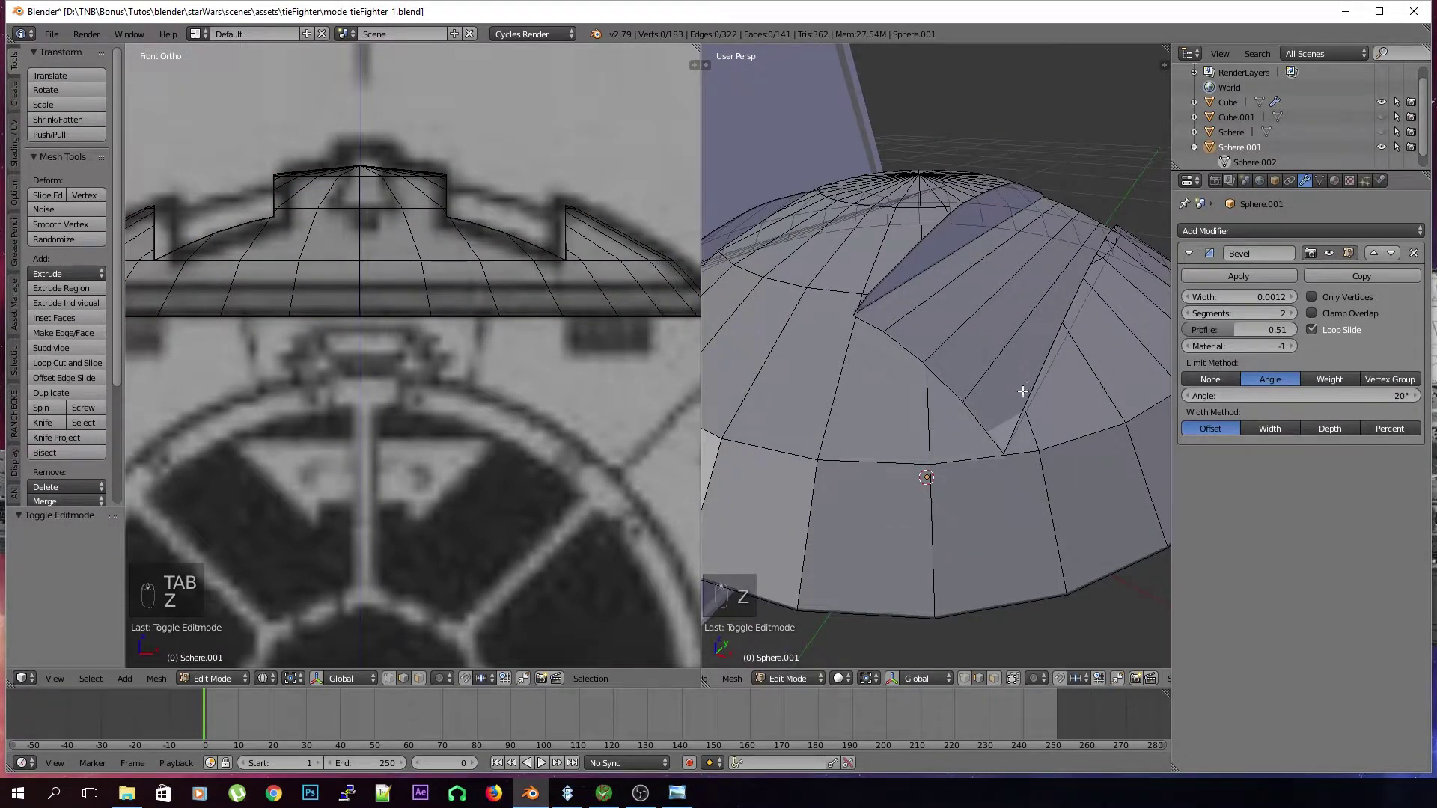
{"action": "key", "text": "Tab"}
{"action": "key", "text": "Tab"}
{"action": "scroll", "coordinate": [991, 386], "scroll_direction": "up", "scroll_amount": 3}
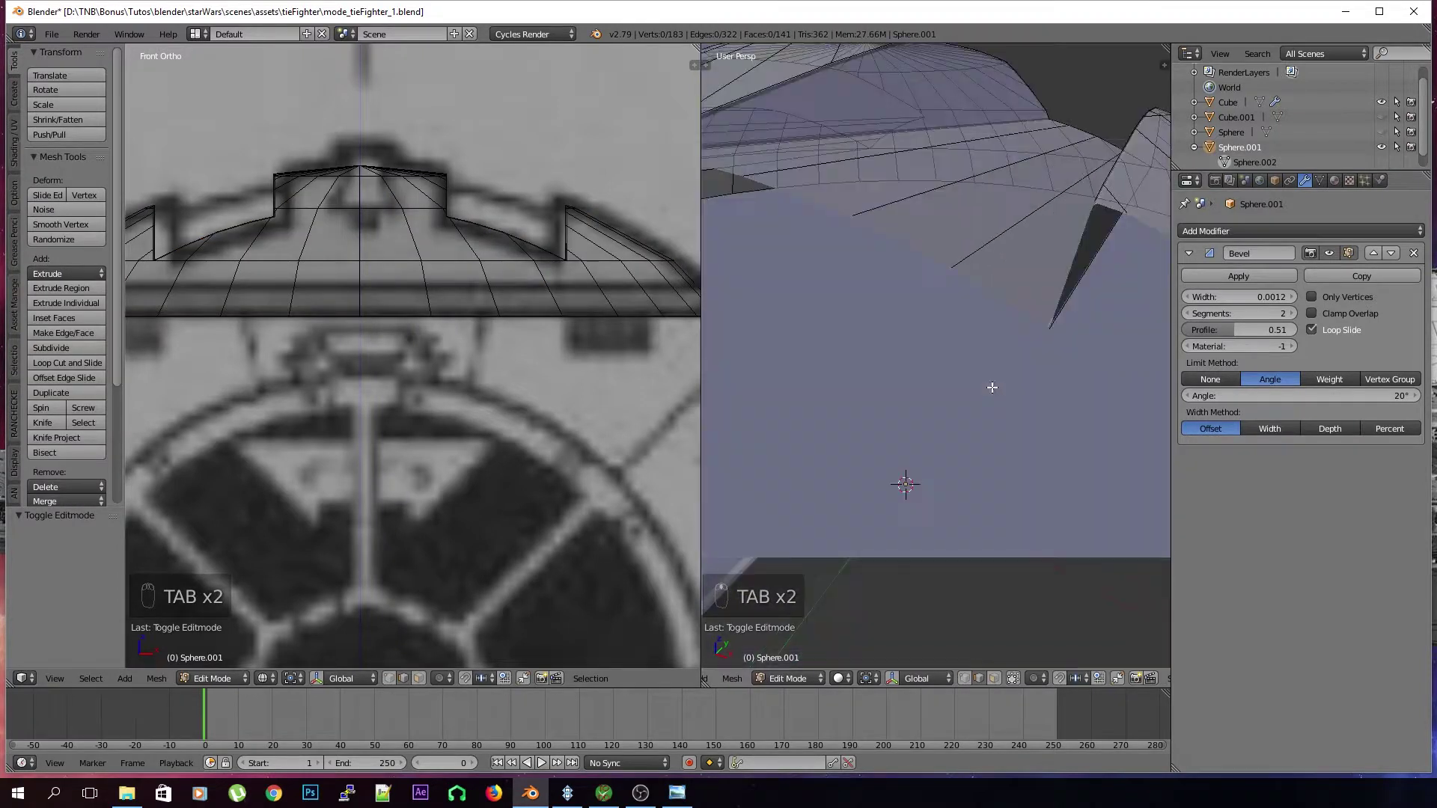
{"action": "middle_click_drag", "start_coordinate": [975, 434], "coordinate": [965, 431]}
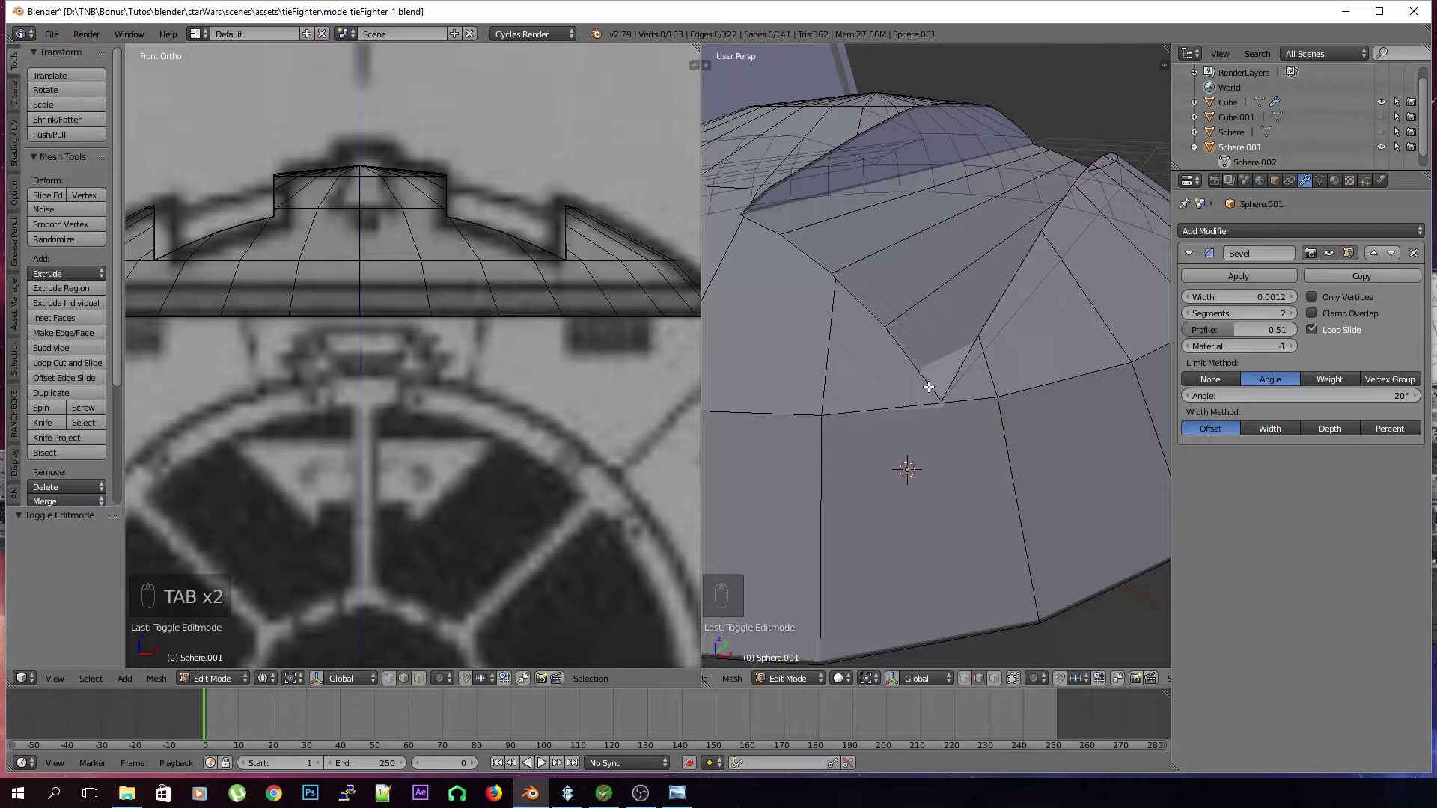
{"action": "scroll", "coordinate": [927, 387], "scroll_direction": "down", "scroll_amount": 3}
{"action": "key", "text": "Tab"}
{"action": "scroll", "coordinate": [953, 346], "scroll_direction": "up", "scroll_amount": 4}
{"action": "middle_click_drag", "start_coordinate": [994, 330], "coordinate": [938, 442]}
{"action": "key", "text": "Tab"}
{"action": "key", "text": "Tab"}
Try a level 2 Subdivision Surface modifier after the dome's bevel, check the mesh in edit mode and remove the modifier
{"action": "key", "text": "ctrl+2"}
{"action": "scroll", "coordinate": [958, 405], "scroll_direction": "up", "scroll_amount": 5}
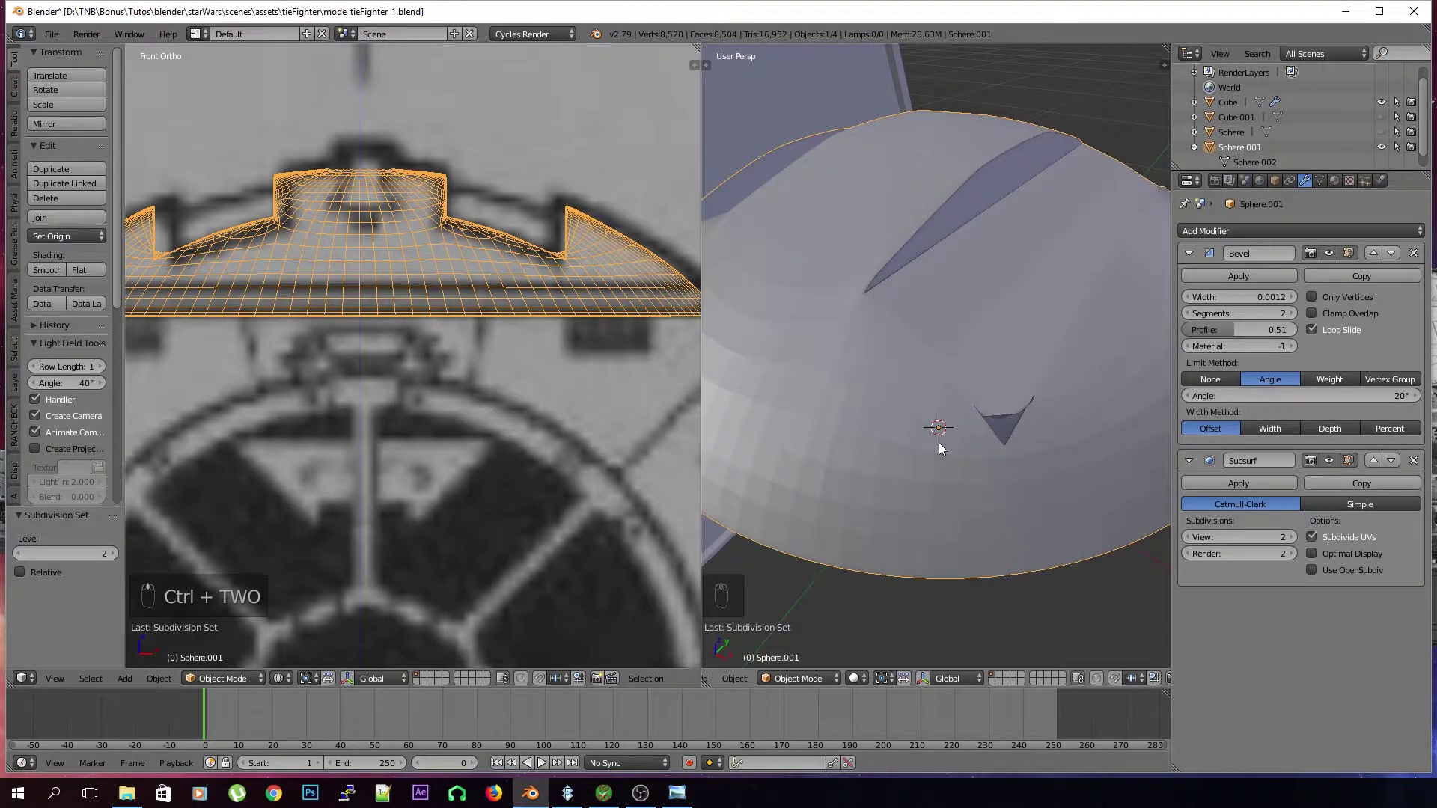
{"action": "key", "text": "Tab"}
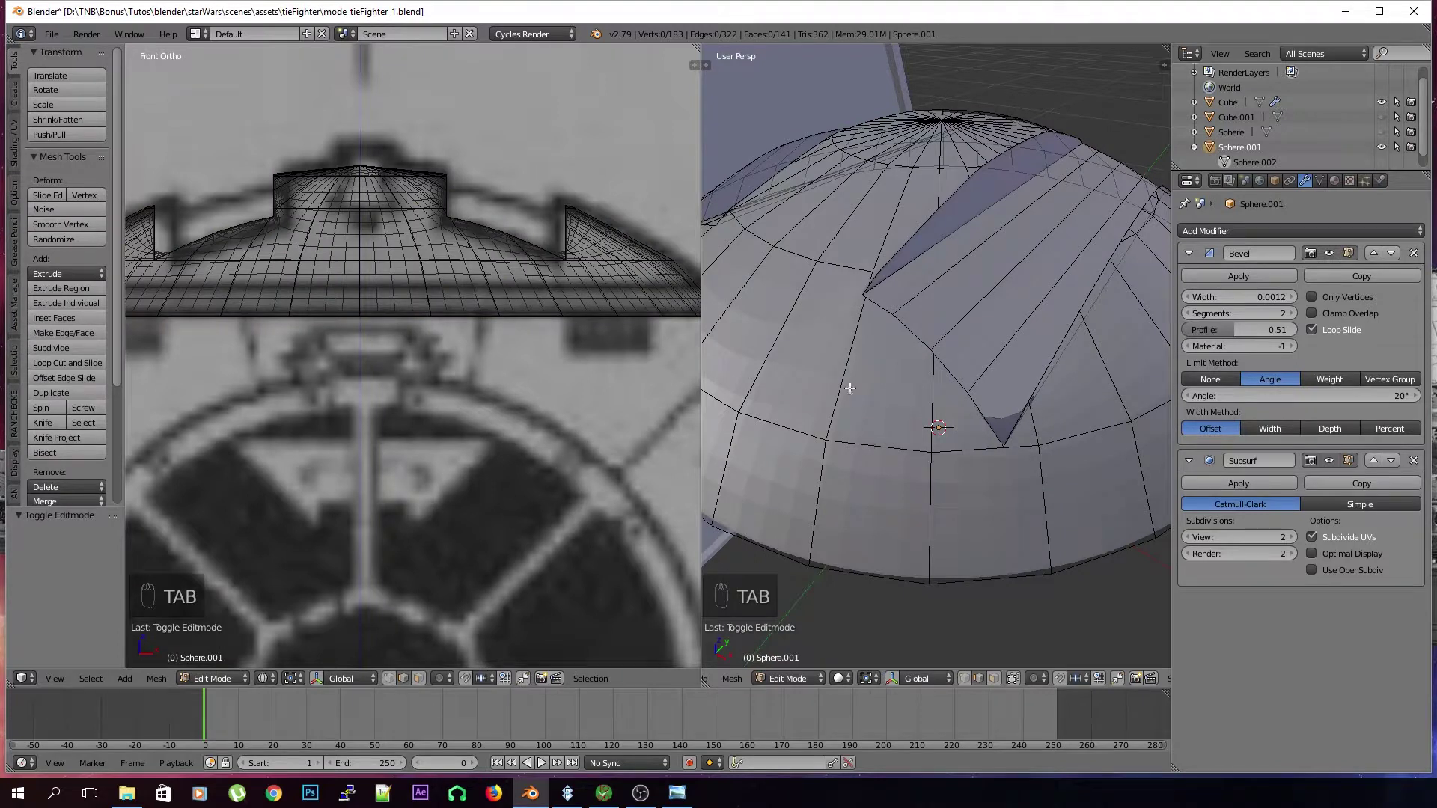
{"action": "scroll", "coordinate": [864, 332], "scroll_direction": "down", "scroll_amount": 4}
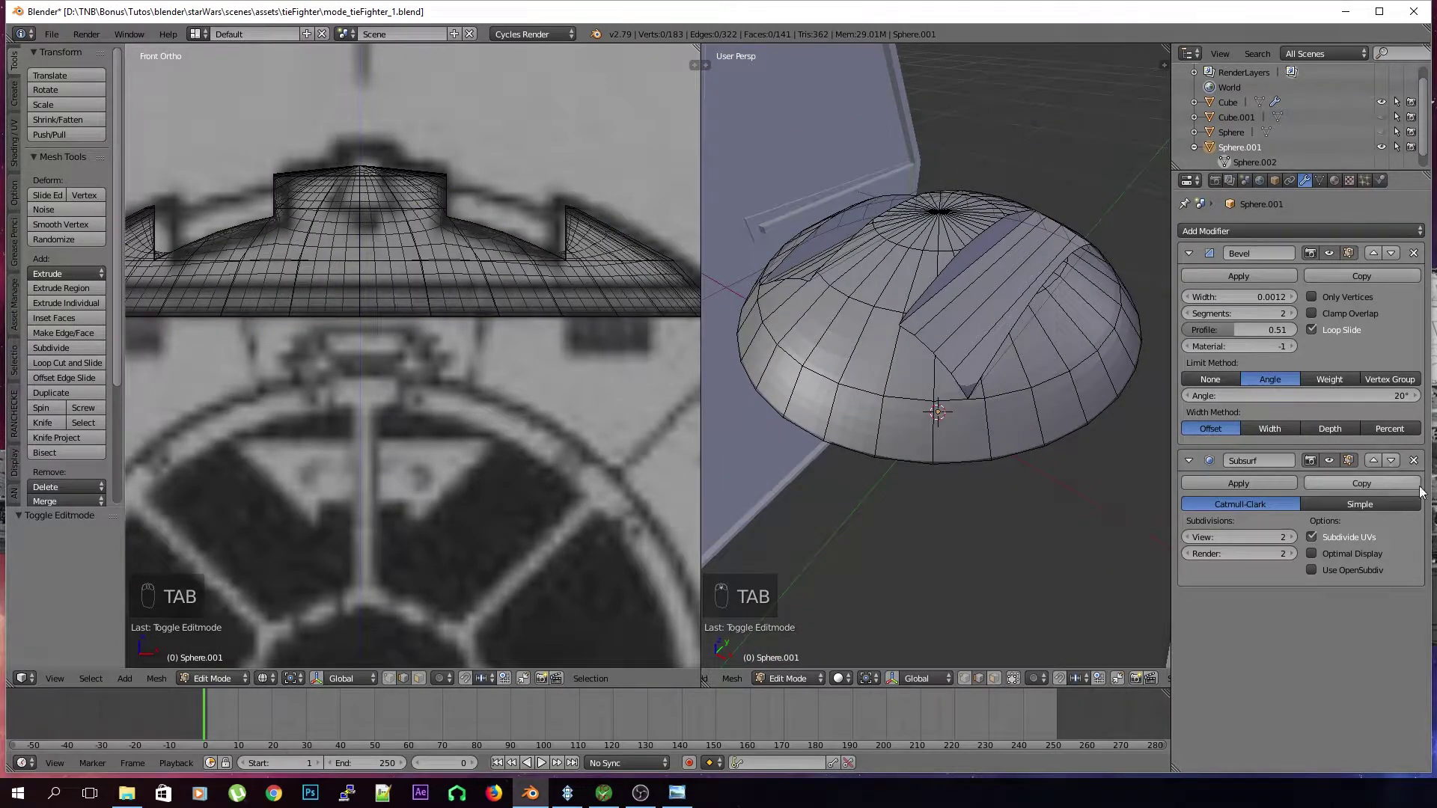
{"action": "left_click", "coordinate": [1414, 461]}
Delete the strip of faces beside the hatch dome's centreline on both sides of the apex, together with the underside face
{"action": "mouse_move", "coordinate": [1084, 449]}
{"action": "middle_mouse_down"}
{"action": "mouse_move", "coordinate": [1100, 299]}
{"action": "mouse_move", "coordinate": [1082, 423]}
{"action": "mouse_move", "coordinate": [1061, 440]}
{"action": "middle_mouse_up"}
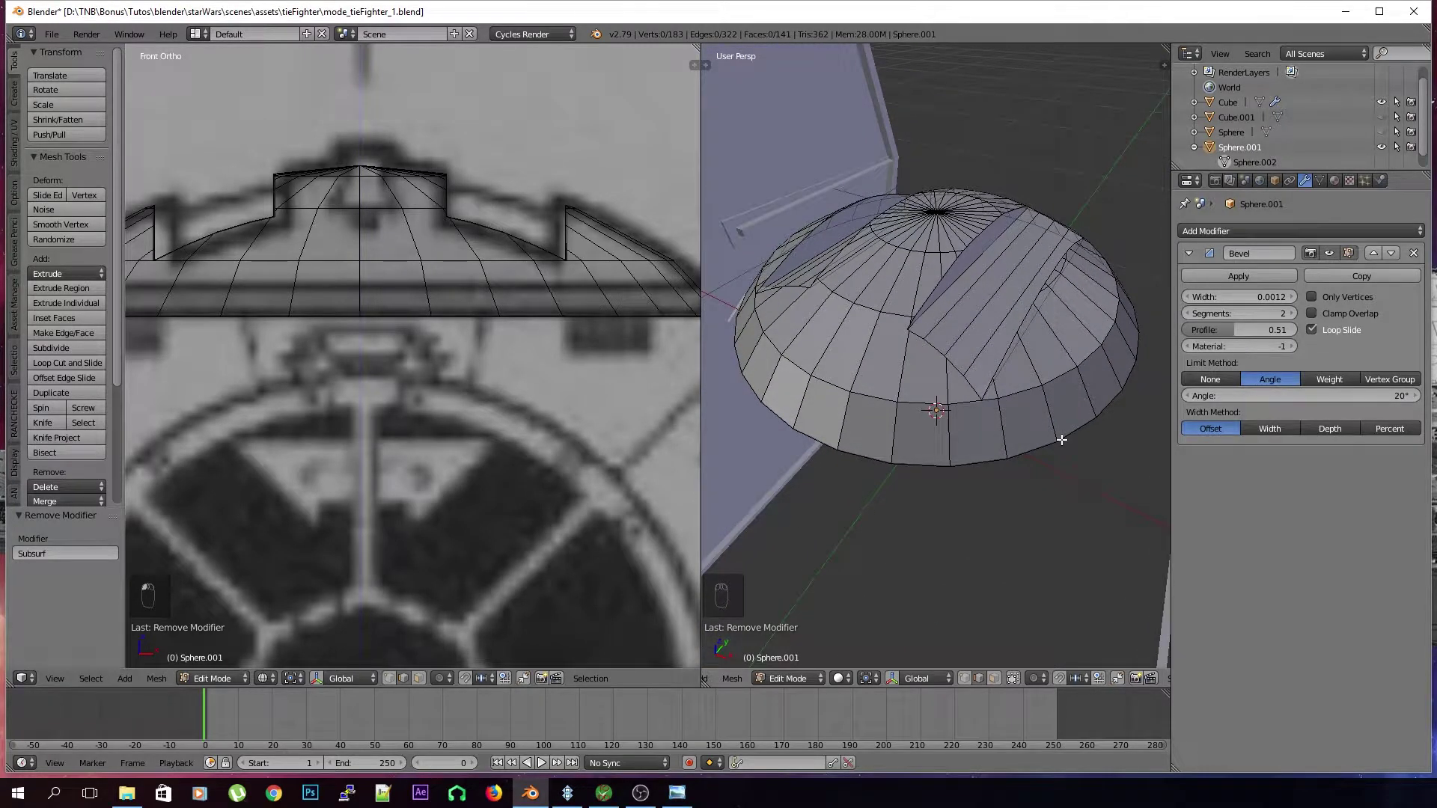
{"action": "scroll", "coordinate": [1026, 398], "scroll_direction": "down", "scroll_amount": 3}
{"action": "middle_click_drag", "start_coordinate": [994, 410], "coordinate": [967, 429]}
{"action": "scroll", "coordinate": [1018, 424], "scroll_direction": "up", "scroll_amount": 4}
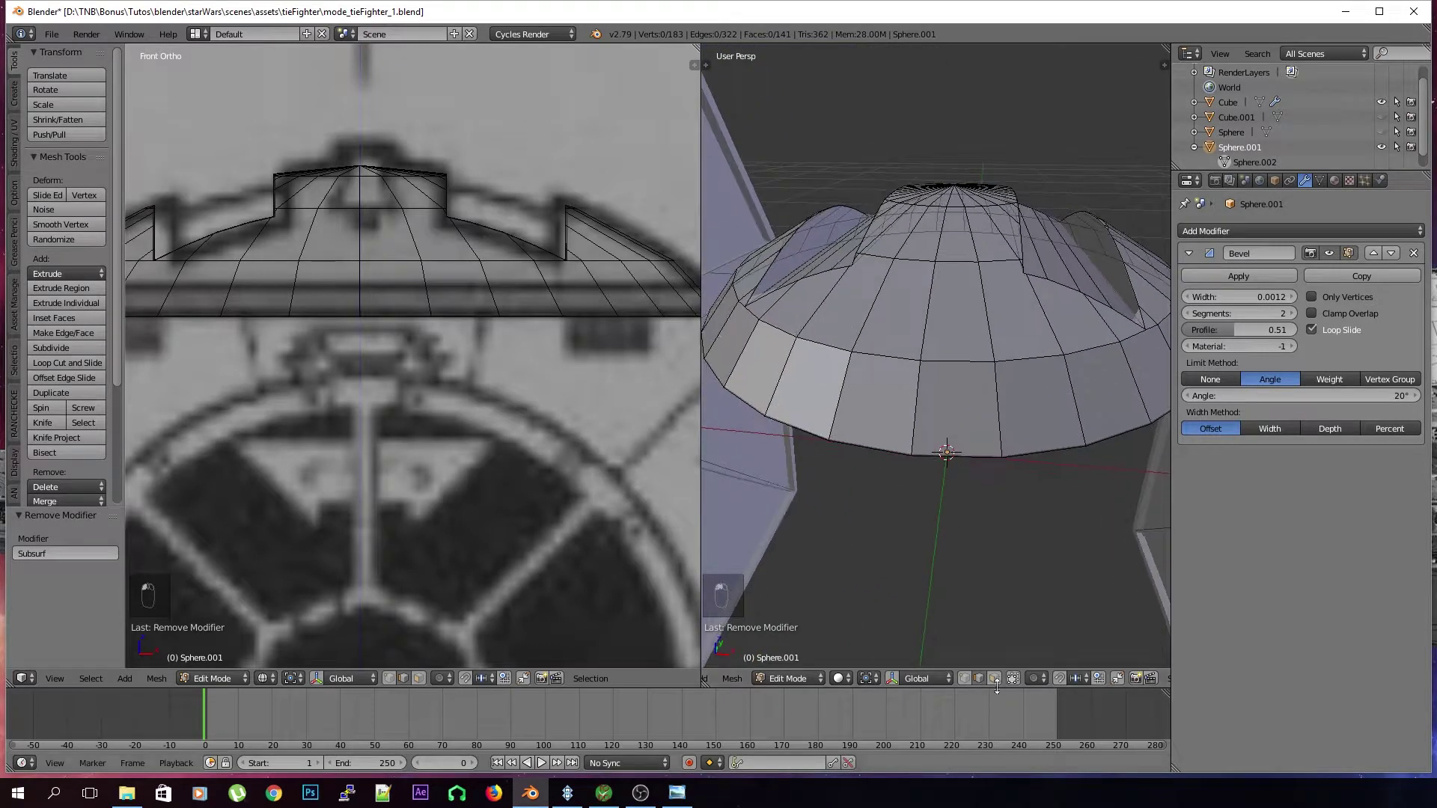
{"action": "key", "text": "3"}
{"action": "right_click", "coordinate": [886, 379], "text": "alt"}
{"action": "middle_click_drag", "start_coordinate": [885, 379], "coordinate": [979, 403]}
{"action": "right_click", "coordinate": [944, 315], "text": "shift"}
{"action": "middle_click_drag", "start_coordinate": [950, 345], "coordinate": [1084, 389]}
{"action": "scroll", "coordinate": [965, 359], "scroll_direction": "down", "scroll_amount": 3}
{"action": "right_click", "coordinate": [931, 345], "text": "shift"}
{"action": "right_click", "coordinate": [887, 341], "text": "alt+shift"}
{"action": "middle_click_drag", "start_coordinate": [910, 451], "coordinate": [878, 304]}
{"action": "right_click", "coordinate": [958, 322], "text": "shift"}
{"action": "key", "text": "ctrl+z"}
{"action": "scroll", "coordinate": [954, 338], "scroll_direction": "up", "scroll_amount": 2}
{"action": "right_click", "coordinate": [966, 304], "text": "shift"}
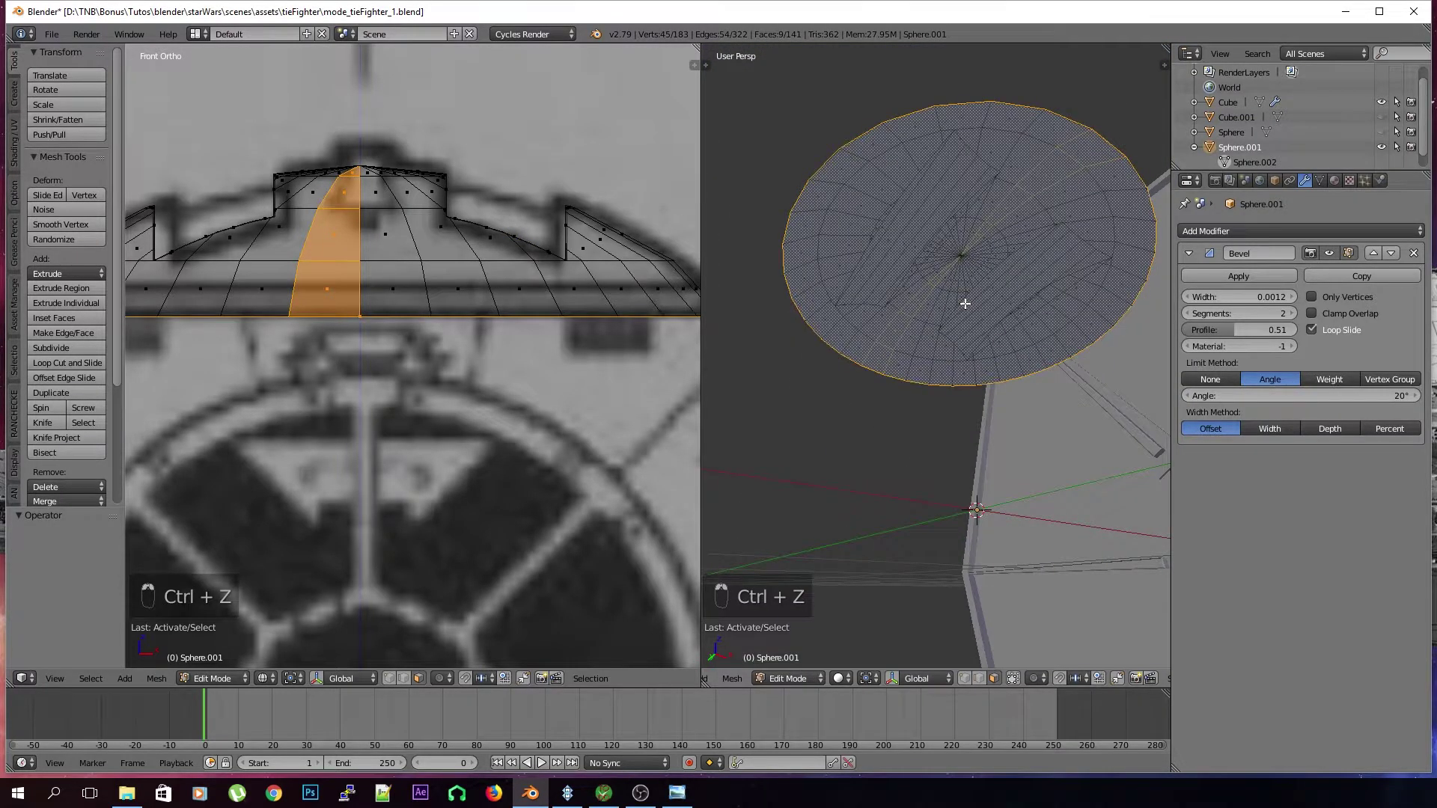
{"action": "key", "text": "x"}
{"action": "left_click", "coordinate": [965, 304]}
Select the linked faces of the dome half on the negative X side and delete them
{"action": "middle_click_drag", "start_coordinate": [965, 304], "coordinate": [919, 377]}
{"action": "scroll", "coordinate": [838, 441], "scroll_direction": "up", "scroll_amount": 3}
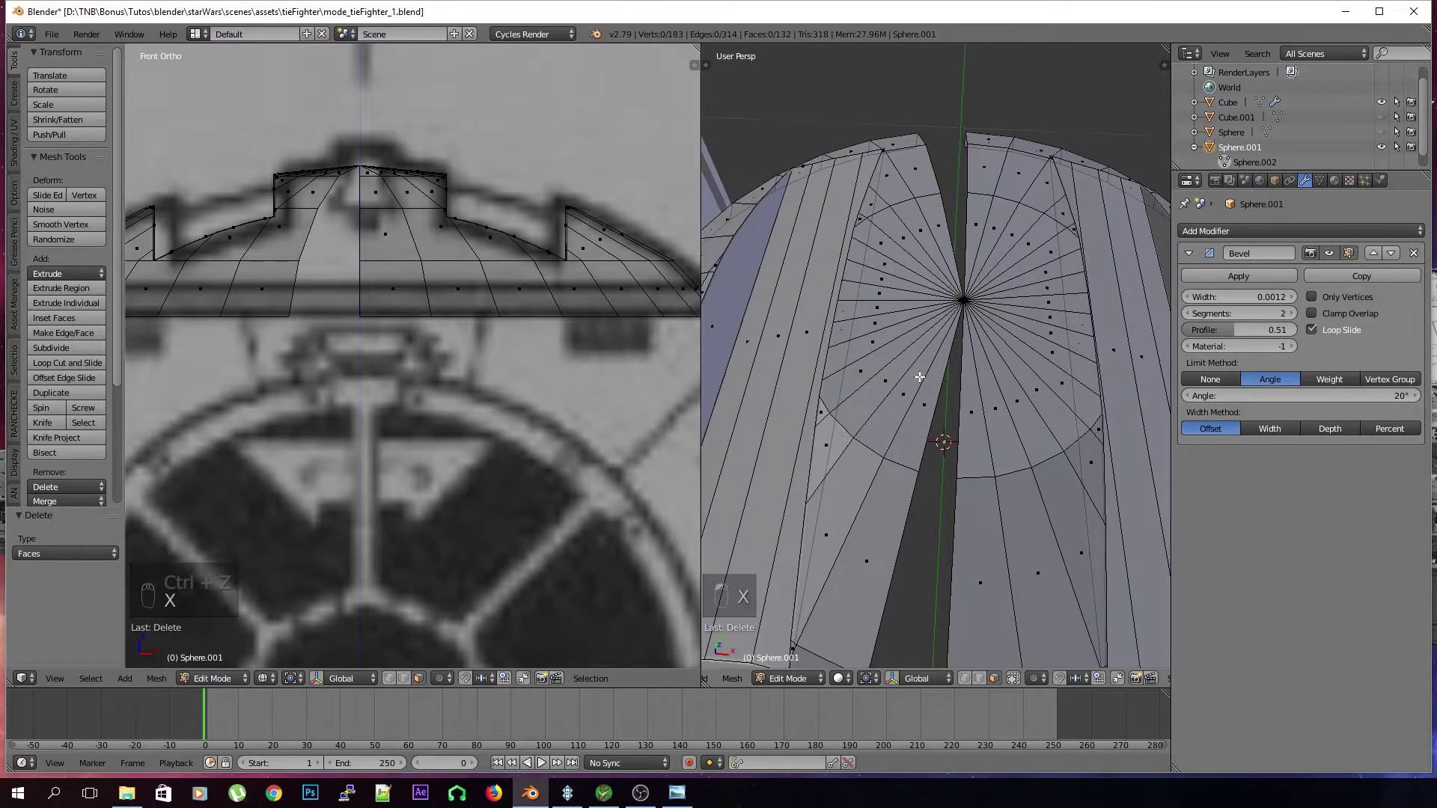
{"action": "key", "text": "l"}
{"action": "key", "text": "l"}
{"action": "key", "text": "l"}
{"action": "key", "text": "l"}
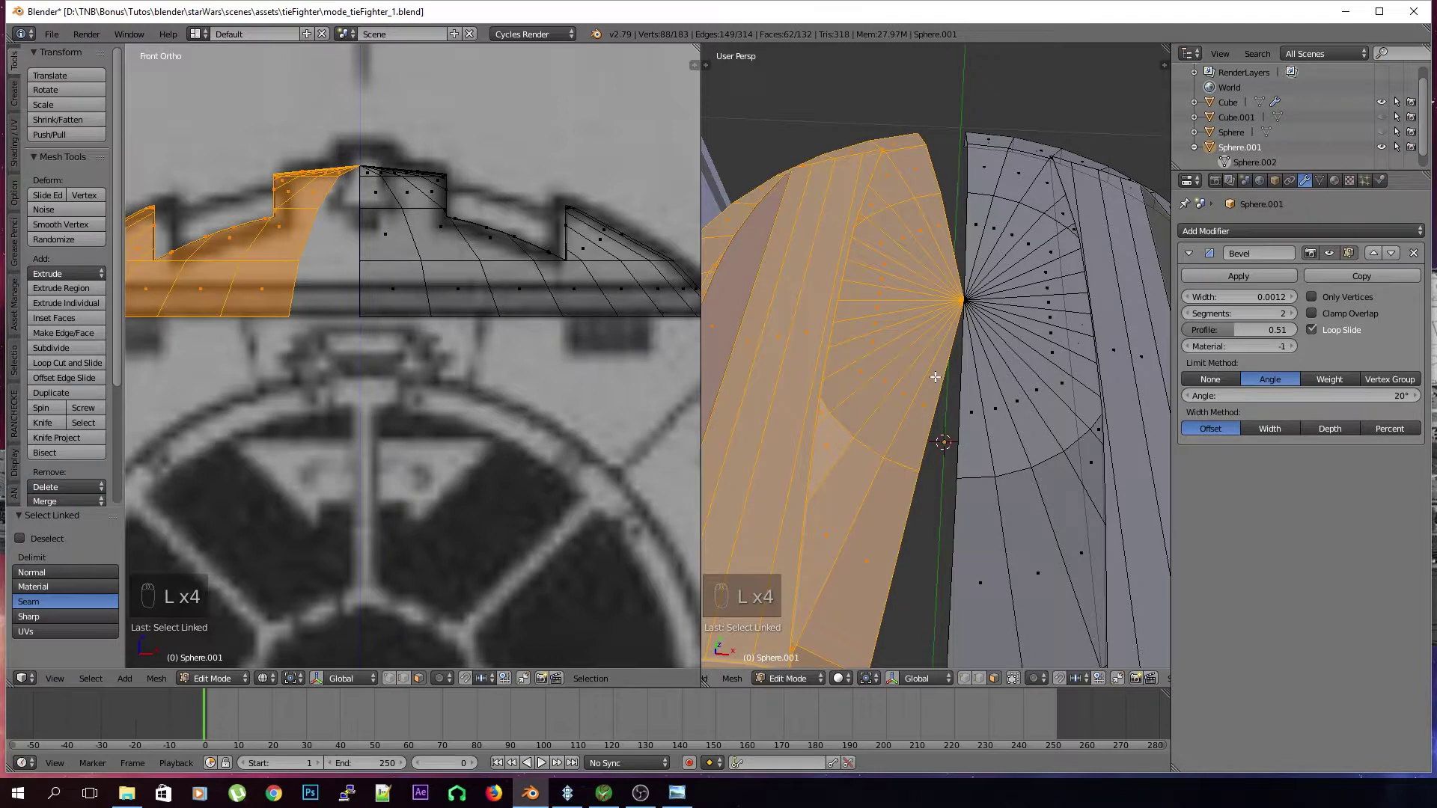
{"action": "scroll", "coordinate": [930, 378], "scroll_direction": "down", "scroll_amount": 3}
{"action": "key", "text": "x"}
{"action": "left_click", "coordinate": [930, 382]}
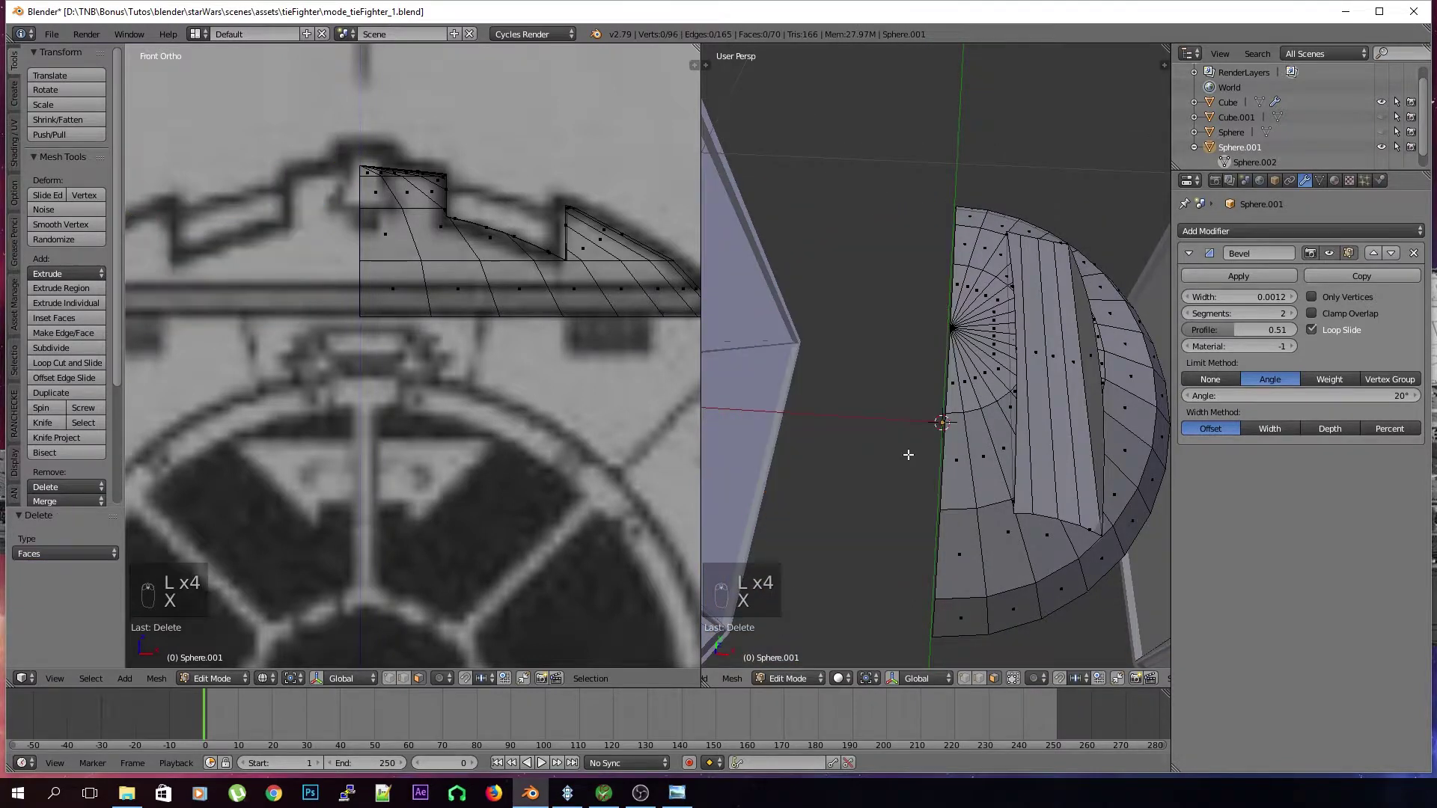
Add a Mirror modifier on the X axis to the remaining dome half, check its underside and save the file
{"action": "scroll", "coordinate": [908, 452], "scroll_direction": "down", "scroll_amount": 2}
{"action": "key", "text": "Tab"}
{"action": "middle_click_drag", "start_coordinate": [921, 508], "coordinate": [1029, 295]}
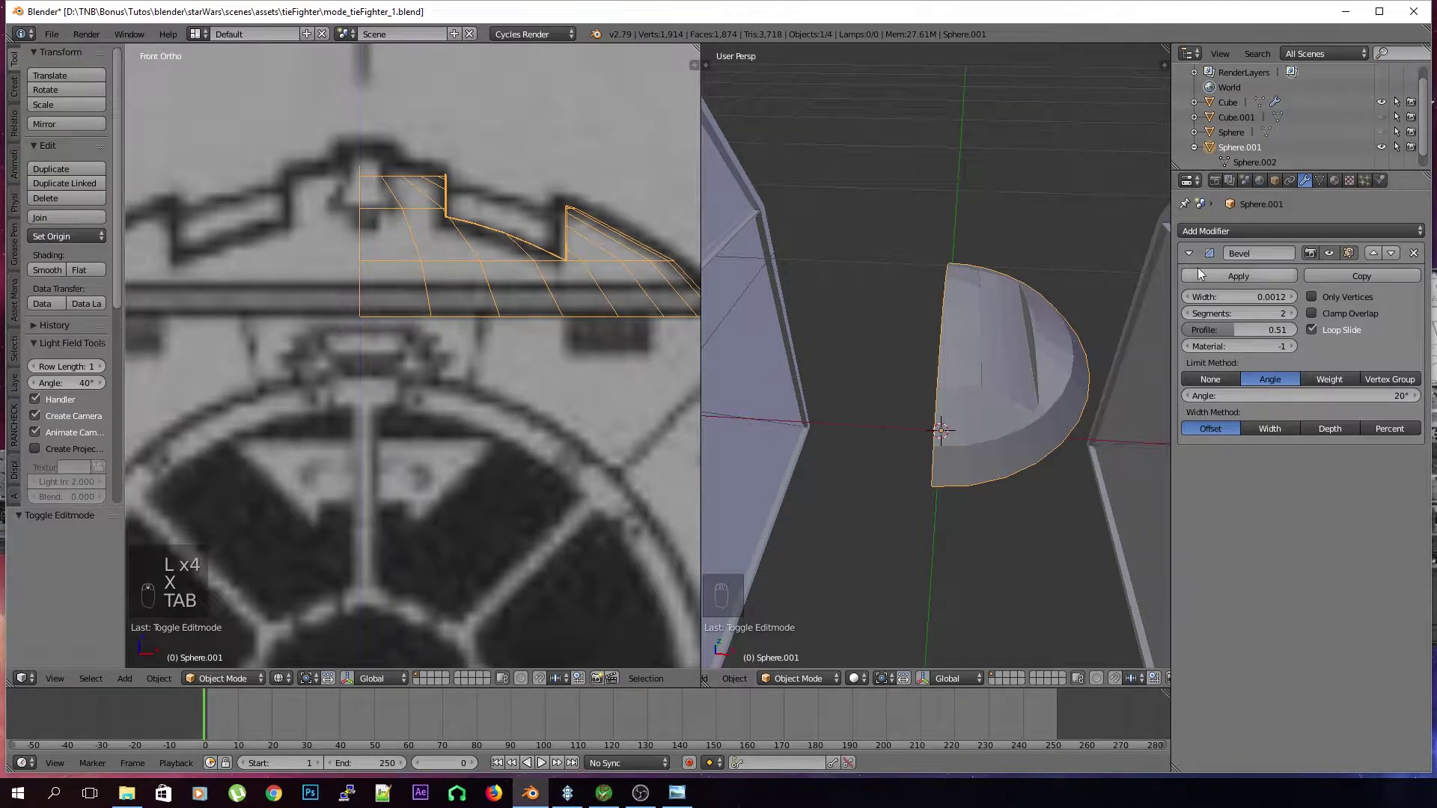
{"action": "left_click", "coordinate": [1237, 229]}
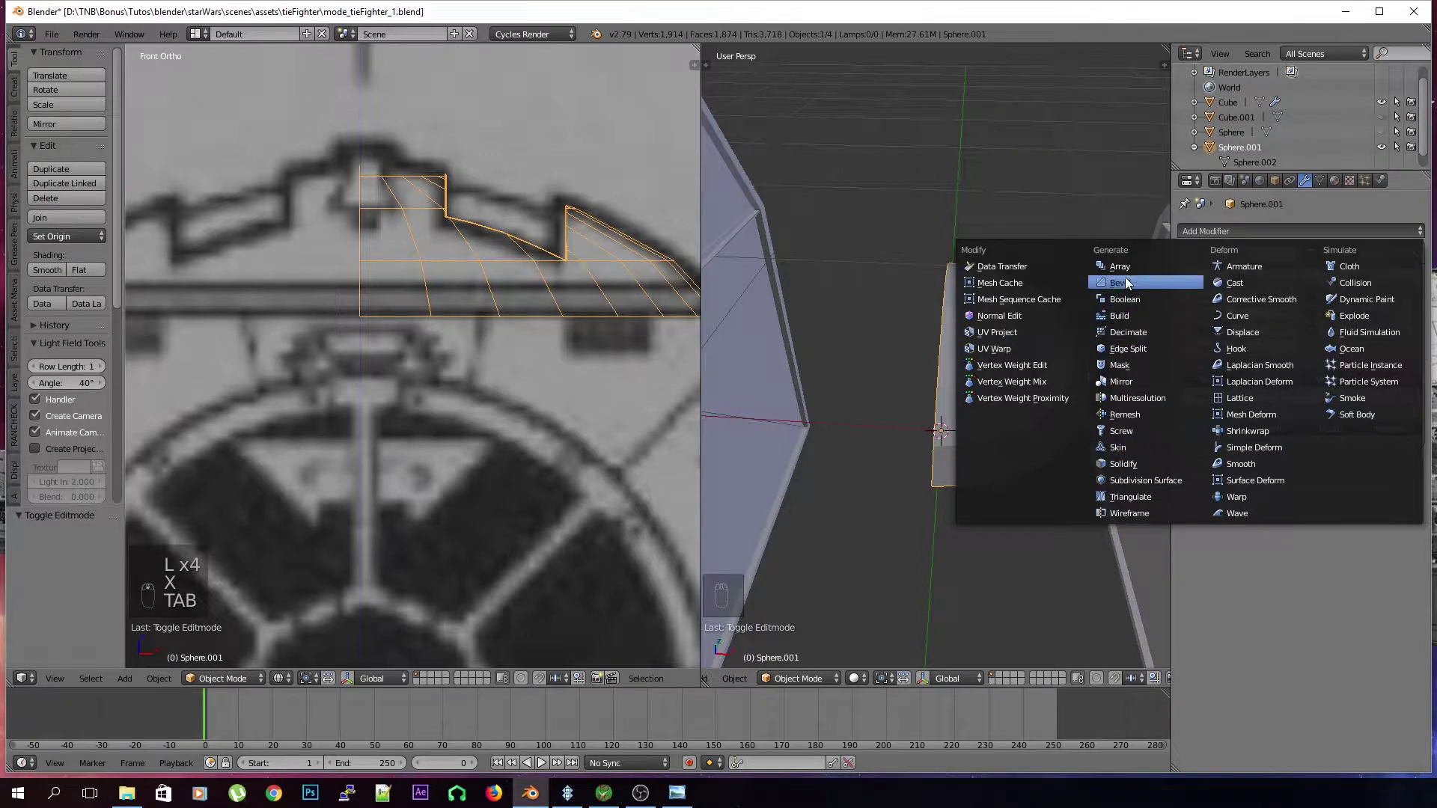
{"action": "left_click", "coordinate": [1130, 382]}
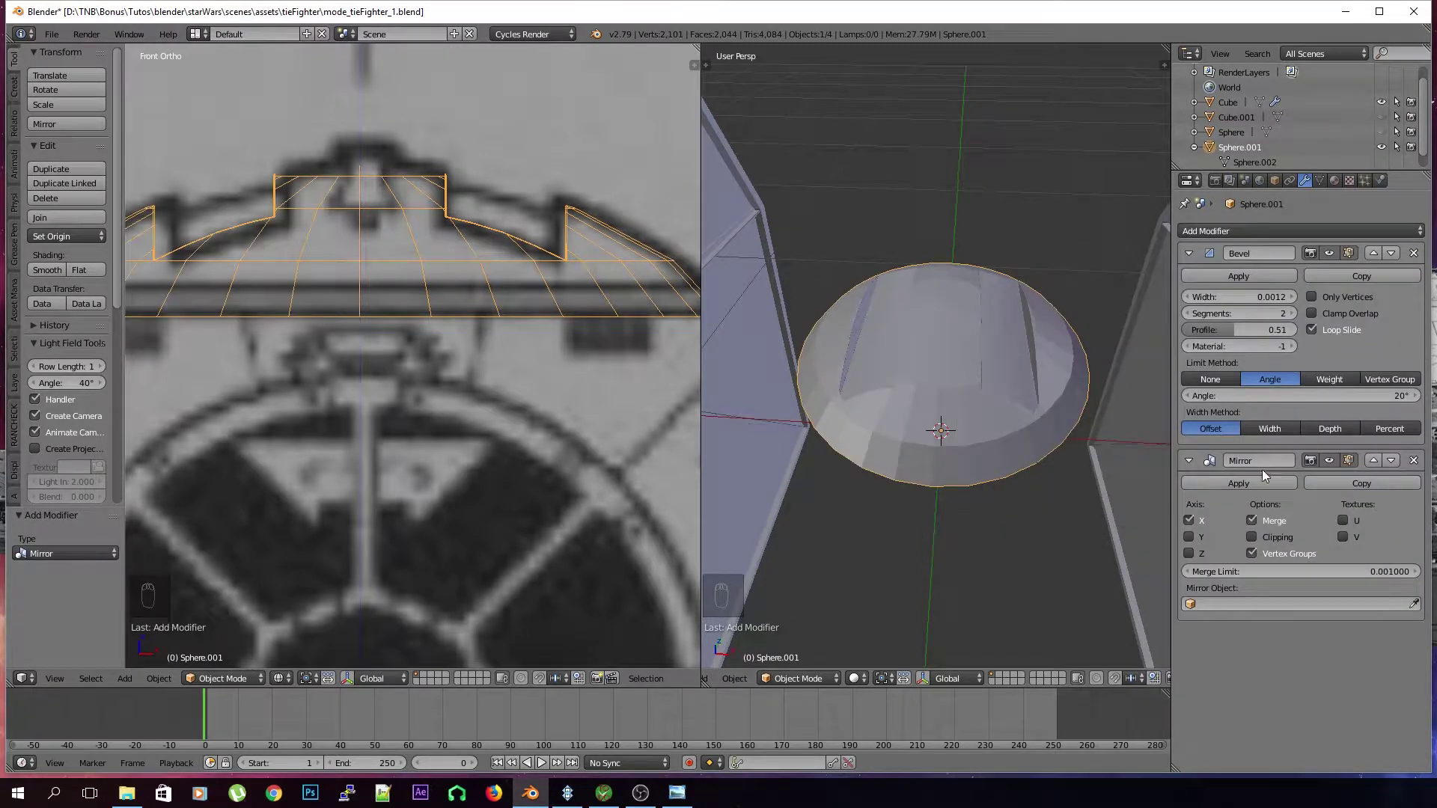
{"action": "scroll", "coordinate": [1022, 448], "scroll_direction": "up", "scroll_amount": 2}
{"action": "middle_click_drag", "start_coordinate": [1022, 447], "coordinate": [1017, 298]}
{"action": "key", "text": "Tab"}
{"action": "key", "text": "Tab"}
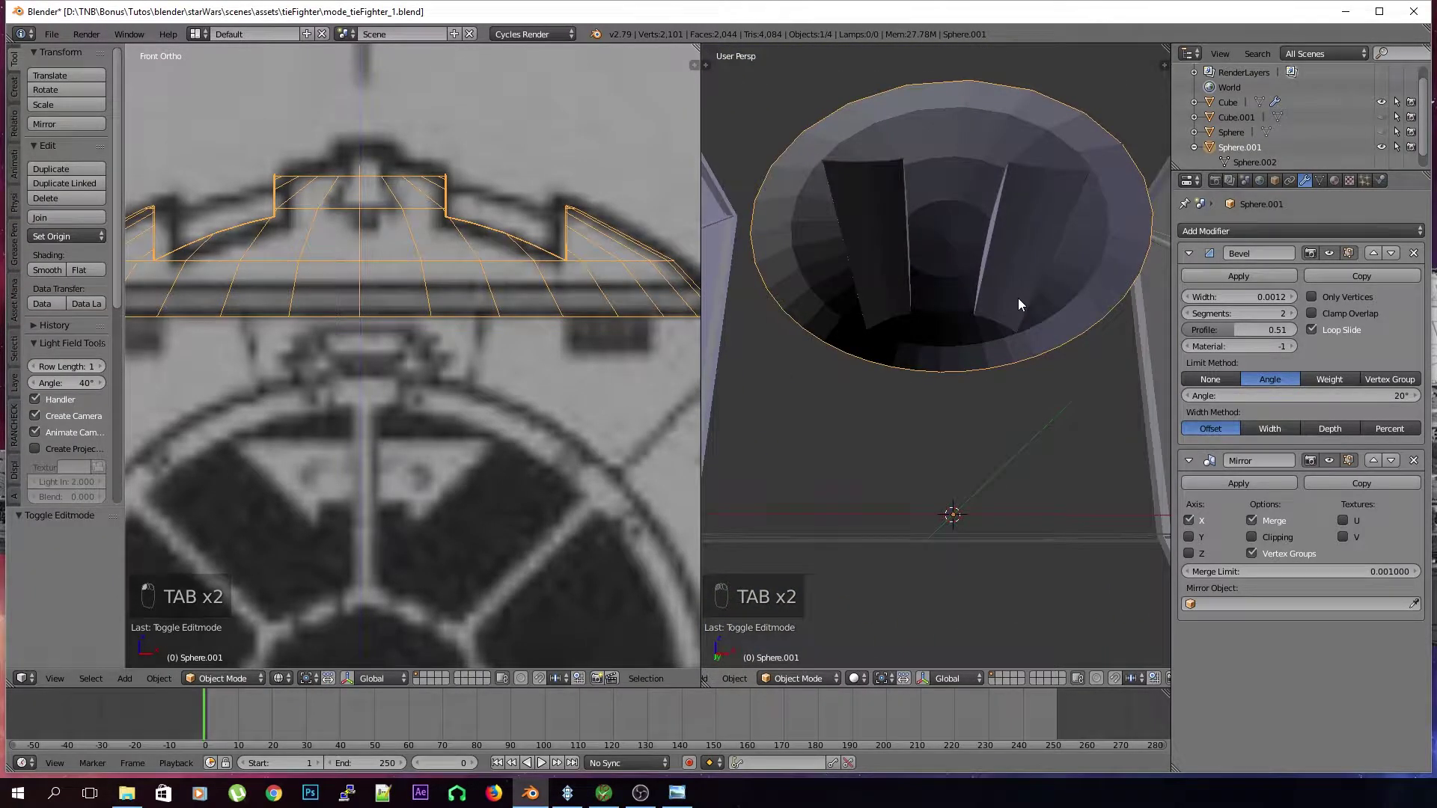
{"action": "key", "text": "ctrl+s"}
Deselect everything and examine the mirrored hatch dome's top and mesh from several angles in edit and object mode
{"action": "scroll", "coordinate": [1018, 298], "scroll_direction": "down", "scroll_amount": 3}
{"action": "key", "text": "Tab"}
{"action": "middle_click_drag", "start_coordinate": [1018, 297], "coordinate": [1018, 385]}
{"action": "key", "text": "a"}
{"action": "key", "text": "a"}
{"action": "key", "text": "a"}
{"action": "key", "text": "Tab"}
{"action": "scroll", "coordinate": [1018, 385], "scroll_direction": "up", "scroll_amount": 1}
{"action": "key", "text": "a"}
{"action": "key", "text": "a"}
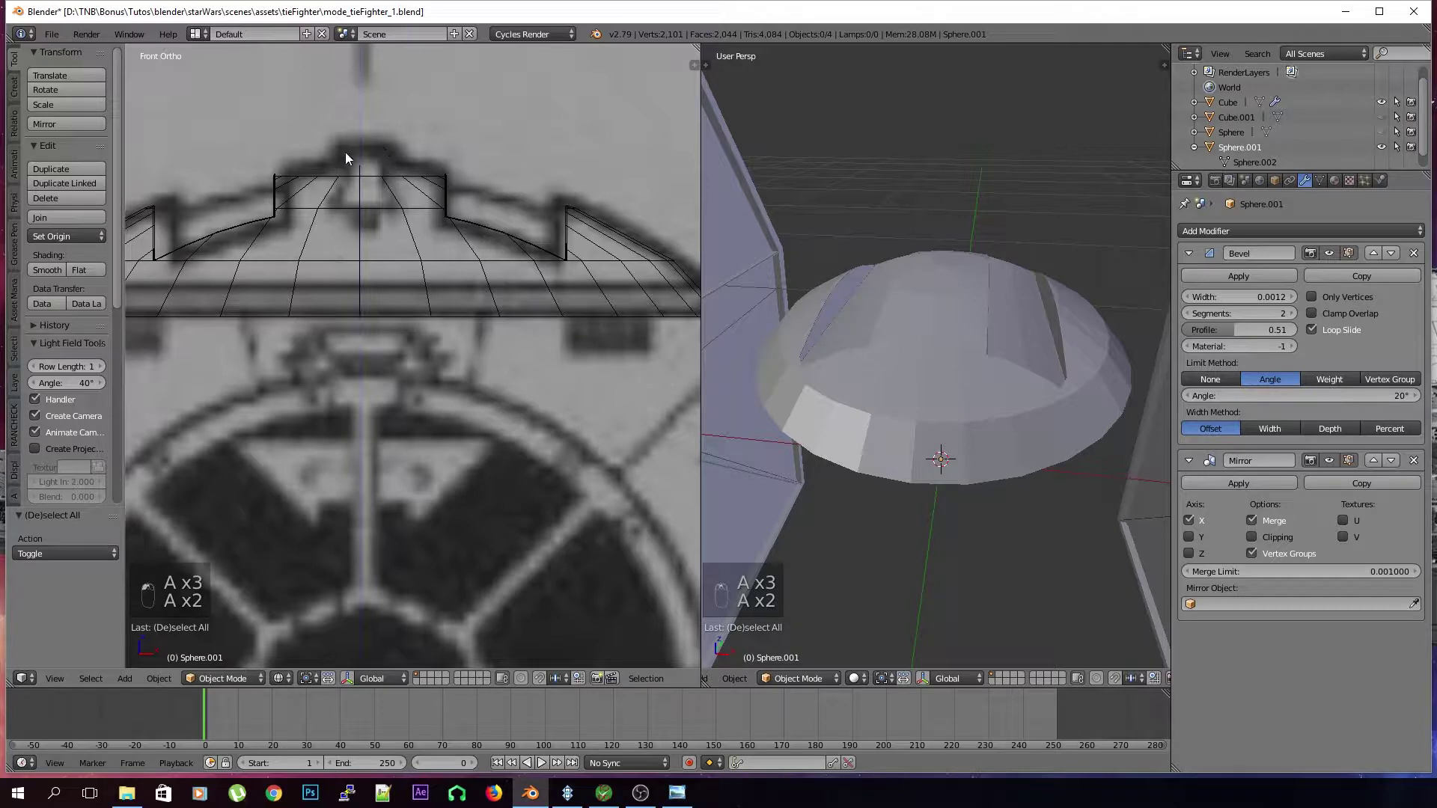
{"action": "scroll", "coordinate": [947, 368], "scroll_direction": "up", "scroll_amount": 4}
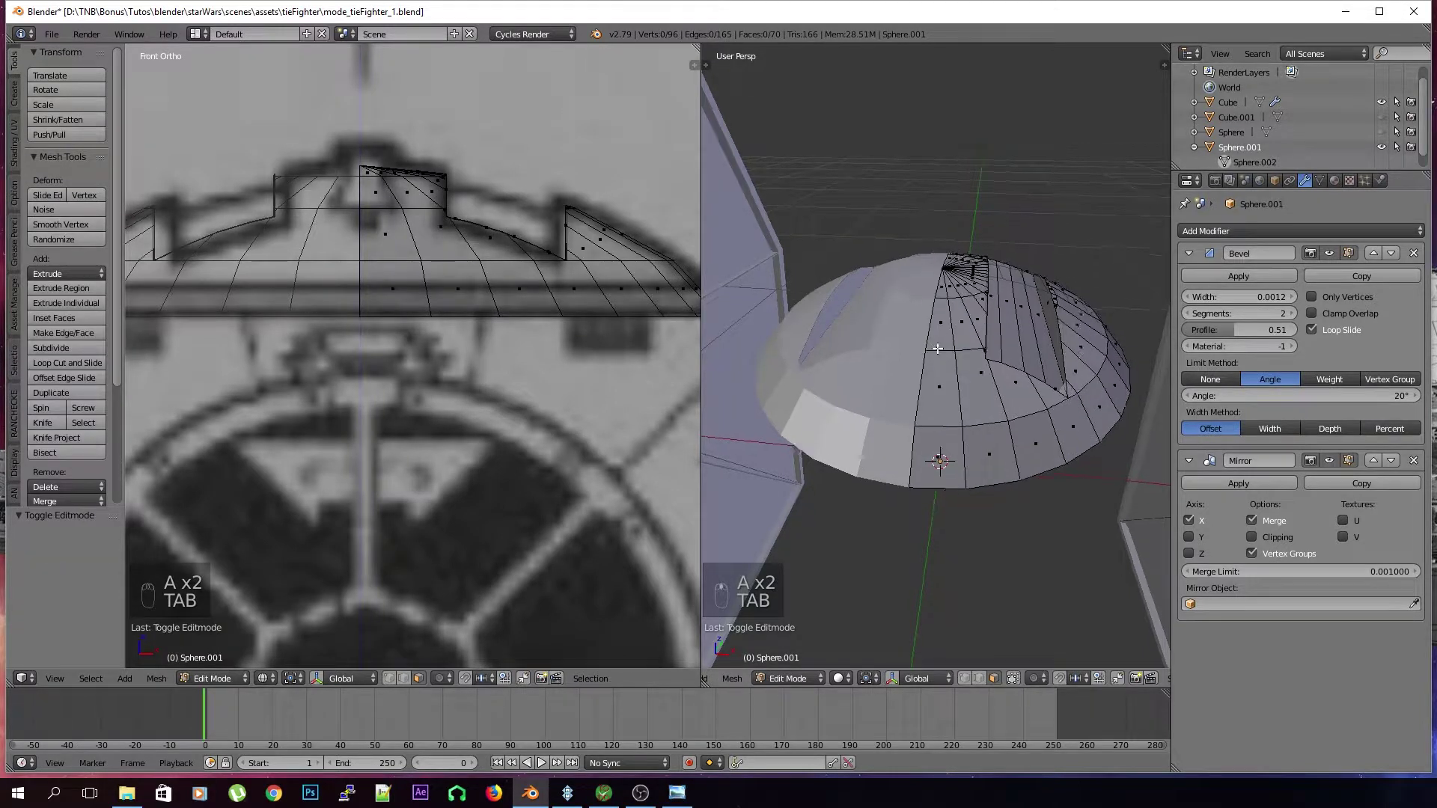
{"action": "middle_click_drag", "start_coordinate": [961, 358], "coordinate": [968, 317]}
{"action": "middle_click_drag", "start_coordinate": [855, 374], "coordinate": [927, 286]}
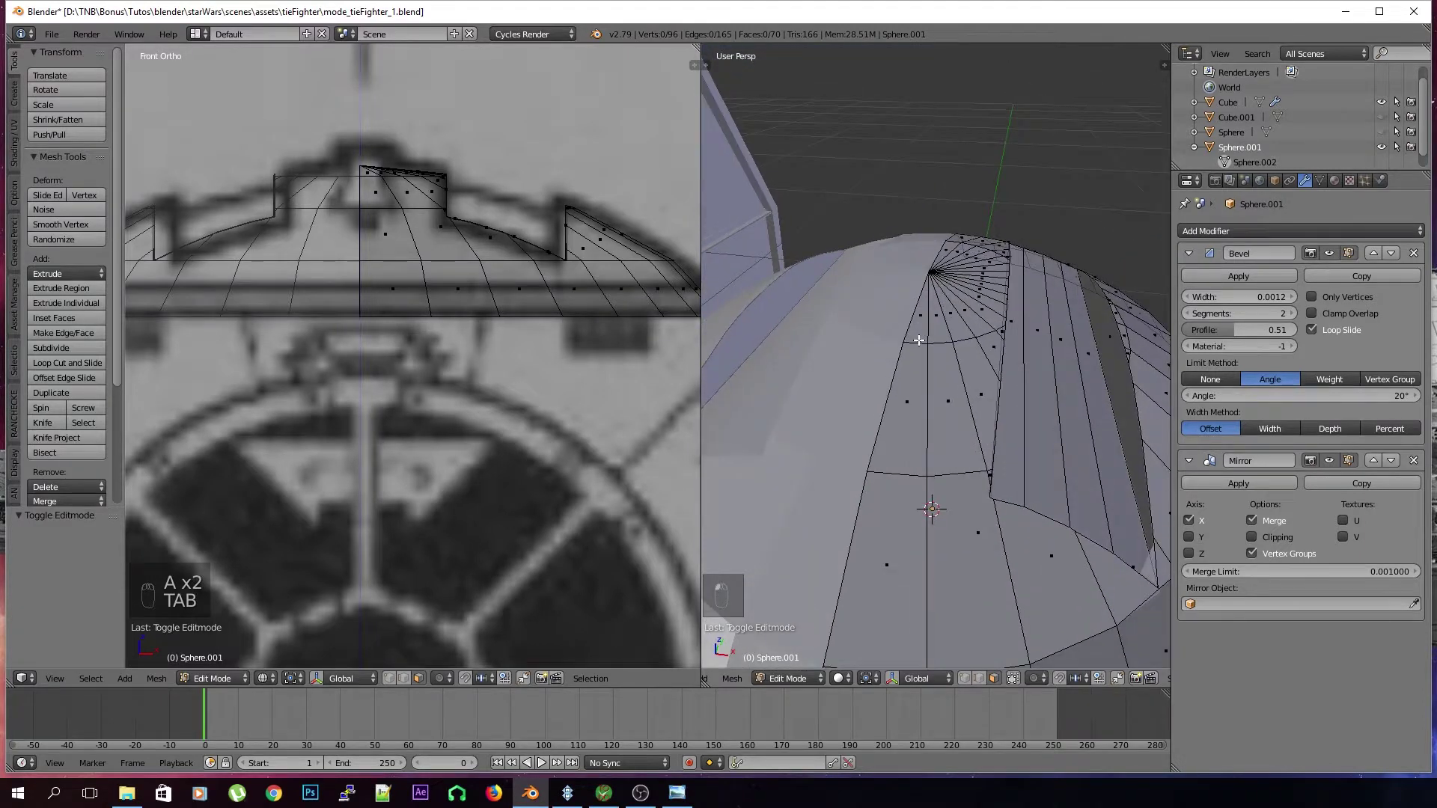
{"action": "key", "text": "Tab"}
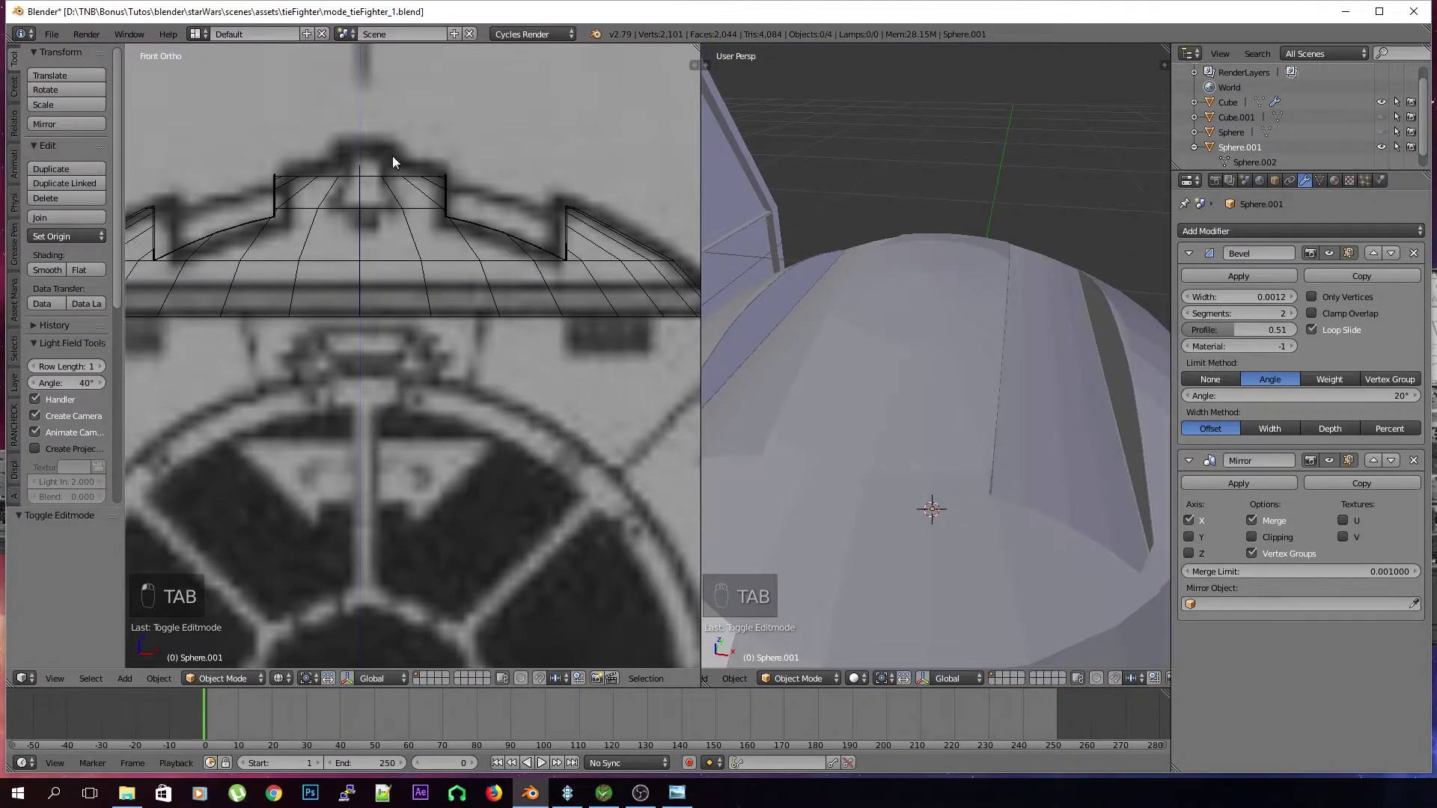
{"action": "scroll", "coordinate": [948, 271], "scroll_direction": "down", "scroll_amount": 4}
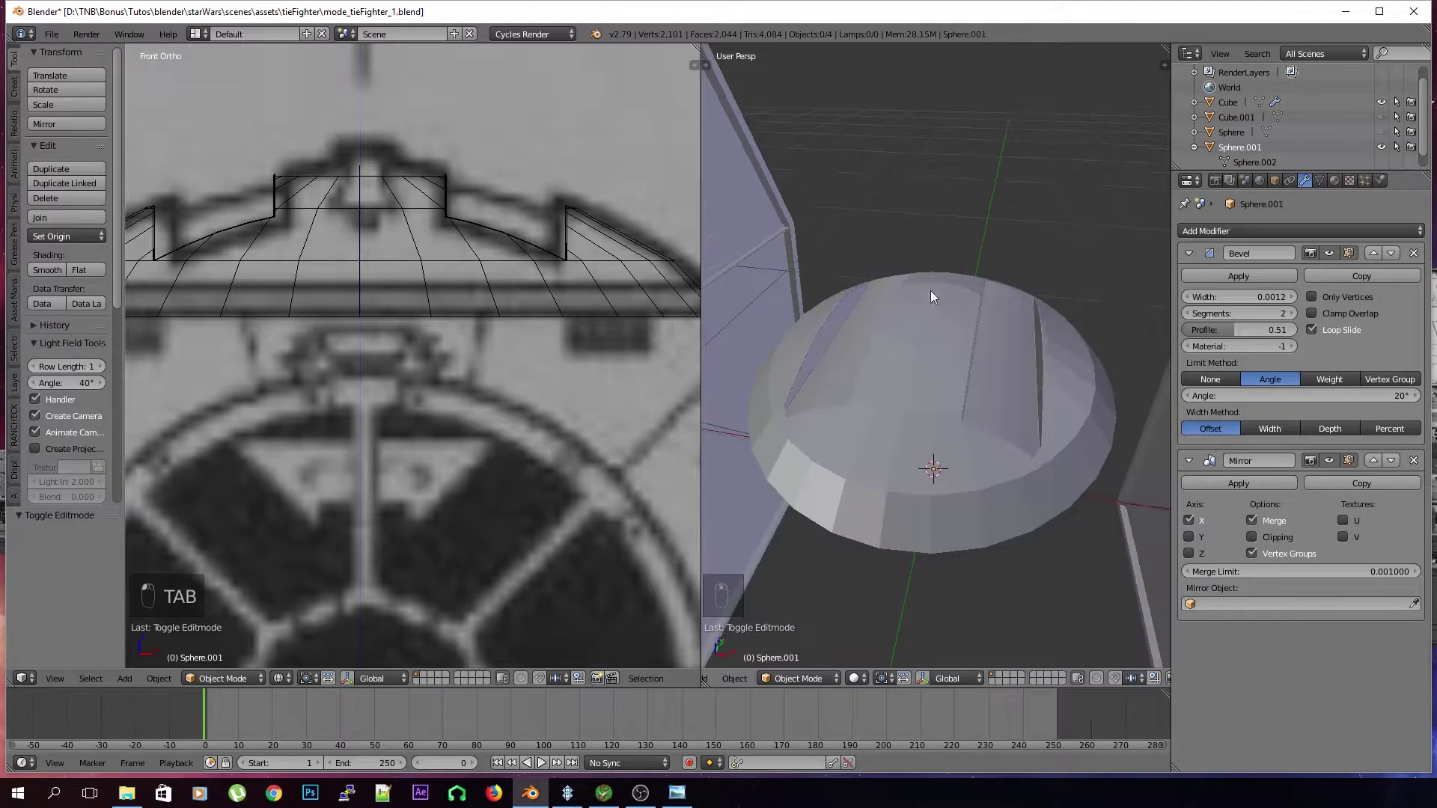
Place the 3D cursor on the apex of the hatch dome using the top orthographic view
{"action": "key", "text": "KP_7"}
{"action": "key", "text": "KP_5"}
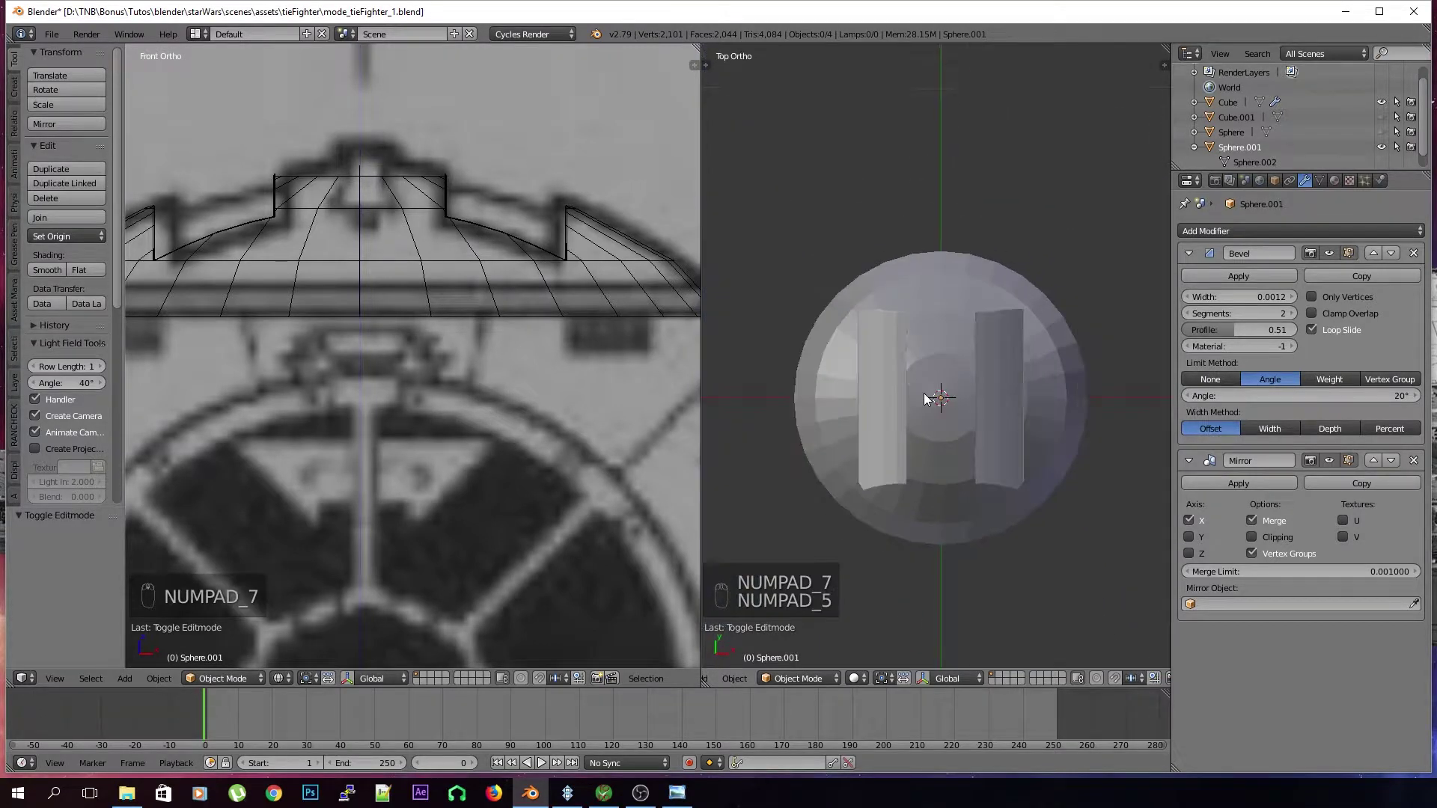
{"action": "scroll", "coordinate": [931, 430], "scroll_direction": "up", "scroll_amount": 5}
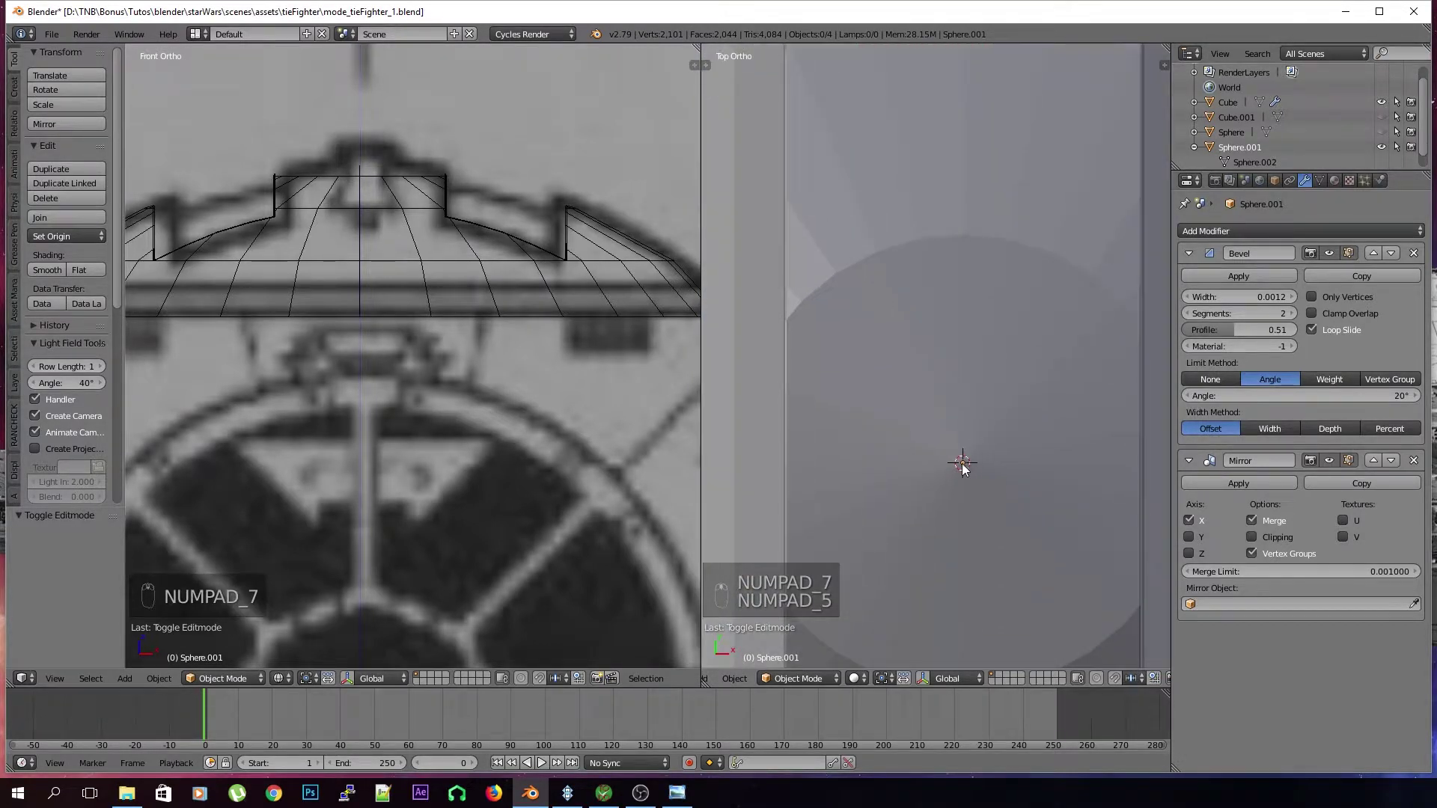
{"action": "left_click", "coordinate": [962, 463]}
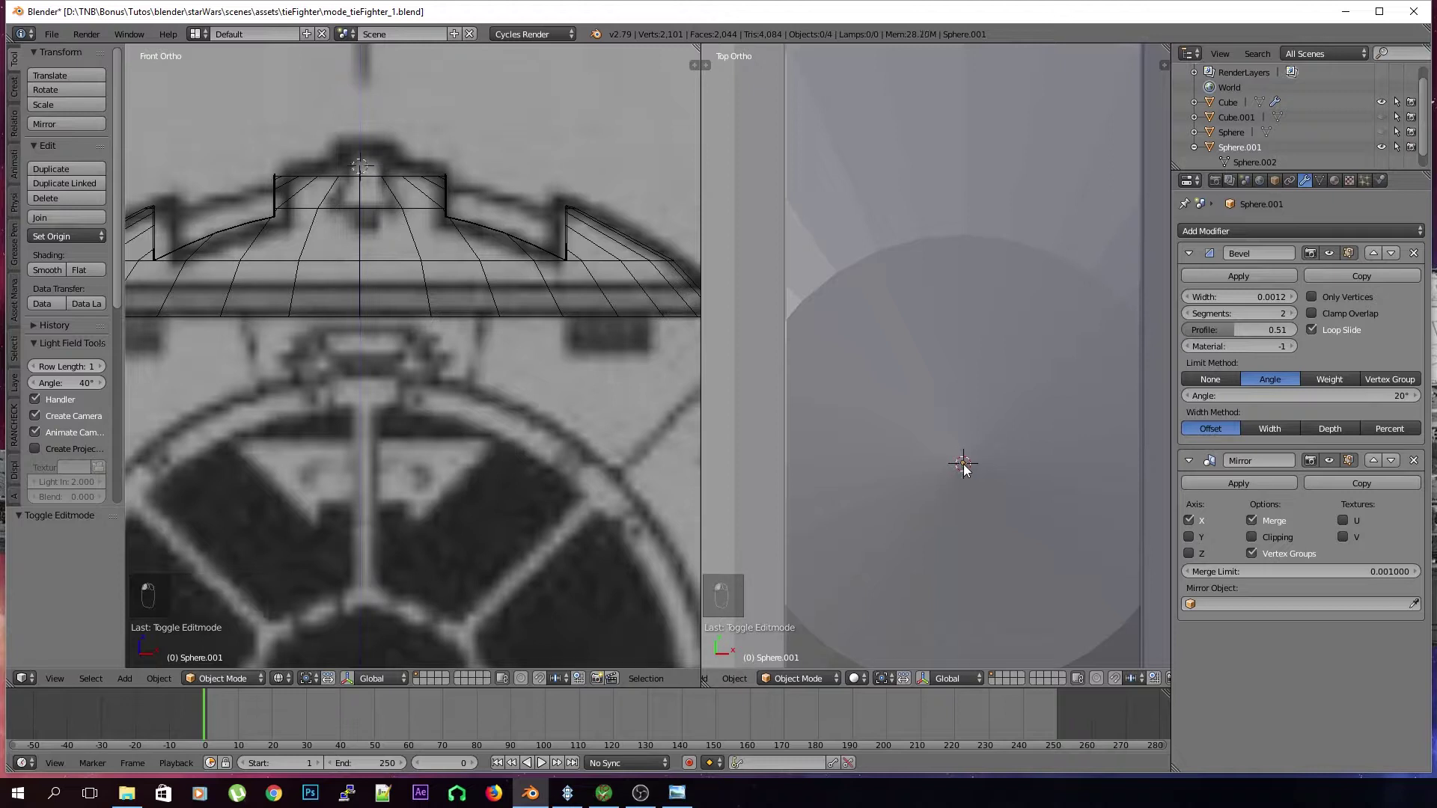
{"action": "middle_click_drag", "start_coordinate": [967, 486], "coordinate": [959, 434]}
{"action": "key", "text": "KP_5"}
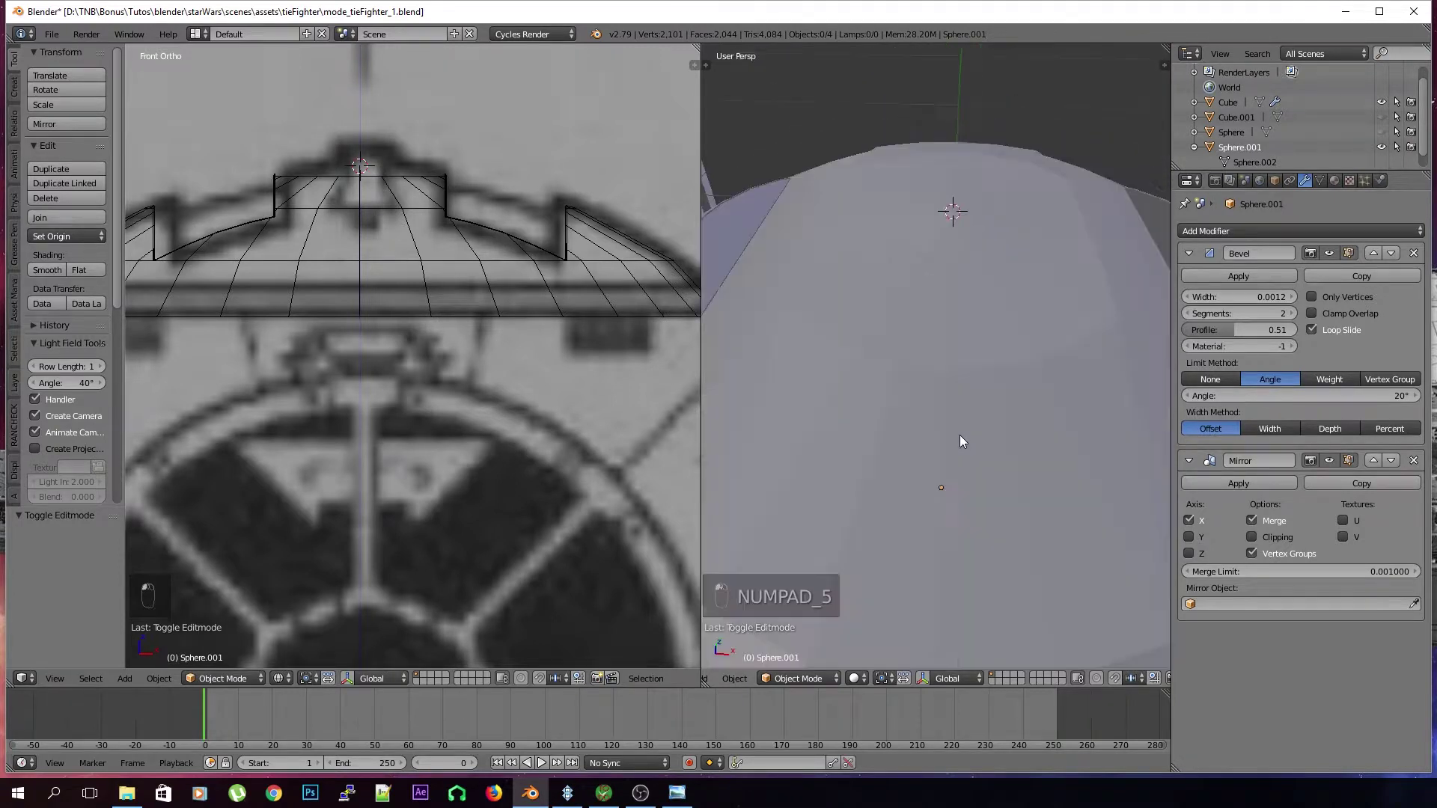
{"action": "scroll", "coordinate": [953, 434], "scroll_direction": "down", "scroll_amount": 5}
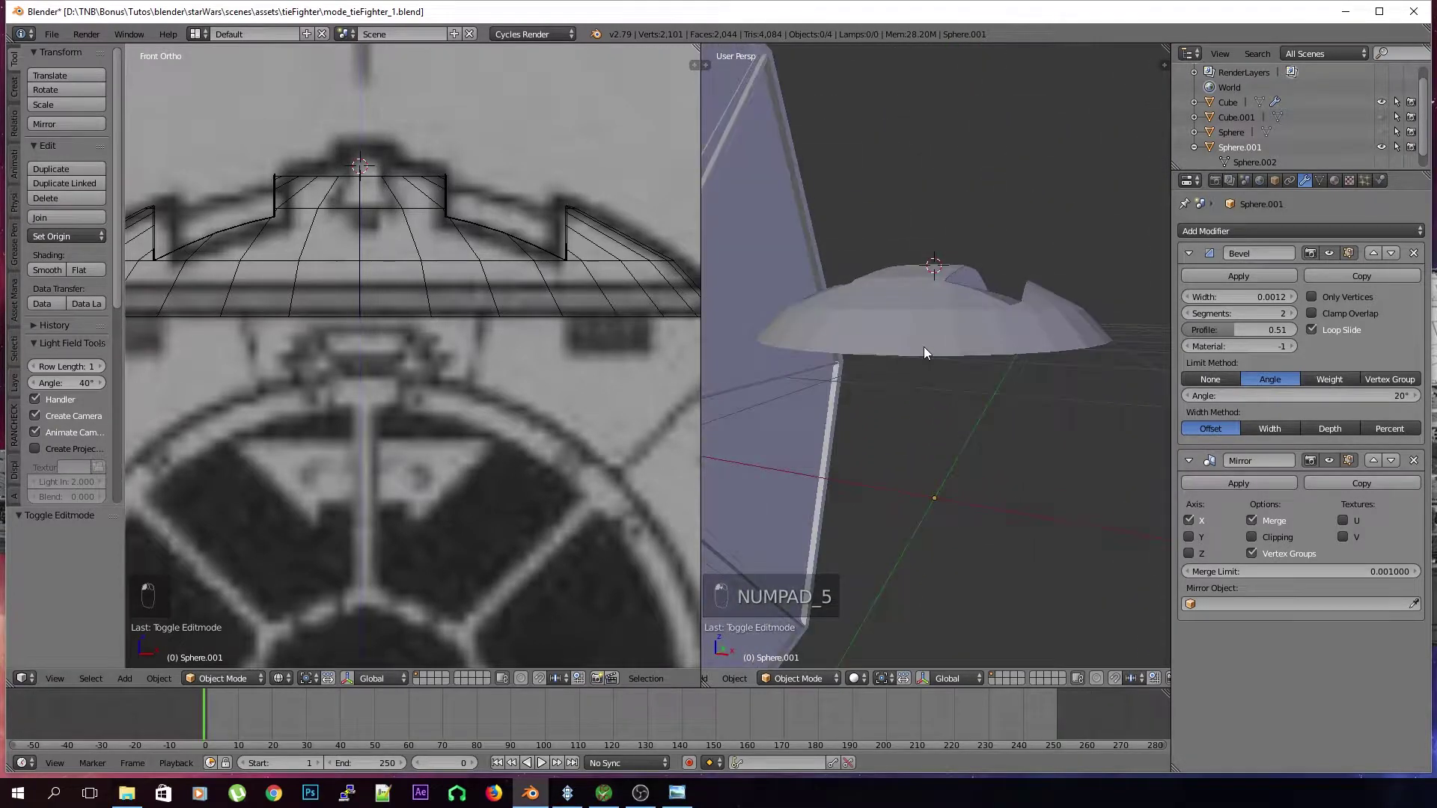
{"action": "middle_click_drag", "start_coordinate": [891, 262], "coordinate": [950, 451]}
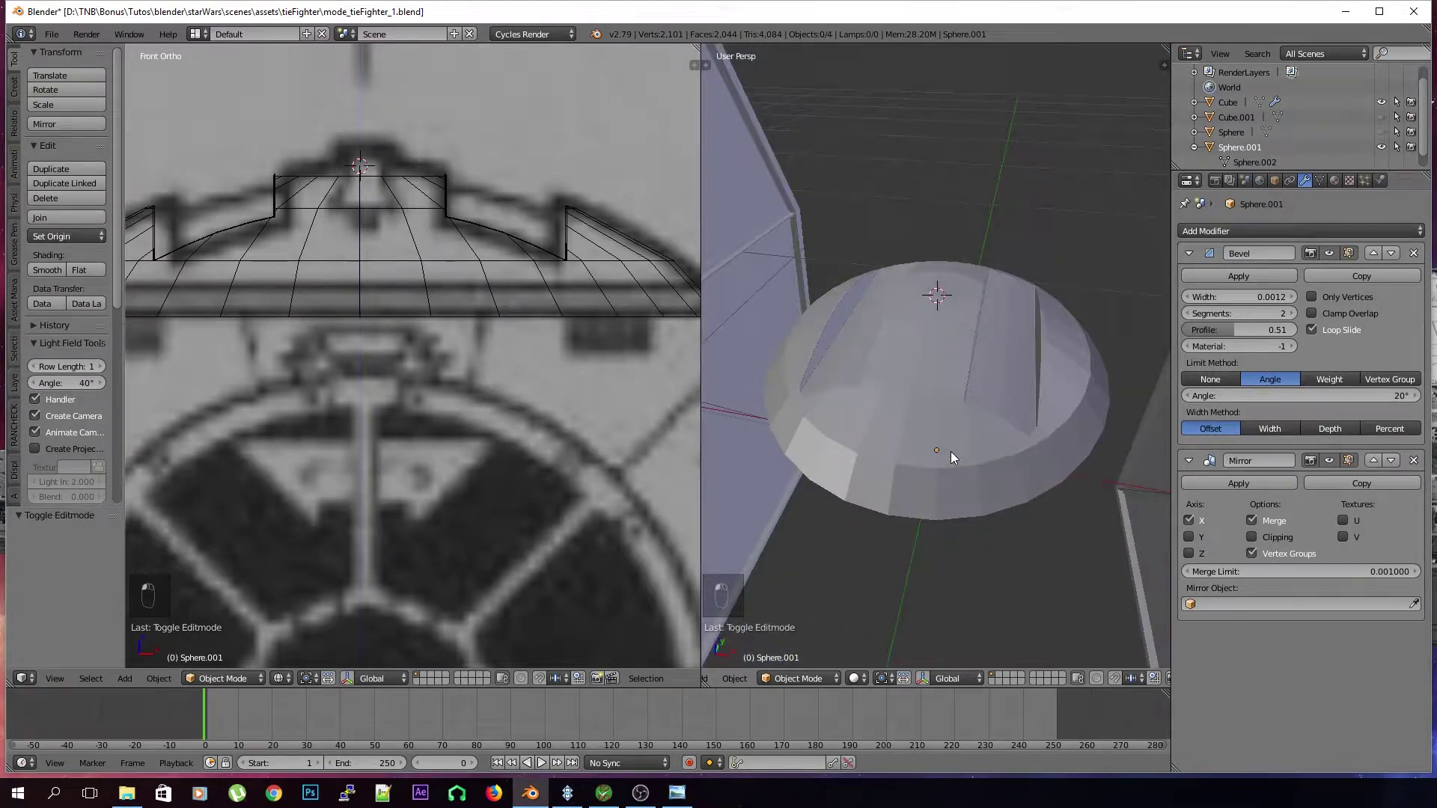
Add a cube mesh at the 3D cursor on the dome's apex and enter edit mode
{"action": "key", "text": "shift+a"}
{"action": "mouse_move", "coordinate": [950, 451]}
{"action": "key", "text": "Down"}
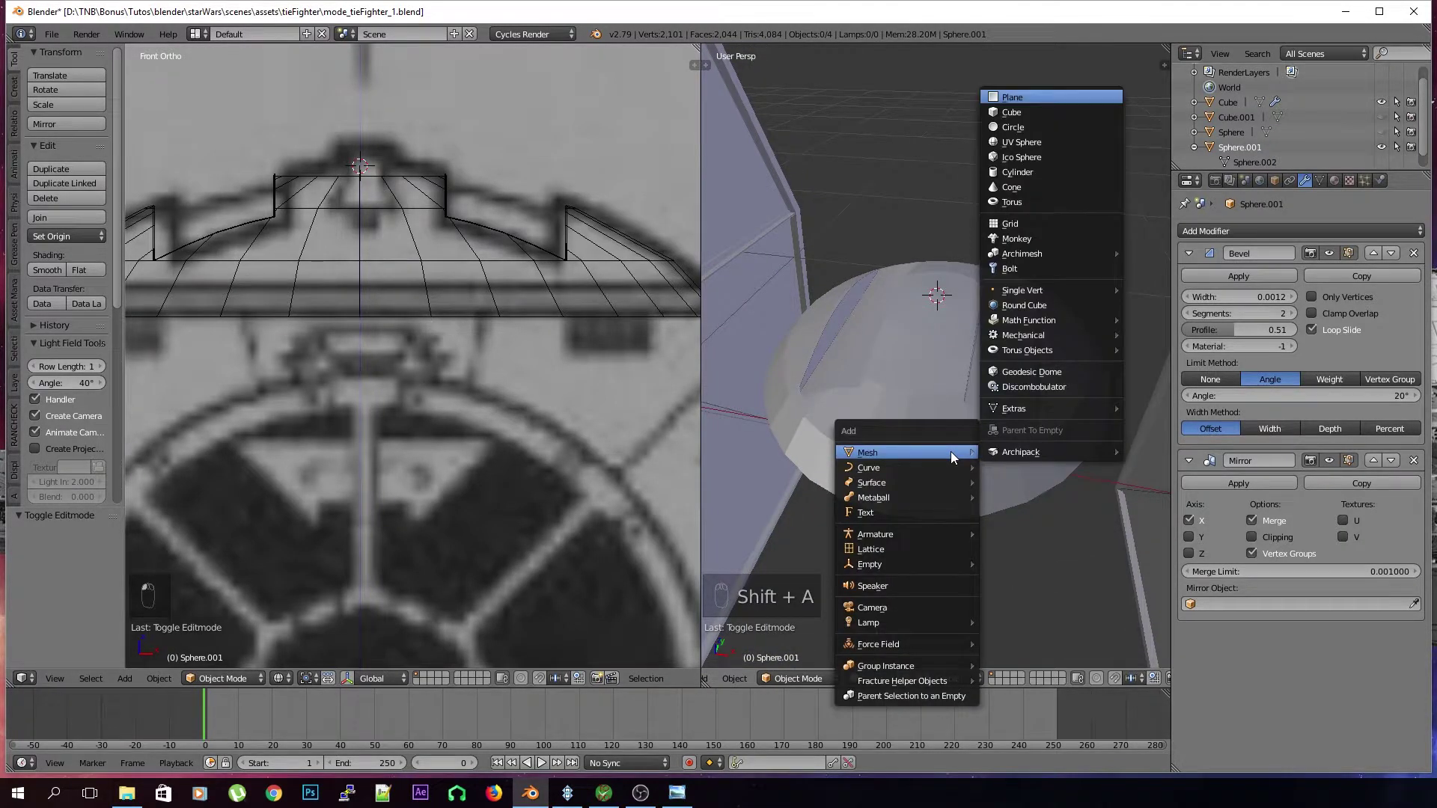
{"action": "key", "text": "Return"}
{"action": "key", "text": "Tab"}
Scale the cube down and narrow it along X to match the small knob on top of the front blueprint
{"action": "key", "text": "s"}
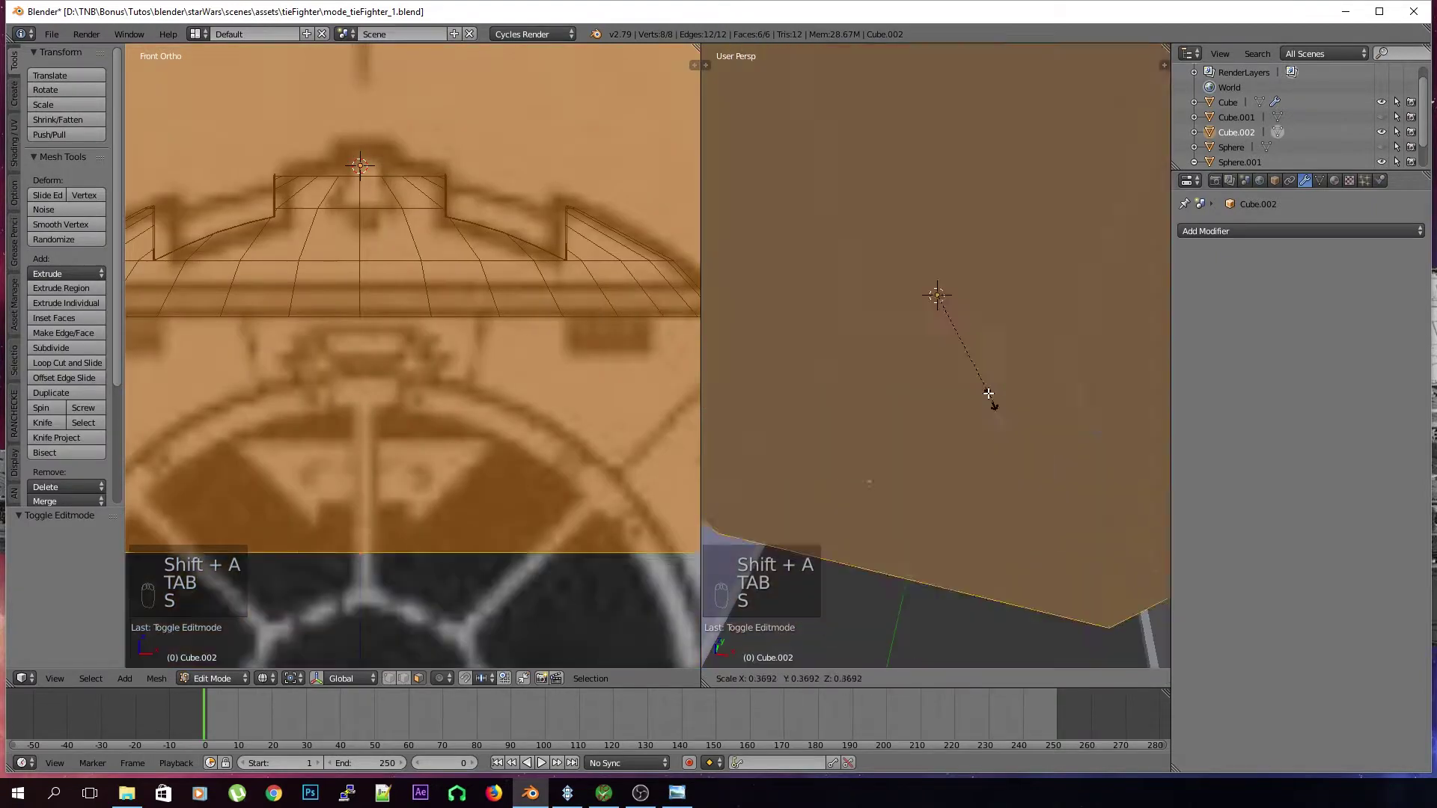
{"action": "left_click", "coordinate": [1008, 430]}
{"action": "scroll", "coordinate": [1013, 417], "scroll_direction": "up", "scroll_amount": 4}
{"action": "key", "text": "s"}
{"action": "left_click", "coordinate": [1010, 532]}
{"action": "key", "text": "s"}
{"action": "key", "text": "x"}
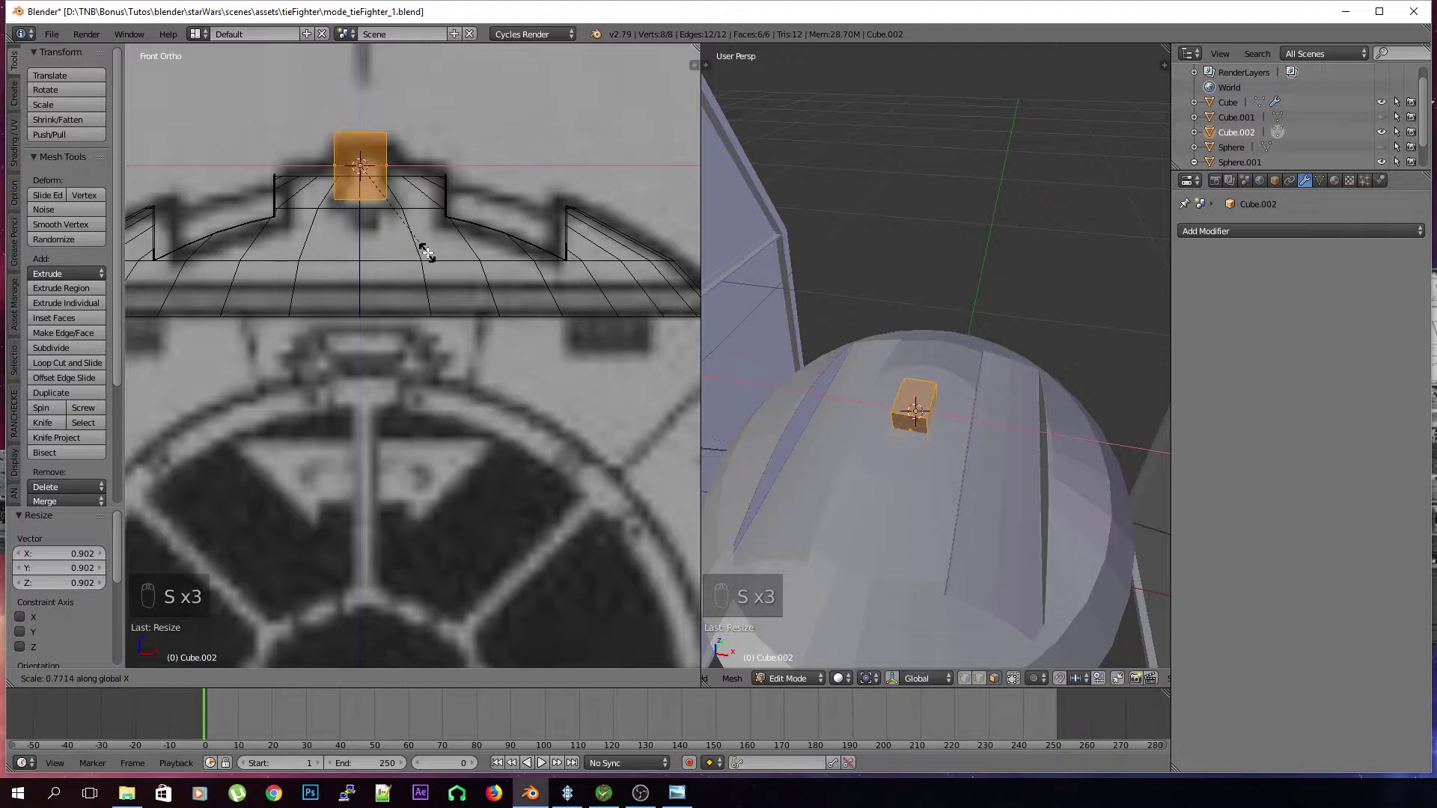
{"action": "left_click", "coordinate": [424, 251]}
Delete the underside face of the small box on the dome's apex
{"action": "scroll", "coordinate": [892, 460], "scroll_direction": "up", "scroll_amount": 2}
{"action": "middle_click_drag", "start_coordinate": [892, 460], "coordinate": [901, 415]}
{"action": "right_click", "coordinate": [927, 298]}
{"action": "key", "text": "x"}
{"action": "left_click", "coordinate": [931, 298]}
{"action": "key", "text": "Tab"}
{"action": "key", "text": "Tab"}
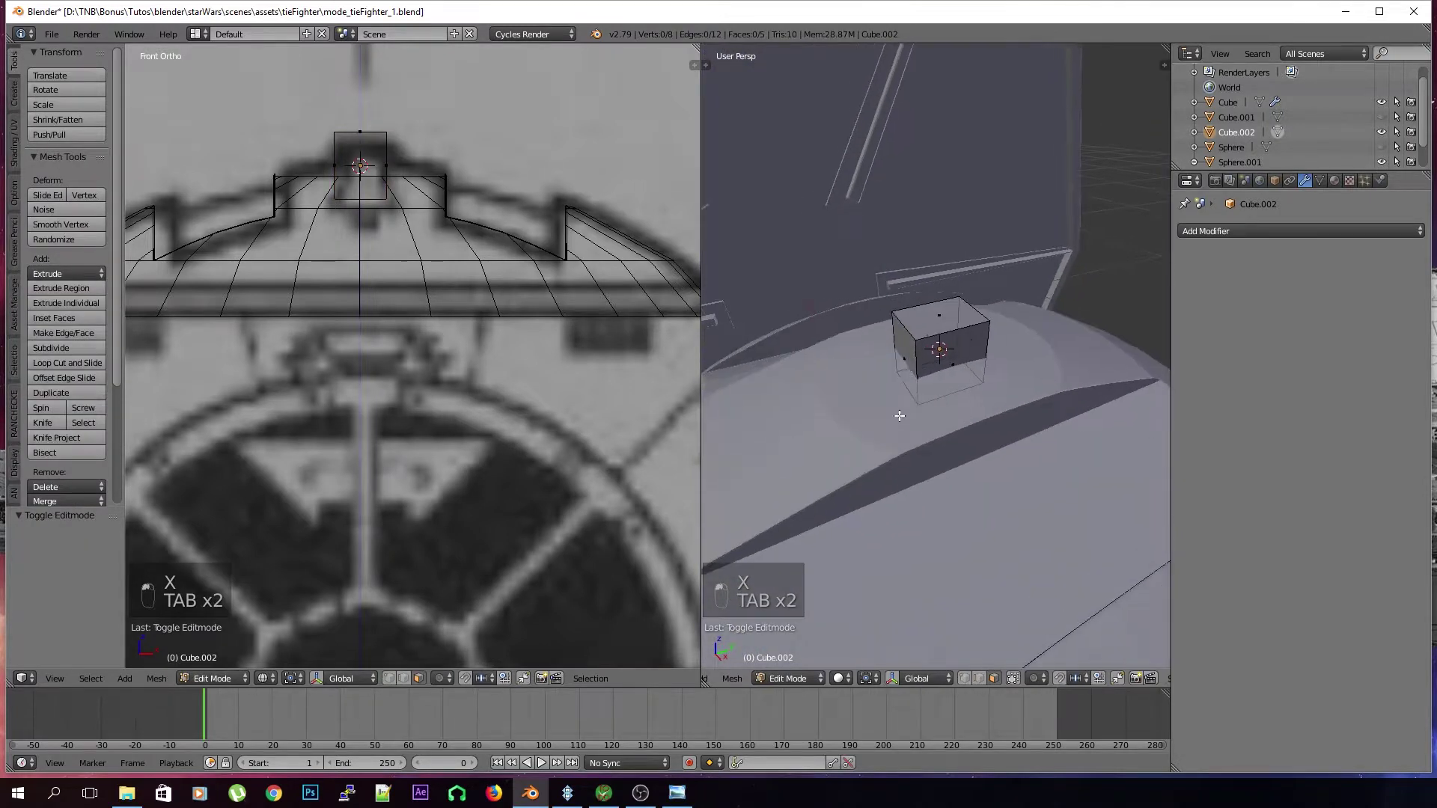
Lengthen the box along Y by moving its front face -0.188 and its rear face 0.114
{"action": "right_click", "coordinate": [905, 352]}
{"action": "key", "text": "g"}
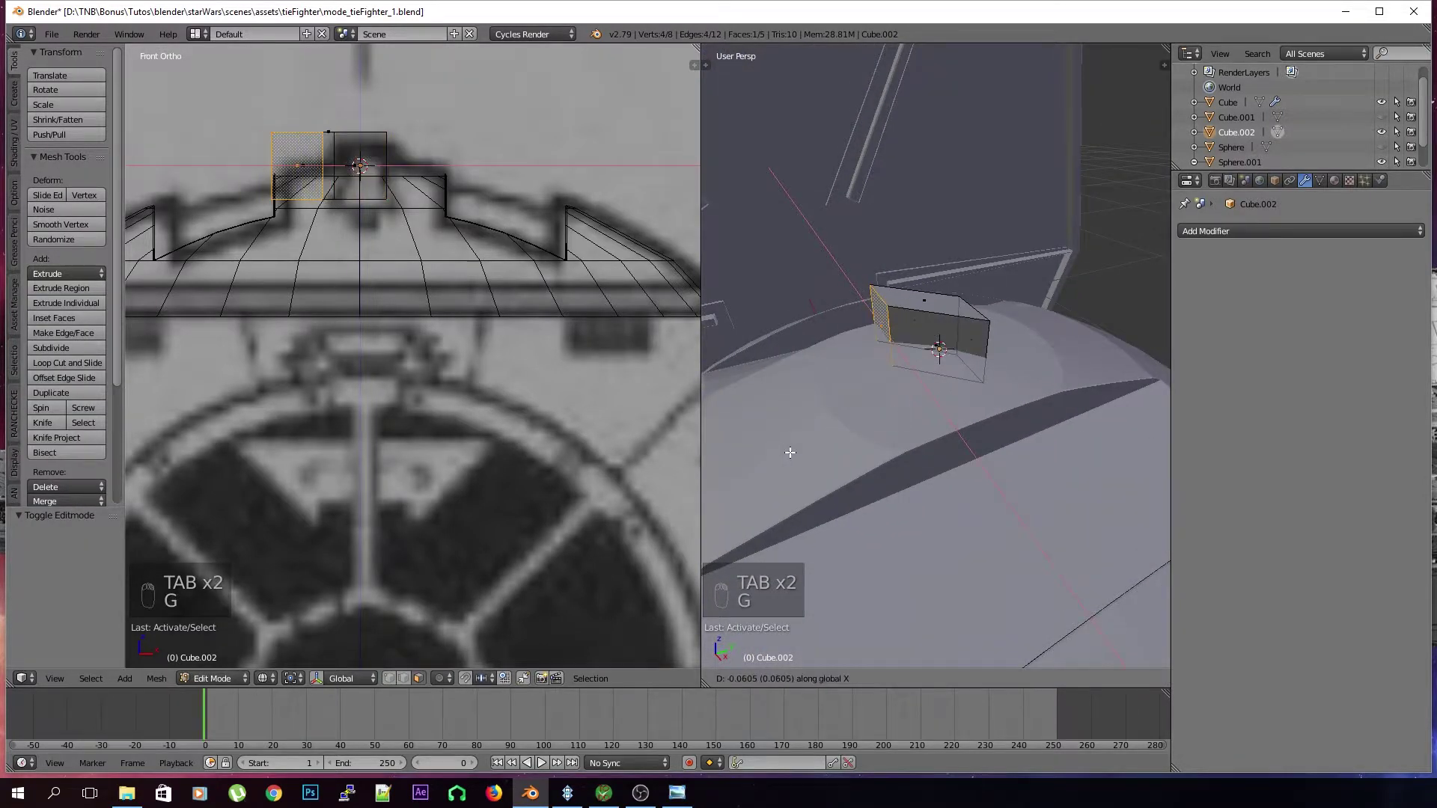
{"action": "left_click", "coordinate": [708, 490]}
{"action": "scroll", "coordinate": [913, 449], "scroll_direction": "down", "scroll_amount": 5}
{"action": "middle_click_drag", "start_coordinate": [913, 449], "coordinate": [898, 387]}
{"action": "right_click", "coordinate": [879, 329]}
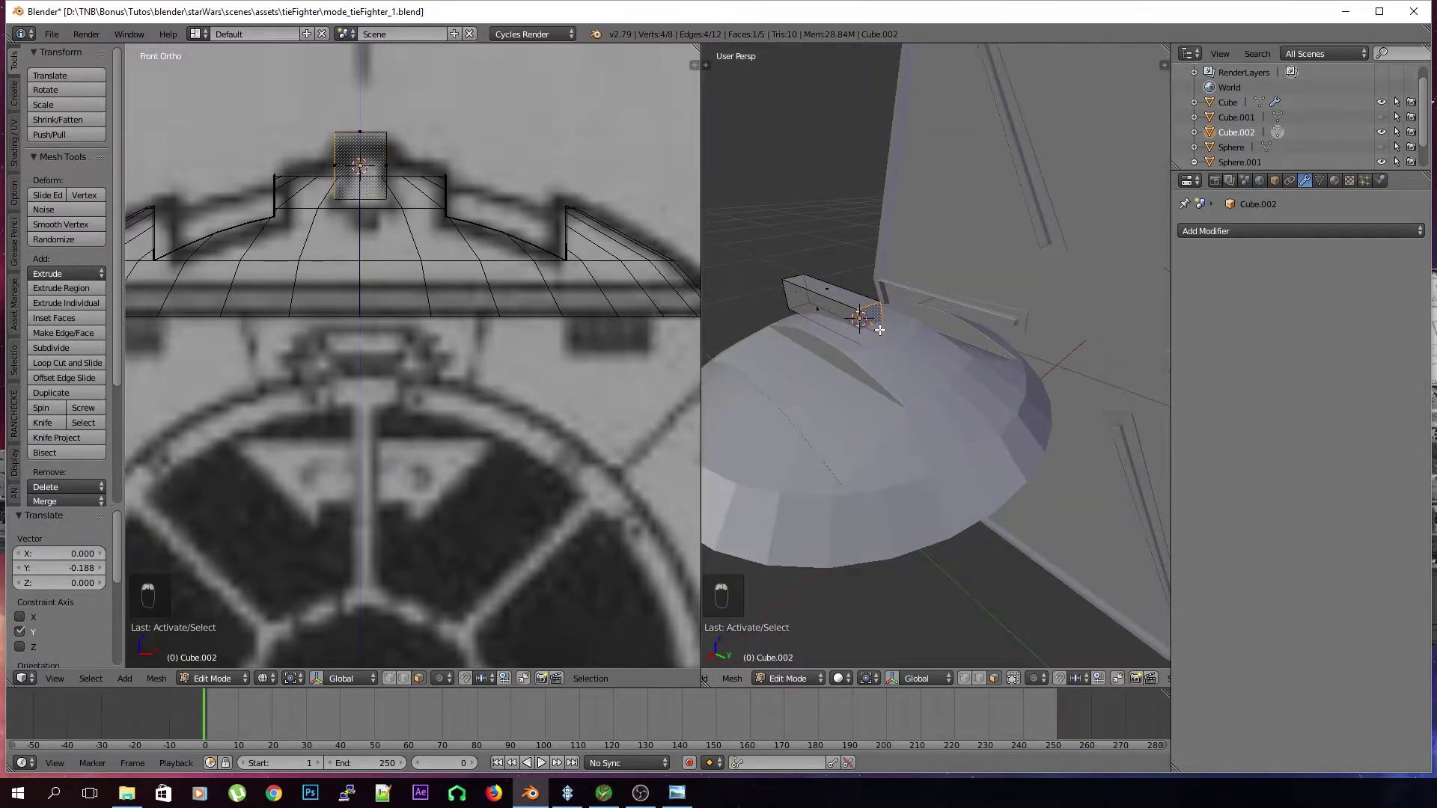
{"action": "key", "text": "g"}
{"action": "key", "text": "y"}
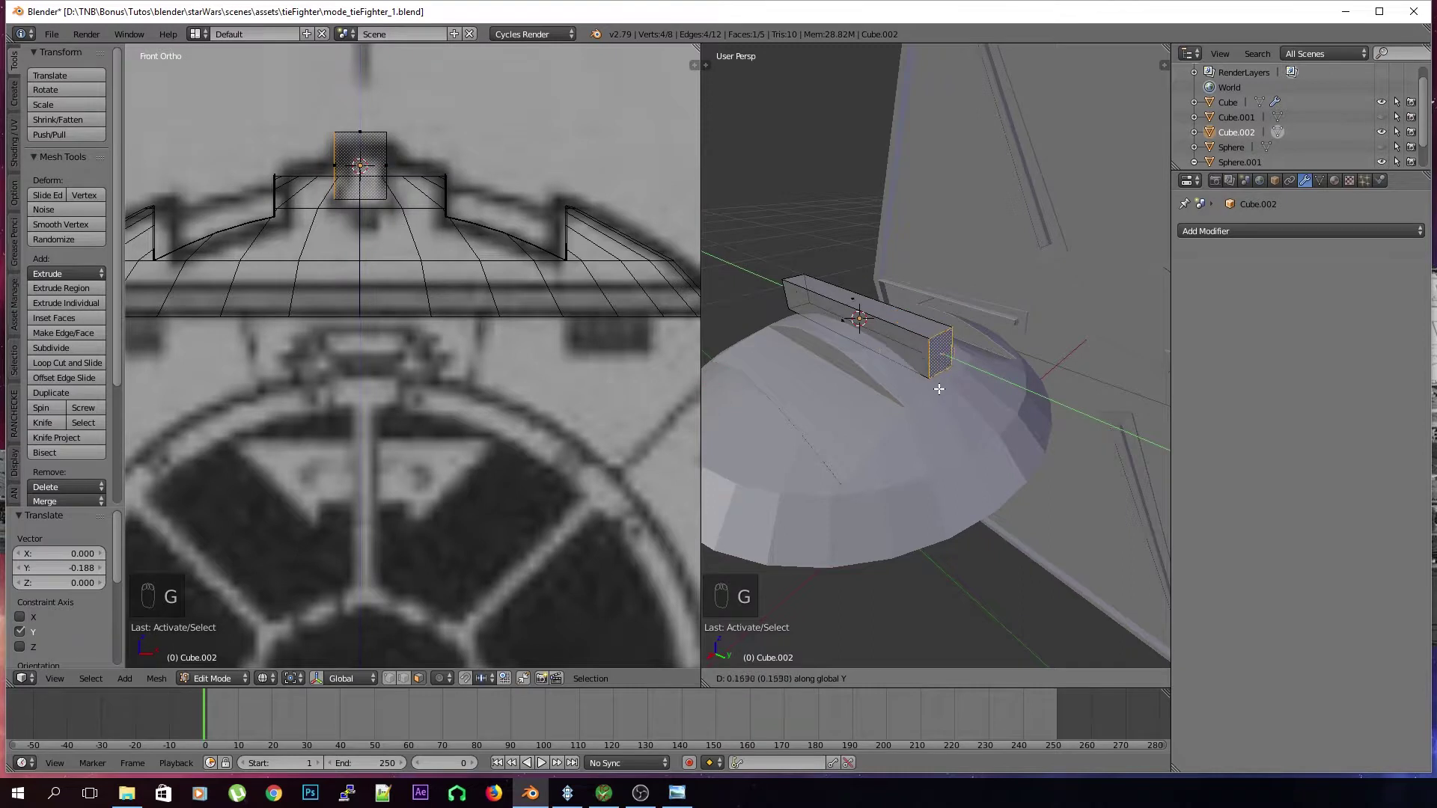
{"action": "left_click", "coordinate": [913, 379]}
Move the box's front end face 0.063 along Y back toward the dome's apex
{"action": "middle_click_drag", "start_coordinate": [914, 379], "coordinate": [895, 424]}
{"action": "right_click", "coordinate": [863, 446]}
{"action": "key", "text": "g"}
{"action": "key", "text": "y"}
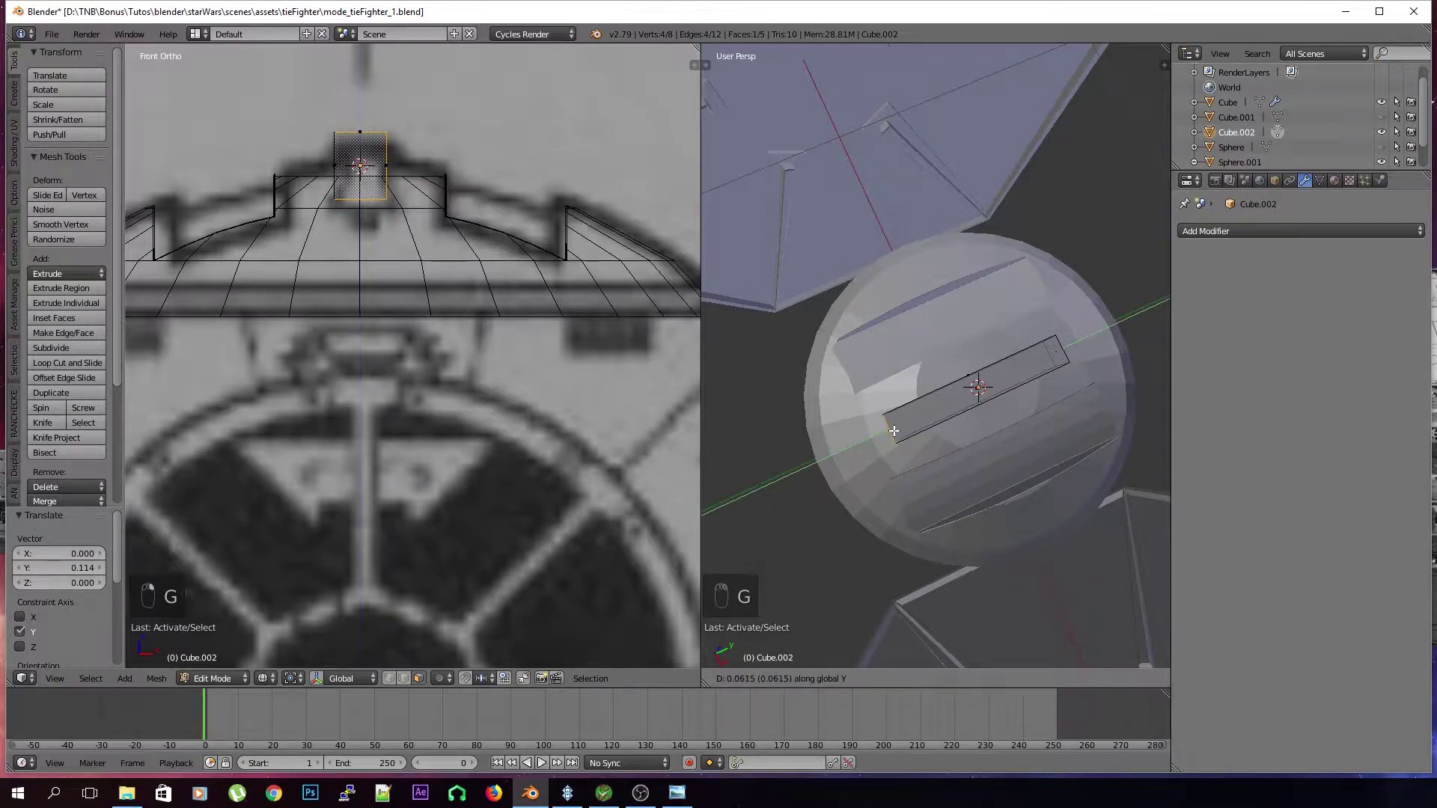
{"action": "left_click", "coordinate": [894, 431]}
Add a vertical loop cut near the front end of the box, working in the right orthographic wireframe view
{"action": "middle_click_drag", "start_coordinate": [894, 431], "coordinate": [828, 337]}
{"action": "key", "text": "KP_5"}
{"action": "key", "text": "KP_3"}
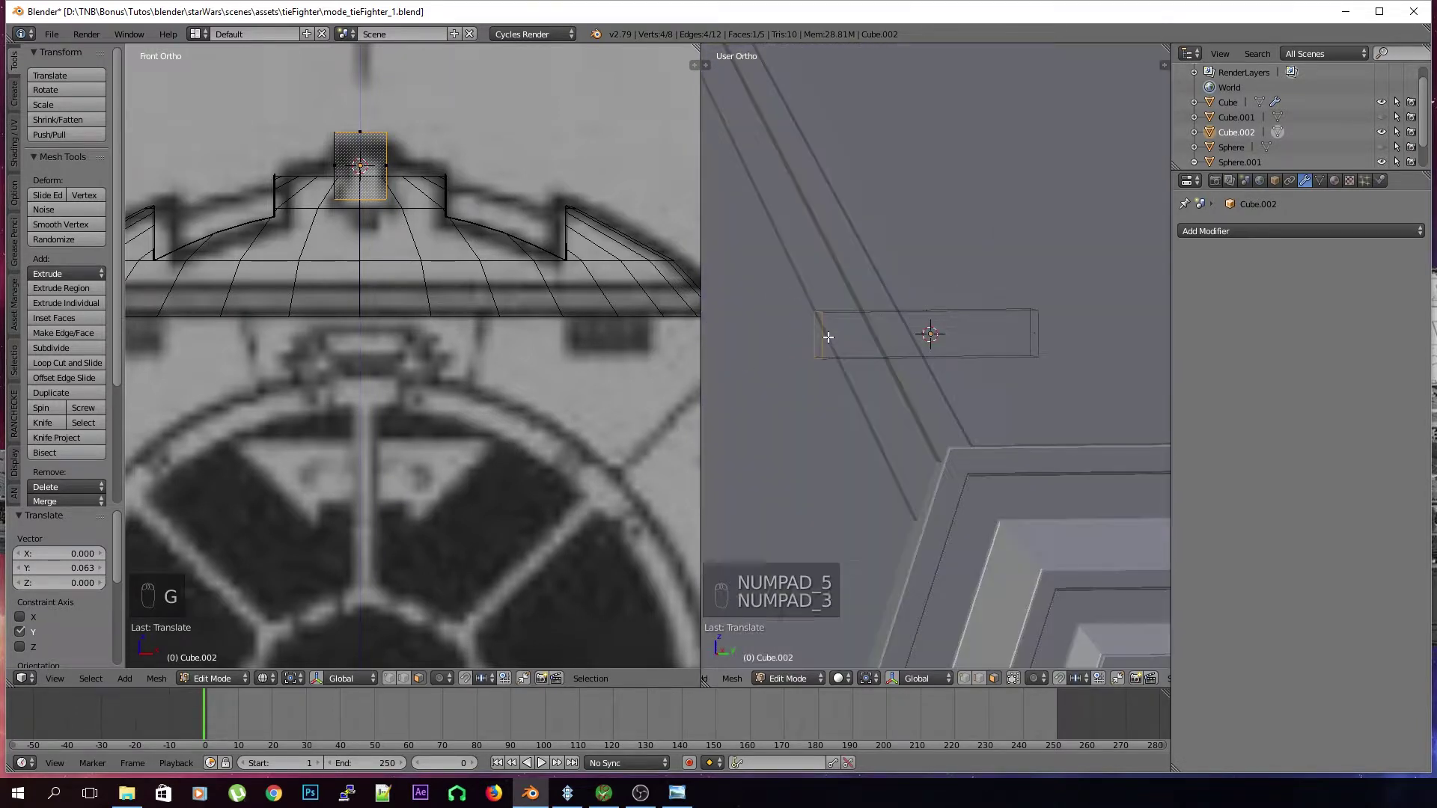
{"action": "key", "text": "z"}
{"action": "key", "text": "z"}
{"action": "key", "text": "z"}
{"action": "key", "text": "z"}
{"action": "scroll", "coordinate": [838, 344], "scroll_direction": "up", "scroll_amount": 3}
{"action": "key", "text": "ctrl+r"}
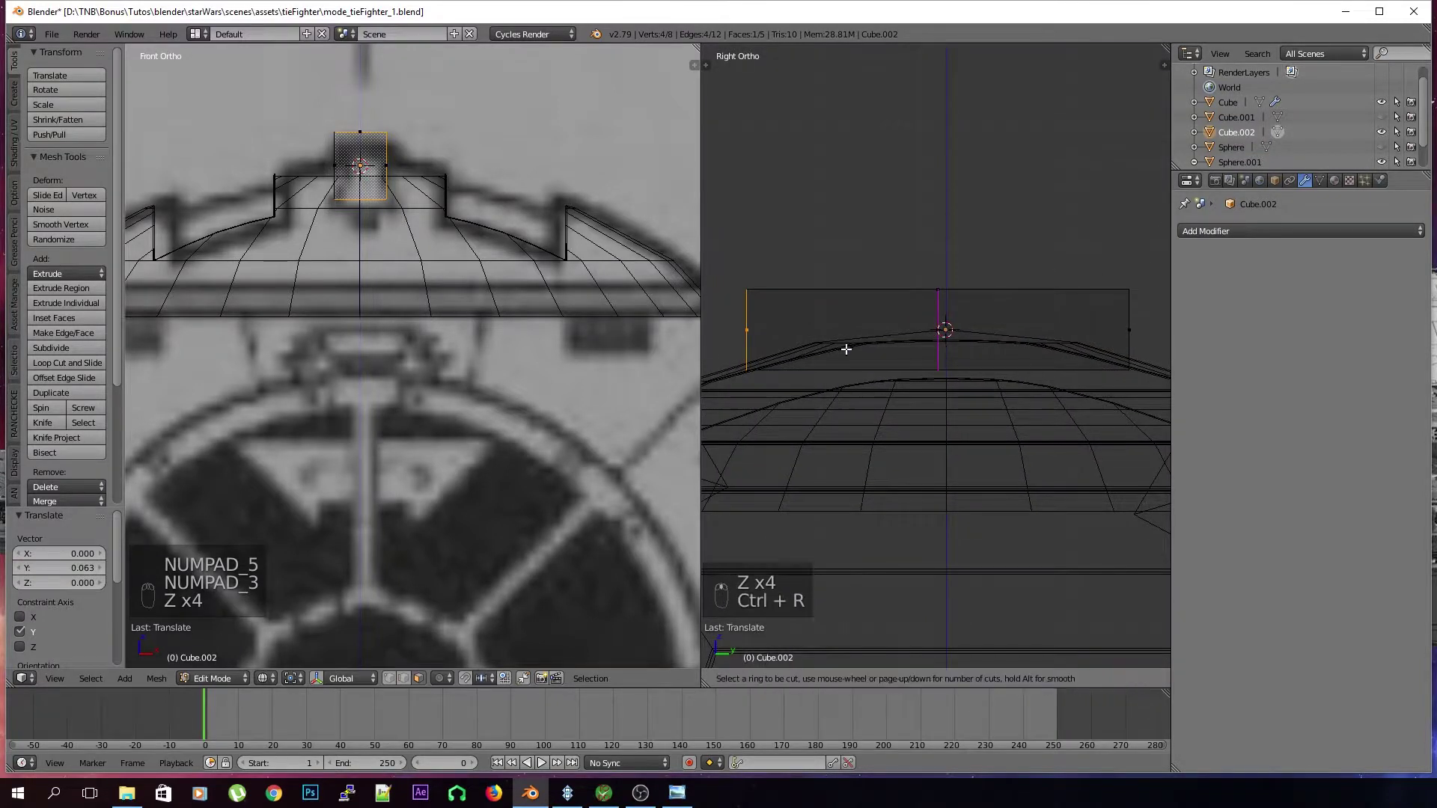
{"action": "left_click", "coordinate": [923, 337]}
{"action": "left_click", "coordinate": [815, 337]}
Add two more vertical loop cuts to the box, one at its middle and one near its rear end
{"action": "key", "text": "ctrl+r"}
{"action": "left_click", "coordinate": [937, 345]}
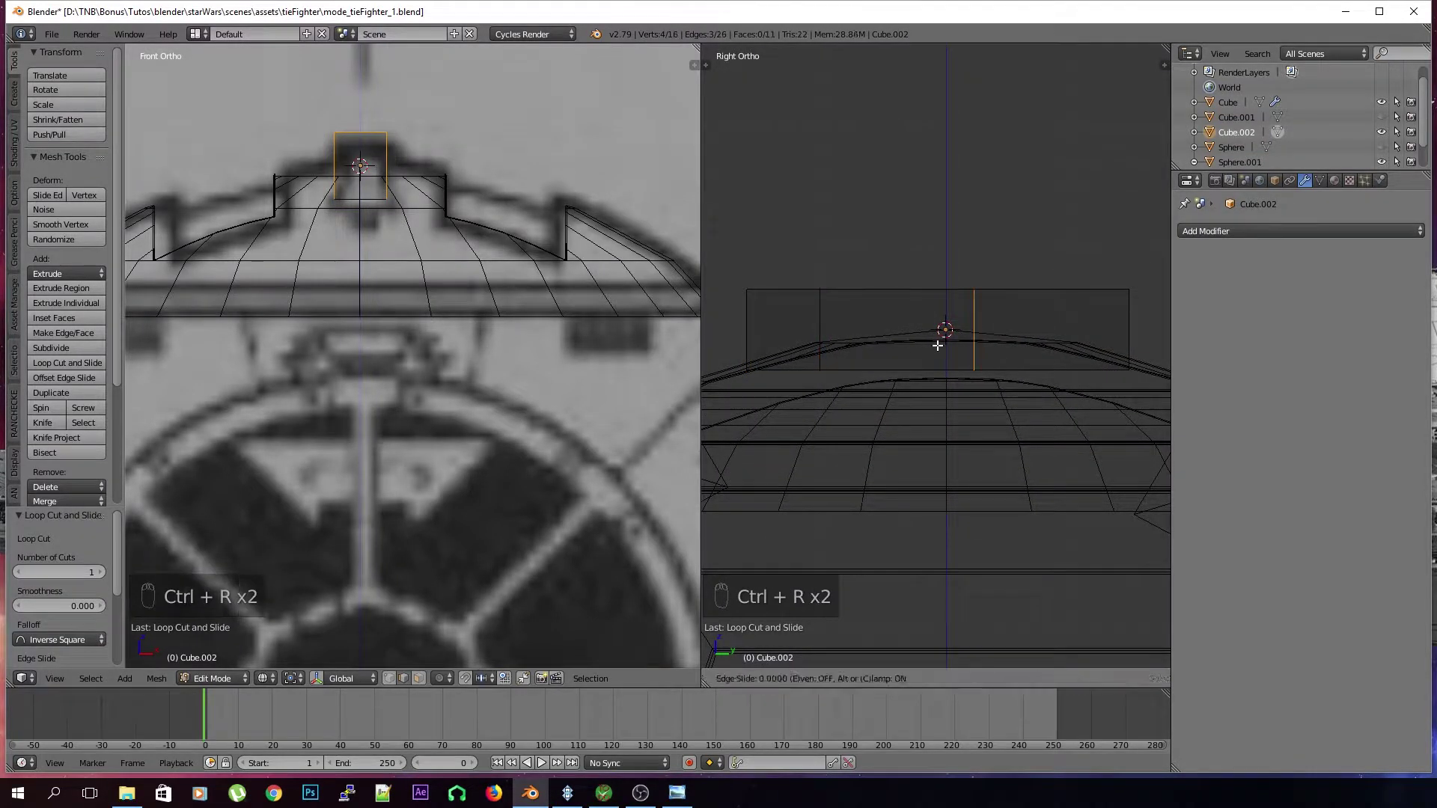
{"action": "left_click", "coordinate": [927, 345]}
{"action": "key", "text": "ctrl+r"}
{"action": "left_click", "coordinate": [1052, 344]}
{"action": "left_click", "coordinate": [1090, 351]}
Box-select the upper vertices of both end segments and lower them 0.008 along Z
{"action": "key", "text": "a"}
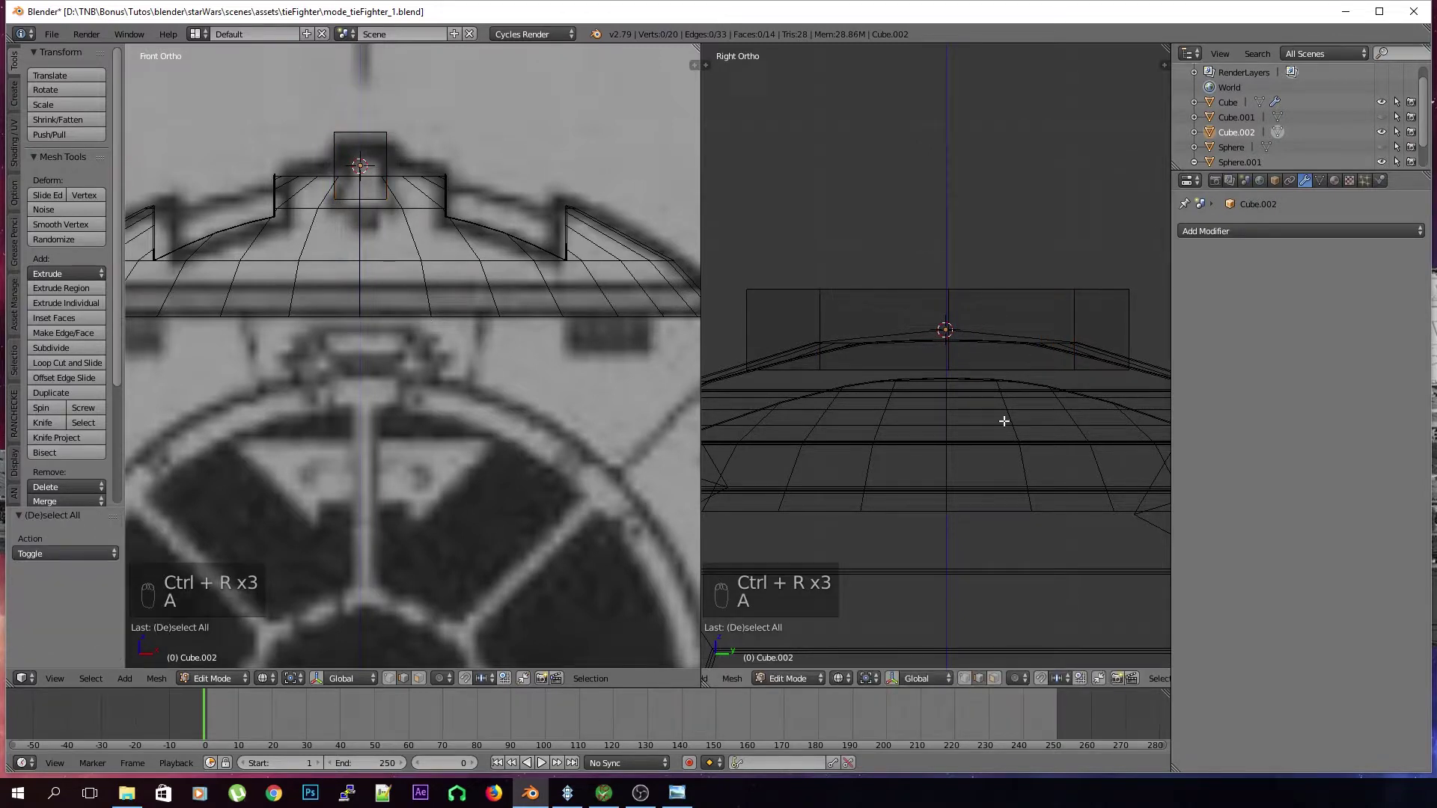
{"action": "key", "text": "b"}
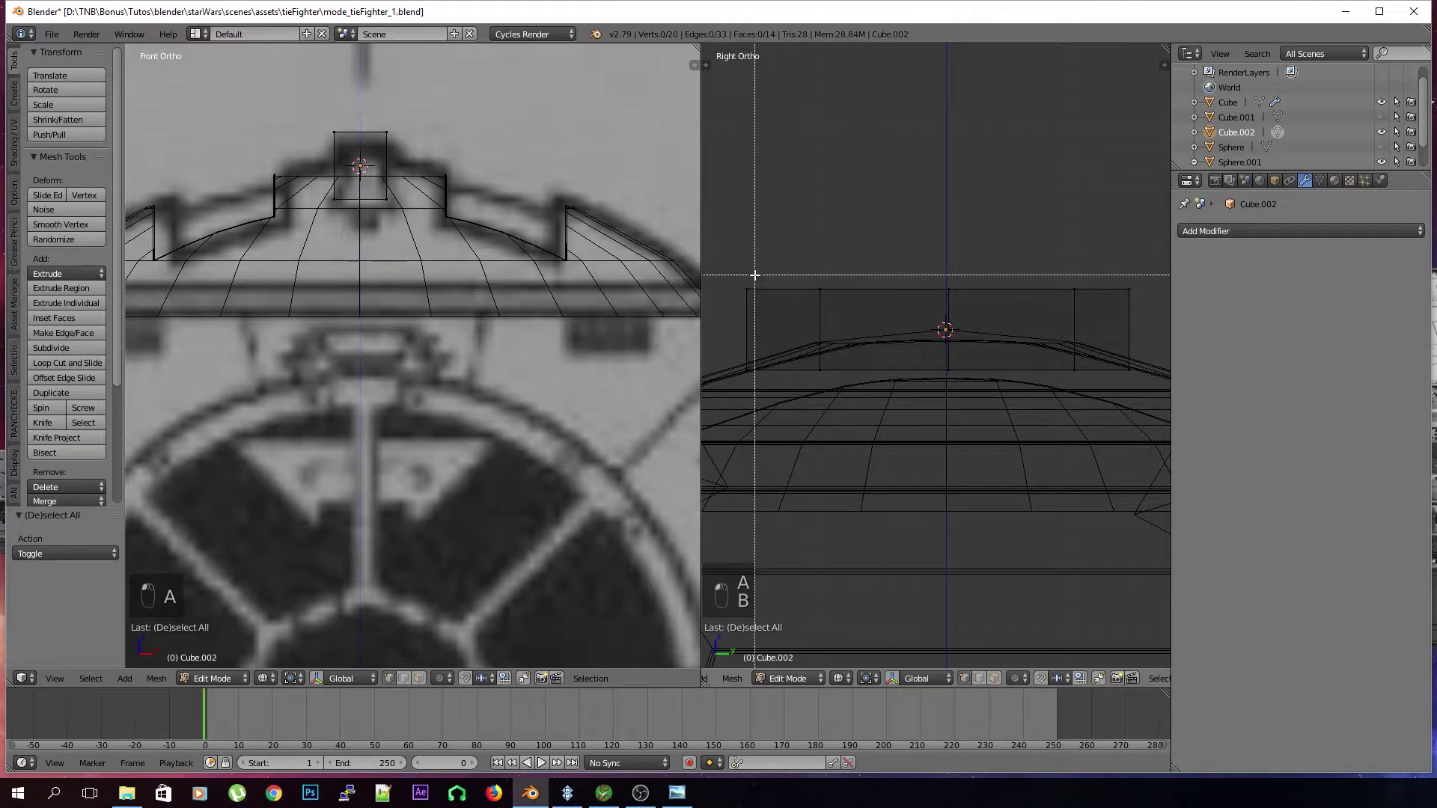
{"action": "left_click_drag", "start_coordinate": [739, 256], "coordinate": [853, 323]}
{"action": "left_click_drag", "start_coordinate": [1051, 259], "coordinate": [1139, 320]}
{"action": "key", "text": "g"}
{"action": "key", "text": "z"}
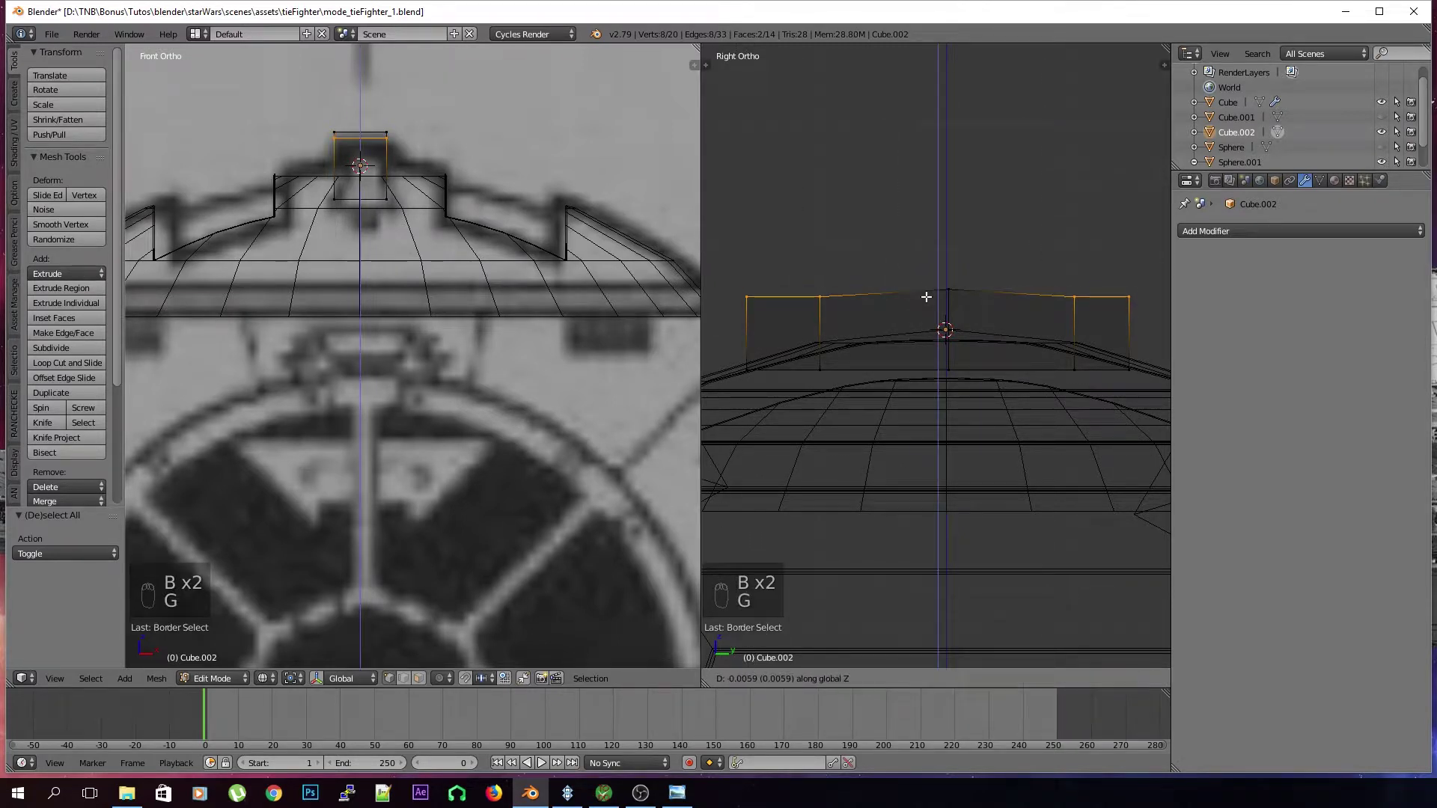
{"action": "left_click", "coordinate": [903, 301]}
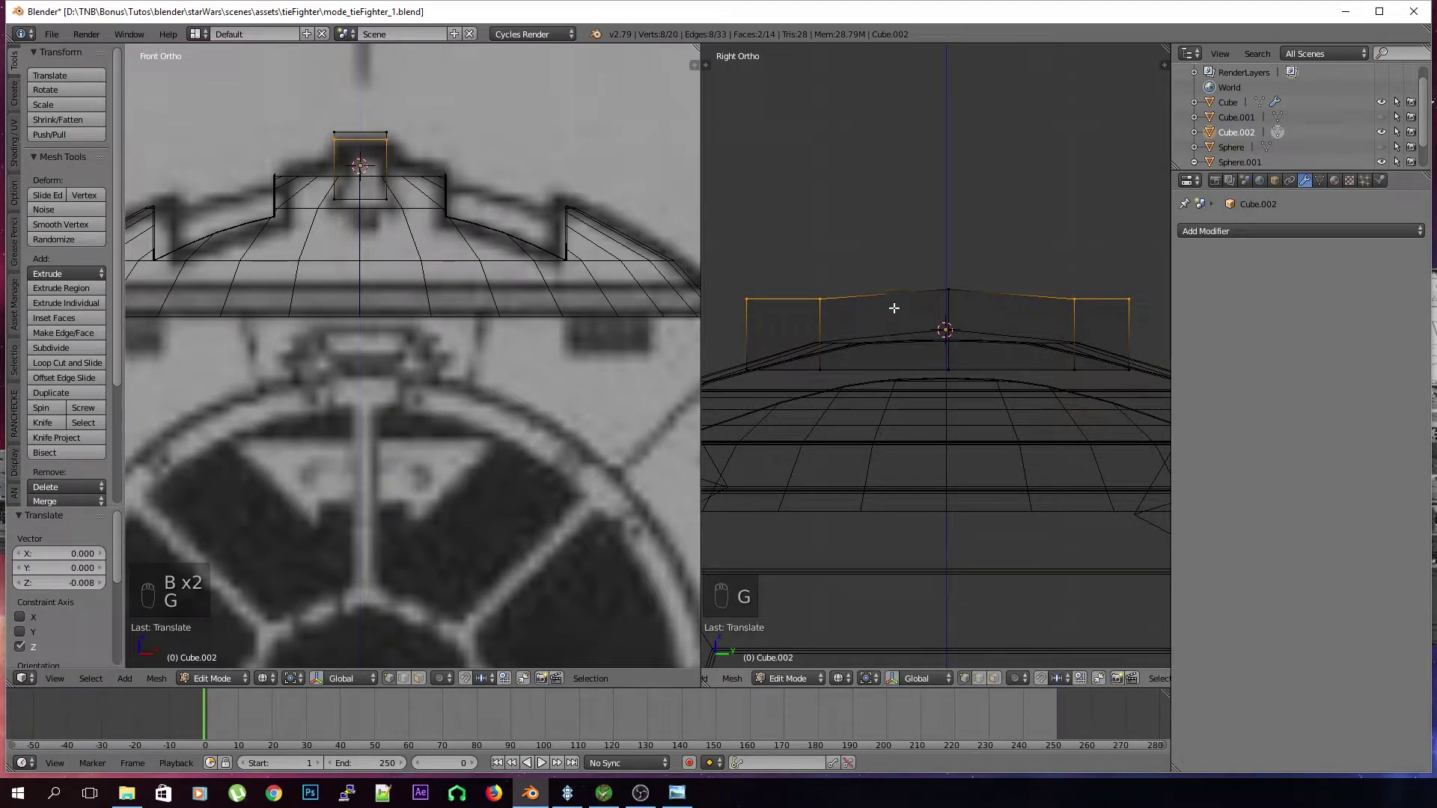
{"action": "key", "text": "g"}
{"action": "right_click", "coordinate": [894, 308]}
Select only the outermost upper vertices at both ends of the box and lower them about 0.015 along Z
{"action": "key", "text": "a"}
{"action": "key", "text": "b"}
{"action": "left_click_drag", "start_coordinate": [745, 279], "coordinate": [804, 359]}
{"action": "key", "text": "b"}
{"action": "left_click_drag", "start_coordinate": [1109, 282], "coordinate": [1131, 359]}
{"action": "key", "text": "g"}
{"action": "key", "text": "z"}
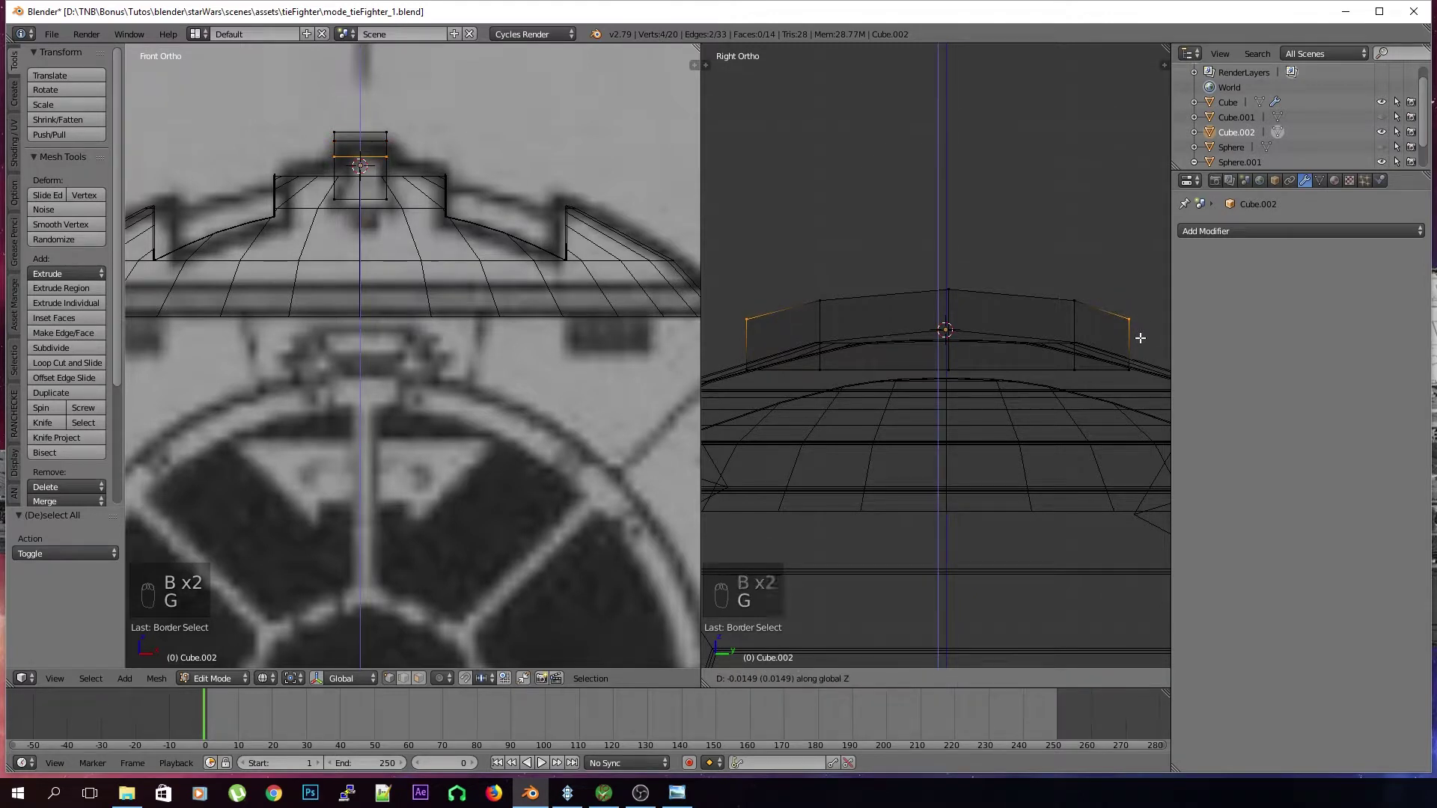
{"action": "left_click", "coordinate": [1138, 338]}
Leave edit mode, check the arched bar on the dome in solid perspective view and save the file
{"action": "key", "text": "a"}
{"action": "key", "text": "Tab"}
{"action": "scroll", "coordinate": [967, 372], "scroll_direction": "down", "scroll_amount": 4}
{"action": "middle_click_drag", "start_coordinate": [967, 371], "coordinate": [1019, 426]}
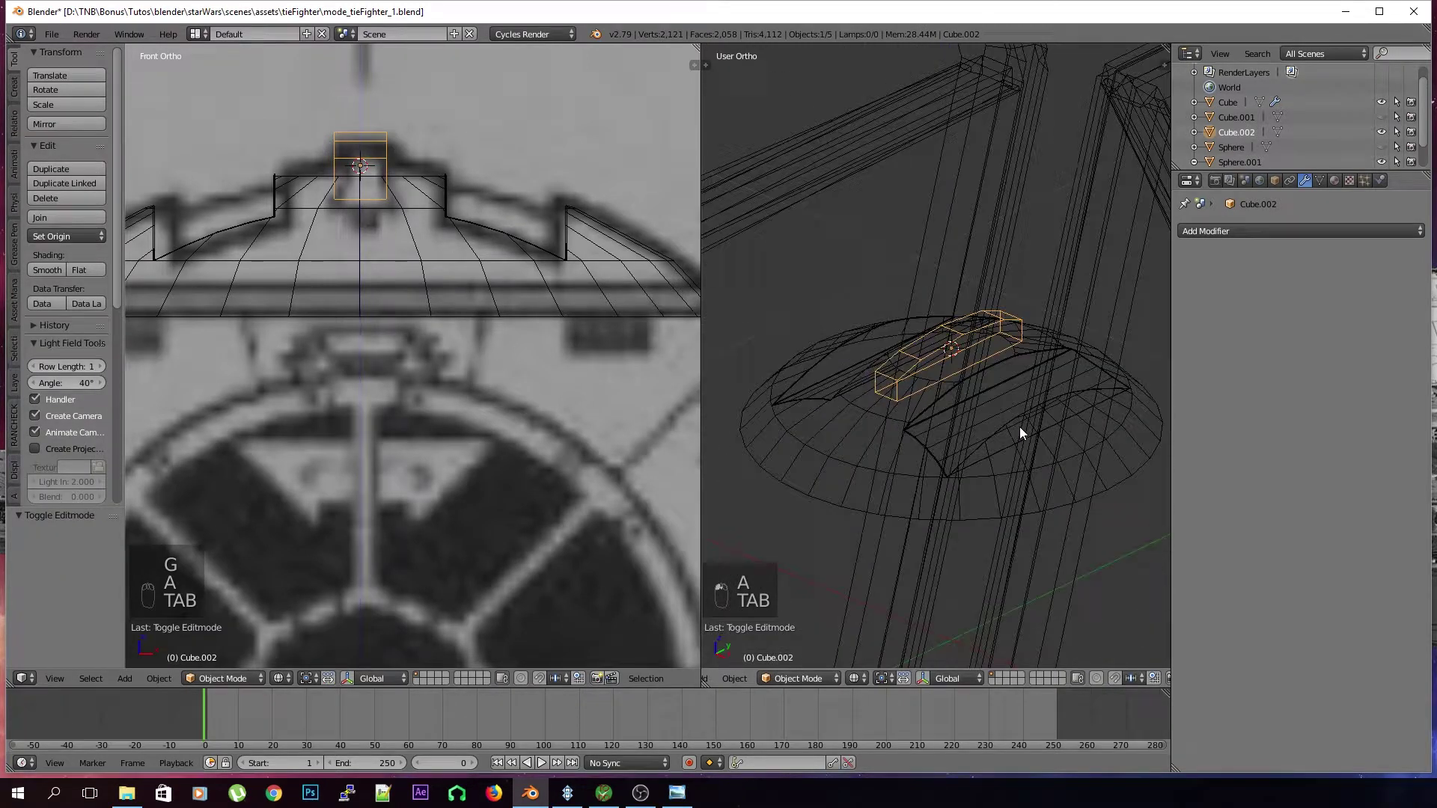
{"action": "key", "text": "KP_5"}
{"action": "key", "text": "z"}
{"action": "key", "text": "a"}
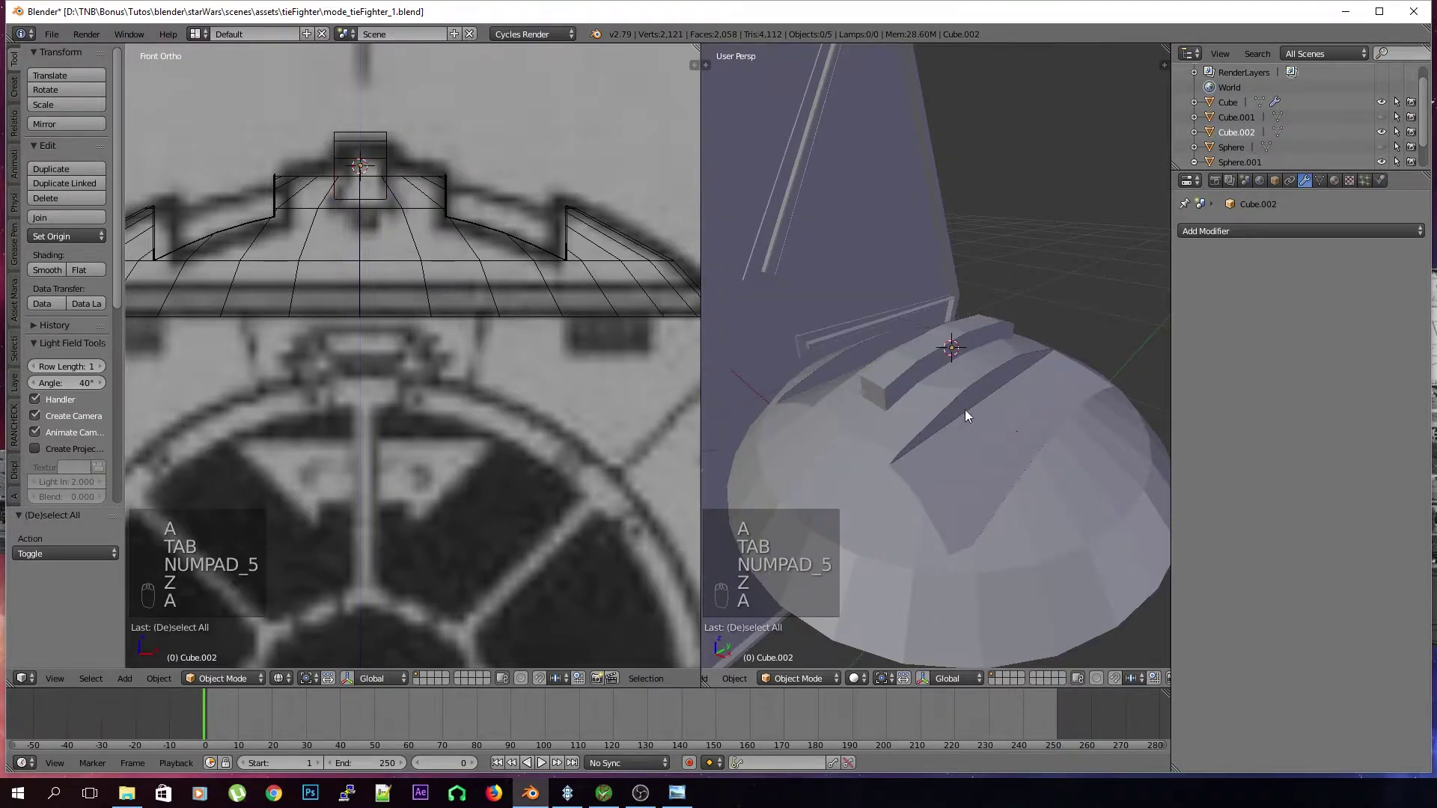
{"action": "key", "text": "ctrl+s"}
{"action": "left_click", "coordinate": [994, 401]}
{"action": "middle_click_drag", "start_coordinate": [1030, 455], "coordinate": [762, 438]}
{"action": "scroll", "coordinate": [809, 432], "scroll_direction": "down", "scroll_amount": 6}
{"action": "key", "text": "ctrl+s"}
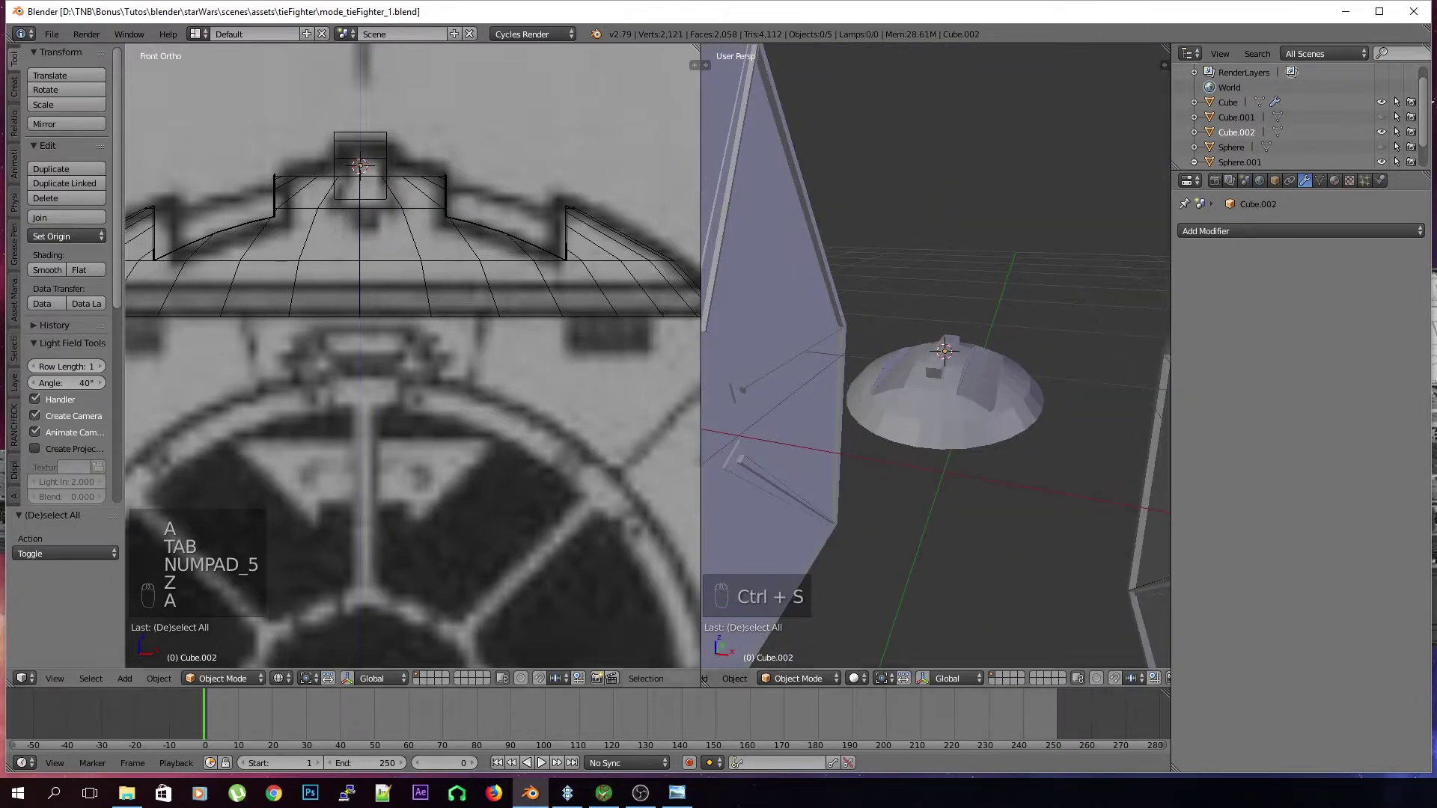
Select the hatch dome and add a horizontal loop cut in its lowest face ring, slid close to the rim
{"action": "middle_click_drag", "start_coordinate": [756, 419], "coordinate": [954, 401]}
{"action": "left_click", "coordinate": [959, 414]}
{"action": "right_click", "coordinate": [959, 414]}
{"action": "key", "text": "Tab"}
{"action": "right_click", "coordinate": [883, 429], "text": "alt"}
{"action": "scroll", "coordinate": [939, 475], "scroll_direction": "up", "scroll_amount": 3}
{"action": "key", "text": "a"}
{"action": "key", "text": "a"}
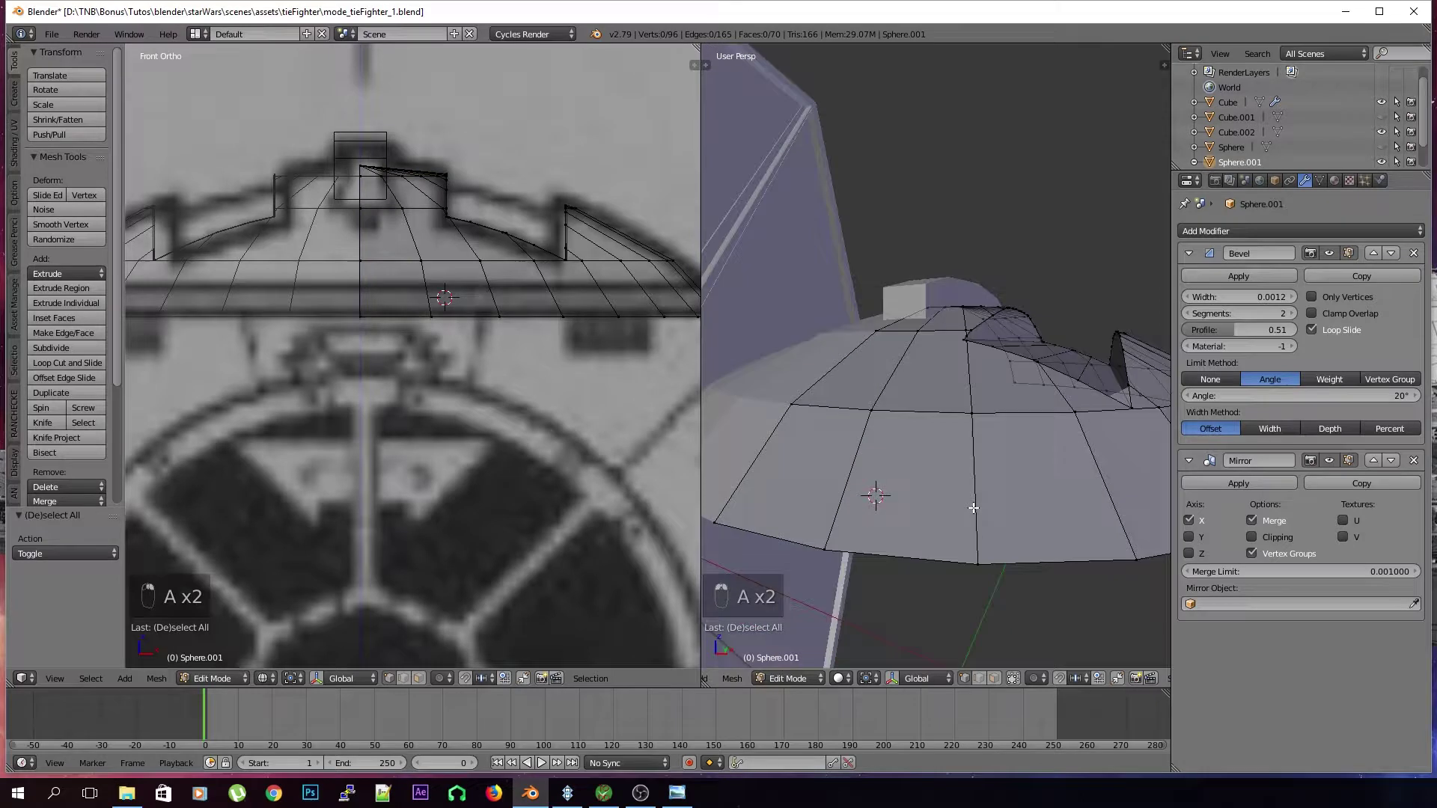
{"action": "key", "text": "ctrl+r"}
{"action": "left_click", "coordinate": [870, 494]}
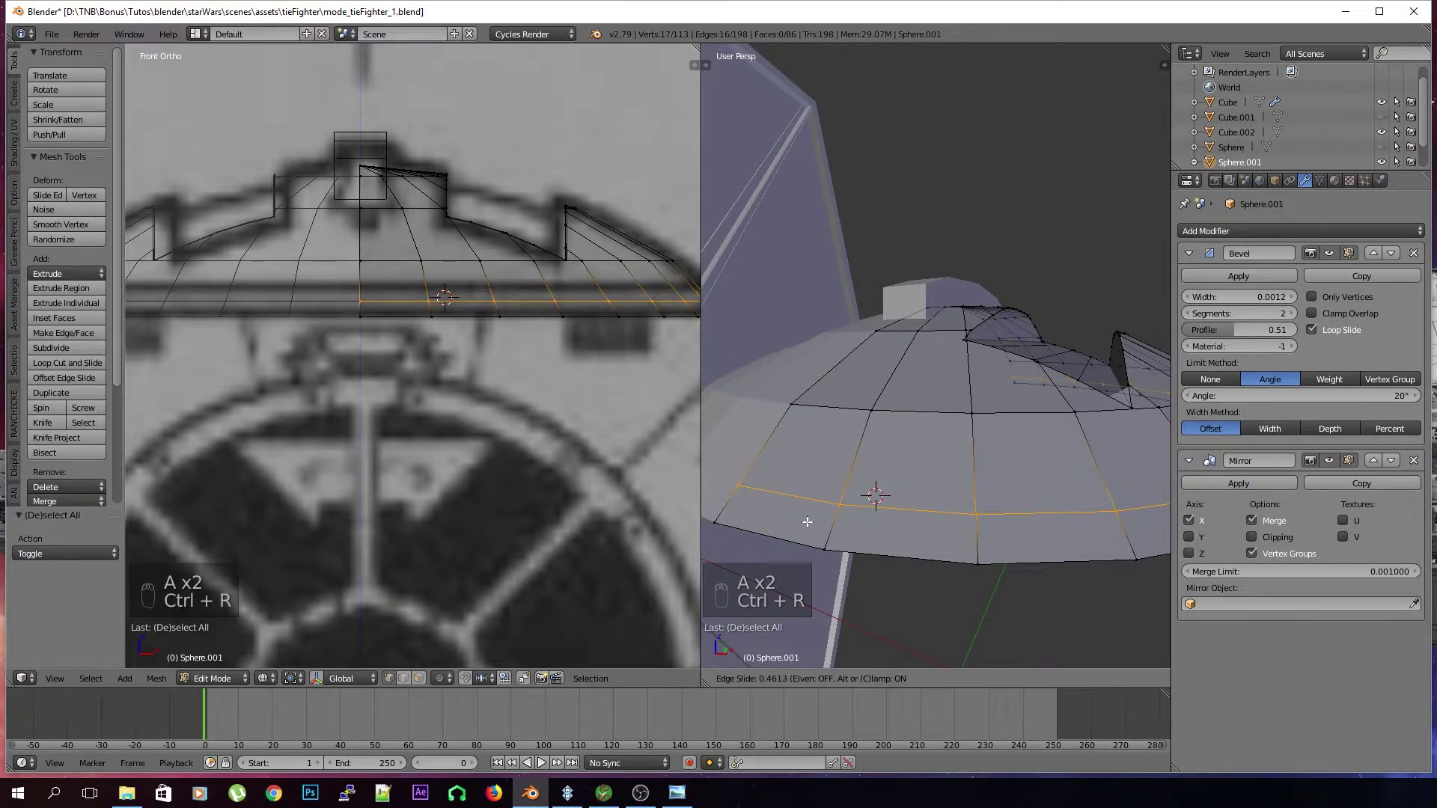
{"action": "left_click", "coordinate": [873, 582]}
{"action": "key", "text": "s"}
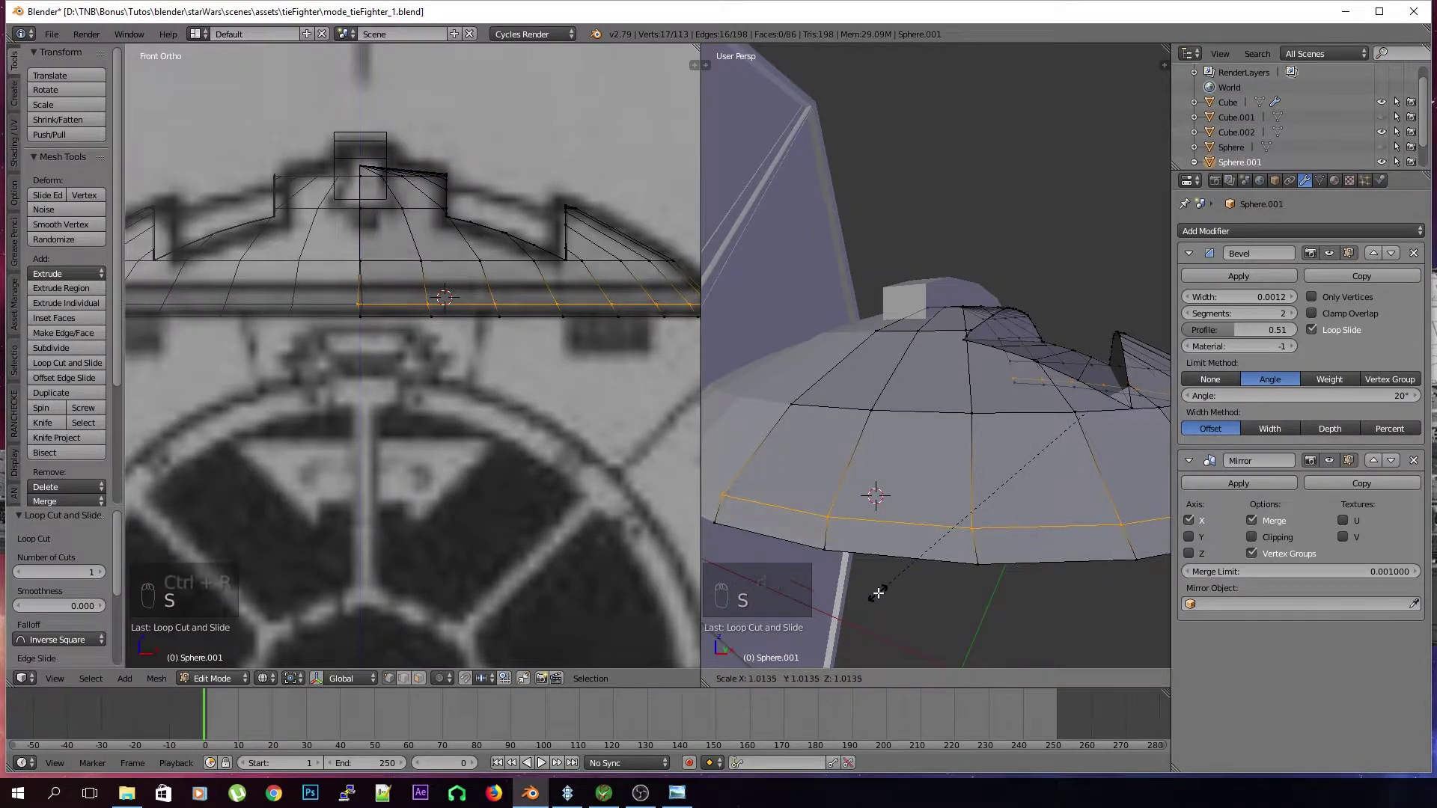
{"action": "scroll", "coordinate": [902, 556], "scroll_direction": "down", "scroll_amount": 4}
{"action": "middle_click_drag", "start_coordinate": [904, 552], "coordinate": [982, 546]}
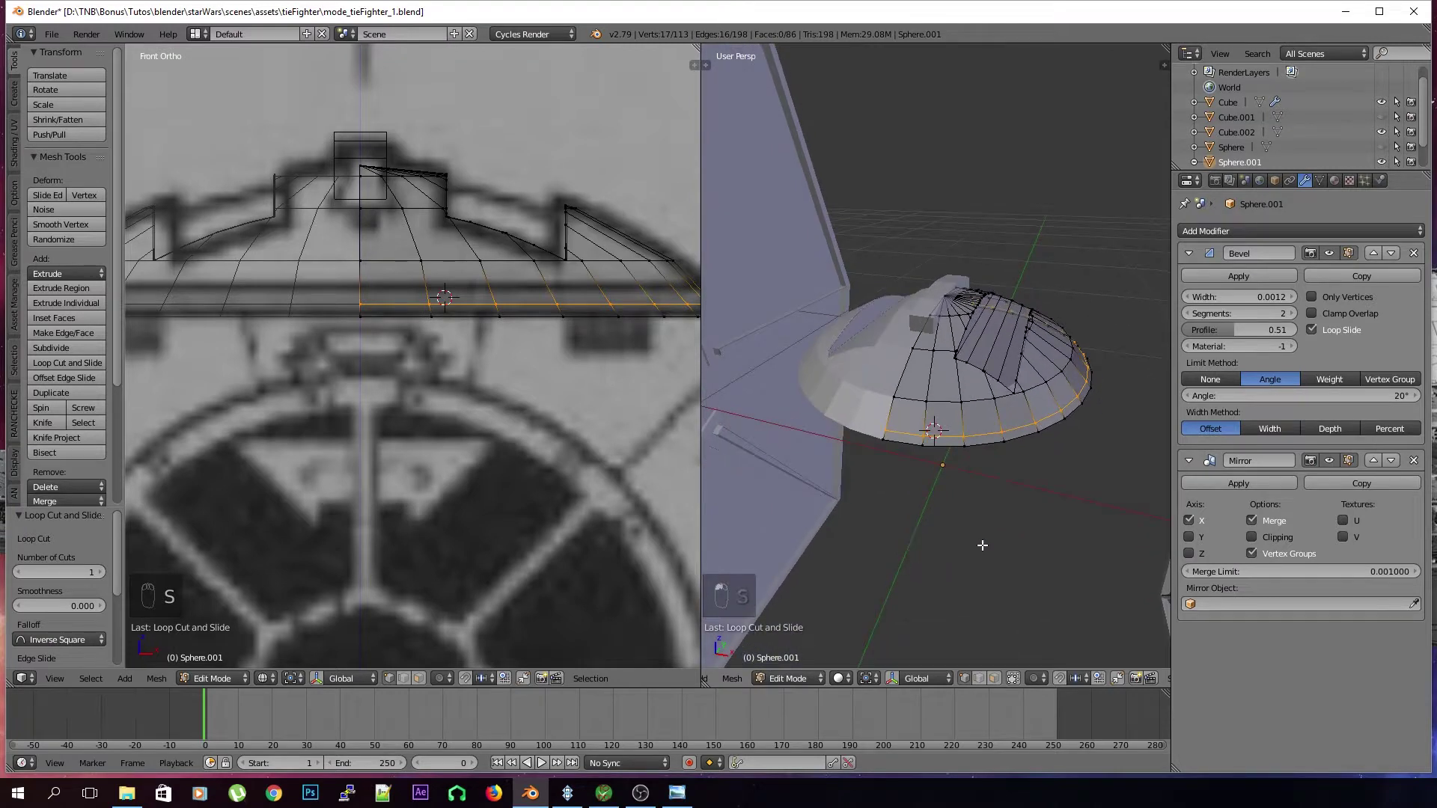
Snap the 3D cursor to the scene centre
{"action": "left_click", "coordinate": [1013, 529]}
{"action": "key", "text": "shift+s"}
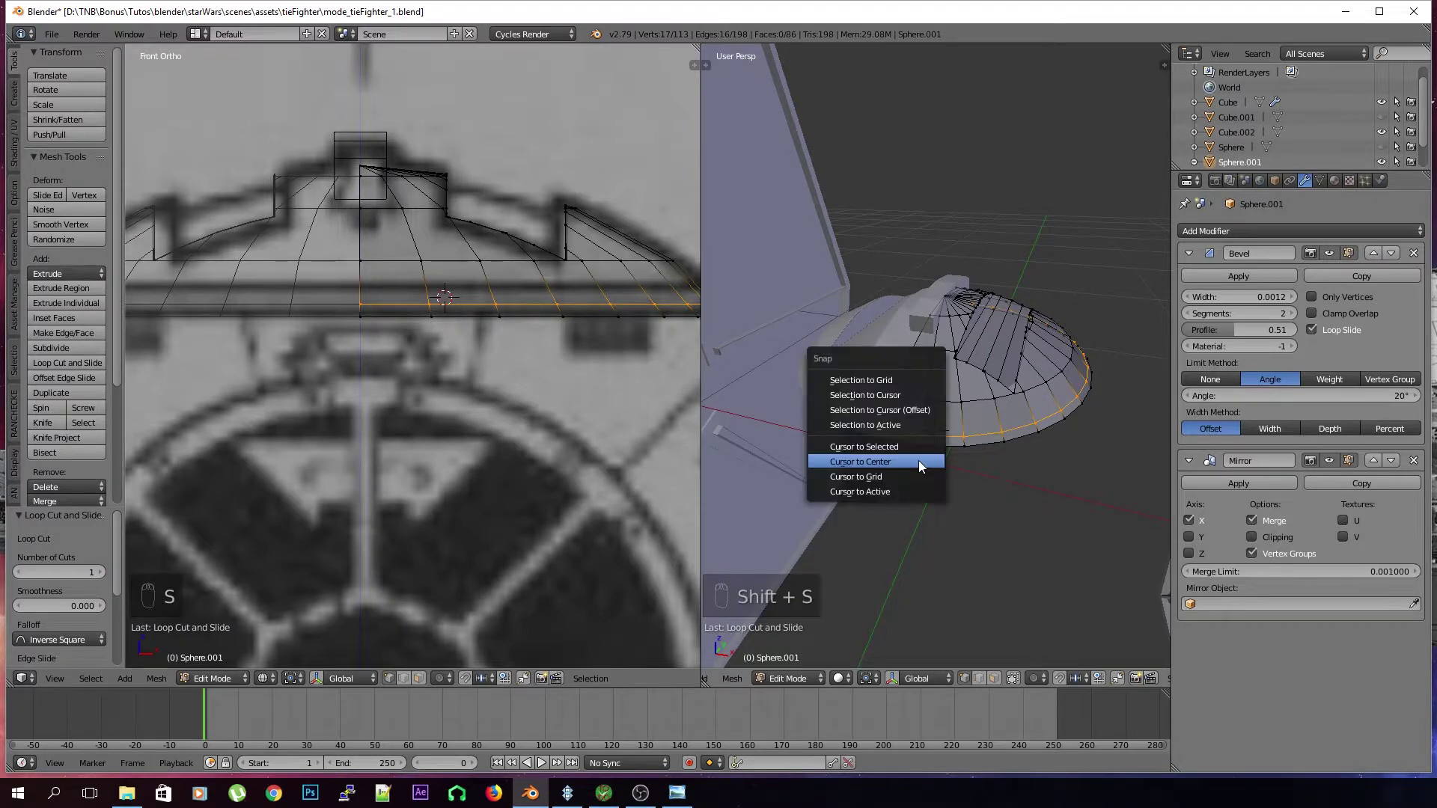
{"action": "left_click", "coordinate": [918, 460]}
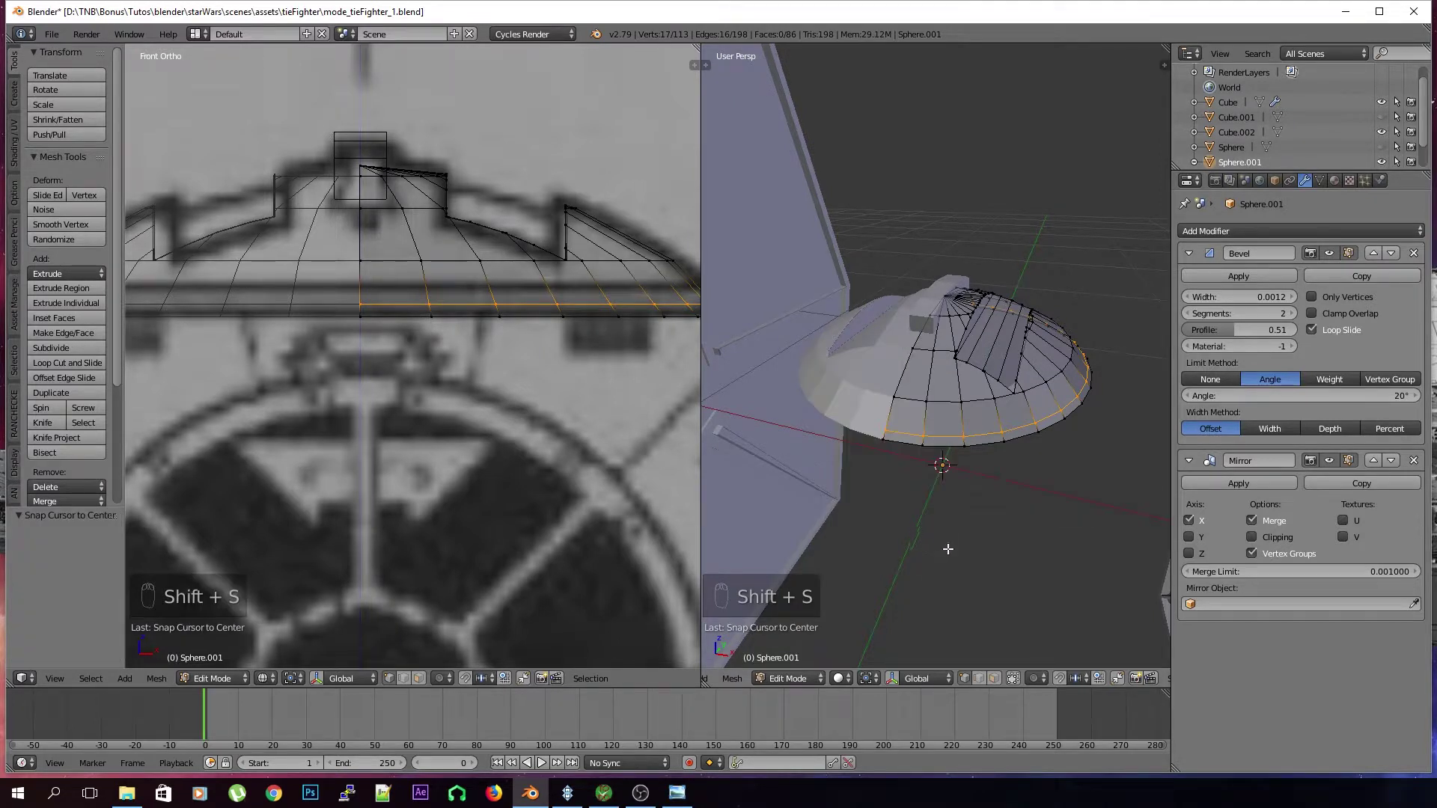
Set the 3D cursor location to X 0 and Z about 0.407, level with the new rim loop
{"action": "key", "text": "KP_1"}
{"action": "key", "text": "KP_5"}
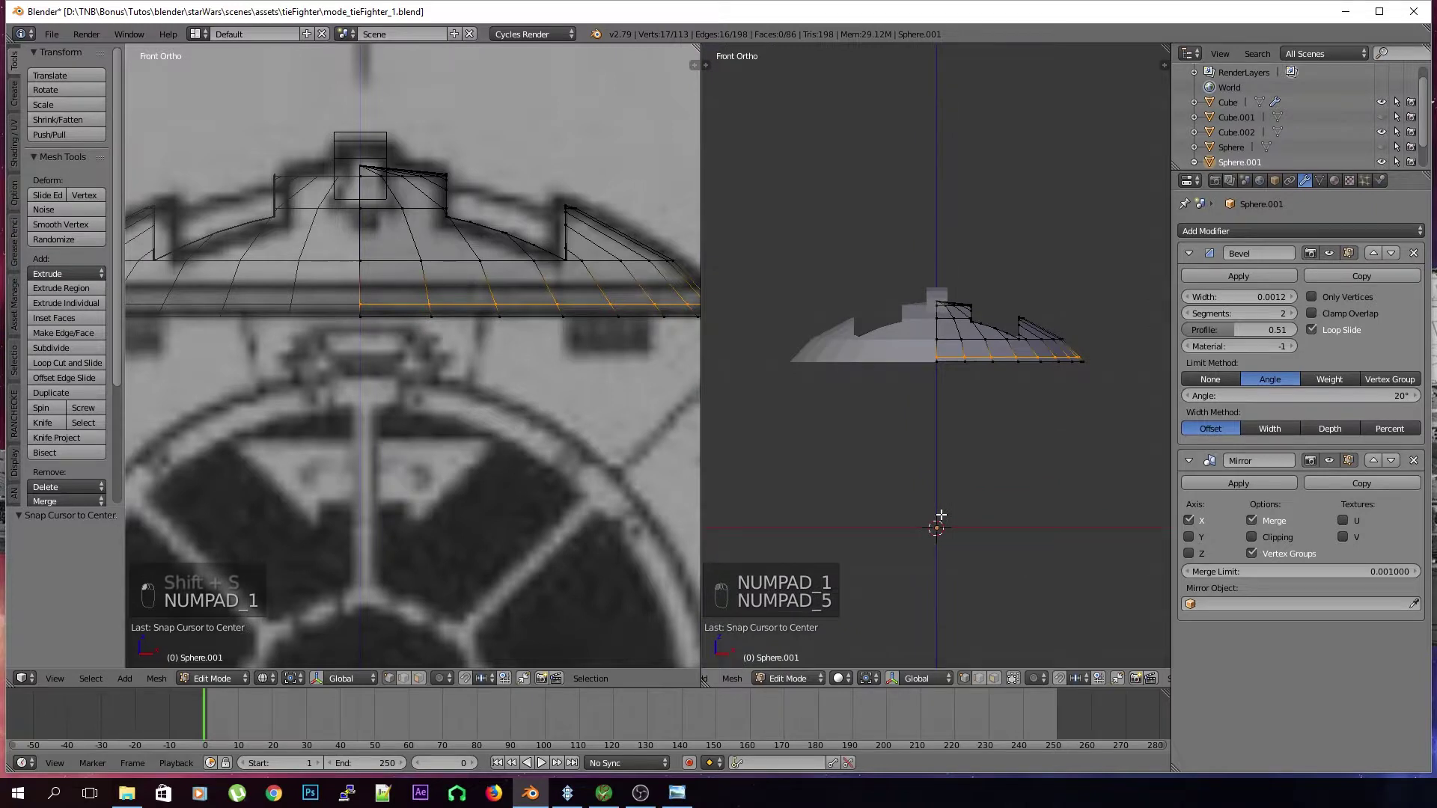
{"action": "scroll", "coordinate": [956, 355], "scroll_direction": "up", "scroll_amount": 2}
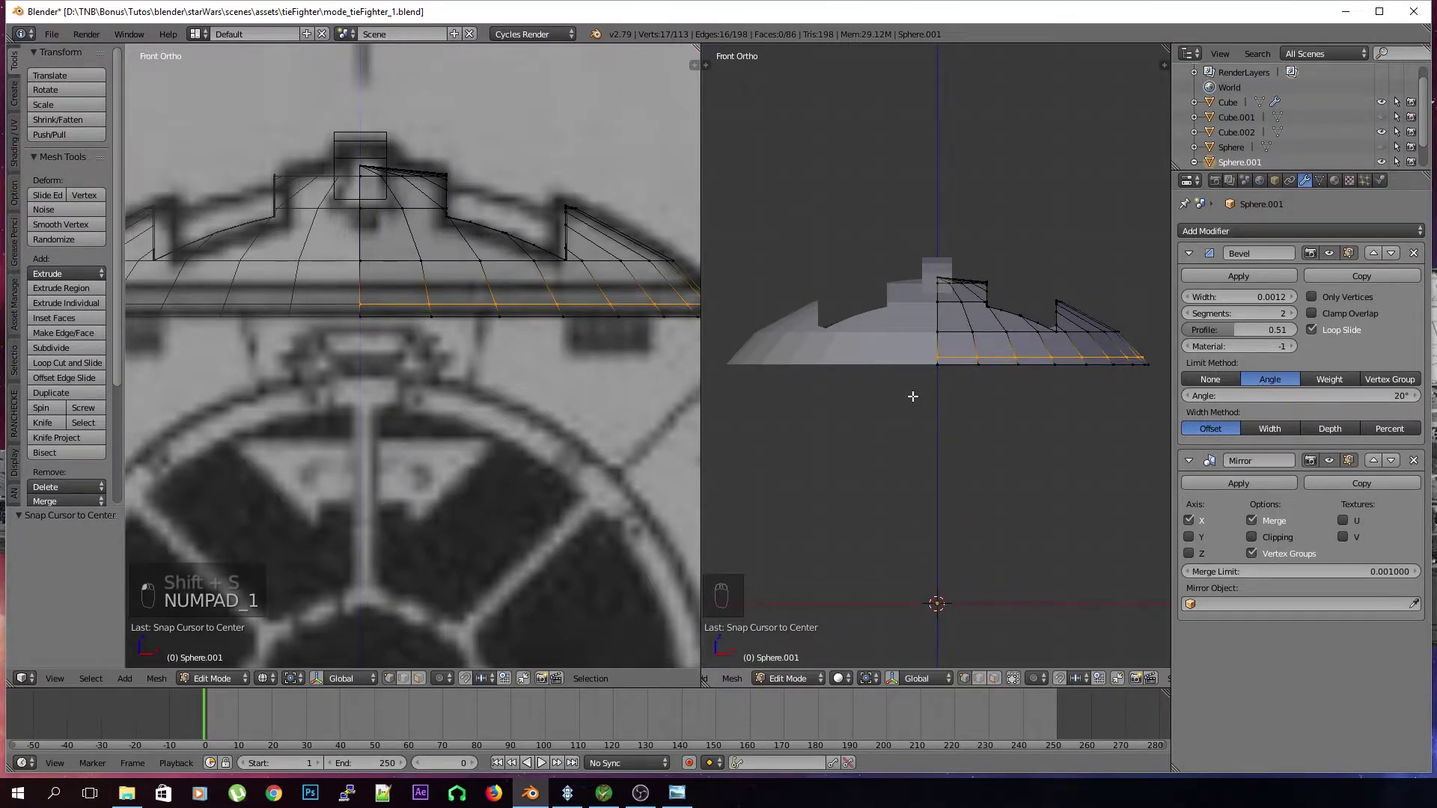
{"action": "key", "text": "t"}
{"action": "key", "text": "n"}
{"action": "key", "text": "t"}
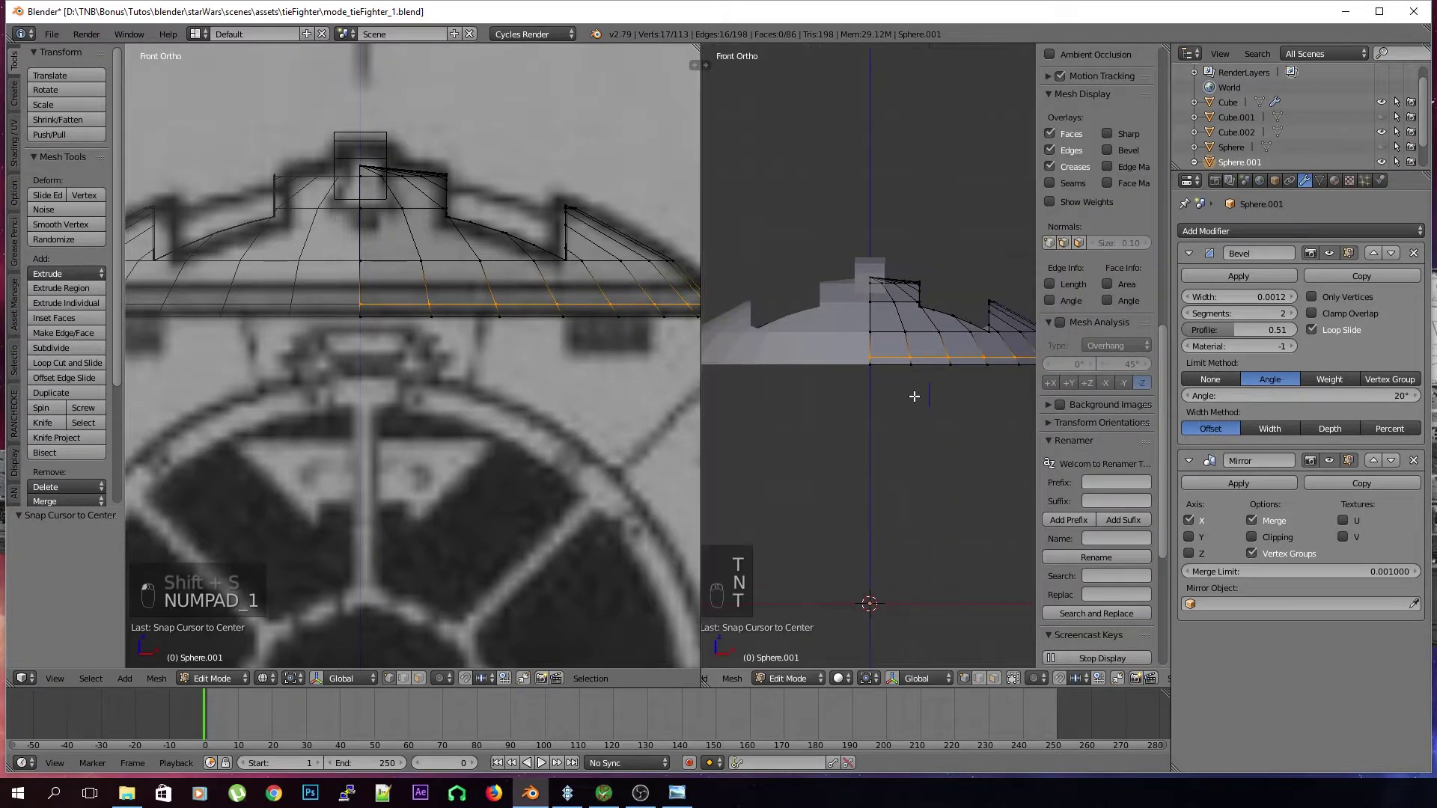
{"action": "left_click_drag", "start_coordinate": [1163, 375], "coordinate": [1182, 202]}
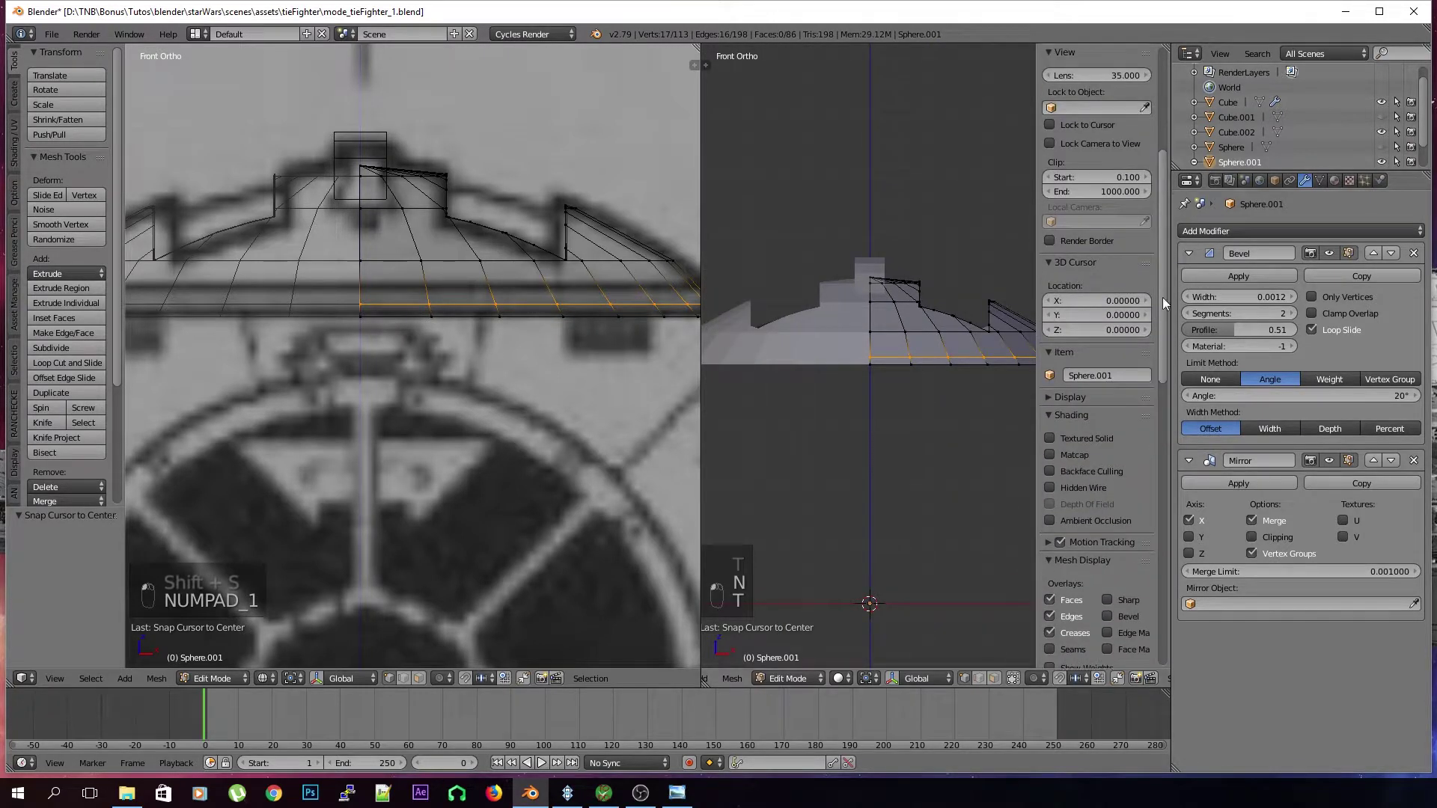
{"action": "left_click_drag", "start_coordinate": [1117, 298], "coordinate": [1099, 300]}
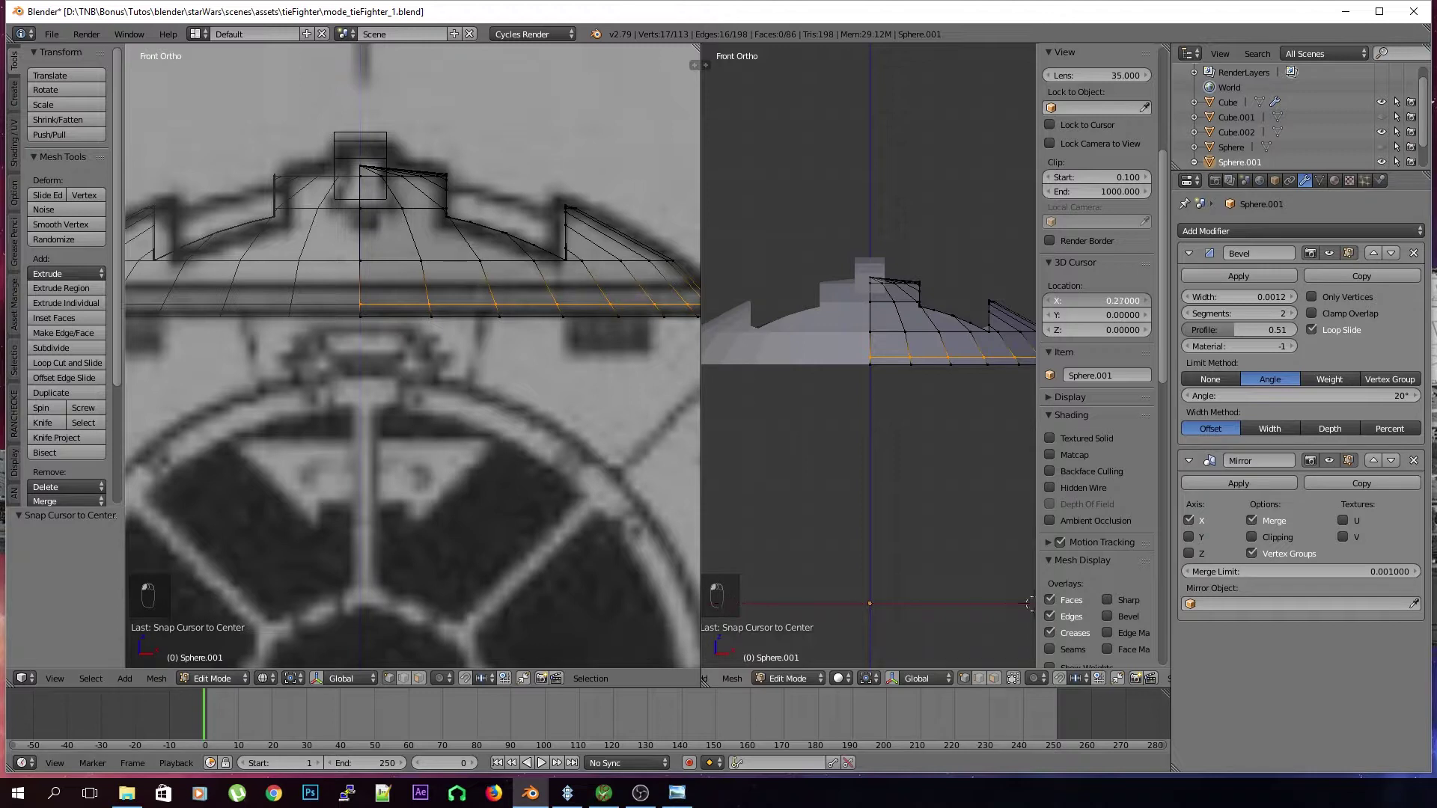
{"action": "left_click", "coordinate": [1113, 300]}
{"action": "type", "text": "0"}
{"action": "key", "text": "Return"}
{"action": "mouse_move", "coordinate": [1119, 327]}
{"action": "left_mouse_down"}
{"action": "mouse_move", "coordinate": [1082, 329]}
{"action": "mouse_move", "coordinate": [1110, 329]}
{"action": "left_mouse_up"}
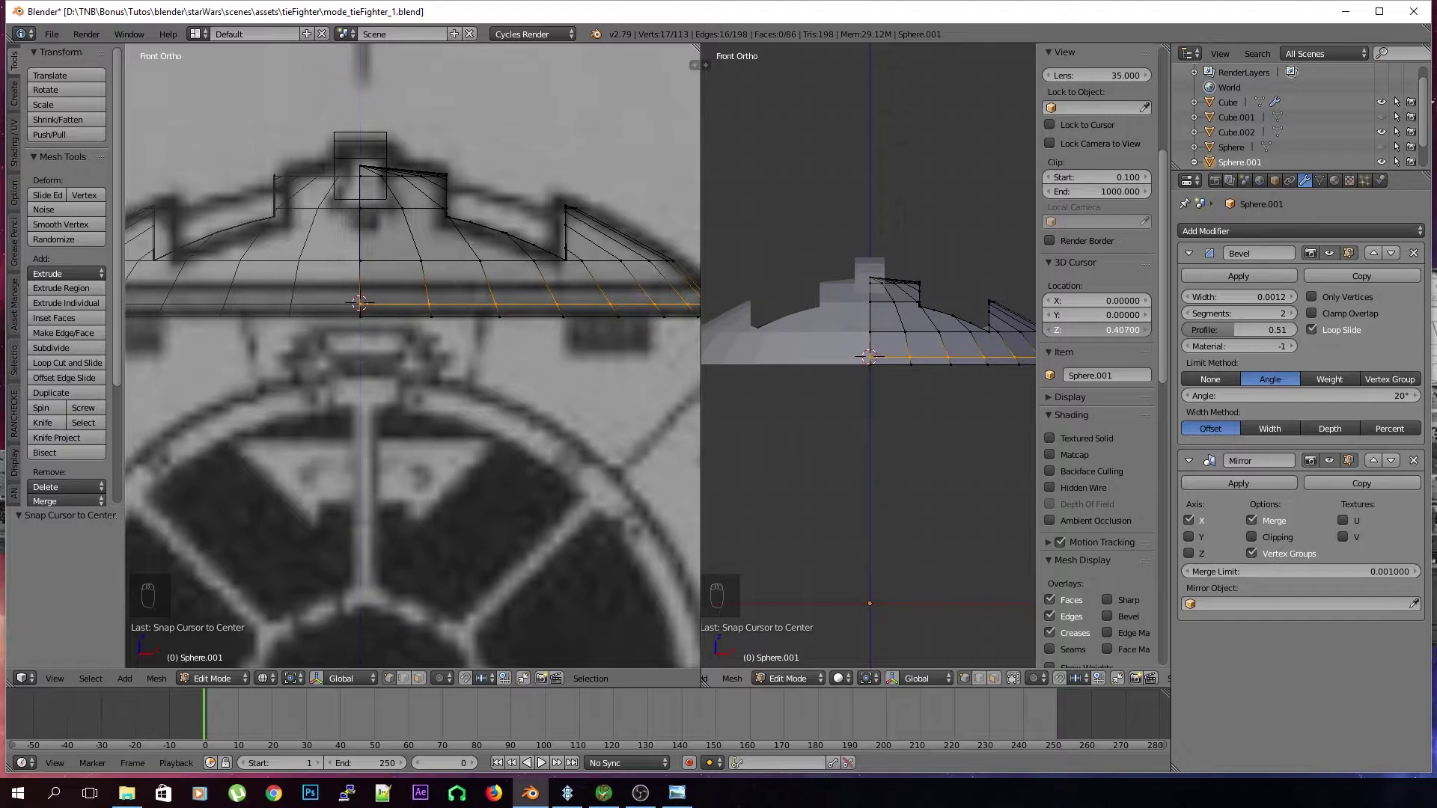
Scale the selected rim loop outward by about 1.02 around the 3D cursor
{"action": "mouse_move", "coordinate": [928, 419]}
{"action": "middle_mouse_down"}
{"action": "mouse_move", "coordinate": [923, 449]}
{"action": "mouse_move", "coordinate": [846, 536]}
{"action": "mouse_move", "coordinate": [917, 436]}
{"action": "mouse_move", "coordinate": [941, 442]}
{"action": "middle_mouse_up"}
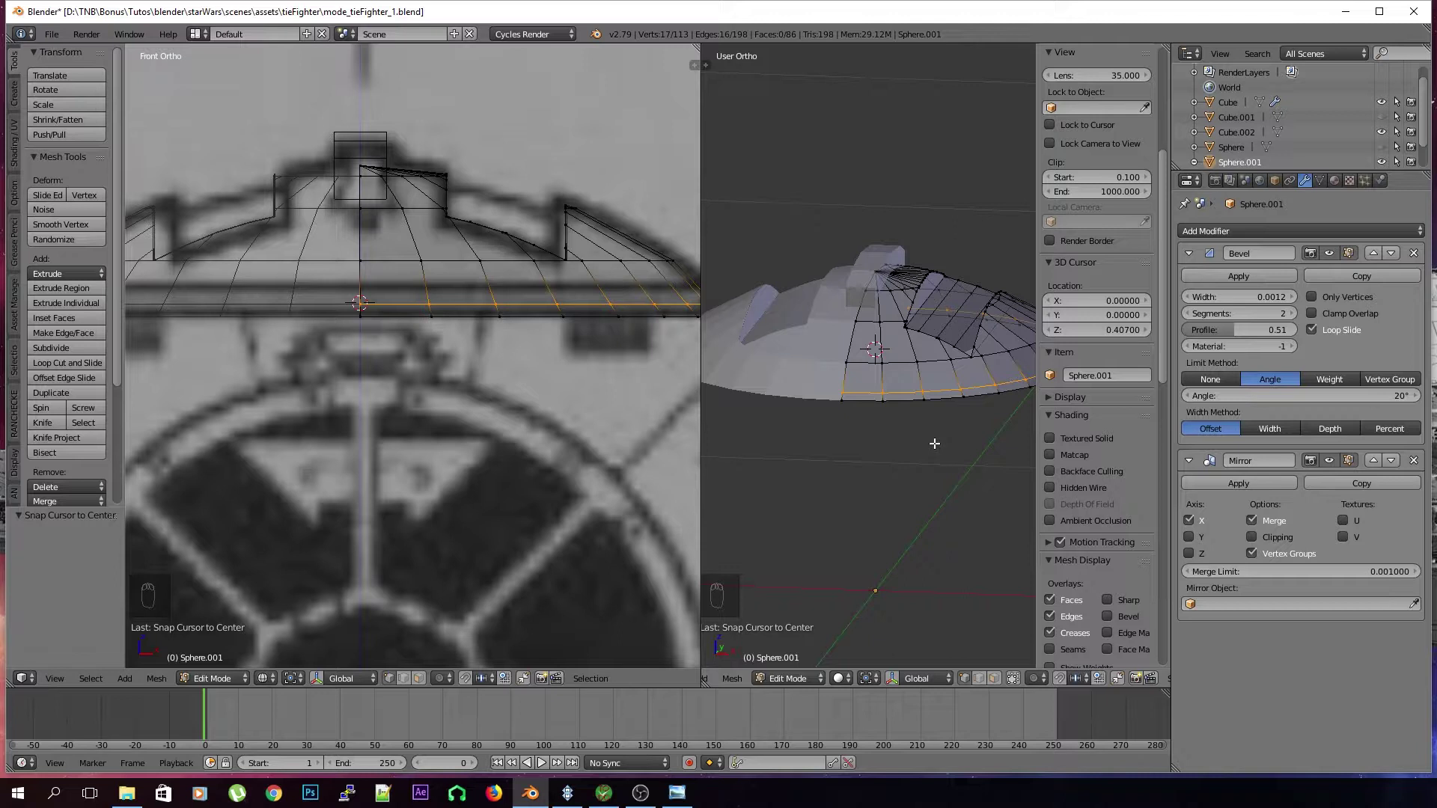
{"action": "key", "text": "period"}
{"action": "scroll", "coordinate": [934, 444], "scroll_direction": "up", "scroll_amount": 1}
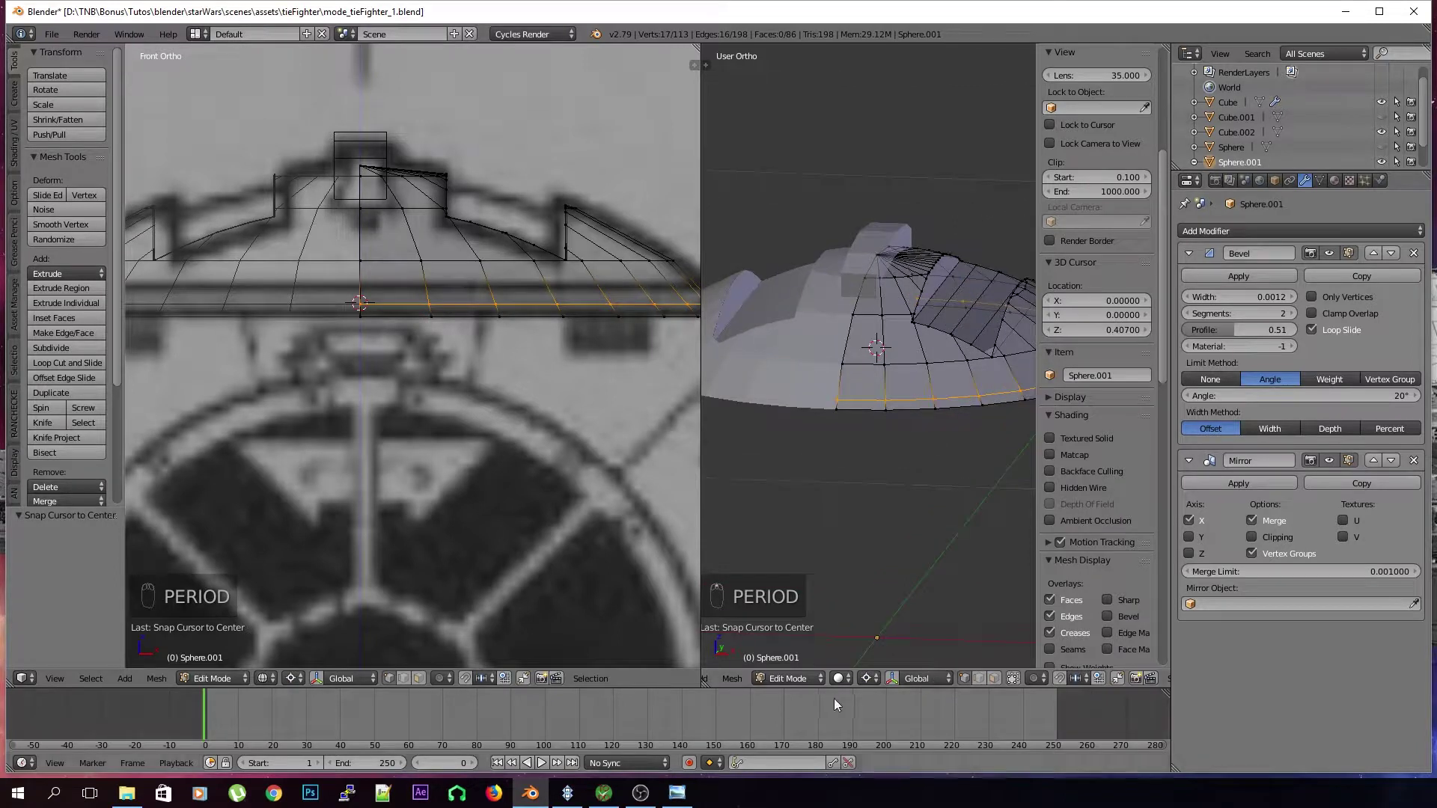
{"action": "middle_click_drag", "start_coordinate": [877, 646], "coordinate": [920, 551]}
{"action": "key", "text": "s"}
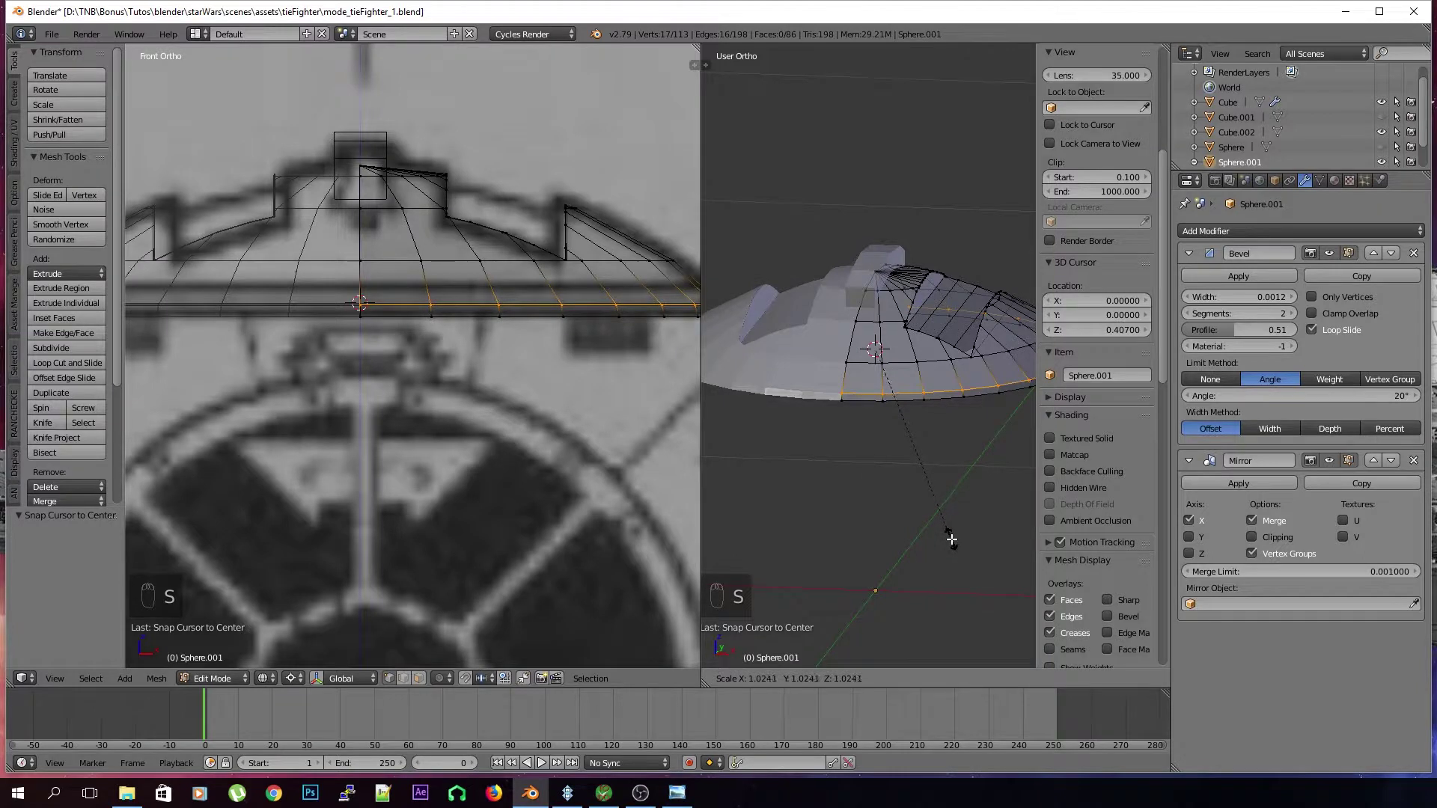
{"action": "left_click", "coordinate": [951, 539]}
Leave edit mode, snap the 3D cursor back to the scene centre and save the file
{"action": "key", "text": "Tab"}
{"action": "middle_click_drag", "start_coordinate": [951, 539], "coordinate": [861, 437]}
{"action": "key", "text": "a"}
{"action": "key", "text": "a"}
{"action": "key", "text": "ctrl+s"}
{"action": "key", "text": "shift+s"}
{"action": "left_click", "coordinate": [862, 441]}
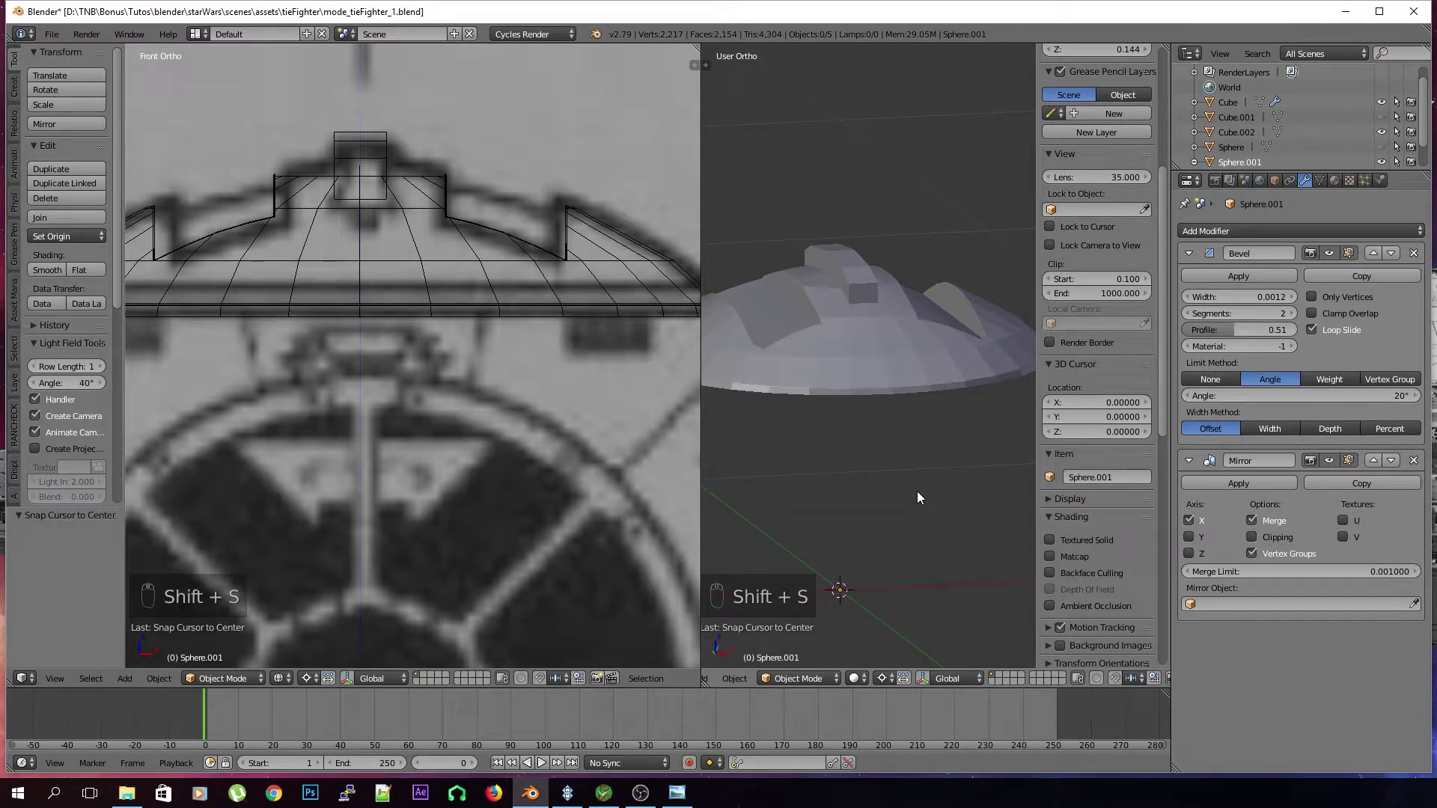
{"action": "key", "text": "KP_5"}
{"action": "key", "text": "ctrl+s"}
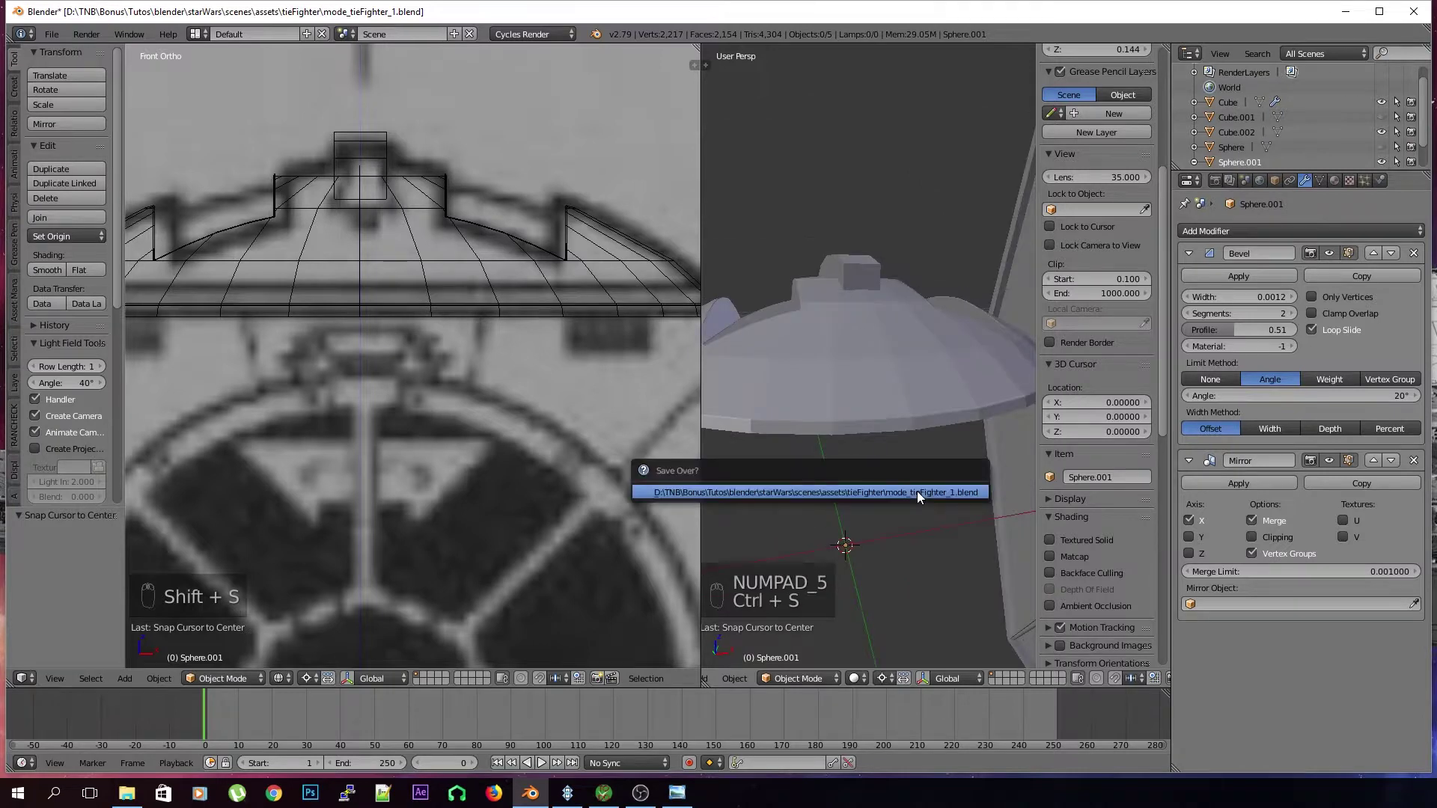
{"action": "scroll", "coordinate": [883, 468], "scroll_direction": "down", "scroll_amount": 2}
{"action": "mouse_move", "coordinate": [883, 468]}
{"action": "middle_mouse_down"}
{"action": "mouse_move", "coordinate": [908, 496]}
{"action": "mouse_move", "coordinate": [889, 456]}
{"action": "middle_mouse_up"}
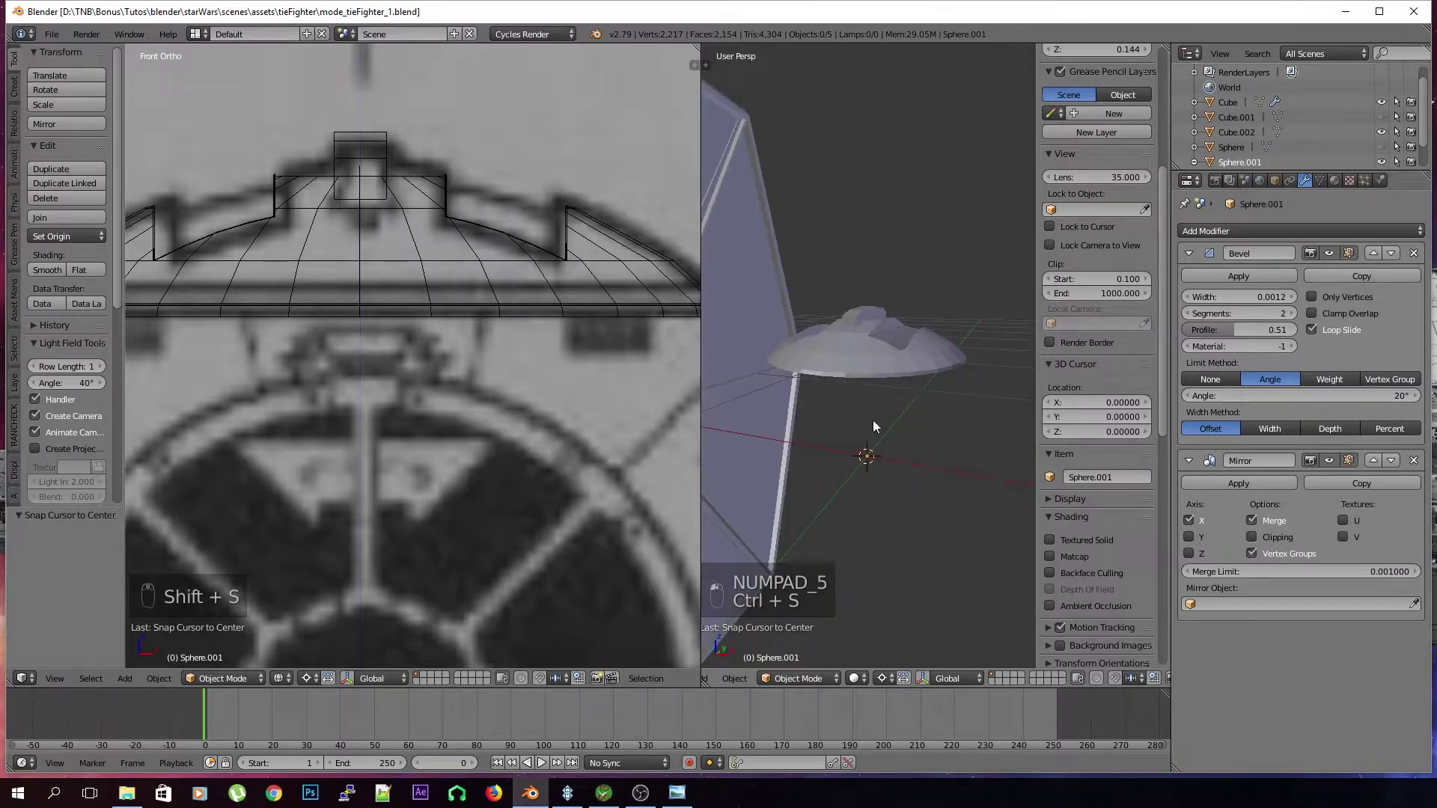
Unhide all hidden objects, delete the leftover cutter panels above the hatch dome and save the file
{"action": "key", "text": "alt+h"}
{"action": "key", "text": "a"}
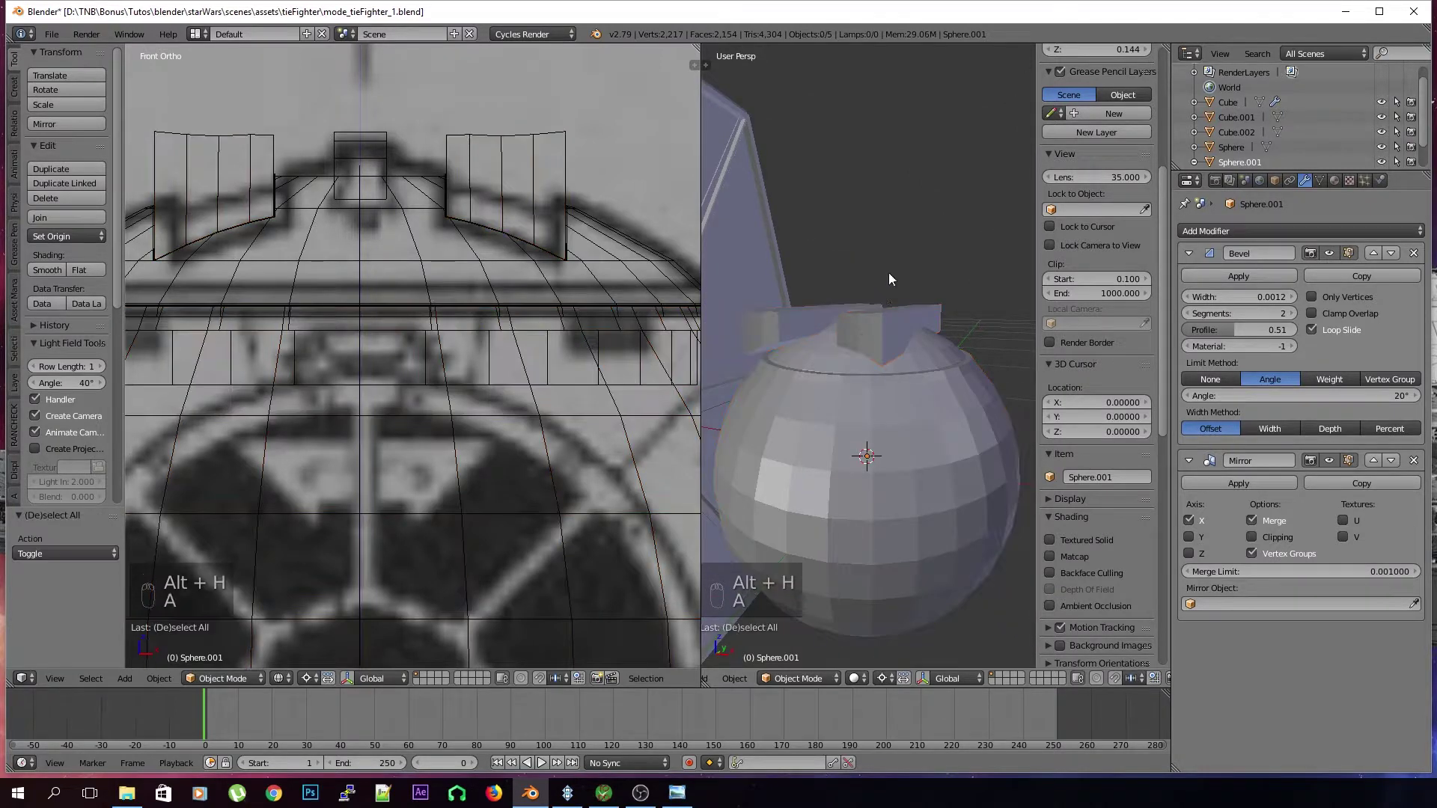
{"action": "right_click", "coordinate": [874, 317]}
{"action": "key", "text": "Delete"}
{"action": "left_click", "coordinate": [873, 317]}
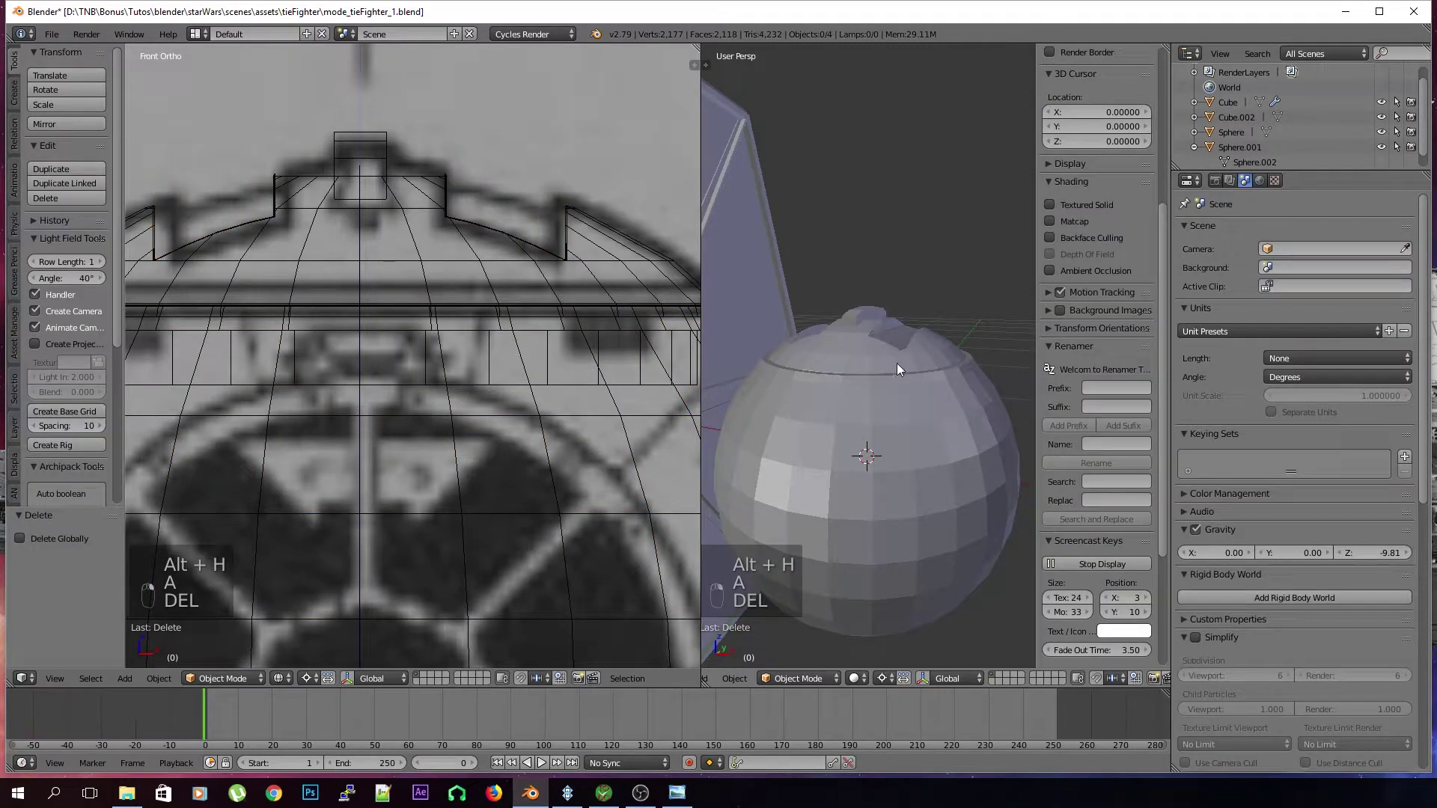
{"action": "right_click", "coordinate": [946, 419]}
{"action": "middle_click_drag", "start_coordinate": [968, 412], "coordinate": [1013, 402]}
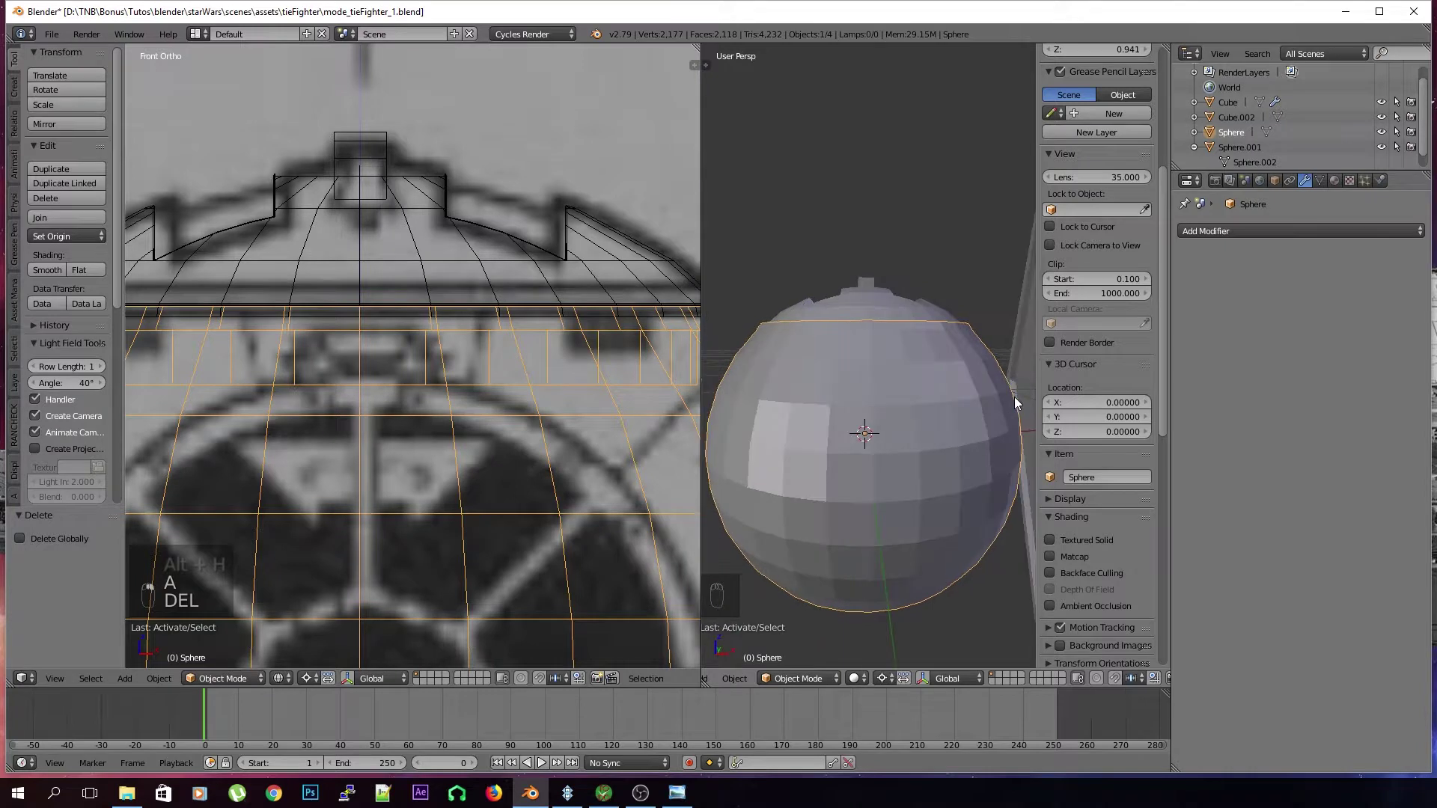
{"action": "key", "text": "ctrl+s"}
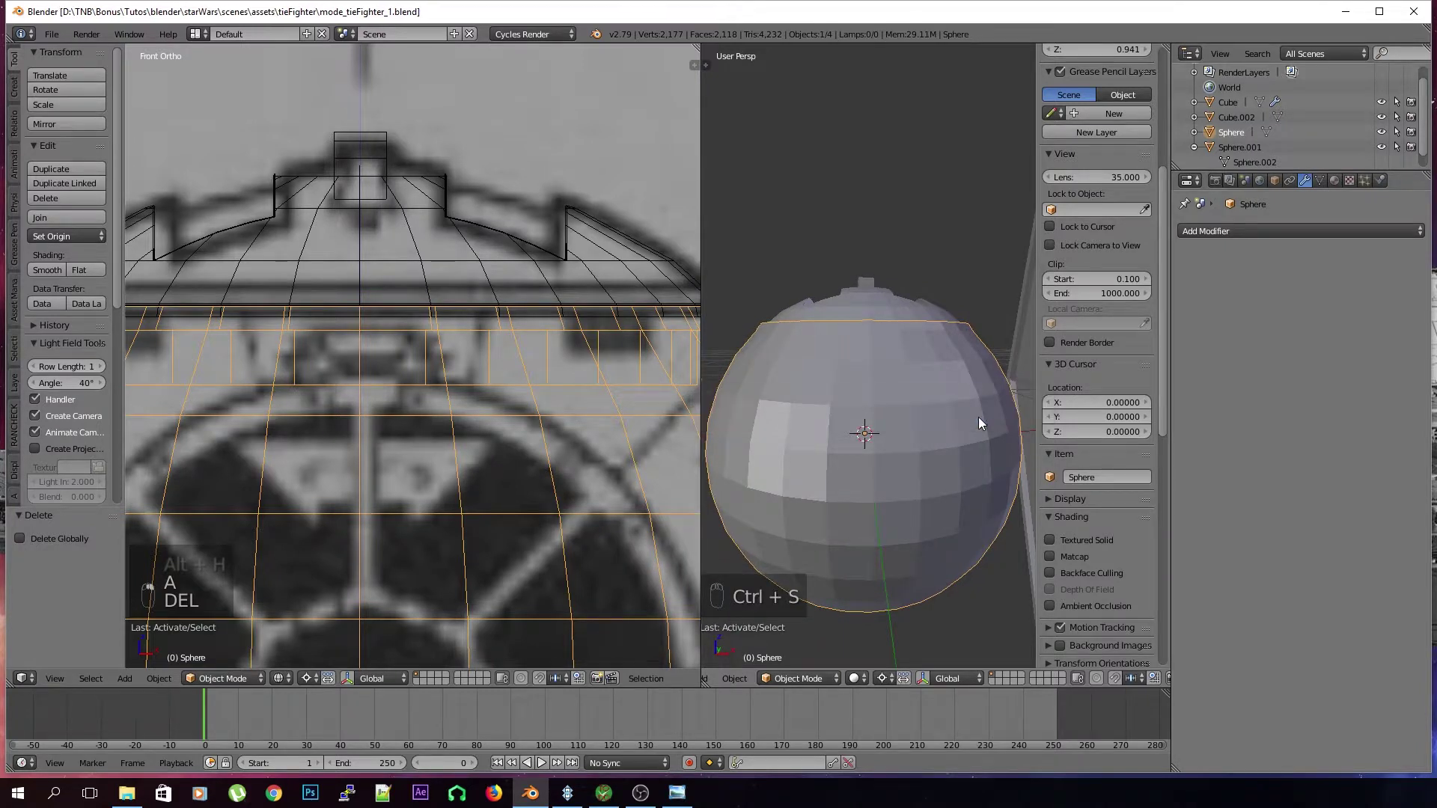
Deselect everything, show the whole cockpit in front orthographic view and save the file again
{"action": "key", "text": "a"}
{"action": "scroll", "coordinate": [977, 416], "scroll_direction": "down", "scroll_amount": 3}
{"action": "middle_click_drag", "start_coordinate": [977, 416], "coordinate": [950, 483]}
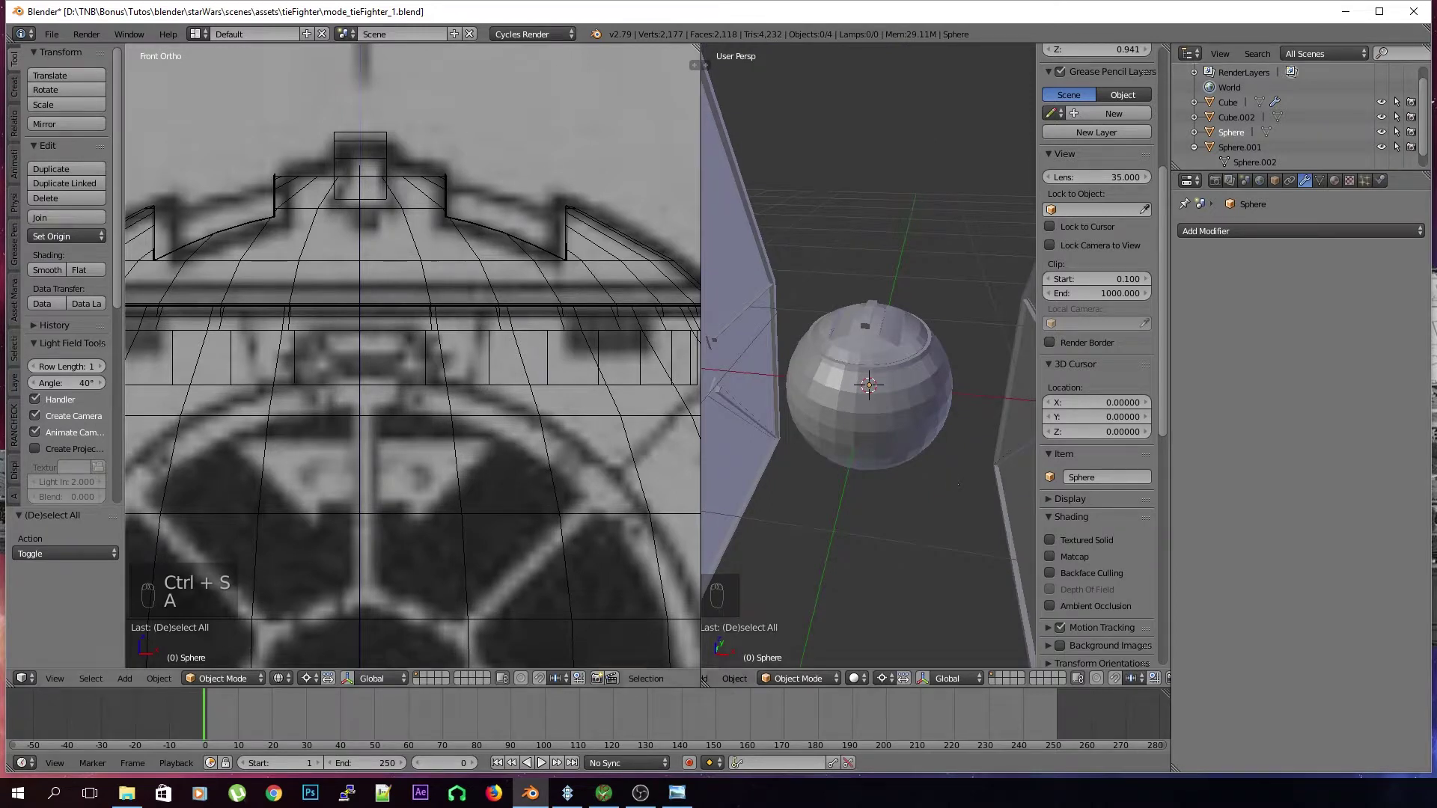
{"action": "scroll", "coordinate": [532, 392], "scroll_direction": "down", "scroll_amount": 4}
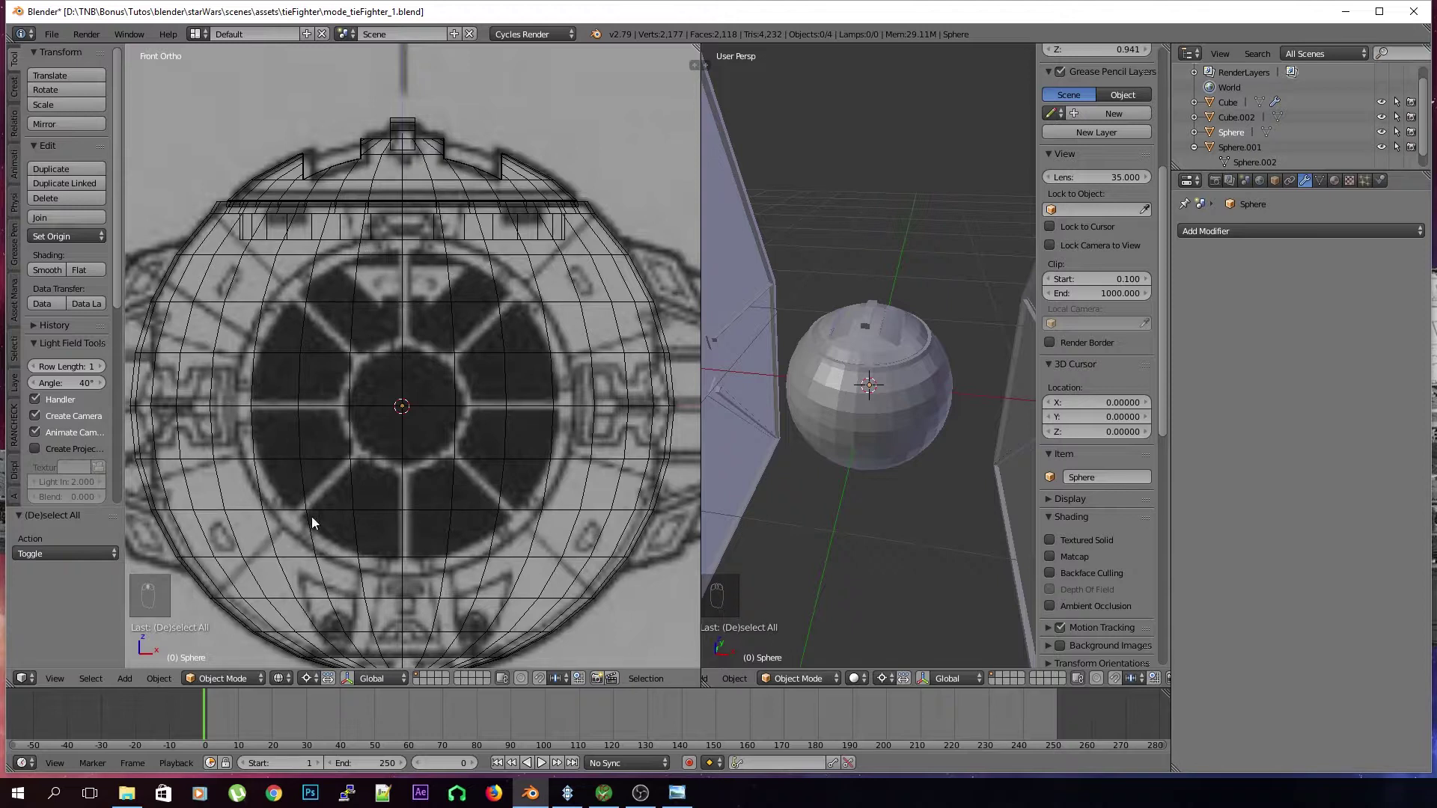
{"action": "right_click", "coordinate": [917, 406]}
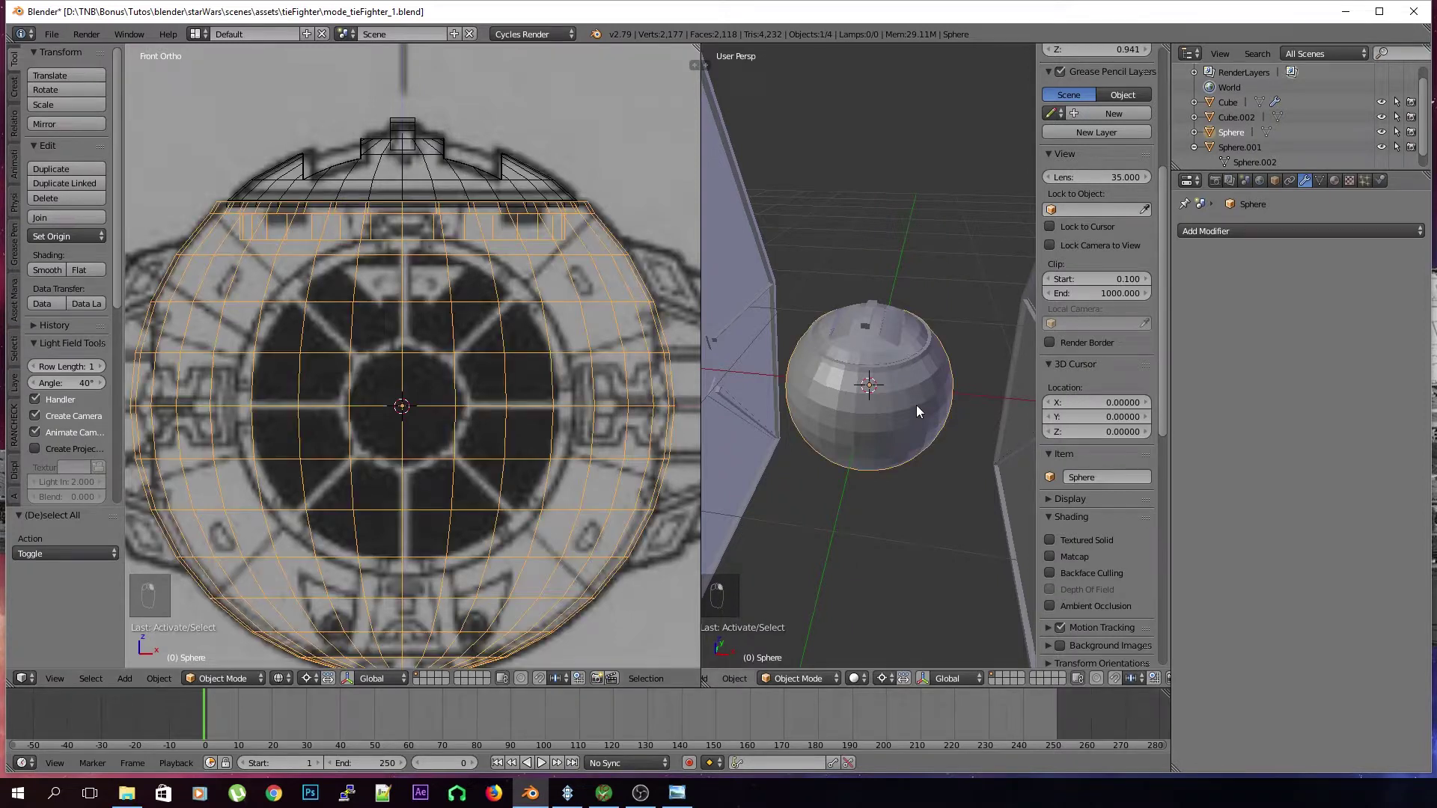
{"action": "key", "text": "a"}
{"action": "key", "text": "ctrl+s"}
{"action": "left_click", "coordinate": [915, 405]}
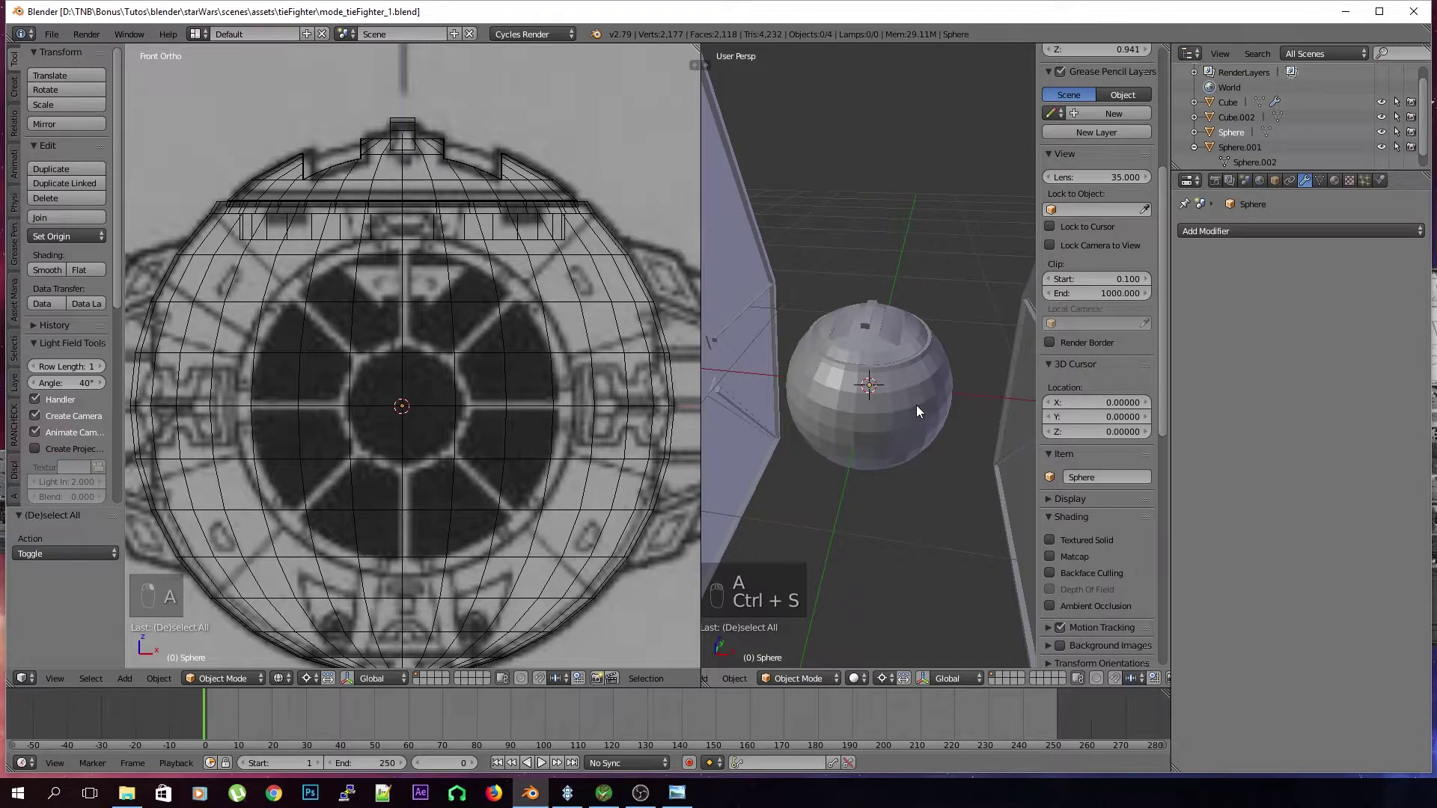
{"action": "key", "text": "KP_1"}
{"action": "key", "text": "KP_5"}
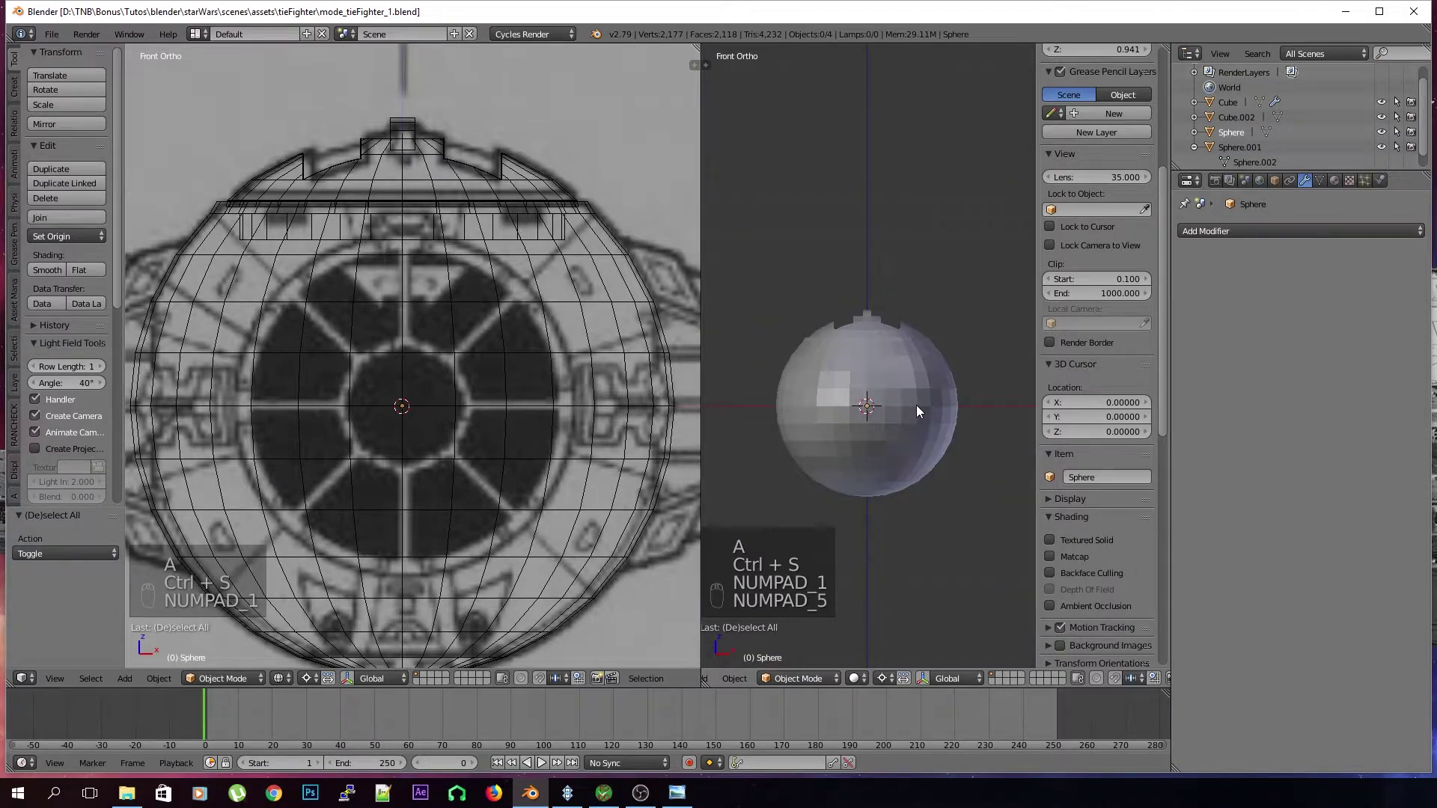
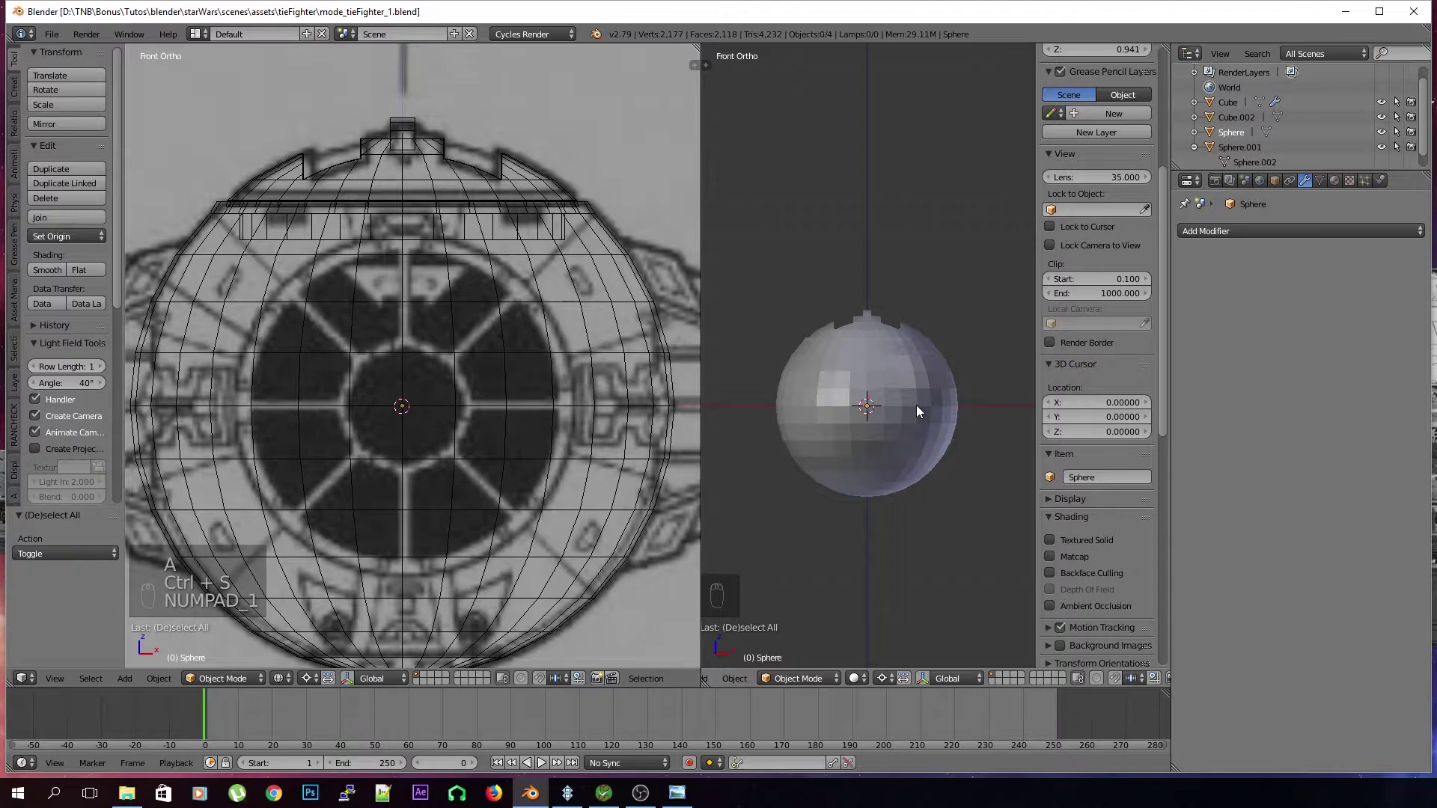
{"action": "scroll", "coordinate": [887, 447], "scroll_direction": "up", "scroll_amount": 3}
{"action": "key", "text": "ctrl+s"}
{"action": "left_click", "coordinate": [870, 447]}
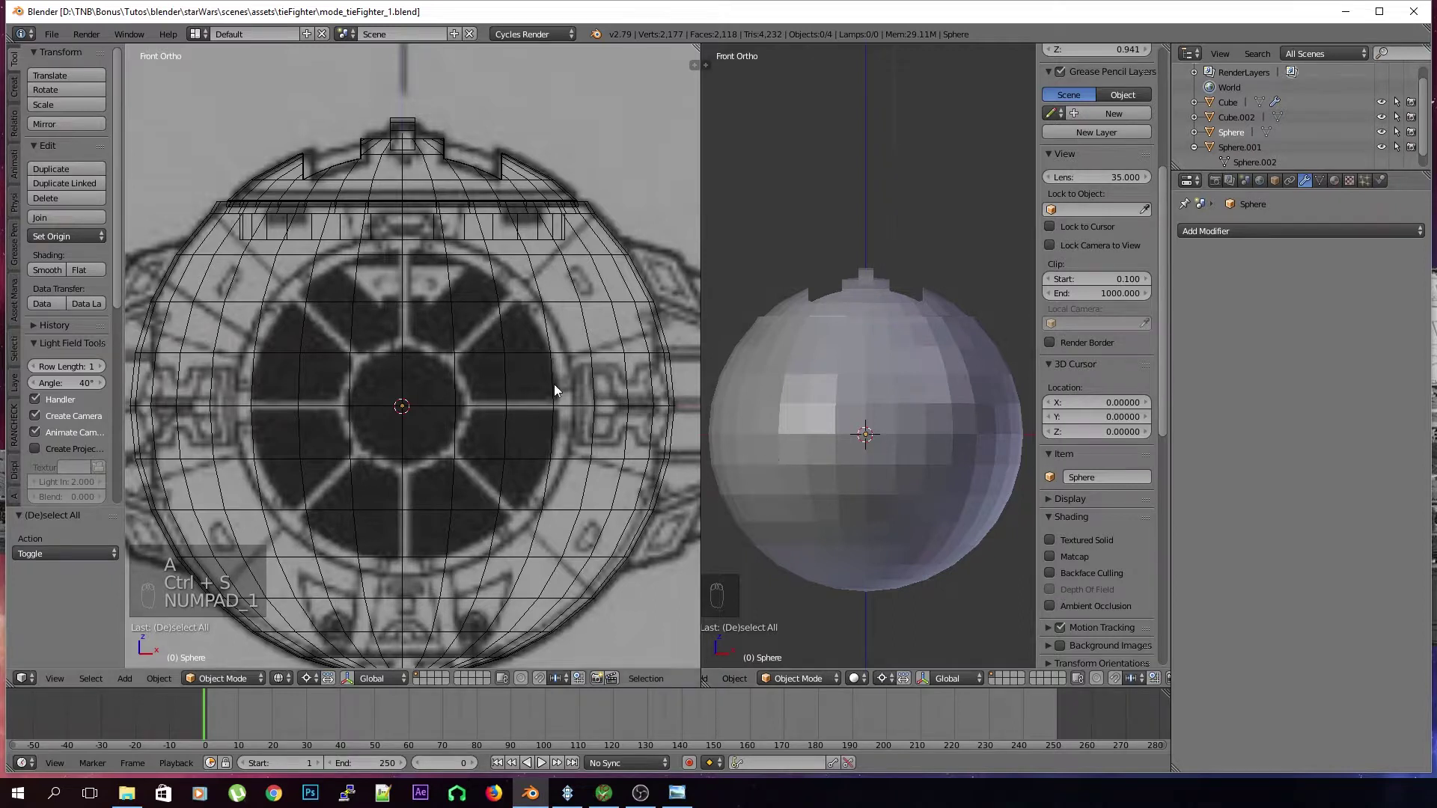
Add a cylinder at the scene centre and rotate its mesh 90° about X in edit mode
{"action": "scroll", "coordinate": [554, 384], "scroll_direction": "down", "scroll_amount": 5}
{"action": "scroll", "coordinate": [505, 375], "scroll_direction": "up", "scroll_amount": 3}
{"action": "key", "text": "shift+a"}
{"action": "mouse_move", "coordinate": [759, 423]}
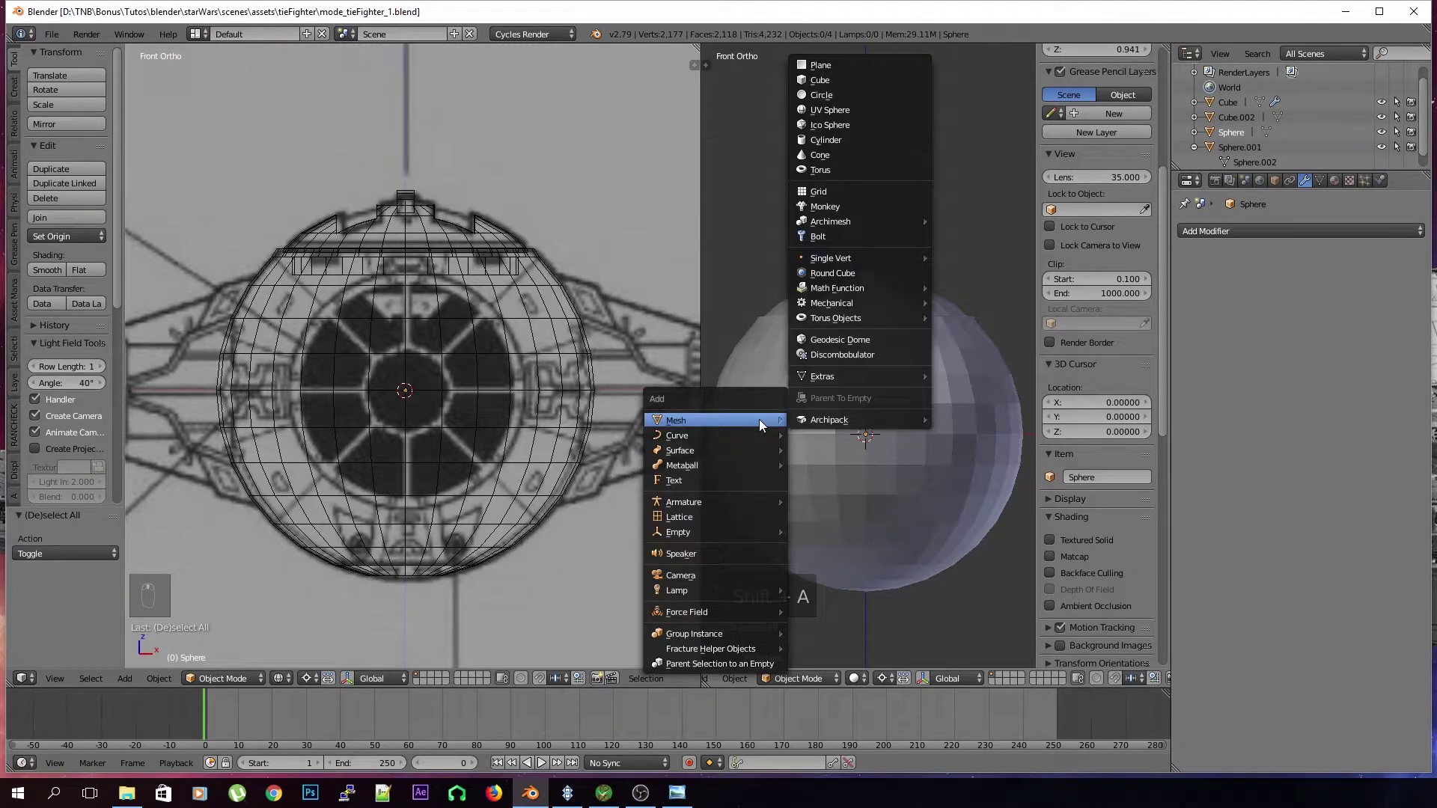
{"action": "key", "text": "6"}
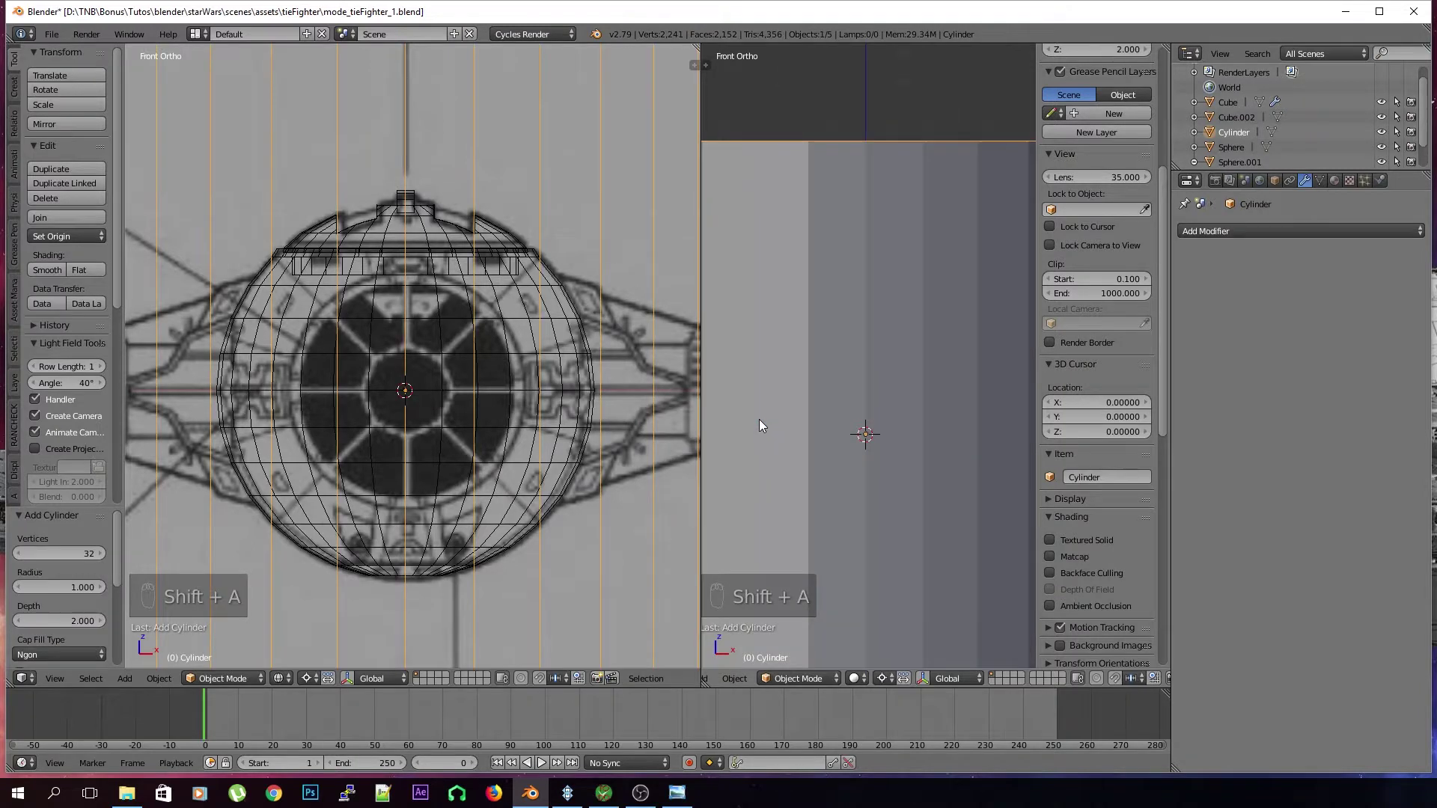
{"action": "scroll", "coordinate": [769, 428], "scroll_direction": "down", "scroll_amount": 5}
{"action": "key", "text": "Tab"}
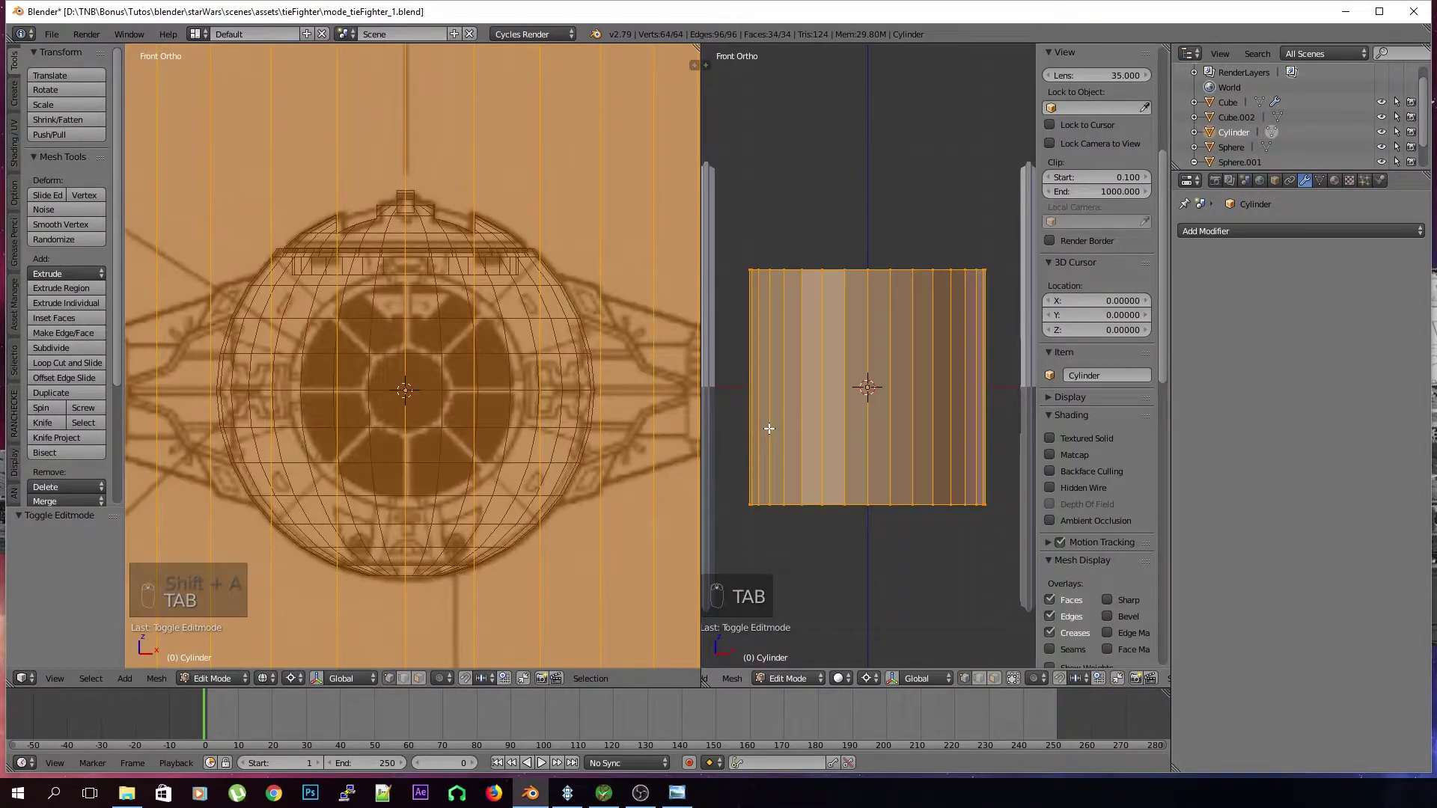
{"action": "type", "text": "r"}
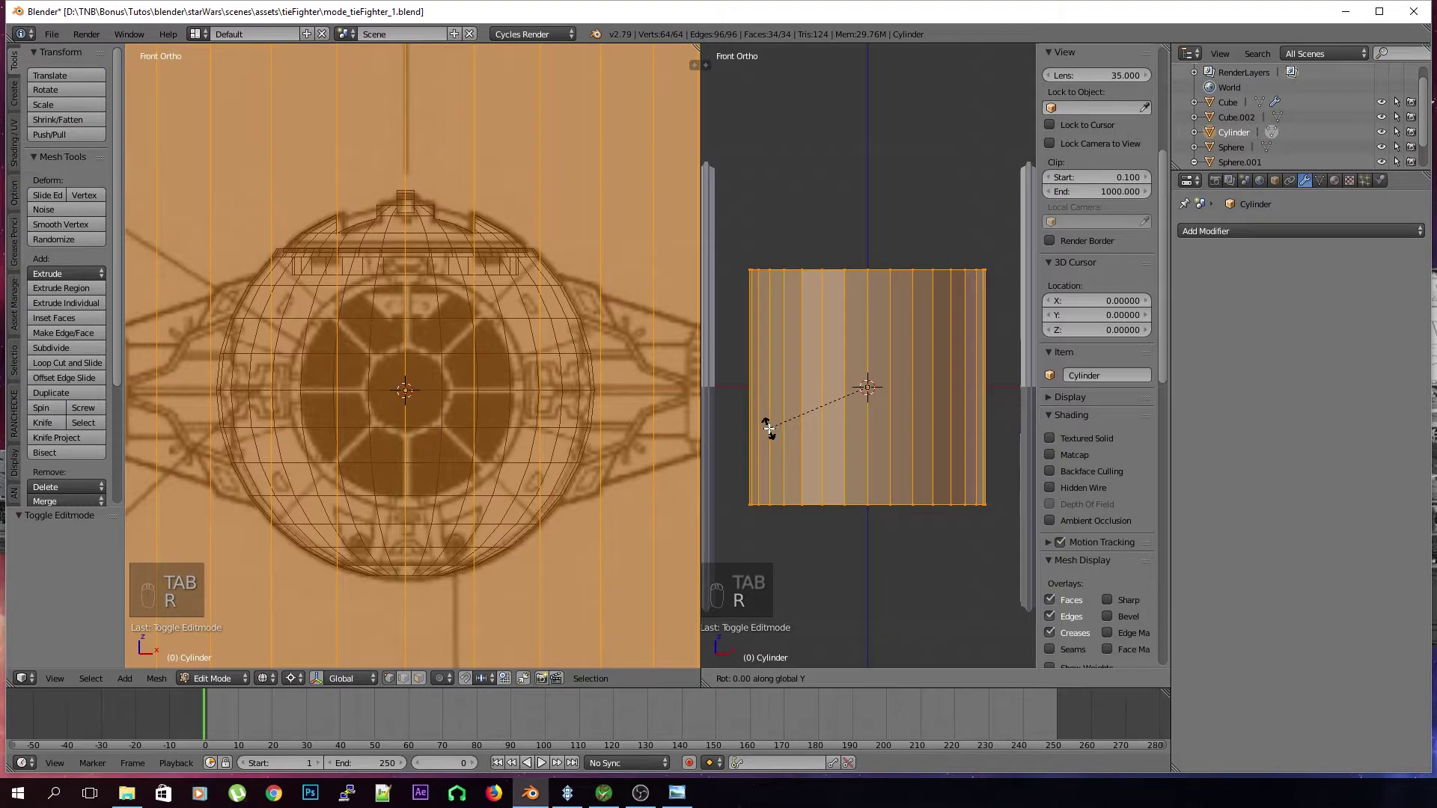
{"action": "type", "text": "90x"}
{"action": "key", "text": "Return"}
Scale the cylinder to about 0.342 to match the blueprint's round front window frame
{"action": "key", "text": "s"}
{"action": "mouse_move", "coordinate": [869, 458]}
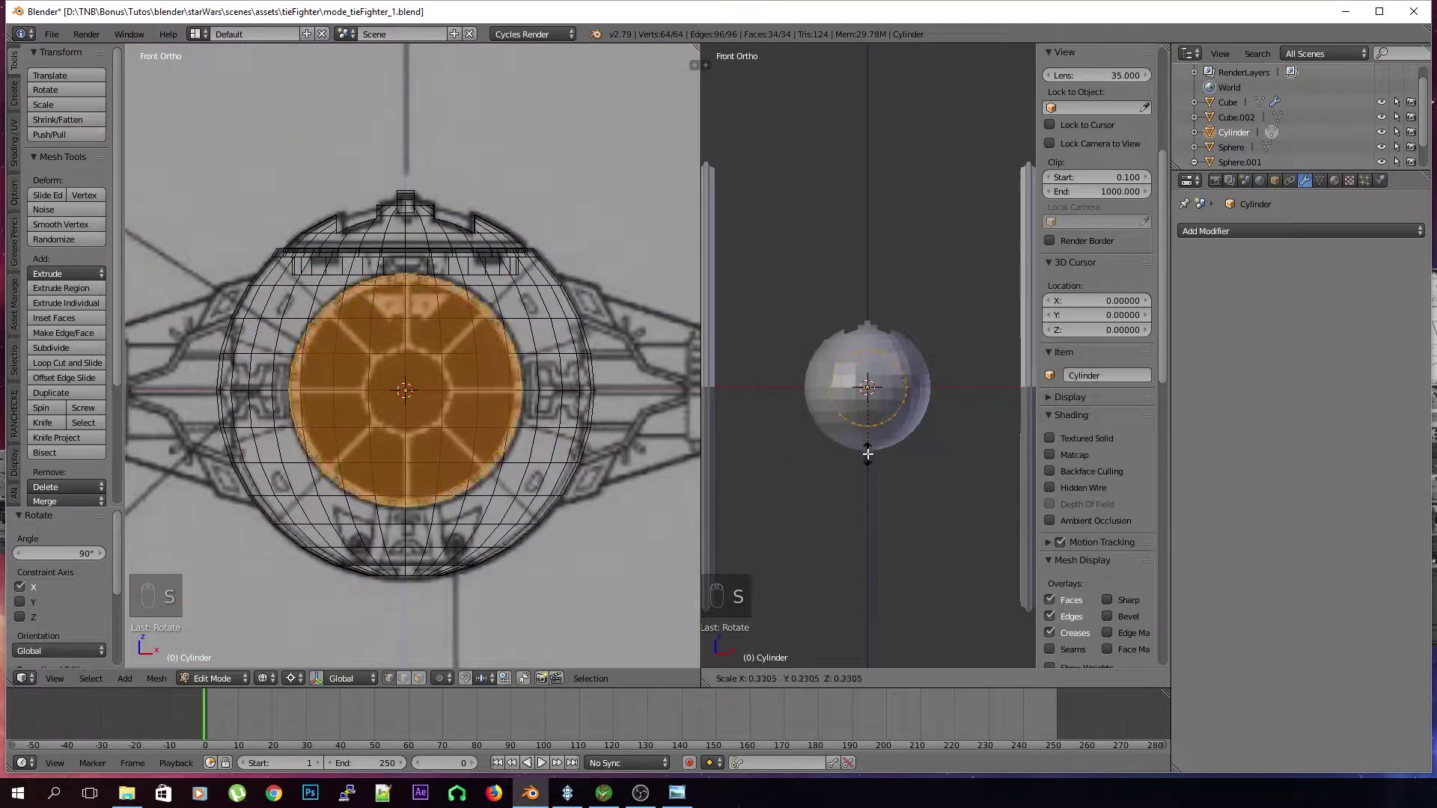
{"action": "left_click", "coordinate": [868, 457]}
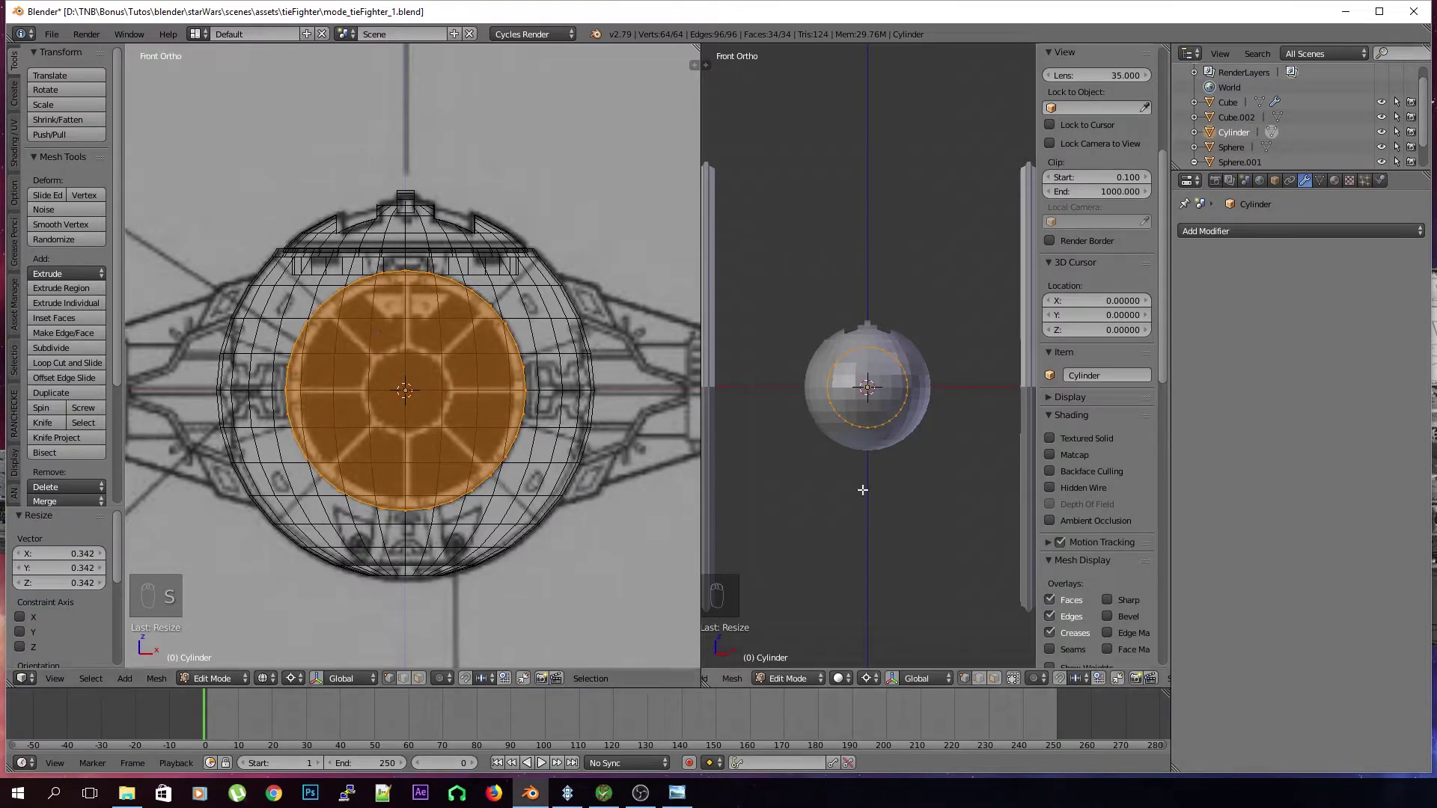
Show the cylinder in top orthographic view and widen that 3D viewport on both sides
{"action": "scroll", "coordinate": [860, 487], "scroll_direction": "up", "scroll_amount": 3}
{"action": "middle_click_drag", "start_coordinate": [895, 536], "coordinate": [955, 507]}
{"action": "key", "text": "KP_7"}
{"action": "key", "text": "KP_5"}
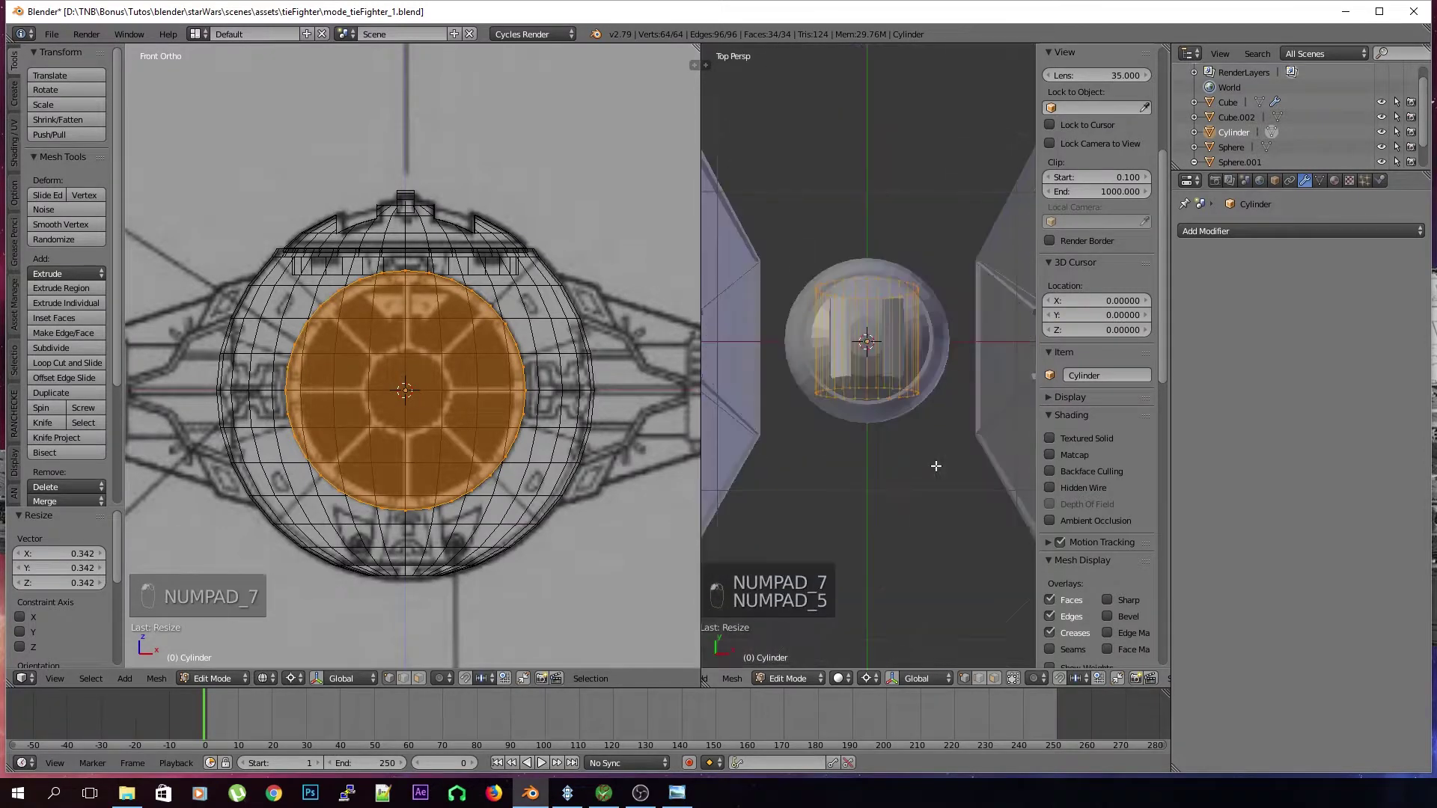
{"action": "scroll", "coordinate": [935, 466], "scroll_direction": "up", "scroll_amount": 2}
{"action": "key", "text": "KP_7"}
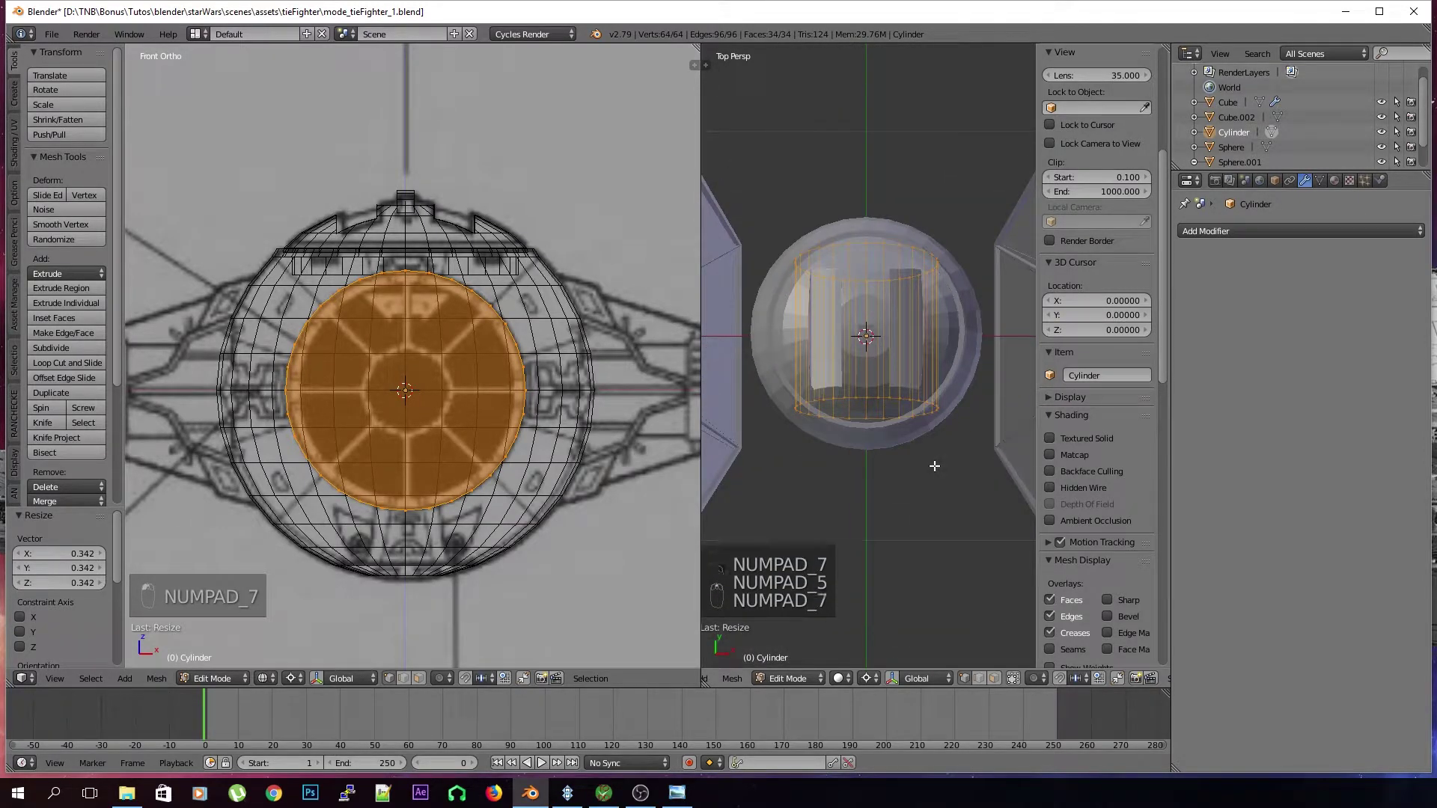
{"action": "key", "text": "KP_5"}
{"action": "left_click_drag", "start_coordinate": [700, 445], "coordinate": [643, 449]}
{"action": "left_click_drag", "start_coordinate": [1171, 474], "coordinate": [1248, 474]}
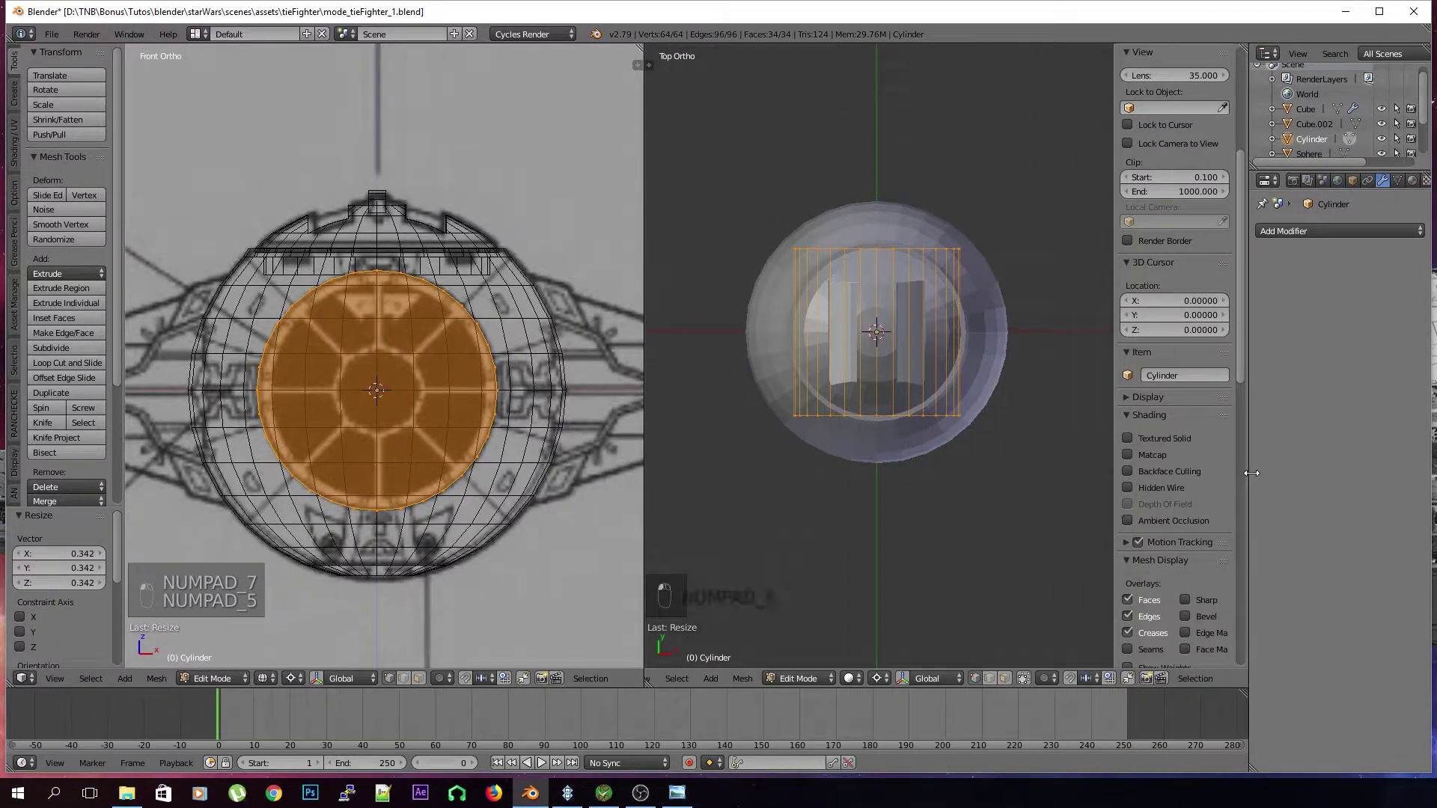
Move the cylinder about -0.415 along Y toward the front of the cockpit sphere
{"action": "scroll", "coordinate": [995, 516], "scroll_direction": "up", "scroll_amount": 2}
{"action": "key", "text": "g"}
{"action": "right_click", "coordinate": [988, 585]}
{"action": "key", "text": "g"}
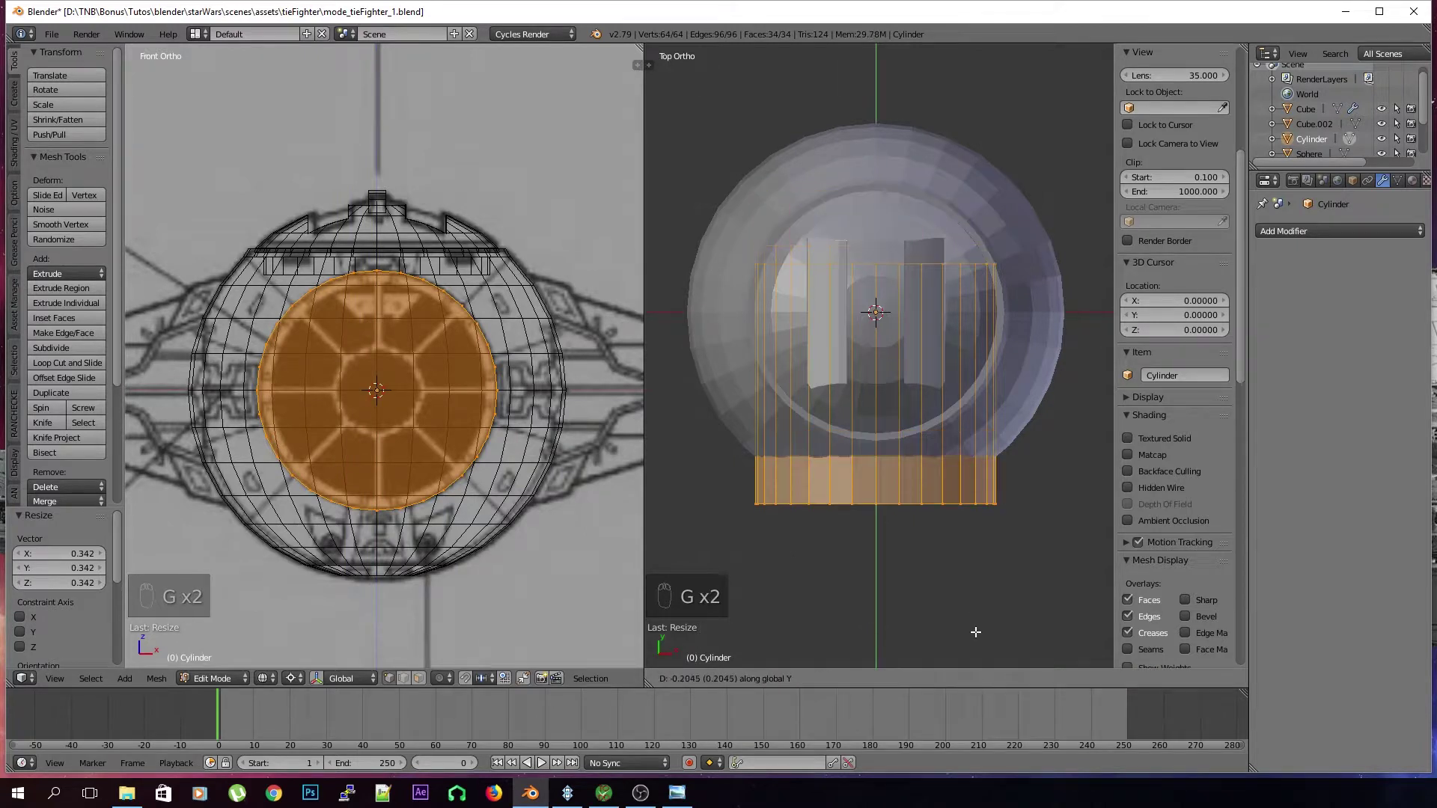
{"action": "left_click", "coordinate": [963, 213]}
{"action": "key", "text": "s"}
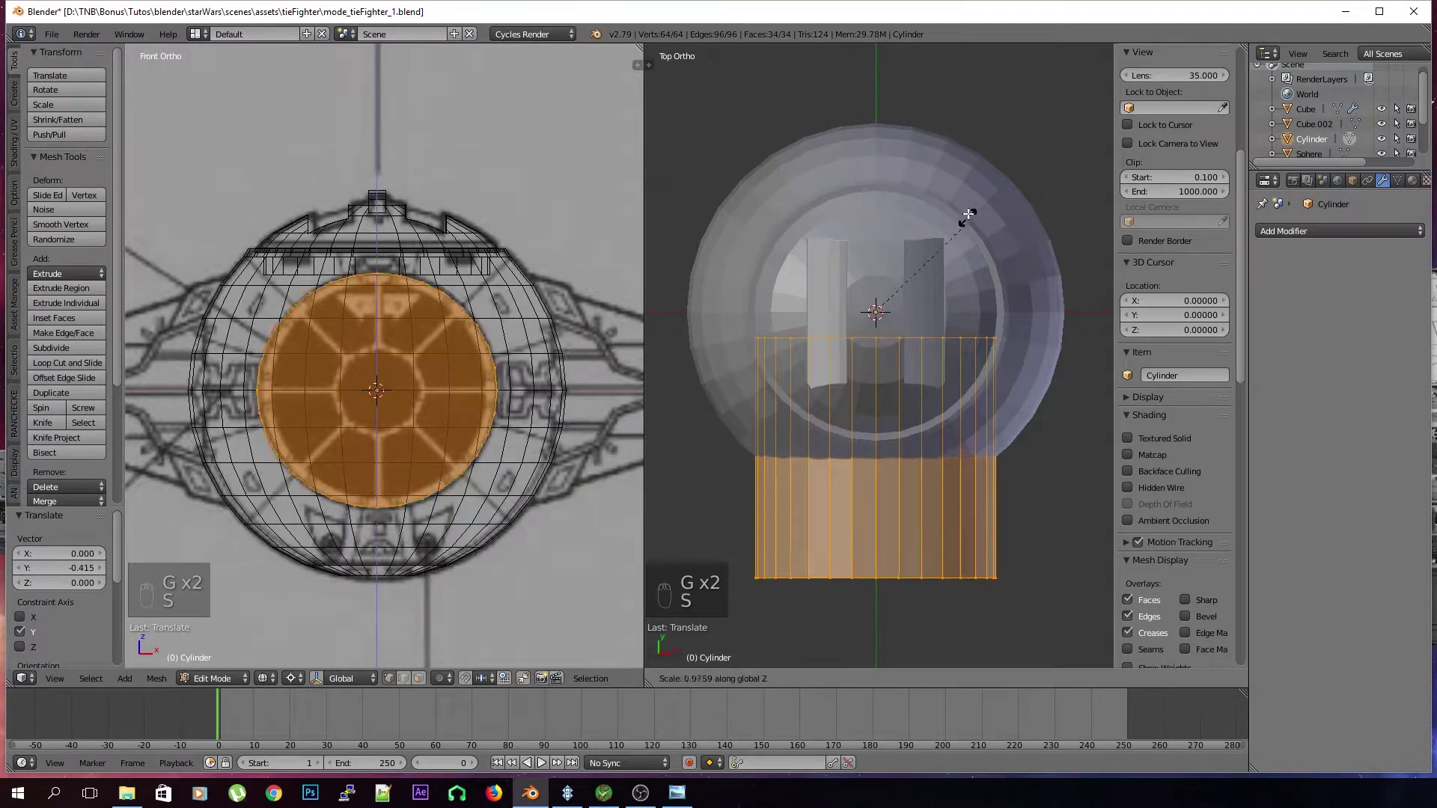
{"action": "key", "text": "z"}
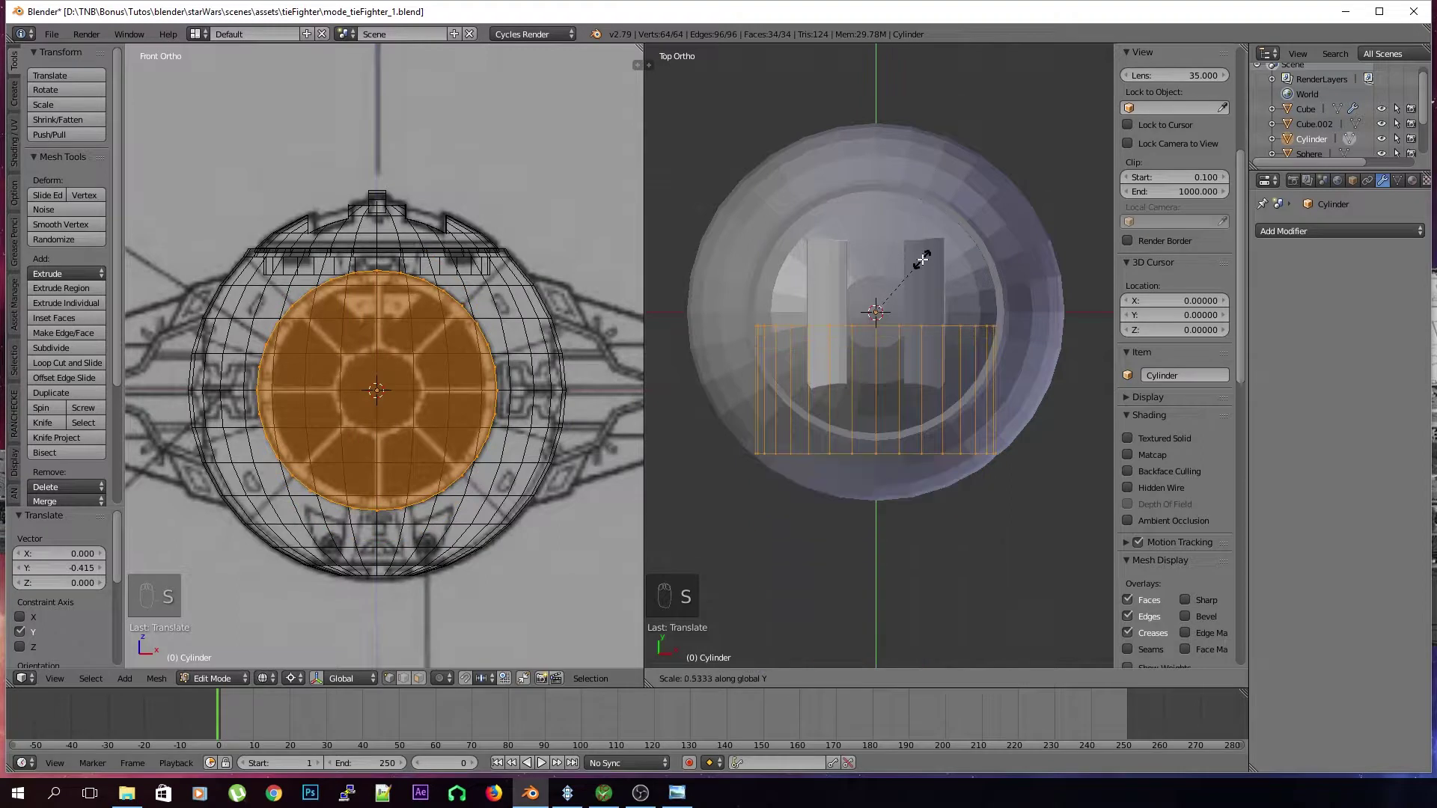
{"action": "right_click", "coordinate": [919, 252]}
Change the pivot from the 3D cursor to the selection and flatten the cylinder along Y to about 0.039
{"action": "key", "text": "comma"}
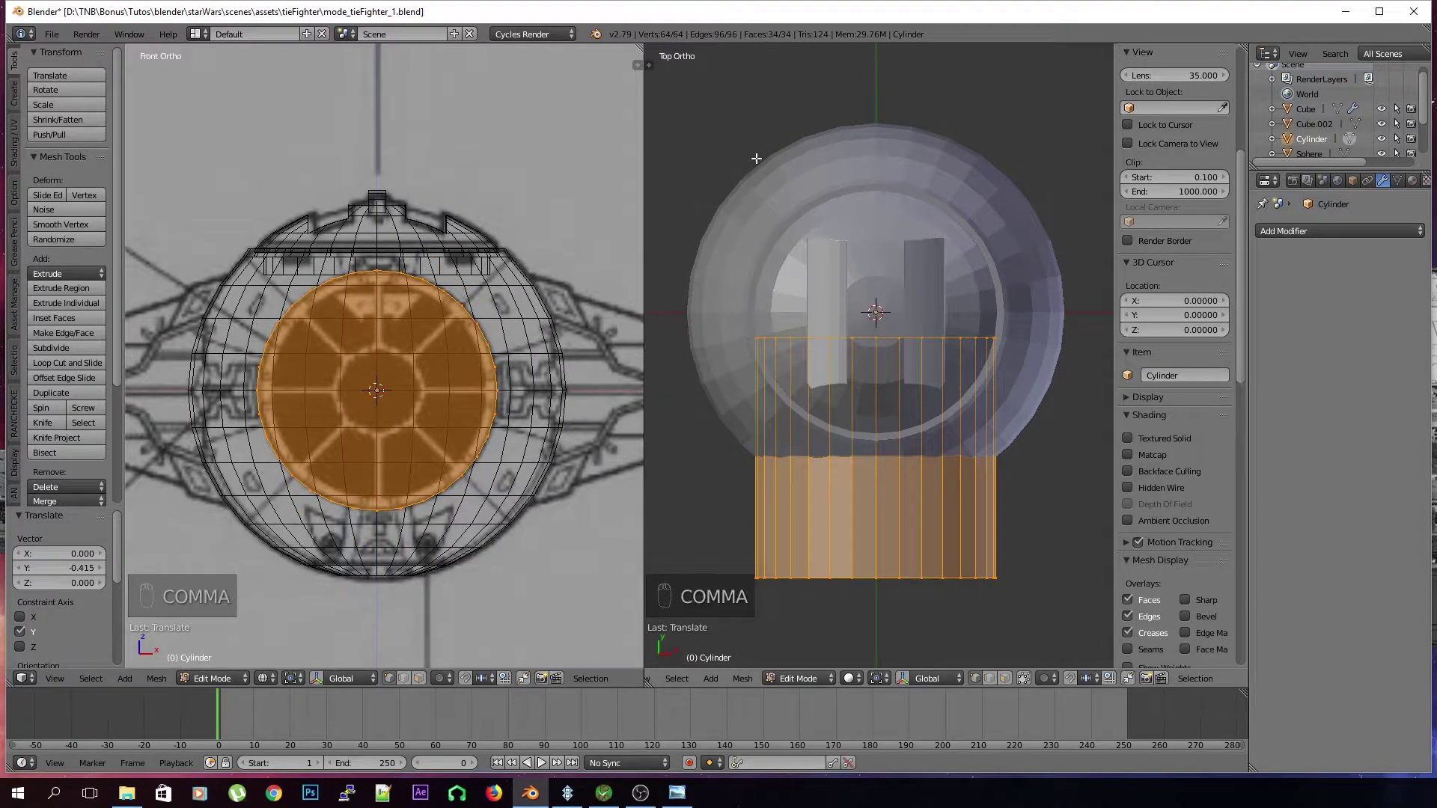
{"action": "key", "text": "s"}
{"action": "key", "text": "y"}
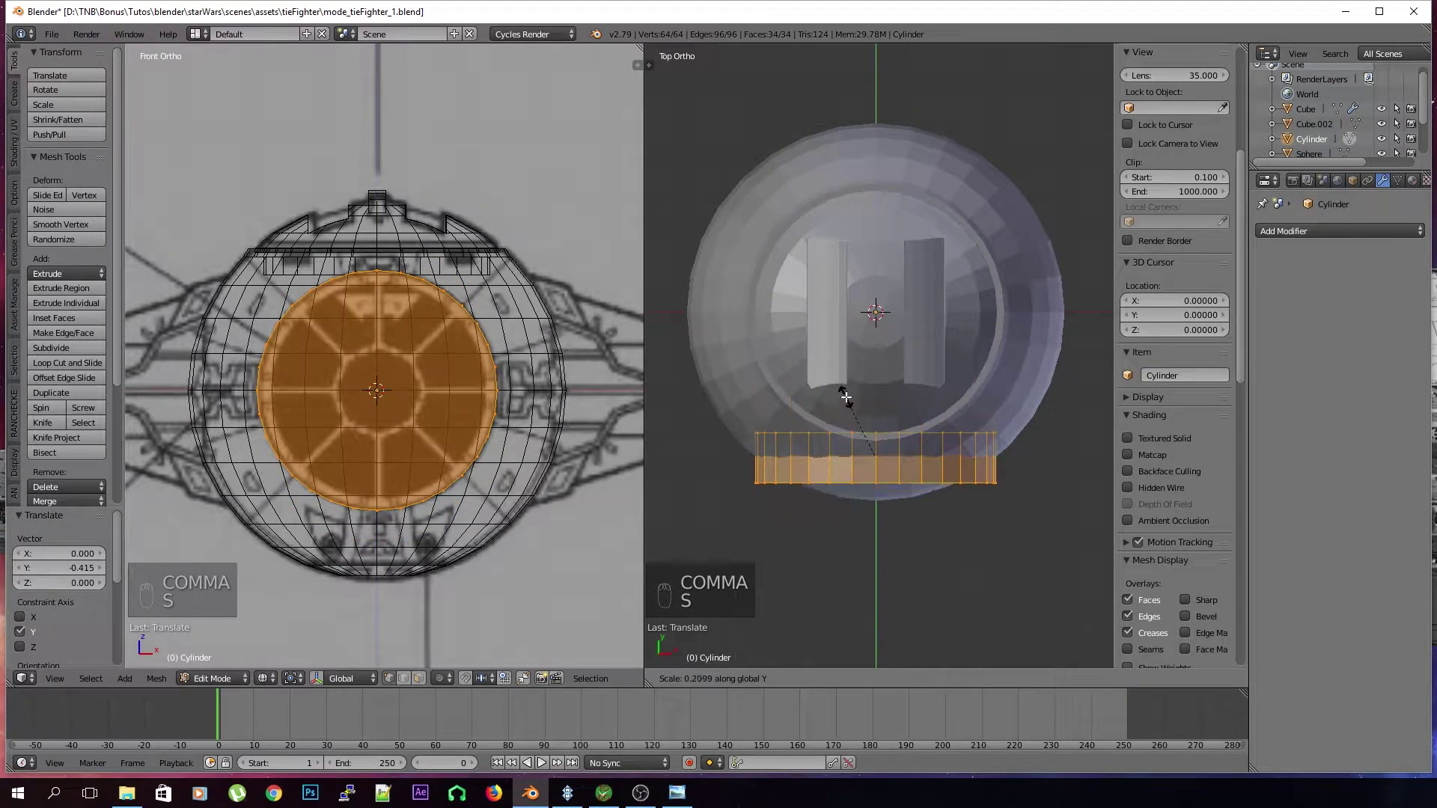
{"action": "left_click", "coordinate": [871, 446]}
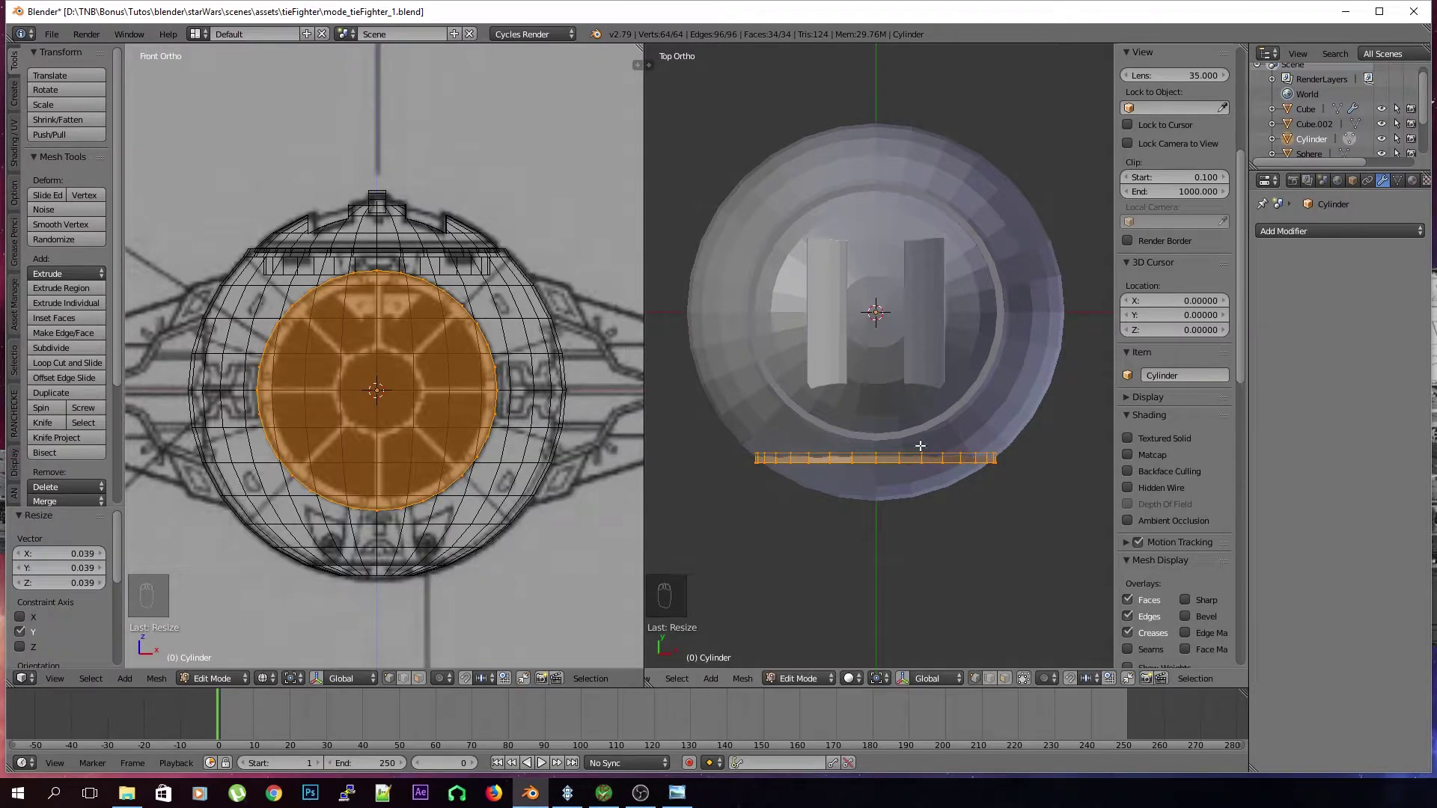
Move the flattened disc forward along Y to the front of the sphere and check its placement in 3D
{"action": "key", "text": "g"}
{"action": "key", "text": "g"}
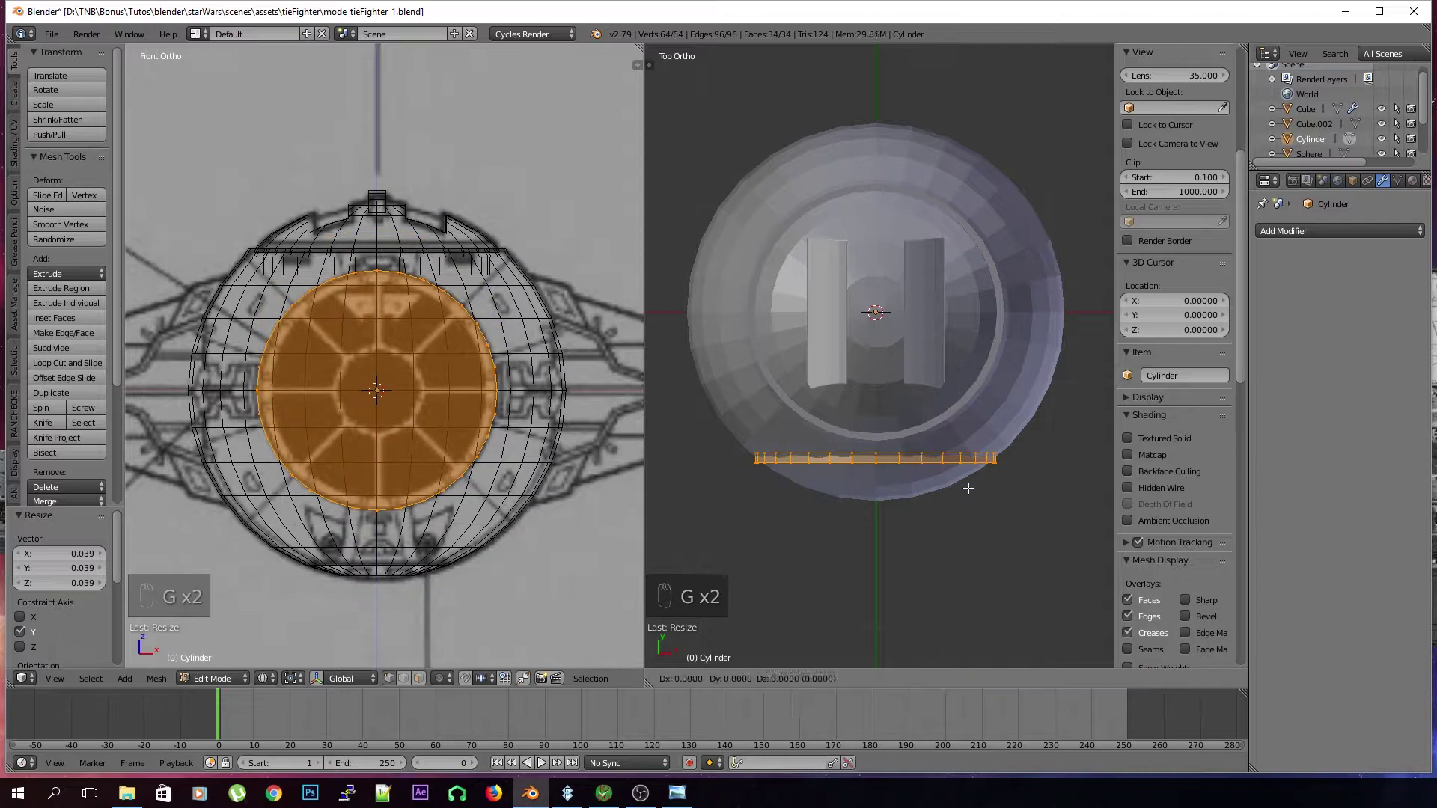
{"action": "left_click", "coordinate": [974, 538]}
{"action": "key", "text": "Tab"}
{"action": "middle_click_drag", "start_coordinate": [974, 536], "coordinate": [992, 416]}
{"action": "key", "text": "Tab"}
{"action": "middle_click_drag", "start_coordinate": [891, 455], "coordinate": [868, 510]}
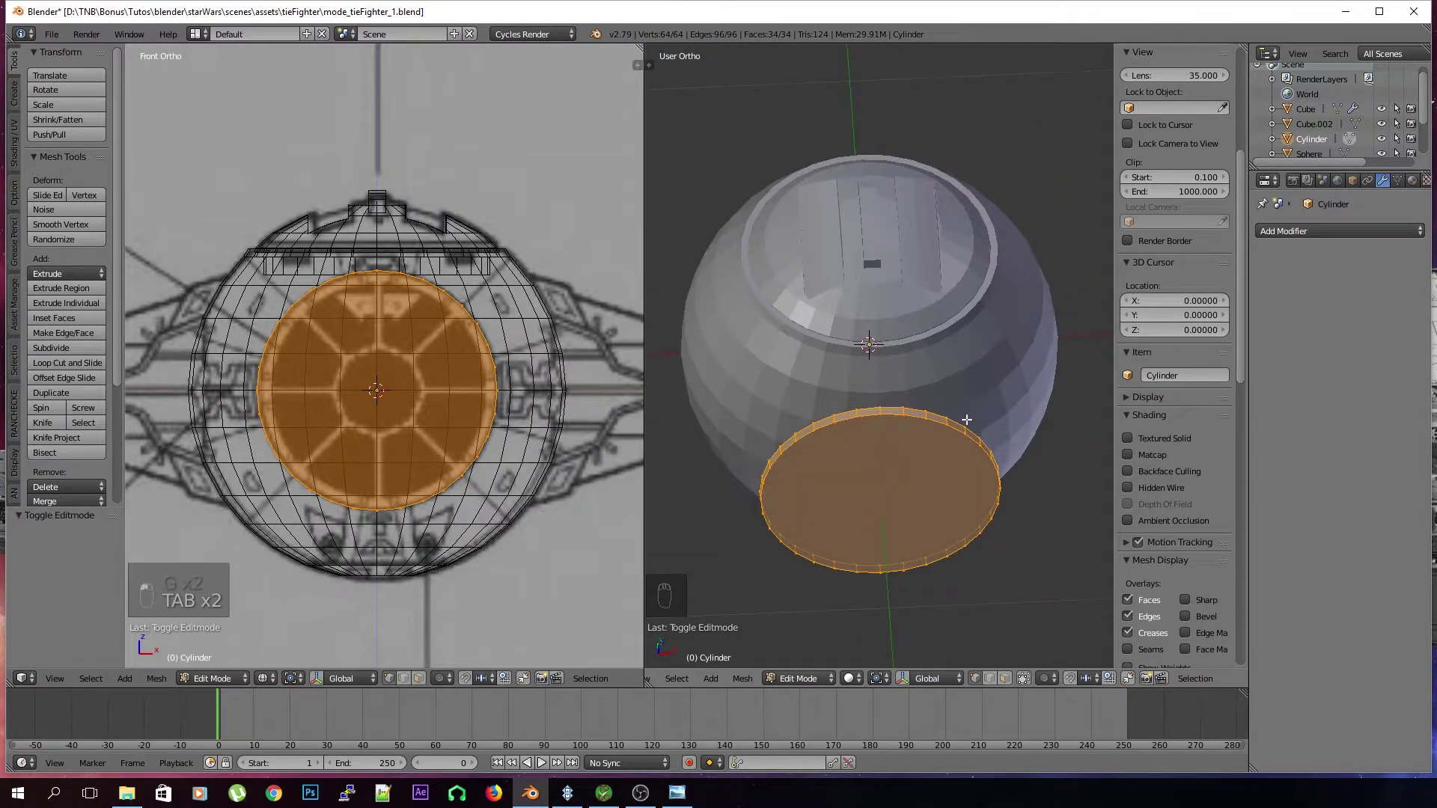
Select the rim face loop of the cylinder and scale it to about 0.888 to fit the cockpit window on the blueprint
{"action": "middle_click_drag", "start_coordinate": [943, 574], "coordinate": [906, 482]}
{"action": "key", "text": "Tab"}
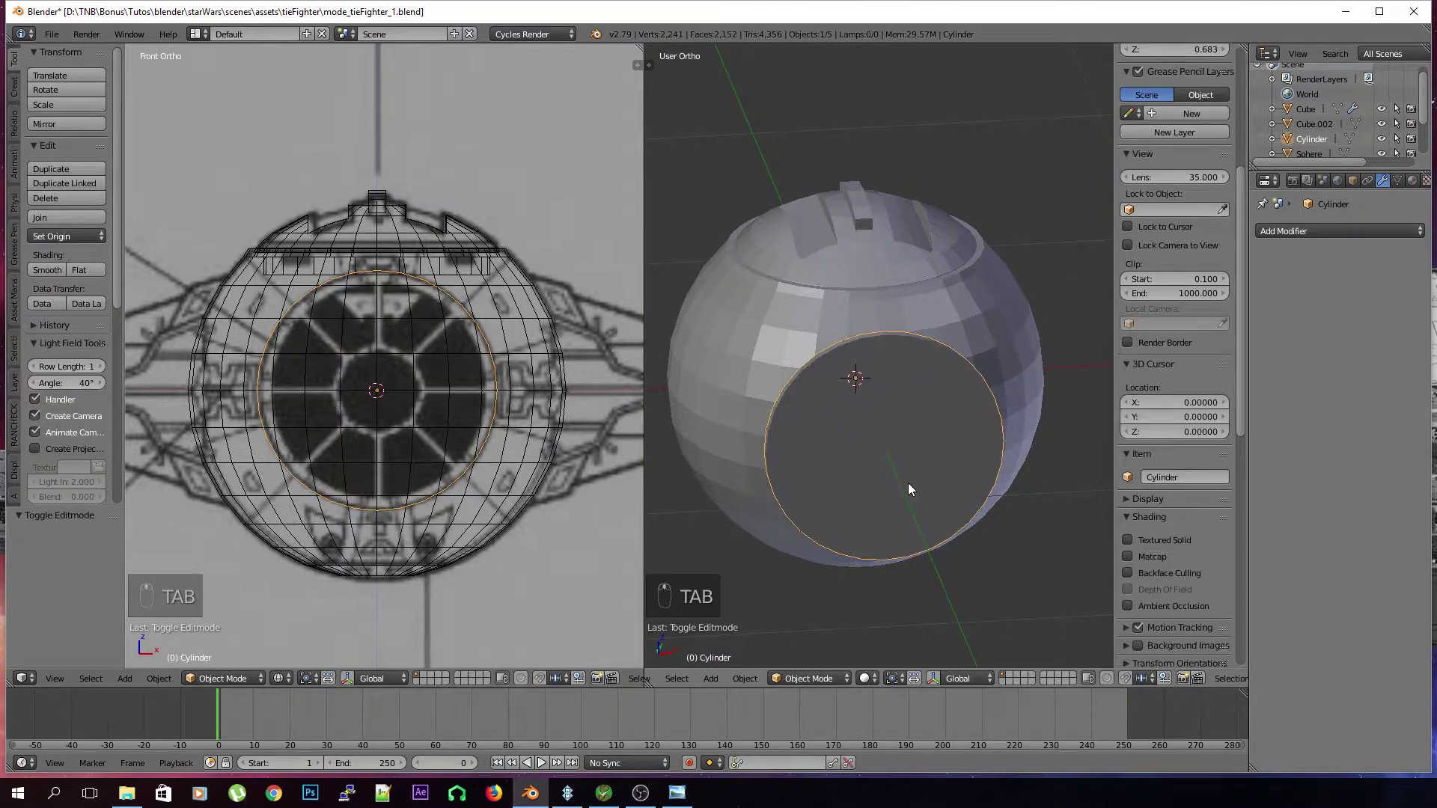
{"action": "key", "text": "KP_5"}
{"action": "middle_click_drag", "start_coordinate": [925, 516], "coordinate": [888, 455]}
{"action": "key", "text": "Tab"}
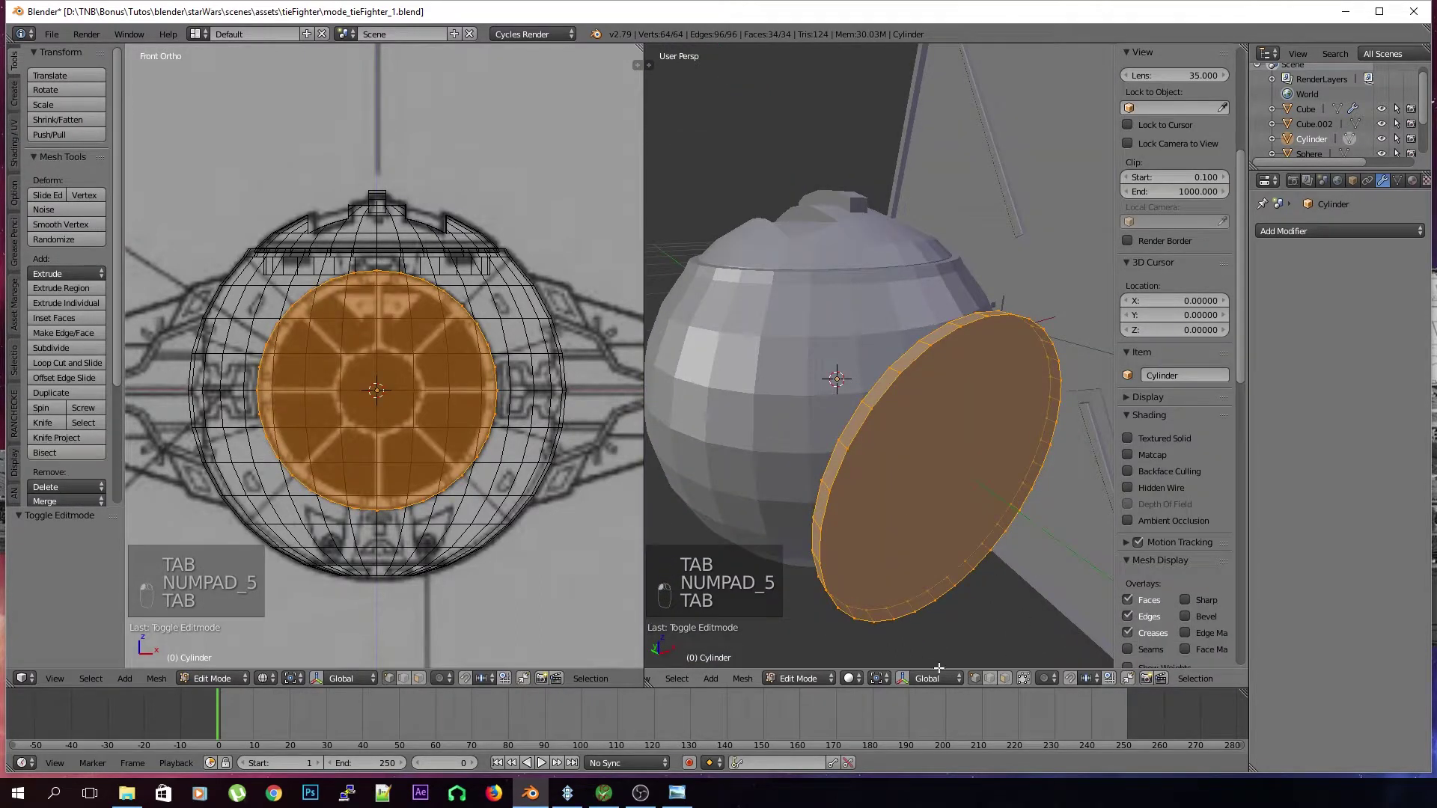
{"action": "key", "text": "a"}
{"action": "key", "text": "a"}
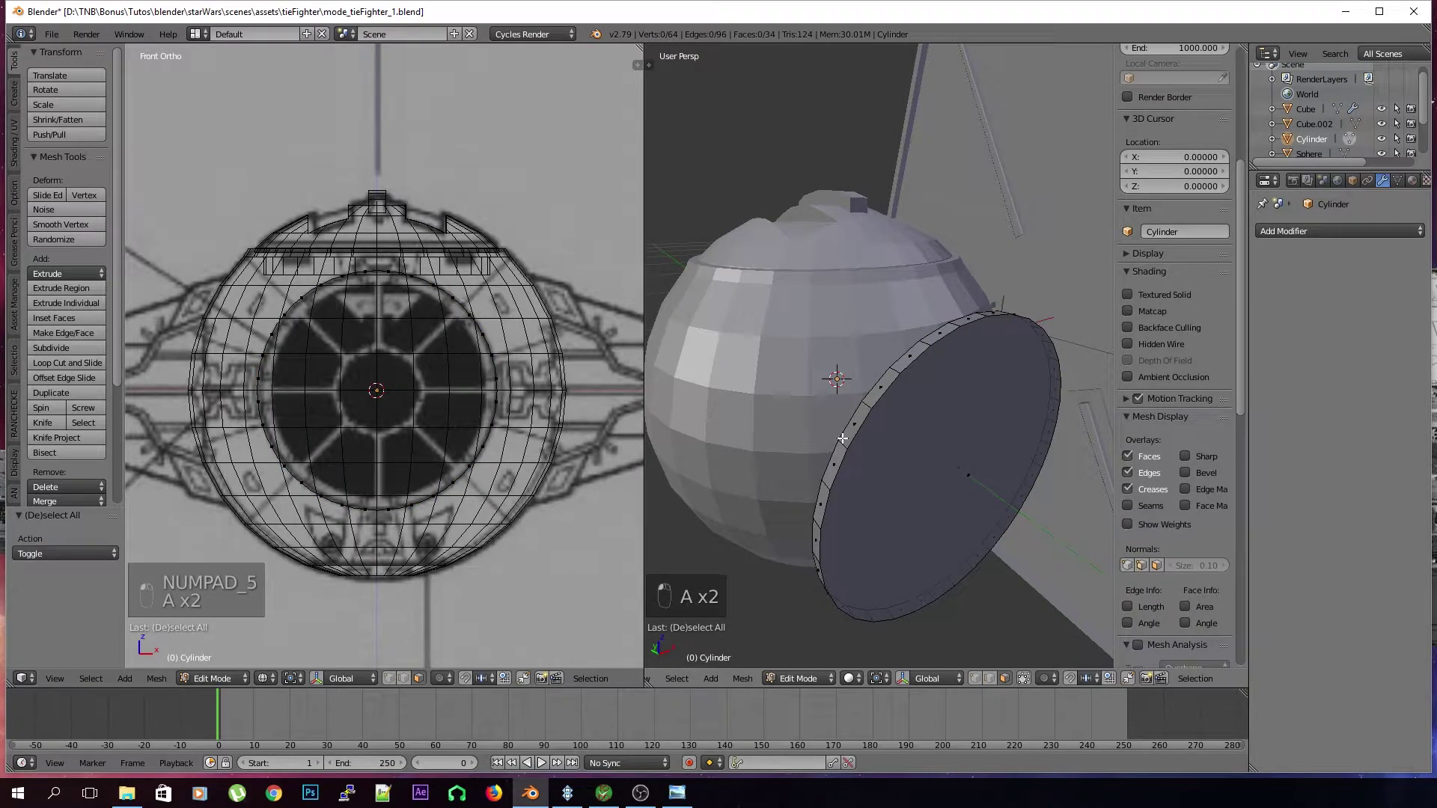
{"action": "right_click", "coordinate": [842, 438], "text": "alt"}
{"action": "middle_click_drag", "start_coordinate": [906, 513], "coordinate": [898, 500]}
{"action": "key", "text": "s"}
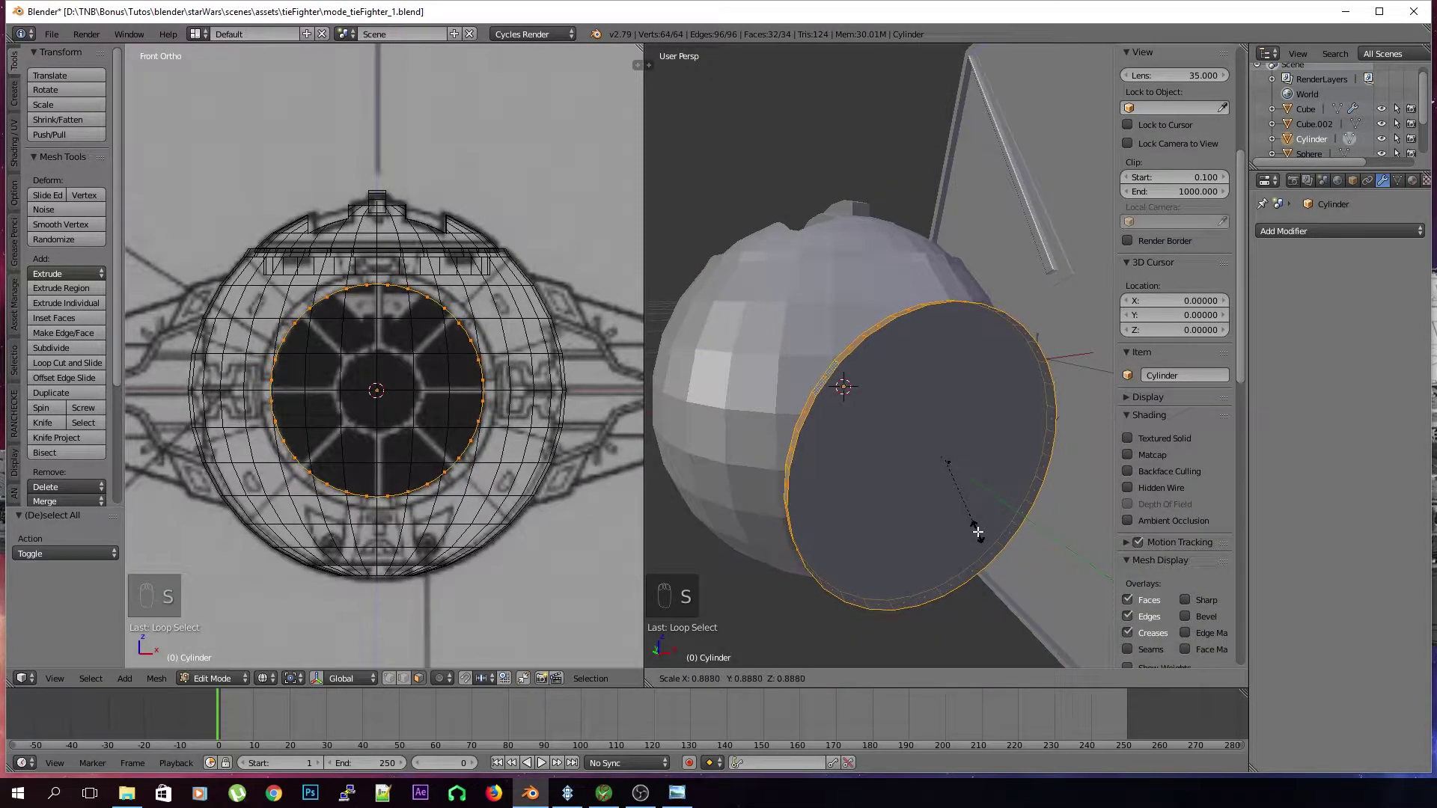
{"action": "left_click", "coordinate": [977, 532]}
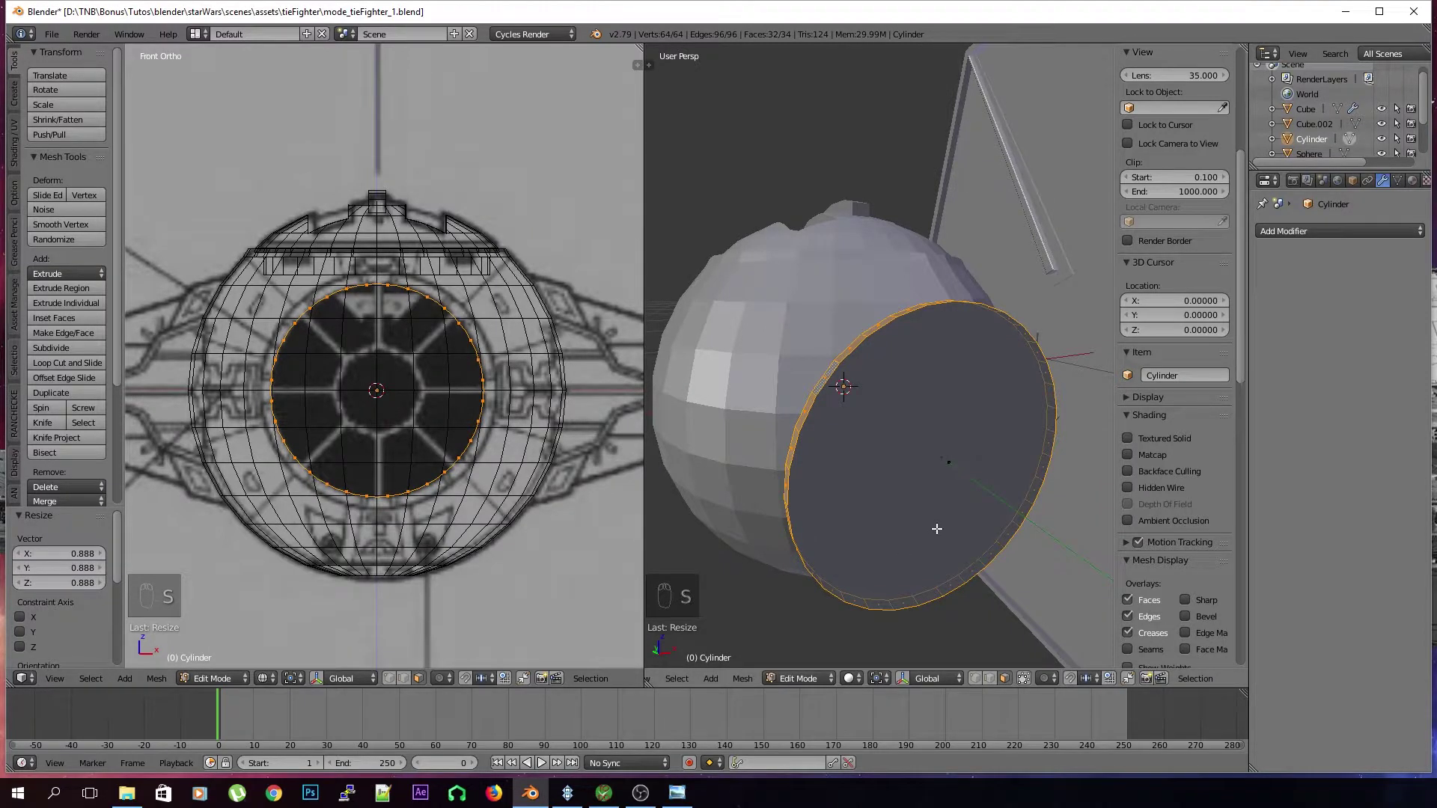
Extrude the rim faces outward along their vertex normals by about 0.032 and clear the selection
{"action": "key", "text": "alt+e"}
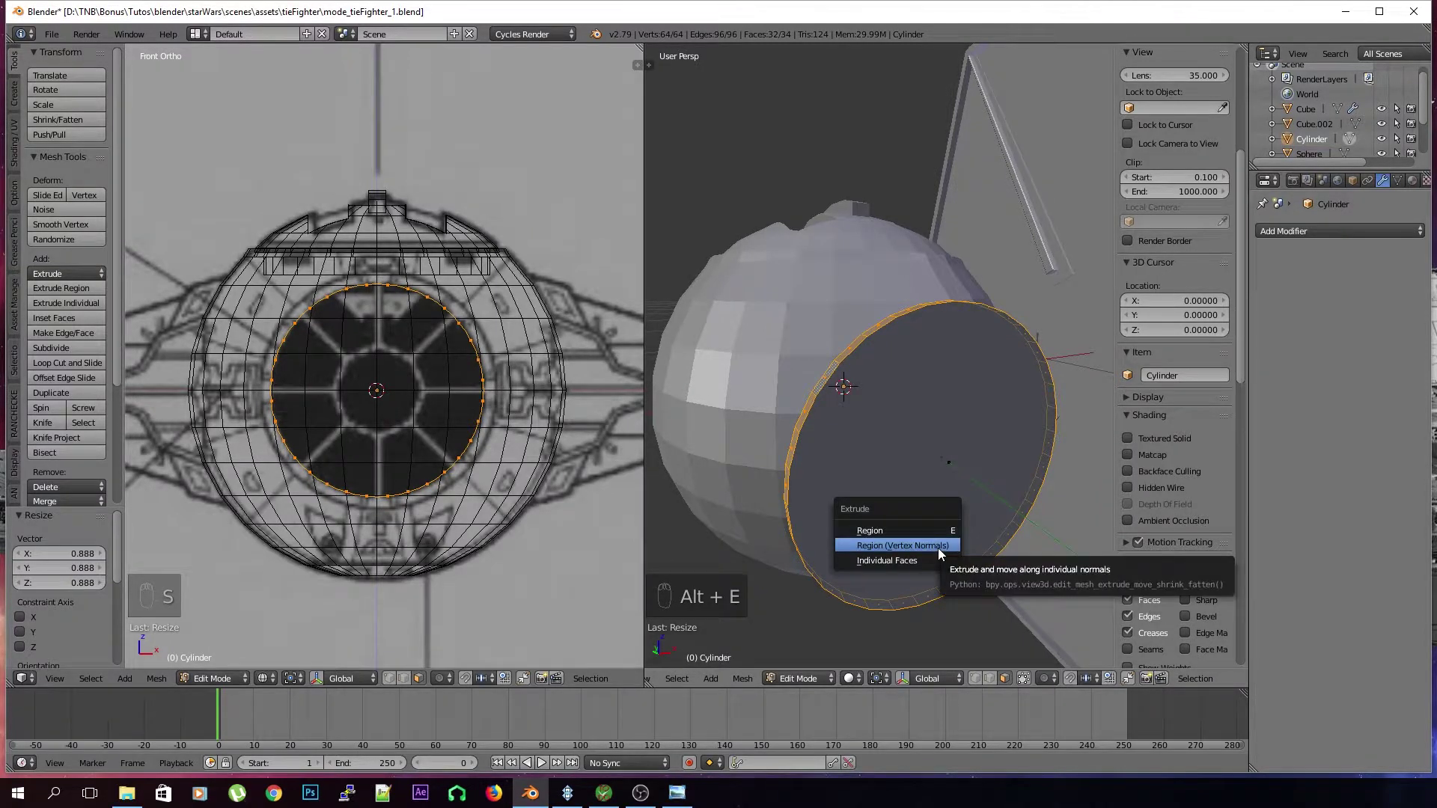
{"action": "left_click", "coordinate": [939, 546]}
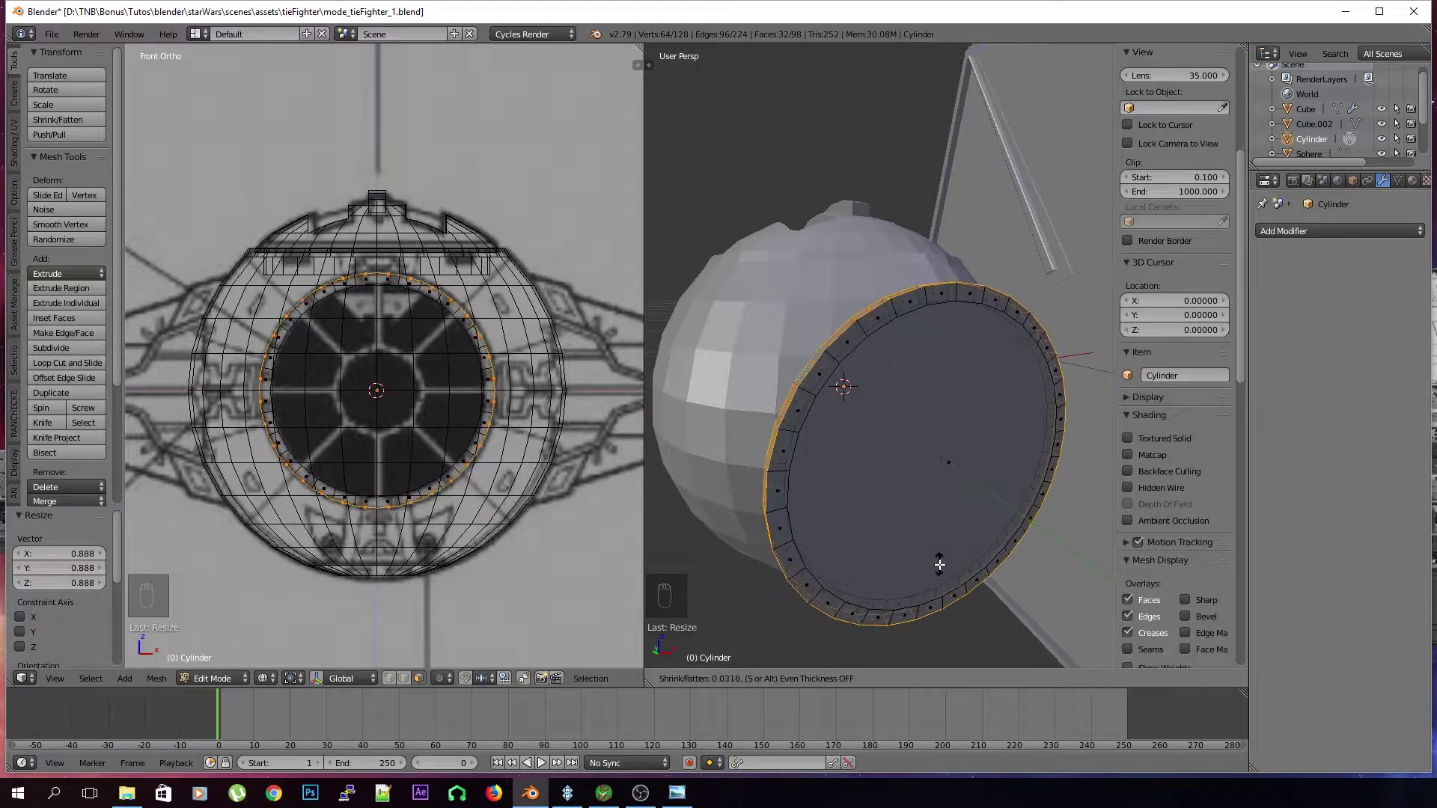
{"action": "left_click", "coordinate": [939, 564]}
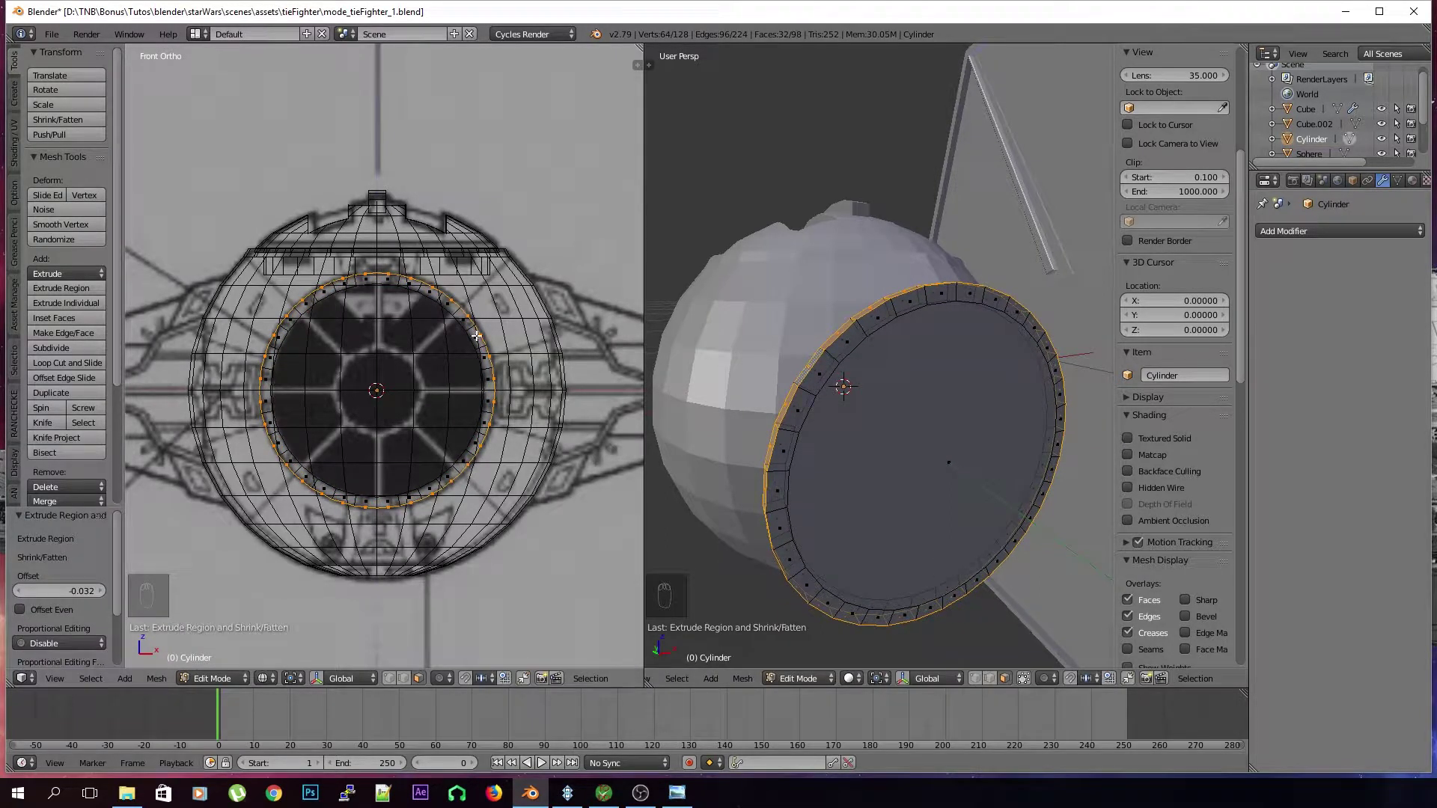
{"action": "key", "text": "a"}
Delete the front and back cap faces of the cylinder to leave an open ring
{"action": "scroll", "coordinate": [1174, 374], "scroll_direction": "down", "scroll_amount": 5}
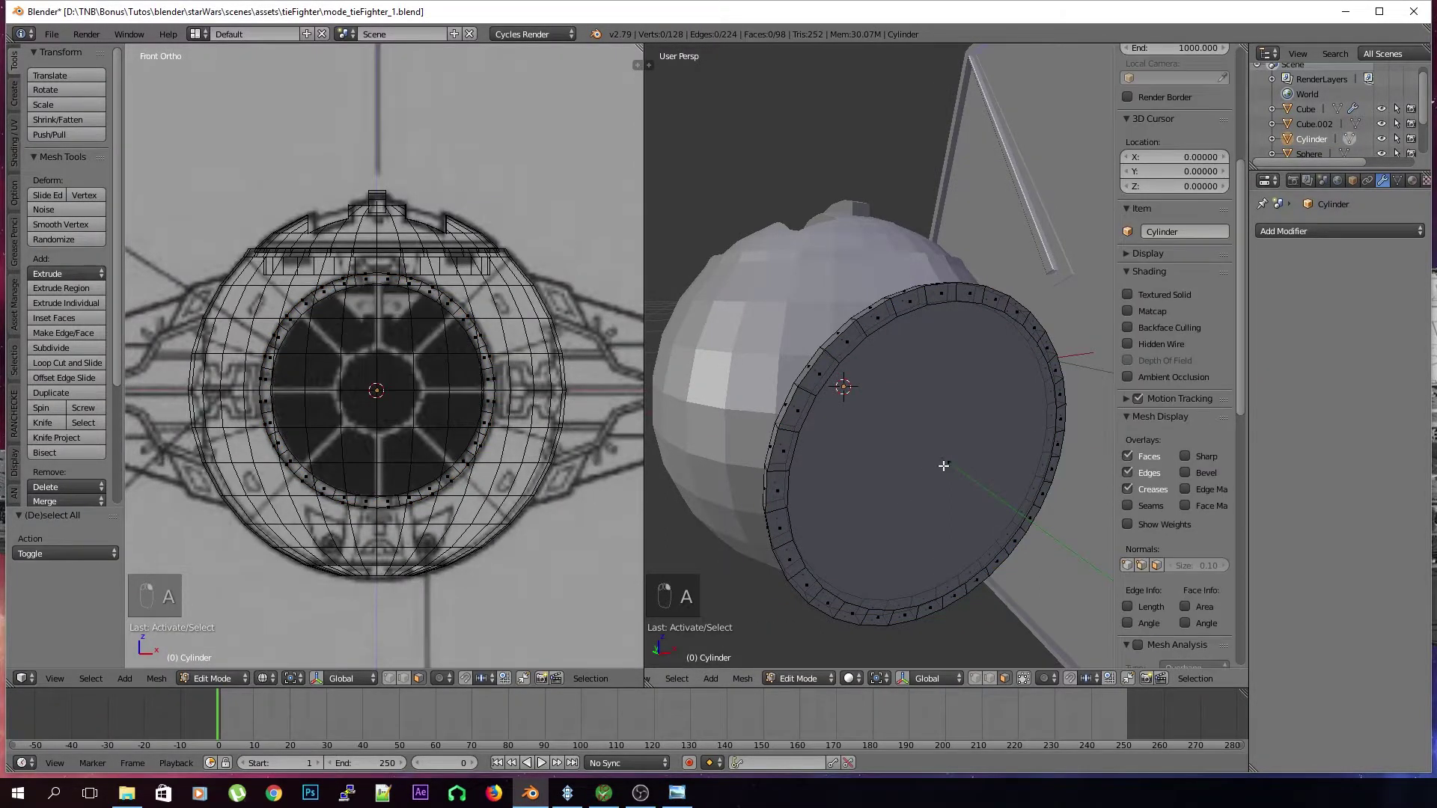
{"action": "right_click", "coordinate": [942, 464]}
{"action": "key", "text": "x"}
{"action": "left_click", "coordinate": [944, 464]}
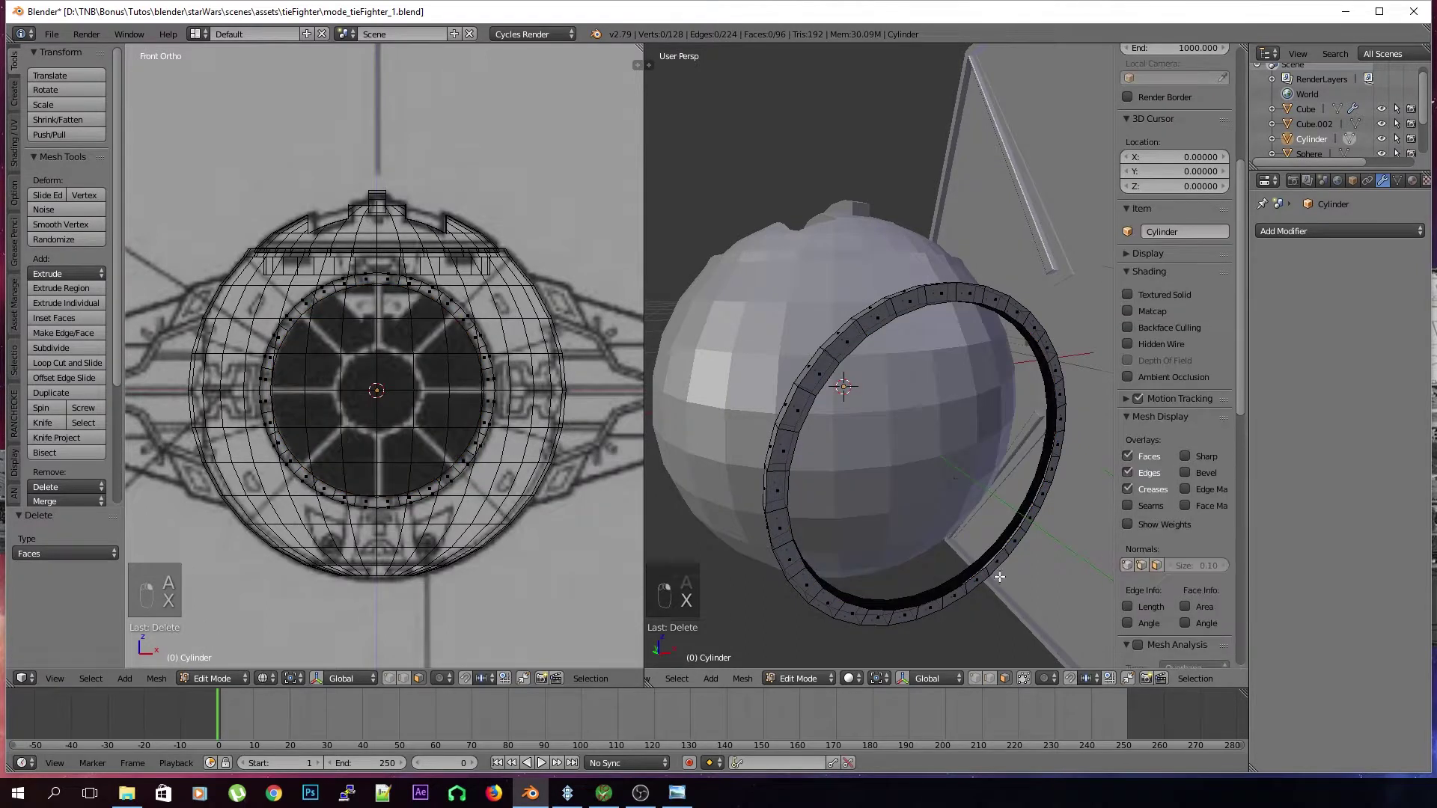
Bridge the ring's two inner edge loops with Bridge Edge Loops and save the file
{"action": "right_click", "coordinate": [945, 586], "text": "alt"}
{"action": "key", "text": "space"}
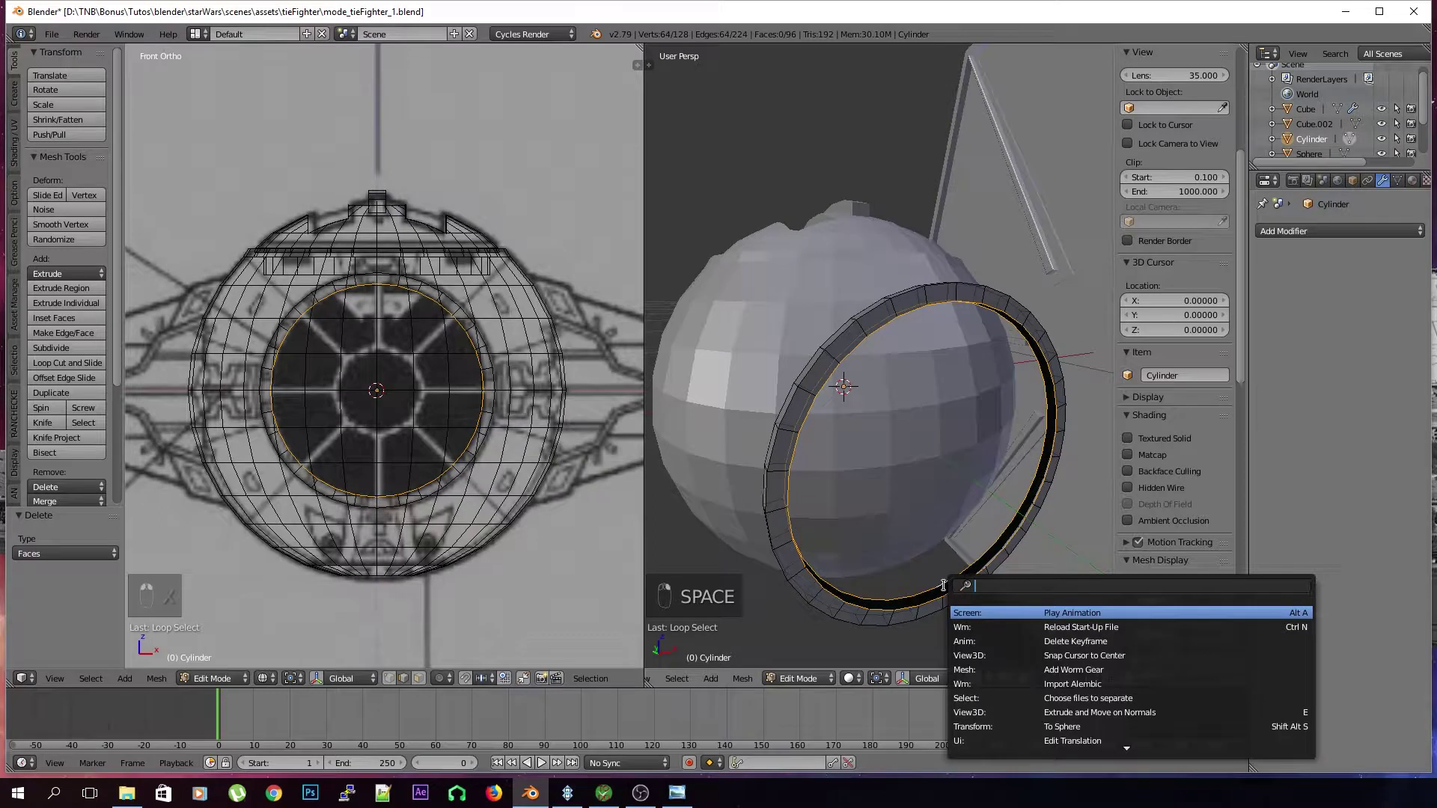
{"action": "type", "text": "brid"}
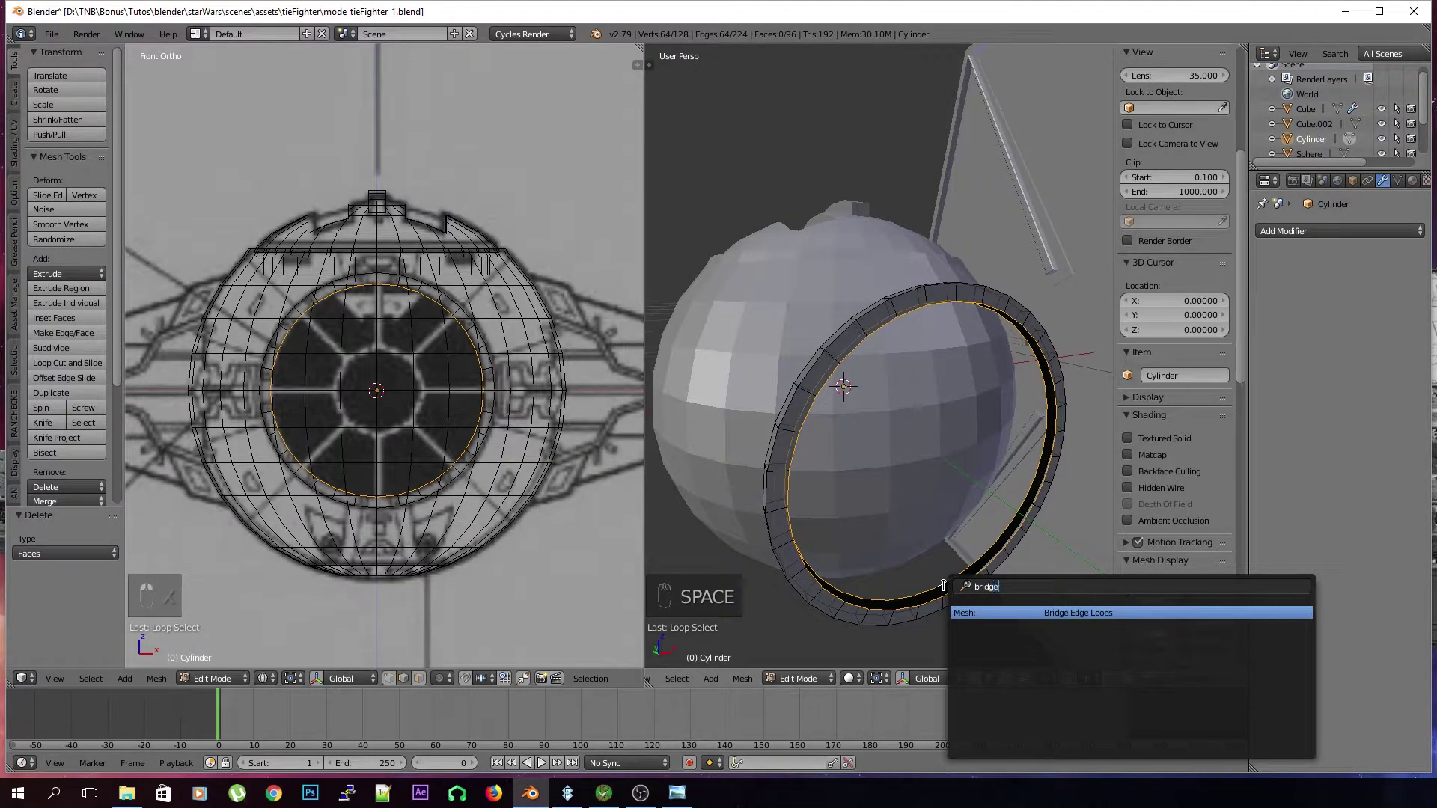
{"action": "type", "text": "ge"}
{"action": "key", "text": "Return"}
{"action": "key", "text": "a"}
{"action": "key", "text": "a"}
{"action": "key", "text": "ctrl+s"}
Add a Shrinkwrap modifier to the ring in Object Mode and set Sphere as its target
{"action": "middle_click_drag", "start_coordinate": [974, 554], "coordinate": [1076, 544]}
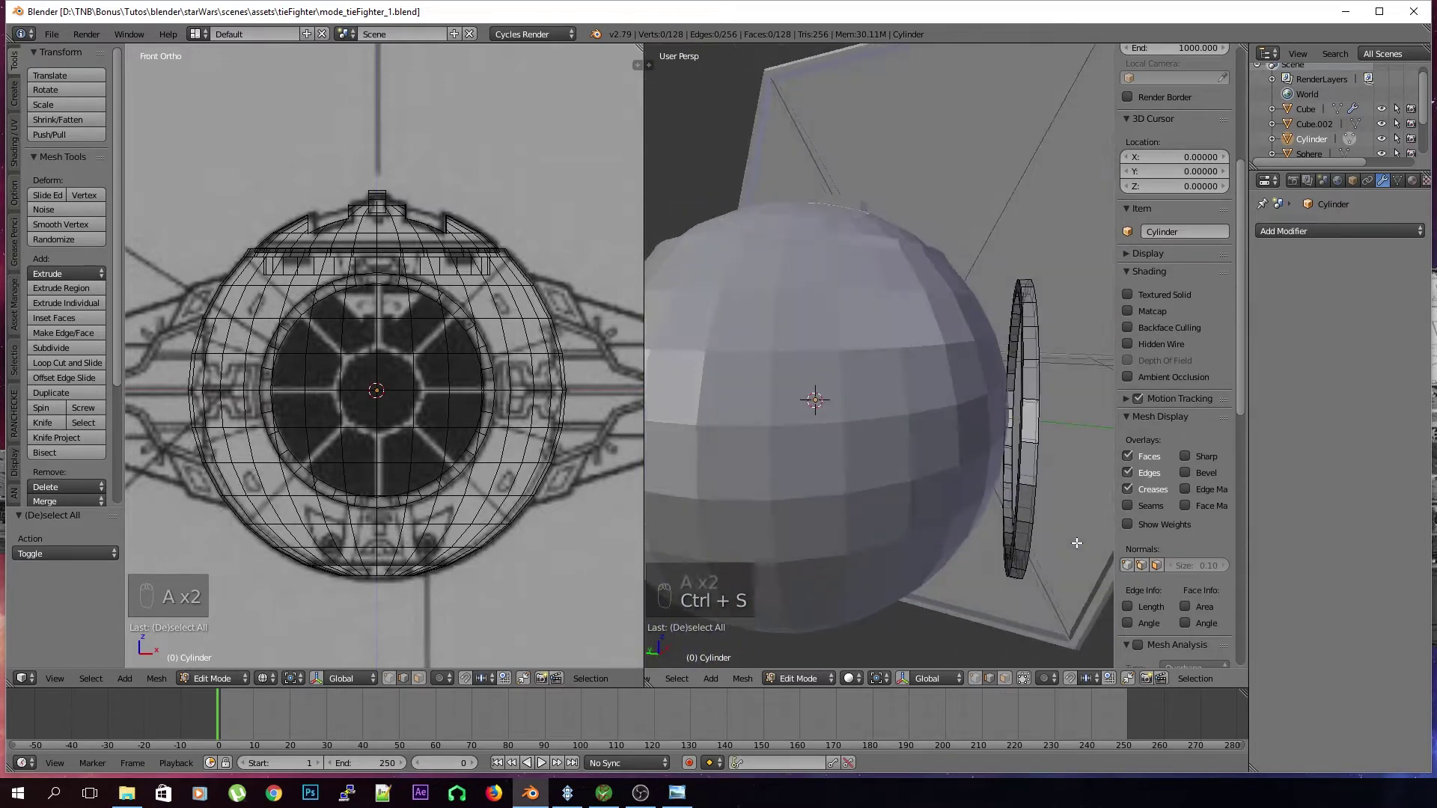
{"action": "middle_click_drag", "start_coordinate": [992, 384], "coordinate": [906, 355]}
{"action": "key", "text": "Tab"}
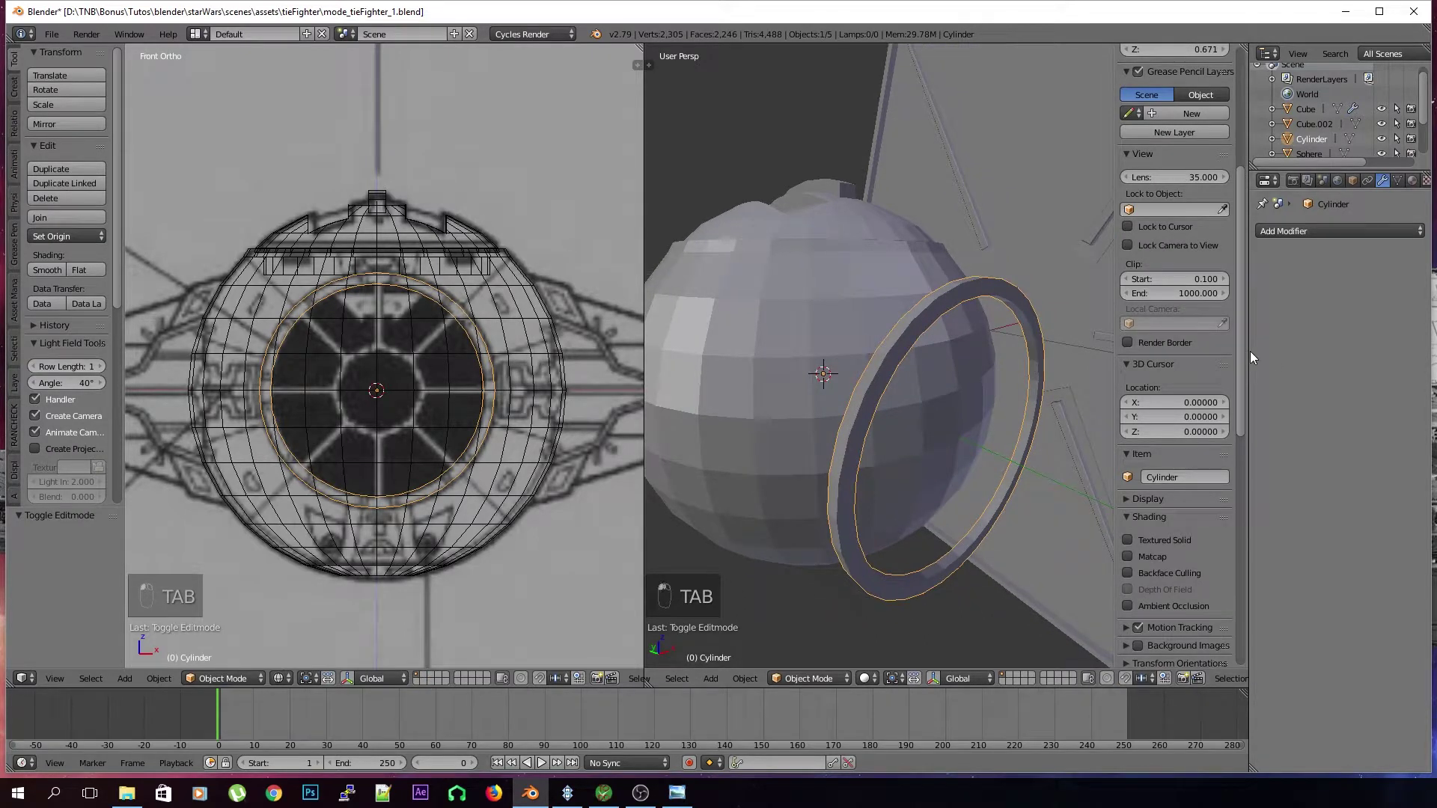
{"action": "left_click_drag", "start_coordinate": [1250, 351], "coordinate": [1180, 299]}
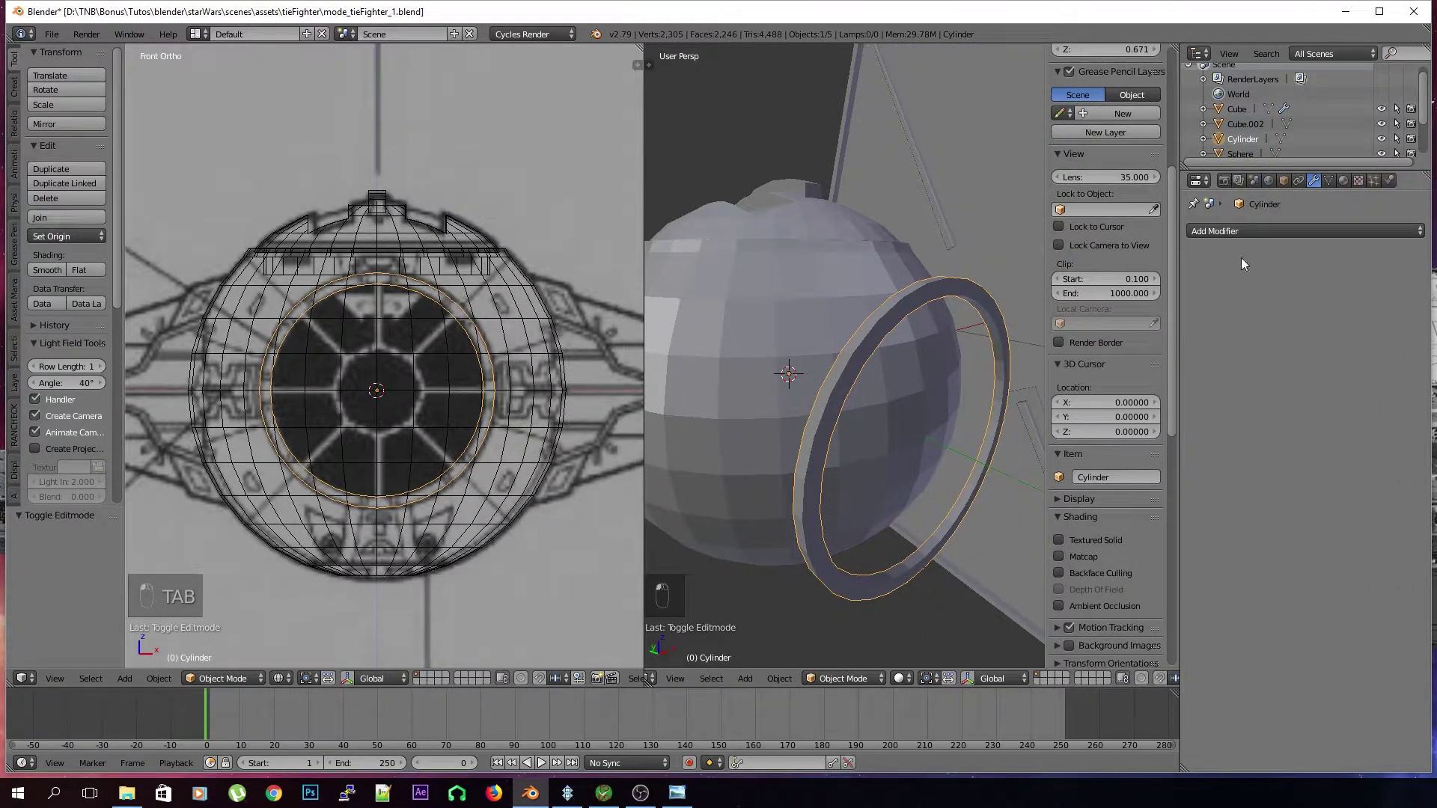
{"action": "left_click", "coordinate": [1243, 232]}
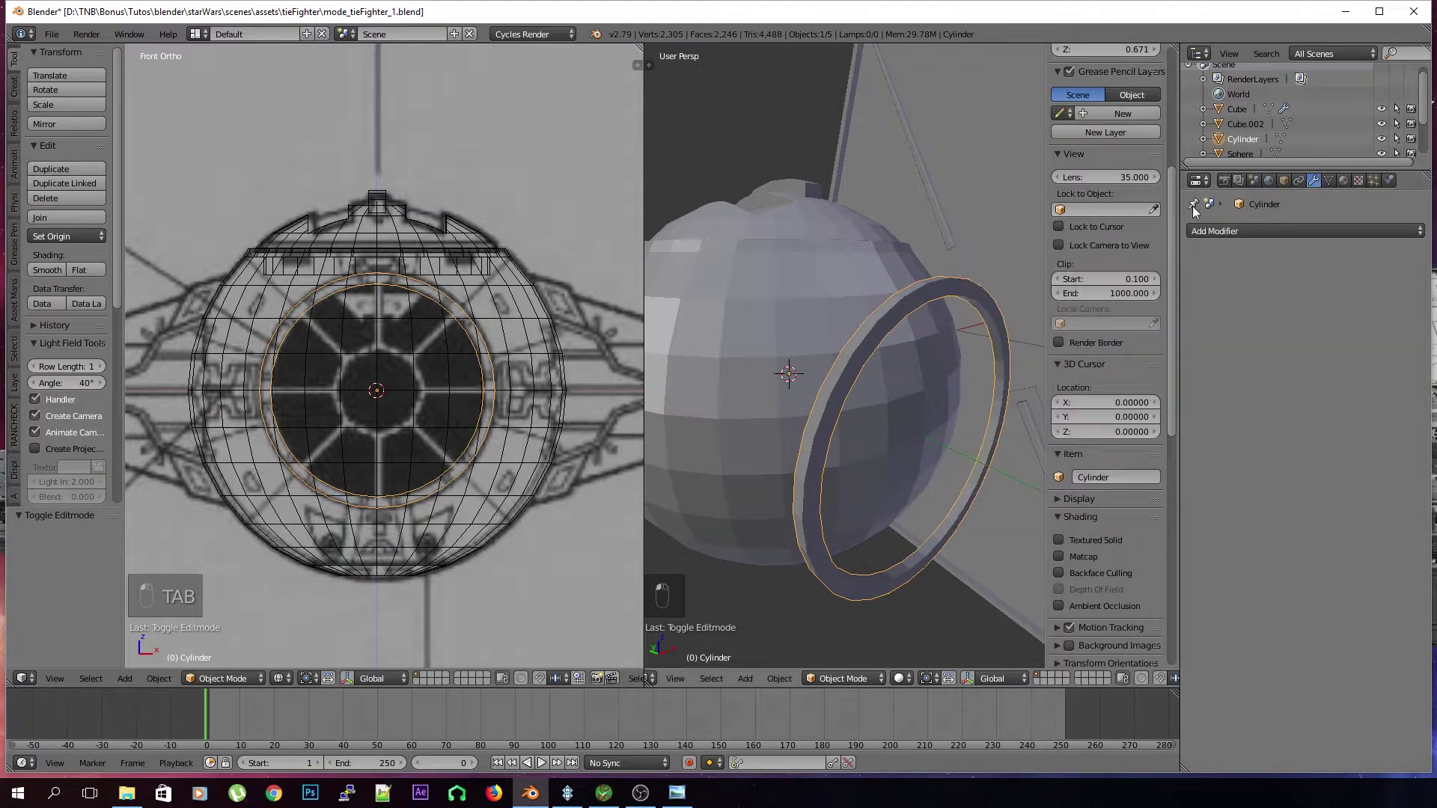
{"action": "left_click", "coordinate": [1249, 228]}
{"action": "key", "text": "ctrl+z"}
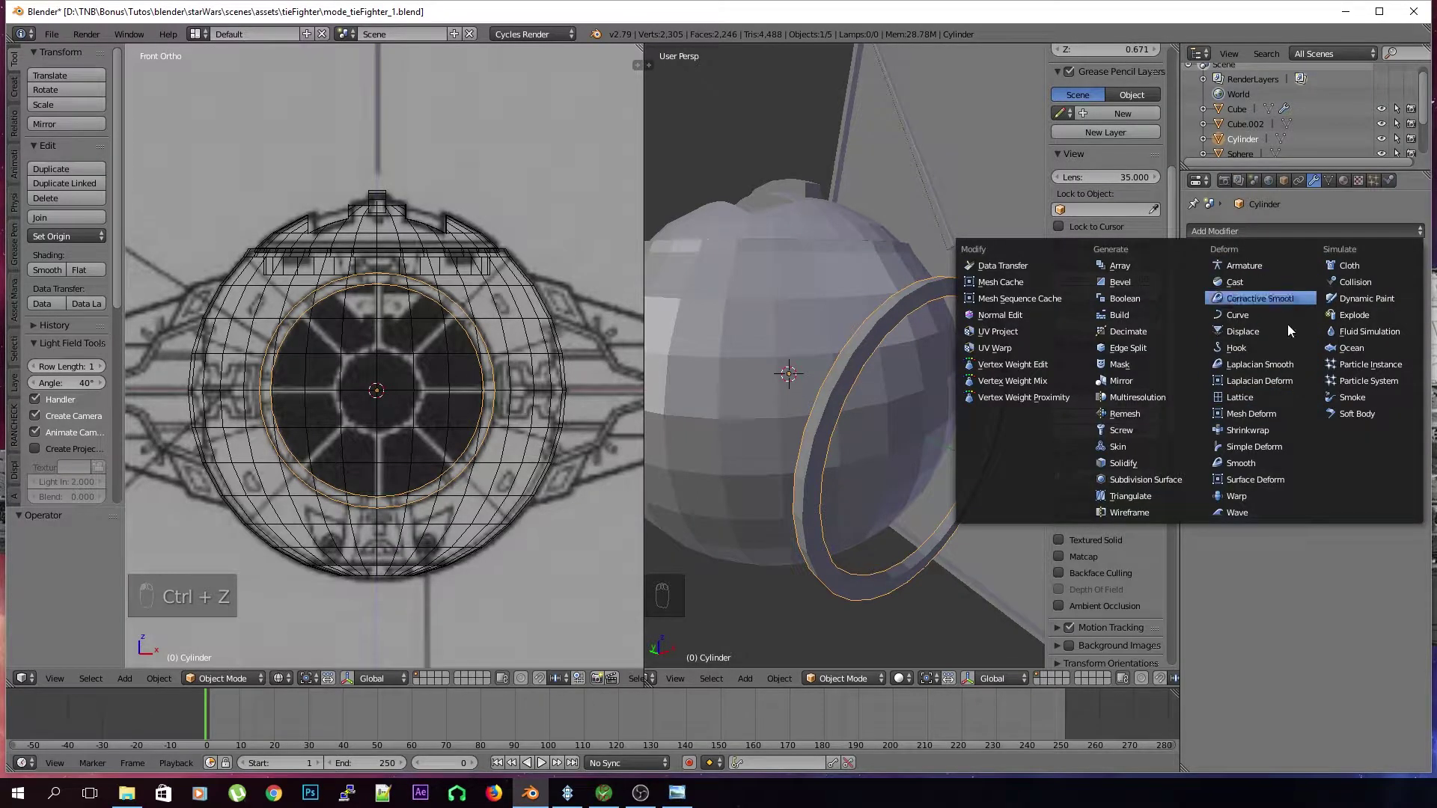
{"action": "left_click", "coordinate": [1280, 432]}
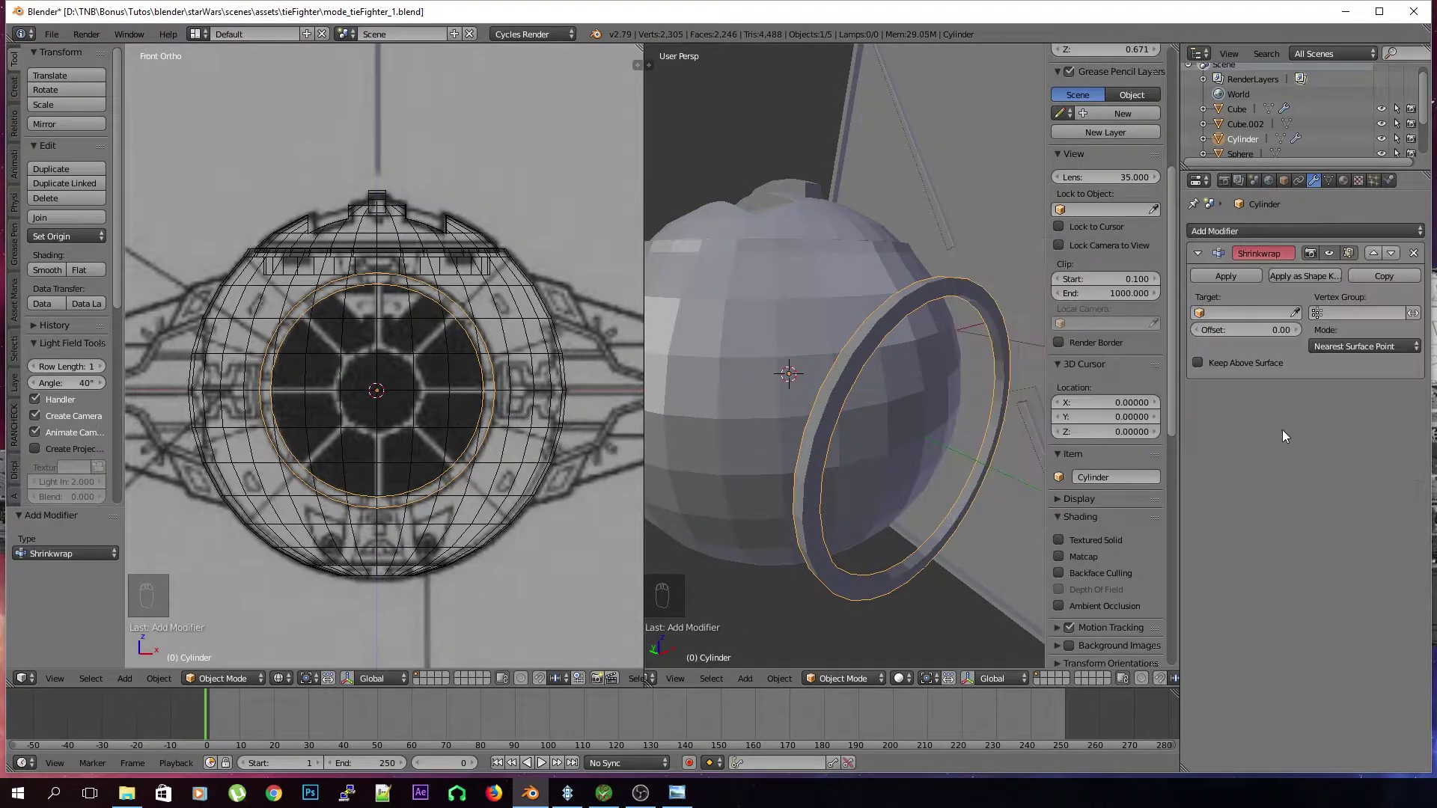
{"action": "left_click", "coordinate": [1298, 310]}
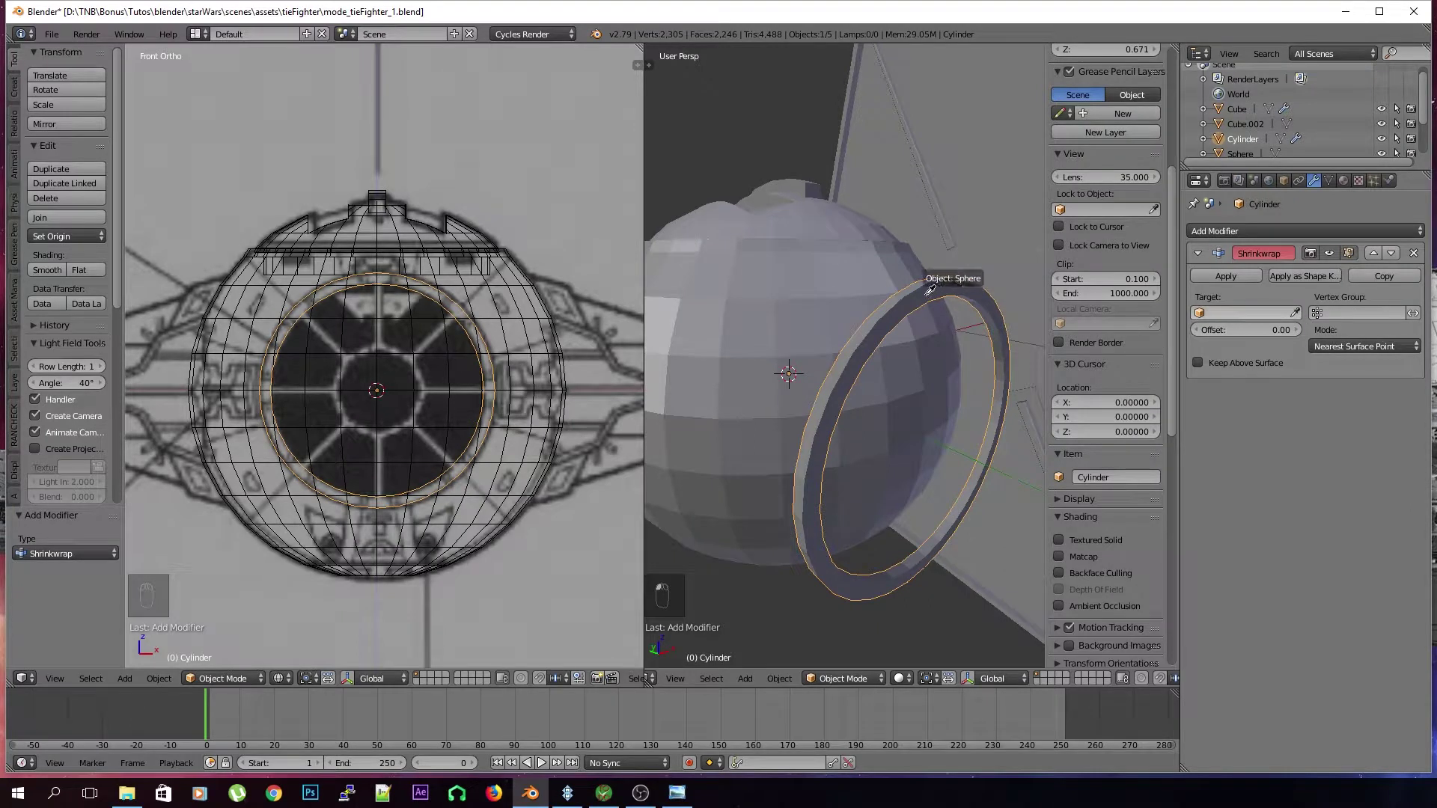
{"action": "left_click", "coordinate": [872, 284]}
Try the Project and Nearest Vertex modes of the Shrinkwrap modifier and return to Nearest Surface Point
{"action": "middle_click_drag", "start_coordinate": [838, 391], "coordinate": [903, 378]}
{"action": "middle_click_drag", "start_coordinate": [1058, 367], "coordinate": [1107, 371]}
{"action": "left_click", "coordinate": [1391, 346]}
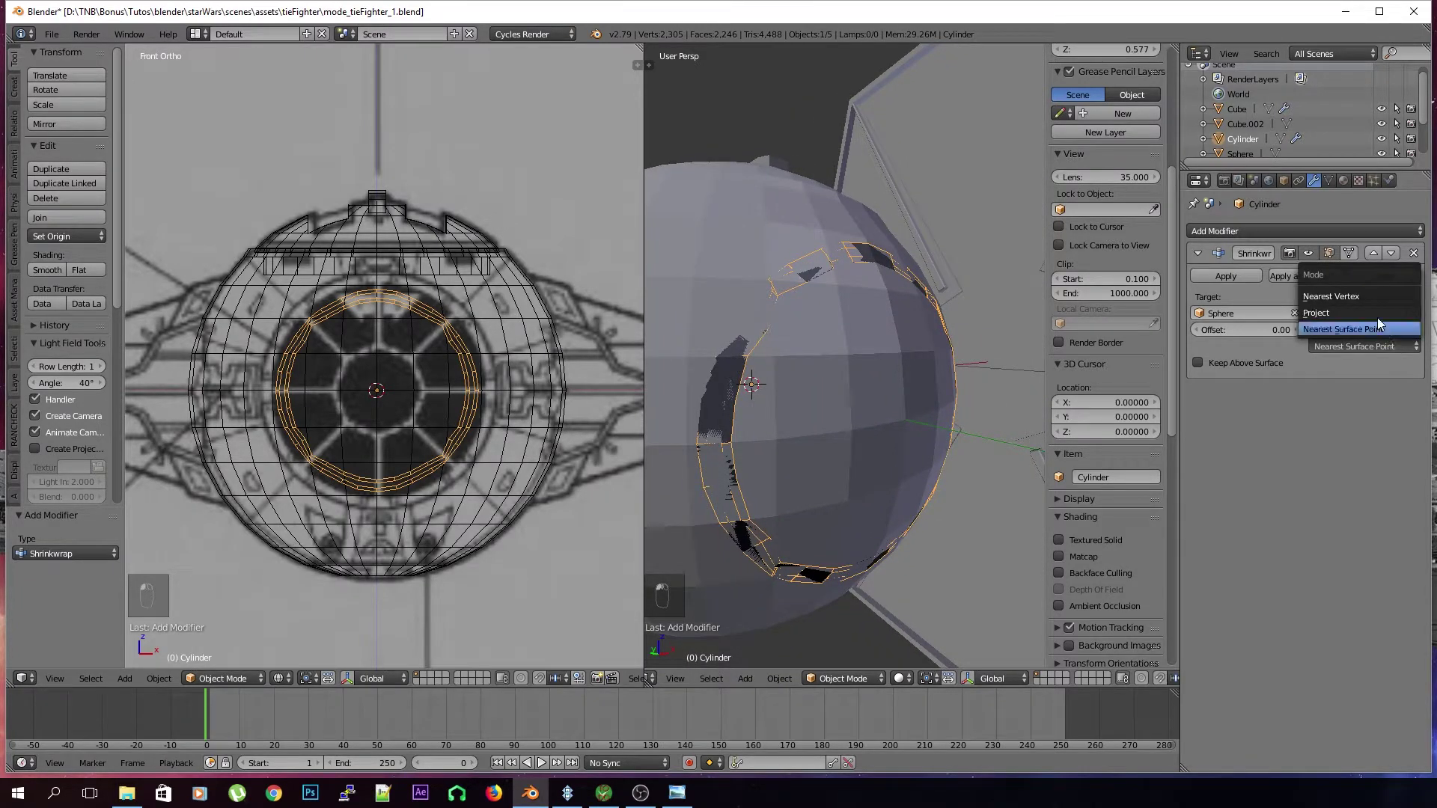
{"action": "left_click", "coordinate": [1373, 315]}
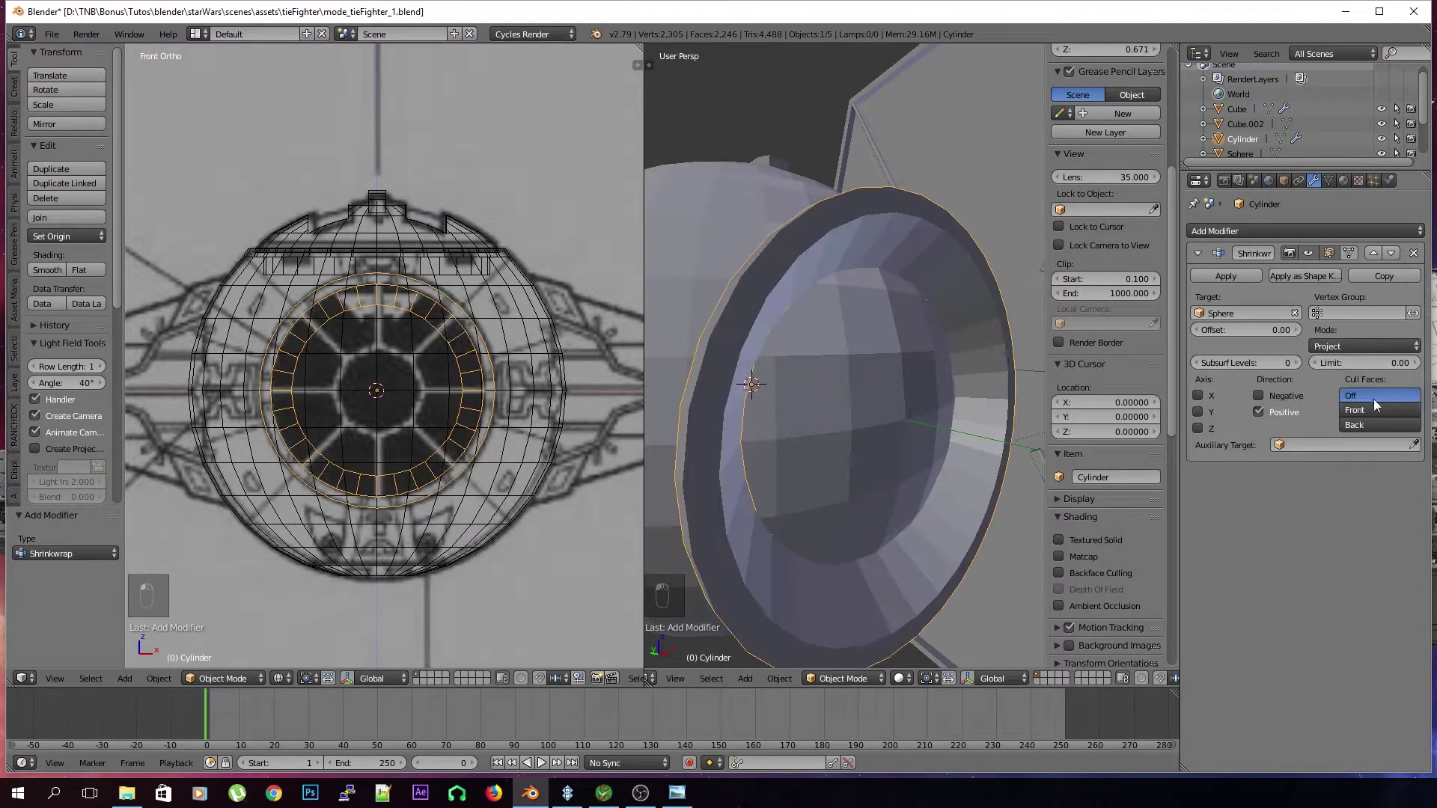
{"action": "left_click", "coordinate": [1369, 347]}
{"action": "left_click", "coordinate": [1362, 298]}
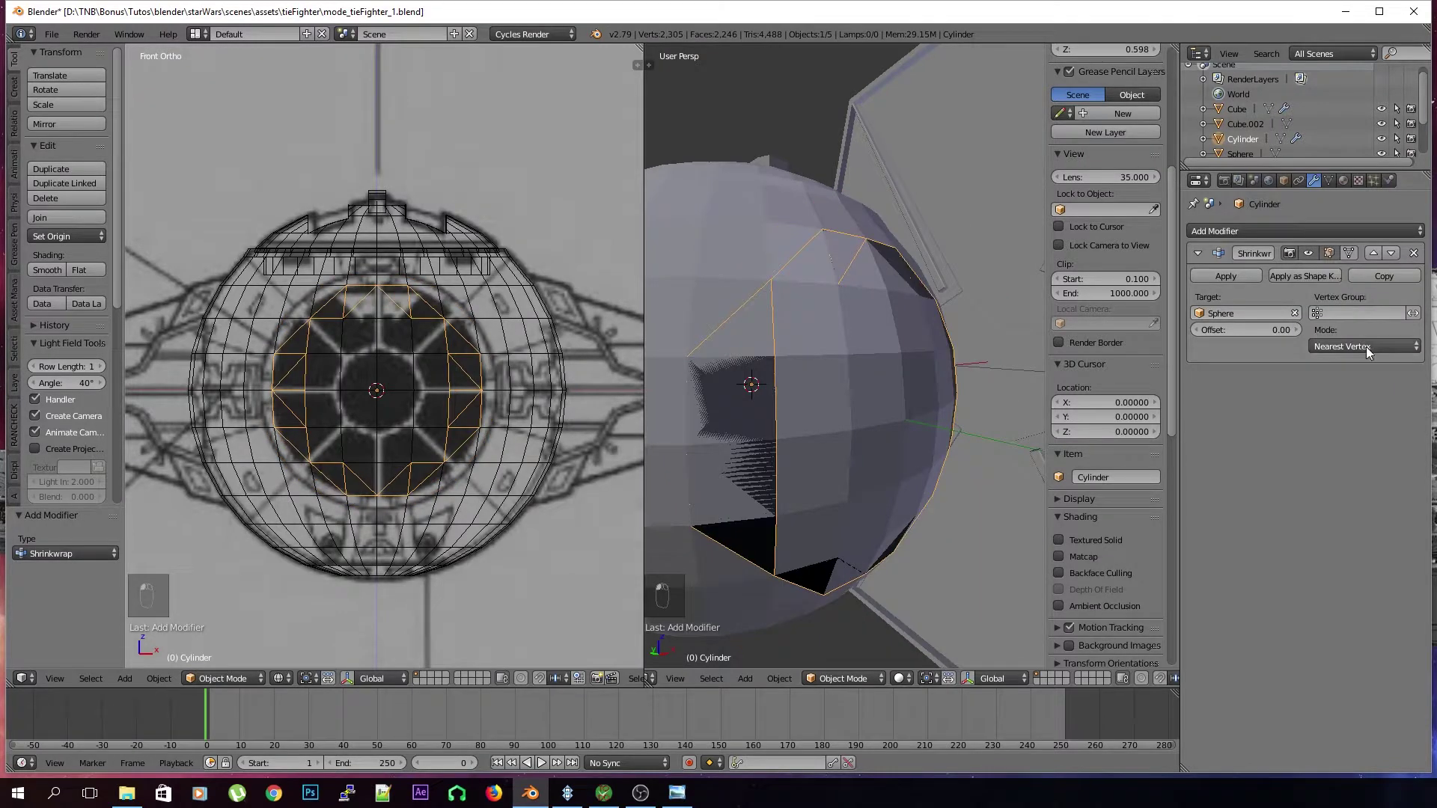
{"action": "left_click", "coordinate": [1358, 344]}
{"action": "left_click", "coordinate": [1358, 327]}
Try raising the Shrinkwrap offset to about 0.12 and undo the offset changes
{"action": "middle_click_drag", "start_coordinate": [873, 352], "coordinate": [1110, 352]}
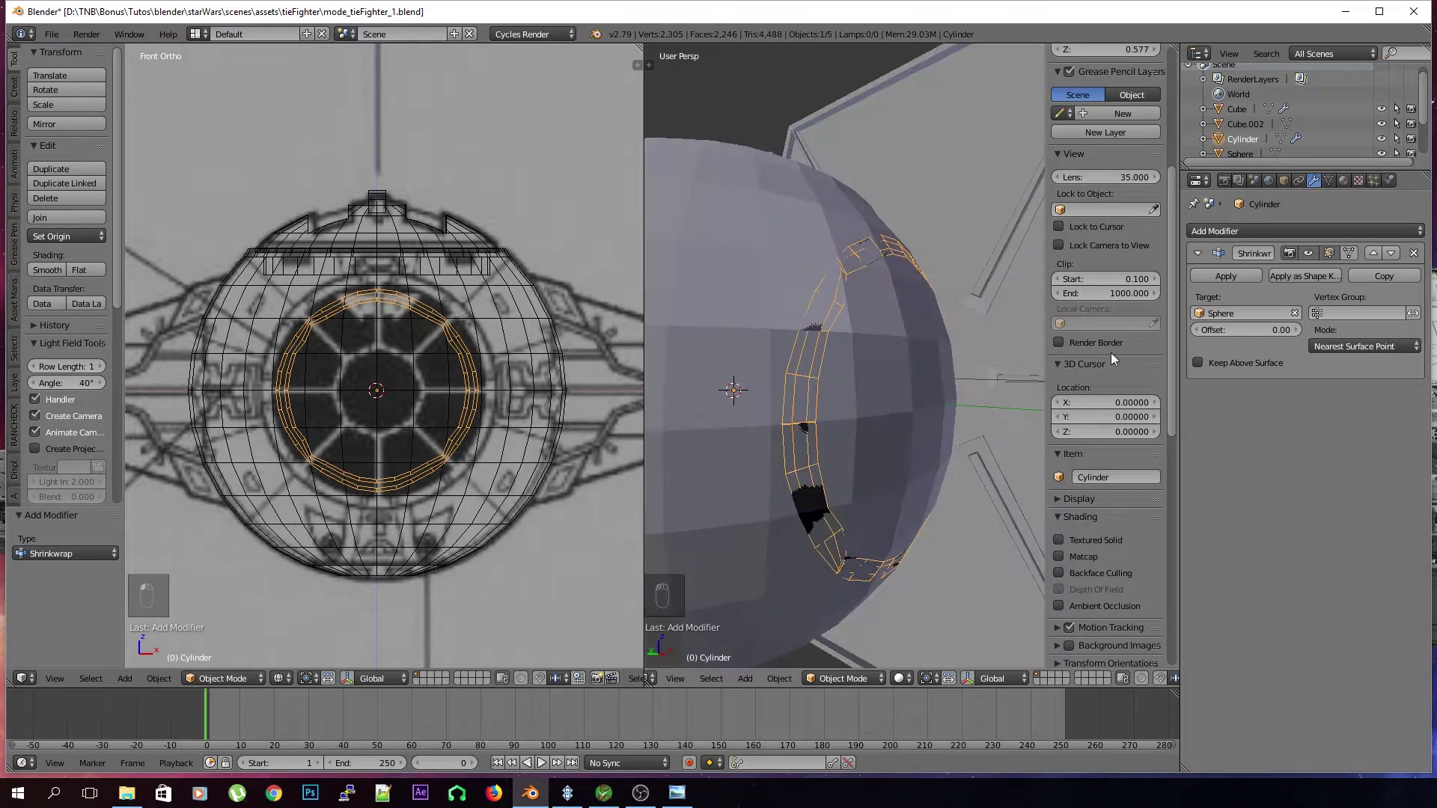
{"action": "left_click", "coordinate": [1259, 366]}
{"action": "mouse_move", "coordinate": [1293, 334]}
{"action": "left_mouse_down"}
{"action": "mouse_move", "coordinate": [1324, 334]}
{"action": "mouse_move", "coordinate": [1309, 334]}
{"action": "left_mouse_up"}
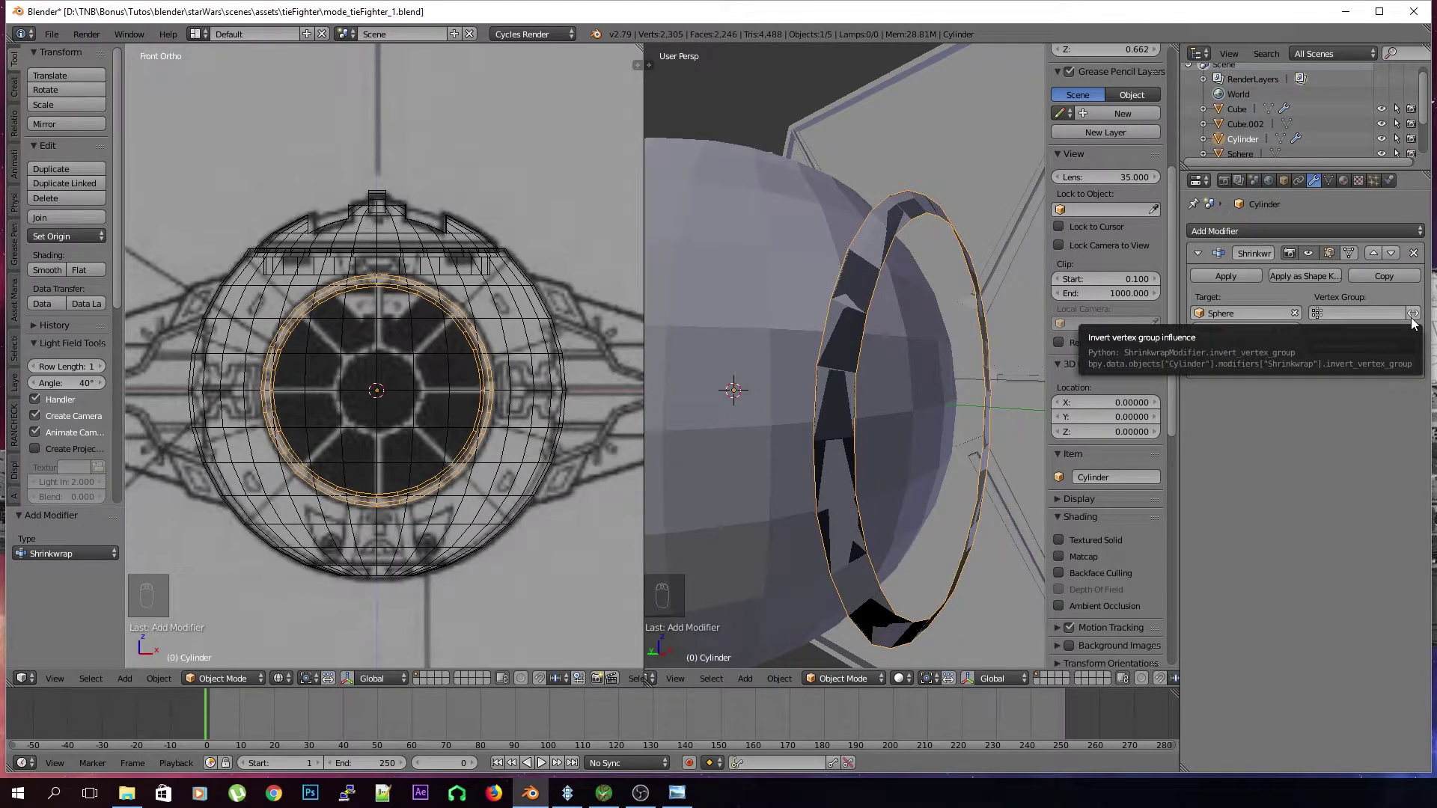
{"action": "mouse_move", "coordinate": [1265, 330]}
{"action": "left_mouse_down"}
{"action": "mouse_move", "coordinate": [1229, 330]}
{"action": "mouse_move", "coordinate": [1270, 335]}
{"action": "left_mouse_up"}
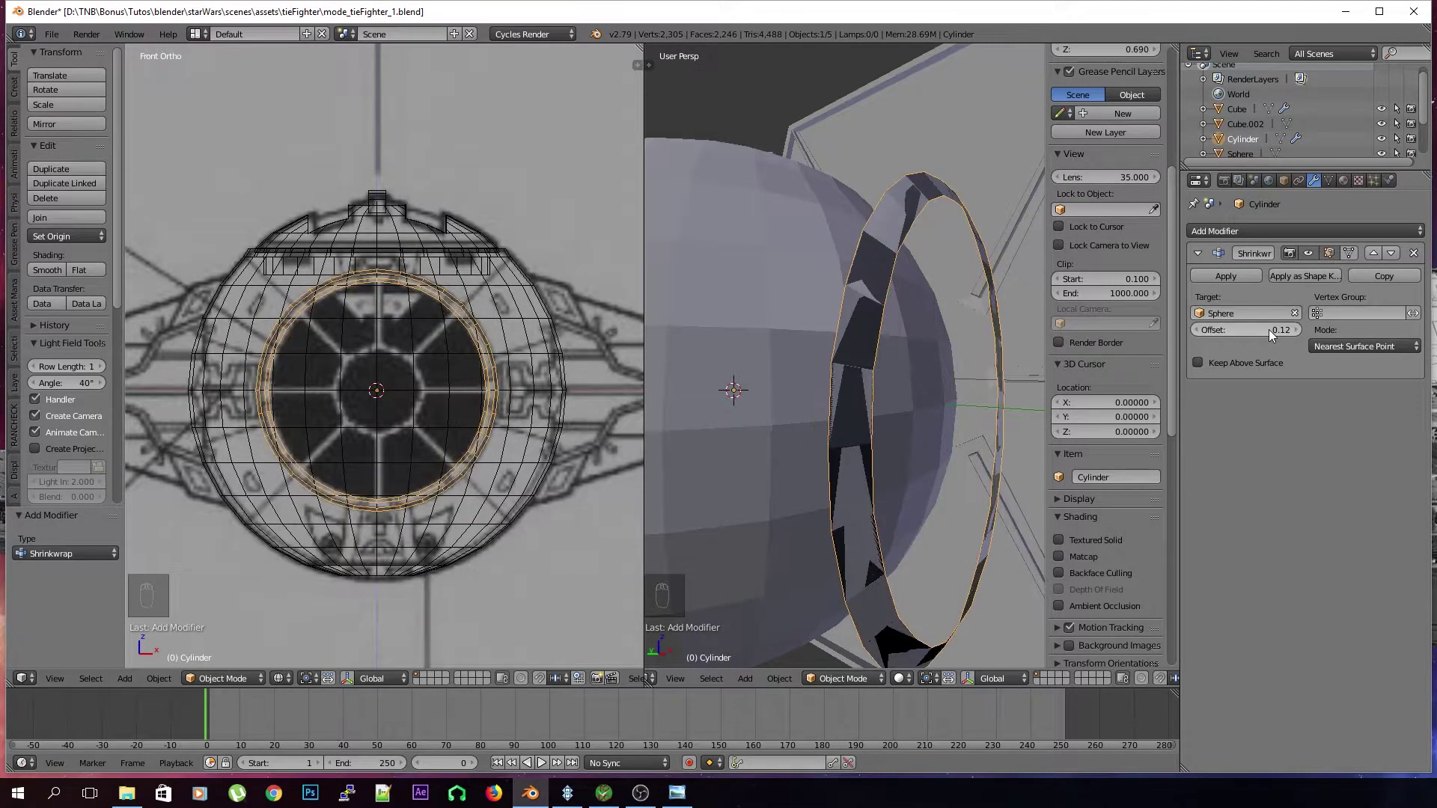
{"action": "key", "text": "ctrl+z"}
{"action": "key", "text": "ctrl+z"}
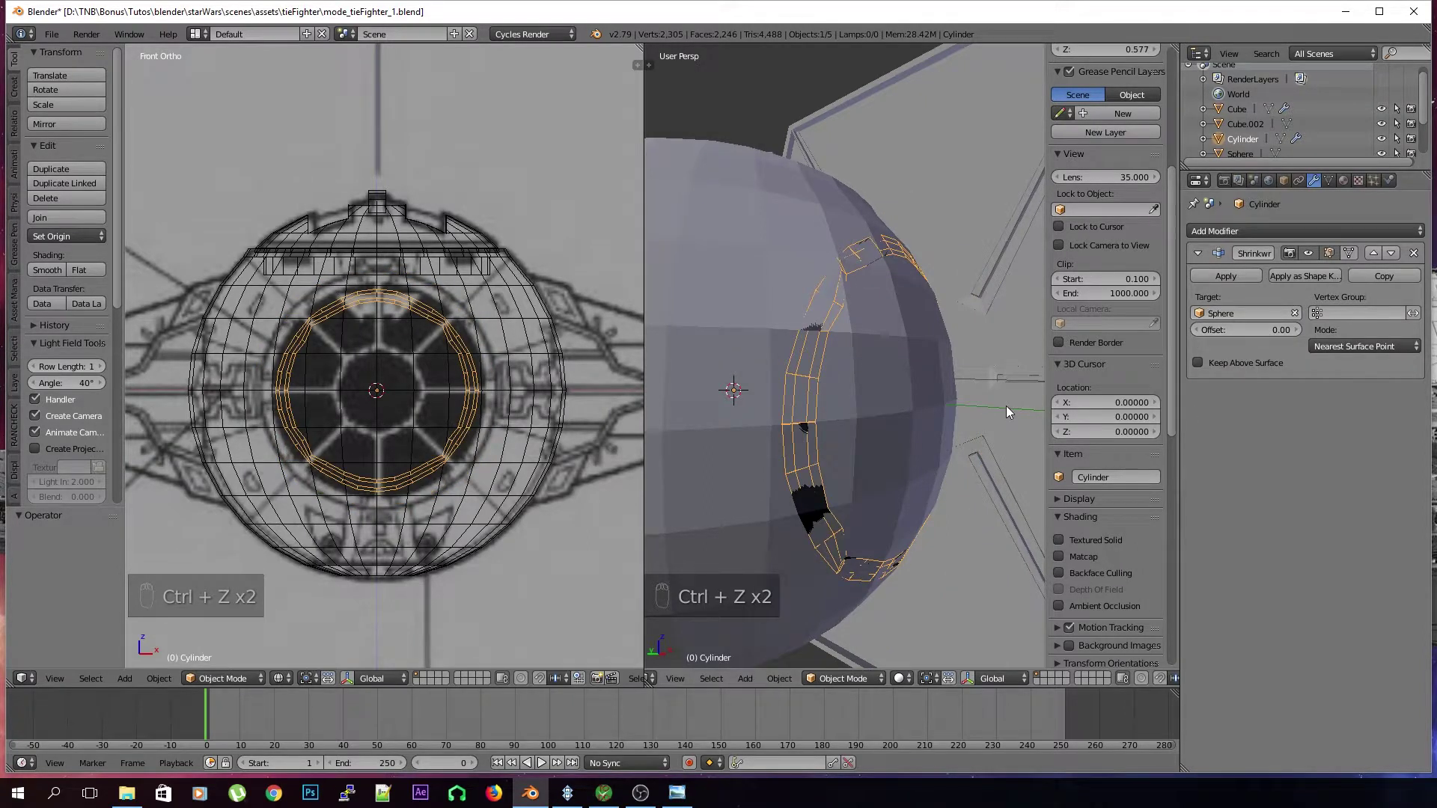
Turn off the Shrinkwrap modifier's viewport display and delete all faces of the ring except its front face loop
{"action": "left_click", "coordinate": [1308, 253]}
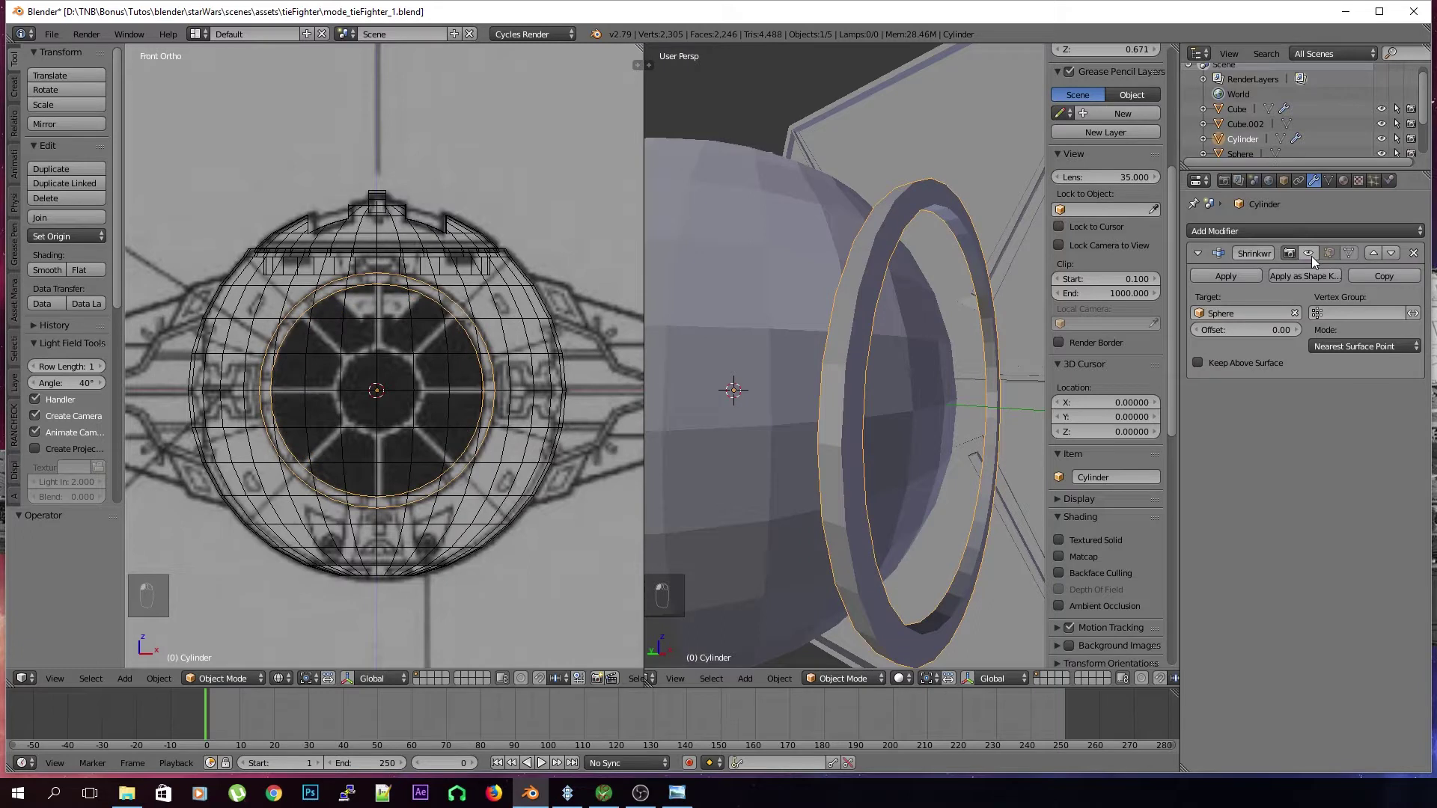
{"action": "key", "text": "Tab"}
{"action": "mouse_move", "coordinate": [823, 374]}
{"action": "middle_mouse_down"}
{"action": "mouse_move", "coordinate": [885, 417]}
{"action": "mouse_move", "coordinate": [775, 354]}
{"action": "mouse_move", "coordinate": [842, 381]}
{"action": "middle_mouse_up"}
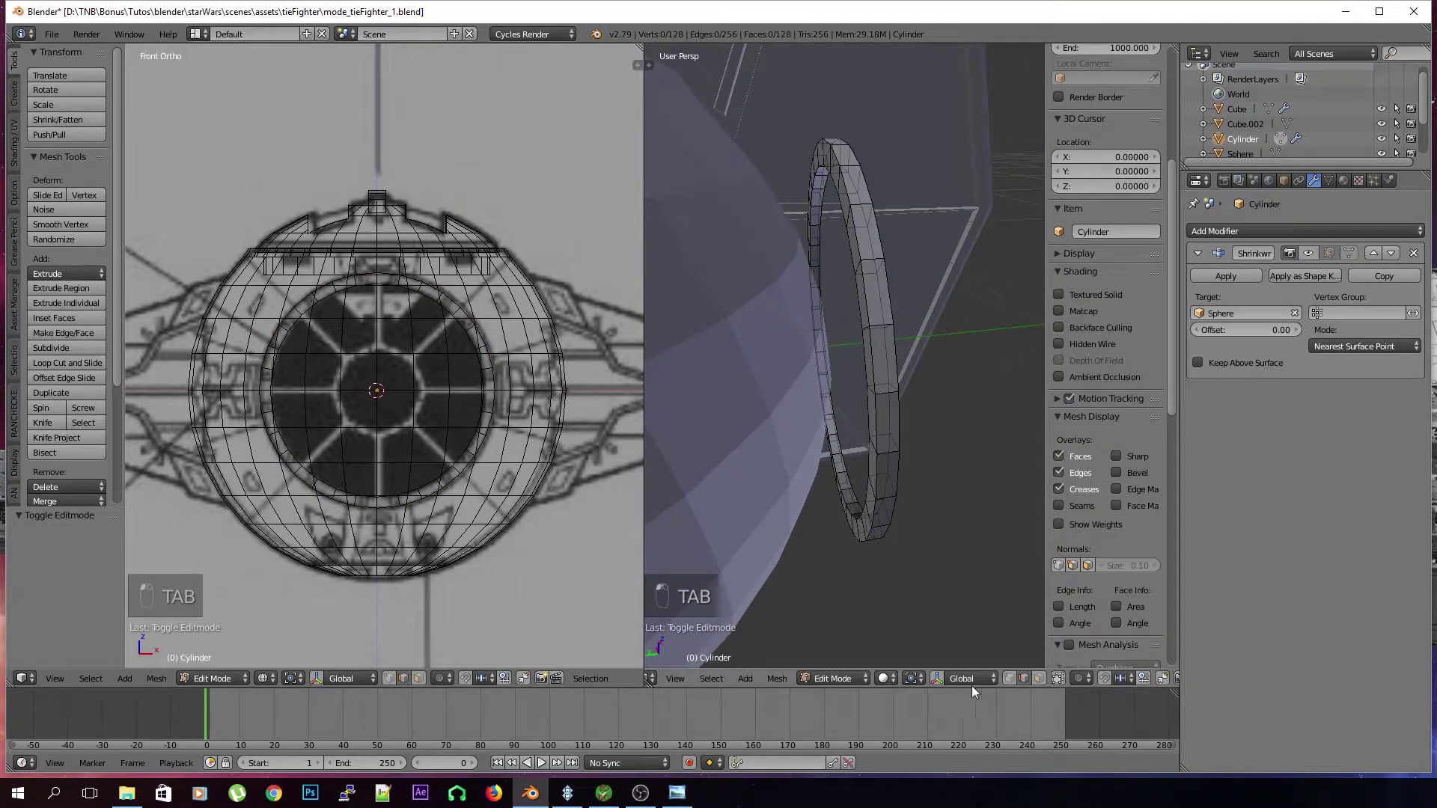
{"action": "left_click", "coordinate": [1039, 678]}
{"action": "middle_click_drag", "start_coordinate": [933, 514], "coordinate": [936, 488]}
{"action": "right_click", "coordinate": [929, 349], "text": "alt"}
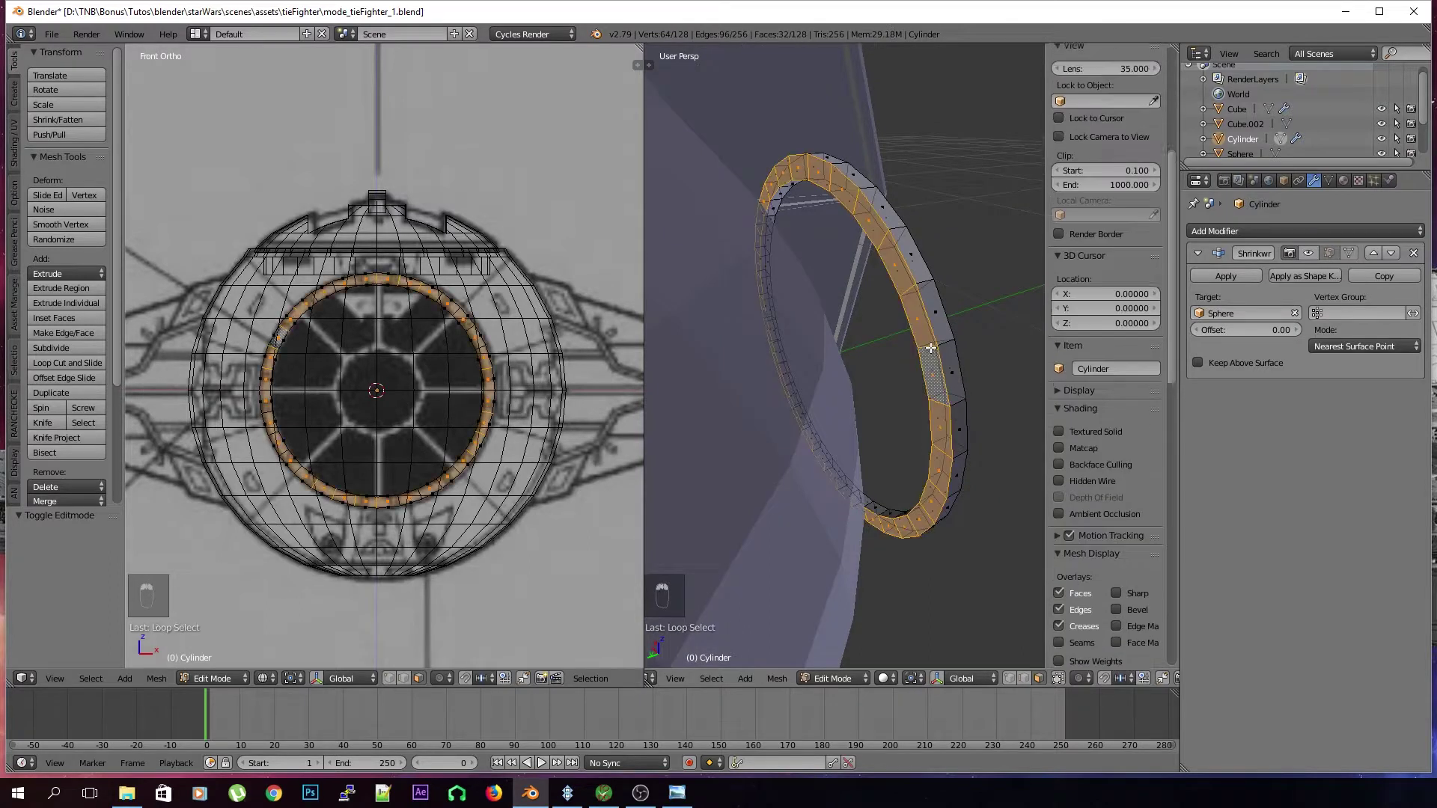
{"action": "key", "text": "ctrl+KP_Add"}
{"action": "middle_click_drag", "start_coordinate": [919, 334], "coordinate": [810, 327]}
{"action": "key", "text": "x"}
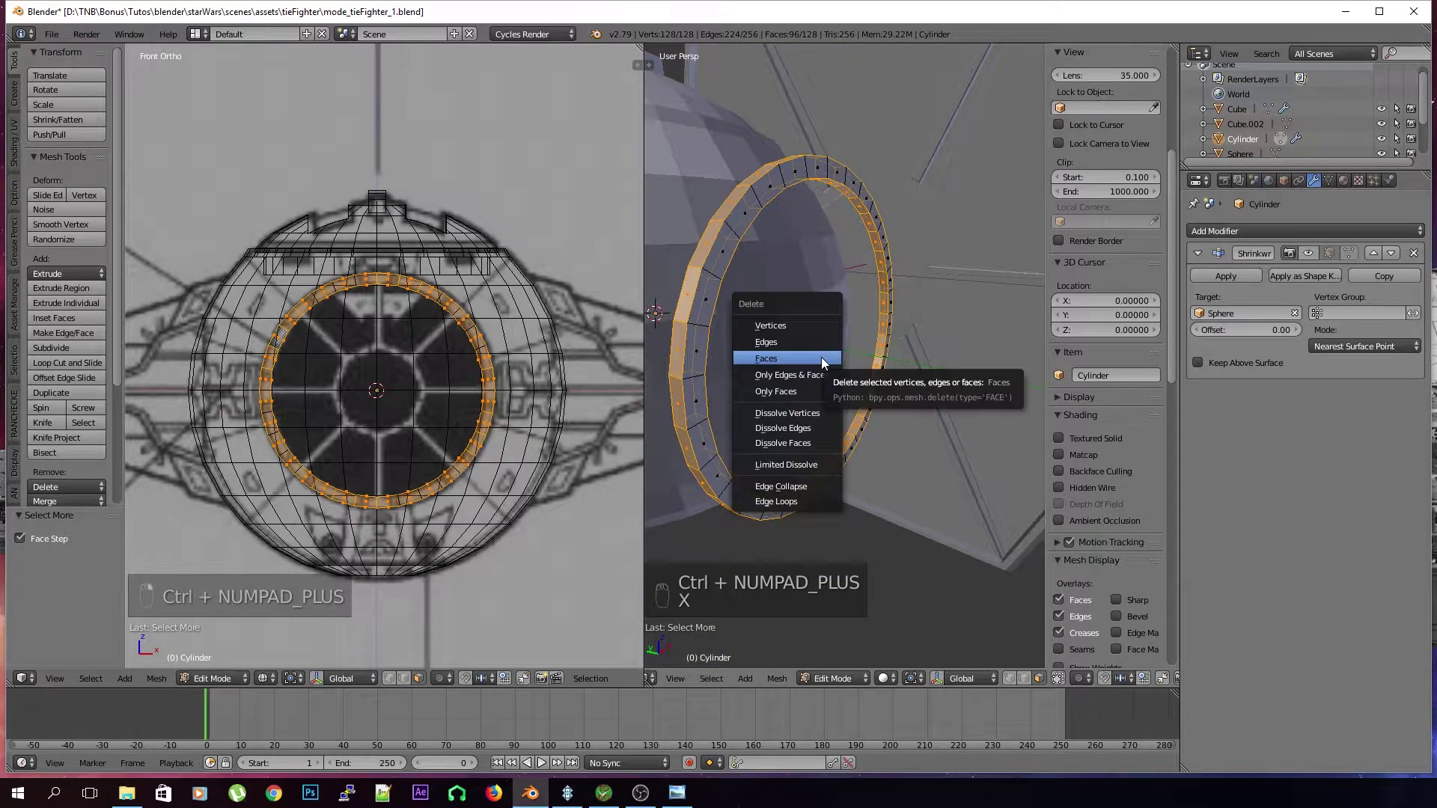
{"action": "left_click", "coordinate": [820, 357]}
Turn the Shrinkwrap modifier's viewport display back on in Object Mode and apply the modifier to the flat ring
{"action": "key", "text": "Tab"}
{"action": "middle_click_drag", "start_coordinate": [820, 357], "coordinate": [920, 428]}
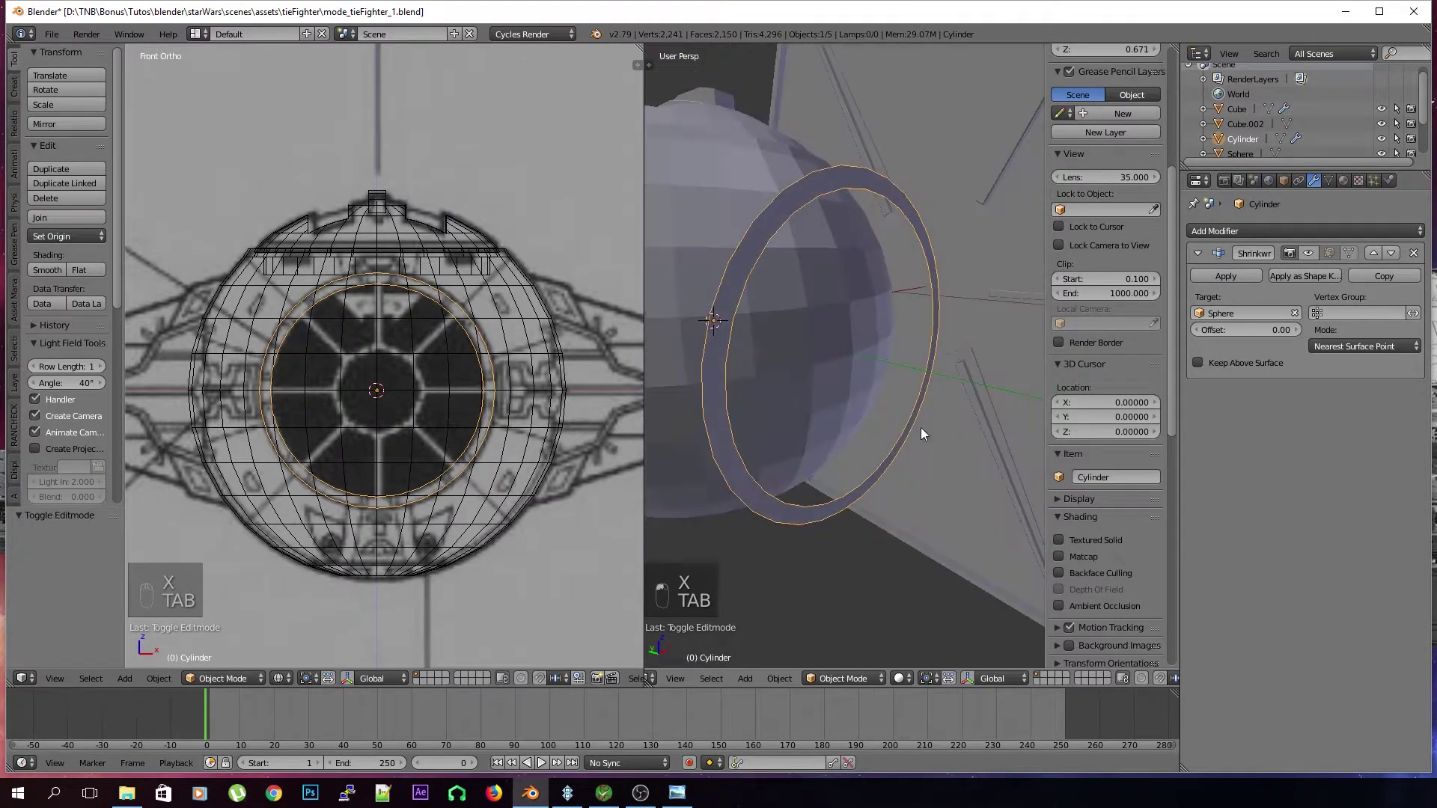
{"action": "middle_click_drag", "start_coordinate": [838, 362], "coordinate": [750, 375]}
{"action": "left_click", "coordinate": [1328, 253]}
{"action": "mouse_move", "coordinate": [1245, 331]}
{"action": "left_mouse_down"}
{"action": "mouse_move", "coordinate": [1267, 332]}
{"action": "mouse_move", "coordinate": [1246, 331]}
{"action": "left_mouse_up"}
{"action": "middle_click_drag", "start_coordinate": [805, 380], "coordinate": [820, 412]}
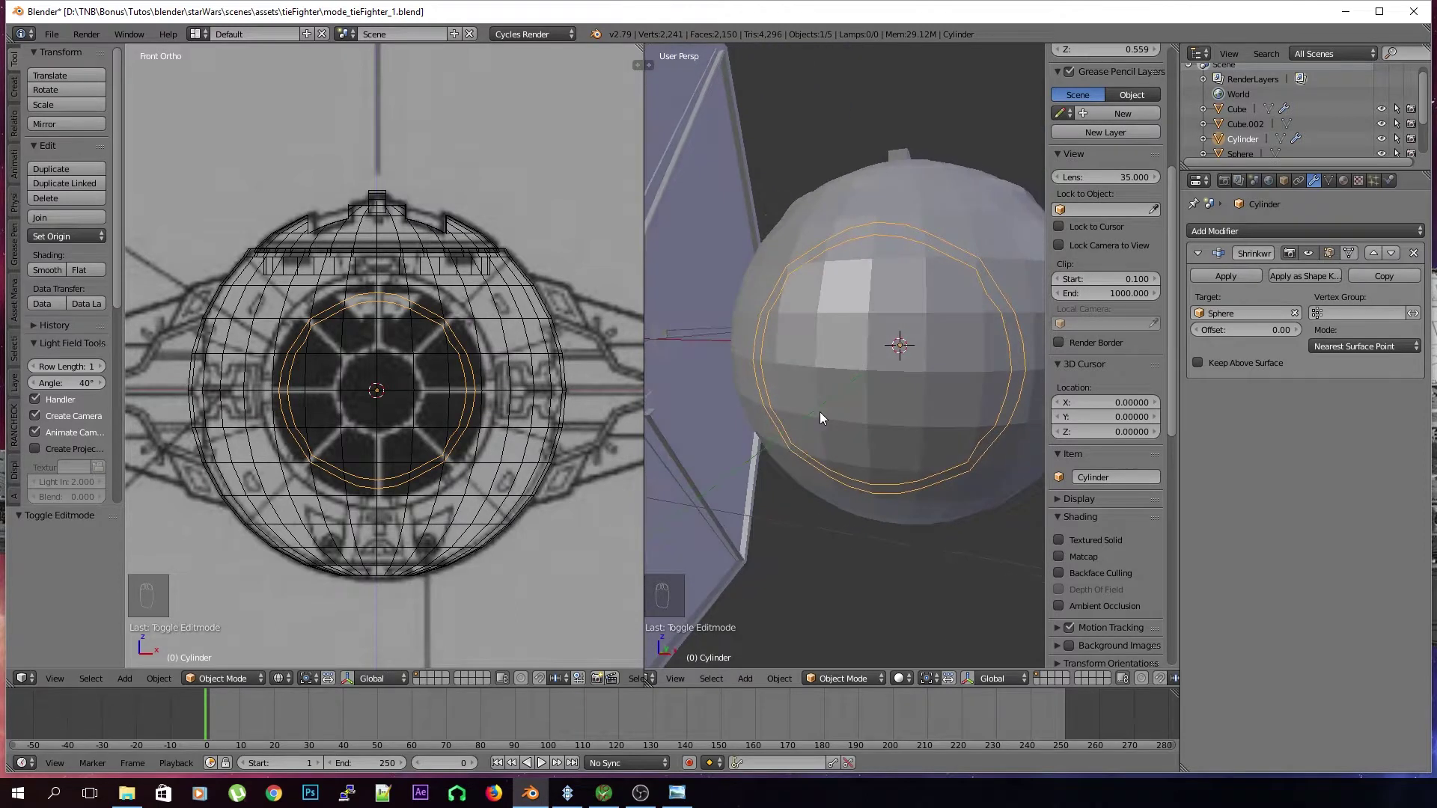
{"action": "left_click", "coordinate": [1258, 275]}
{"action": "key", "text": "Tab"}
{"action": "mouse_move", "coordinate": [939, 472]}
{"action": "middle_mouse_down"}
{"action": "mouse_move", "coordinate": [854, 497]}
{"action": "mouse_move", "coordinate": [985, 470]}
{"action": "mouse_move", "coordinate": [914, 467]}
{"action": "middle_mouse_up"}
{"action": "key", "text": "Tab"}
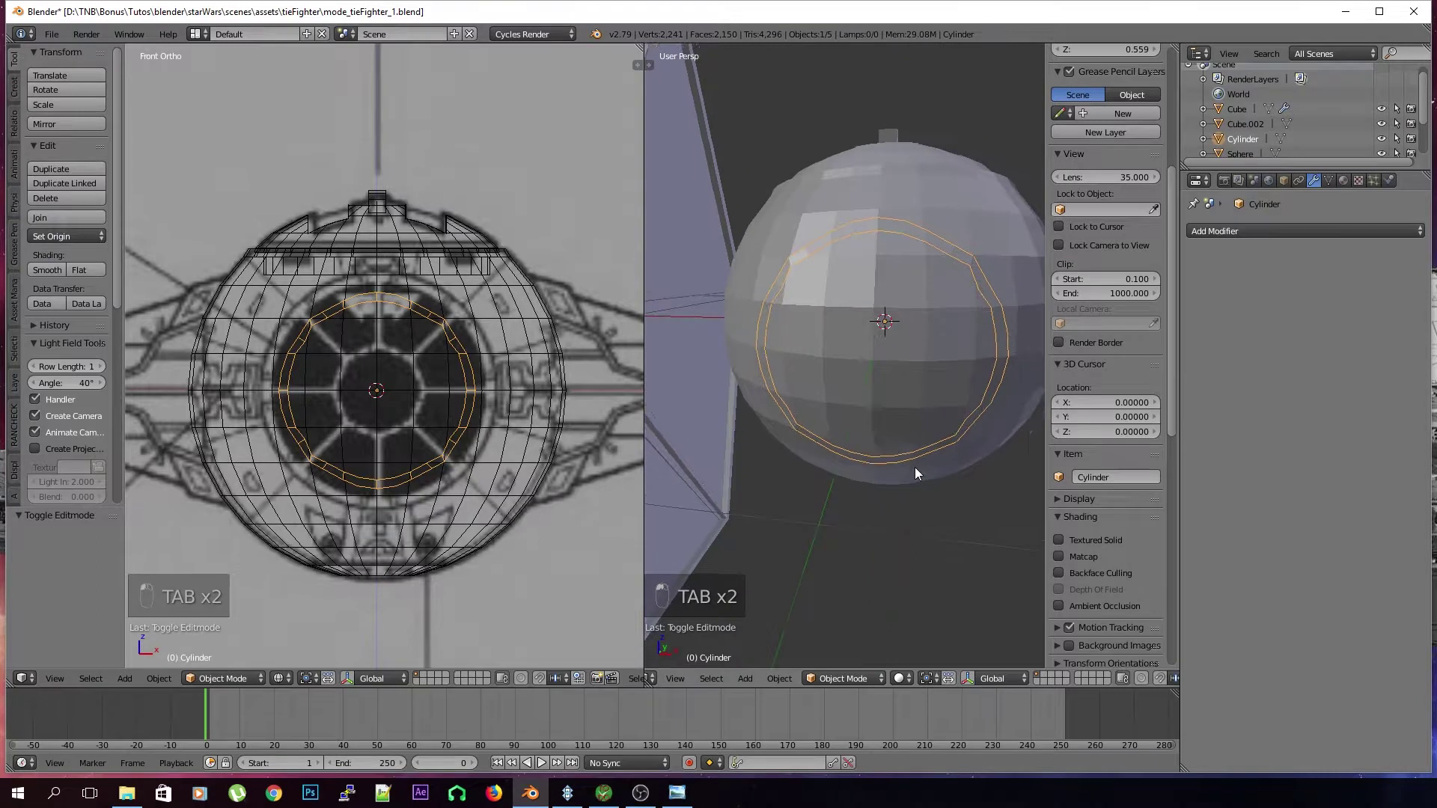
In front orthographic view, delete the ring's left half and lower-right quarter, keeping only the upper-right quarter
{"action": "key", "text": "Tab"}
{"action": "key", "text": "KP_1"}
{"action": "key", "text": "KP_5"}
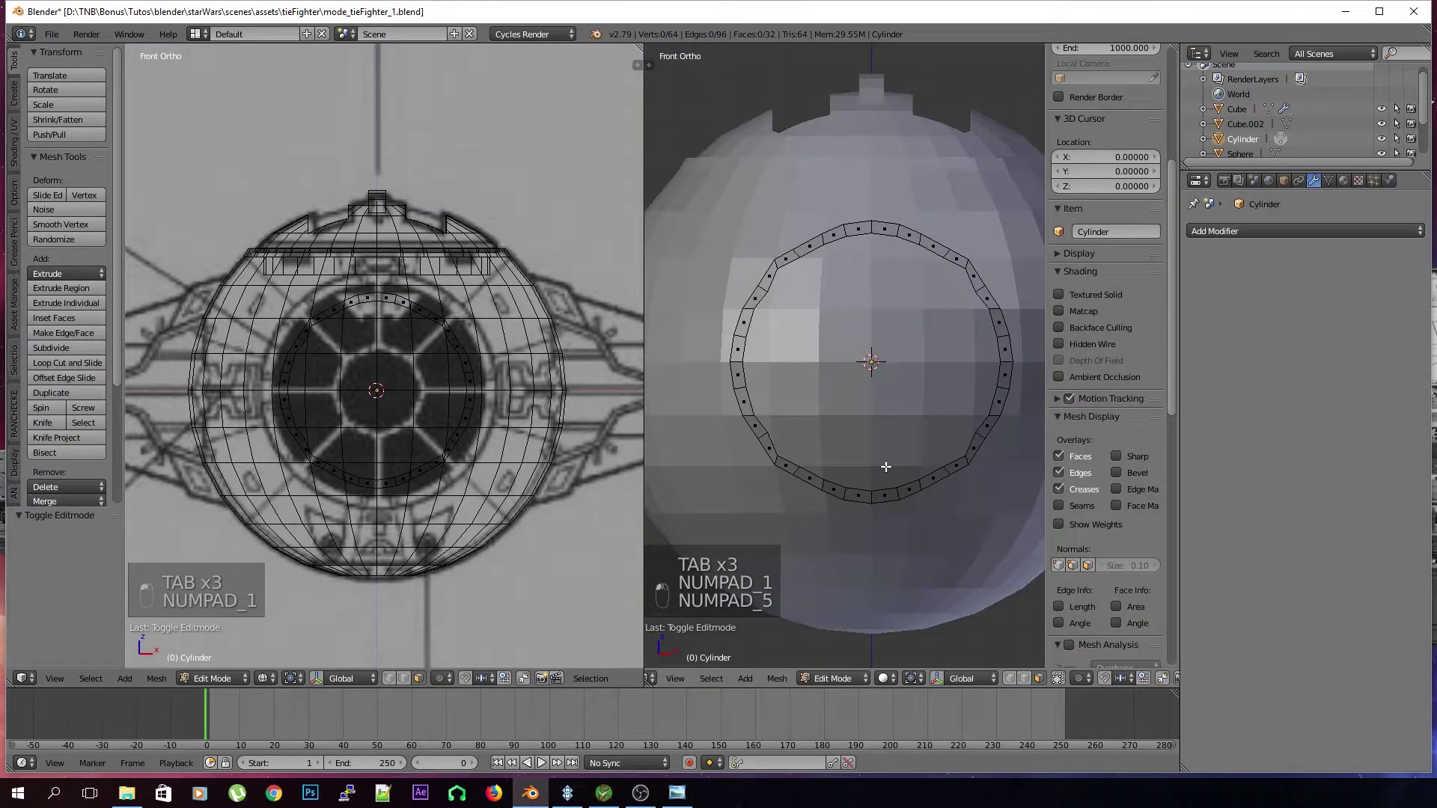
{"action": "key", "text": "b"}
{"action": "left_click_drag", "start_coordinate": [715, 182], "coordinate": [859, 570]}
{"action": "key", "text": "b"}
{"action": "left_click_drag", "start_coordinate": [1010, 593], "coordinate": [808, 367]}
{"action": "key", "text": "x"}
{"action": "left_click", "coordinate": [809, 366]}
{"action": "middle_click_drag", "start_coordinate": [821, 370], "coordinate": [799, 386], "text": "shift"}
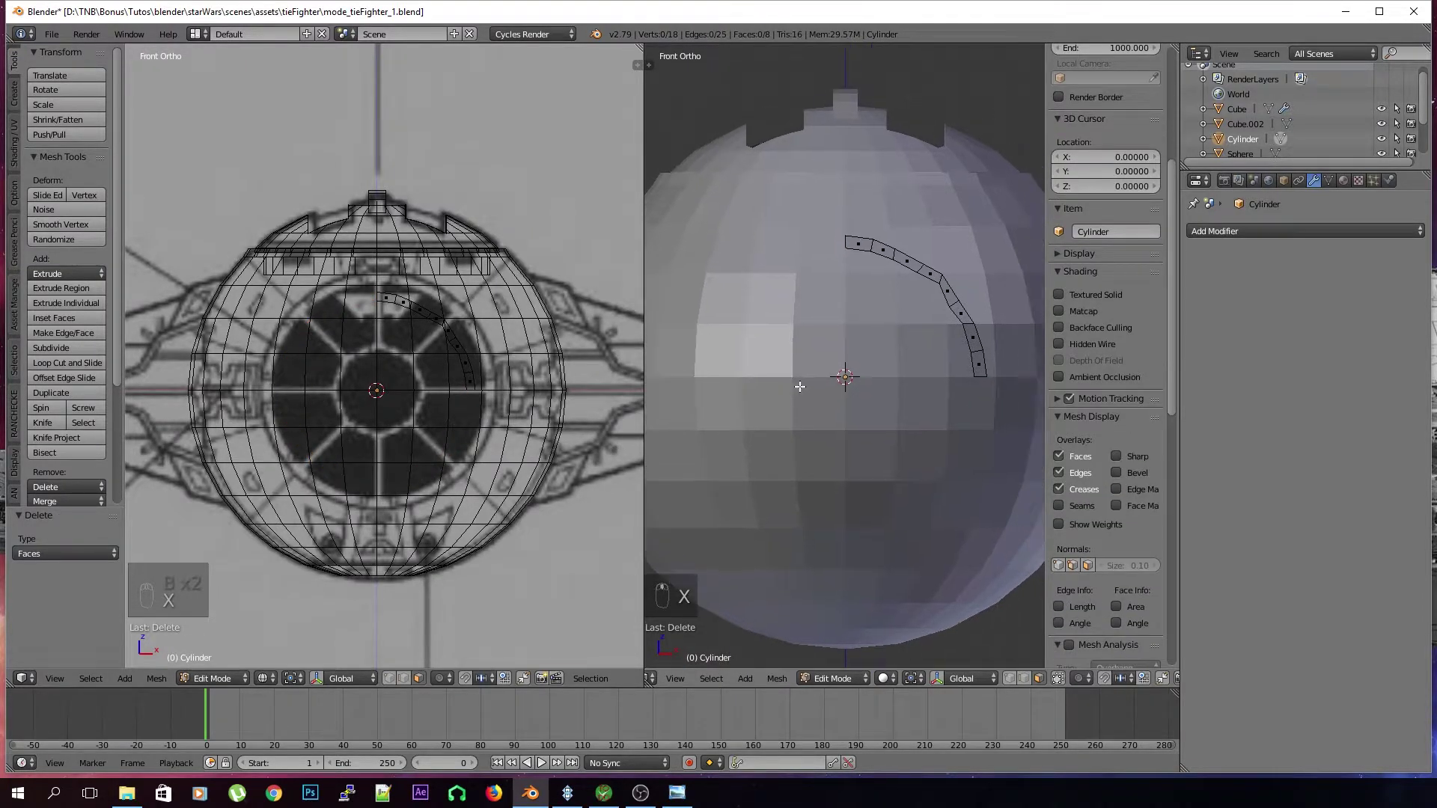
Add a Mirror modifier to the ring's quarter segment and enable its X and Z axes
{"action": "left_click", "coordinate": [1326, 232]}
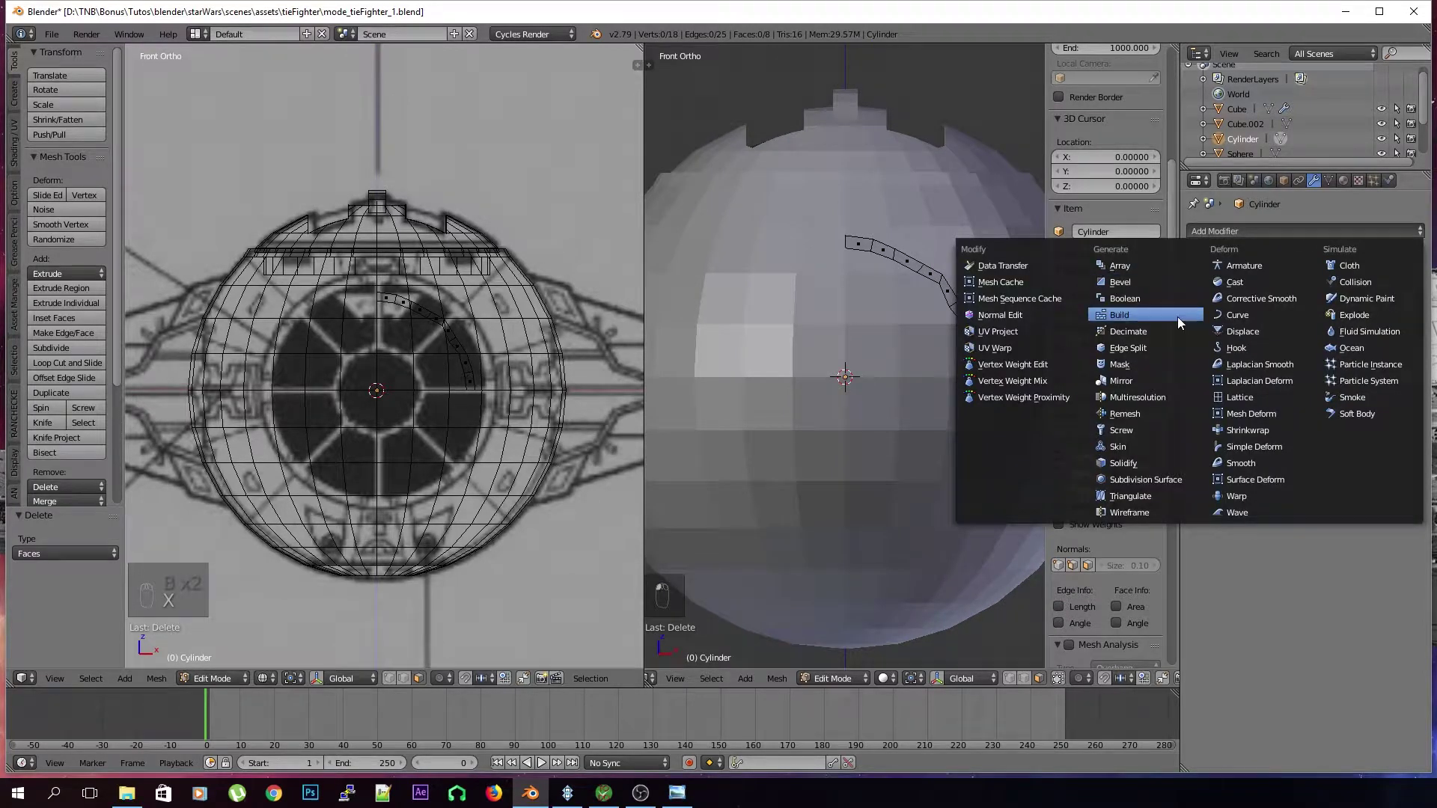
{"action": "left_click", "coordinate": [1165, 377]}
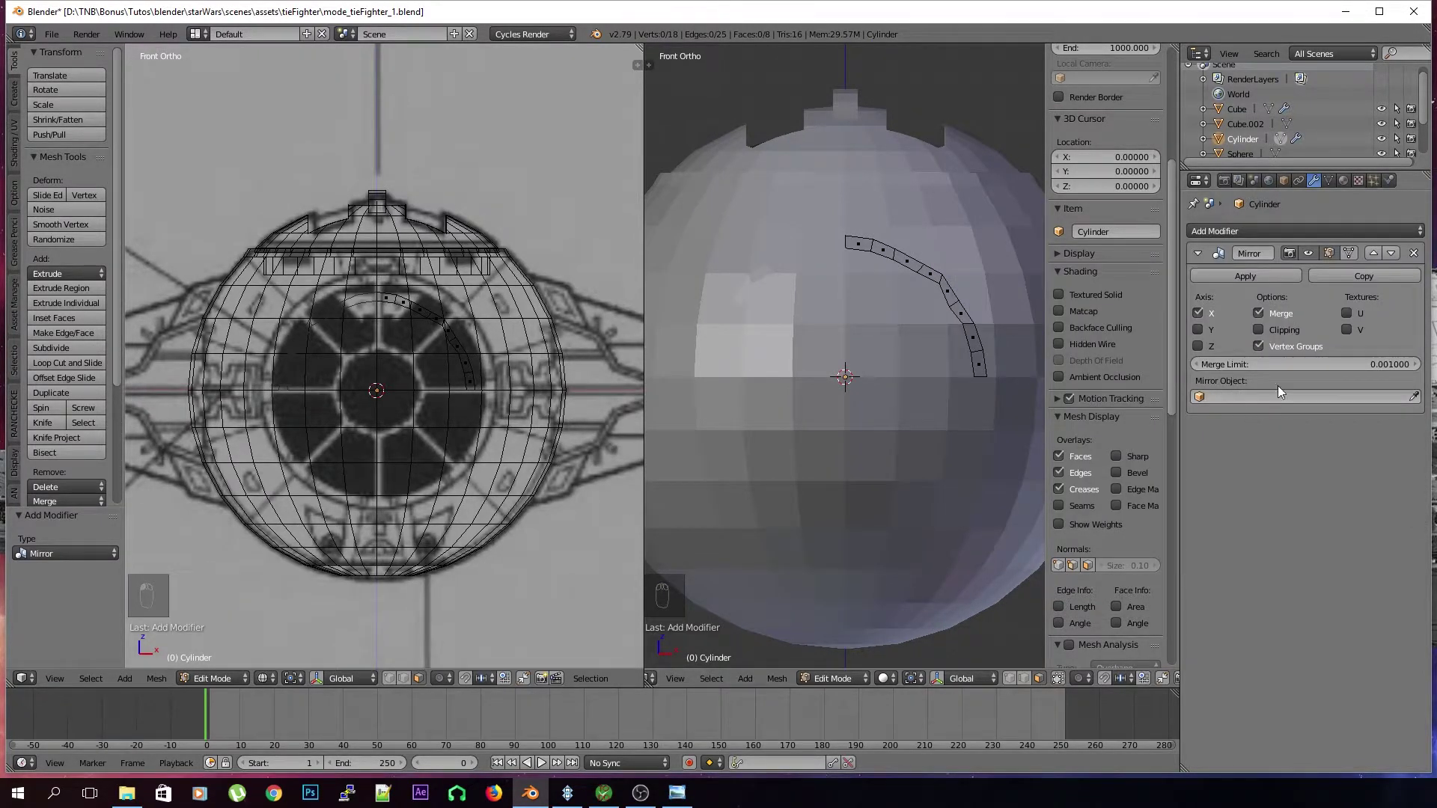
{"action": "key", "text": "z"}
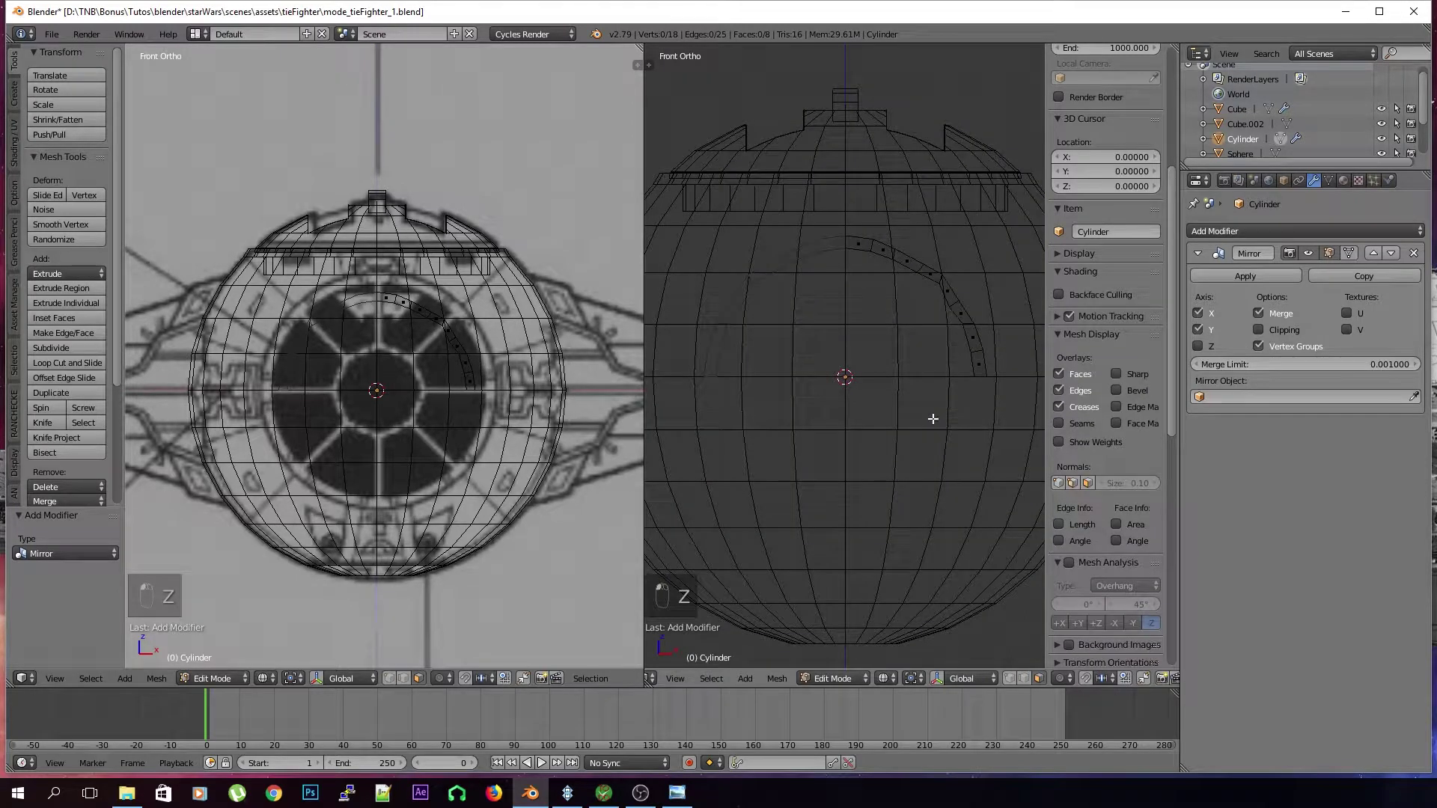
{"action": "key", "text": "z"}
{"action": "mouse_move", "coordinate": [924, 420]}
{"action": "middle_mouse_down"}
{"action": "mouse_move", "coordinate": [883, 440]}
{"action": "mouse_move", "coordinate": [940, 482]}
{"action": "mouse_move", "coordinate": [816, 470]}
{"action": "mouse_move", "coordinate": [990, 330]}
{"action": "mouse_move", "coordinate": [888, 321]}
{"action": "mouse_move", "coordinate": [930, 375]}
{"action": "mouse_move", "coordinate": [881, 392]}
{"action": "middle_mouse_up"}
{"action": "key", "text": "KP_5"}
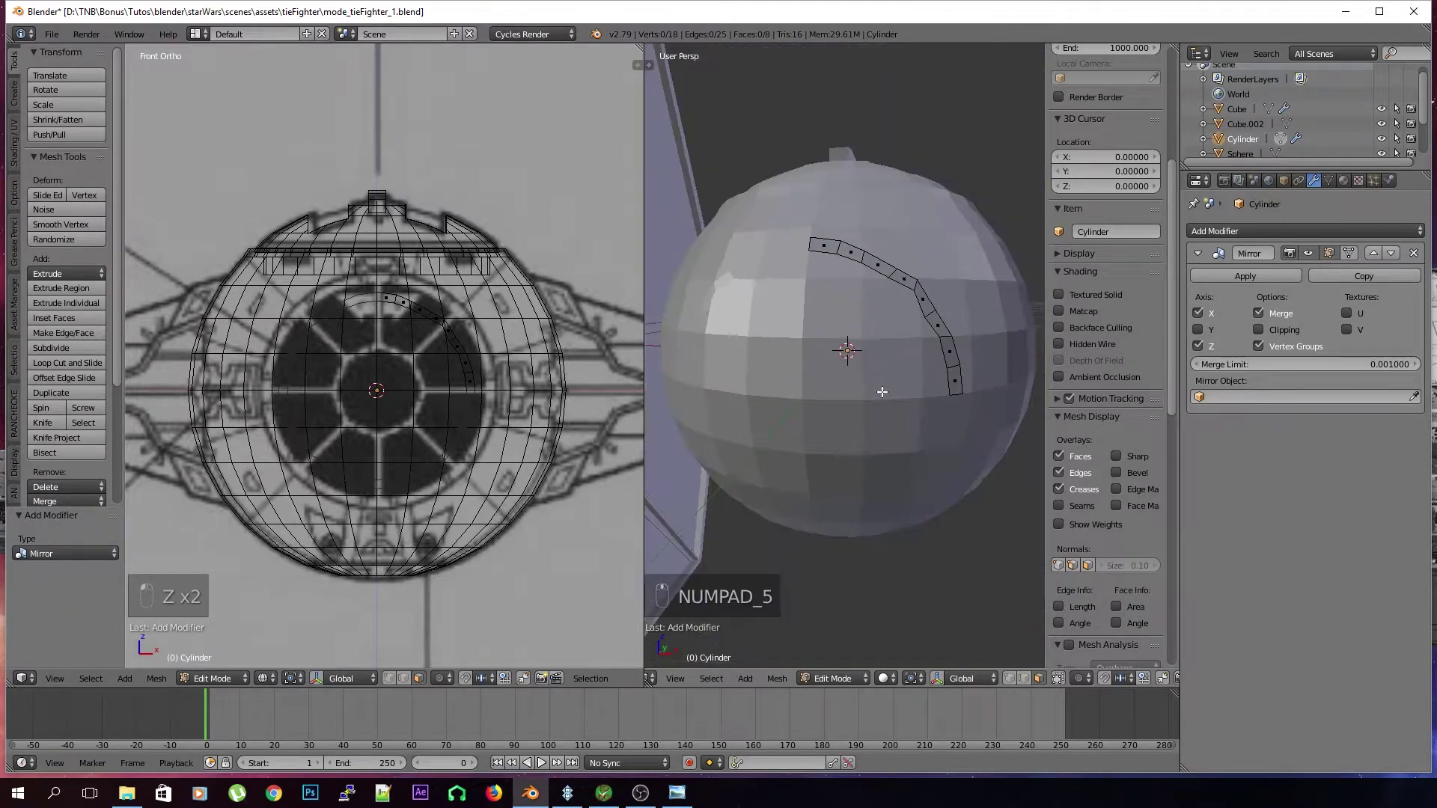
Switch to vertex selection and move the vertices at the kink halfway along the quarter band to smooth its curve
{"action": "key", "text": "KP_1"}
{"action": "scroll", "coordinate": [882, 392], "scroll_direction": "up", "scroll_amount": 1}
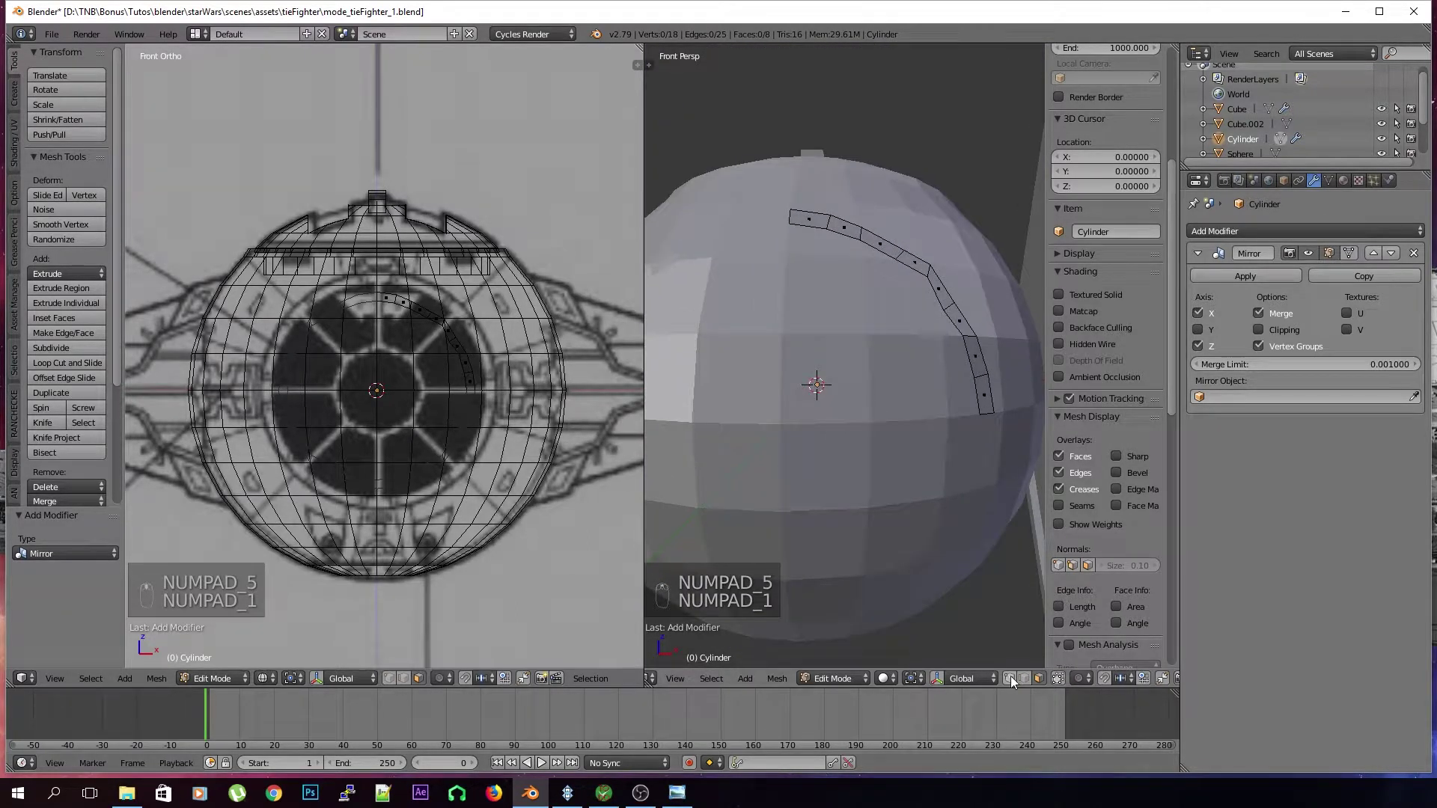
{"action": "right_click", "coordinate": [950, 313]}
{"action": "middle_click_drag", "start_coordinate": [954, 330], "coordinate": [932, 412]}
{"action": "key", "text": "g"}
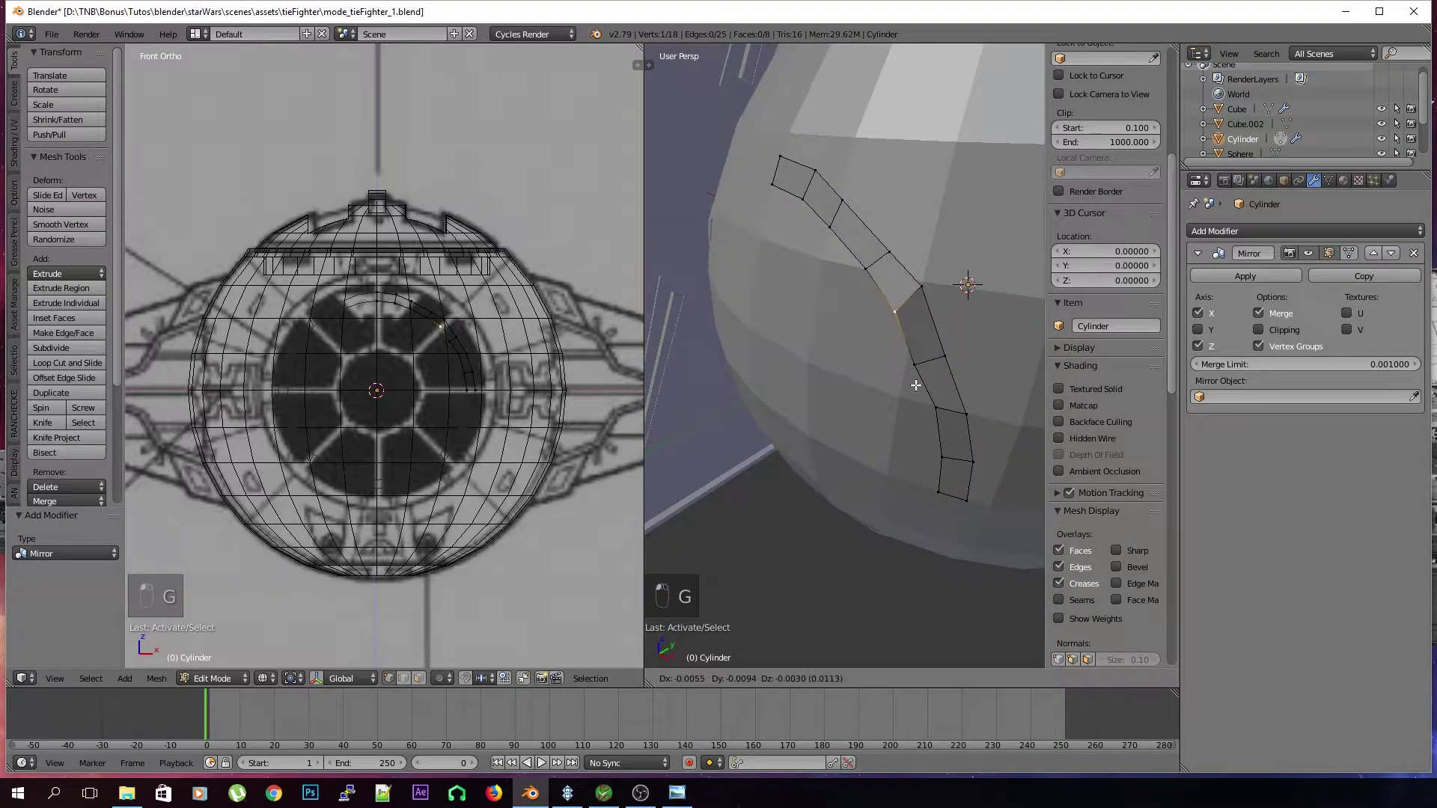
{"action": "left_click", "coordinate": [916, 386]}
{"action": "key", "text": "g"}
{"action": "left_click", "coordinate": [901, 295]}
{"action": "key", "text": "g"}
{"action": "left_click", "coordinate": [909, 336]}
Nudge the vertices along the lower half of the quarter band to even out its arc
{"action": "key", "text": "g"}
{"action": "left_click", "coordinate": [918, 386]}
{"action": "key", "text": "g"}
{"action": "left_click", "coordinate": [938, 409]}
{"action": "key", "text": "g"}
{"action": "left_click", "coordinate": [937, 408]}
{"action": "left_click", "coordinate": [937, 407]}
{"action": "key", "text": "g"}
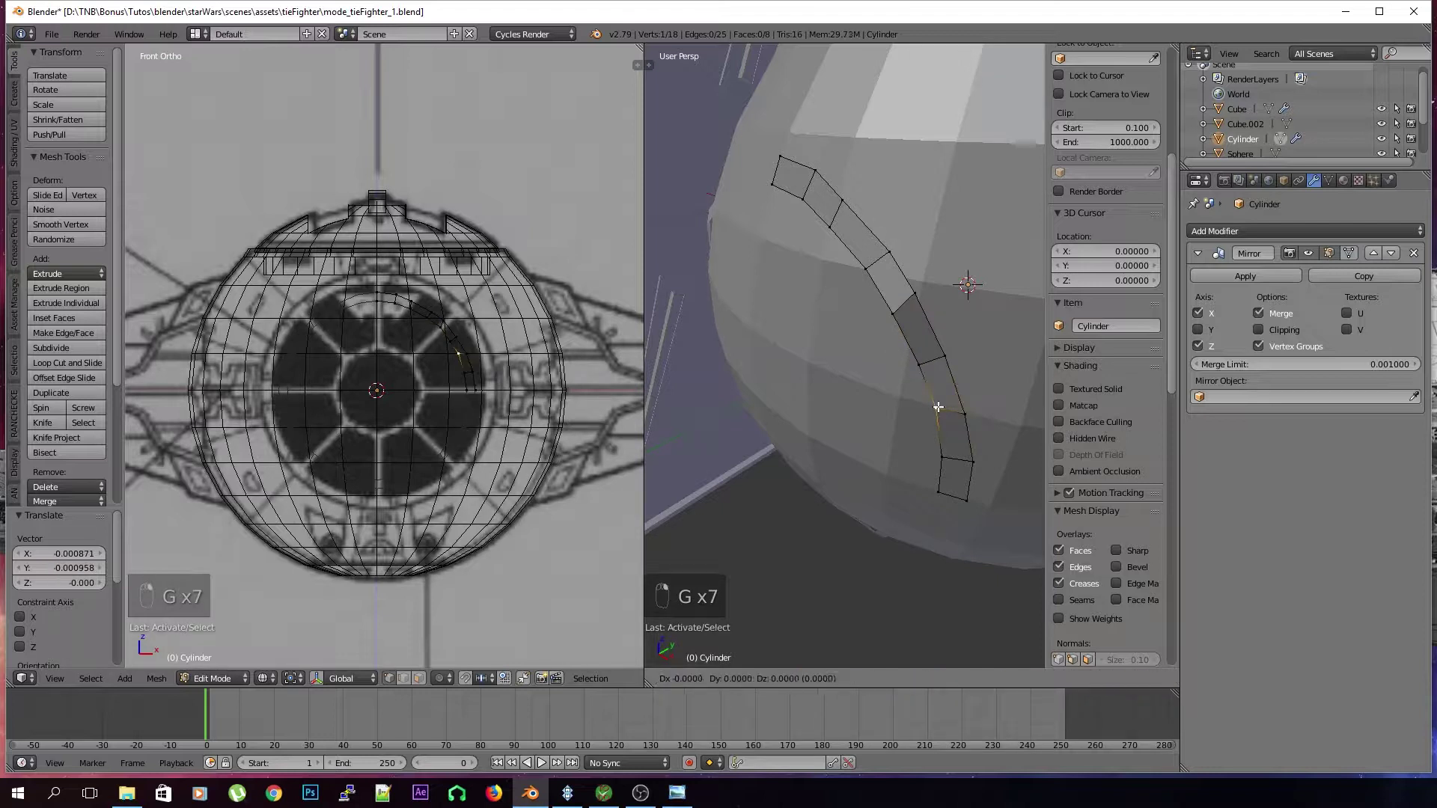
{"action": "left_click", "coordinate": [936, 407]}
Select both vertices of the band's protruding middle cross edge and move them to follow the hull's curvature, then deselect everything
{"action": "middle_click_drag", "start_coordinate": [936, 407], "coordinate": [670, 317]}
{"action": "middle_click_drag", "start_coordinate": [860, 311], "coordinate": [920, 279]}
{"action": "right_click", "coordinate": [920, 278], "text": "shift"}
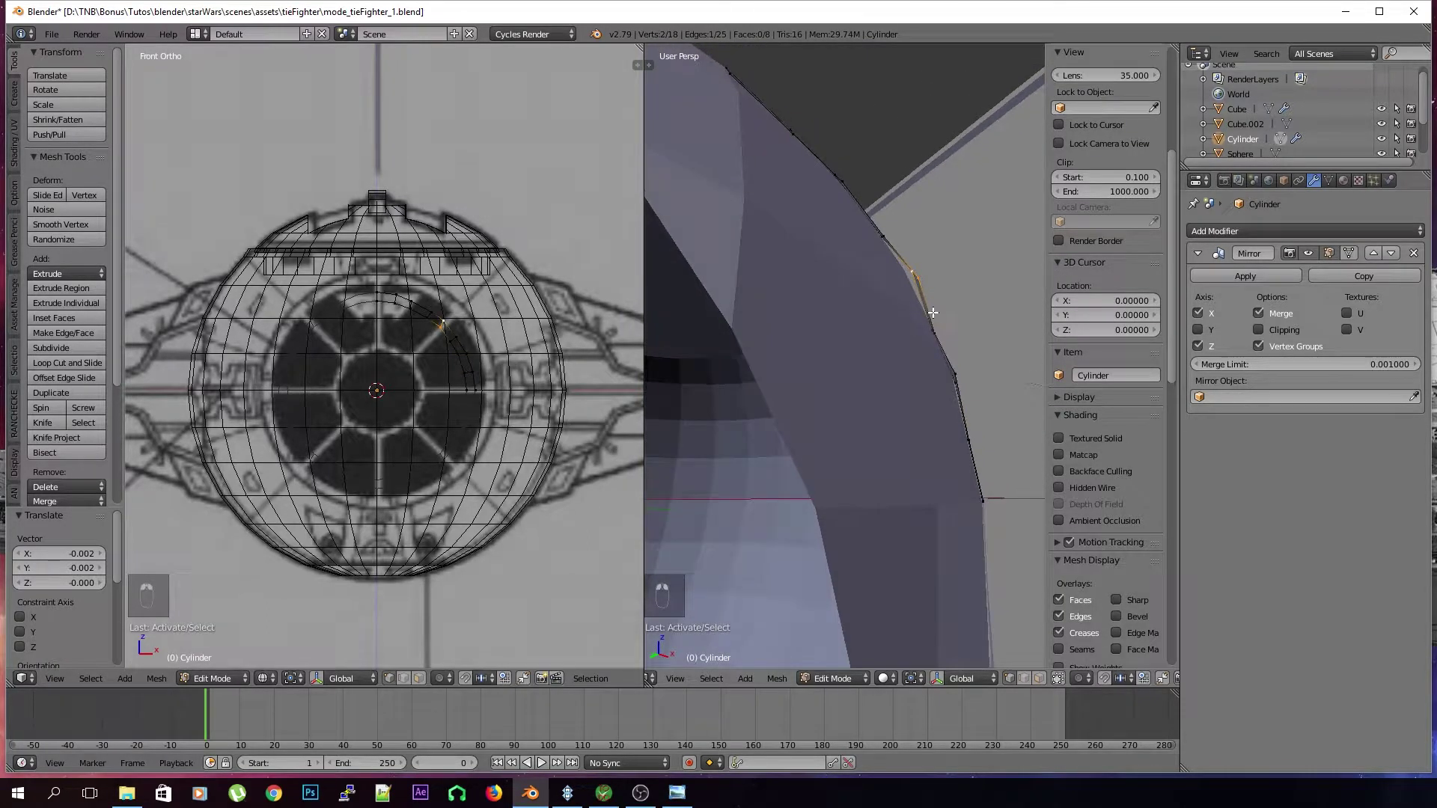
{"action": "key", "text": "g"}
{"action": "left_click", "coordinate": [926, 314]}
{"action": "middle_click_drag", "start_coordinate": [926, 314], "coordinate": [866, 285]}
{"action": "scroll", "coordinate": [867, 288], "scroll_direction": "down", "scroll_amount": 2}
{"action": "key", "text": "a"}
{"action": "scroll", "coordinate": [853, 307], "scroll_direction": "down", "scroll_amount": 5}
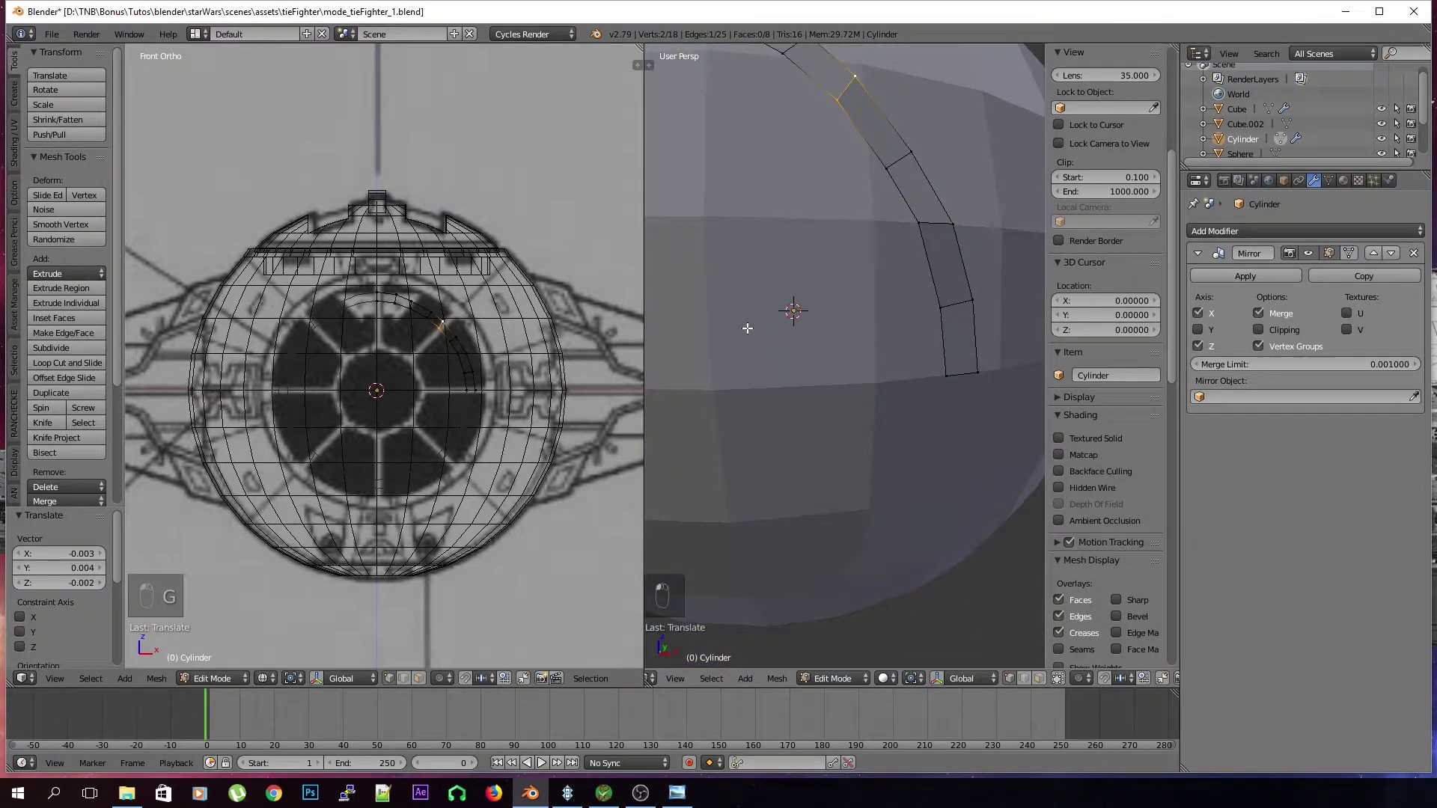
Move individual outer-edge vertices around the middle of the band to make its segments more regular
{"action": "scroll", "coordinate": [846, 322], "scroll_direction": "up", "scroll_amount": 1}
{"action": "scroll", "coordinate": [920, 327], "scroll_direction": "up", "scroll_amount": 1}
{"action": "right_click", "coordinate": [924, 329]}
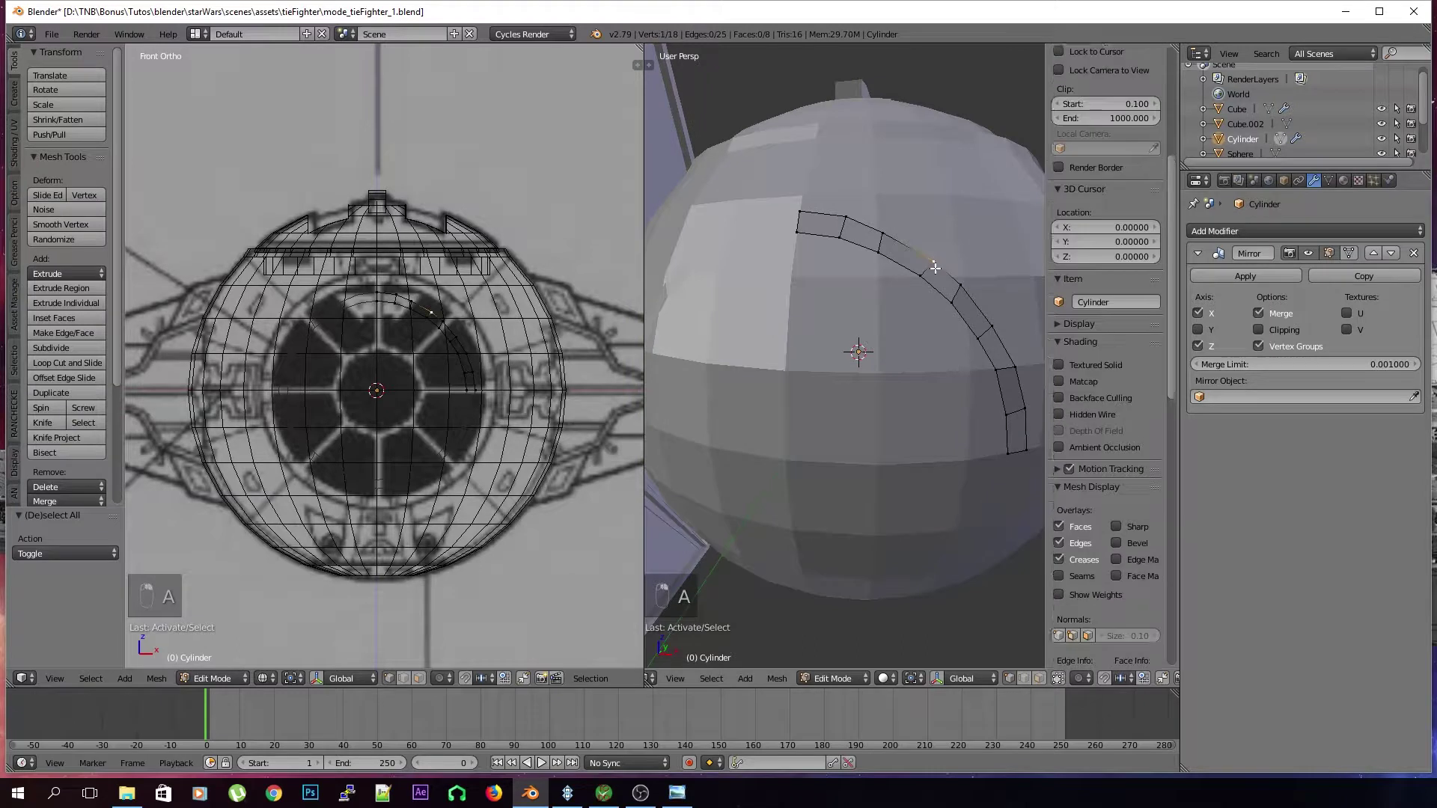
{"action": "key", "text": "g"}
{"action": "left_click", "coordinate": [959, 313]}
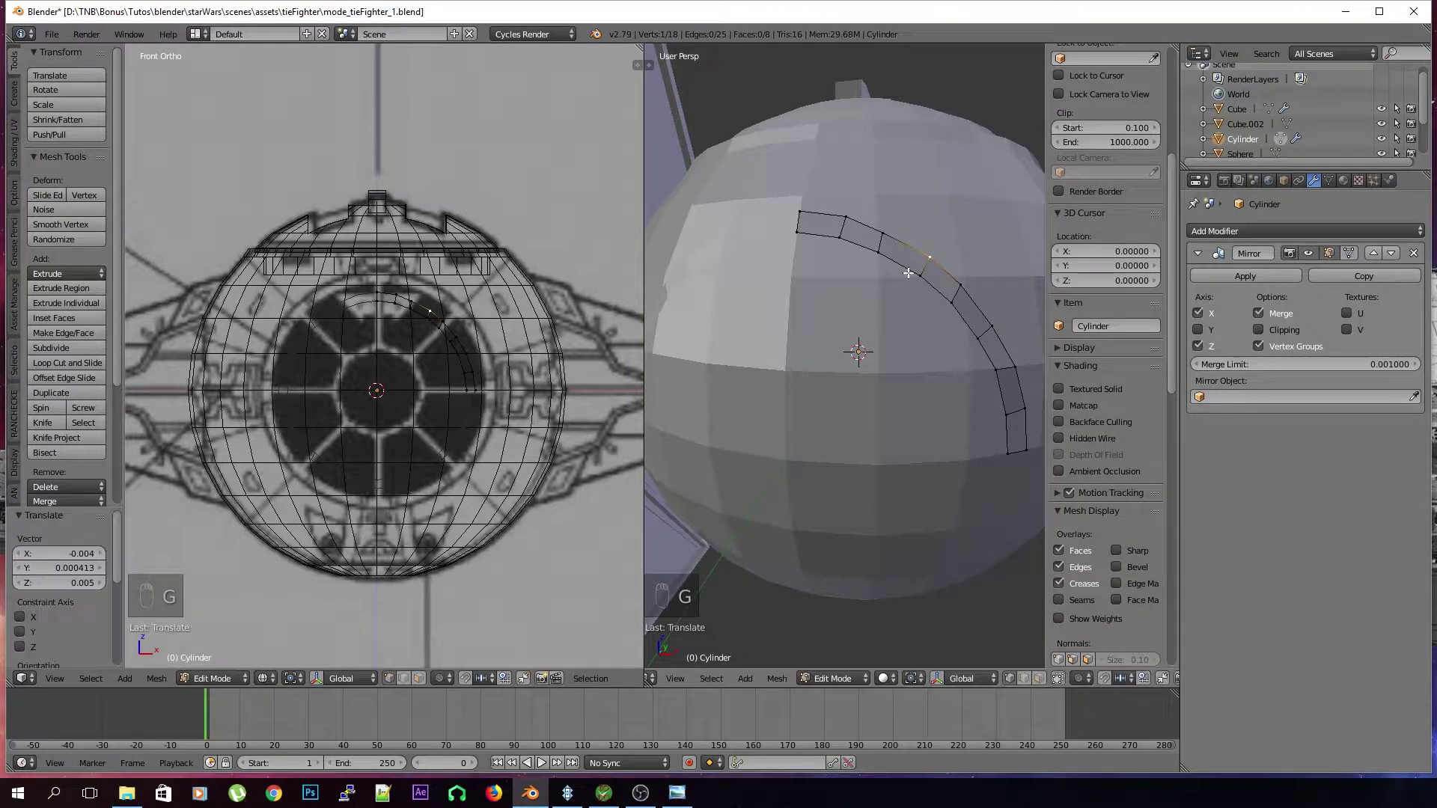
{"action": "key", "text": "g"}
{"action": "key", "text": "g"}
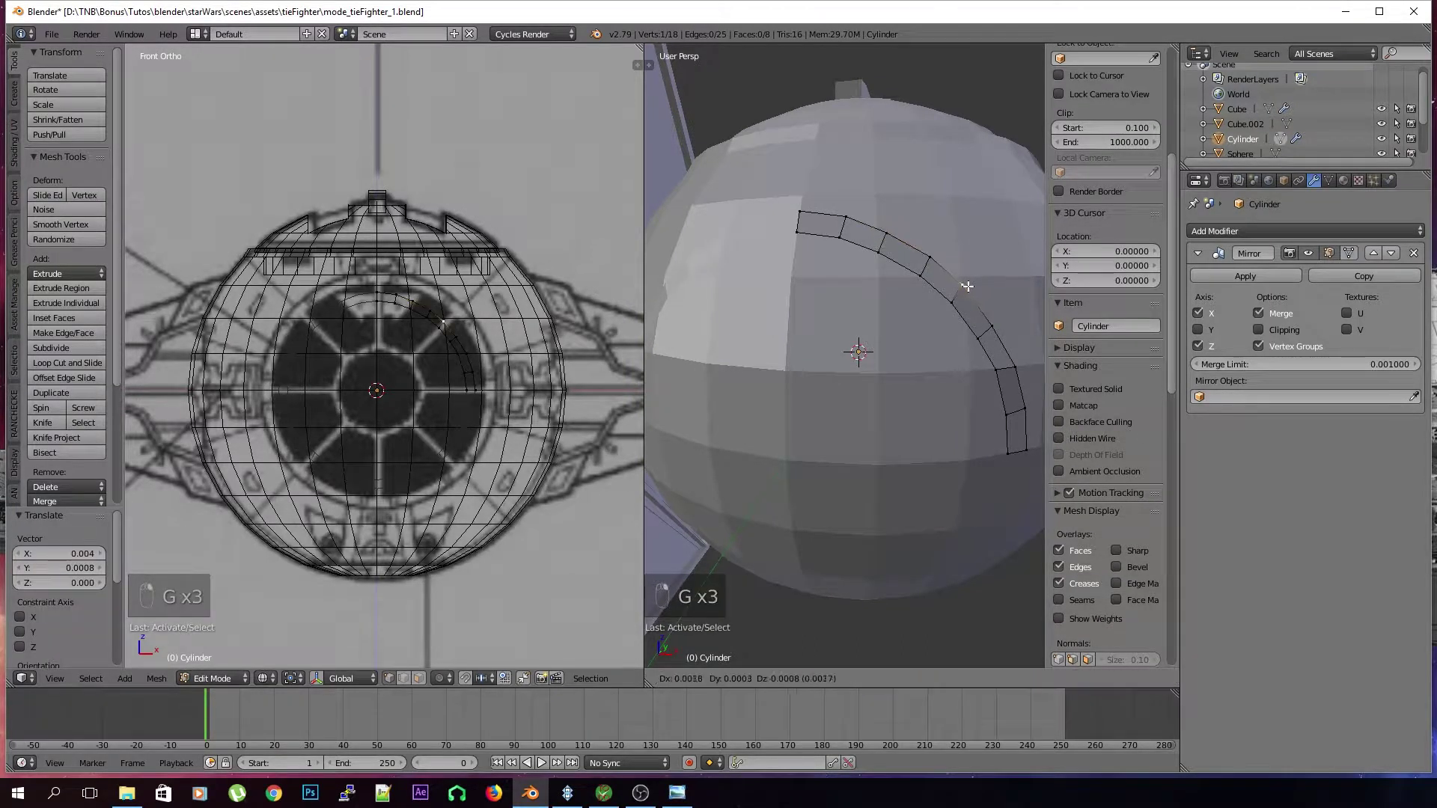
{"action": "left_click", "coordinate": [968, 287]}
{"action": "key", "text": "a"}
{"action": "scroll", "coordinate": [1106, 375], "scroll_direction": "down", "scroll_amount": 3}
{"action": "middle_click_drag", "start_coordinate": [972, 359], "coordinate": [935, 442]}
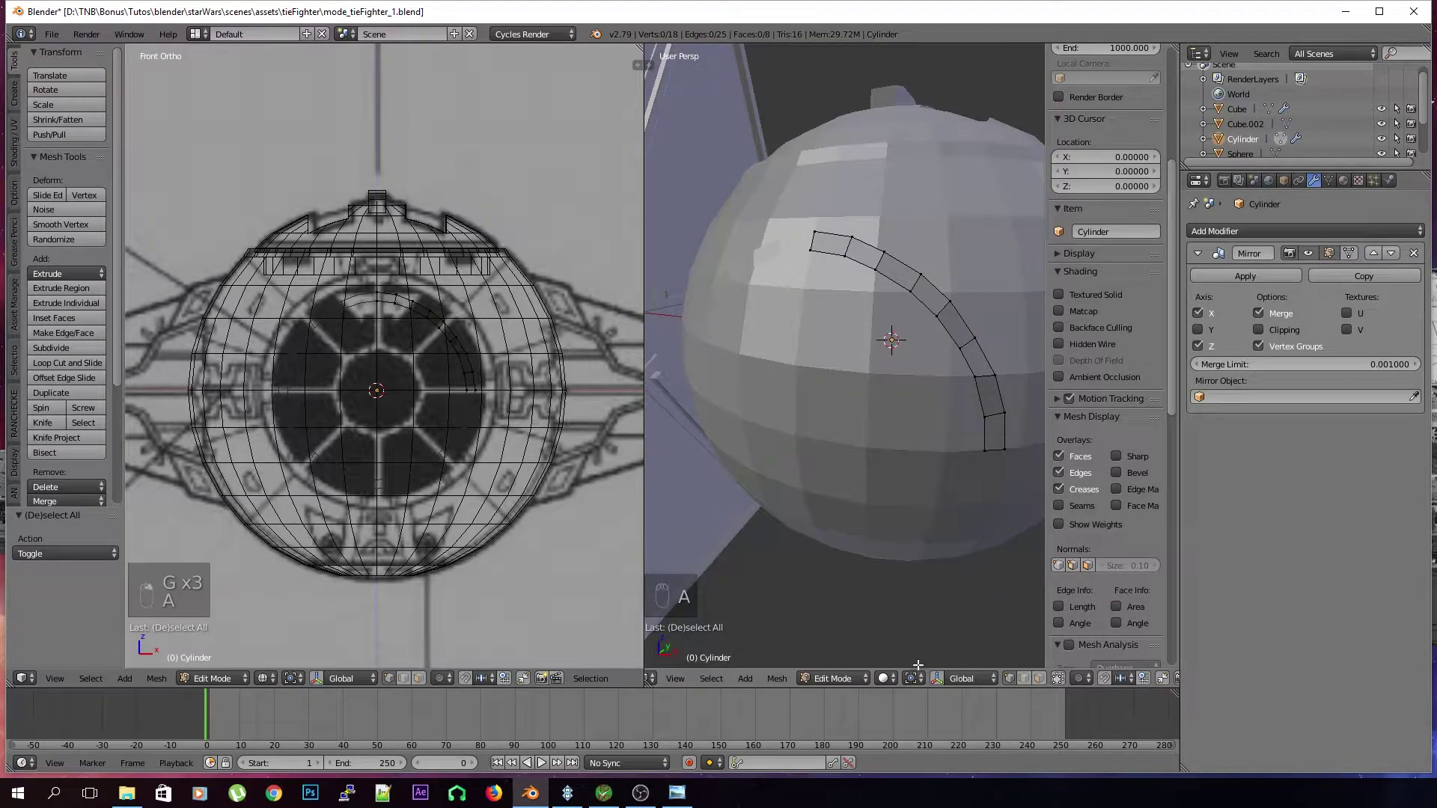
Extrude all faces of the band outward along their normals by about 0.018 and return to Object Mode
{"action": "key", "text": "a"}
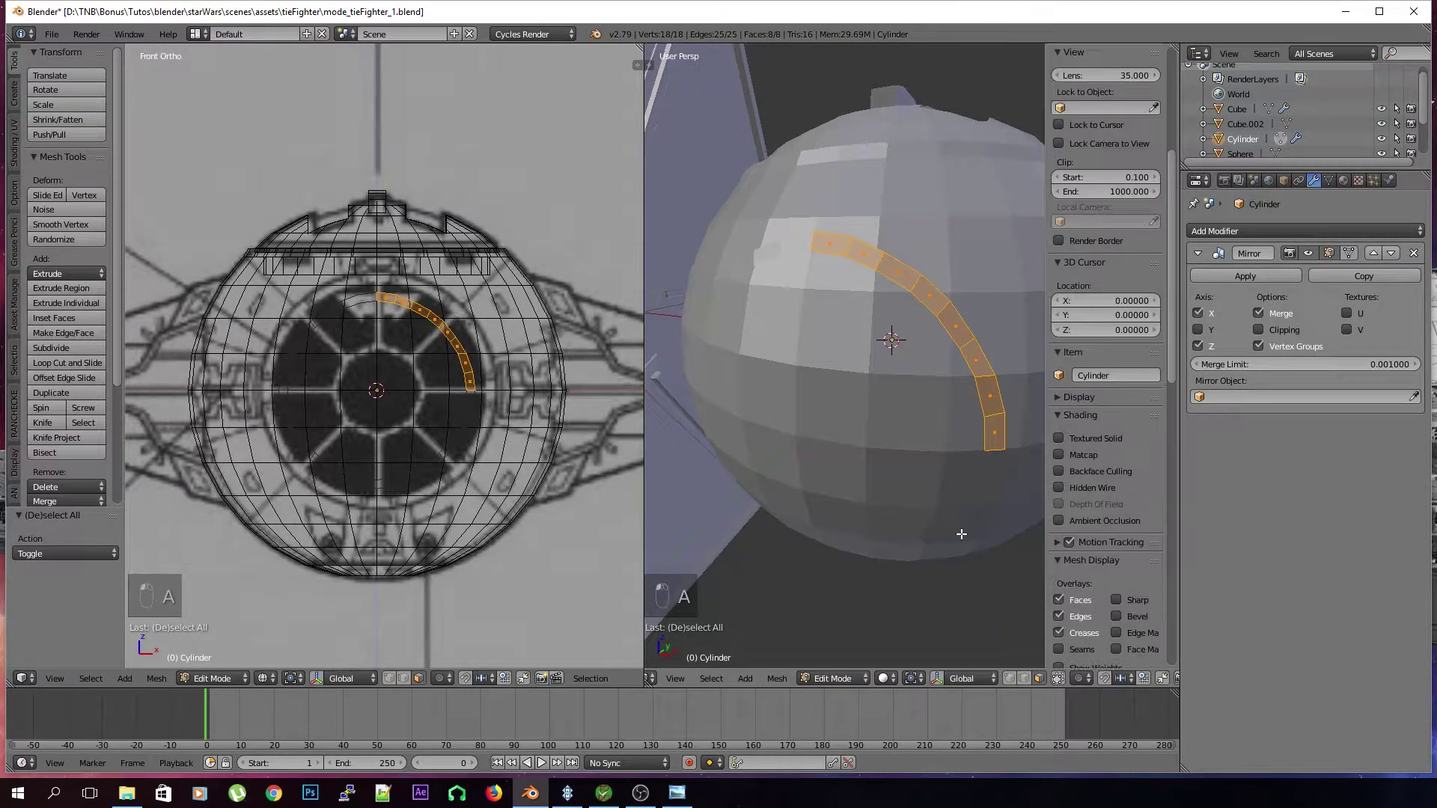
{"action": "key", "text": "alt+e"}
{"action": "left_click", "coordinate": [961, 532]}
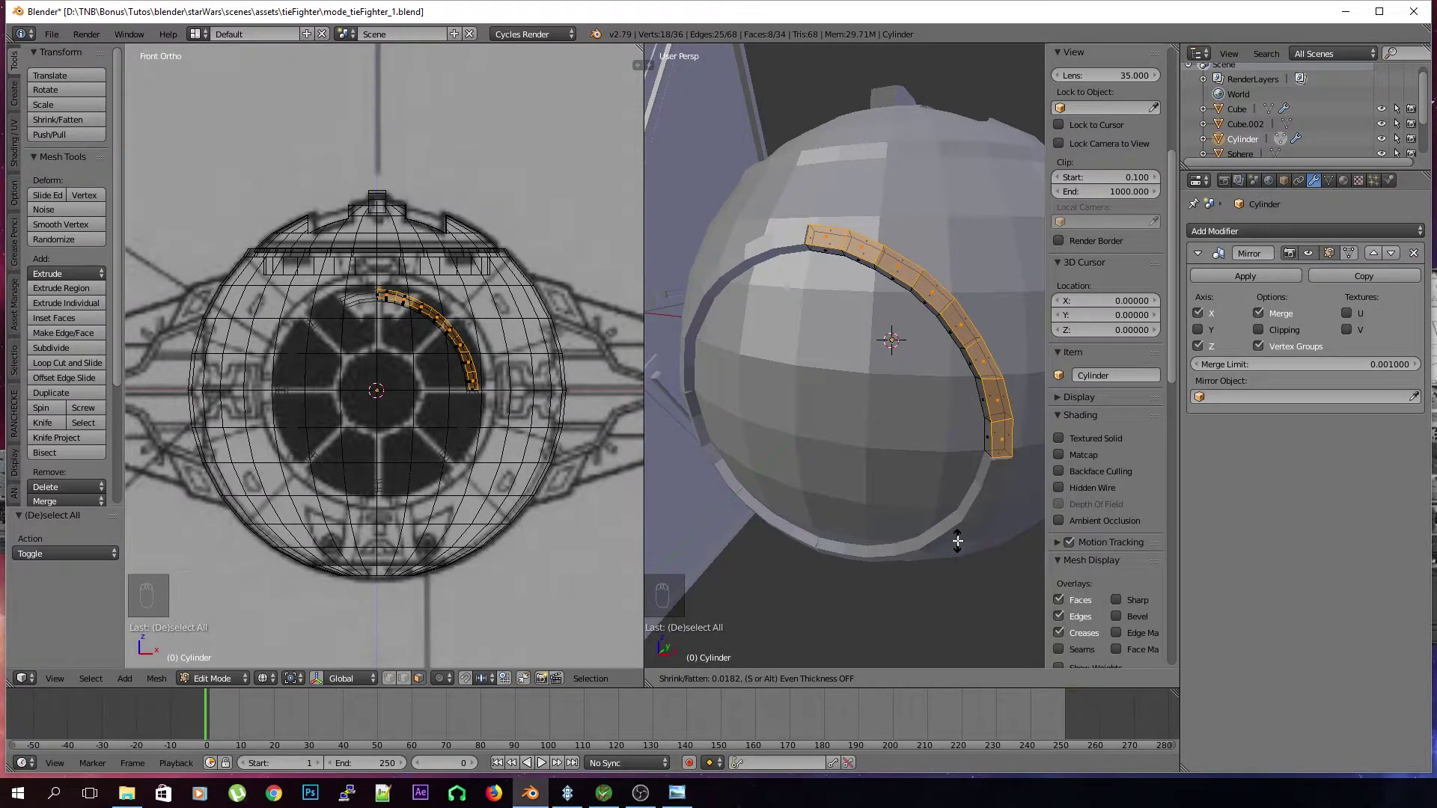
{"action": "left_click", "coordinate": [957, 541]}
{"action": "middle_click_drag", "start_coordinate": [947, 597], "coordinate": [749, 486]}
{"action": "key", "text": "a"}
{"action": "key", "text": "Tab"}
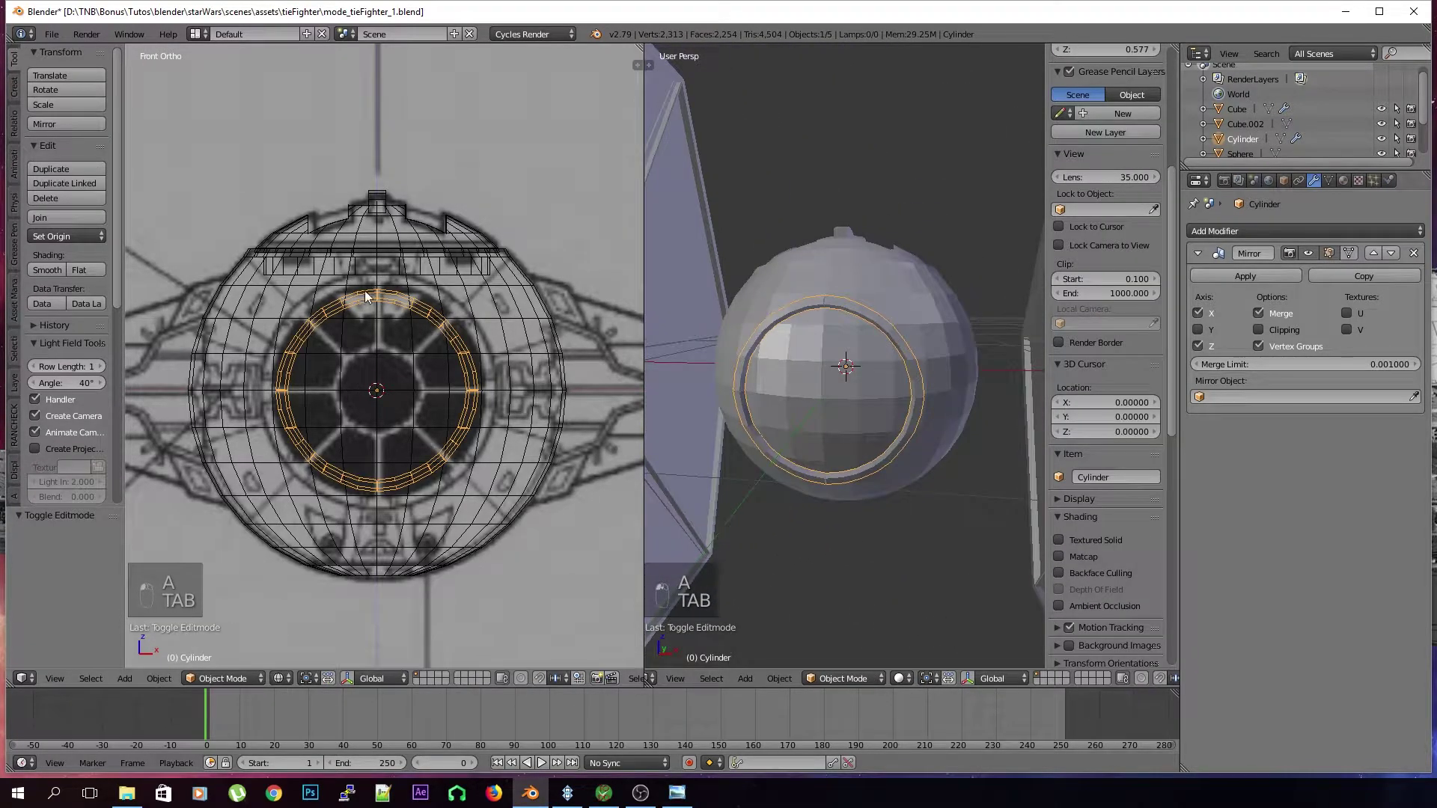
Examine the thickened, mirrored frame ring around the hull in both Object Mode and Edit Mode
{"action": "middle_click_drag", "start_coordinate": [861, 389], "coordinate": [927, 408]}
{"action": "key", "text": "Tab"}
{"action": "scroll", "coordinate": [839, 355], "scroll_direction": "up", "scroll_amount": 4}
{"action": "scroll", "coordinate": [840, 403], "scroll_direction": "up", "scroll_amount": 2}
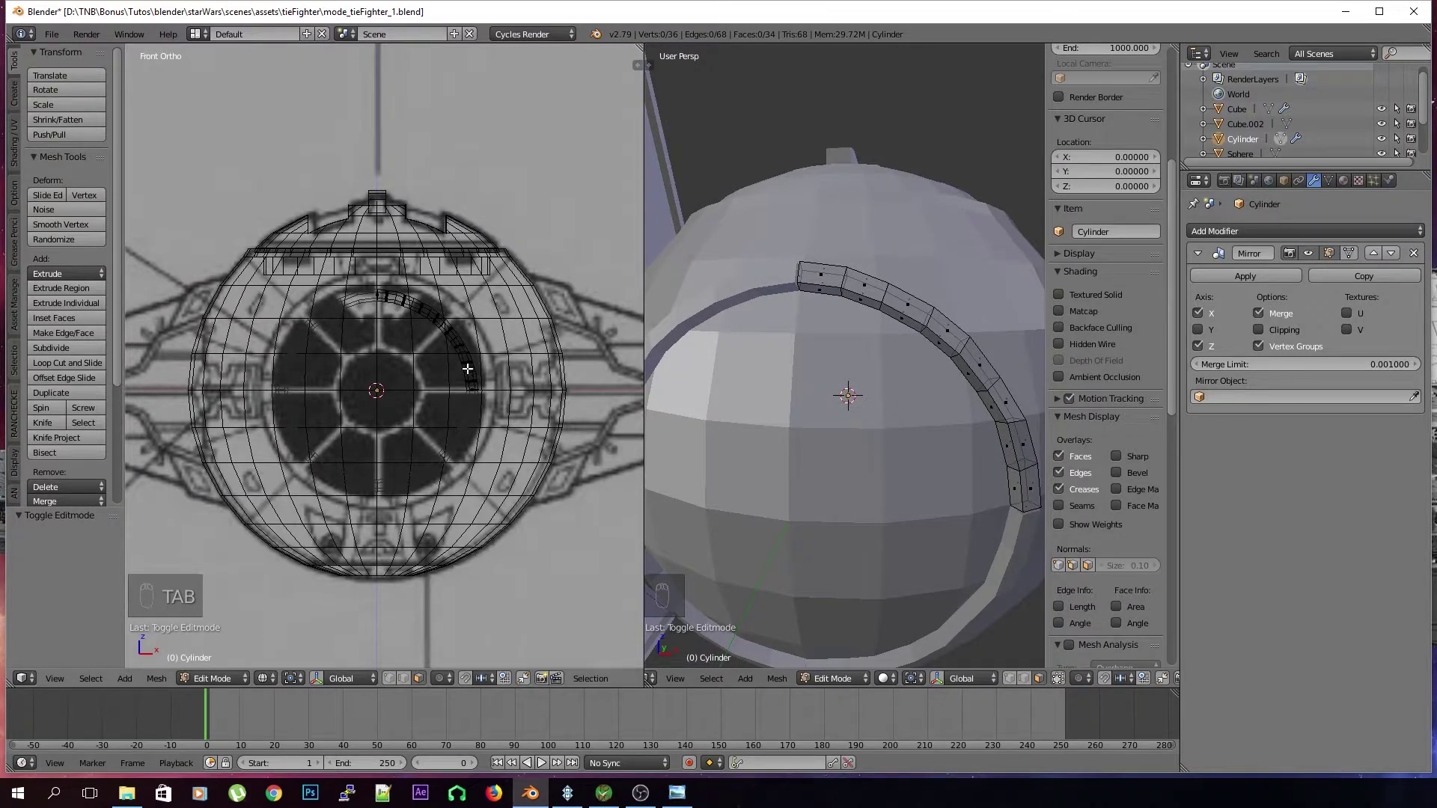
{"action": "key", "text": "Tab"}
{"action": "middle_click_drag", "start_coordinate": [888, 447], "coordinate": [919, 381]}
{"action": "key", "text": "Tab"}
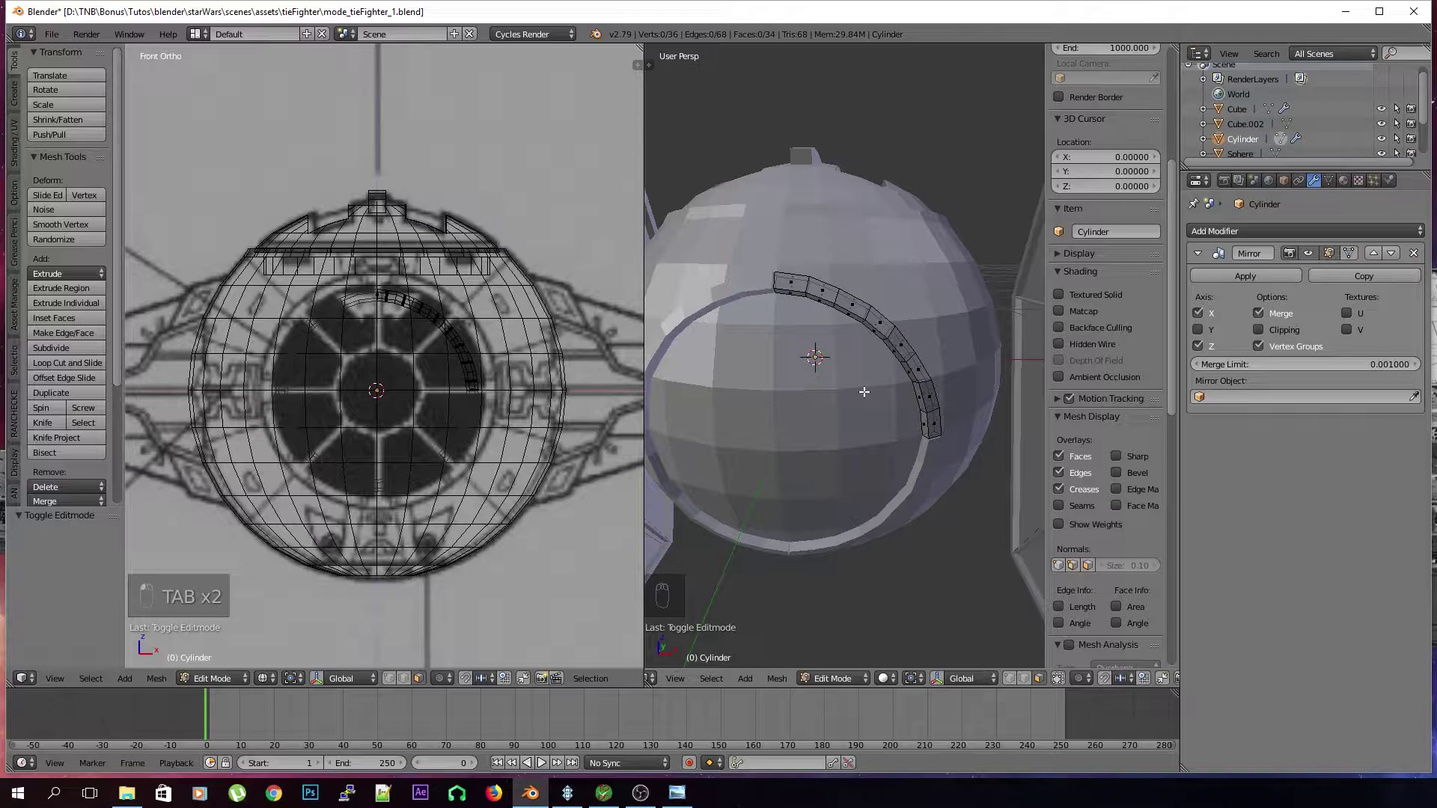
Enable clipping on the Mirror modifier and delete the two end cap faces of the band at the mirror seams
{"action": "scroll", "coordinate": [907, 446], "scroll_direction": "up", "scroll_amount": 8}
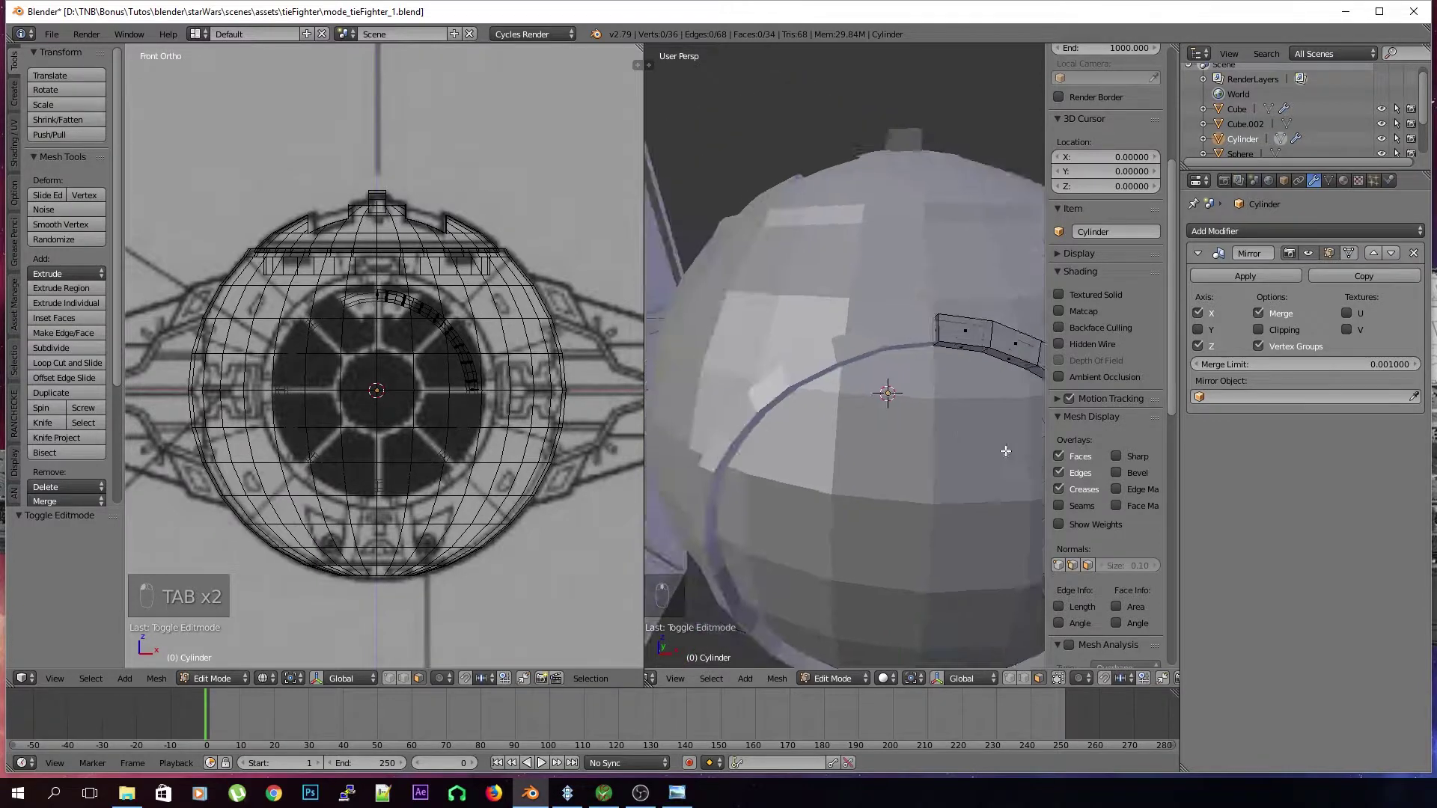
{"action": "middle_click_drag", "start_coordinate": [893, 446], "coordinate": [927, 454]}
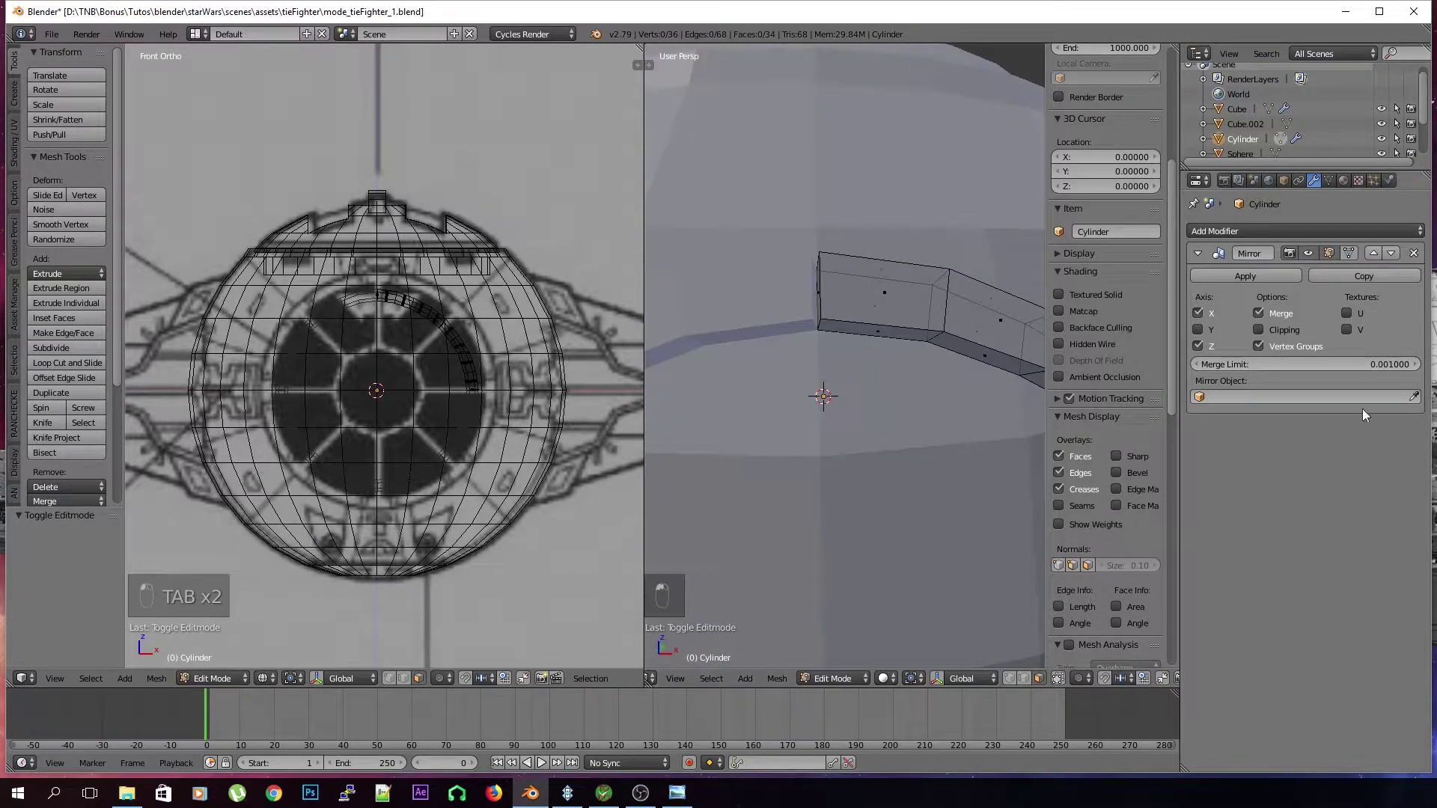
{"action": "left_click", "coordinate": [1258, 329]}
{"action": "scroll", "coordinate": [933, 317], "scroll_direction": "up", "scroll_amount": 2}
{"action": "scroll", "coordinate": [847, 305], "scroll_direction": "down", "scroll_amount": 1}
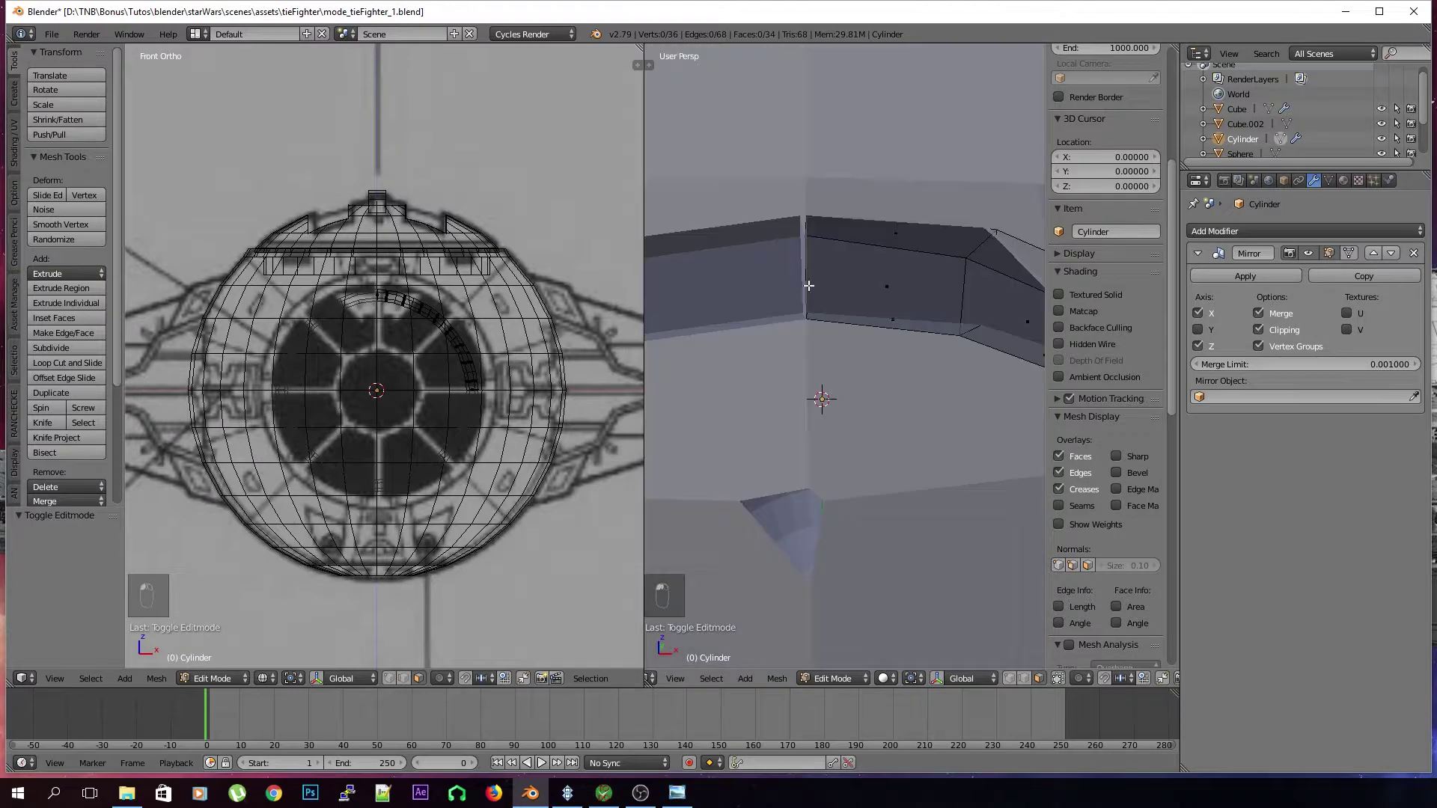
{"action": "right_click", "coordinate": [808, 289]}
{"action": "scroll", "coordinate": [833, 301], "scroll_direction": "down", "scroll_amount": 4}
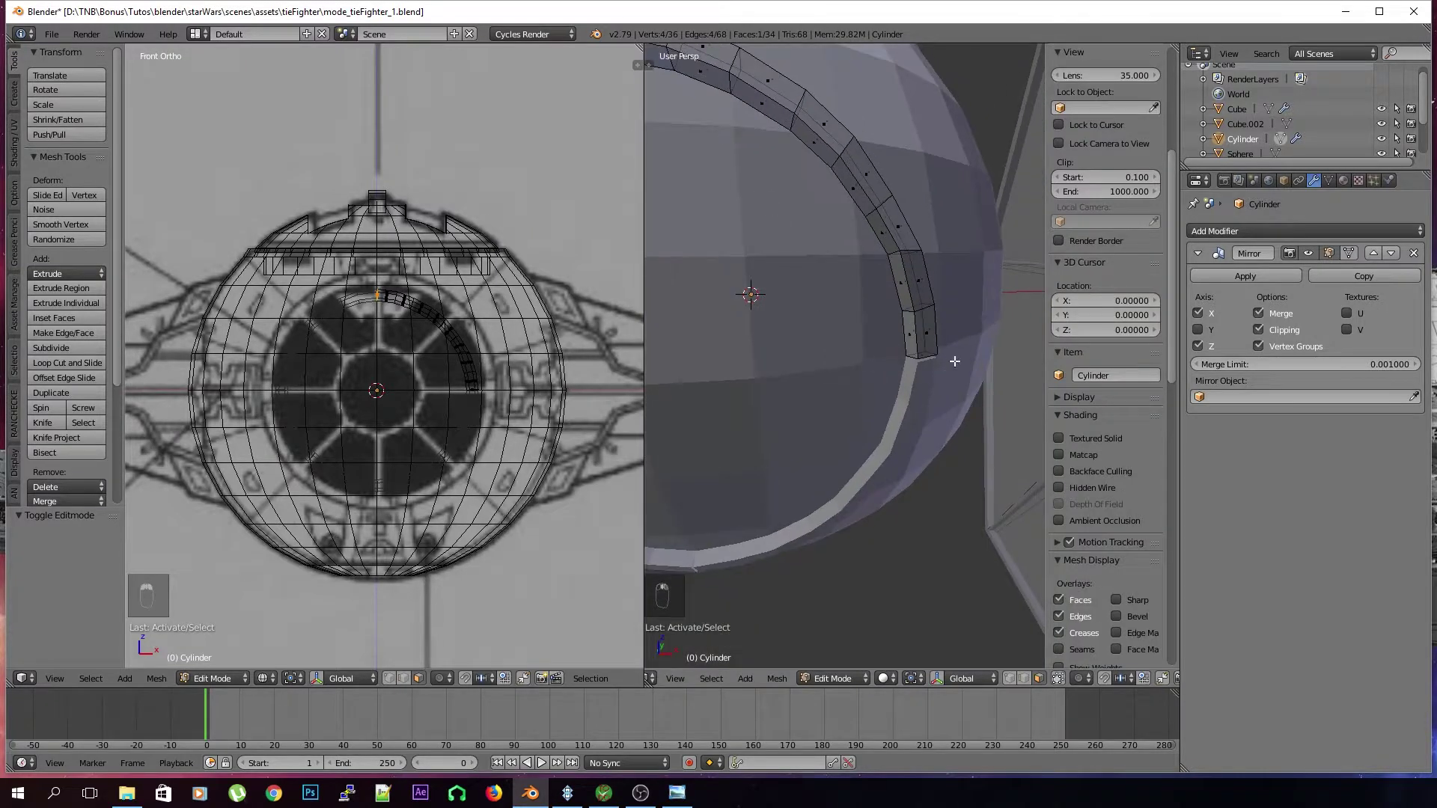
{"action": "key", "text": "x"}
{"action": "left_click", "coordinate": [928, 359]}
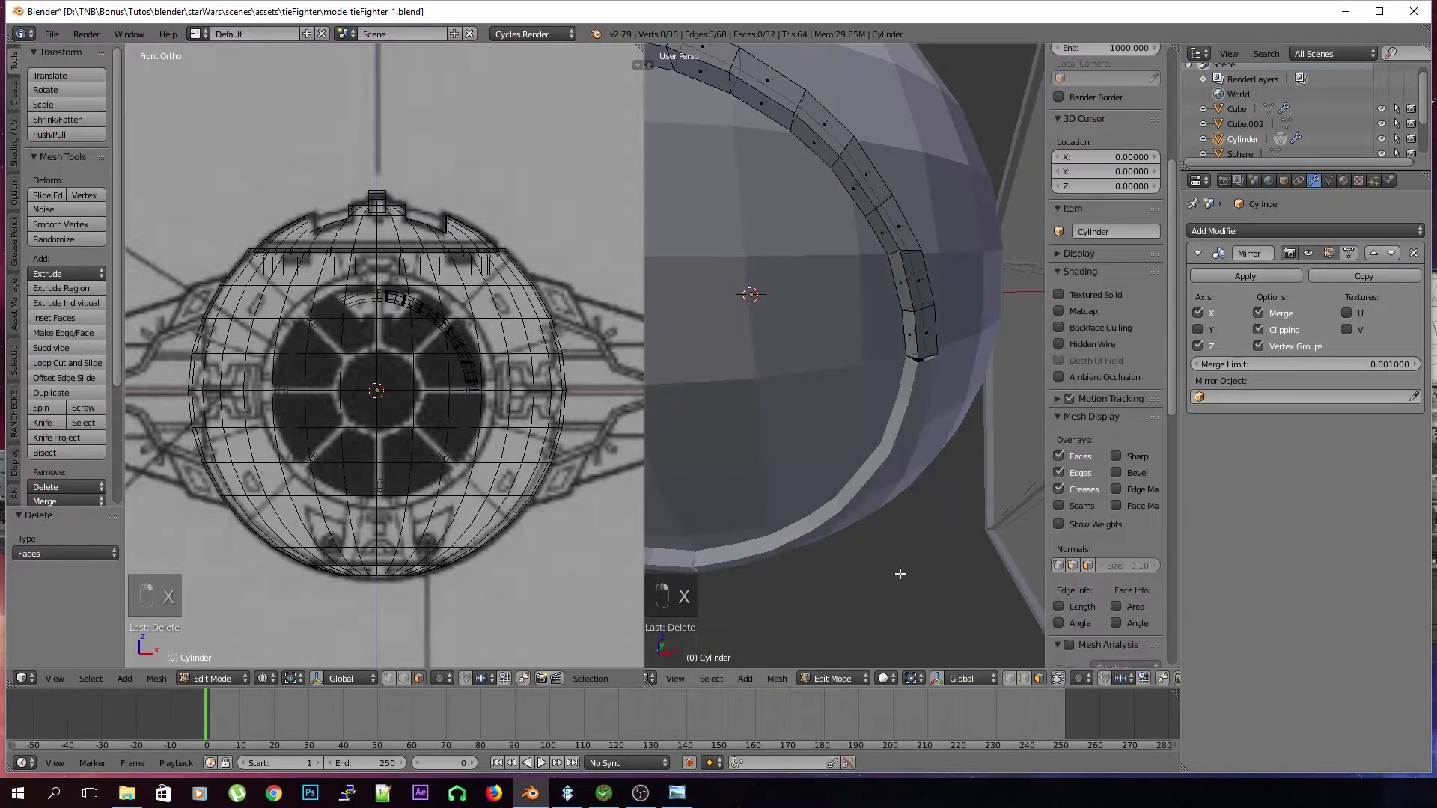
Try moving the open end edge loops of the band to test the clipping at the mirror seams
{"action": "right_click", "coordinate": [936, 386], "text": "alt"}
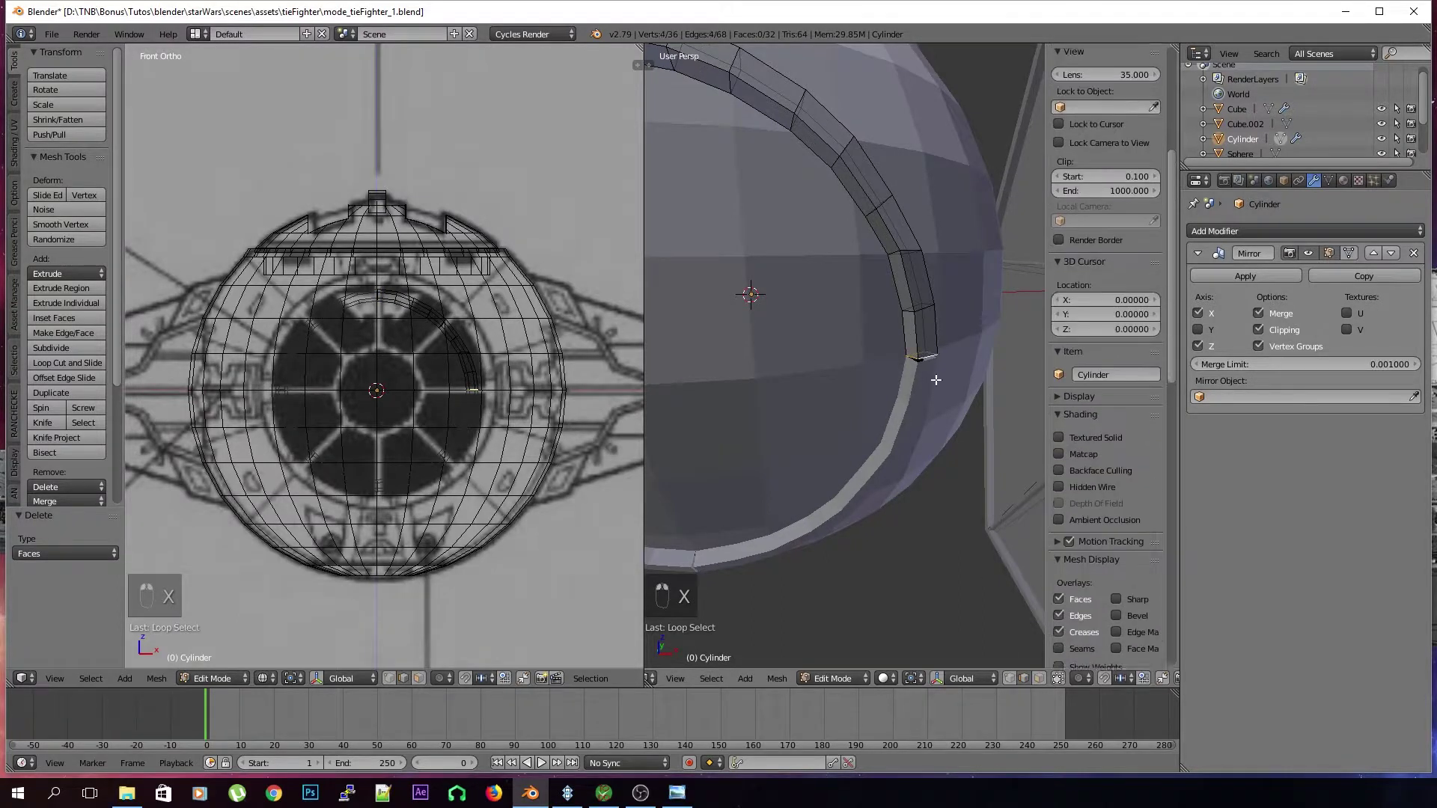
{"action": "key", "text": "g"}
{"action": "key", "text": "a"}
{"action": "middle_click_drag", "start_coordinate": [798, 356], "coordinate": [849, 336]}
{"action": "key", "text": "g"}
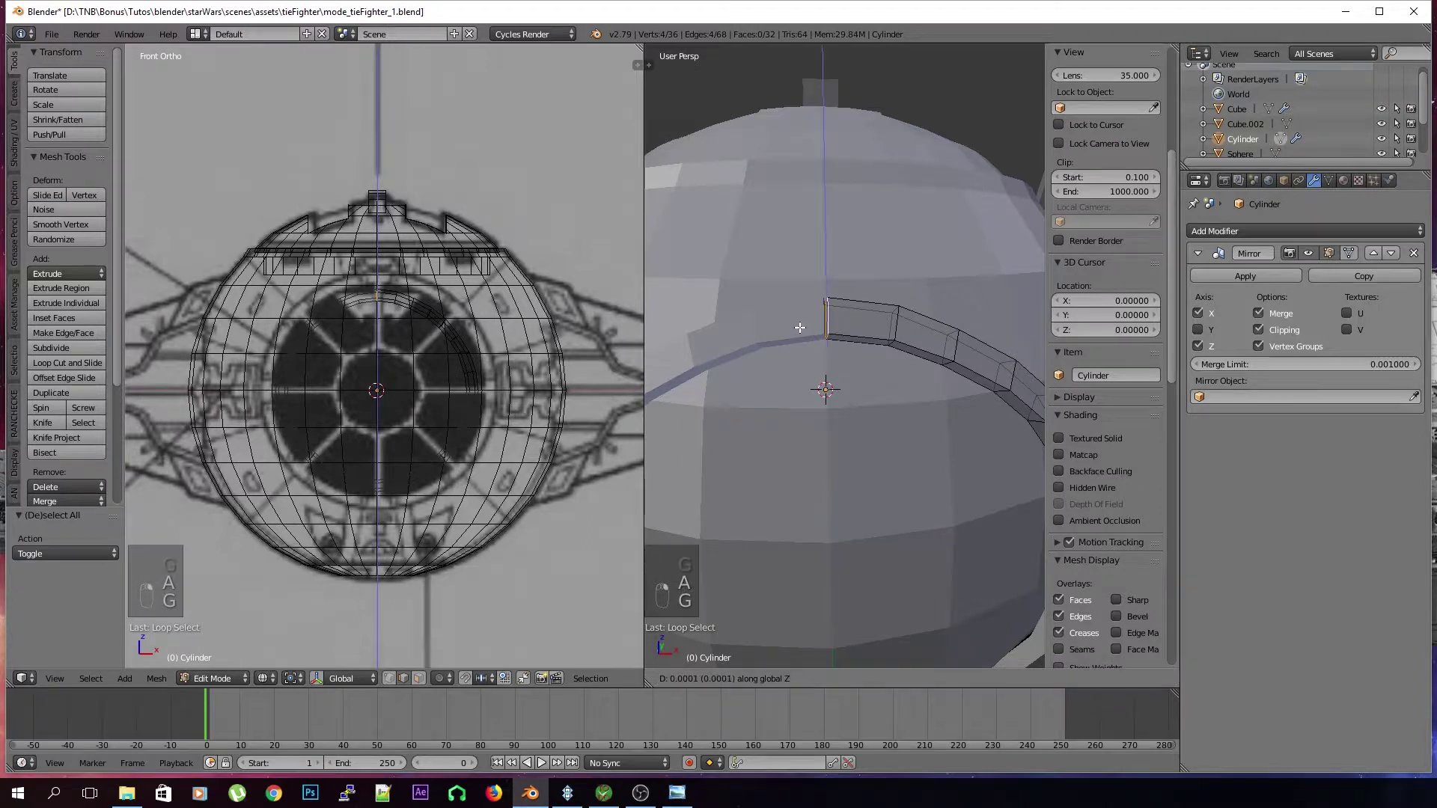
{"action": "key", "text": "x"}
{"action": "key", "text": "Escape"}
In right orthographic wireframe view, select the whole frame segment, try scaling it by about 1.206, and undo the scaling
{"action": "key", "text": "KP_3"}
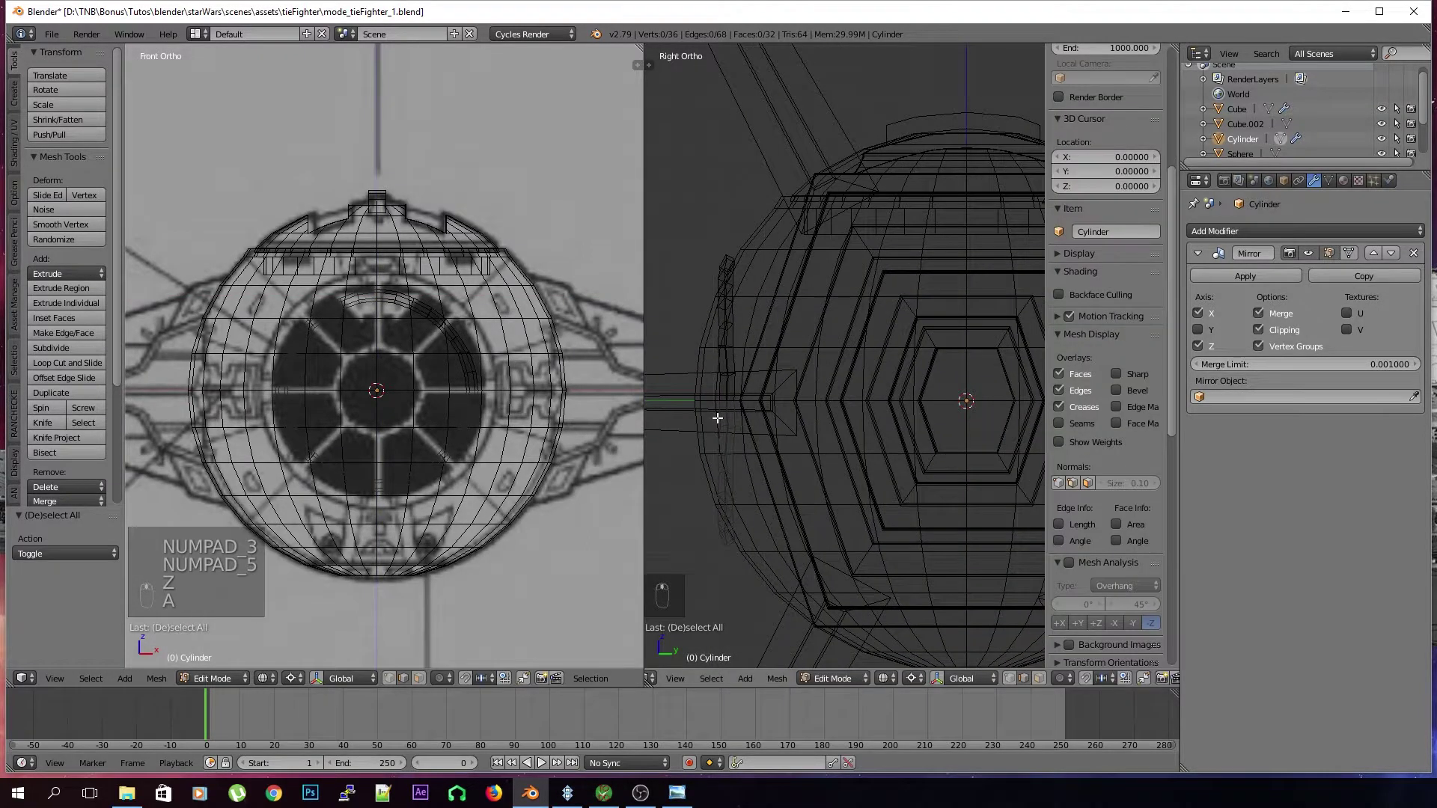
{"action": "key", "text": "a"}
{"action": "key", "text": "s"}
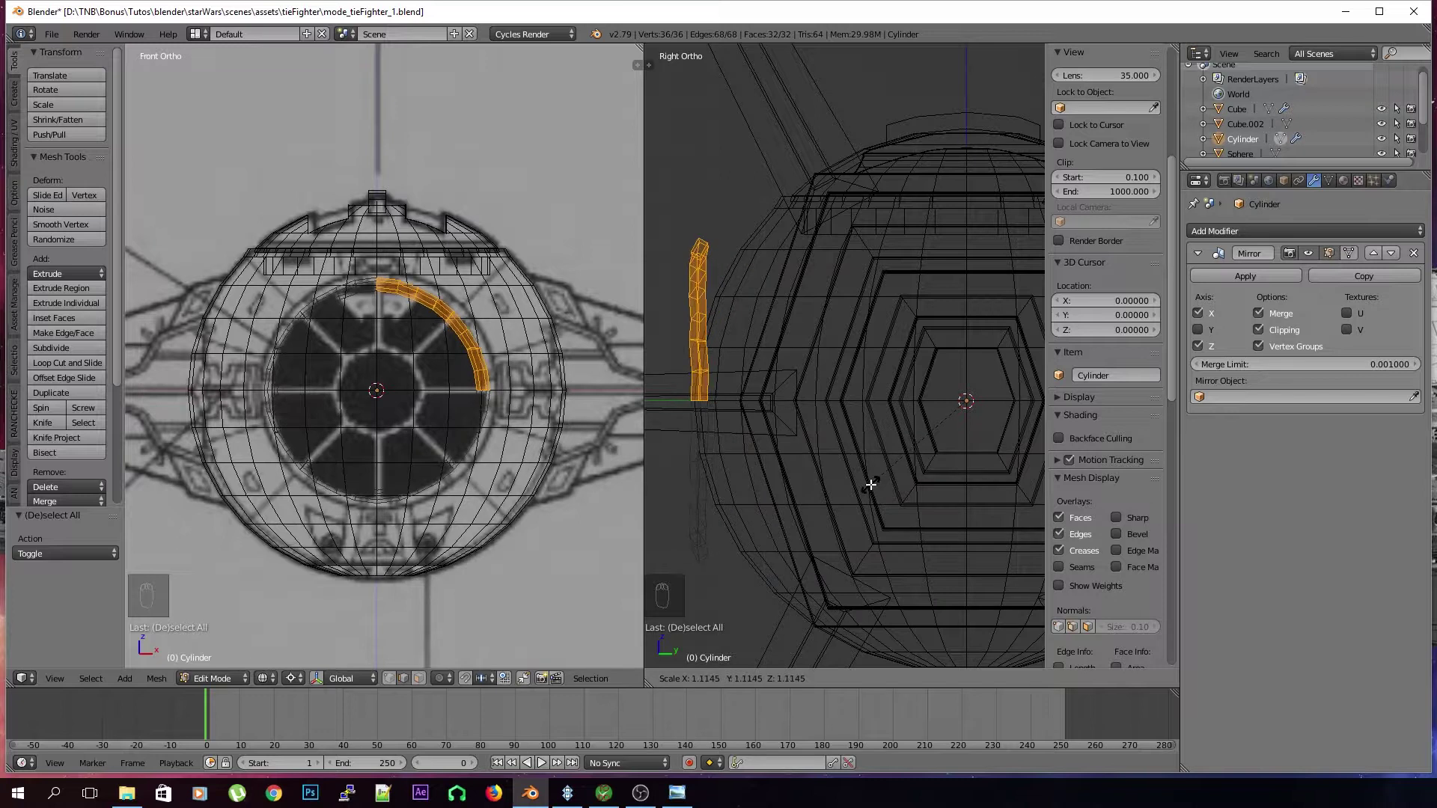
{"action": "left_click", "coordinate": [865, 492]}
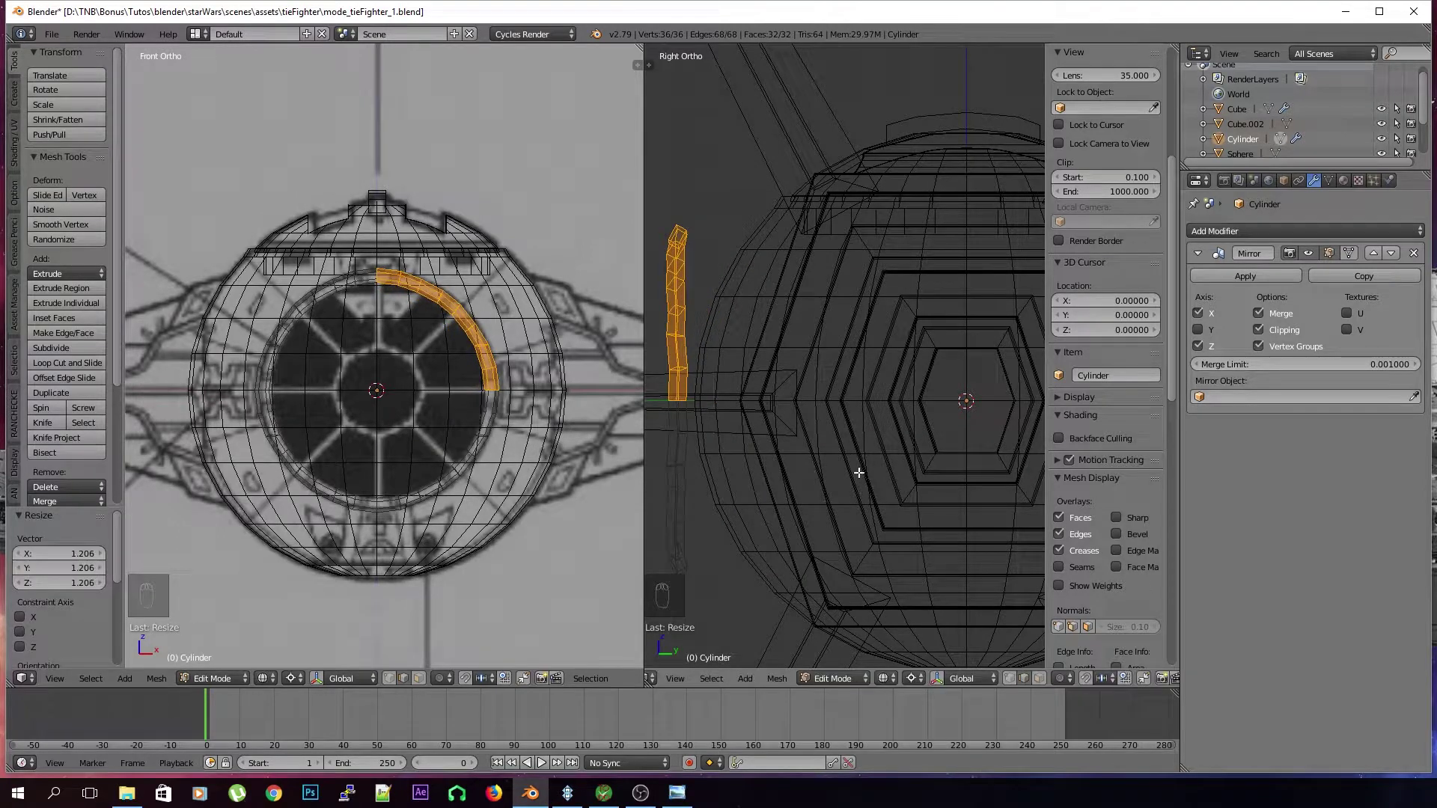
{"action": "key", "text": "g"}
{"action": "key", "text": "g"}
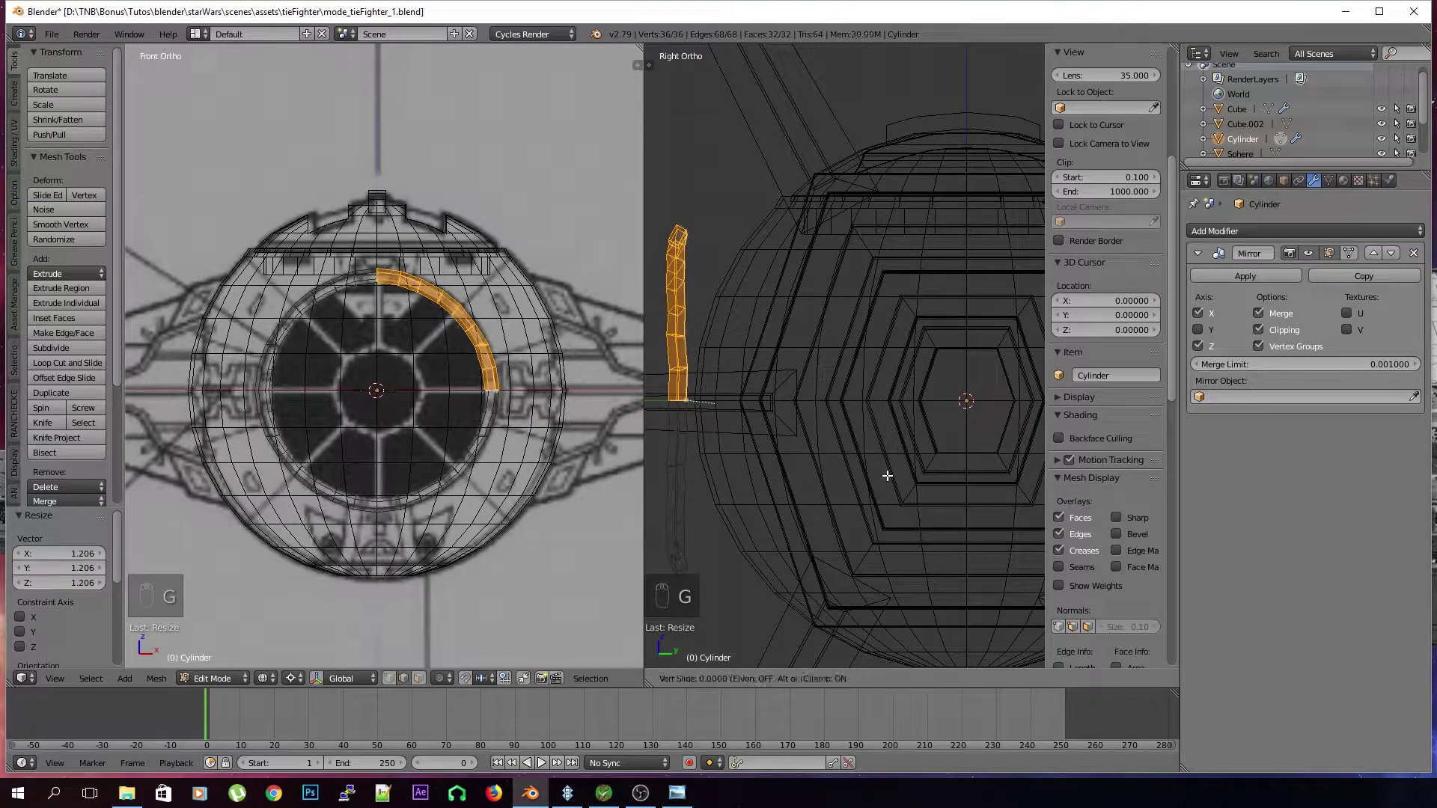
{"action": "right_click", "coordinate": [862, 451]}
{"action": "key", "text": "ctrl+z"}
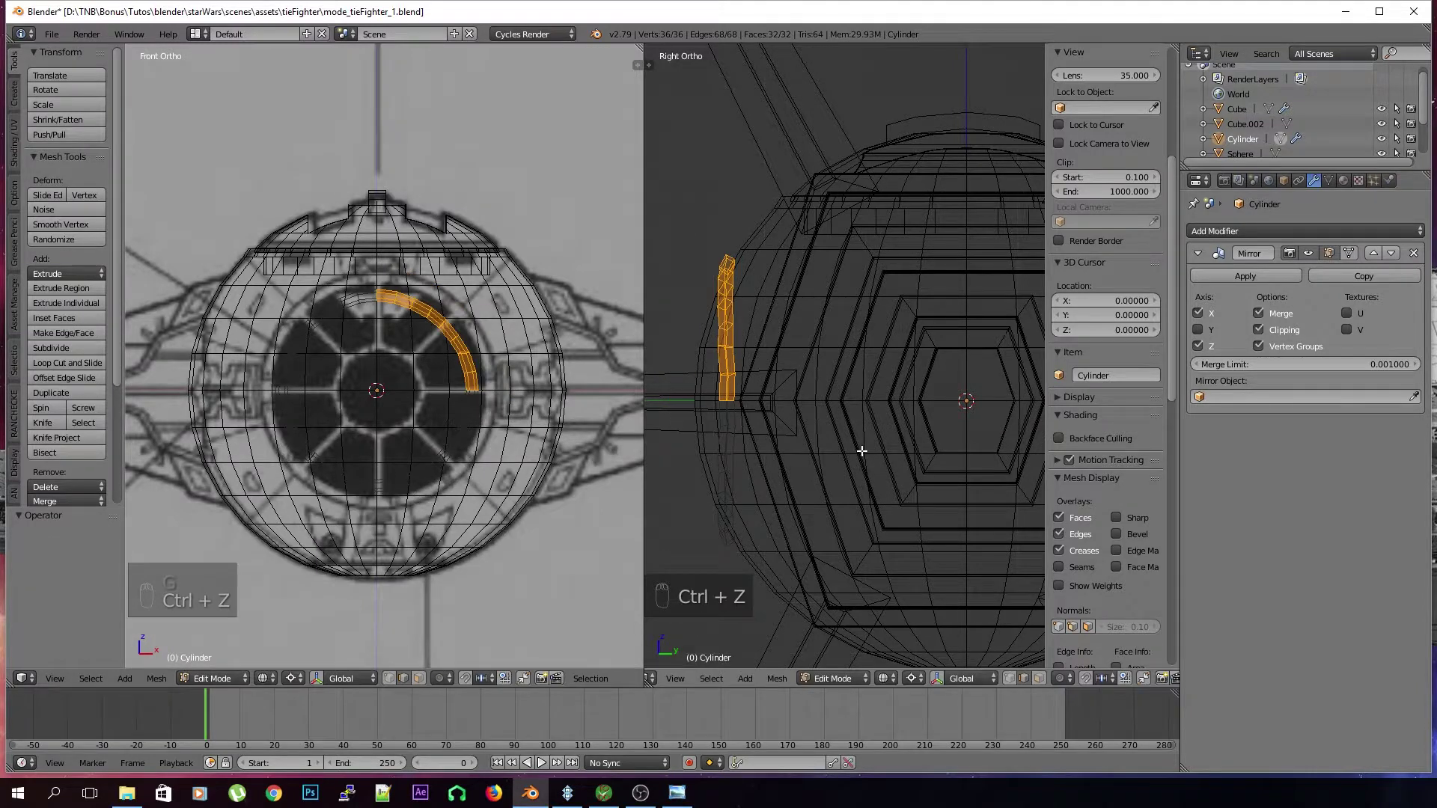
Scale the whole frame segment by about 1.236 and move it about 0.148 along the Y axis toward the hull
{"action": "key", "text": "s"}
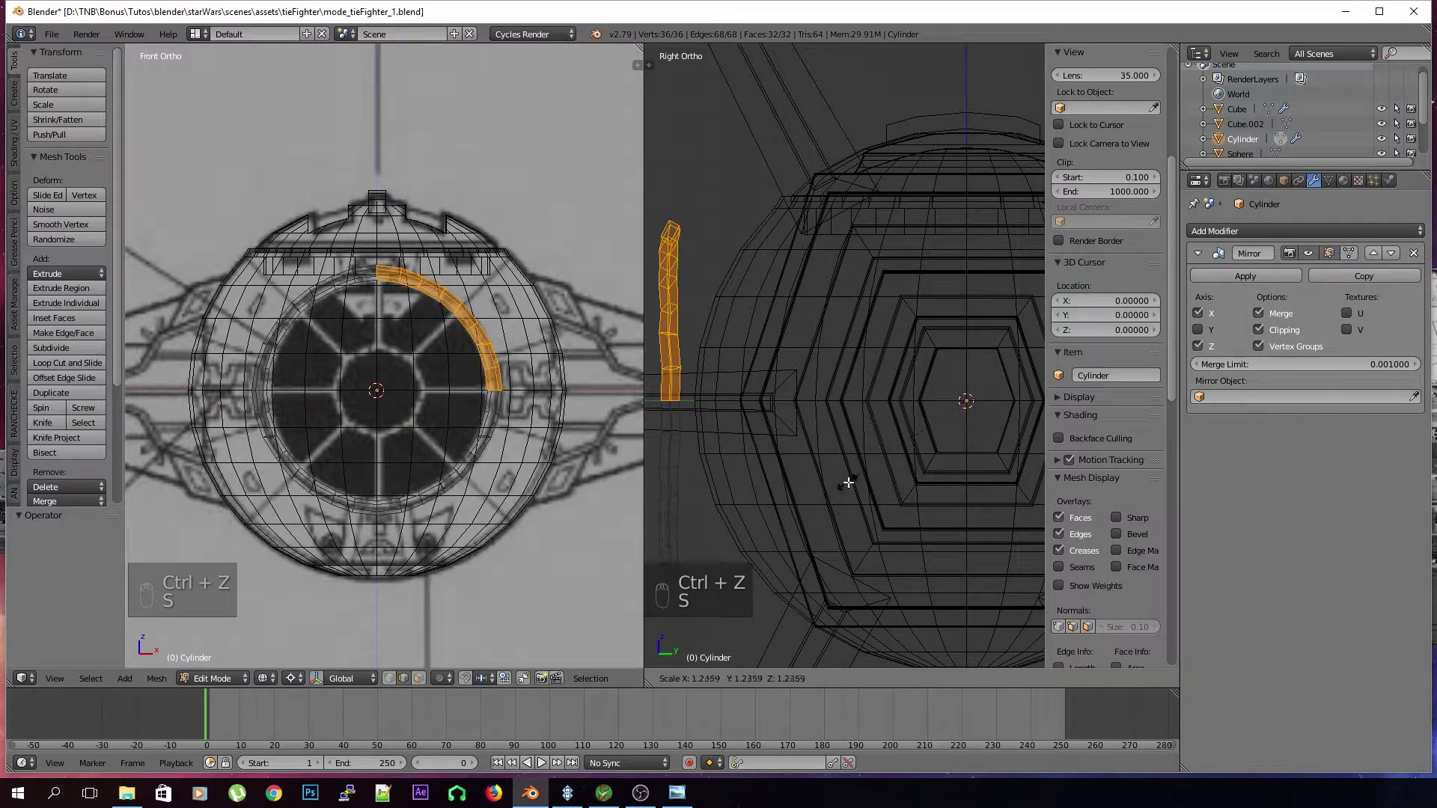
{"action": "left_click", "coordinate": [848, 482]}
{"action": "key", "text": "g"}
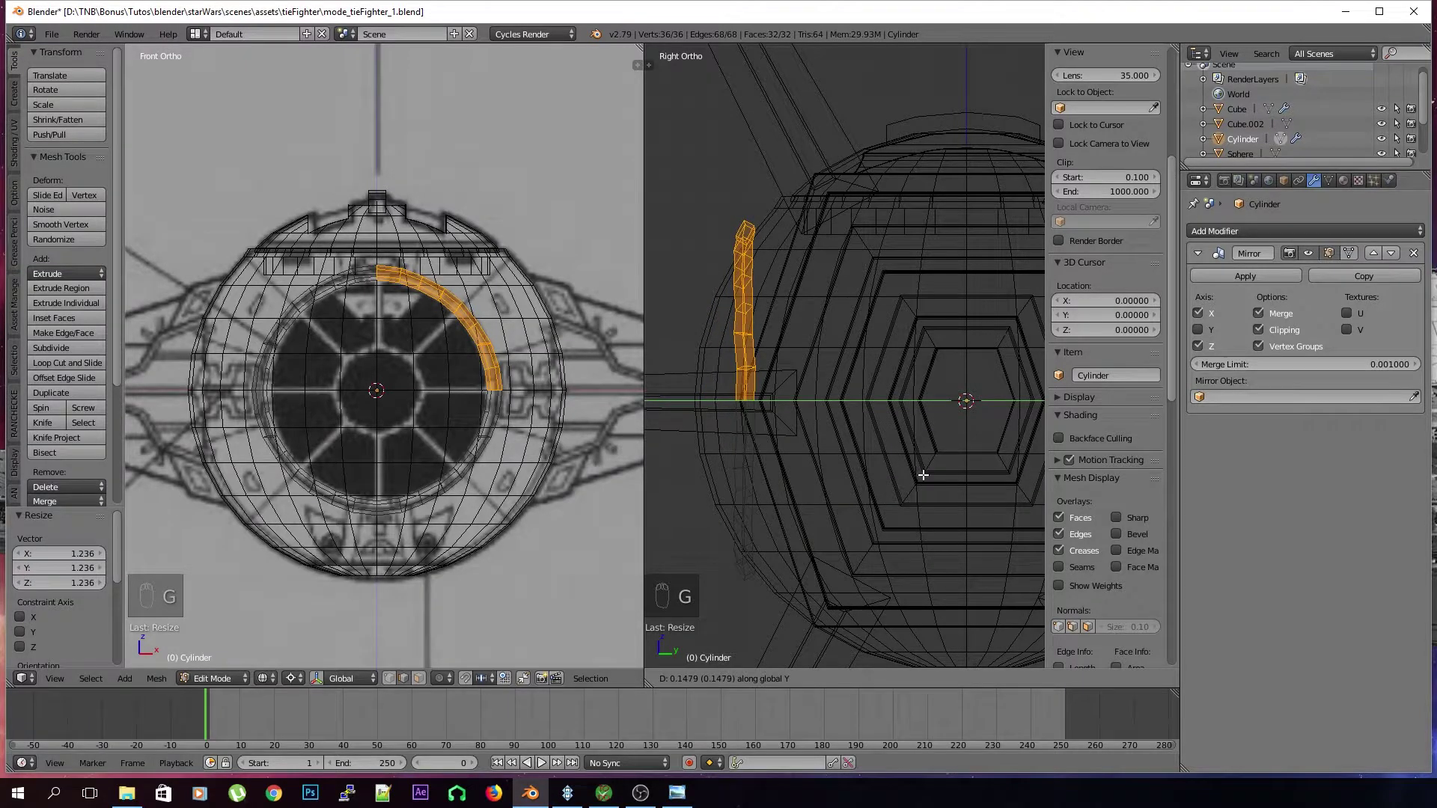
{"action": "left_click", "coordinate": [923, 474]}
Examine the enlarged frame's fit against the hull from perspective angles in solid and wireframe display, and deselect its mesh
{"action": "key", "text": "z"}
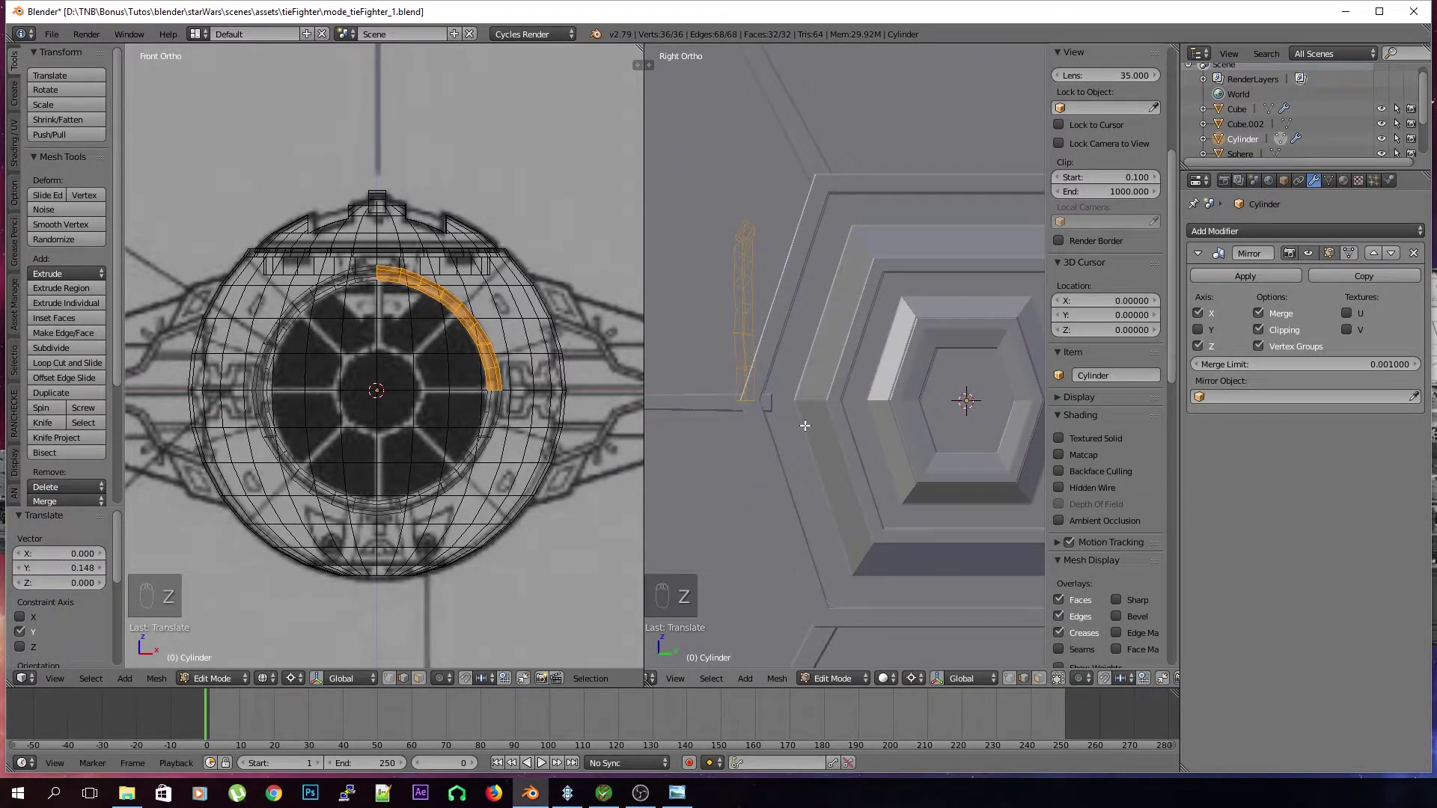
{"action": "key", "text": "KP_5"}
{"action": "middle_click_drag", "start_coordinate": [804, 425], "coordinate": [1015, 449]}
{"action": "key", "text": "Tab"}
{"action": "key", "text": "Tab"}
{"action": "key", "text": "Tab"}
{"action": "key", "text": "z"}
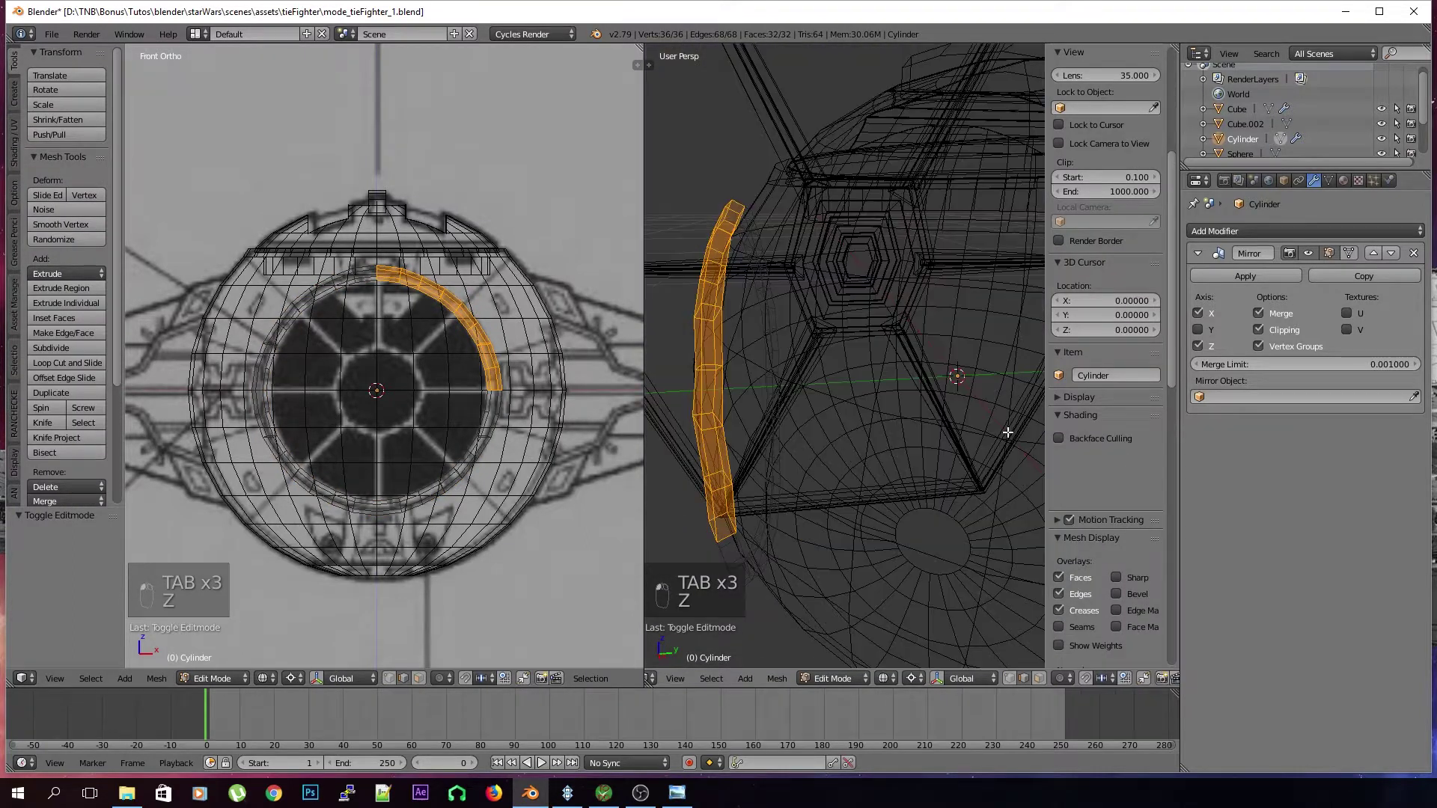
{"action": "middle_click_drag", "start_coordinate": [902, 404], "coordinate": [831, 537]}
{"action": "key", "text": "a"}
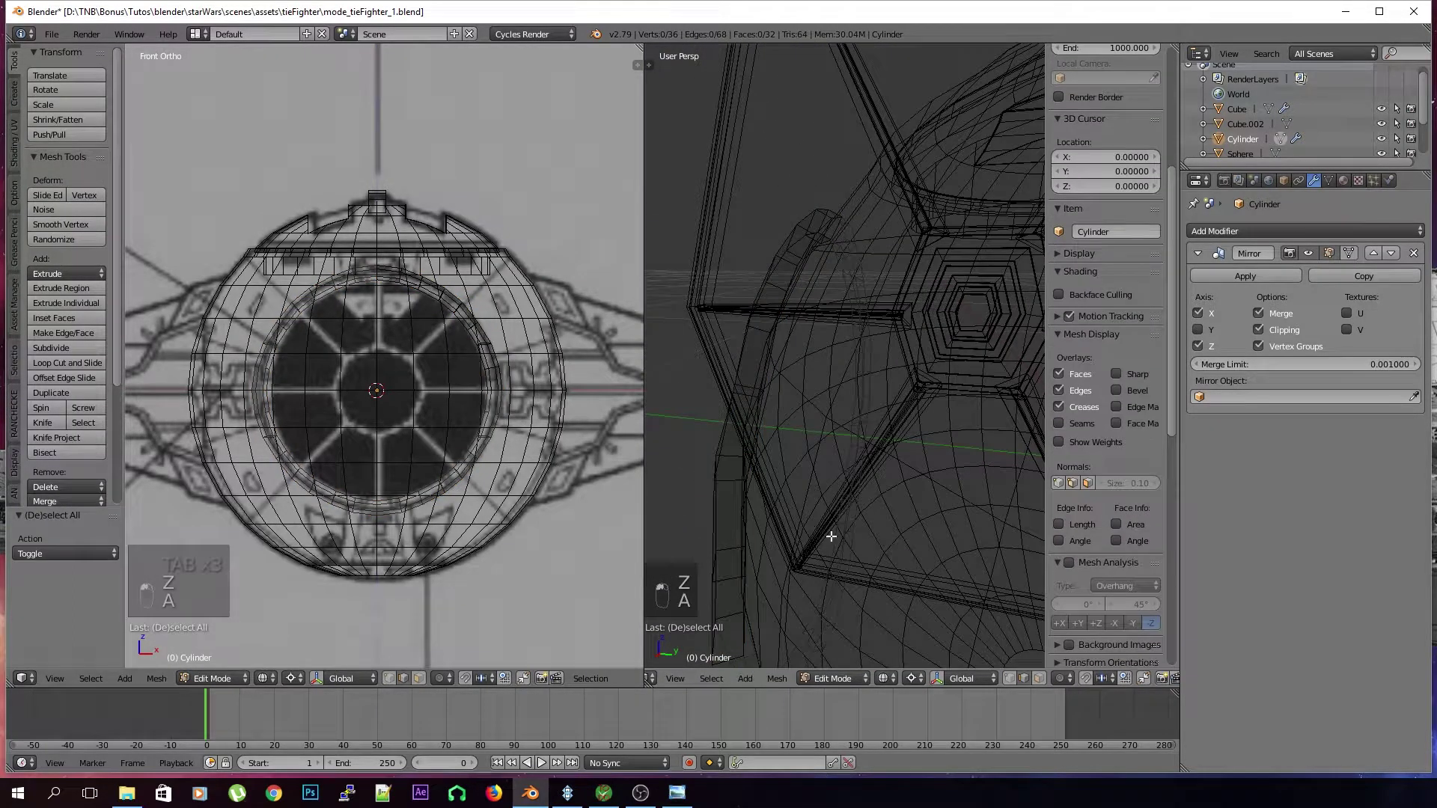
Select the linked flat faces of the frame's hull-side strip and move them about 0.023 along the global Y axis
{"action": "middle_click_drag", "start_coordinate": [965, 569], "coordinate": [770, 376]}
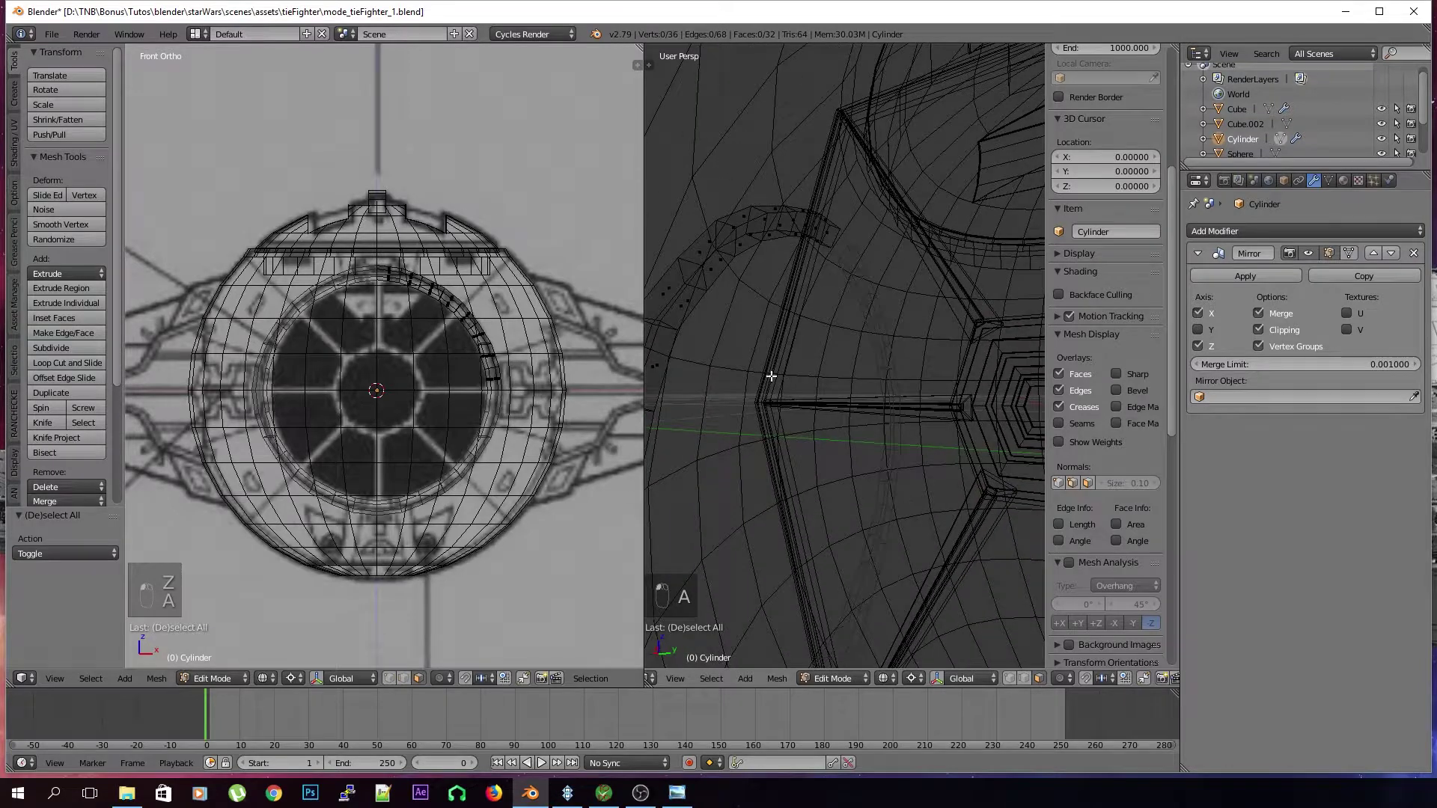
{"action": "right_click", "coordinate": [718, 258]}
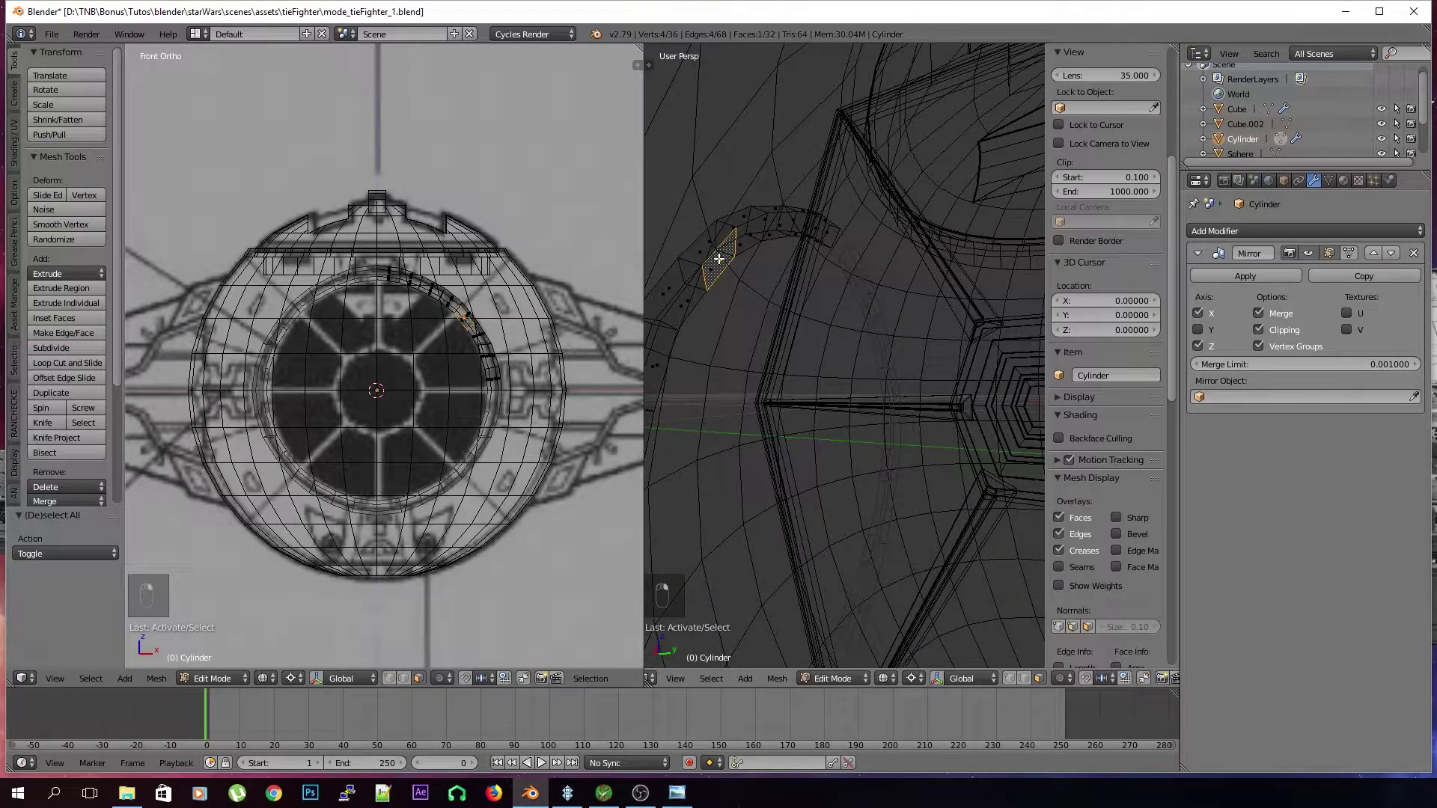
{"action": "key", "text": "ctrl+alt+shift+f"}
{"action": "middle_click_drag", "start_coordinate": [778, 339], "coordinate": [828, 350]}
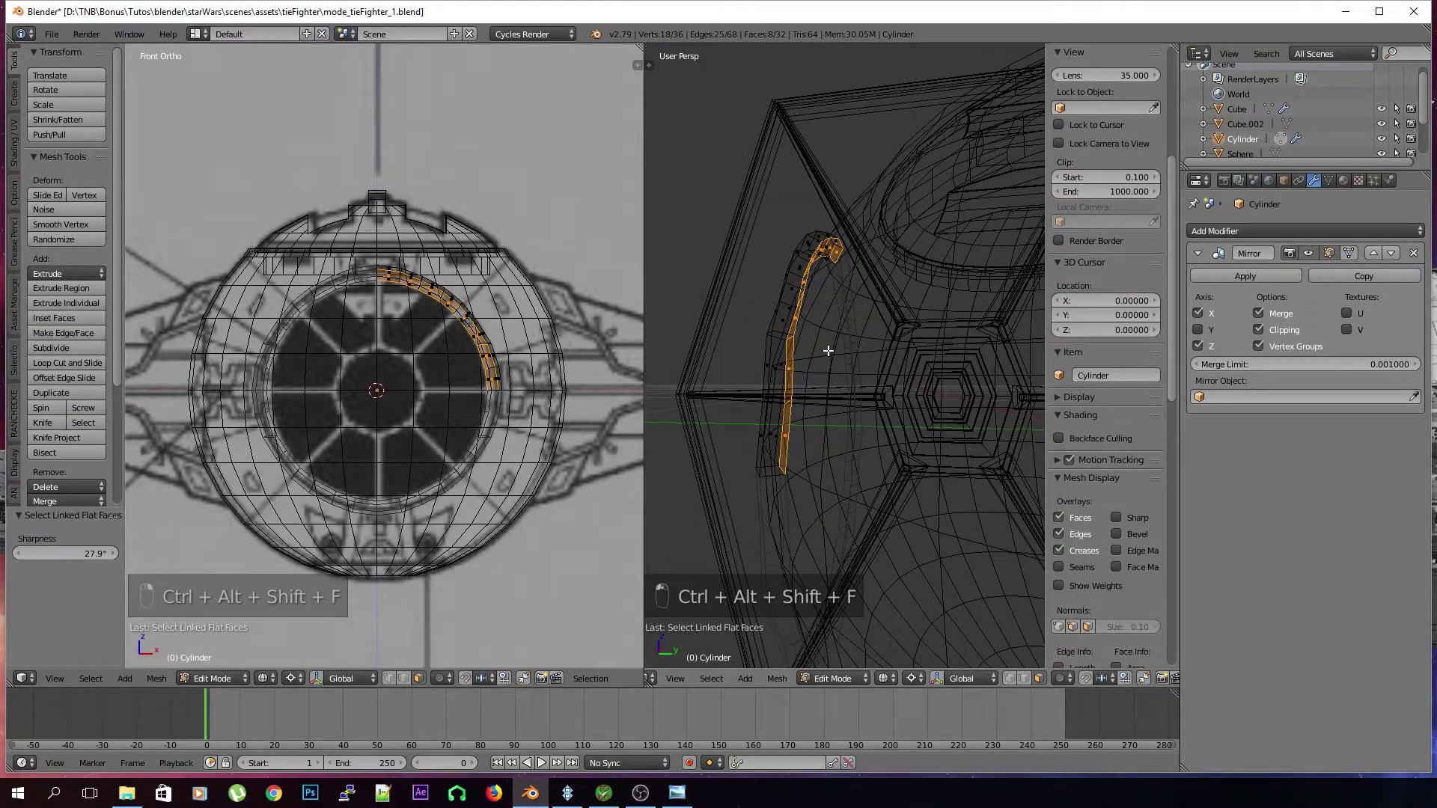
{"action": "key", "text": "g"}
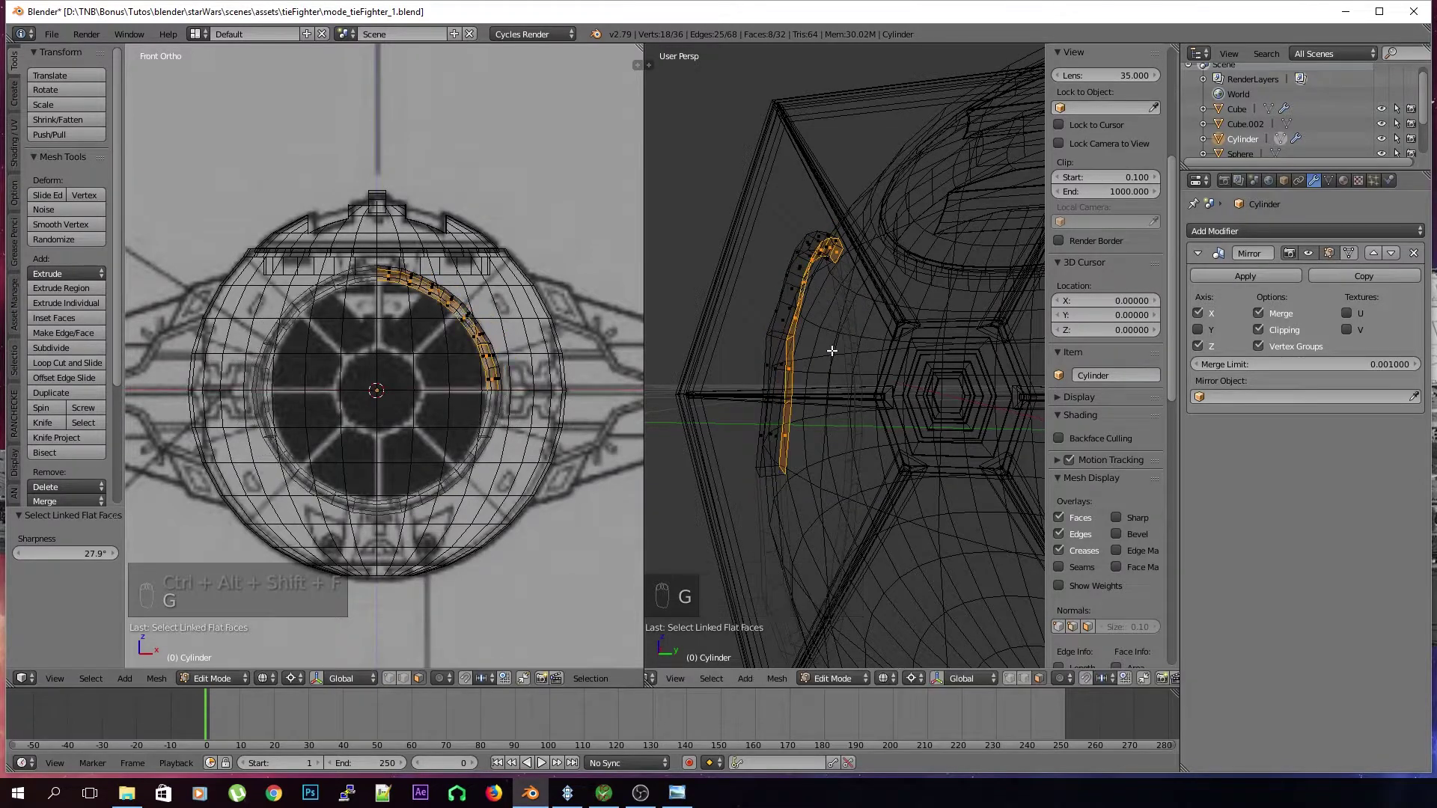
{"action": "key", "text": "comma"}
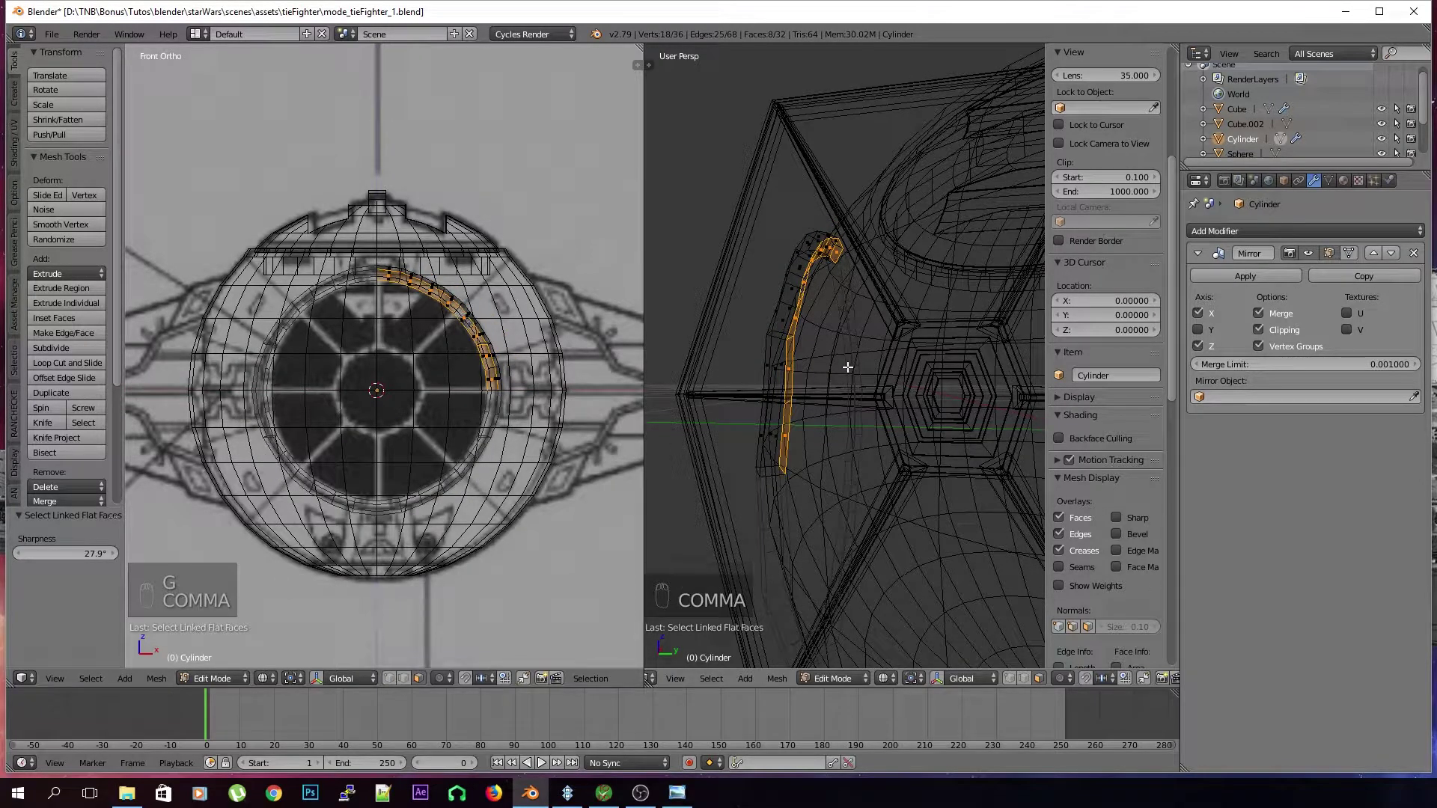
{"action": "key", "text": "g"}
{"action": "key", "text": "y"}
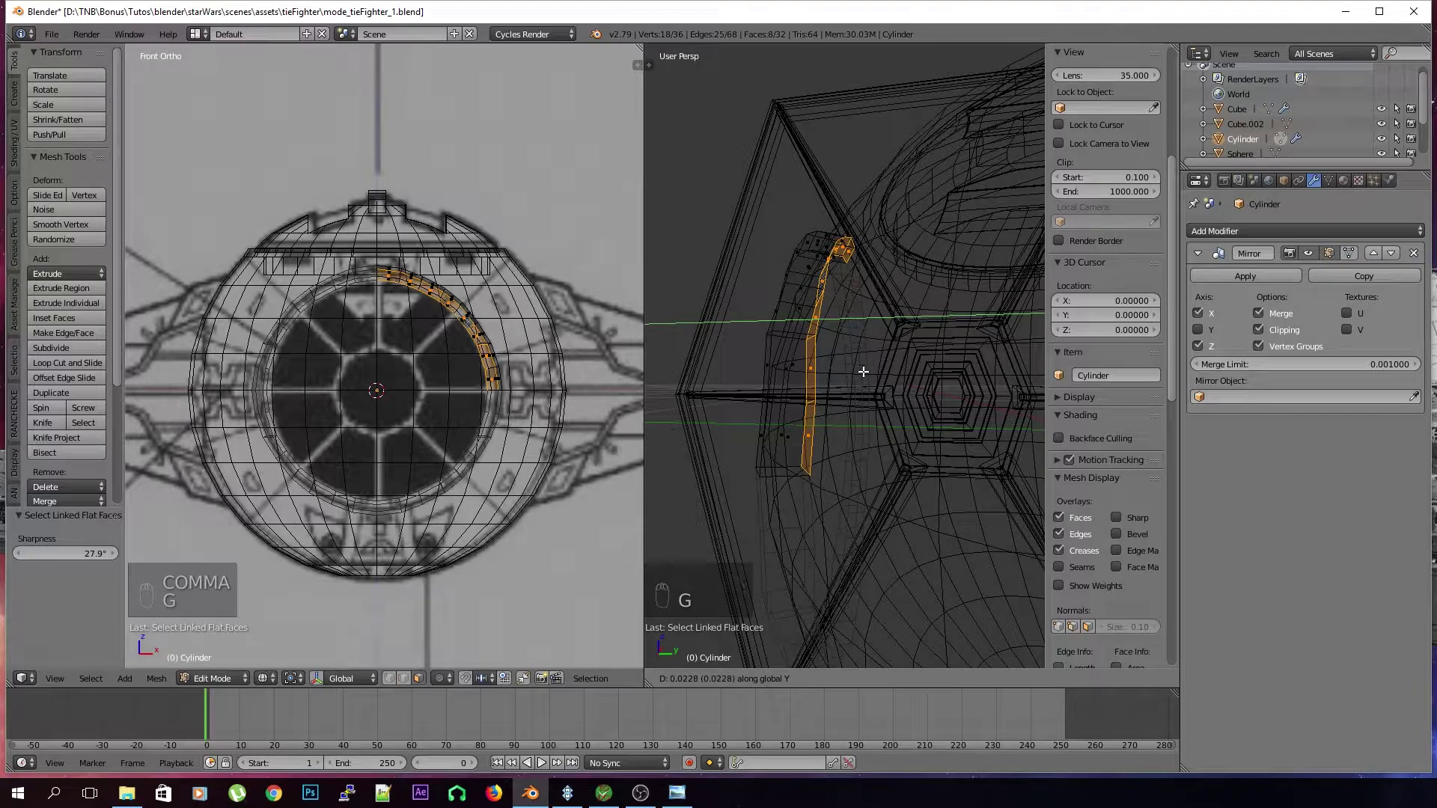
{"action": "left_click", "coordinate": [863, 371]}
Scale the selected hull-side face strip down to about 0.97 around the 3D cursor
{"action": "middle_click_drag", "start_coordinate": [862, 371], "coordinate": [870, 398]}
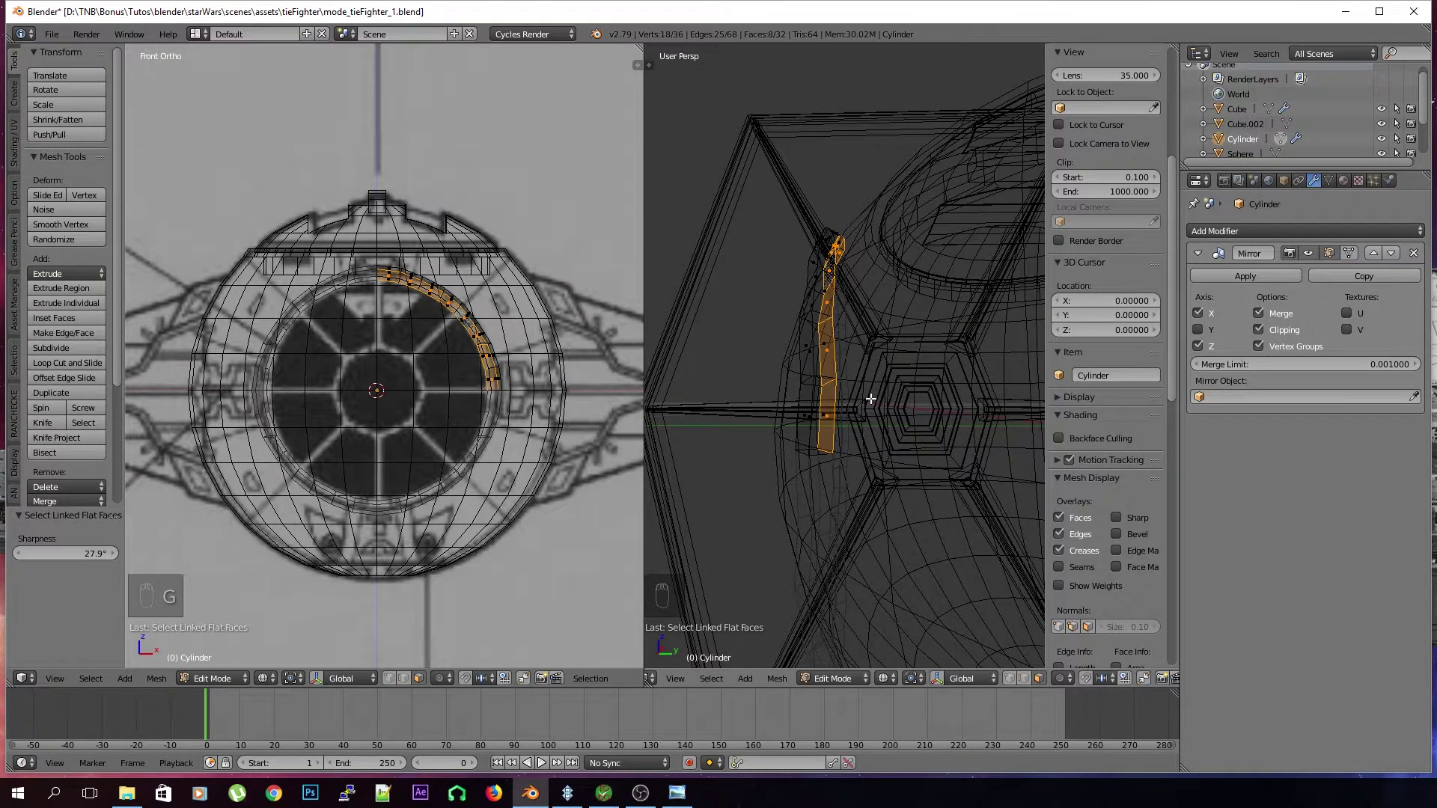
{"action": "key", "text": "period"}
{"action": "key", "text": "s"}
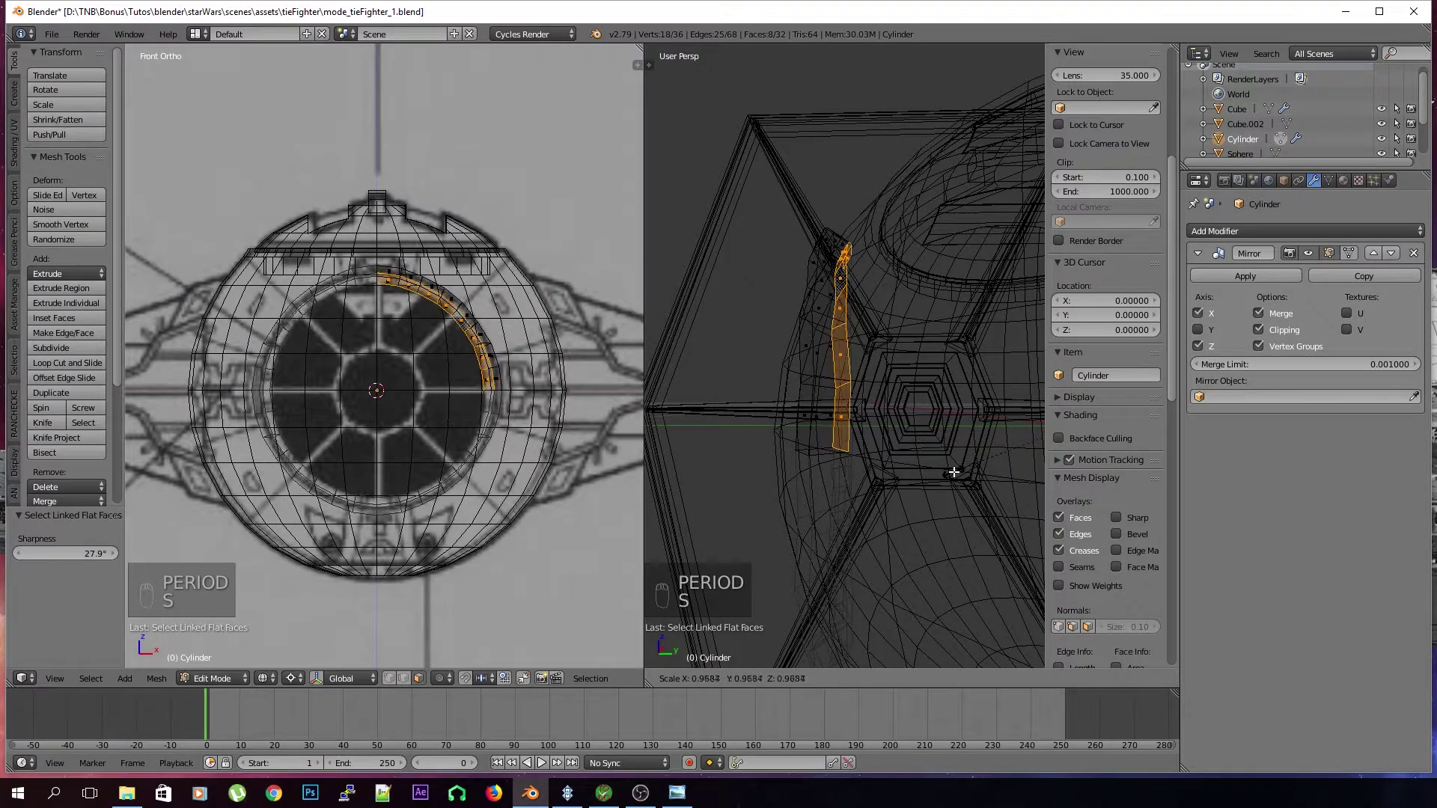
{"action": "left_click", "coordinate": [953, 471]}
Examine the reshaped frame's straightness and fit against the hull in solid display, in Object Mode from the side and in top orthographic view
{"action": "key", "text": "a"}
{"action": "key", "text": "Tab"}
{"action": "key", "text": "z"}
{"action": "middle_click_drag", "start_coordinate": [819, 483], "coordinate": [754, 439]}
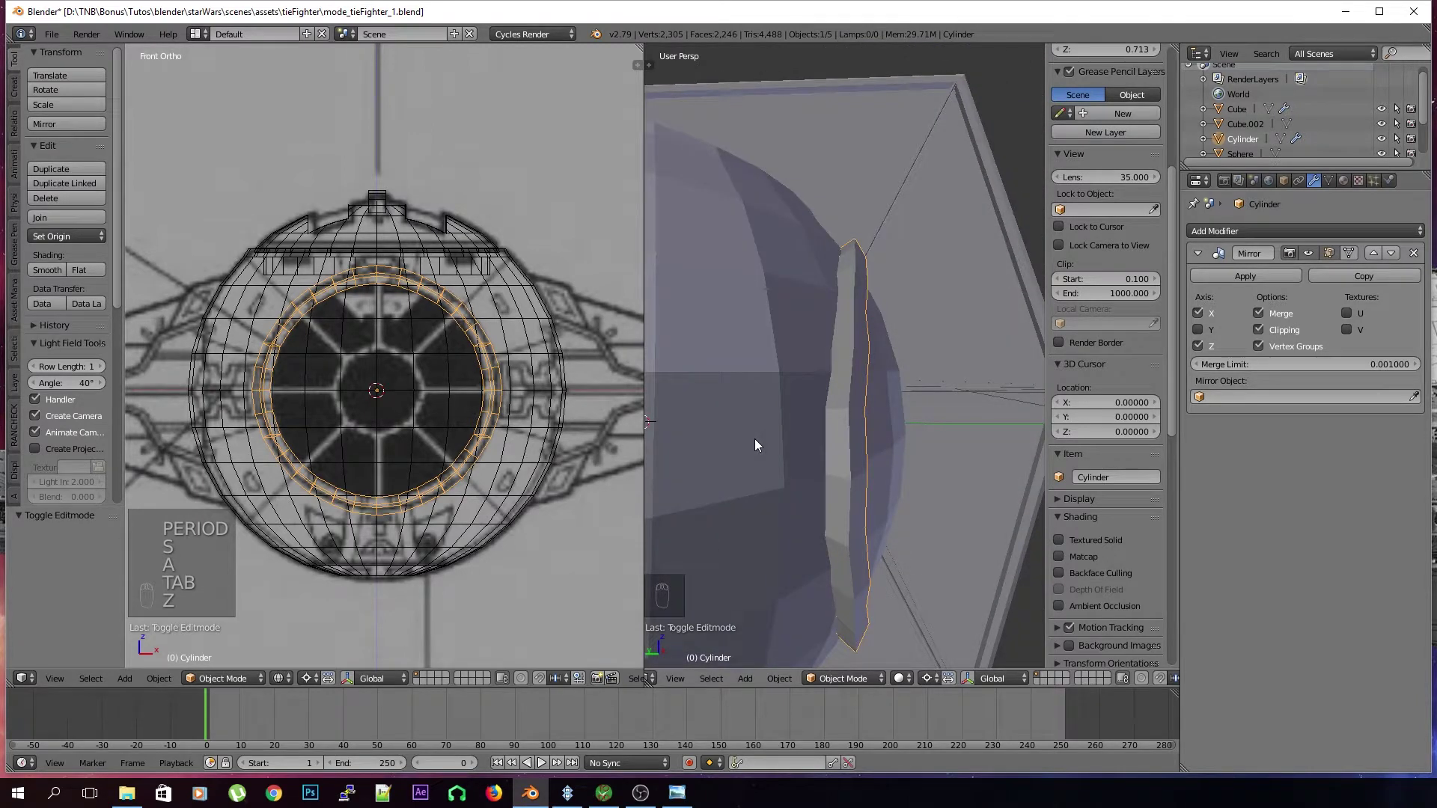
{"action": "key", "text": "KP_7"}
{"action": "key", "text": "KP_5"}
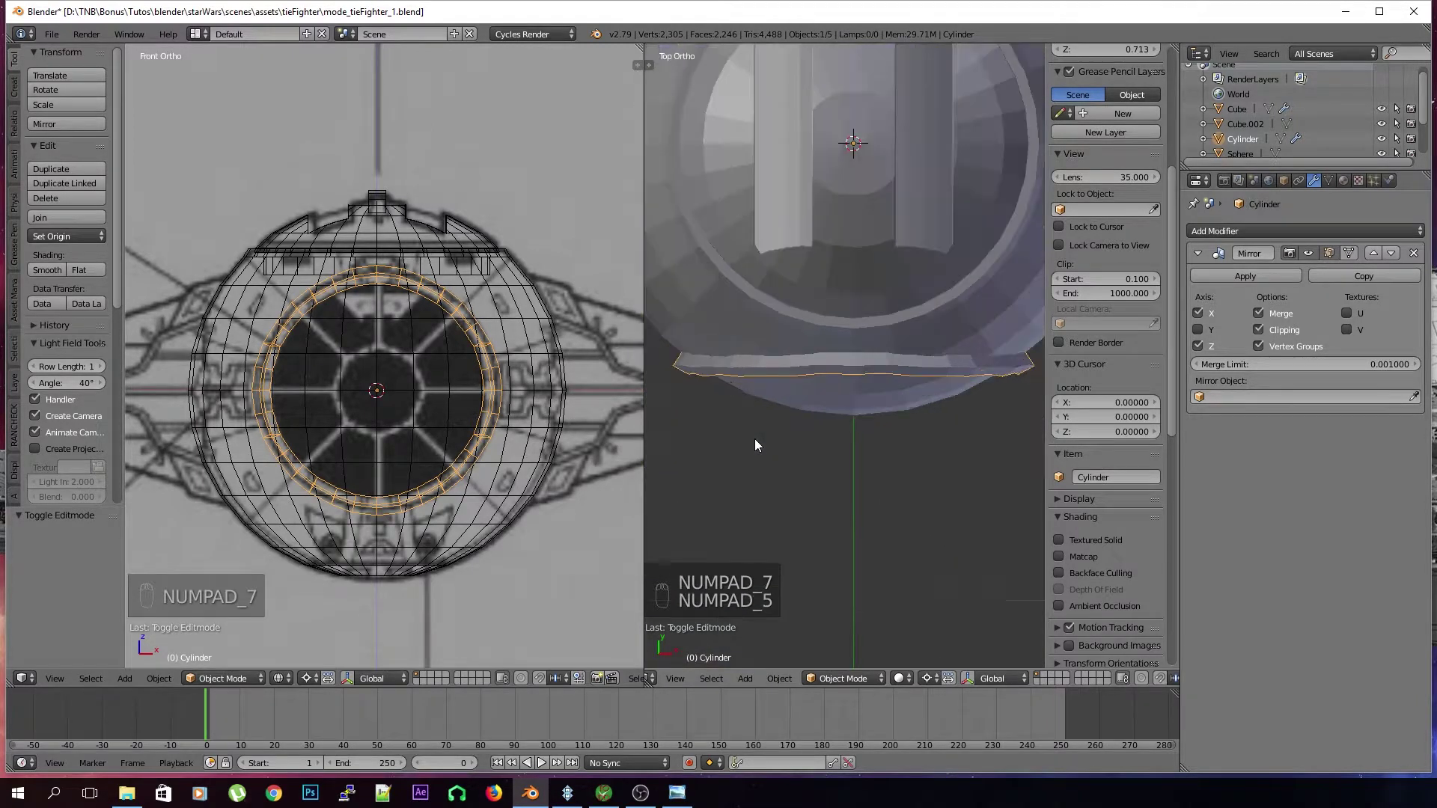
{"action": "scroll", "coordinate": [755, 444], "scroll_direction": "up", "scroll_amount": 1}
{"action": "key", "text": "a"}
{"action": "key", "text": "a"}
{"action": "mouse_move", "coordinate": [761, 430]}
{"action": "middle_mouse_down", "text": "shift"}
{"action": "mouse_move", "coordinate": [821, 452]}
{"action": "mouse_move", "coordinate": [754, 433]}
{"action": "middle_mouse_up", "text": "shift"}
In Edit Mode from the top orthographic view, select the frame's outer middle edge loop
{"action": "key", "text": "Tab"}
{"action": "middle_click_drag", "start_coordinate": [840, 419], "coordinate": [748, 443], "text": "shift"}
{"action": "scroll", "coordinate": [854, 466], "scroll_direction": "up", "scroll_amount": 3}
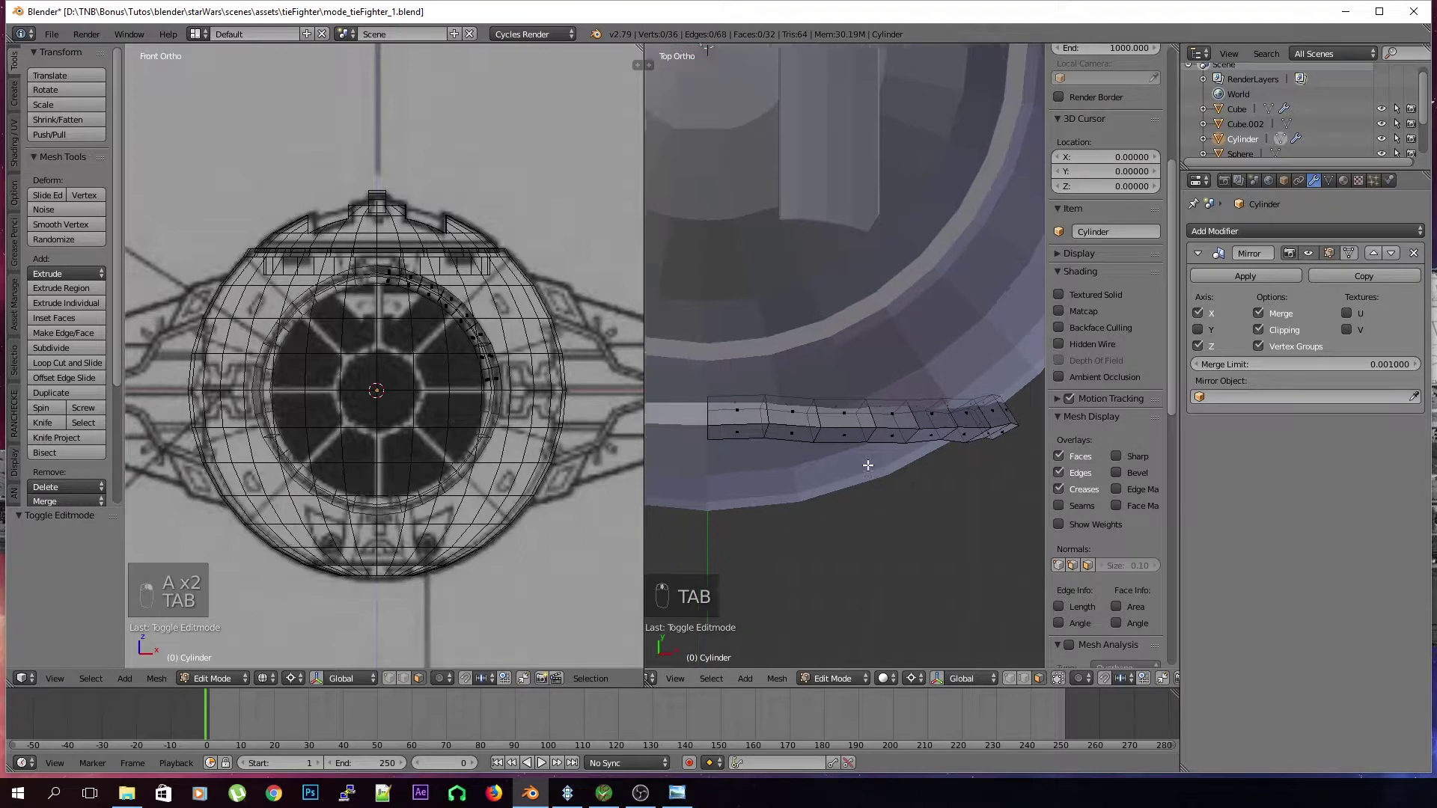
{"action": "middle_click_drag", "start_coordinate": [843, 433], "coordinate": [909, 514], "text": "shift"}
{"action": "scroll", "coordinate": [863, 500], "scroll_direction": "down", "scroll_amount": 2}
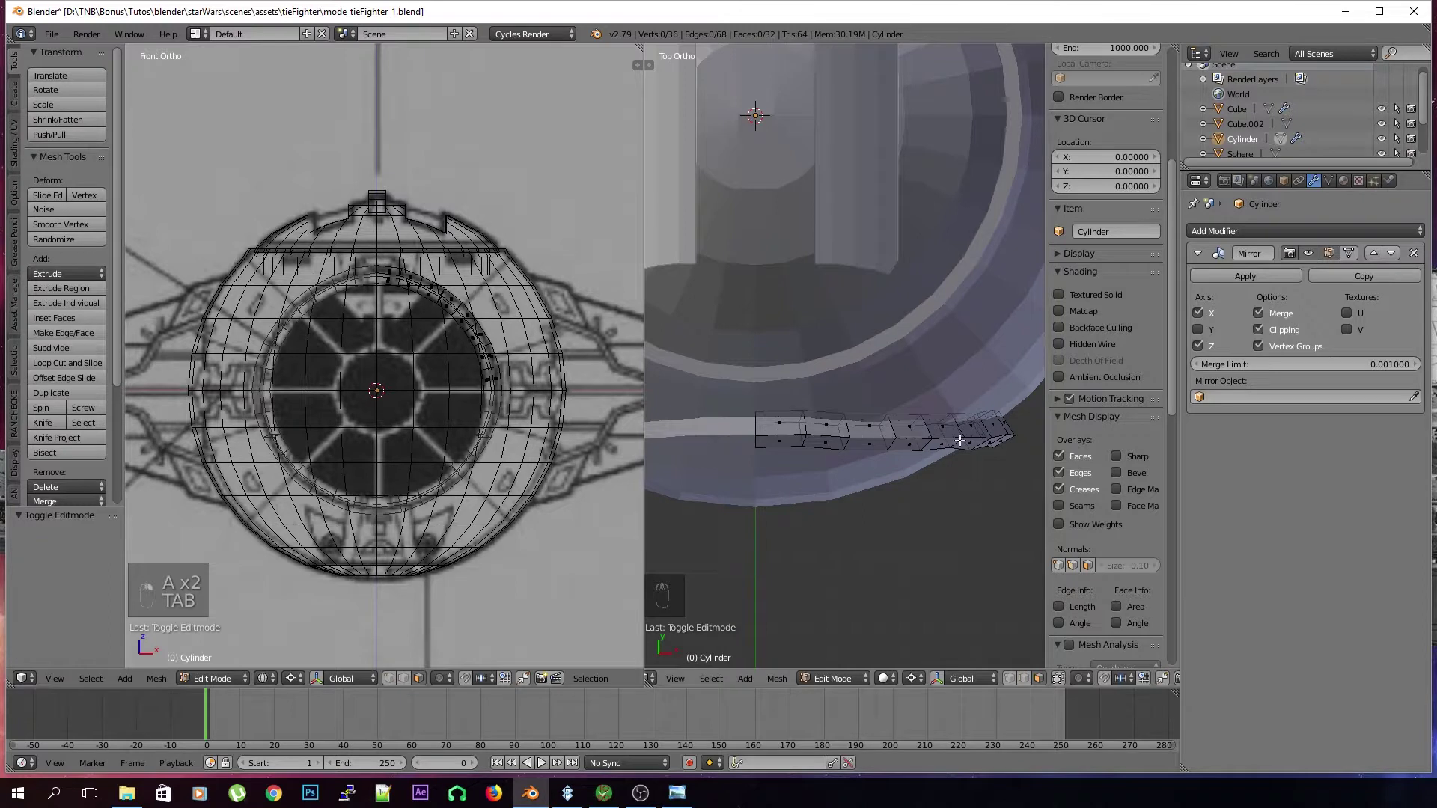
{"action": "right_click", "coordinate": [837, 440], "text": "alt"}
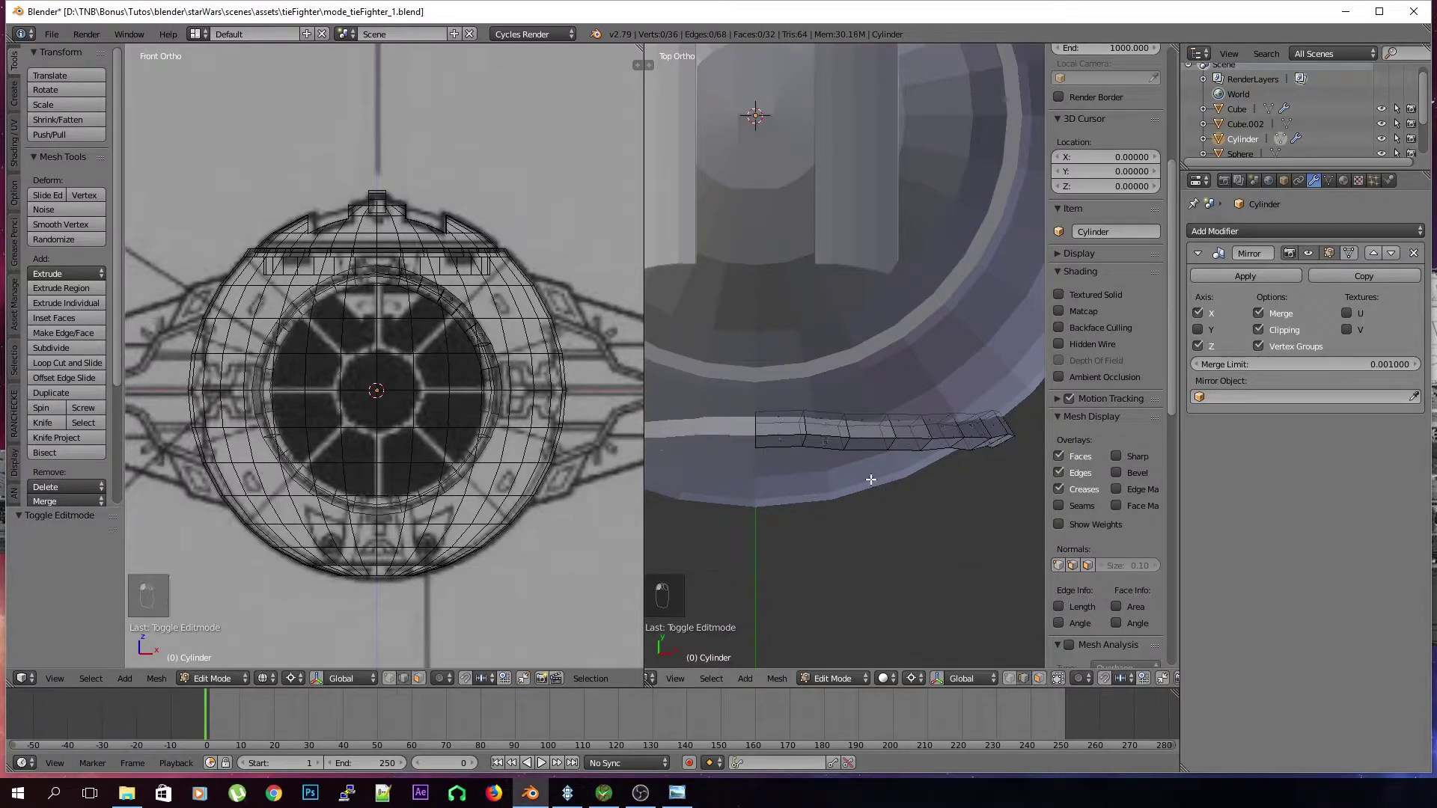
{"action": "key", "text": "s"}
{"action": "key", "text": "z"}
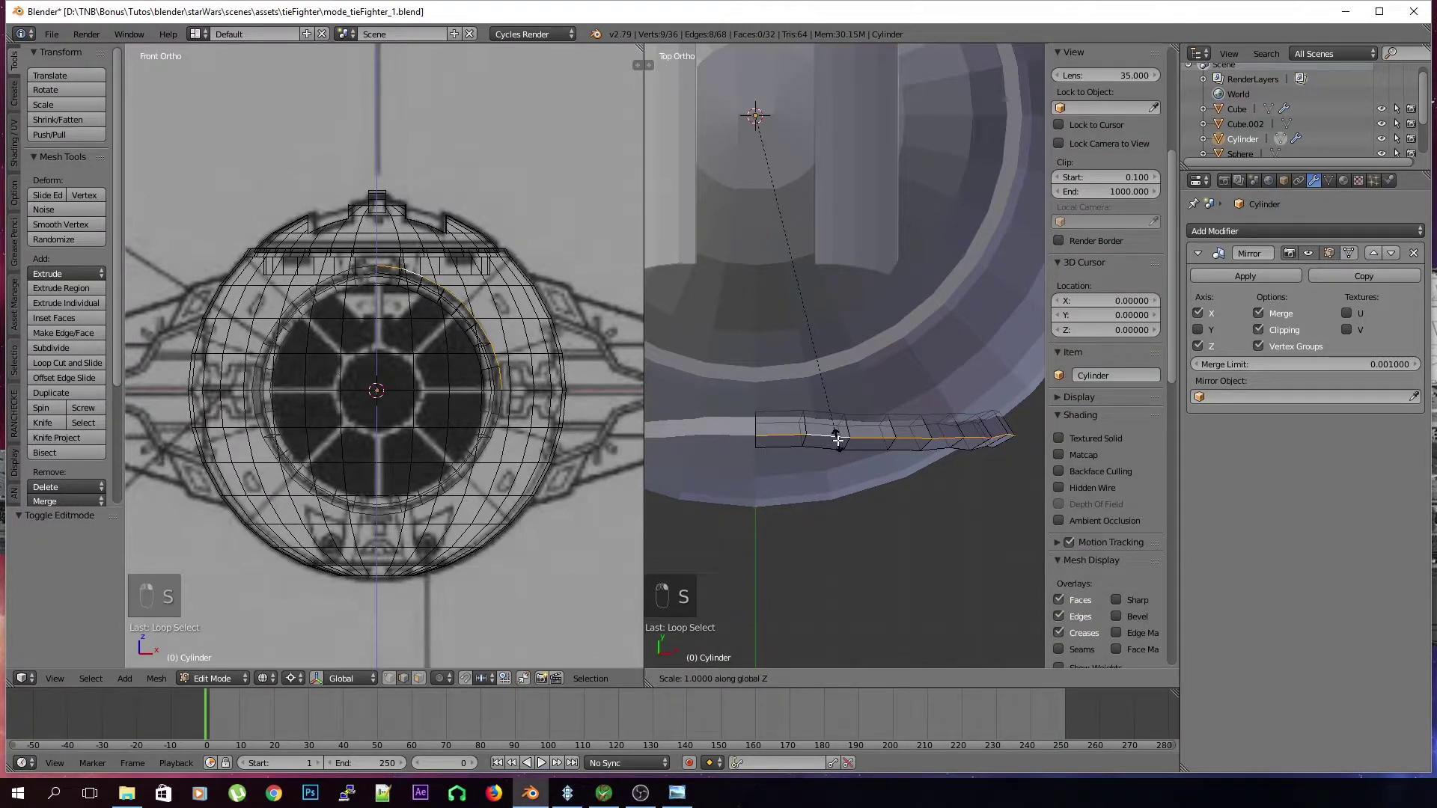
{"action": "right_click", "coordinate": [838, 440]}
Flatten the selected middle edge loop by scaling it to 0 along the Y axis around the bounding box center
{"action": "key", "text": "comma"}
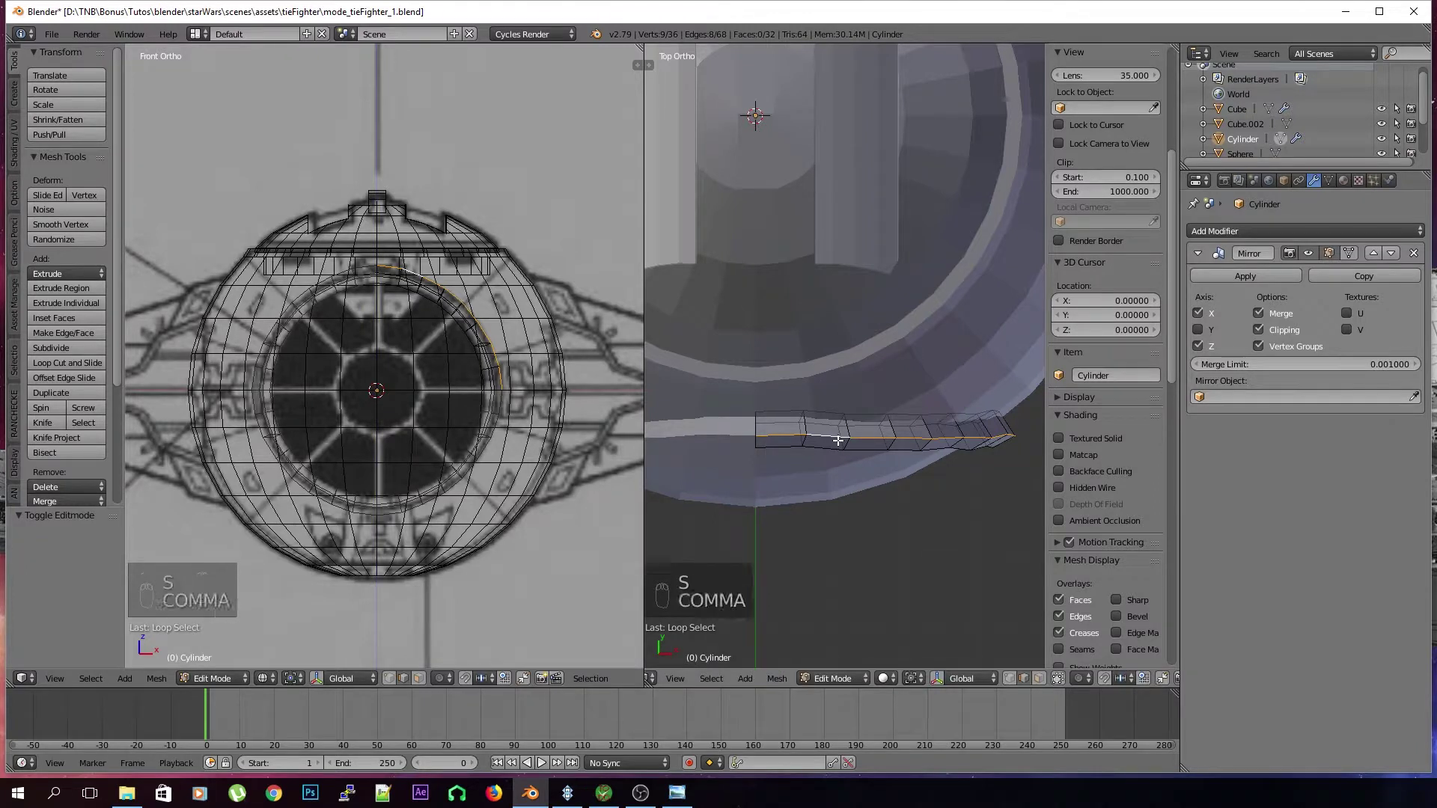
{"action": "key", "text": "s"}
{"action": "key", "text": "z"}
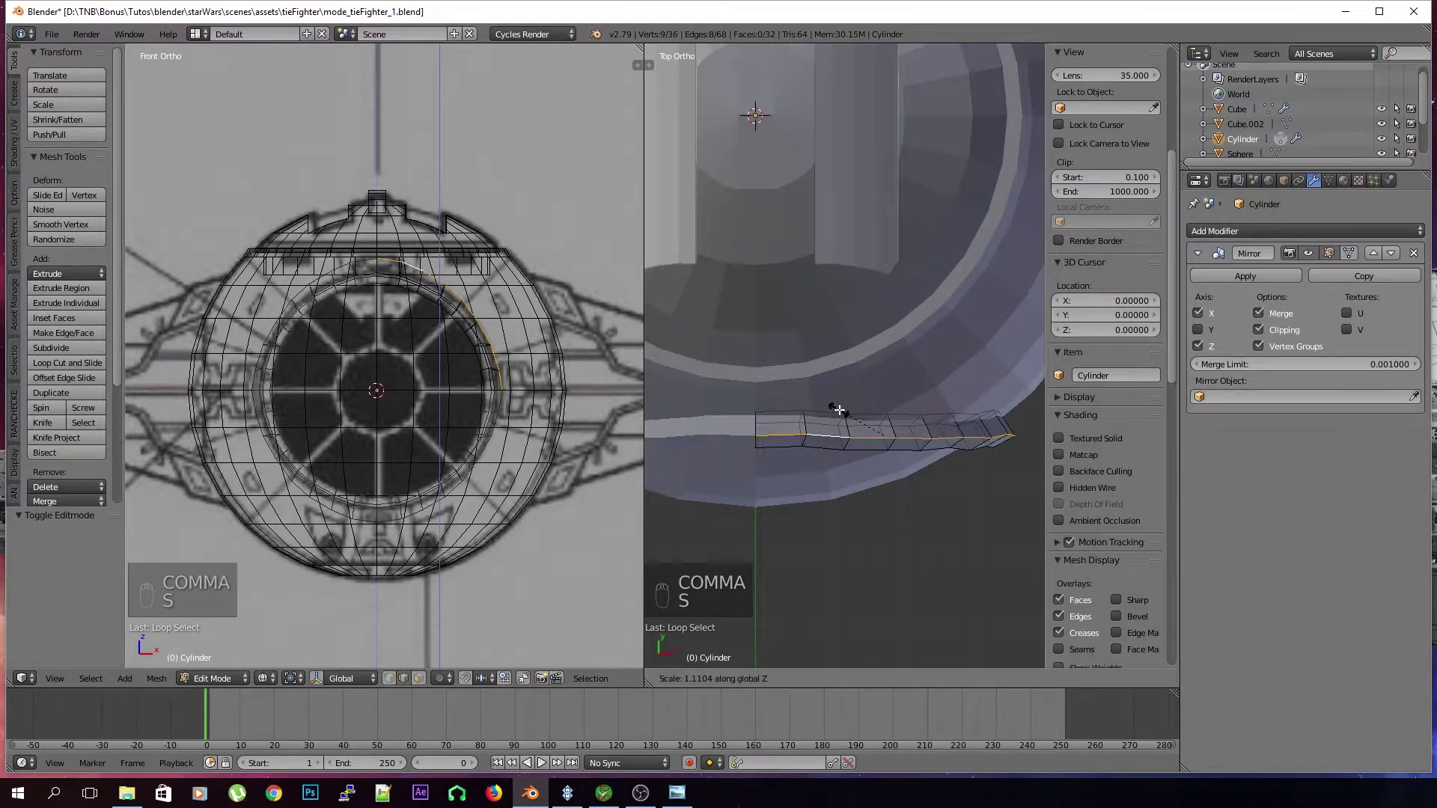
{"action": "right_click", "coordinate": [894, 494]}
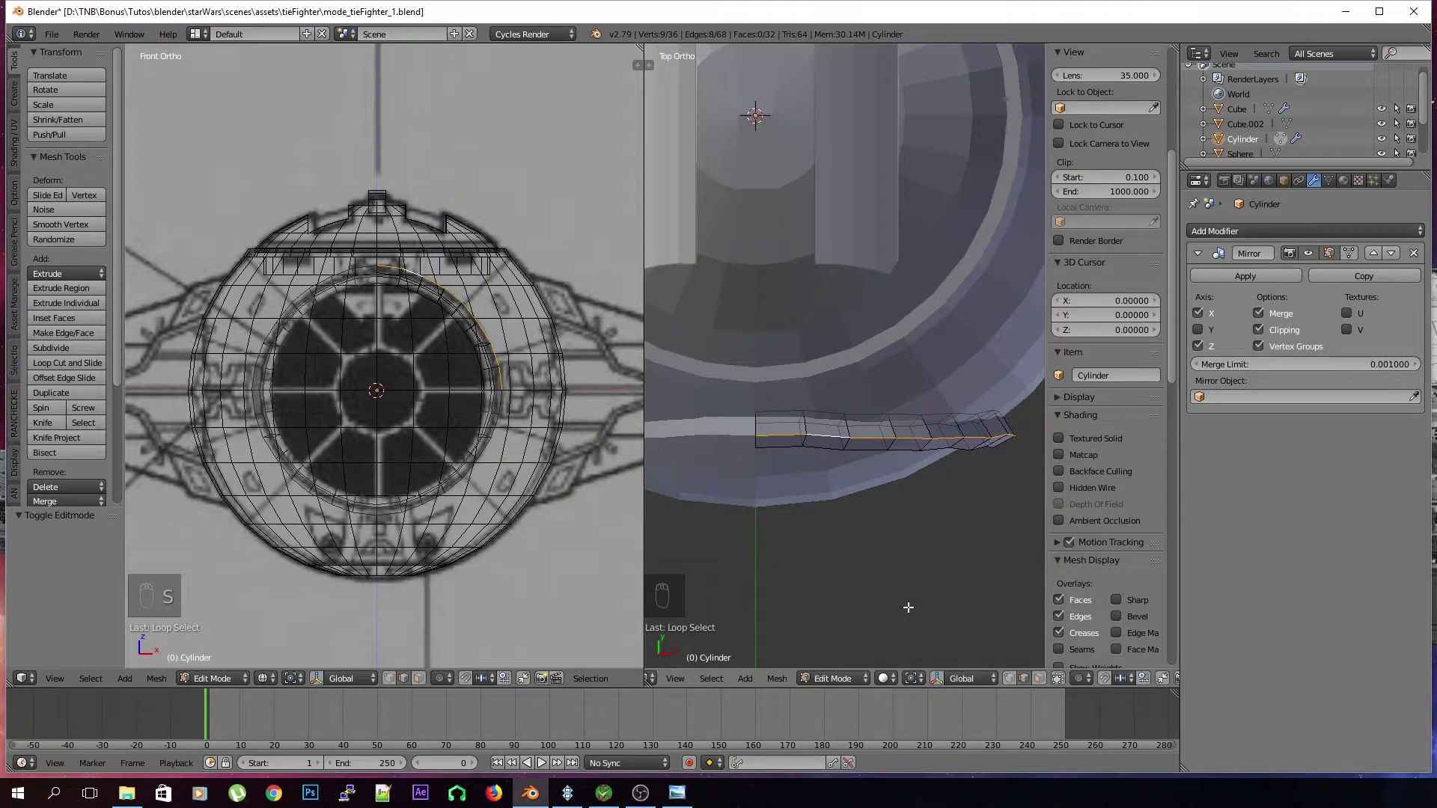
{"action": "key", "text": "s"}
{"action": "type", "text": "0"}
{"action": "key", "text": "Return"}
Flatten the frame's front and rear edge loops, scaling each to 0 along the Y axis, and deselect the mesh
{"action": "right_click", "coordinate": [798, 447], "text": "alt"}
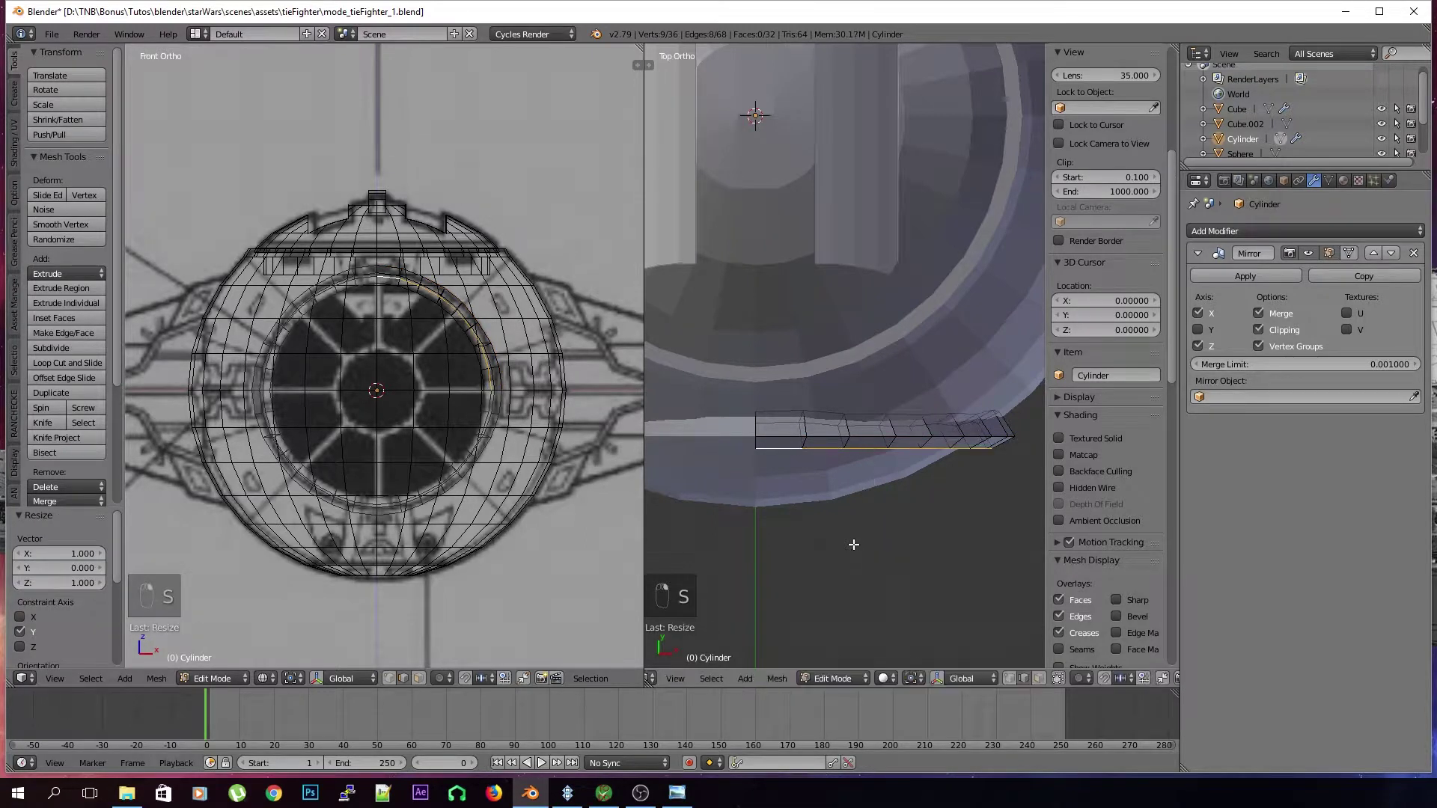
{"action": "key", "text": "a"}
{"action": "right_click", "coordinate": [787, 416], "text": "alt"}
{"action": "type", "text": "sy0"}
{"action": "key", "text": "Return"}
{"action": "key", "text": "a"}
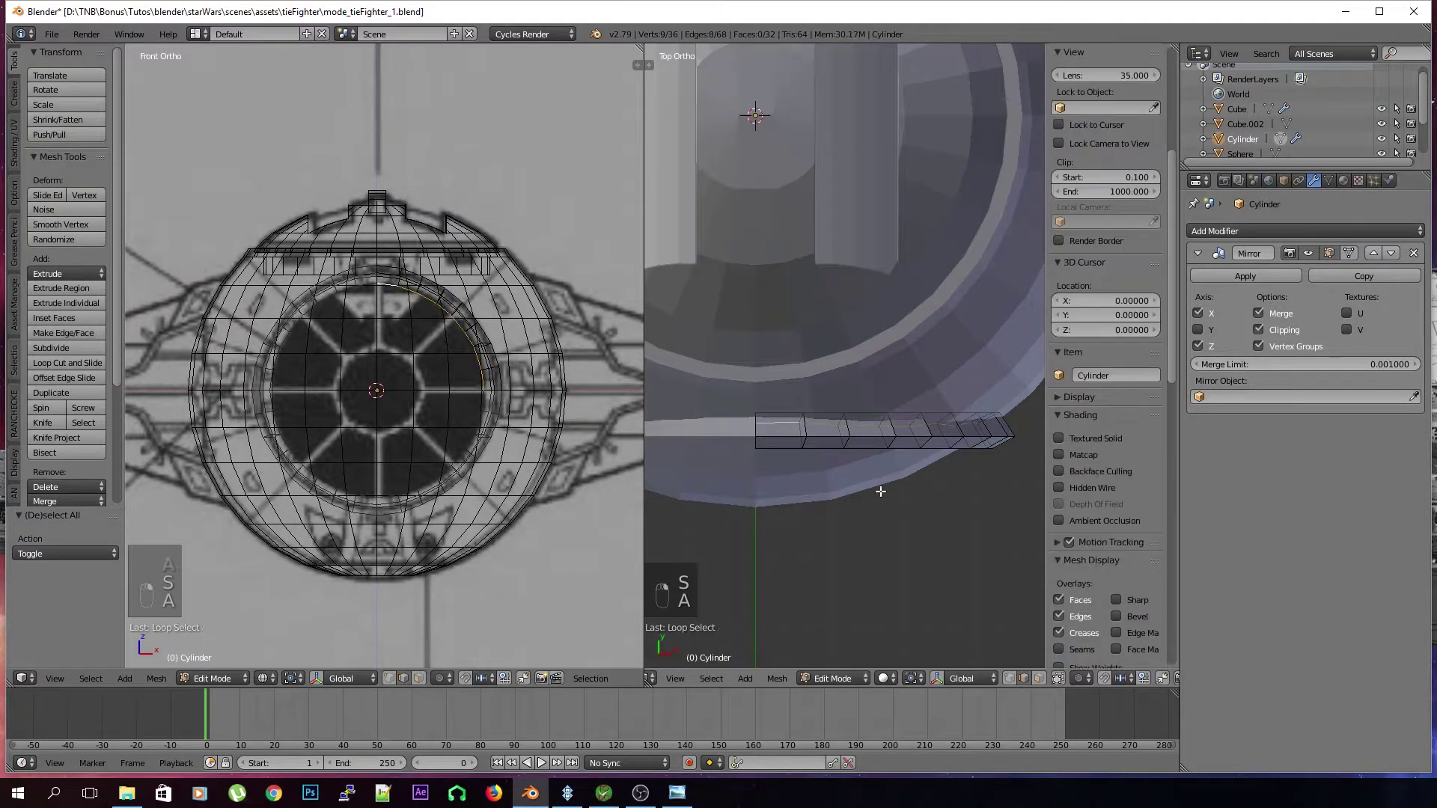
Check the flattened frame on the hull, return to Object Mode, deselect everything and save the file over the existing one
{"action": "middle_click_drag", "start_coordinate": [882, 492], "coordinate": [873, 347]}
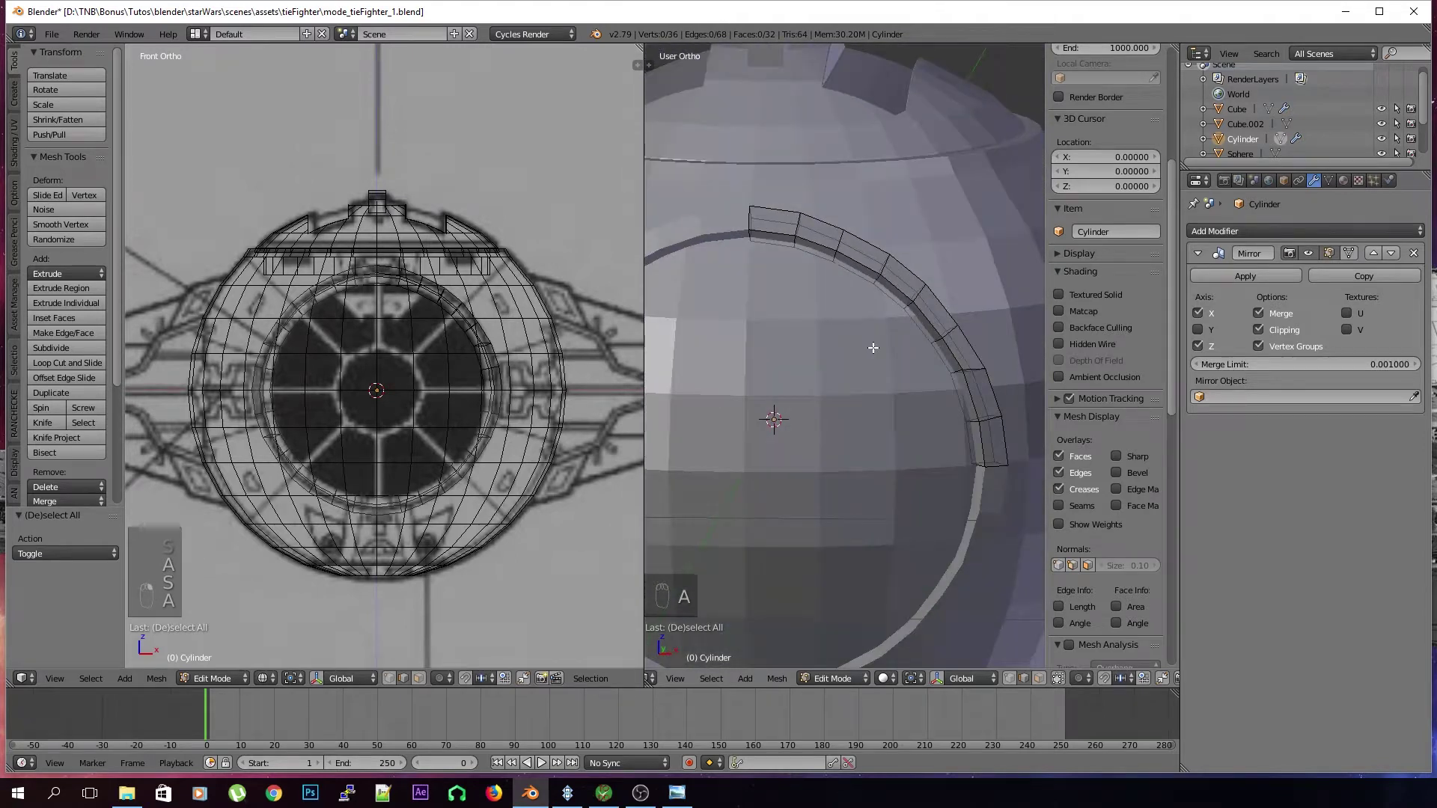
{"action": "mouse_move", "coordinate": [872, 348]}
{"action": "middle_mouse_down"}
{"action": "mouse_move", "coordinate": [763, 343]}
{"action": "mouse_move", "coordinate": [677, 397]}
{"action": "mouse_move", "coordinate": [678, 463]}
{"action": "mouse_move", "coordinate": [731, 491]}
{"action": "mouse_move", "coordinate": [850, 503]}
{"action": "mouse_move", "coordinate": [853, 526]}
{"action": "mouse_move", "coordinate": [984, 359]}
{"action": "mouse_move", "coordinate": [828, 368]}
{"action": "mouse_move", "coordinate": [866, 327]}
{"action": "middle_mouse_up"}
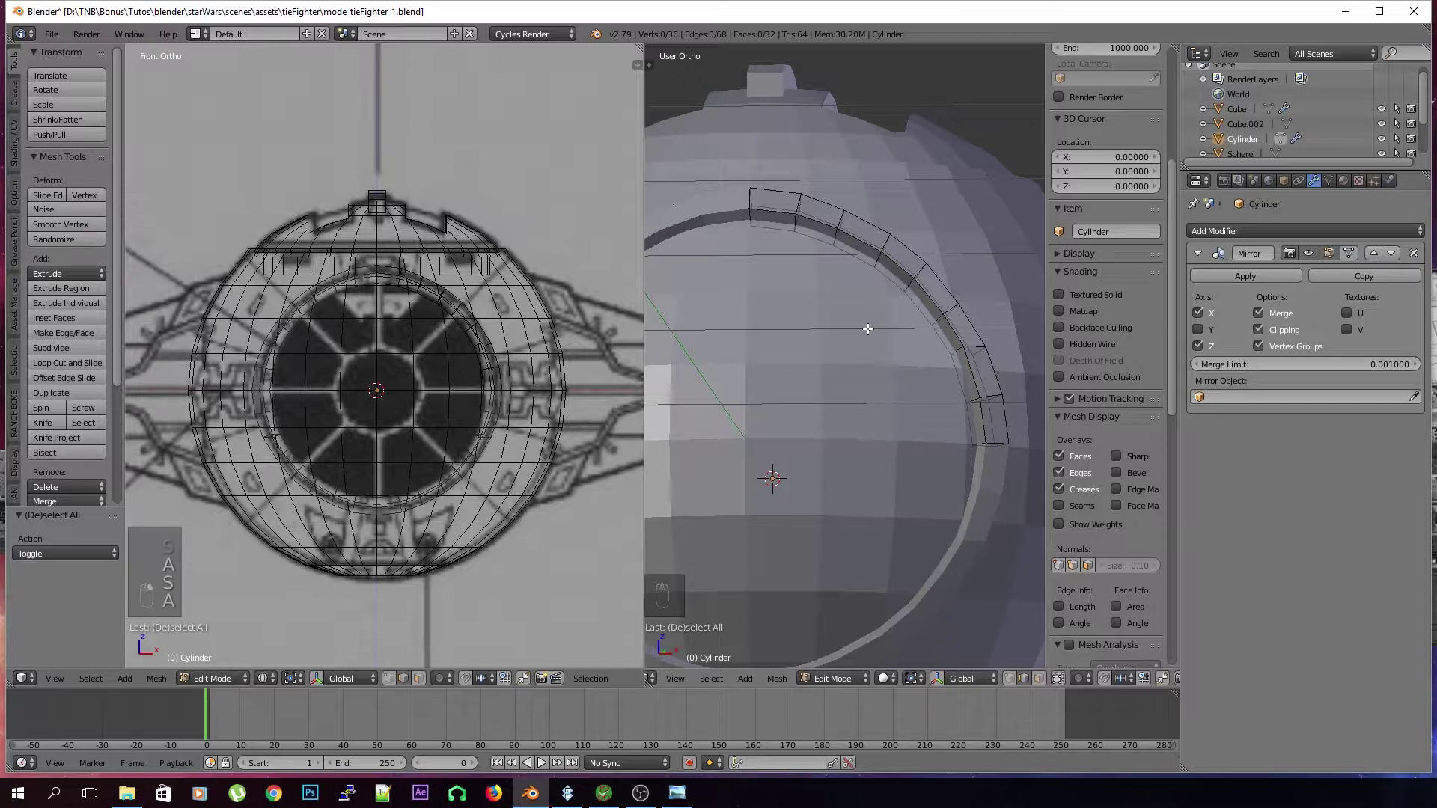
{"action": "middle_click_drag", "start_coordinate": [868, 329], "coordinate": [938, 319]}
{"action": "key", "text": "Tab"}
{"action": "key", "text": "KP_5"}
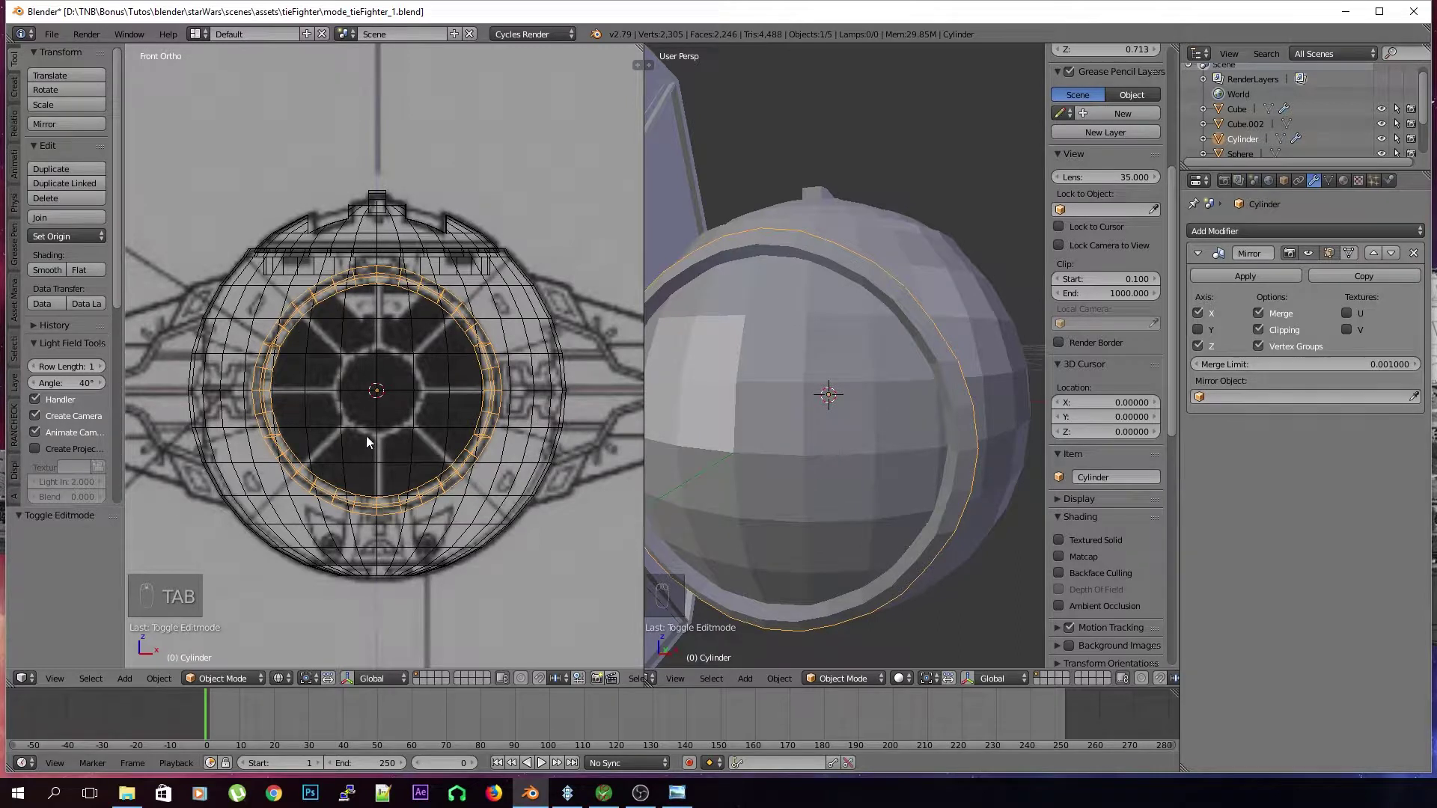
{"action": "key", "text": "a"}
{"action": "key", "text": "ctrl+s"}
{"action": "left_click", "coordinate": [858, 485]}
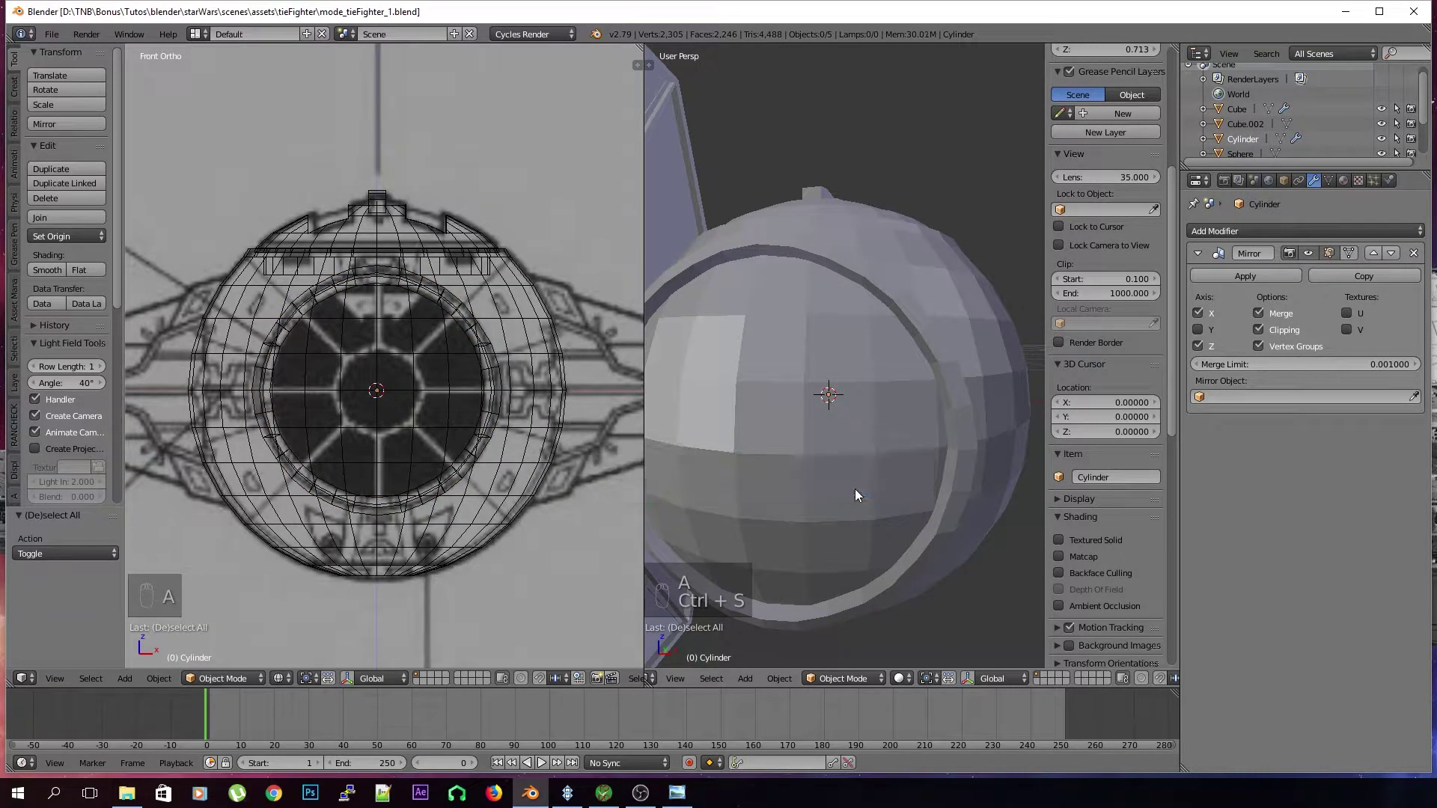
{"action": "middle_click_drag", "start_coordinate": [854, 488], "coordinate": [893, 493]}
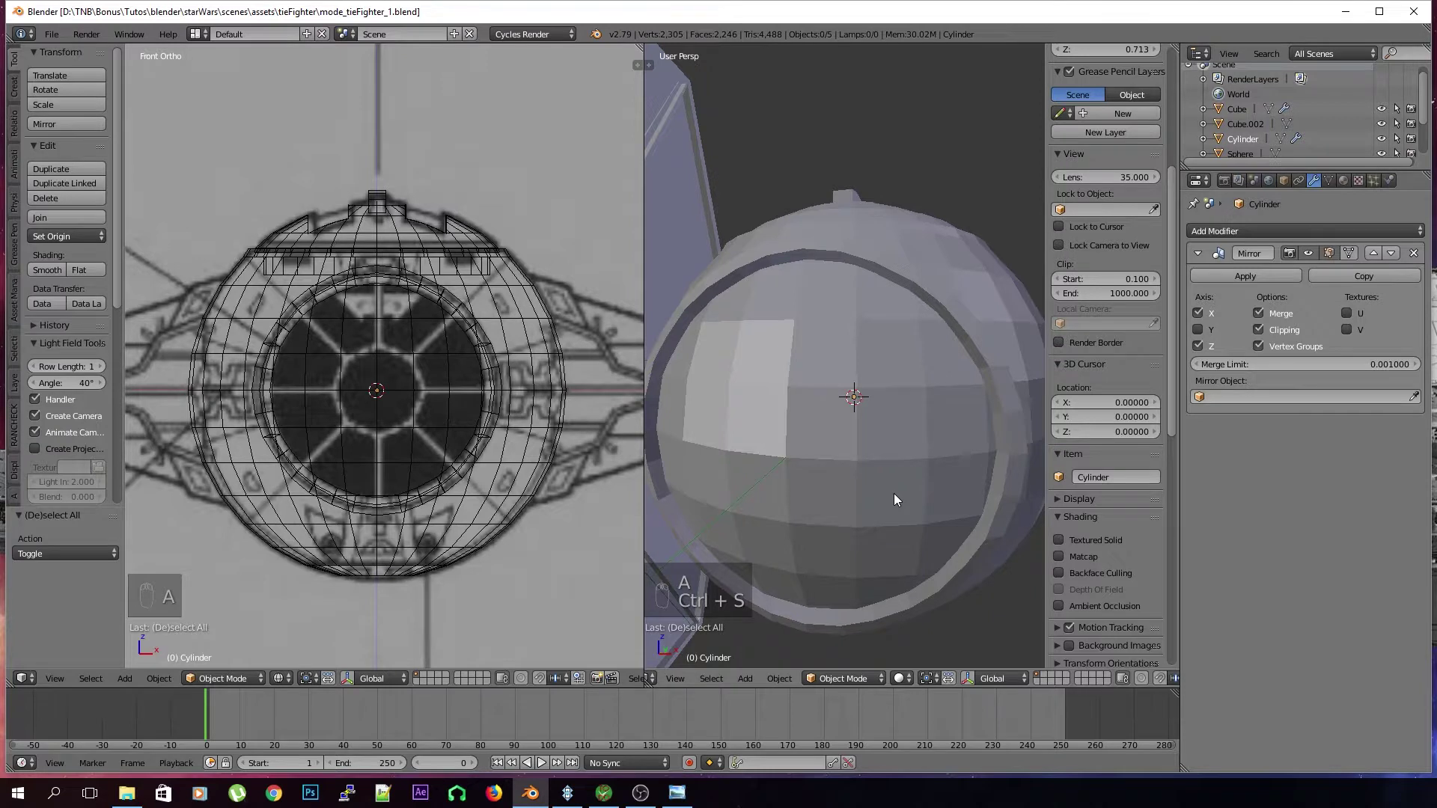
{"action": "key", "text": "shift+a"}
{"action": "mouse_move", "coordinate": [894, 493]}
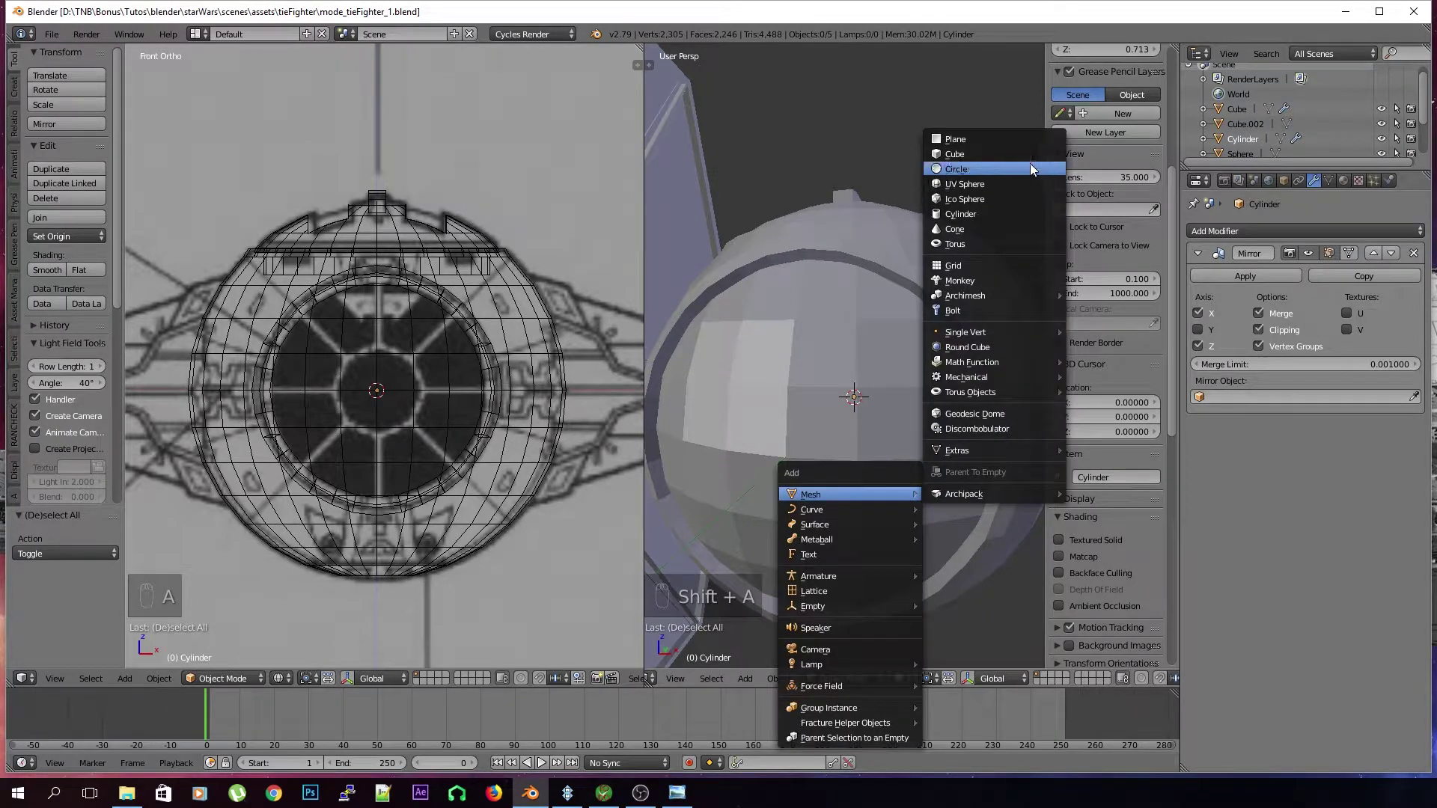
{"action": "left_click", "coordinate": [1007, 214]}
{"action": "key", "text": "Tab"}
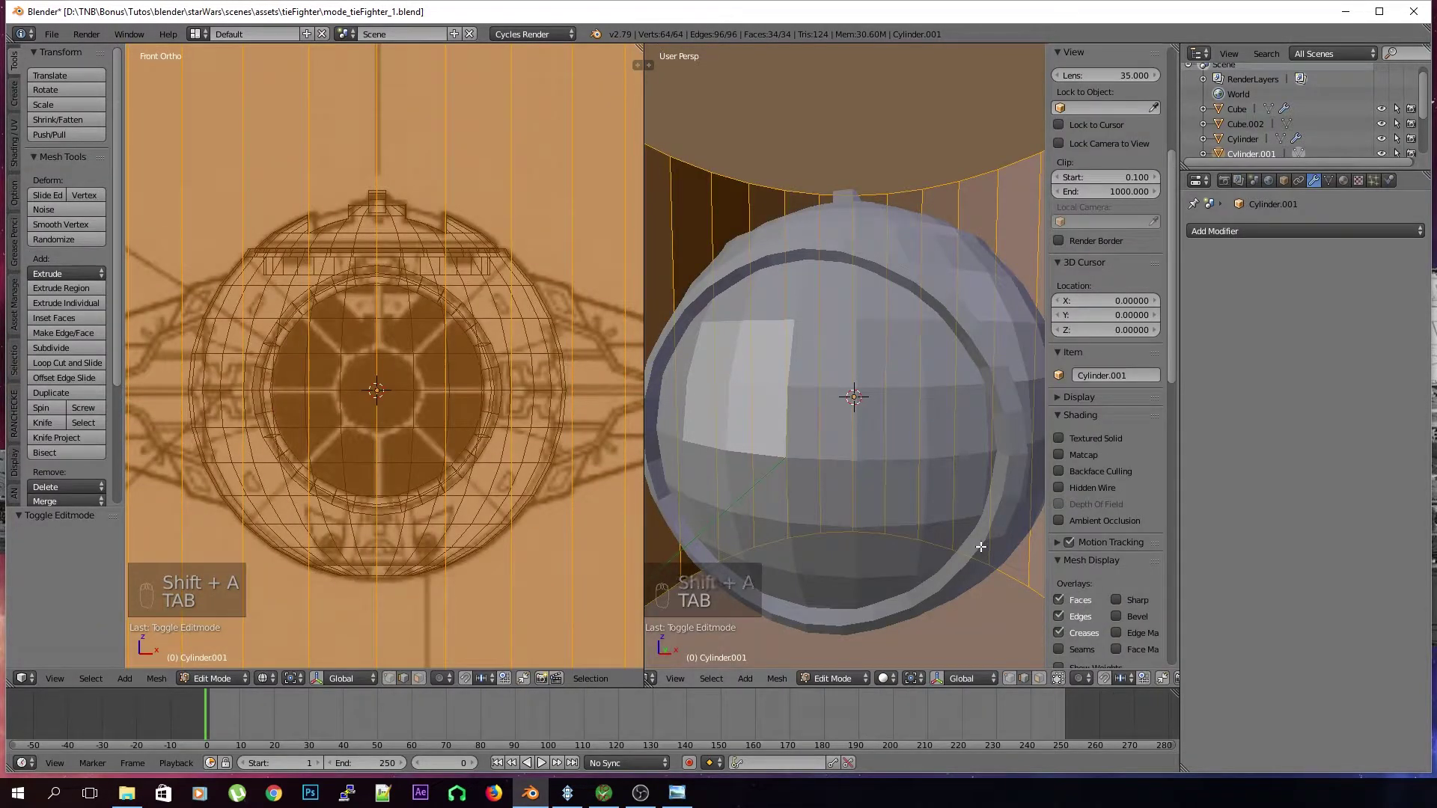
{"action": "key", "text": "Tab"}
{"action": "key", "text": "x"}
{"action": "left_click", "coordinate": [918, 552]}
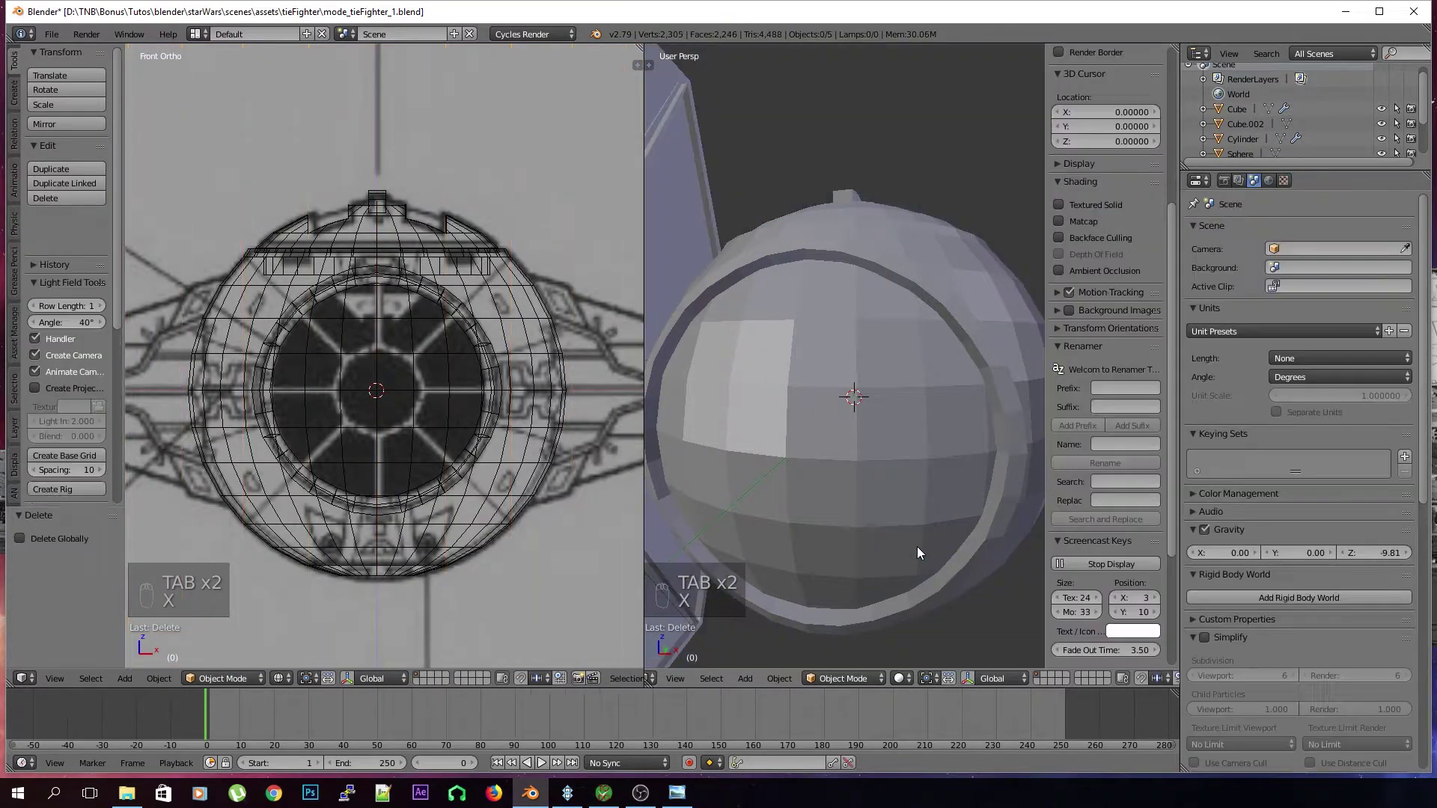
Add a cylinder mesh with 8 vertices at the 3D cursor
{"action": "key", "text": "shift+a"}
{"action": "mouse_move", "coordinate": [895, 512]}
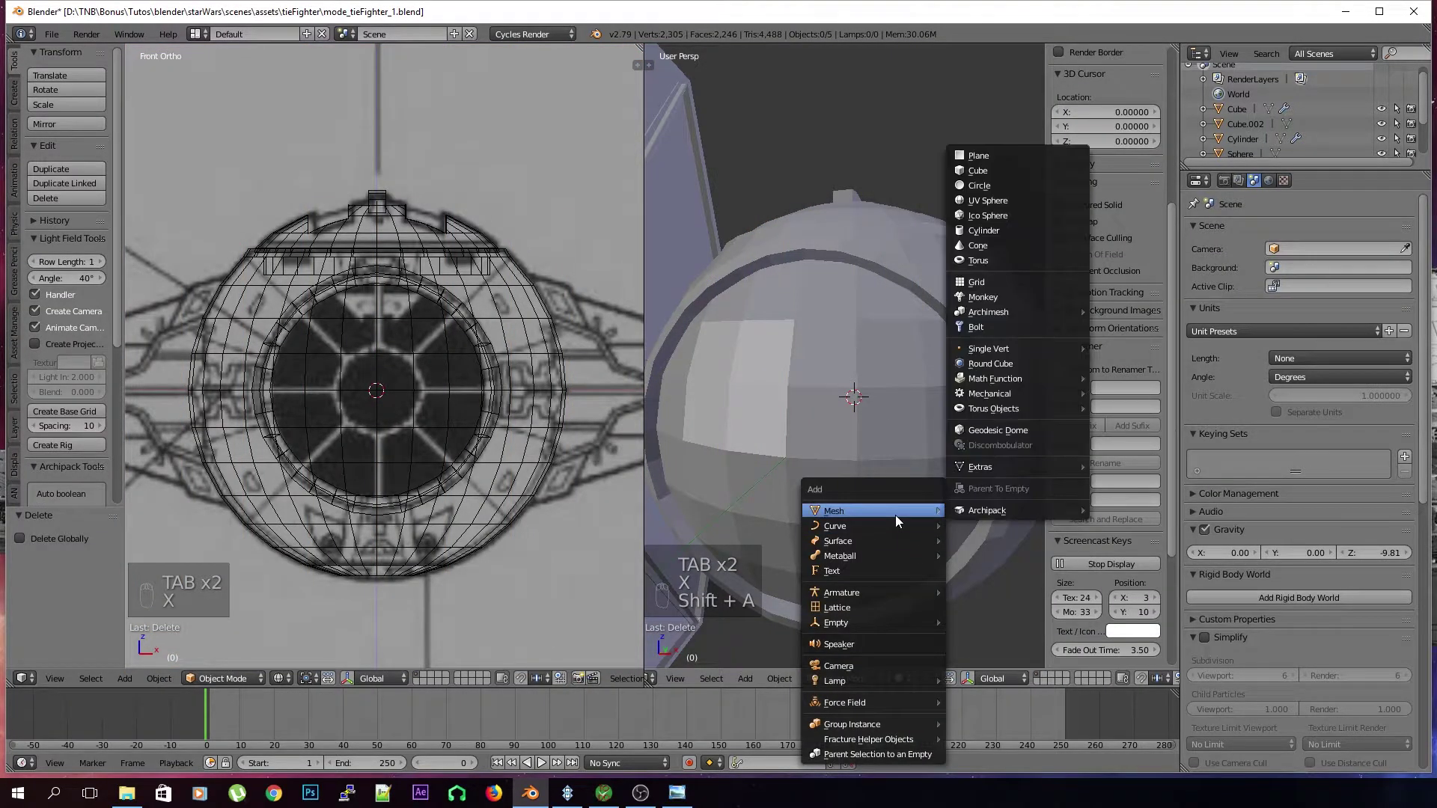
{"action": "left_click", "coordinate": [1030, 230]}
{"action": "left_click", "coordinate": [82, 555]}
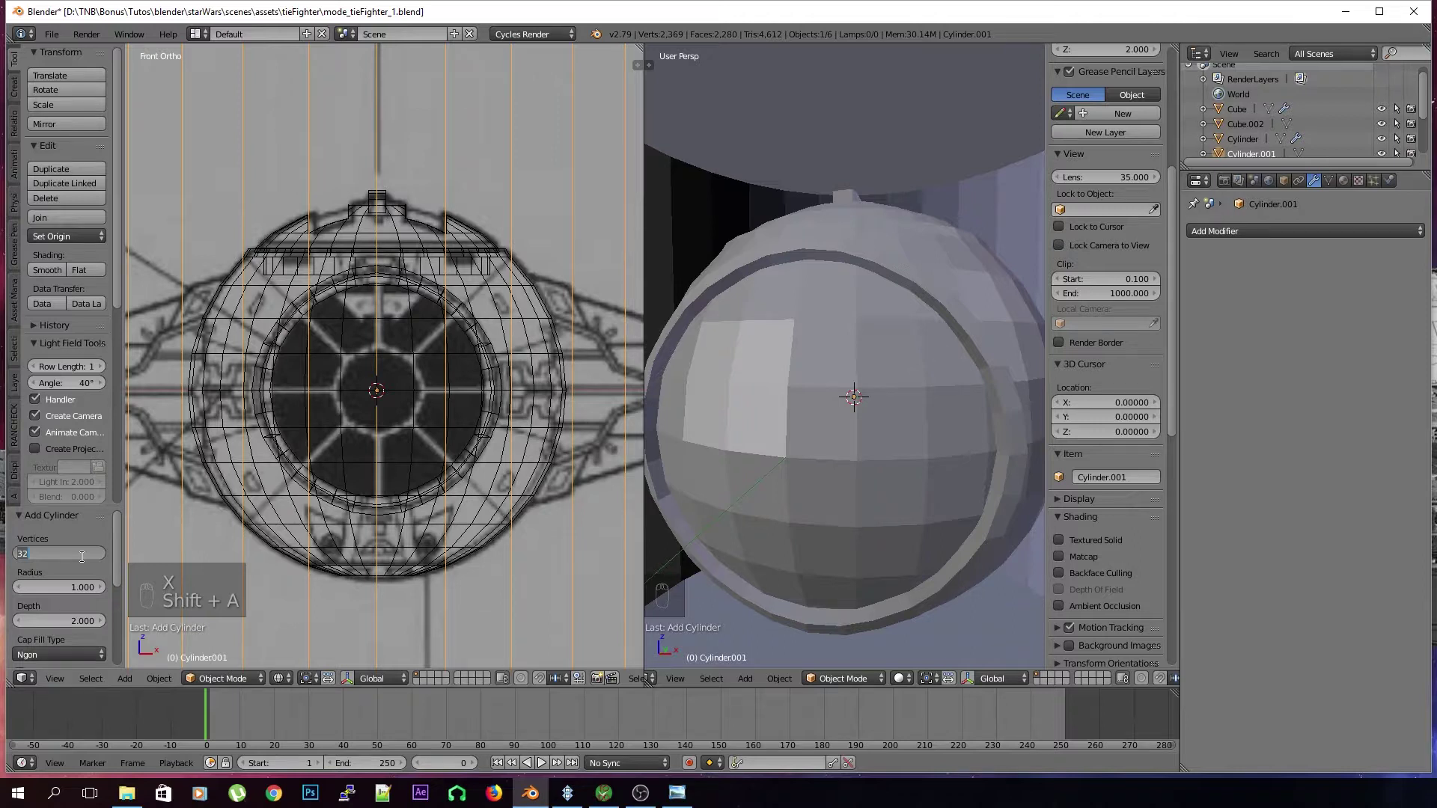
{"action": "type", "text": "8"}
{"action": "key", "text": "Return"}
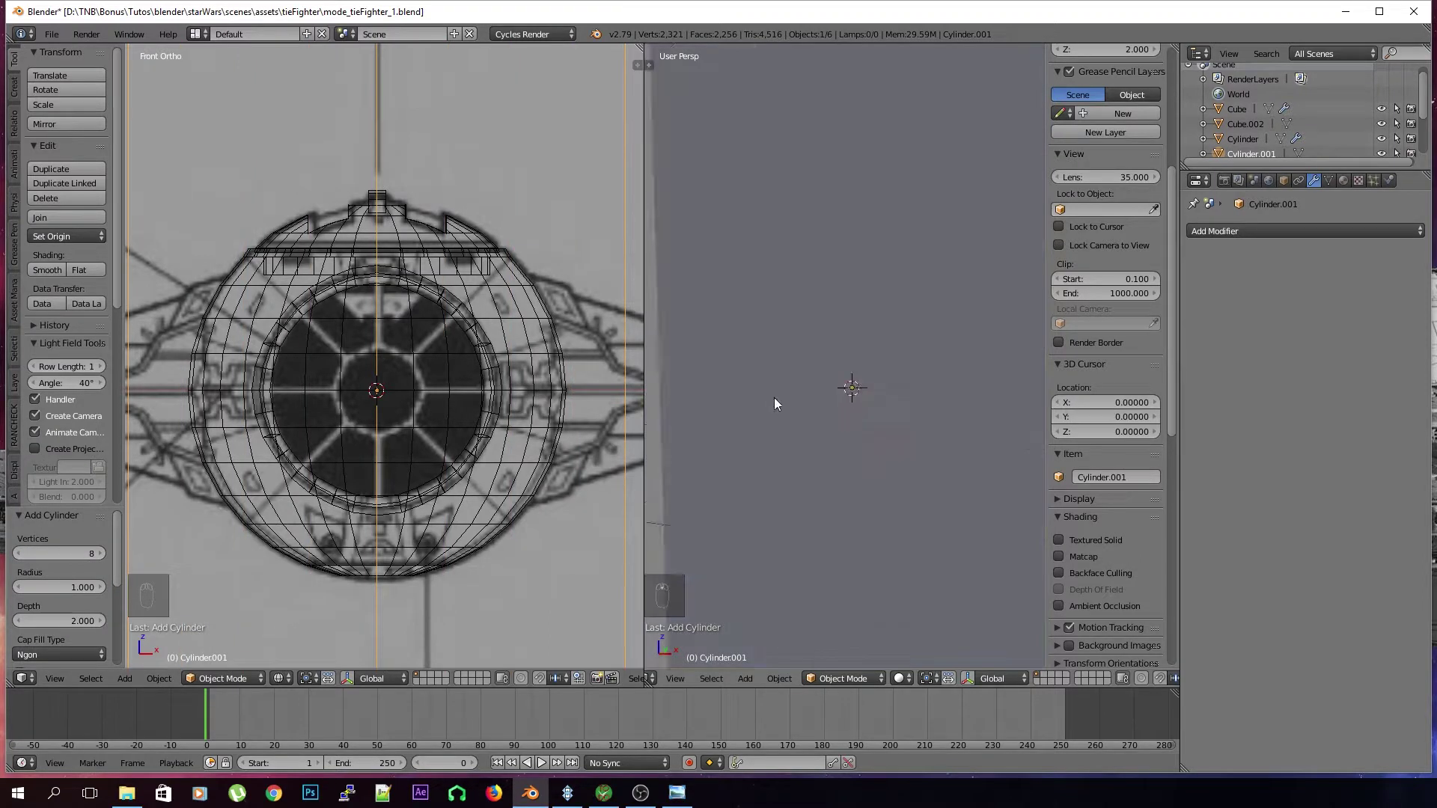
In Edit Mode, scale the eight-sided cylinder to about 0.385 and rotate it 90° around the X axis
{"action": "key", "text": "Tab"}
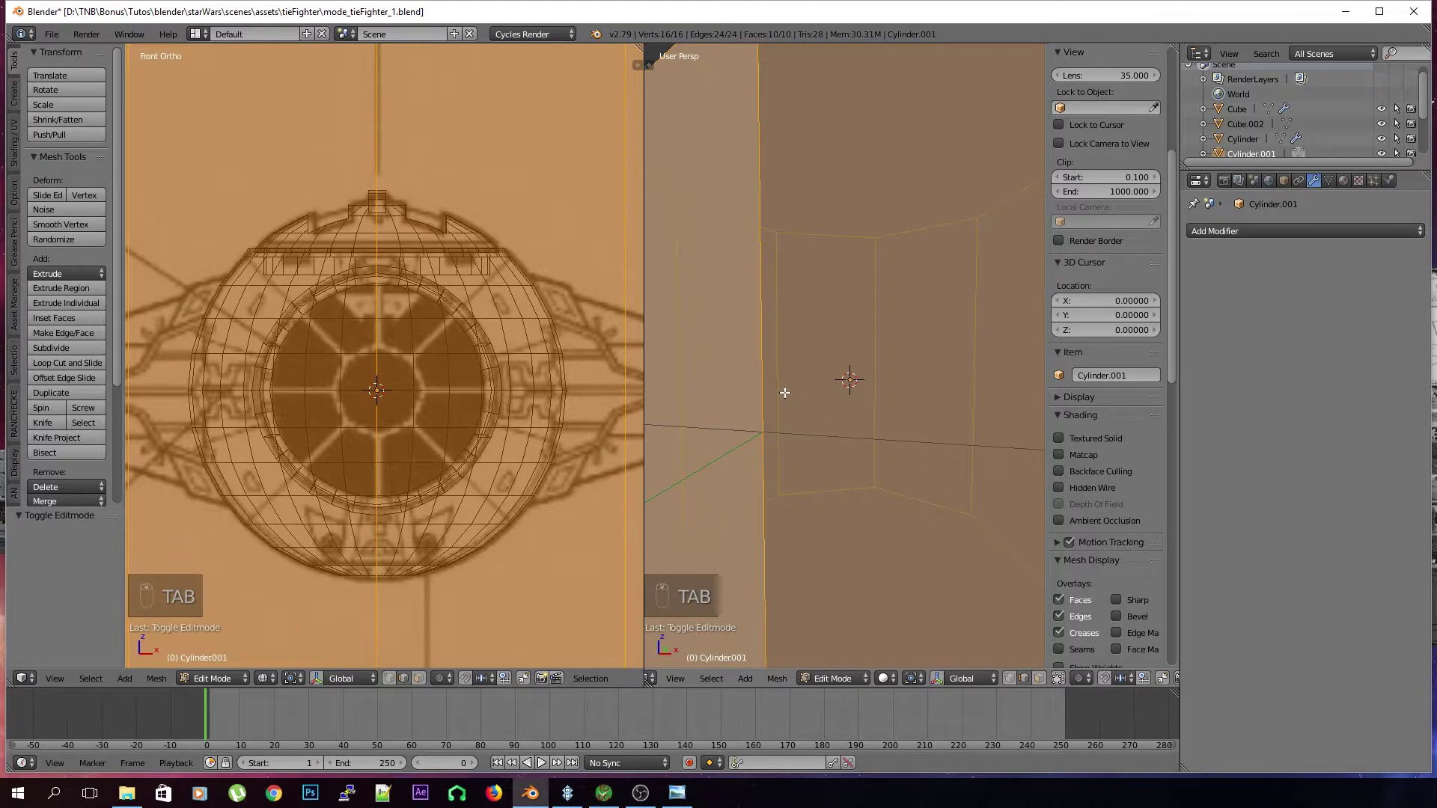
{"action": "key", "text": "s"}
{"action": "left_click", "coordinate": [901, 410]}
{"action": "type", "text": "r"}
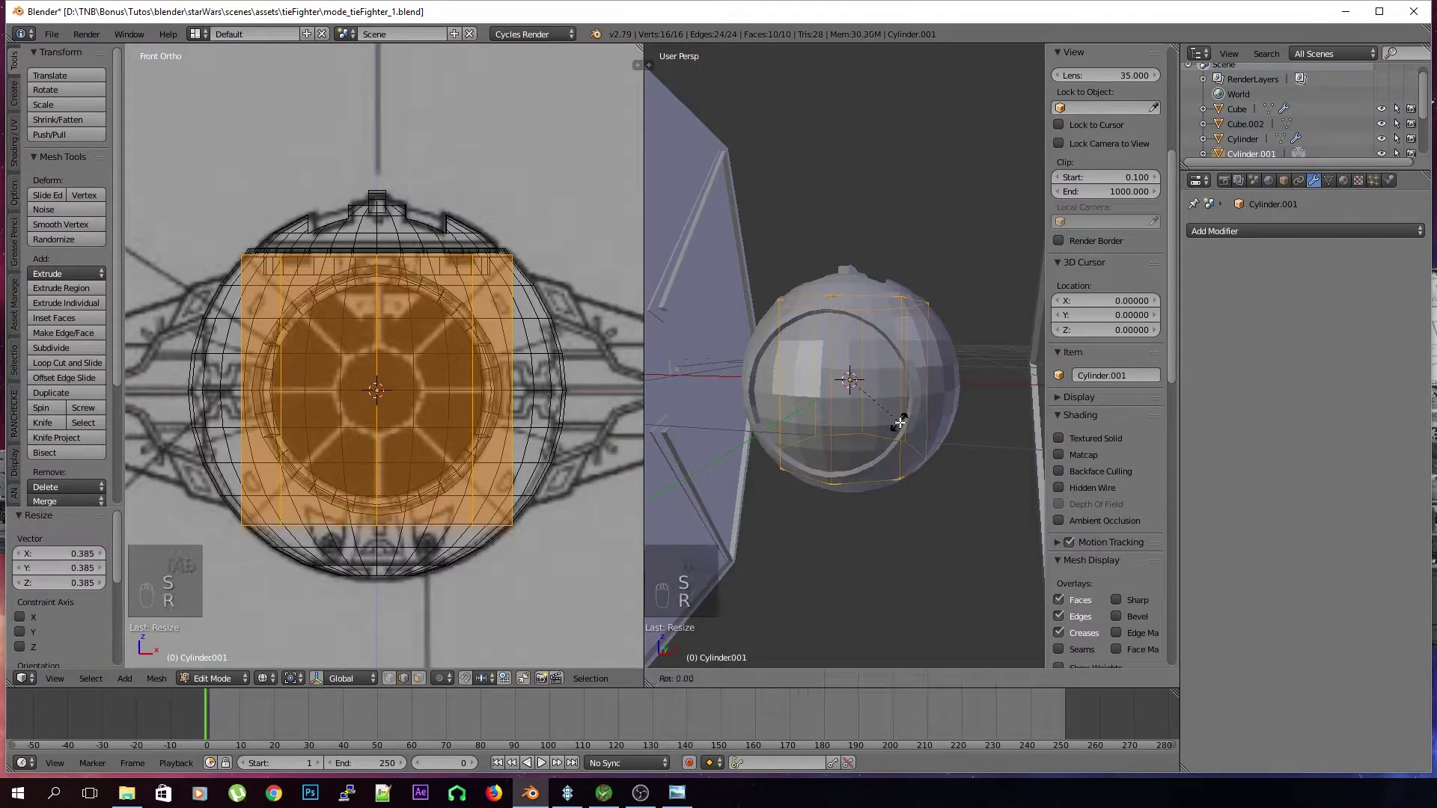
{"action": "type", "text": "x90"}
{"action": "key", "text": "Return"}
Scale the eight-sided cylinder to about 0.890 and move it about -0.082 along the Y axis toward the window frame
{"action": "key", "text": "s"}
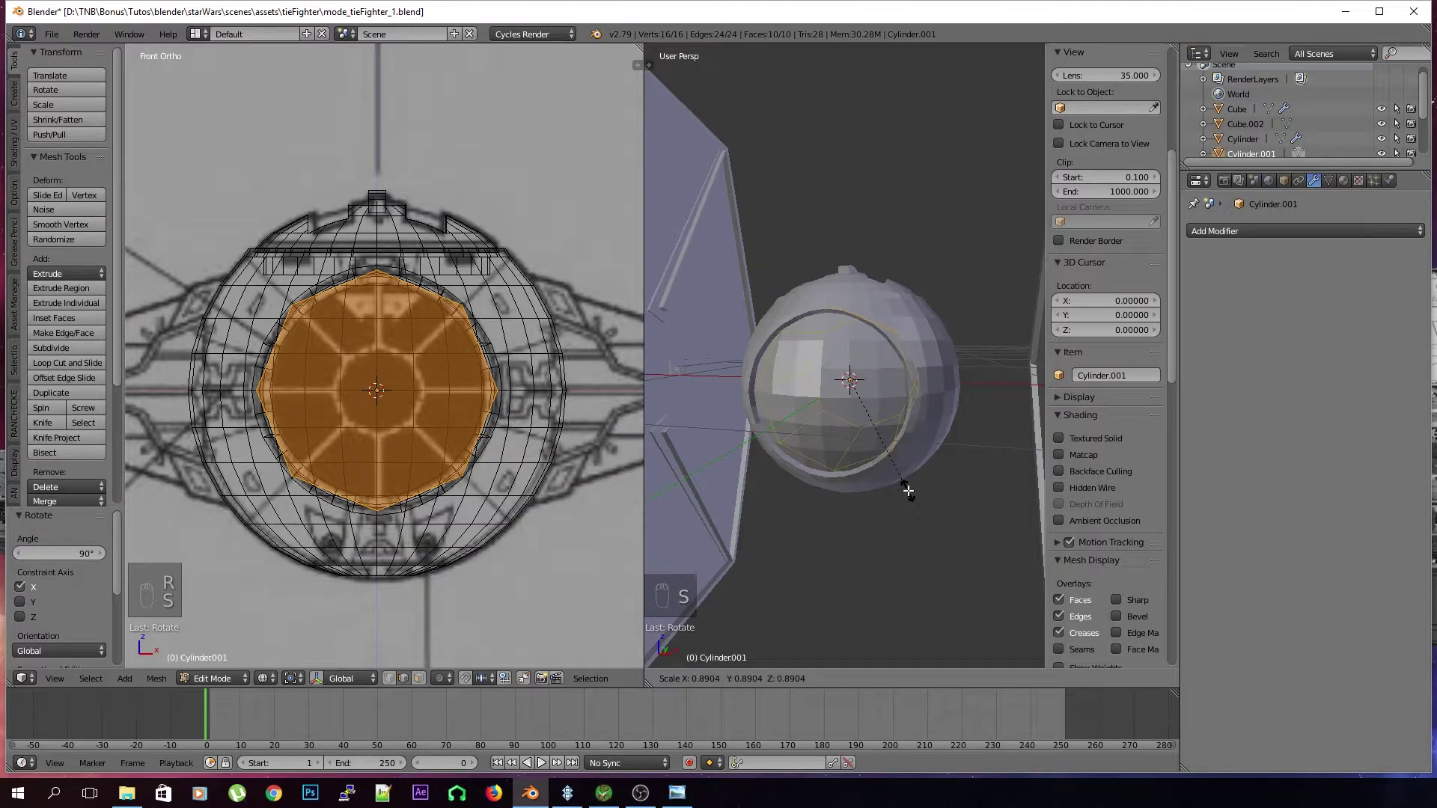
{"action": "left_click", "coordinate": [907, 491]}
{"action": "middle_click_drag", "start_coordinate": [908, 492], "coordinate": [858, 403]}
{"action": "key", "text": "g"}
{"action": "key", "text": "y"}
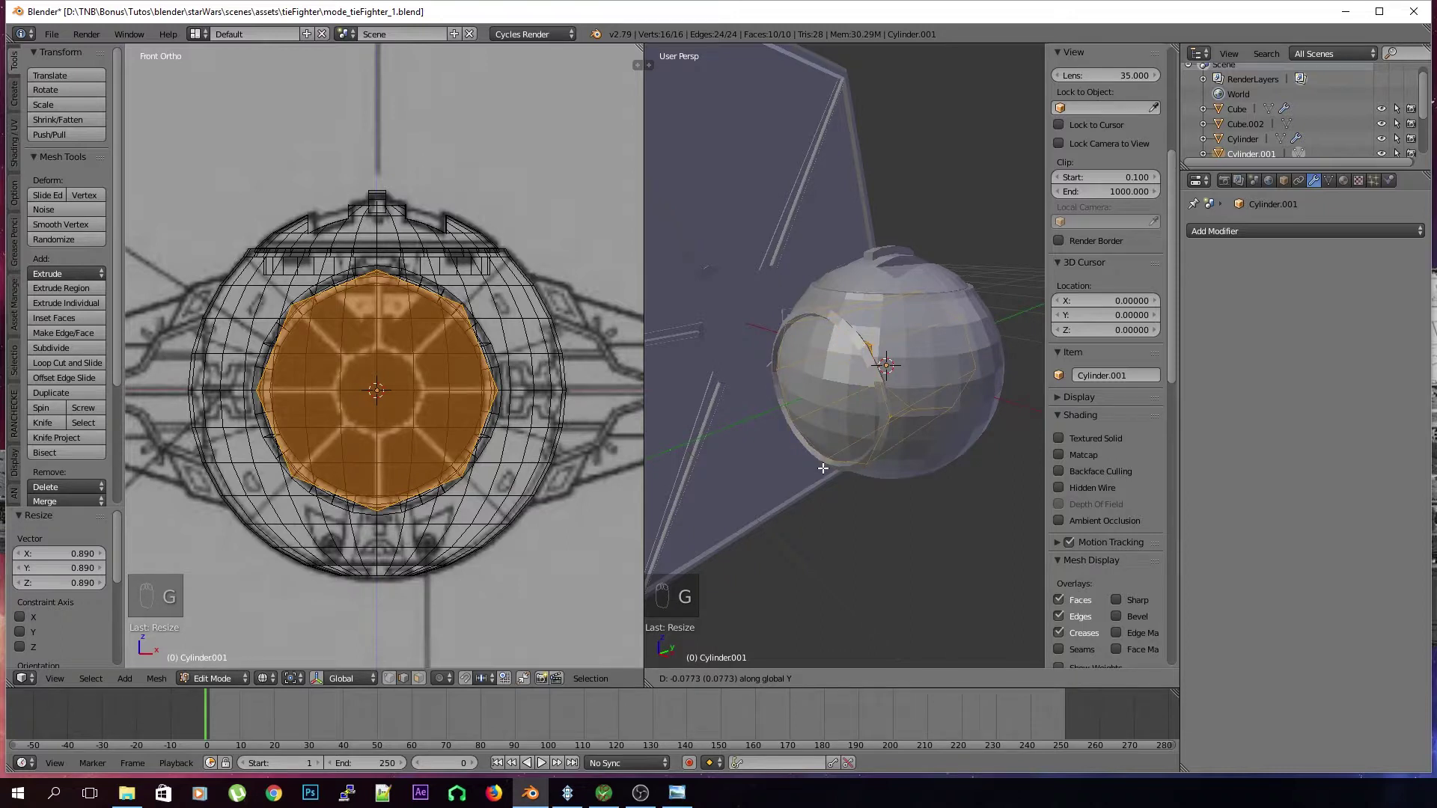
{"action": "left_click", "coordinate": [822, 468]}
{"action": "middle_click_drag", "start_coordinate": [826, 472], "coordinate": [778, 483]}
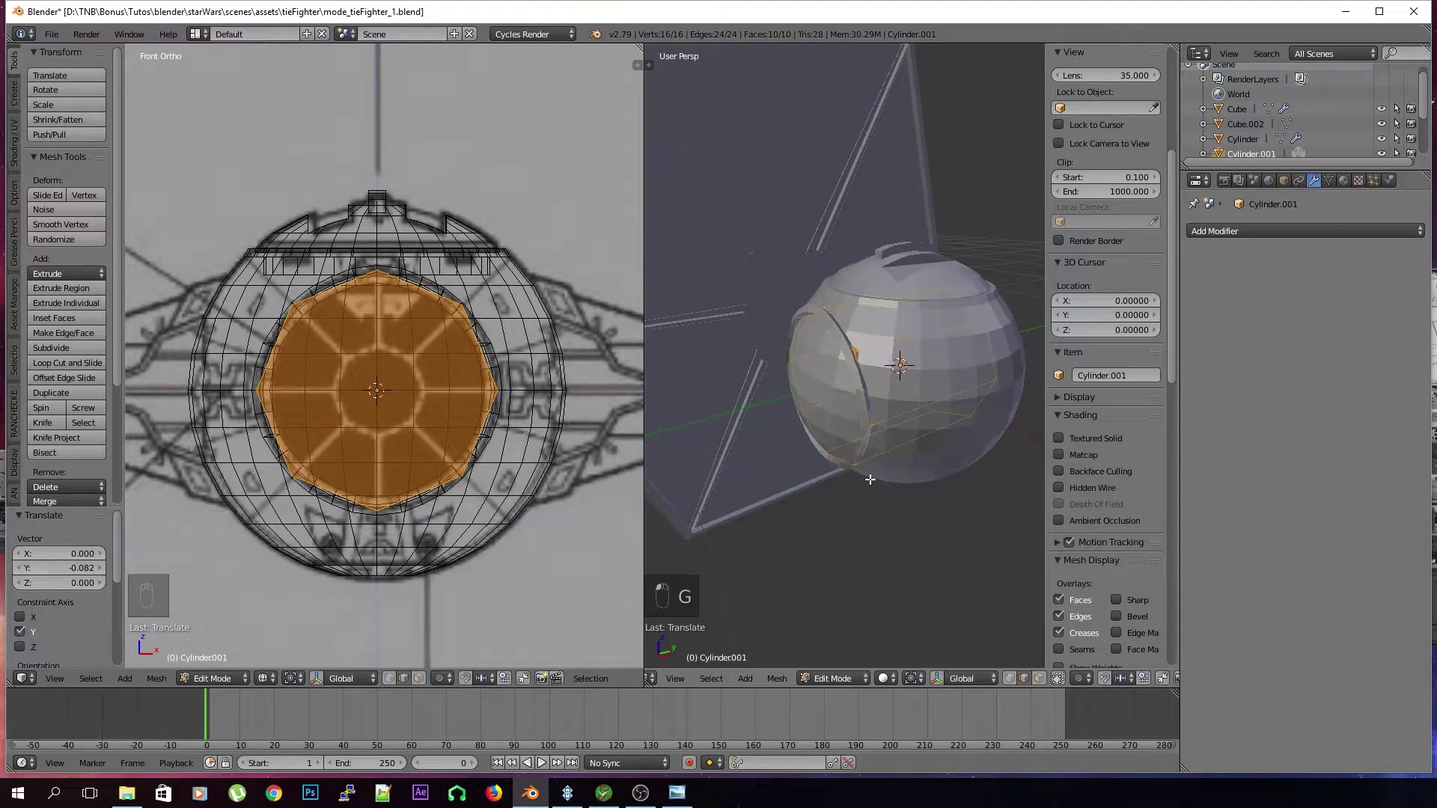
Move the whole eight-sided cylinder about -0.643 along the Y axis, out in front of the hull
{"action": "key", "text": "e"}
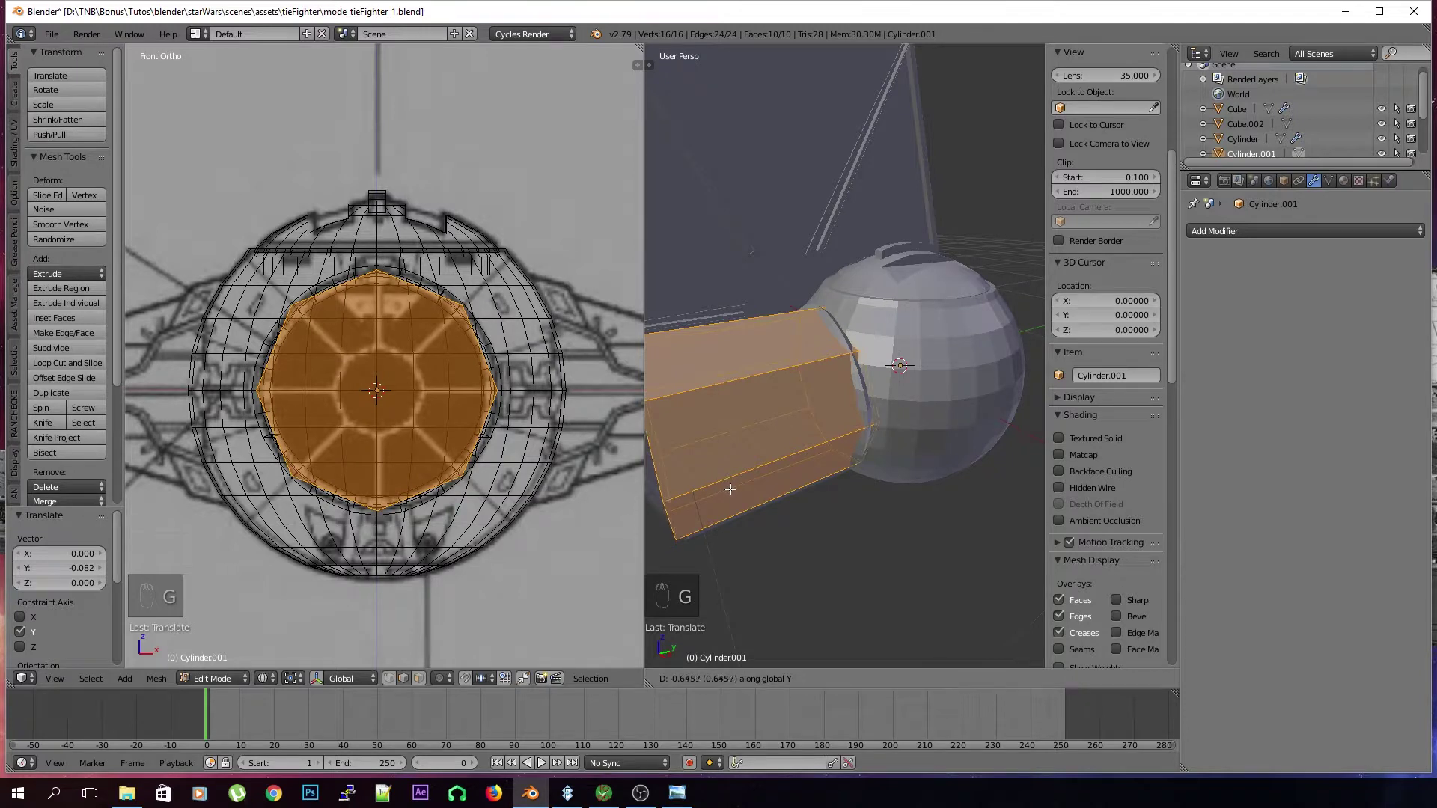
{"action": "left_click", "coordinate": [730, 489]}
{"action": "middle_click_drag", "start_coordinate": [750, 503], "coordinate": [788, 498]}
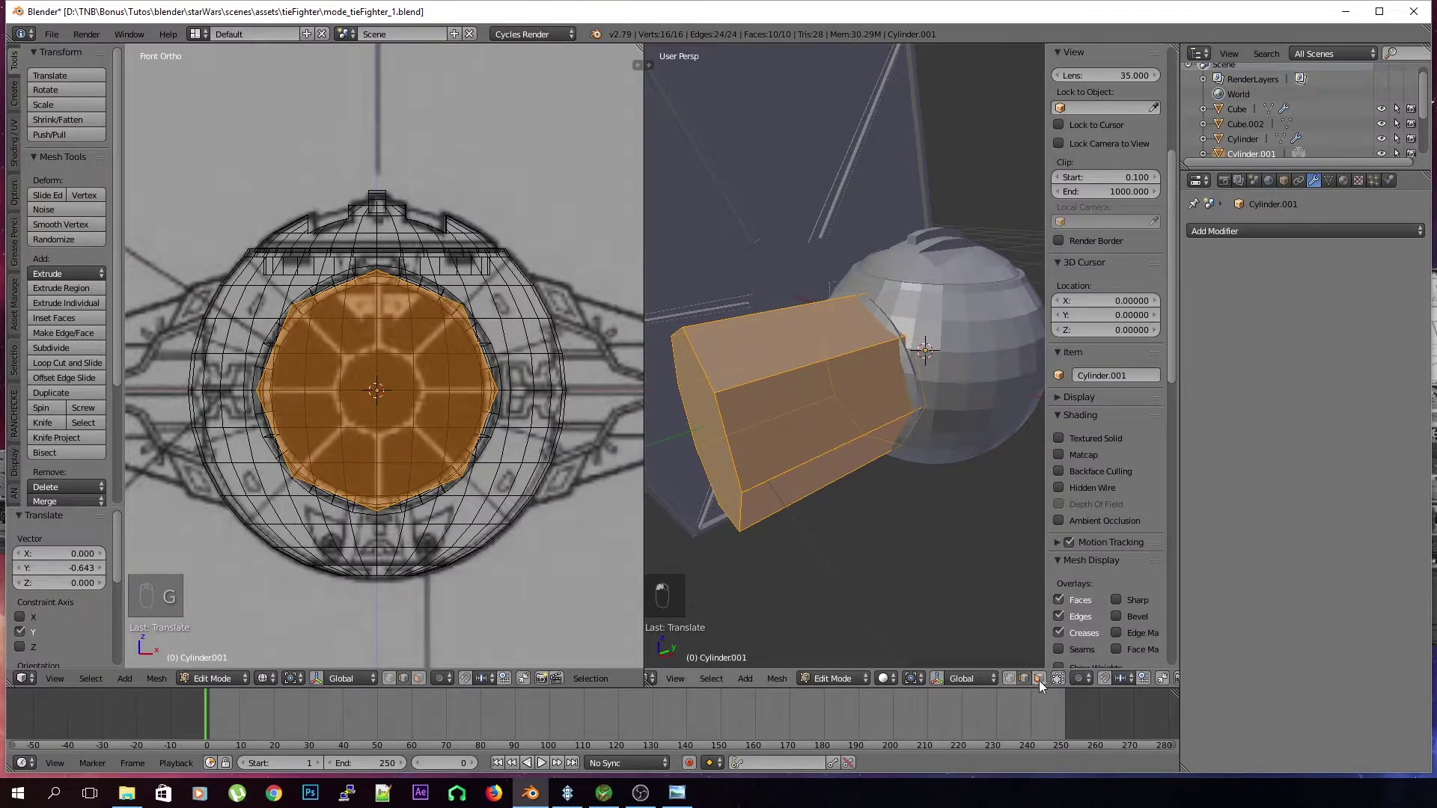
Move the cylinder's front face along the Y axis back toward the hull and scale it to about 0.627
{"action": "right_click", "coordinate": [701, 433]}
{"action": "key", "text": "g"}
{"action": "key", "text": "y"}
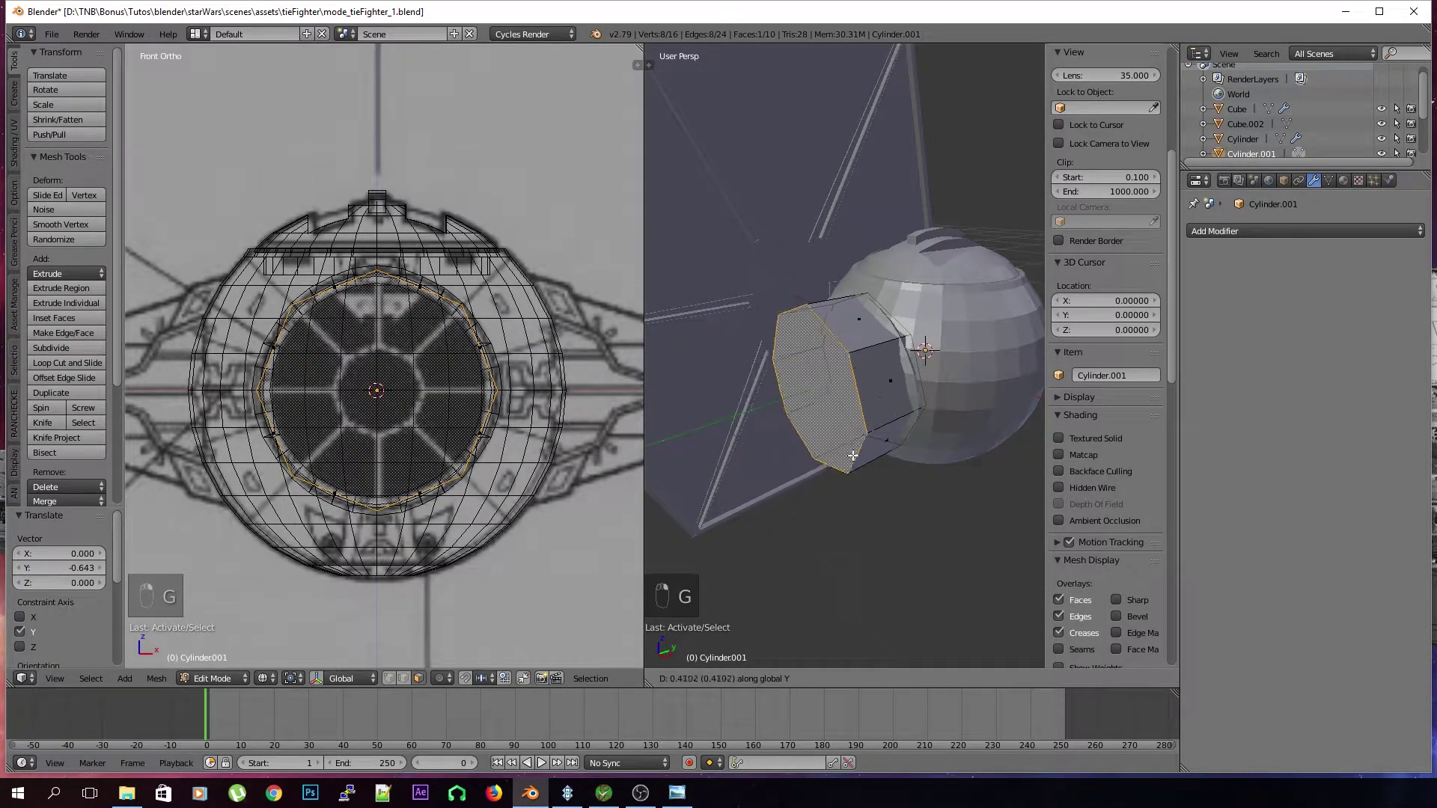
{"action": "left_click", "coordinate": [916, 535]}
{"action": "key", "text": "s"}
{"action": "left_click", "coordinate": [867, 482]}
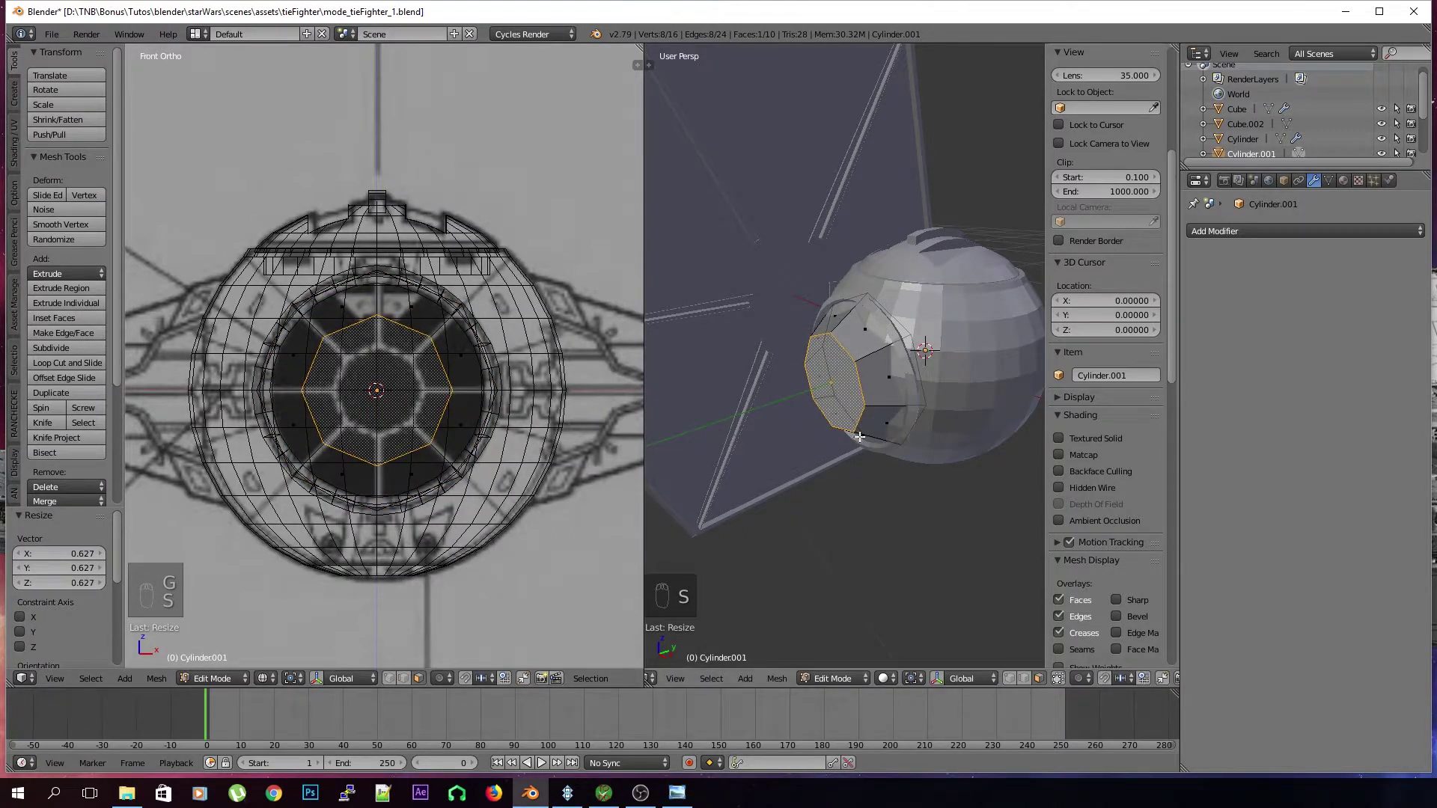
In the left orthographic view, move the front face about -0.055 along the Y axis to match the window depth in the reference image
{"action": "key", "text": "KP_3"}
{"action": "scroll", "coordinate": [312, 408], "scroll_direction": "down", "scroll_amount": 6}
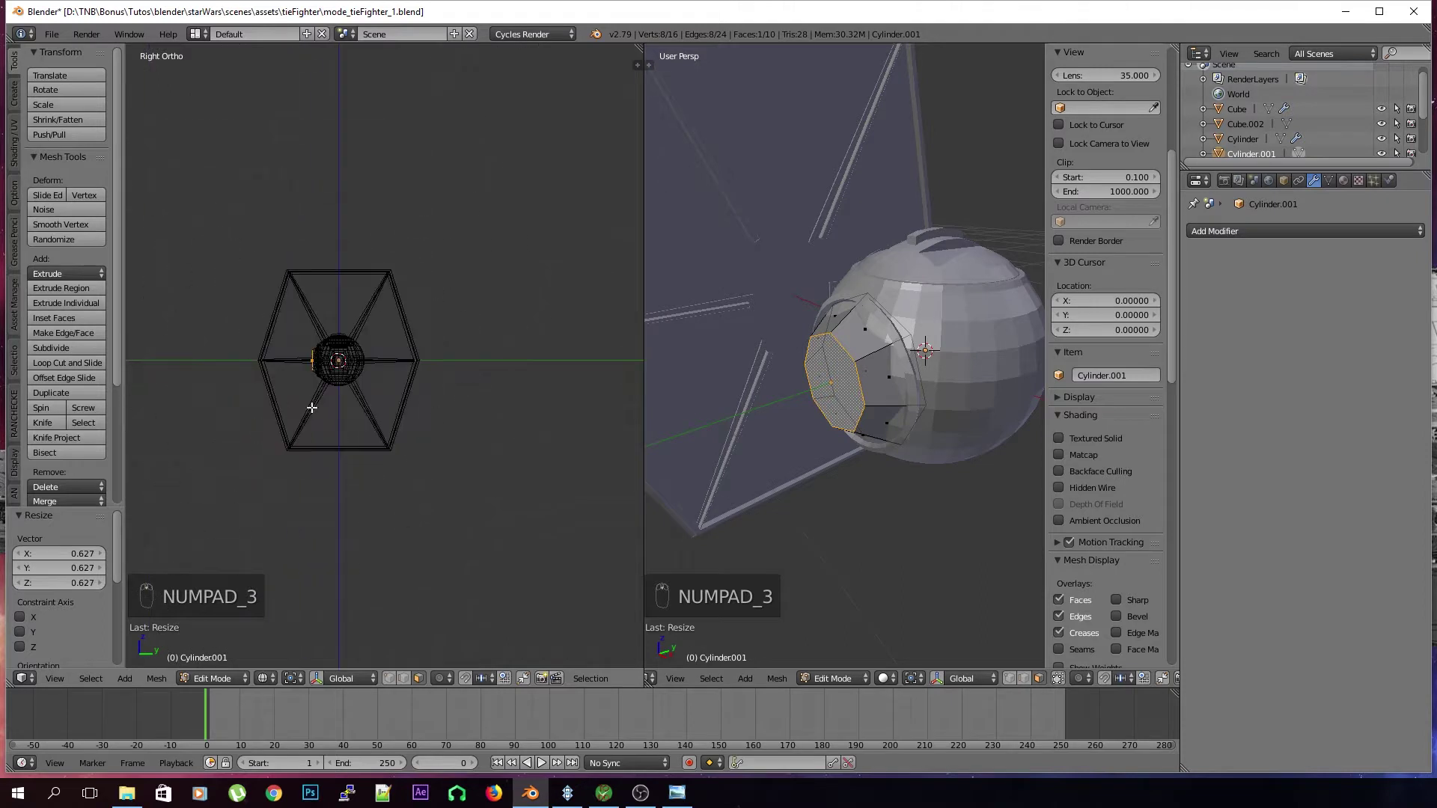
{"action": "key", "text": "ctrl+KP_3"}
{"action": "scroll", "coordinate": [402, 392], "scroll_direction": "up", "scroll_amount": 6}
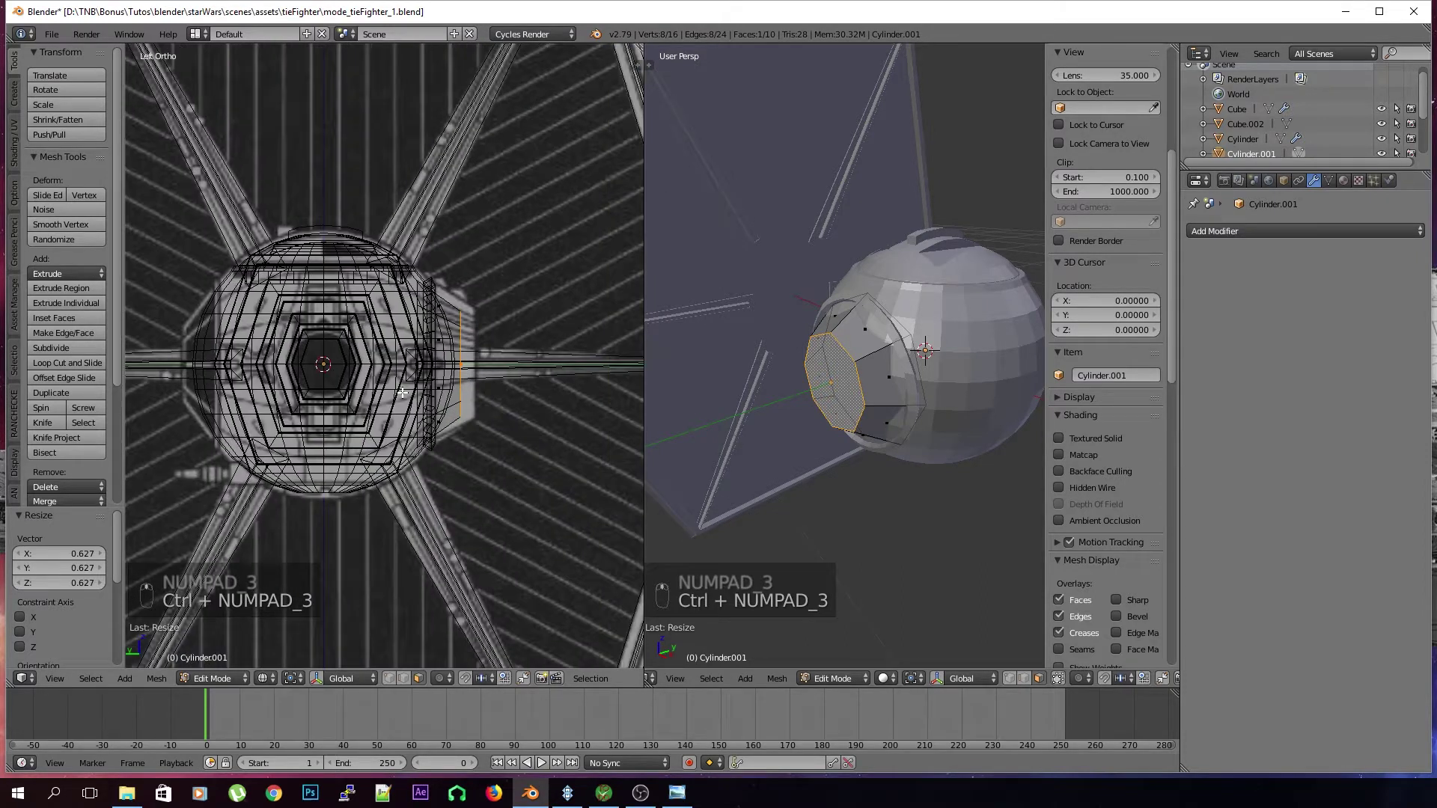
{"action": "scroll", "coordinate": [449, 400], "scroll_direction": "up", "scroll_amount": 3}
{"action": "key", "text": "g"}
{"action": "key", "text": "g"}
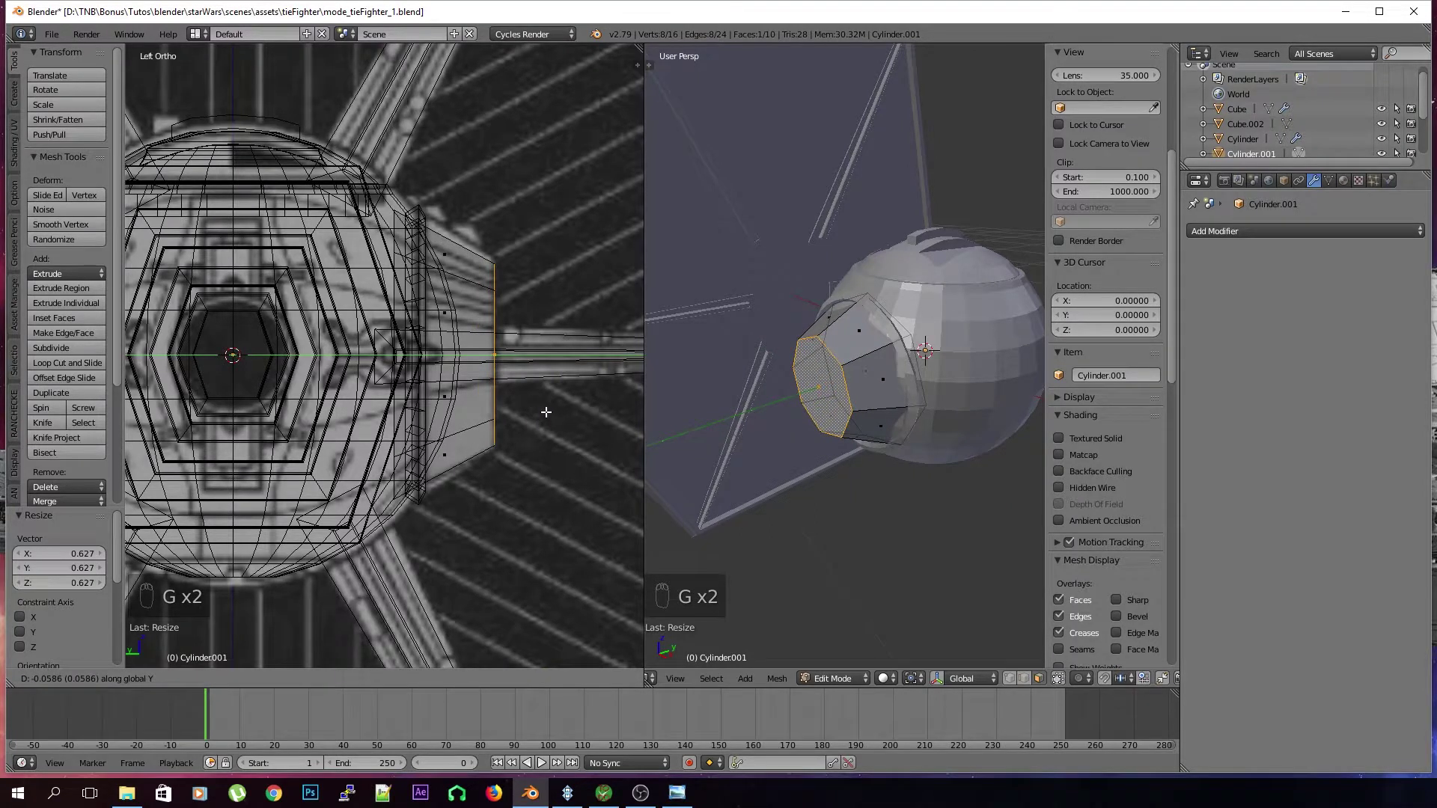
{"action": "left_click", "coordinate": [544, 412]}
In the front view, scale the front face to about 0.637 to match the central octagon in the reference image
{"action": "key", "text": "KP_1"}
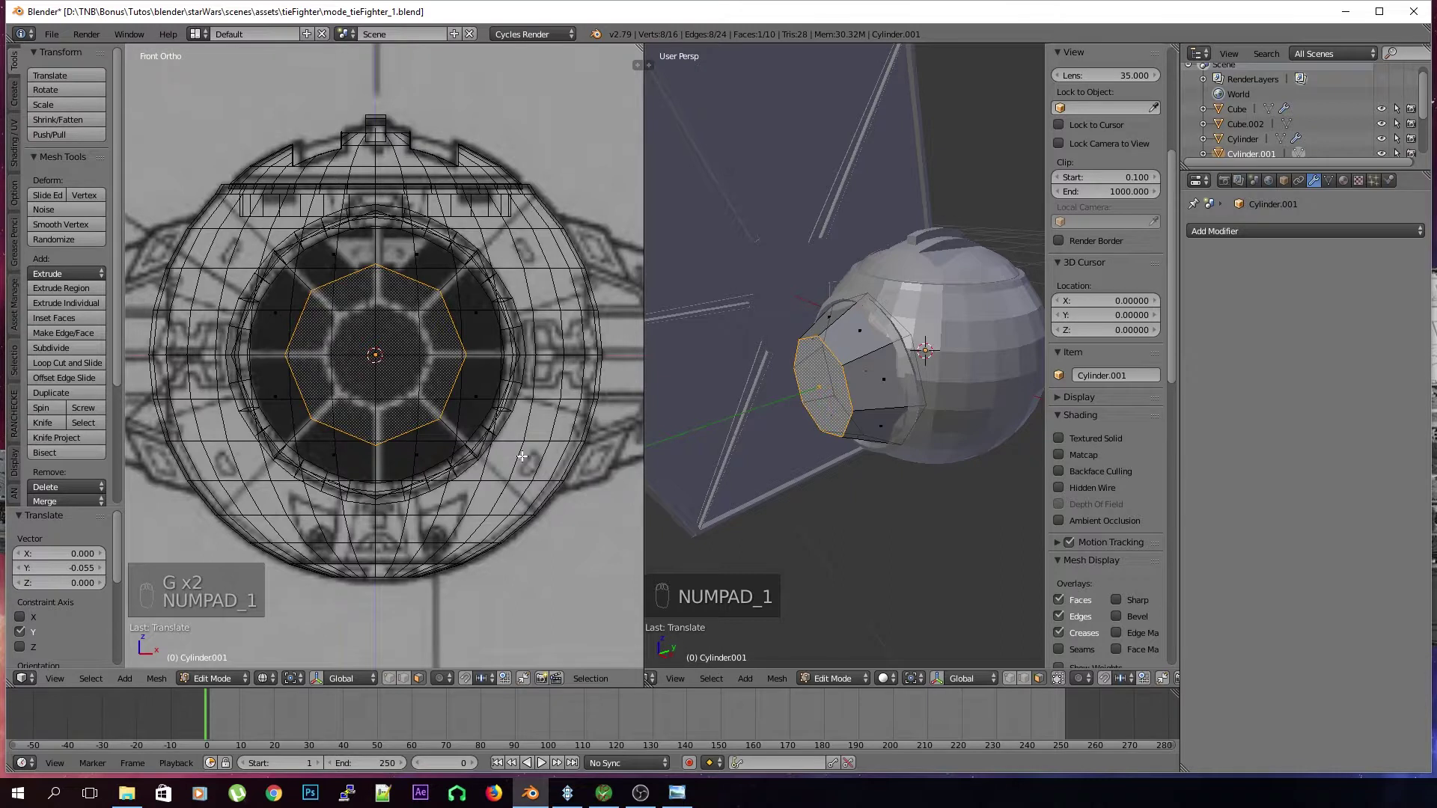
{"action": "key", "text": "s"}
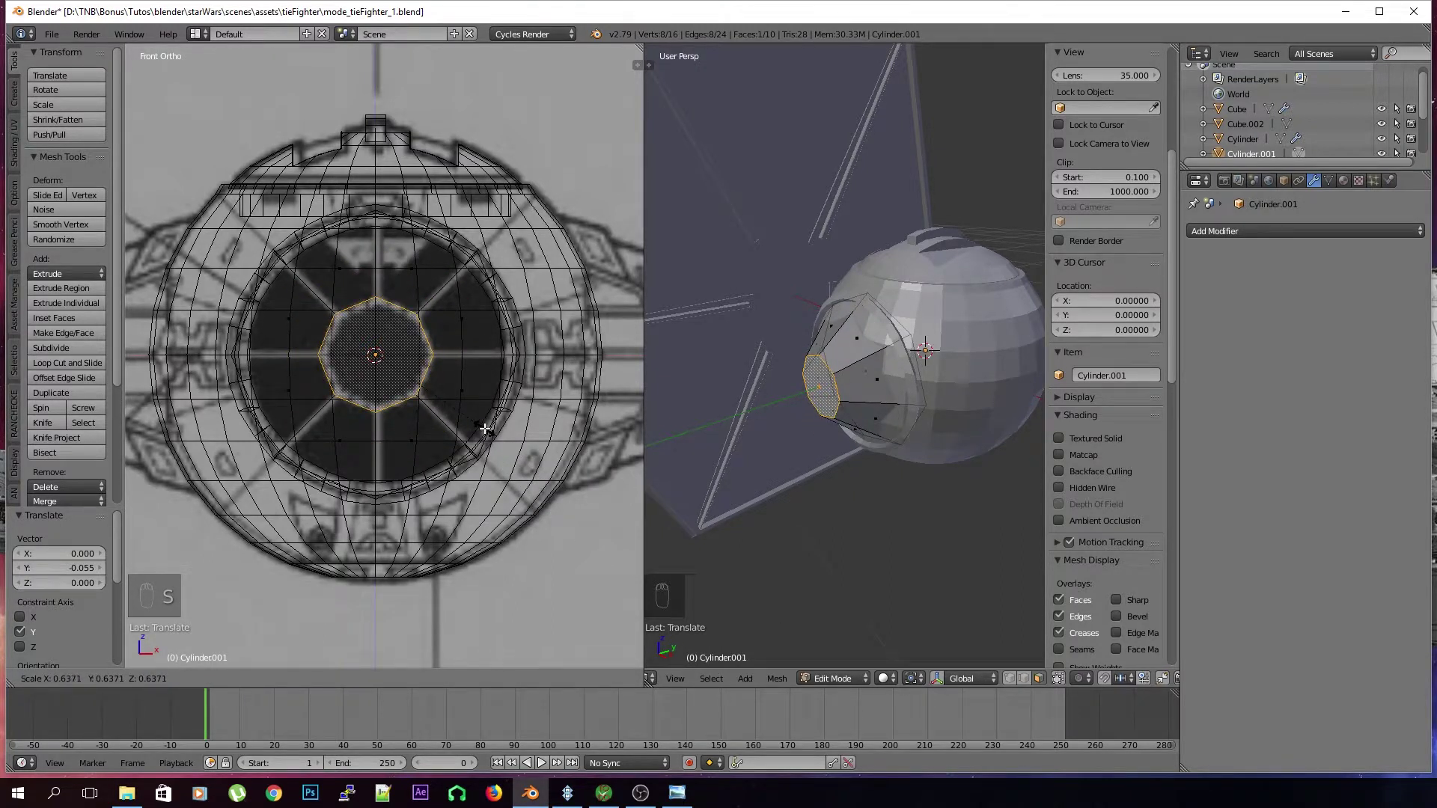
{"action": "left_click", "coordinate": [485, 429]}
Move the window's large rear face along the Y axis to seat it in the frame, deselect everything and return to Object Mode
{"action": "scroll", "coordinate": [483, 430], "scroll_direction": "down", "scroll_amount": 5}
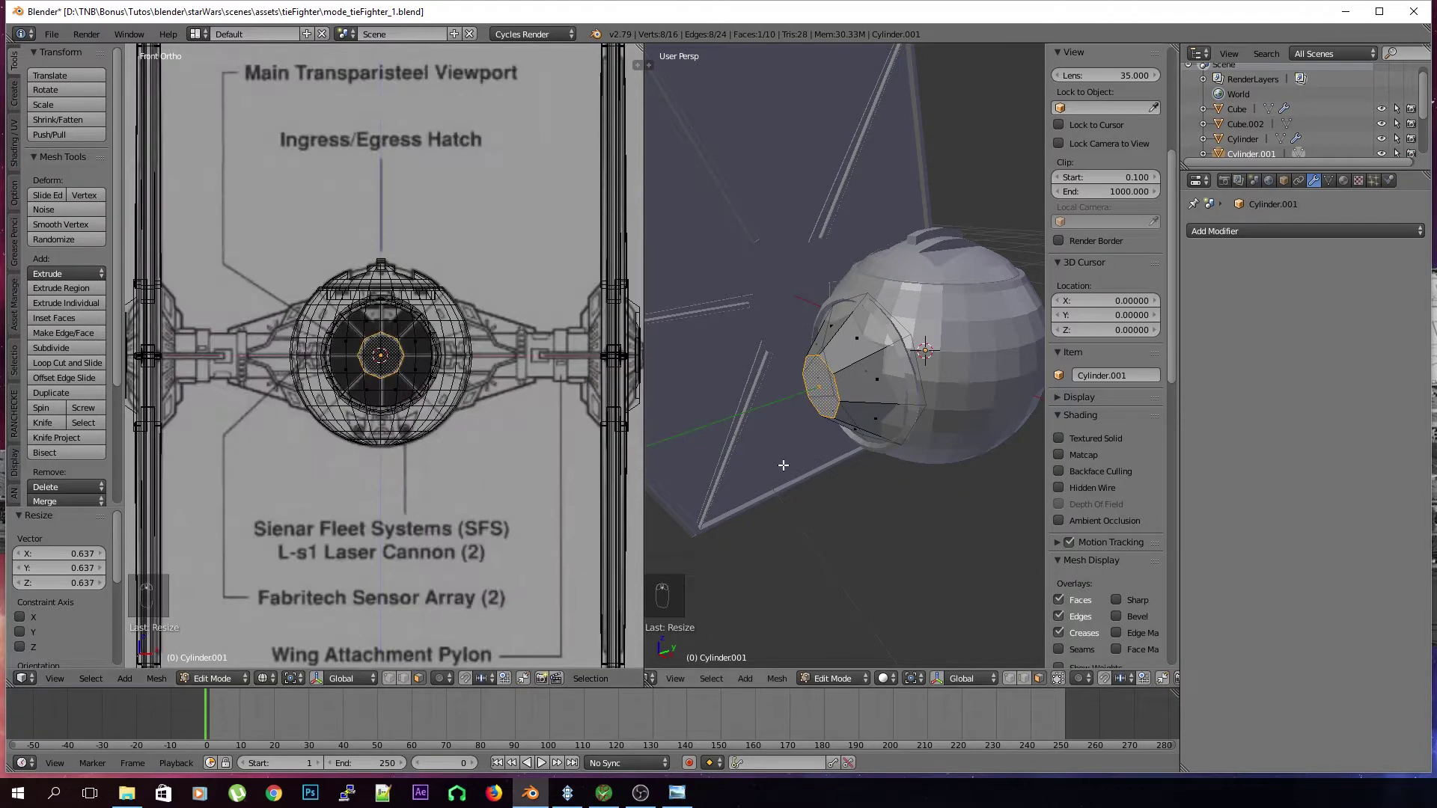
{"action": "scroll", "coordinate": [872, 474], "scroll_direction": "down", "scroll_amount": 2}
{"action": "middle_click_drag", "start_coordinate": [872, 474], "coordinate": [793, 447]}
{"action": "key", "text": "g"}
{"action": "key", "text": "y"}
{"action": "left_click", "coordinate": [827, 533]}
{"action": "right_click", "coordinate": [874, 380]}
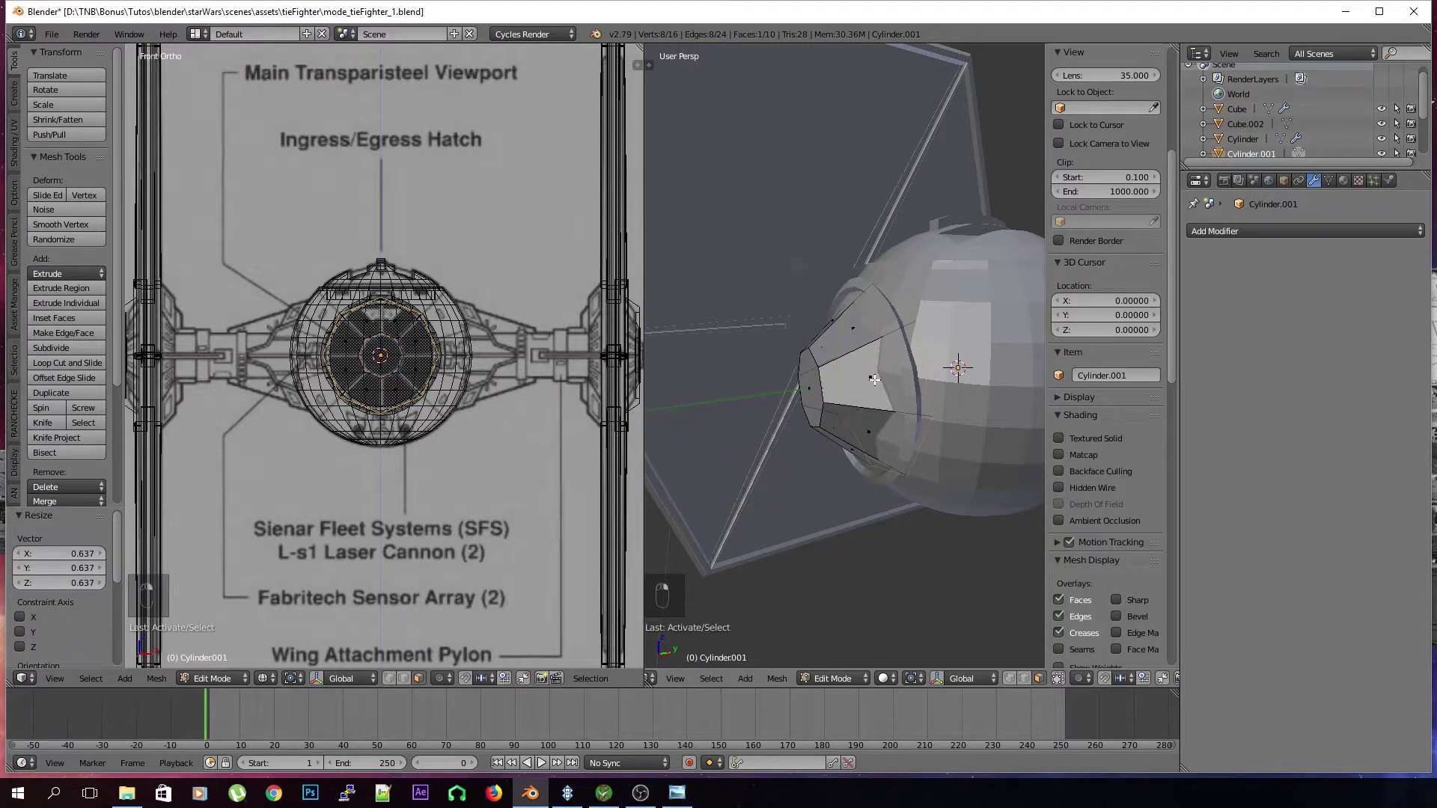
{"action": "key", "text": "g"}
{"action": "key", "text": "y"}
{"action": "left_click", "coordinate": [862, 433]}
{"action": "middle_click_drag", "start_coordinate": [863, 433], "coordinate": [986, 603]}
{"action": "key", "text": "a"}
{"action": "key", "text": "Tab"}
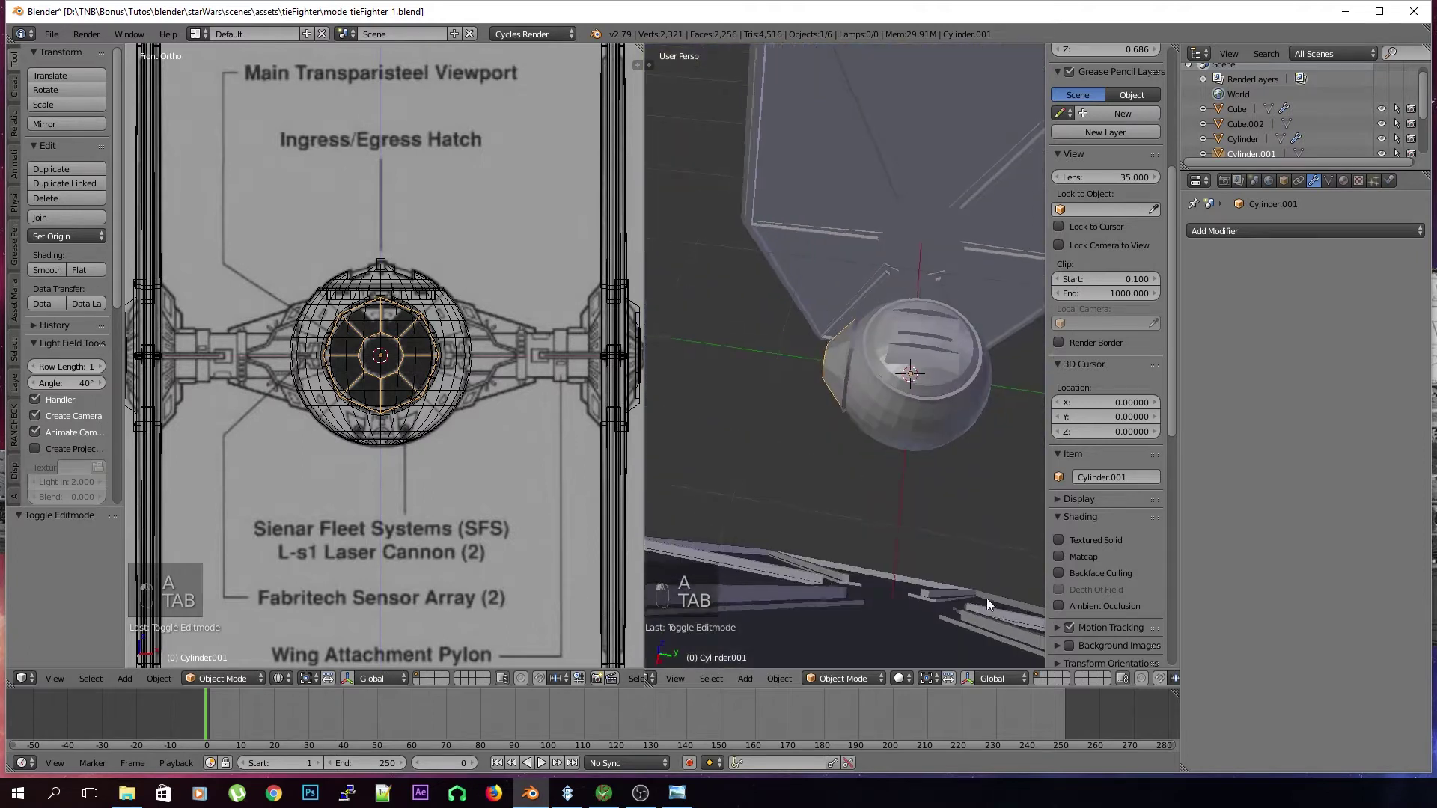
In Edit Mode, adjust the window's central front octagon along the Y axis and deselect everything
{"action": "key", "text": "Tab"}
{"action": "scroll", "coordinate": [988, 591], "scroll_direction": "up", "scroll_amount": 3}
{"action": "middle_click_drag", "start_coordinate": [871, 521], "coordinate": [940, 474]}
{"action": "right_click", "coordinate": [831, 409]}
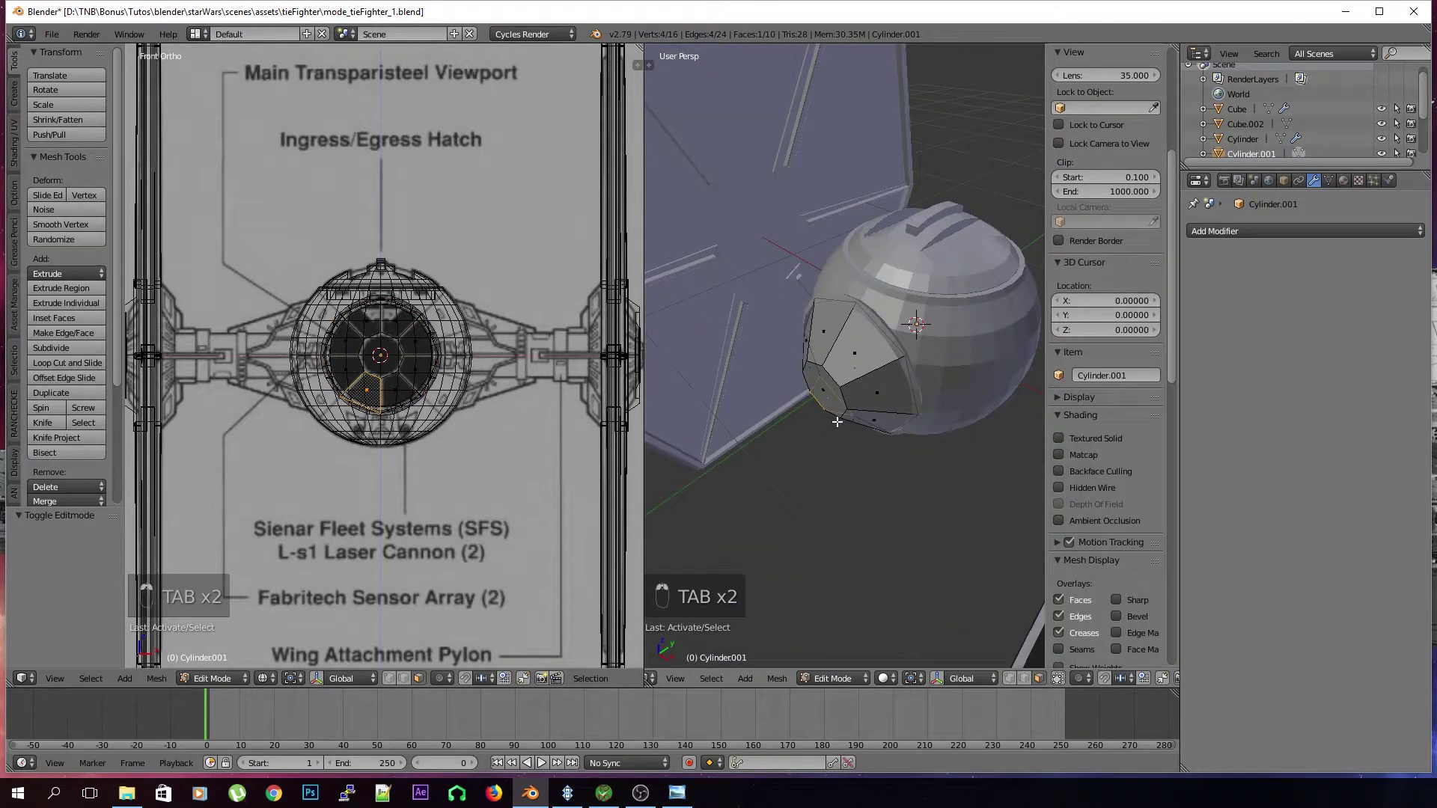
{"action": "right_click", "coordinate": [829, 390]}
{"action": "key", "text": "g"}
{"action": "key", "text": "y"}
{"action": "left_click", "coordinate": [838, 411]}
{"action": "middle_click_drag", "start_coordinate": [837, 410], "coordinate": [891, 426]}
{"action": "key", "text": "a"}
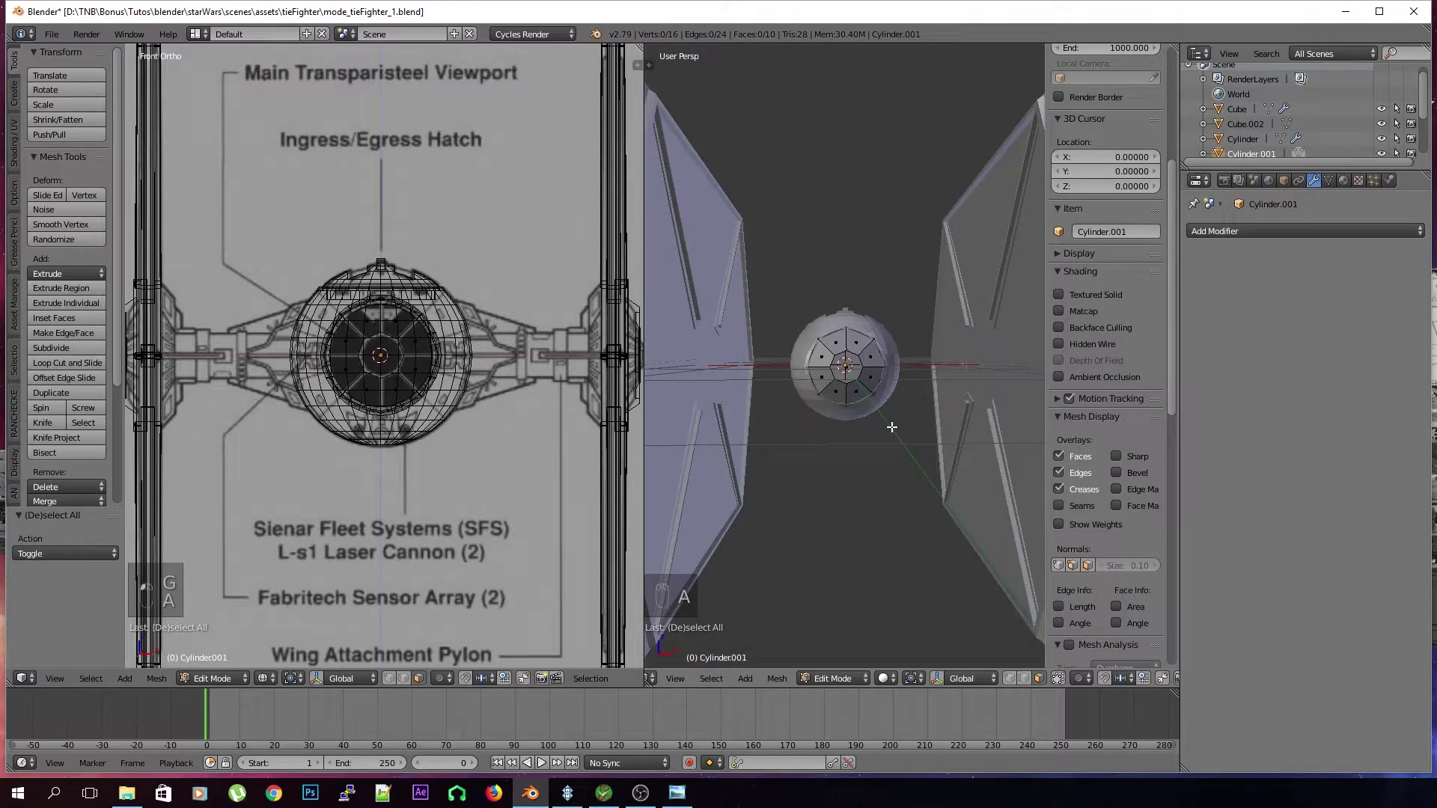
Return to Object Mode and save the file over the existing one
{"action": "key", "text": "ctrl+s"}
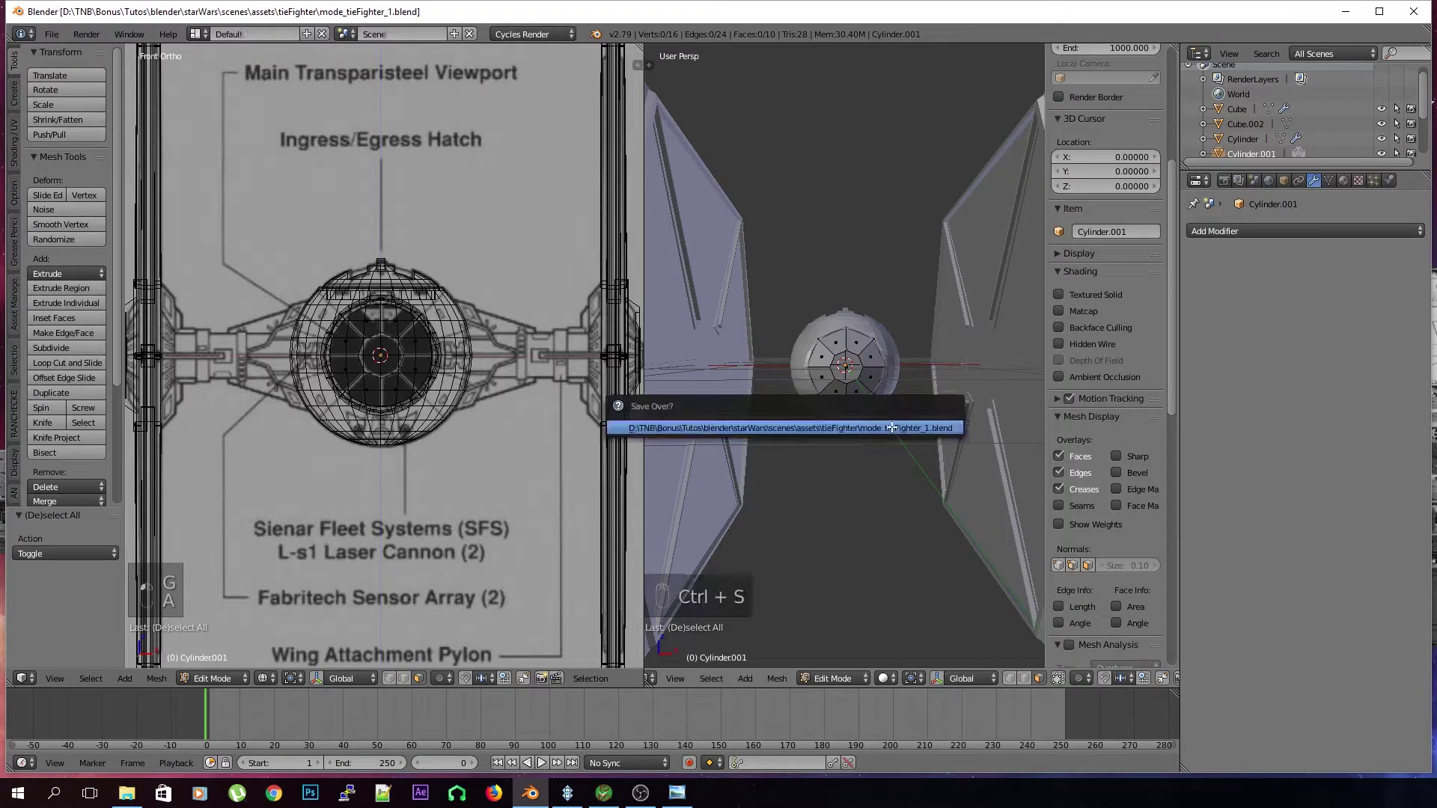
{"action": "key", "text": "Tab"}
{"action": "scroll", "coordinate": [891, 426], "scroll_direction": "up", "scroll_amount": 4}
{"action": "middle_click_drag", "start_coordinate": [909, 424], "coordinate": [847, 445]}
{"action": "key", "text": "ctrl+s"}
{"action": "left_click", "coordinate": [848, 448]}
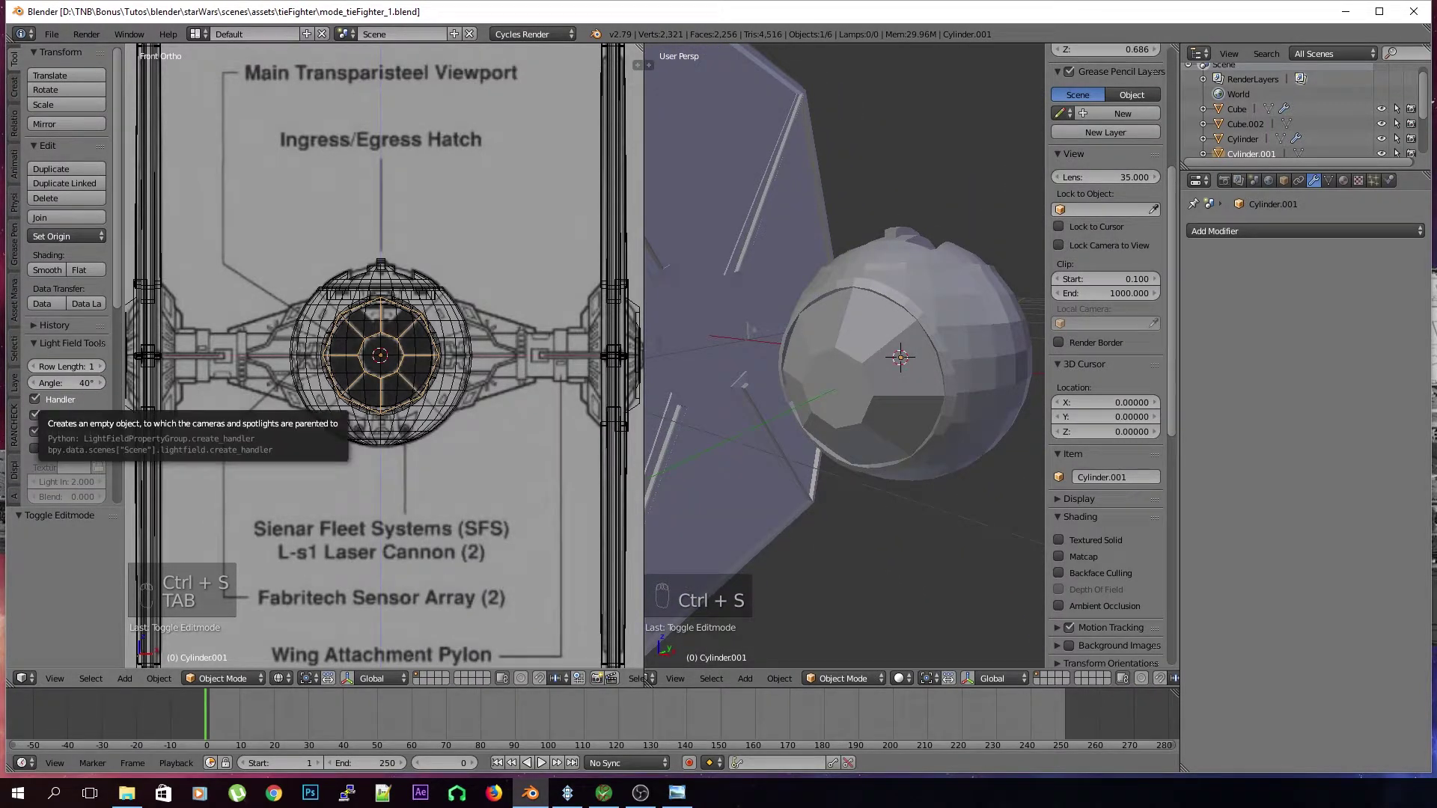
{"action": "scroll", "coordinate": [866, 433], "scroll_direction": "up", "scroll_amount": 2}
{"action": "middle_click_drag", "start_coordinate": [833, 433], "coordinate": [894, 389]}
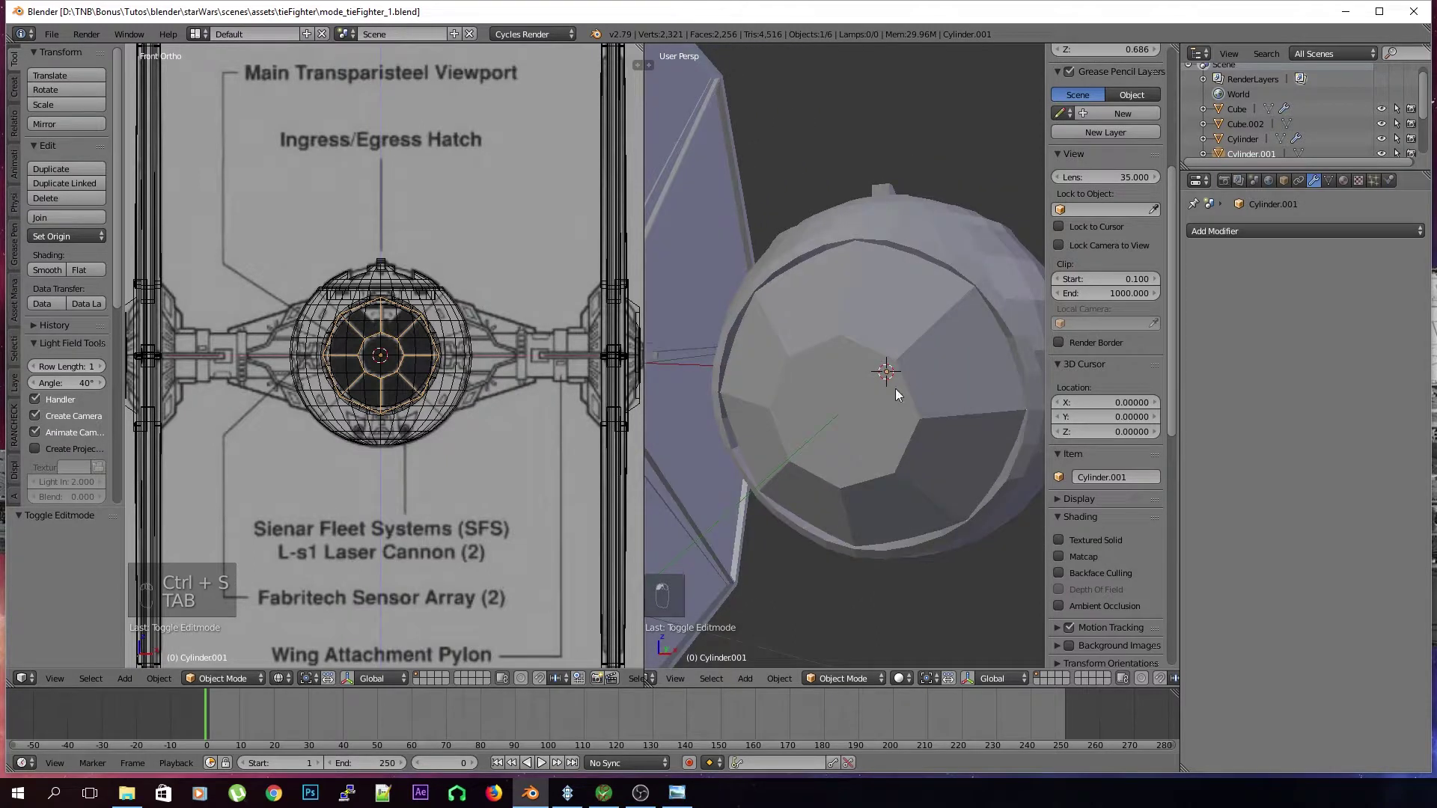
{"action": "key", "text": "Tab"}
{"action": "key", "text": "Tab"}
{"action": "key", "text": "Tab"}
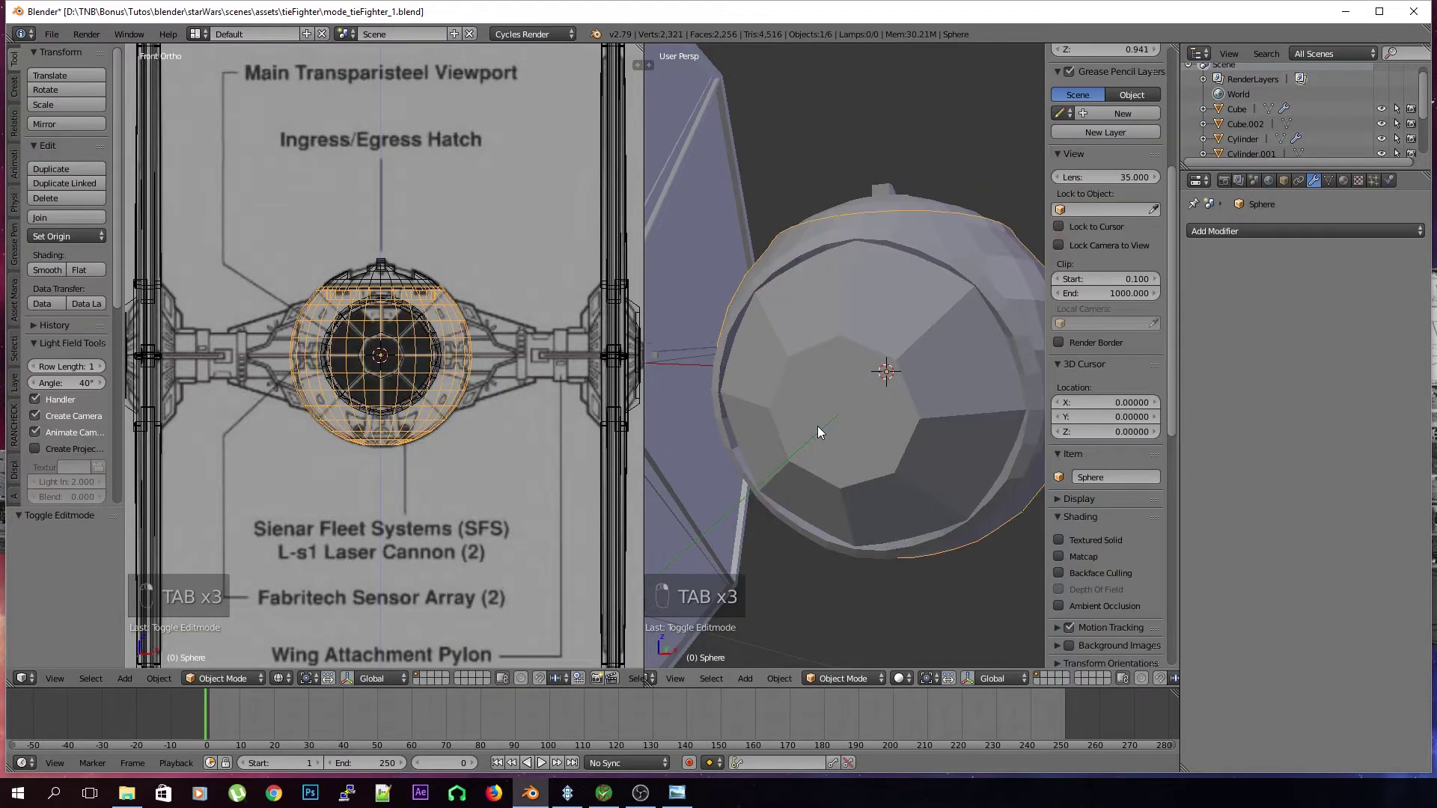
{"action": "scroll", "coordinate": [844, 429], "scroll_direction": "down", "scroll_amount": 3}
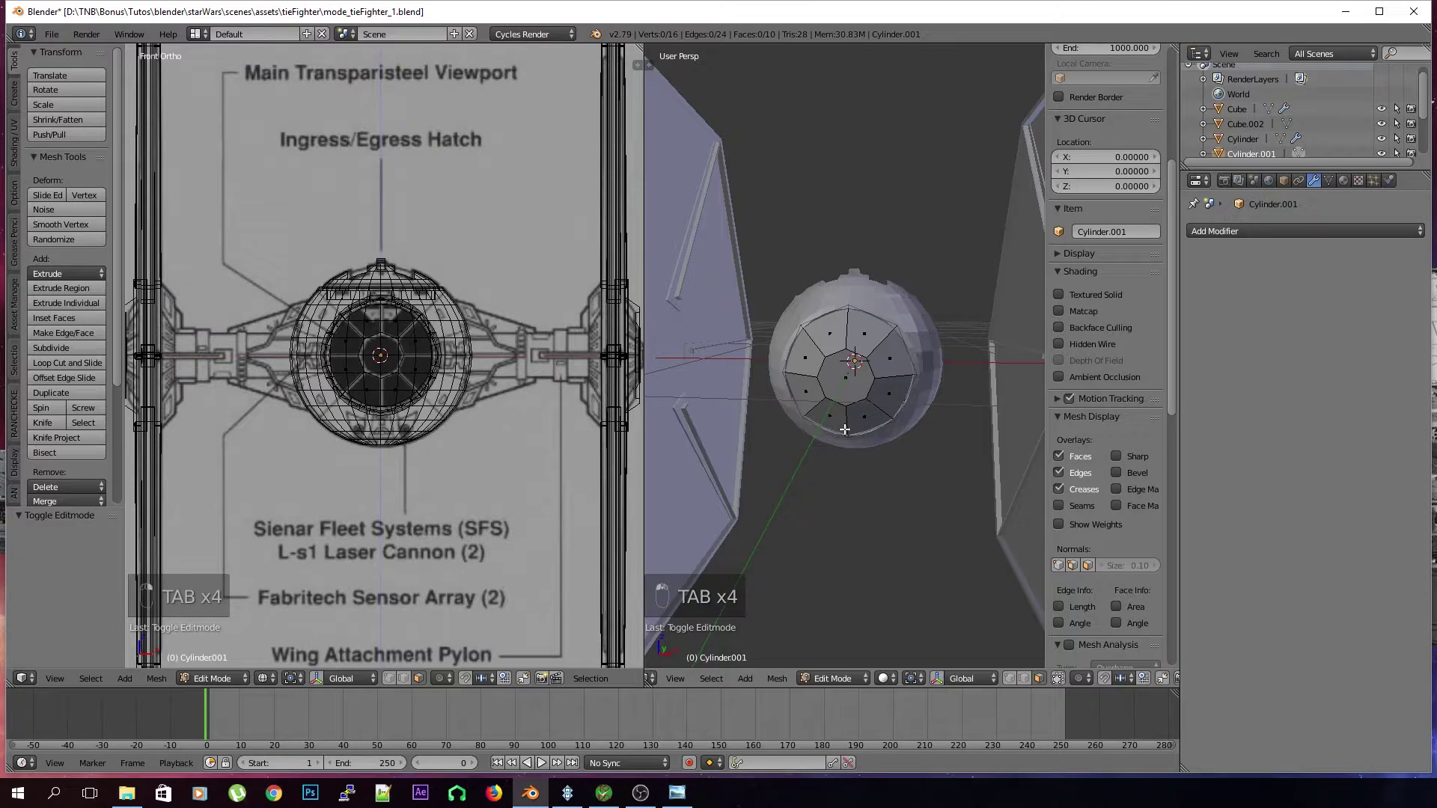
{"action": "scroll", "coordinate": [845, 427], "scroll_direction": "up", "scroll_amount": 2}
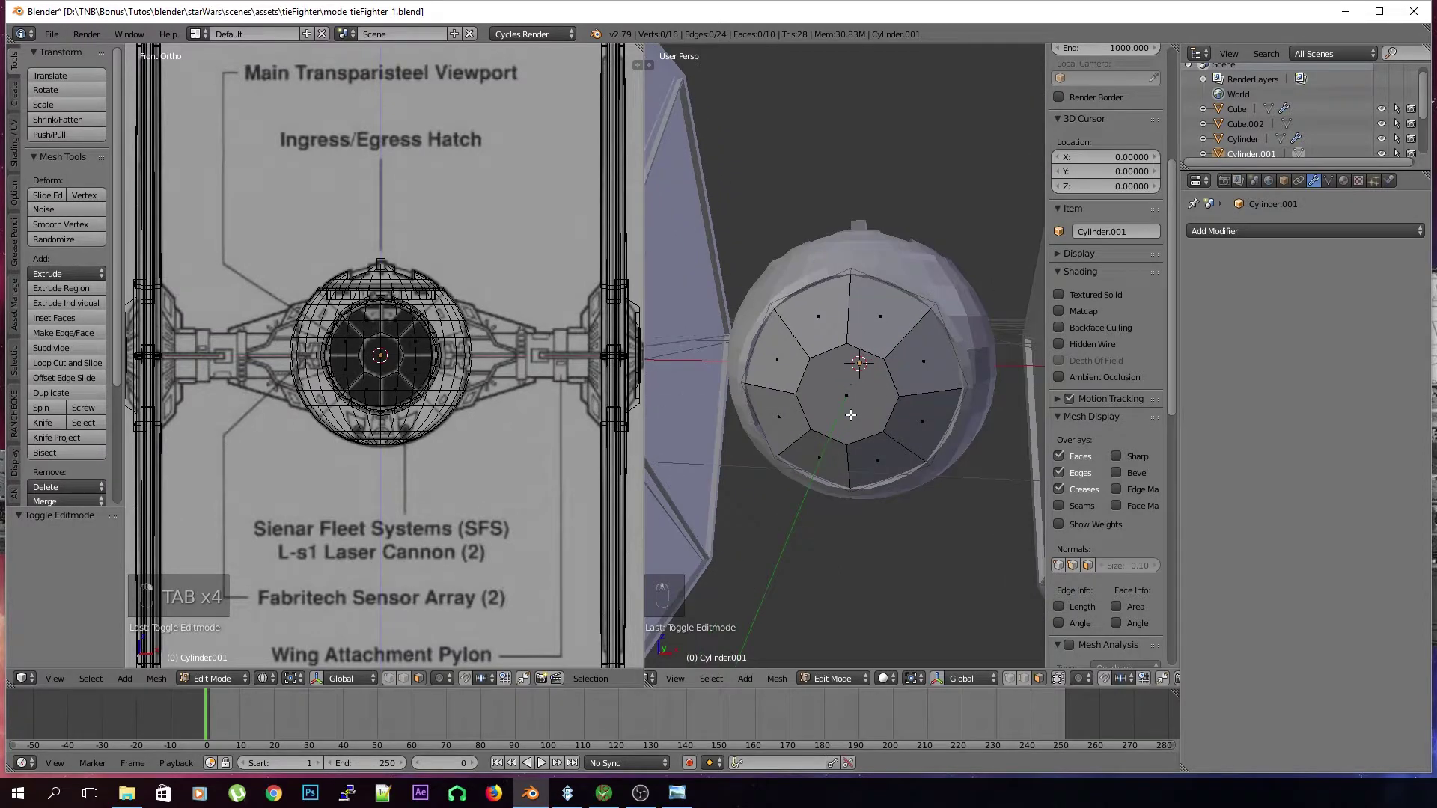
In Object Mode, select the eight-sided window and duplicate it in place
{"action": "key", "text": "a"}
{"action": "key", "text": "Tab"}
{"action": "right_click", "coordinate": [853, 412]}
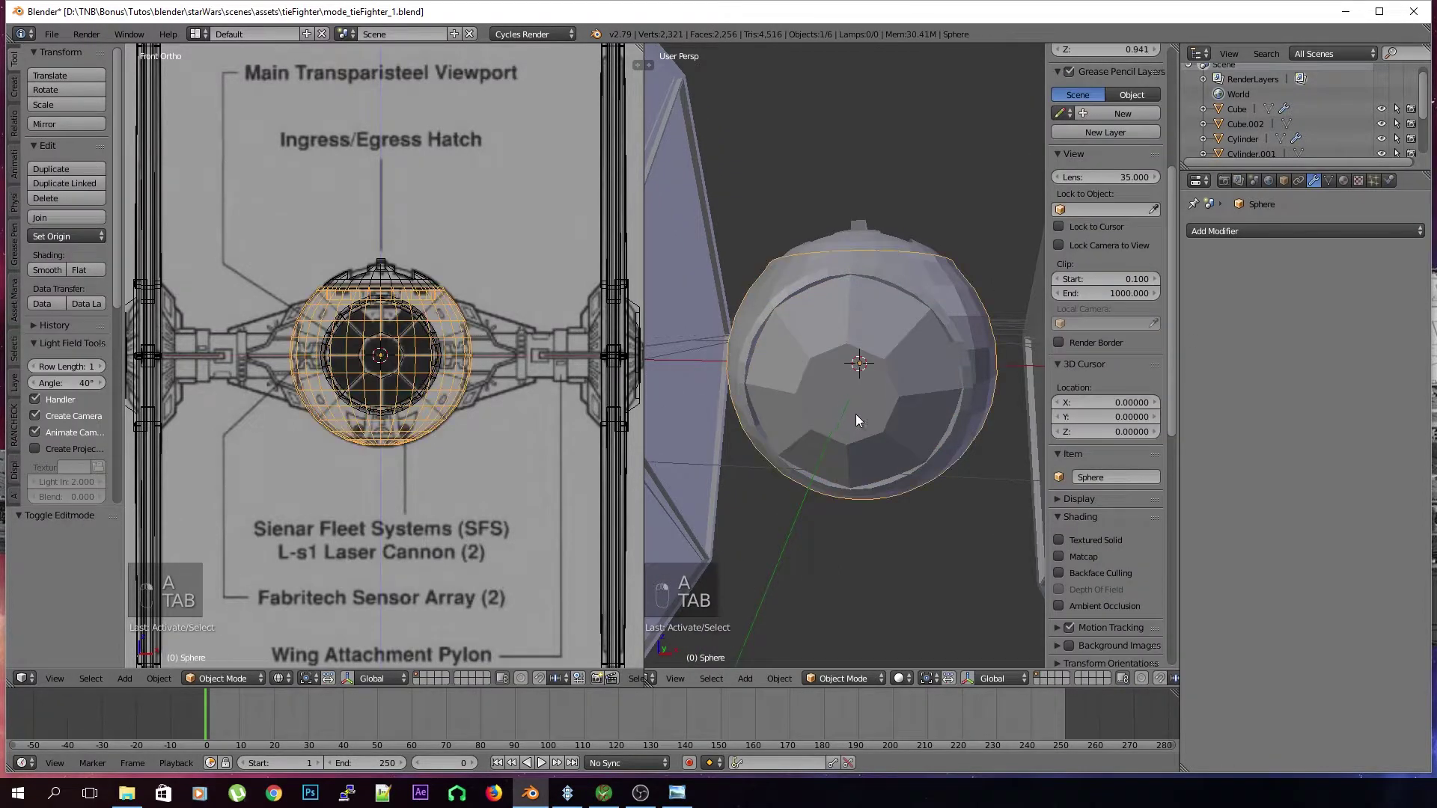
{"action": "key", "text": "shift+d"}
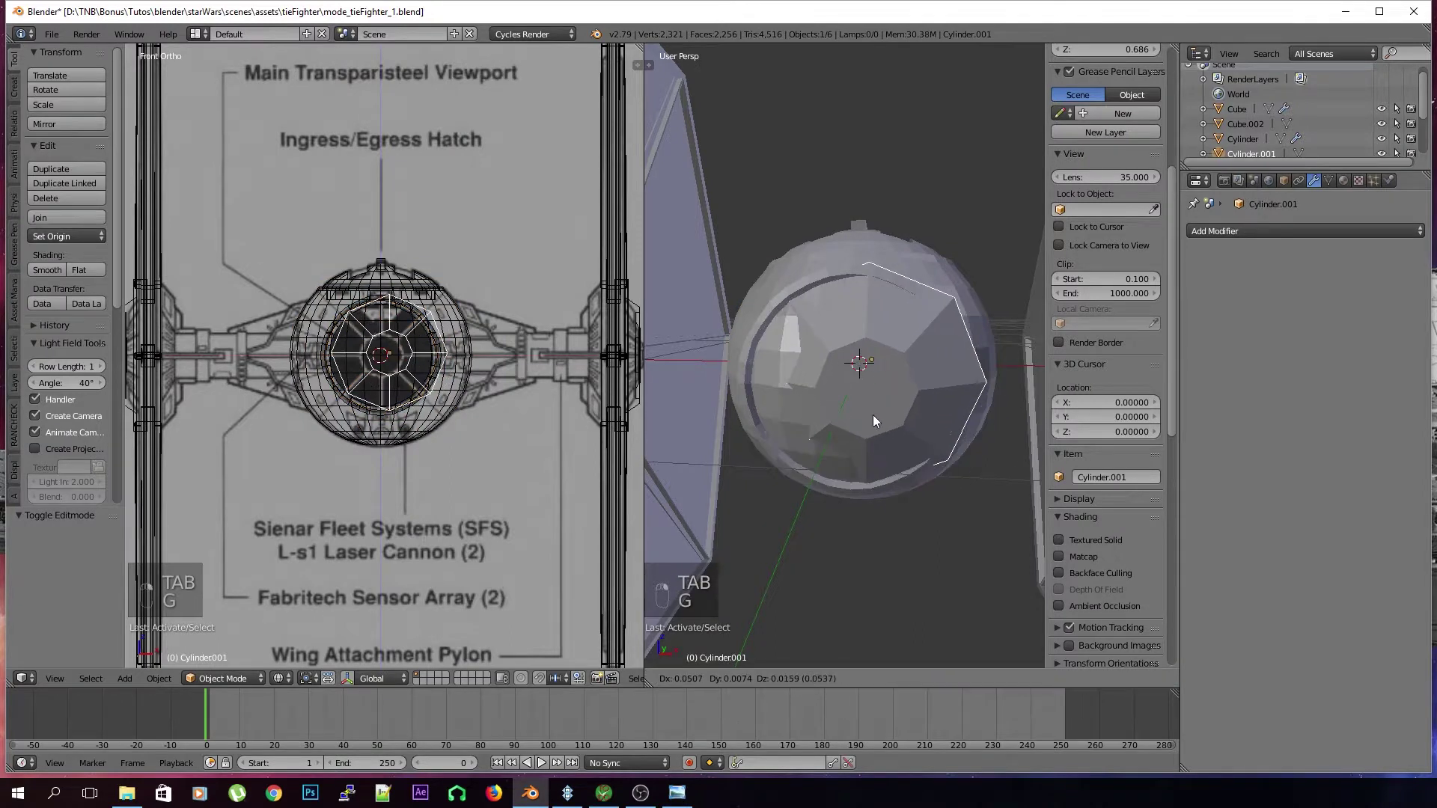
{"action": "right_click", "coordinate": [871, 423]}
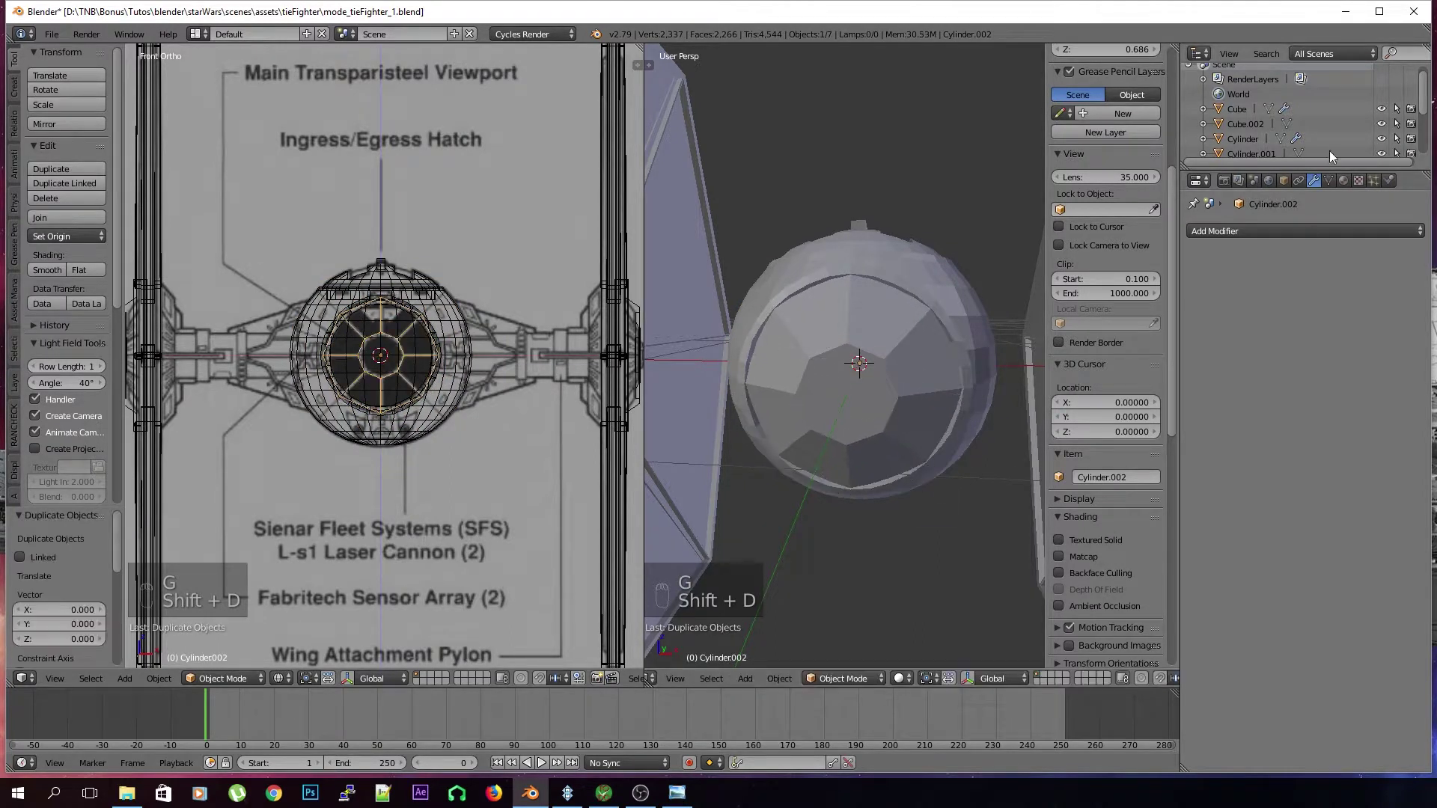
Enlarge the Outliner and rename the duplicated window as edges
{"action": "left_click_drag", "start_coordinate": [1296, 171], "coordinate": [1281, 273]}
{"action": "double_click", "coordinate": [1247, 175]}
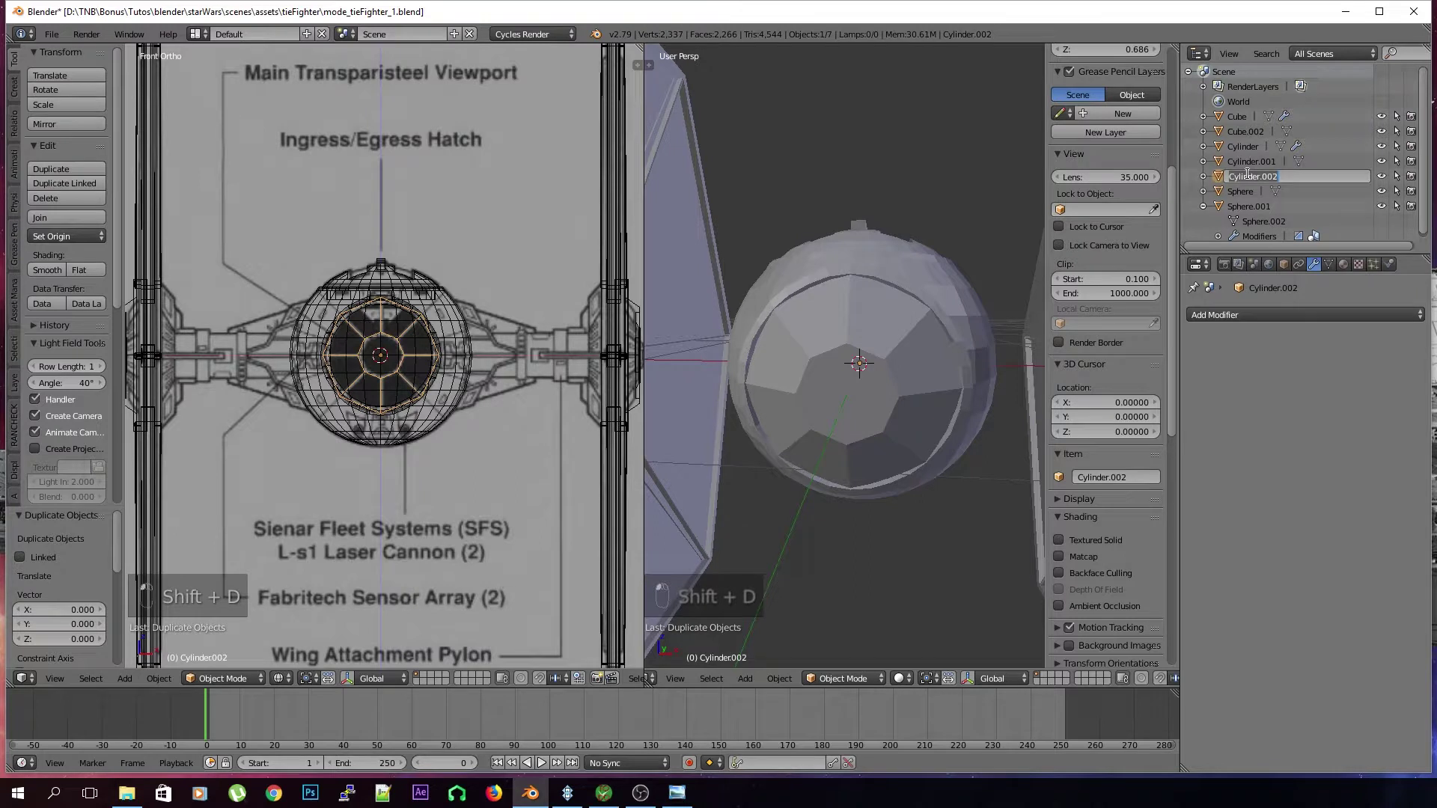
{"action": "type", "text": "edge"}
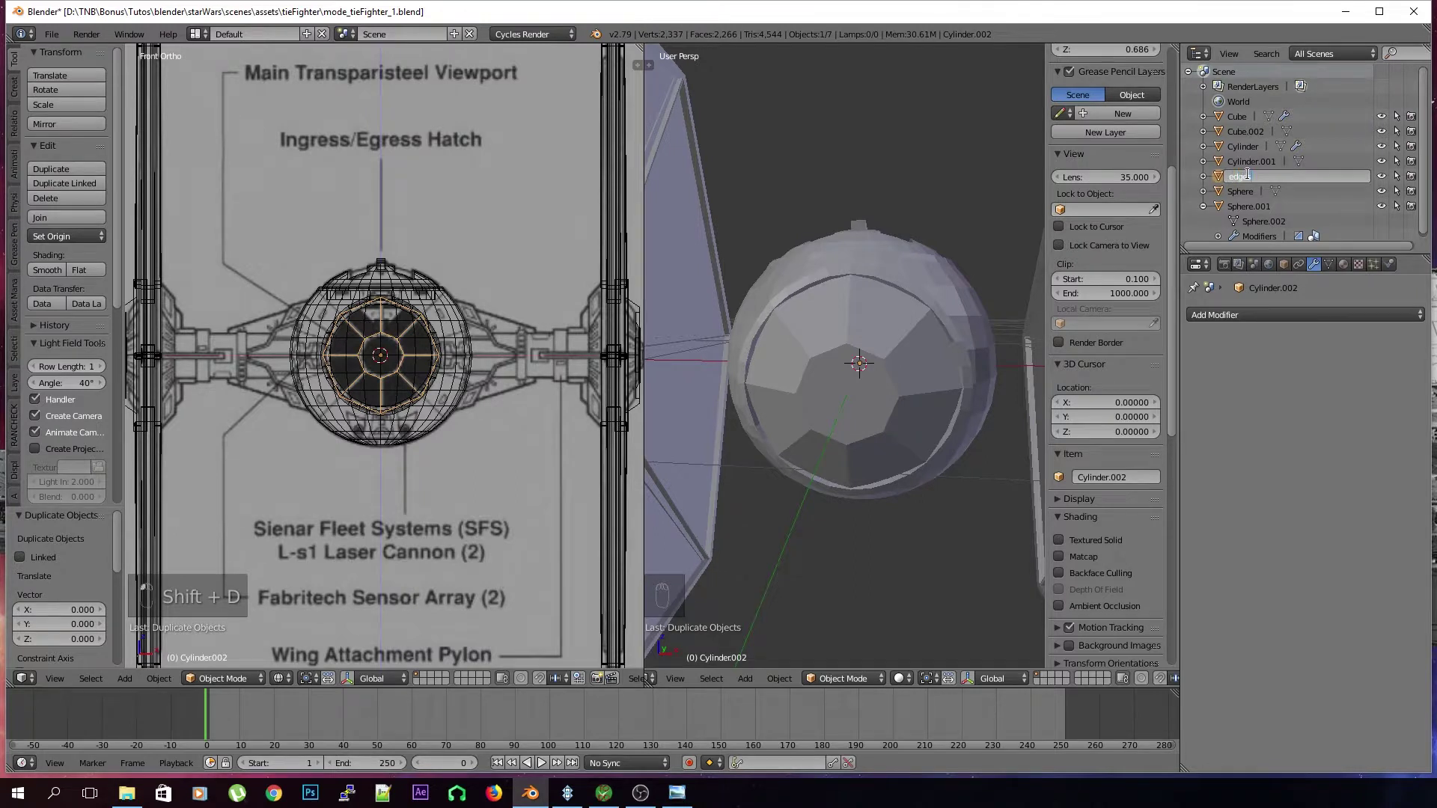
{"action": "type", "text": "s"}
{"action": "key", "text": "Return"}
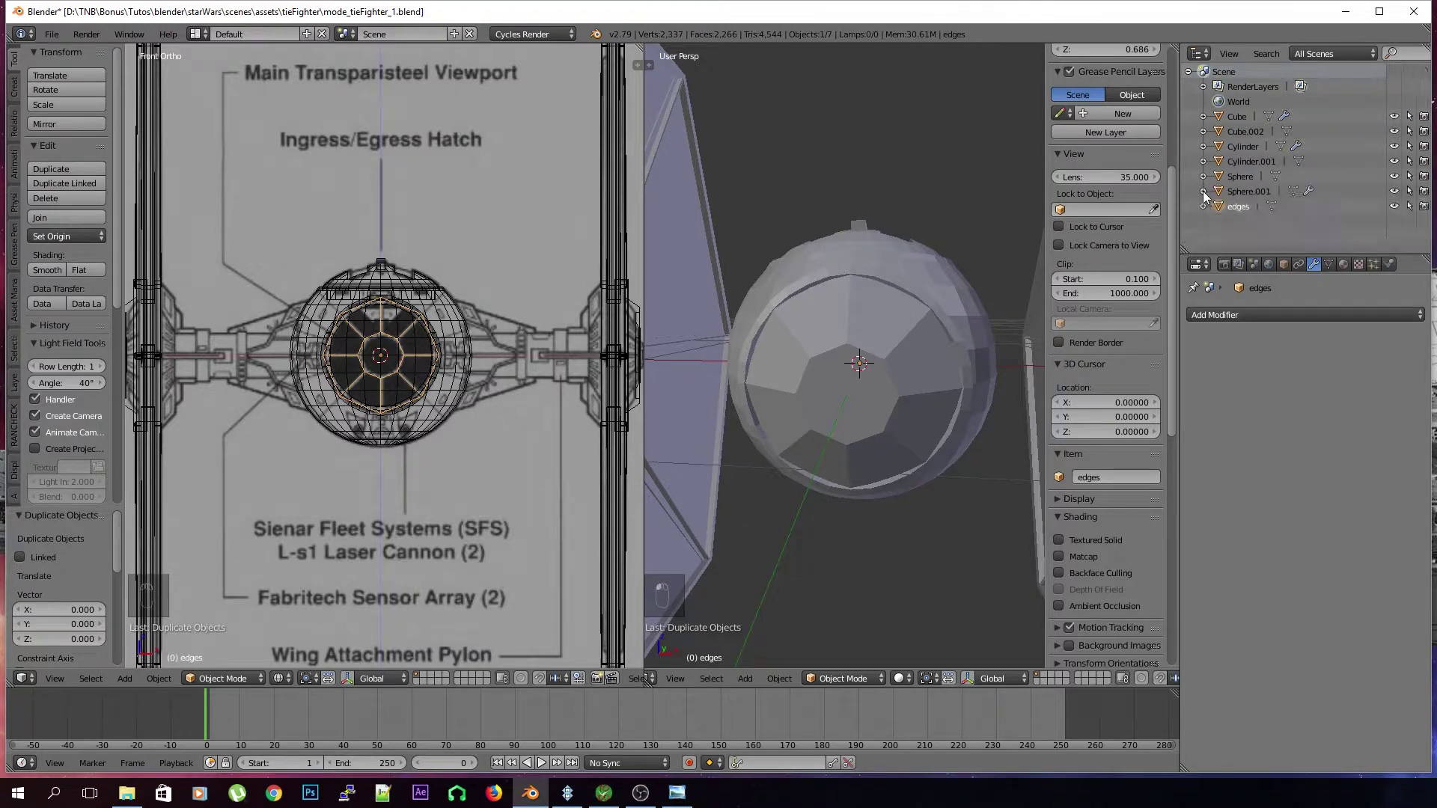
Give the edges object a Wireframe modifier with a thickness of 0.0200 and hide the original window
{"action": "key", "text": "Tab"}
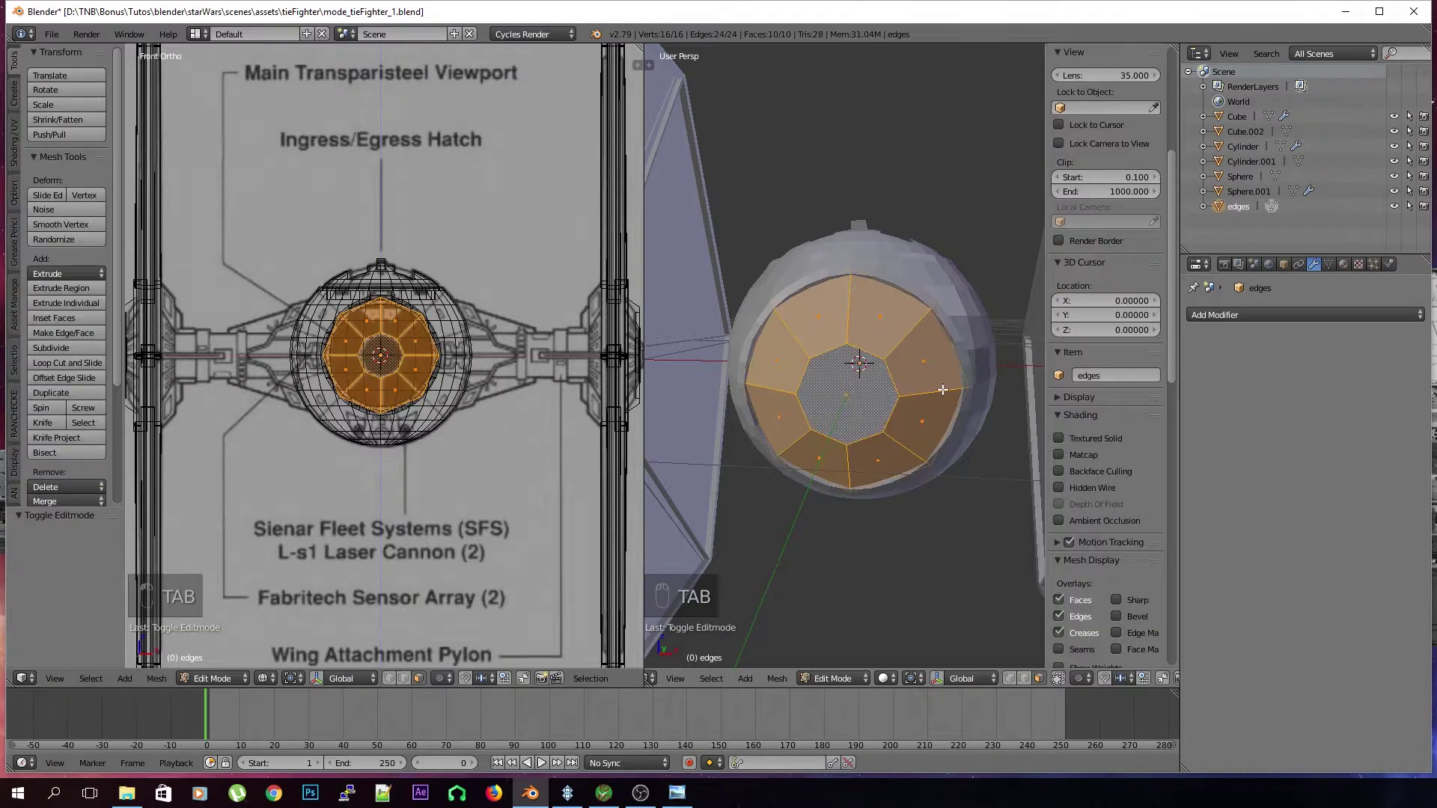
{"action": "key", "text": "Tab"}
{"action": "right_click", "coordinate": [942, 392]}
{"action": "key", "text": "ctrl+z"}
{"action": "key", "text": "ctrl+z"}
{"action": "key", "text": "ctrl+z"}
{"action": "key", "text": "ctrl+z"}
{"action": "key", "text": "ctrl+z"}
{"action": "key", "text": "ctrl+z"}
{"action": "key", "text": "ctrl+z"}
{"action": "key", "text": "ctrl+z"}
{"action": "key", "text": "ctrl+z"}
{"action": "key", "text": "ctrl+z"}
{"action": "key", "text": "ctrl+z"}
{"action": "key", "text": "ctrl+z"}
{"action": "key", "text": "ctrl+z"}
{"action": "key", "text": "ctrl+z"}
{"action": "key", "text": "ctrl+z"}
{"action": "key", "text": "ctrl+z"}
{"action": "key", "text": "ctrl+z"}
{"action": "key", "text": "ctrl+z"}
Examine the wireframe bars of the edges object from several angles, switching between Edit Mode and Object Mode
{"action": "key", "text": "Tab"}
{"action": "key", "text": "Tab"}
{"action": "key", "text": "Tab"}
{"action": "middle_click_drag", "start_coordinate": [883, 350], "coordinate": [864, 274]}
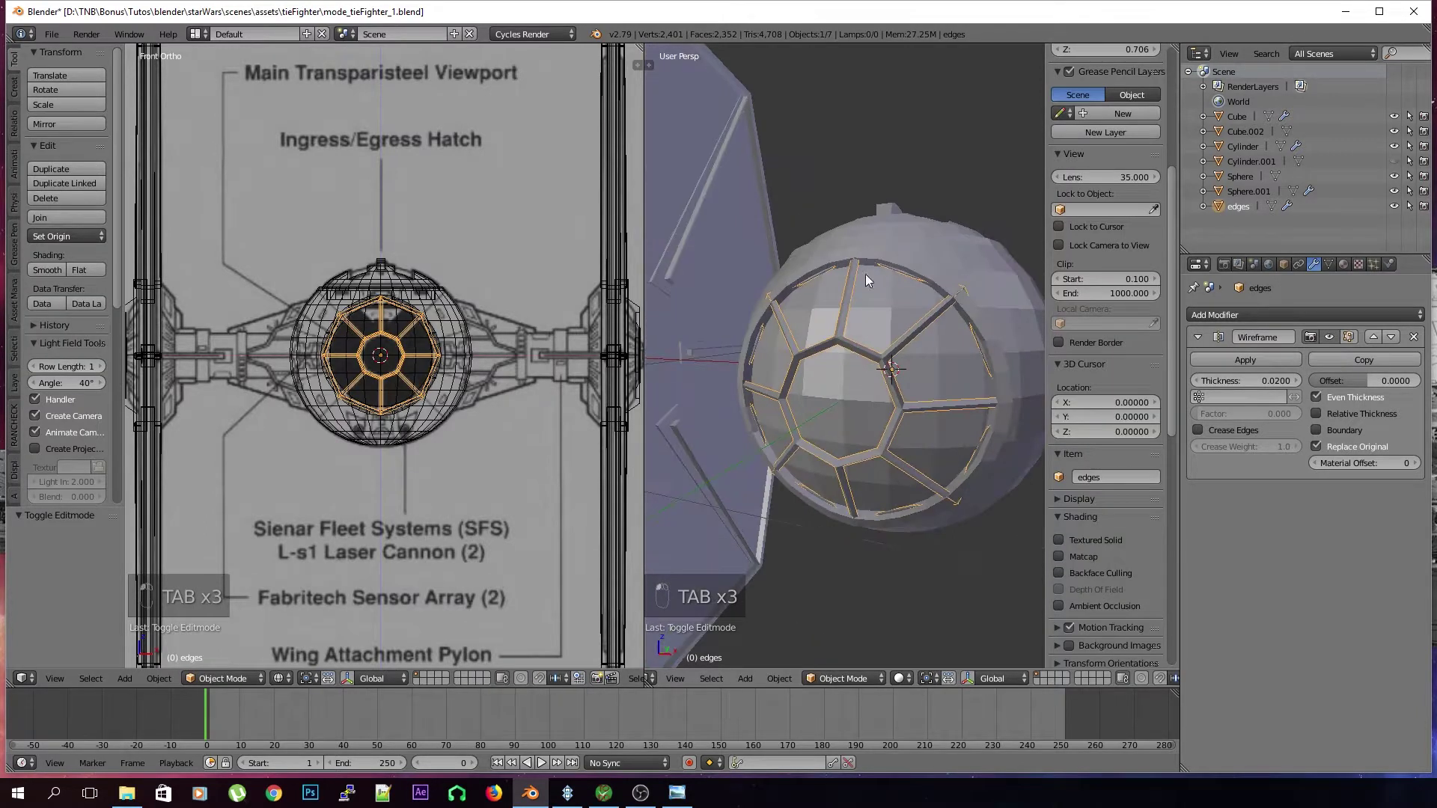
{"action": "scroll", "coordinate": [867, 401], "scroll_direction": "up", "scroll_amount": 5}
{"action": "mouse_move", "coordinate": [820, 384]}
{"action": "middle_mouse_down"}
{"action": "mouse_move", "coordinate": [802, 392]}
{"action": "mouse_move", "coordinate": [945, 404]}
{"action": "mouse_move", "coordinate": [880, 378]}
{"action": "mouse_move", "coordinate": [894, 405]}
{"action": "middle_mouse_up"}
{"action": "key", "text": "Tab"}
{"action": "key", "text": "Tab"}
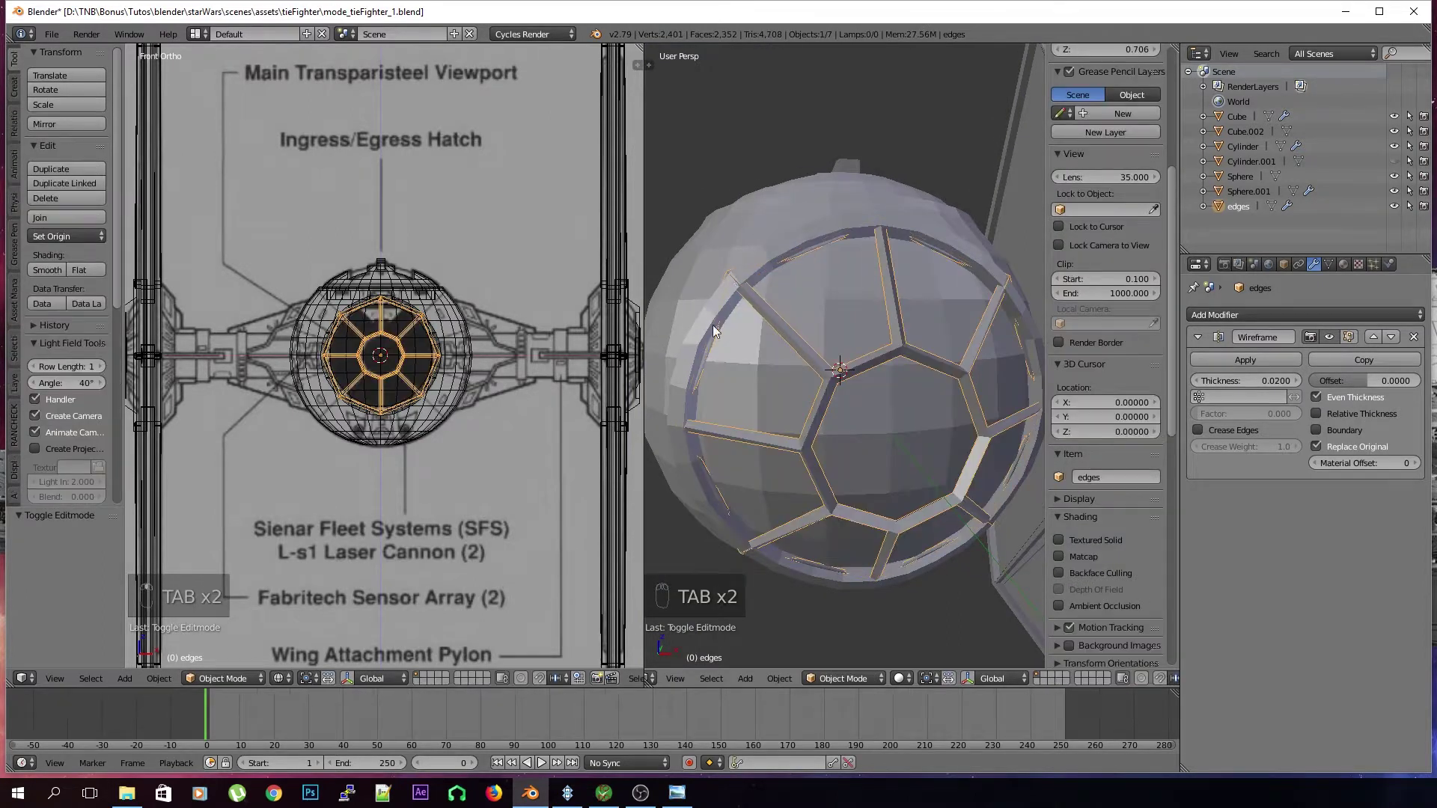
{"action": "key", "text": "Tab"}
{"action": "key", "text": "Tab"}
{"action": "mouse_move", "coordinate": [769, 274]}
{"action": "middle_mouse_down"}
{"action": "mouse_move", "coordinate": [910, 461]}
{"action": "mouse_move", "coordinate": [883, 400]}
{"action": "mouse_move", "coordinate": [804, 385]}
{"action": "mouse_move", "coordinate": [818, 388]}
{"action": "mouse_move", "coordinate": [821, 308]}
{"action": "middle_mouse_up"}
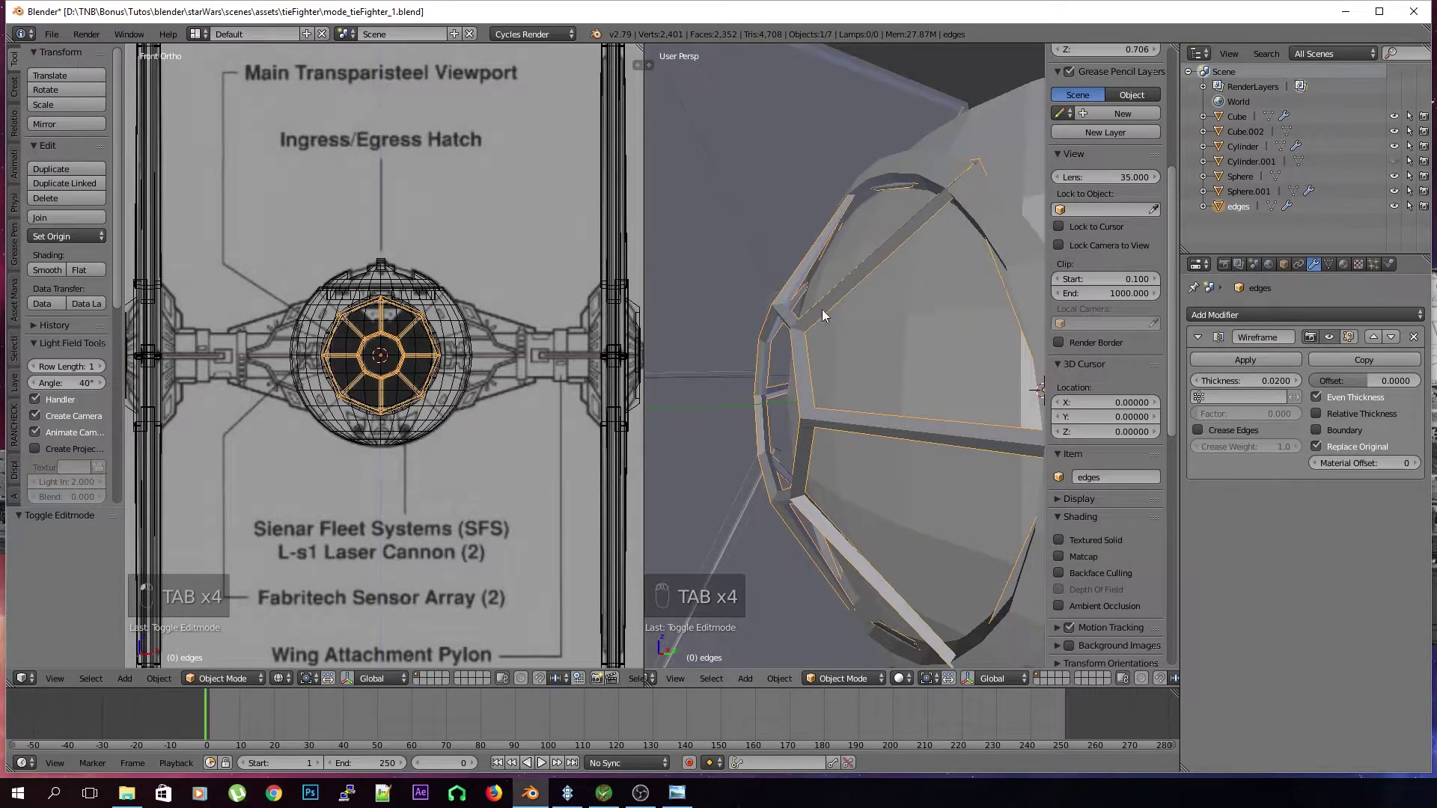
Unhide the original window and set the Wireframe modifier's thickness to 0.0151 with an offset of 0
{"action": "mouse_move", "coordinate": [965, 247]}
{"action": "middle_mouse_down"}
{"action": "mouse_move", "coordinate": [878, 322]}
{"action": "mouse_move", "coordinate": [977, 347]}
{"action": "mouse_move", "coordinate": [671, 331]}
{"action": "mouse_move", "coordinate": [754, 402]}
{"action": "mouse_move", "coordinate": [781, 401]}
{"action": "middle_mouse_up"}
{"action": "left_click_drag", "start_coordinate": [1245, 381], "coordinate": [1220, 381]}
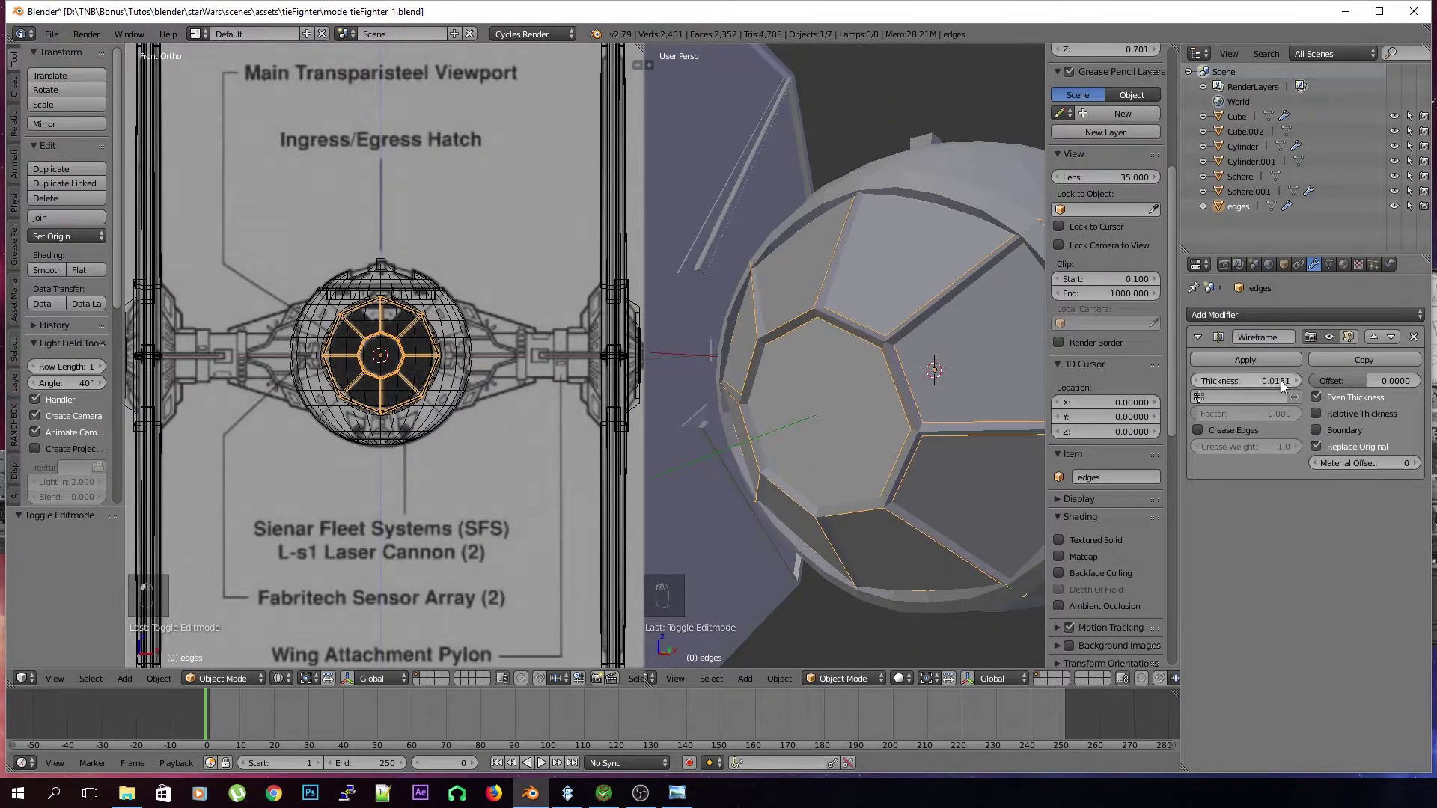
{"action": "mouse_move", "coordinate": [1360, 380]}
{"action": "left_mouse_down"}
{"action": "mouse_move", "coordinate": [1324, 381]}
{"action": "mouse_move", "coordinate": [1365, 381]}
{"action": "left_mouse_up"}
{"action": "left_click", "coordinate": [1369, 378]}
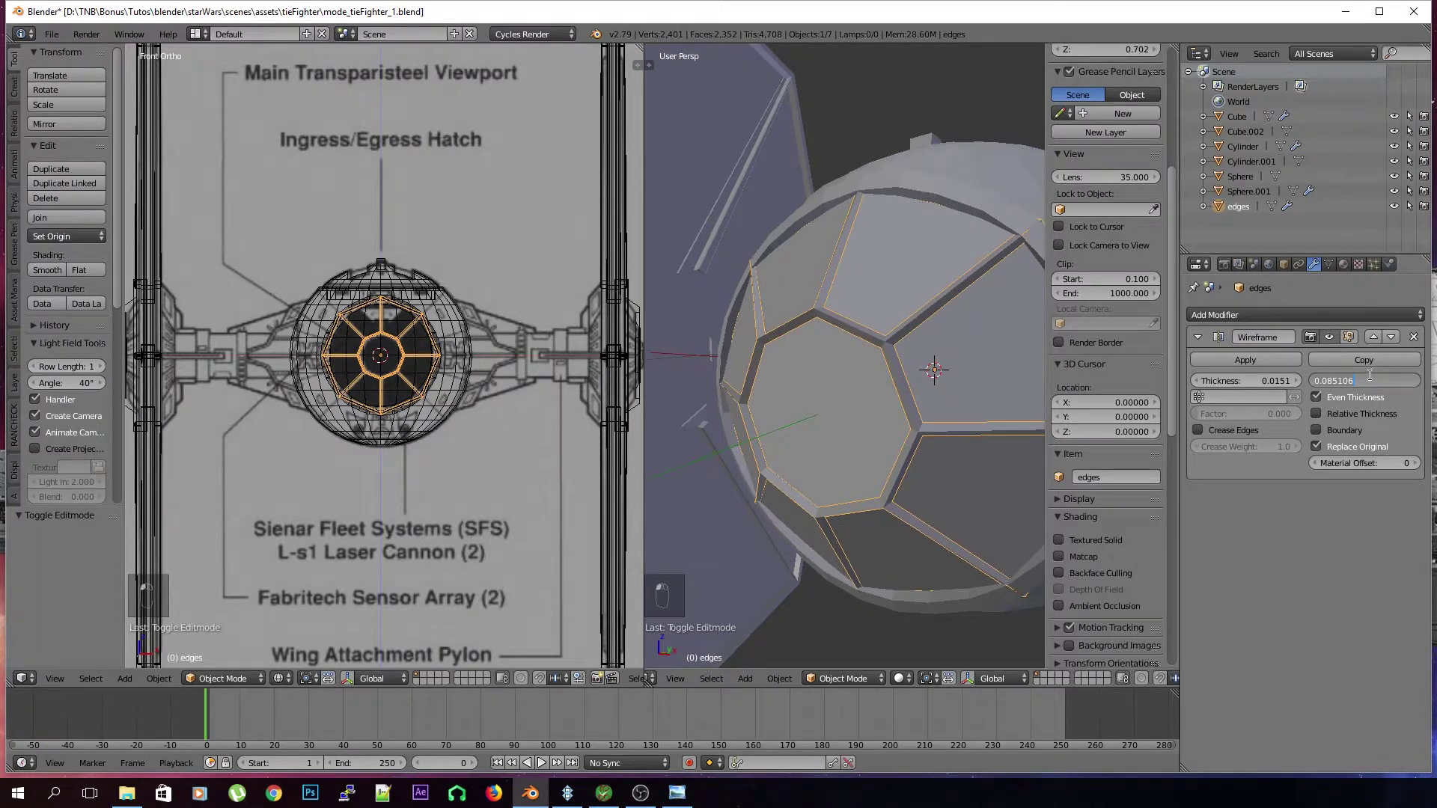
{"action": "type", "text": "0"}
{"action": "key", "text": "Return"}
Try the Wireframe modifier's Even Thickness, Crease Edges and Relative Thickness options on the window bars
{"action": "left_click", "coordinate": [1359, 397]}
{"action": "left_click", "coordinate": [1359, 397]}
{"action": "middle_click_drag", "start_coordinate": [1038, 422], "coordinate": [1001, 419]}
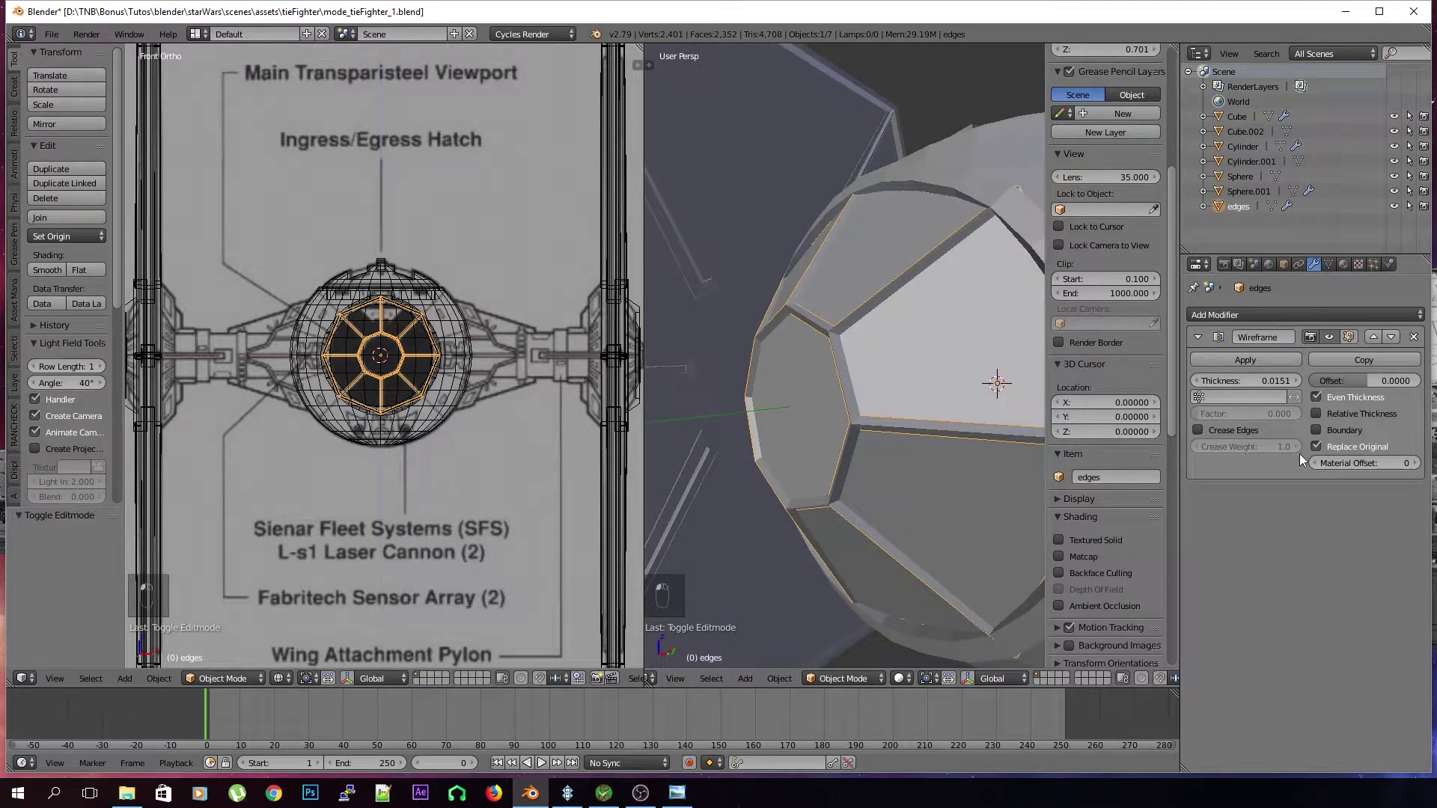
{"action": "left_click", "coordinate": [1235, 431]}
{"action": "left_click", "coordinate": [1347, 413]}
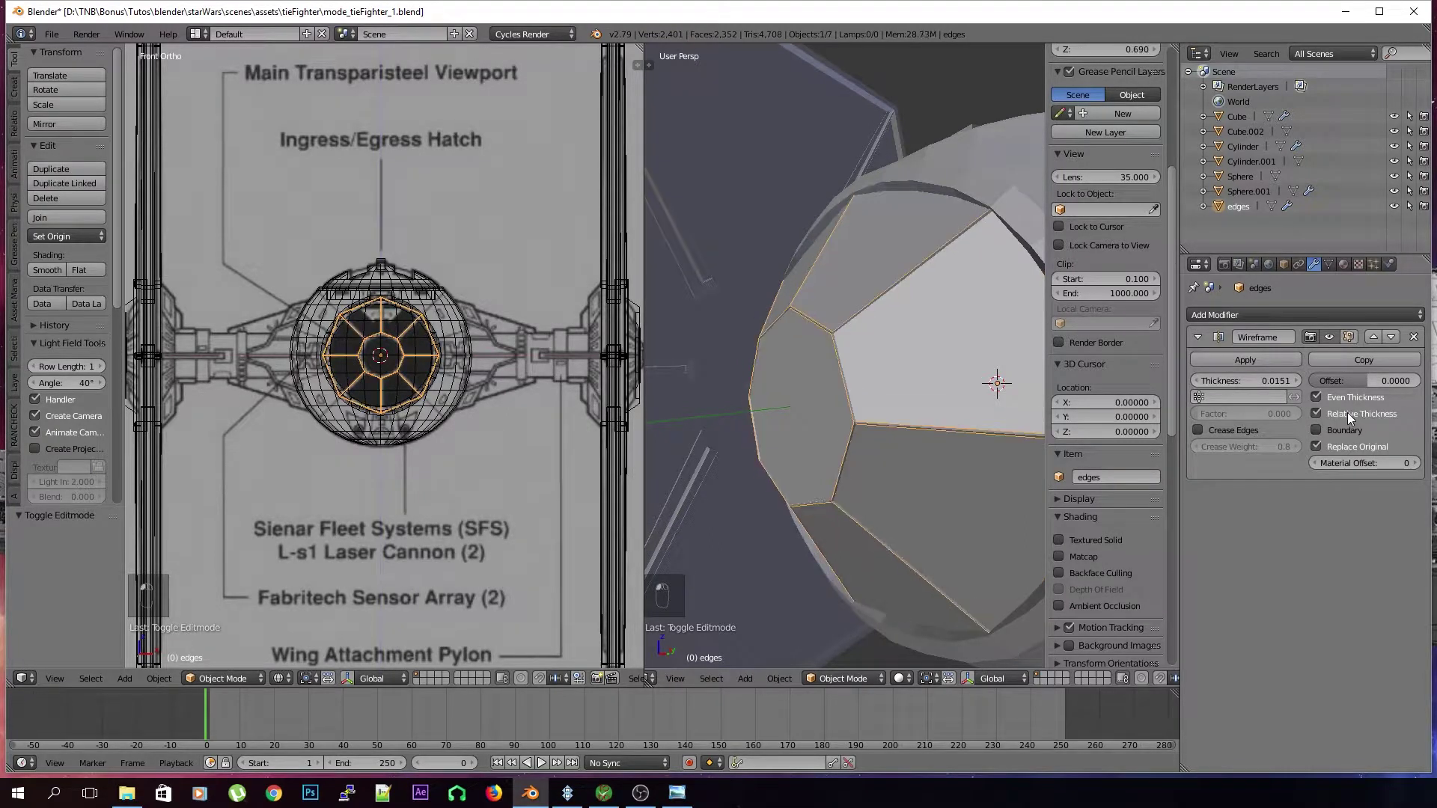
{"action": "left_click", "coordinate": [1347, 413]}
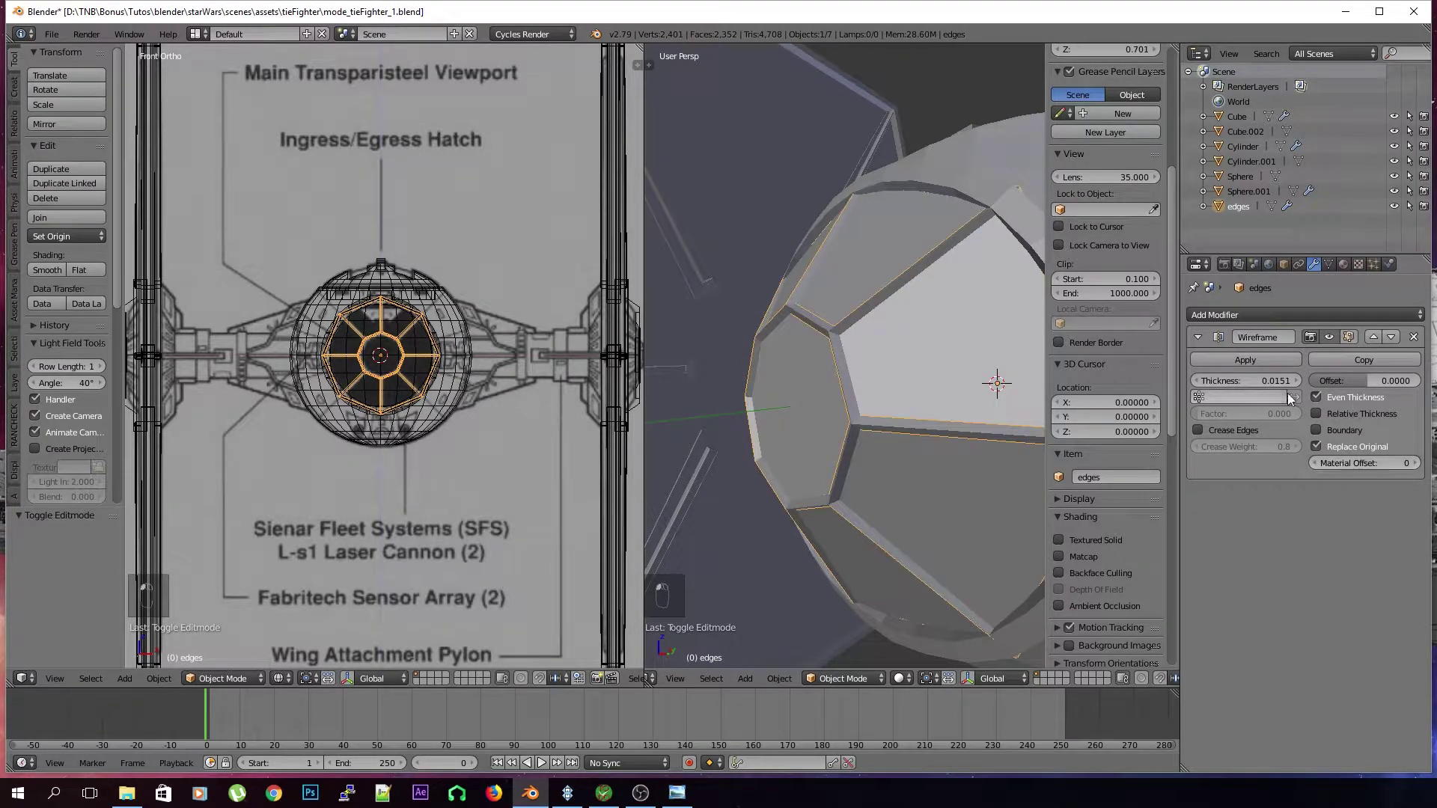
Set the Wireframe modifier's thickness to 0.0146 on the window bars
{"action": "left_click_drag", "start_coordinate": [1259, 384], "coordinate": [1250, 384]}
{"action": "scroll", "coordinate": [914, 471], "scroll_direction": "up", "scroll_amount": 2}
{"action": "middle_click_drag", "start_coordinate": [892, 487], "coordinate": [964, 410]}
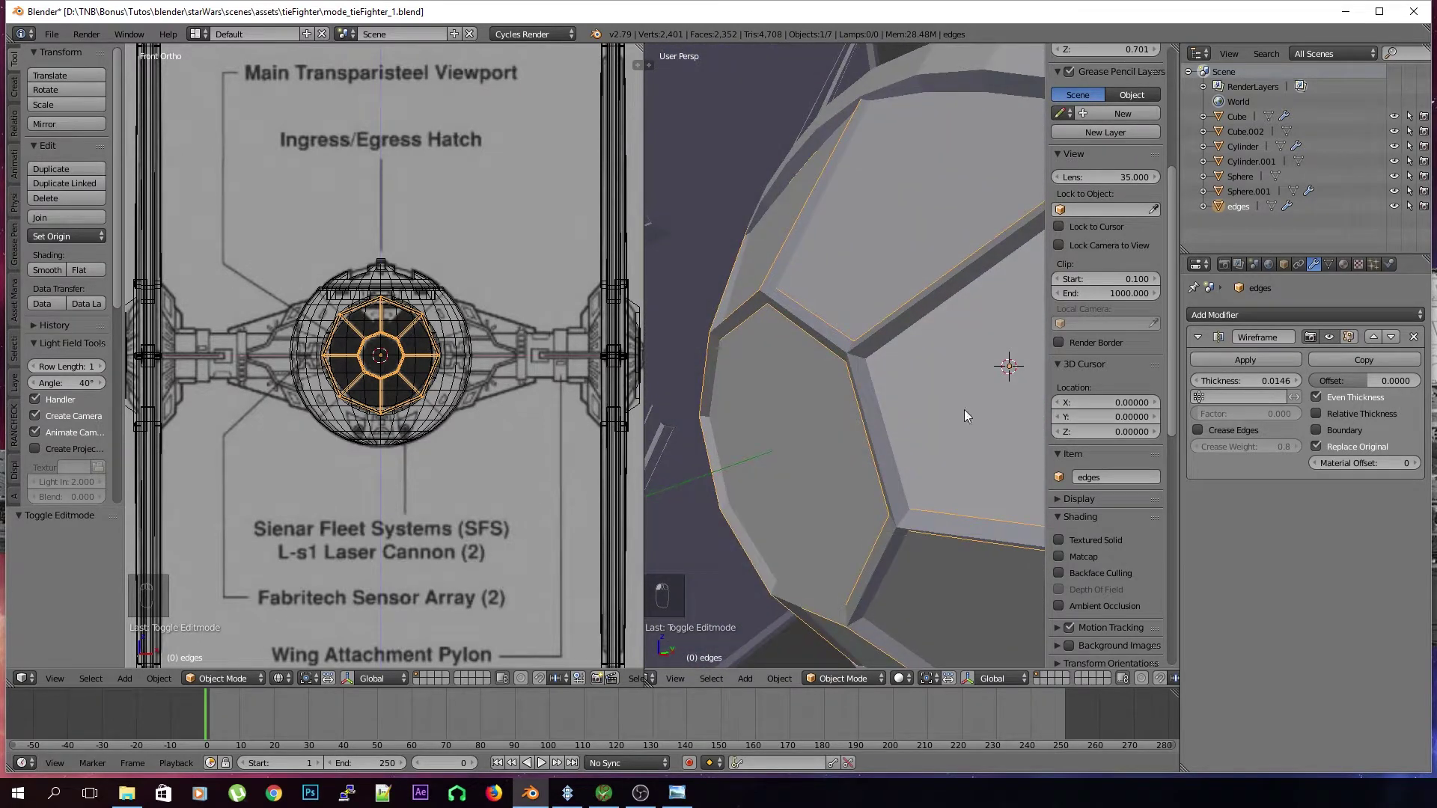
Add a Bevel modifier to the edges object, turn off Clamp Overlap and set its width to 0.0032
{"action": "left_click", "coordinate": [1241, 316]}
{"action": "left_click", "coordinate": [1142, 367]}
{"action": "middle_click_drag", "start_coordinate": [877, 368], "coordinate": [907, 380]}
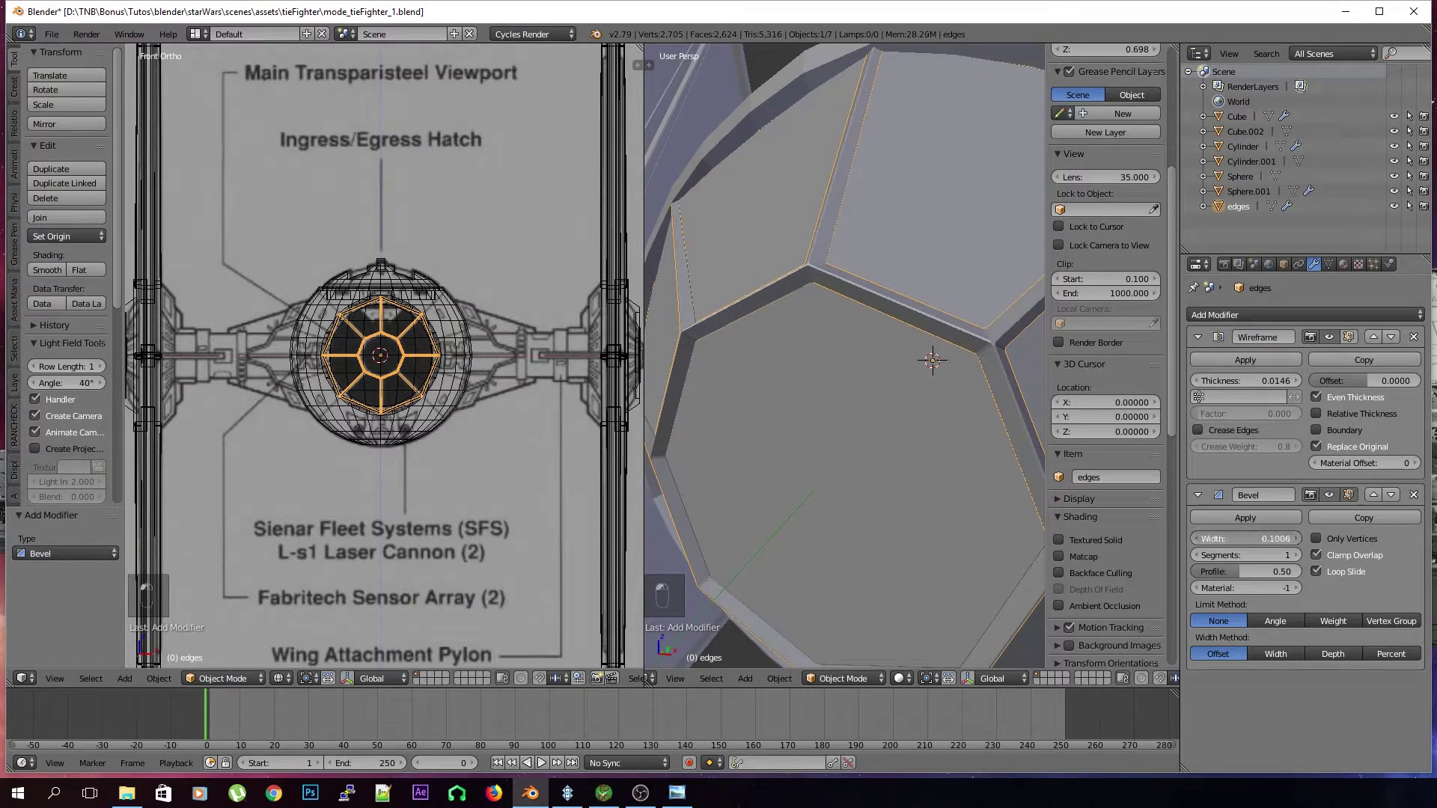
{"action": "left_click_drag", "start_coordinate": [1264, 538], "coordinate": [1269, 597]}
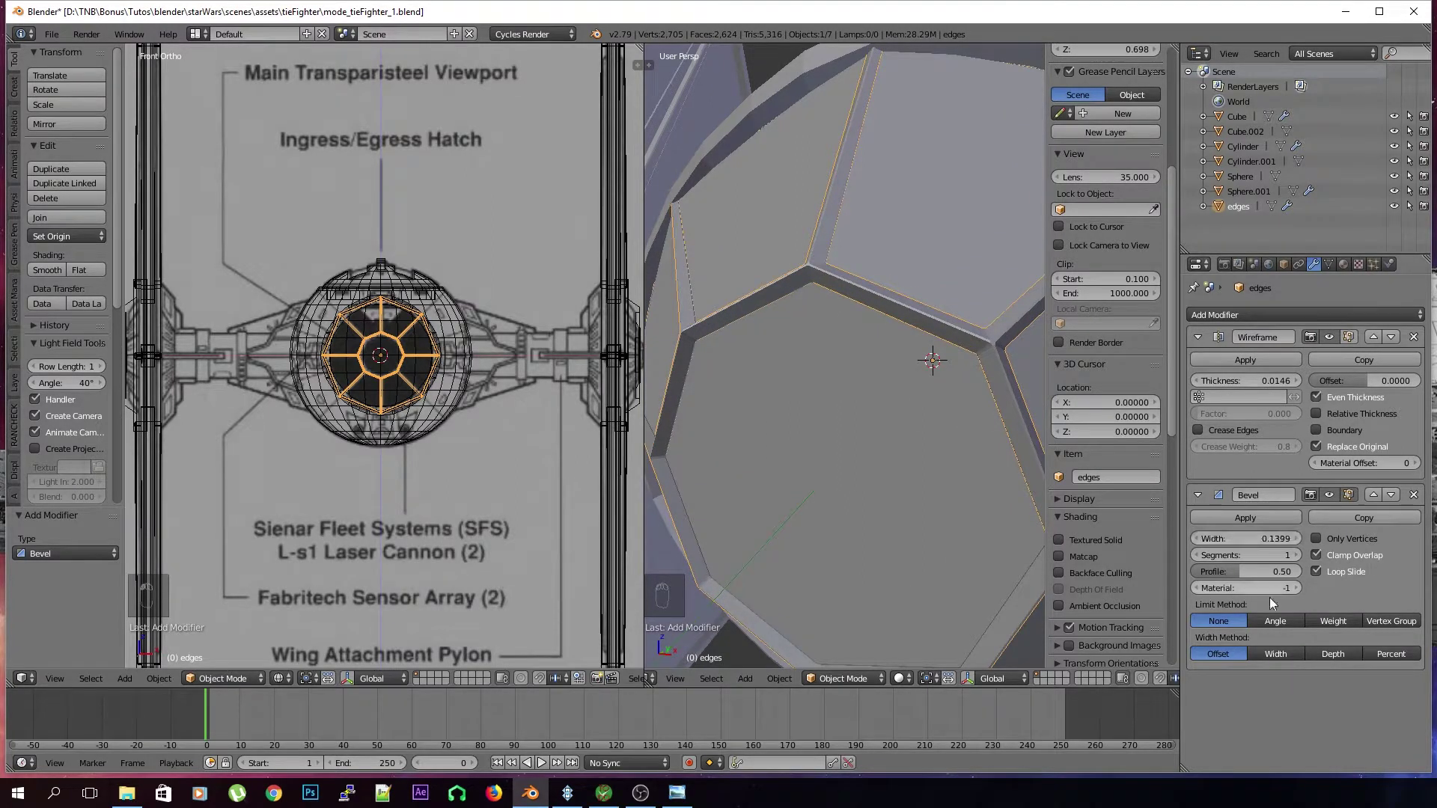
{"action": "left_click", "coordinate": [1331, 556]}
{"action": "left_click_drag", "start_coordinate": [1238, 538], "coordinate": [1066, 537]}
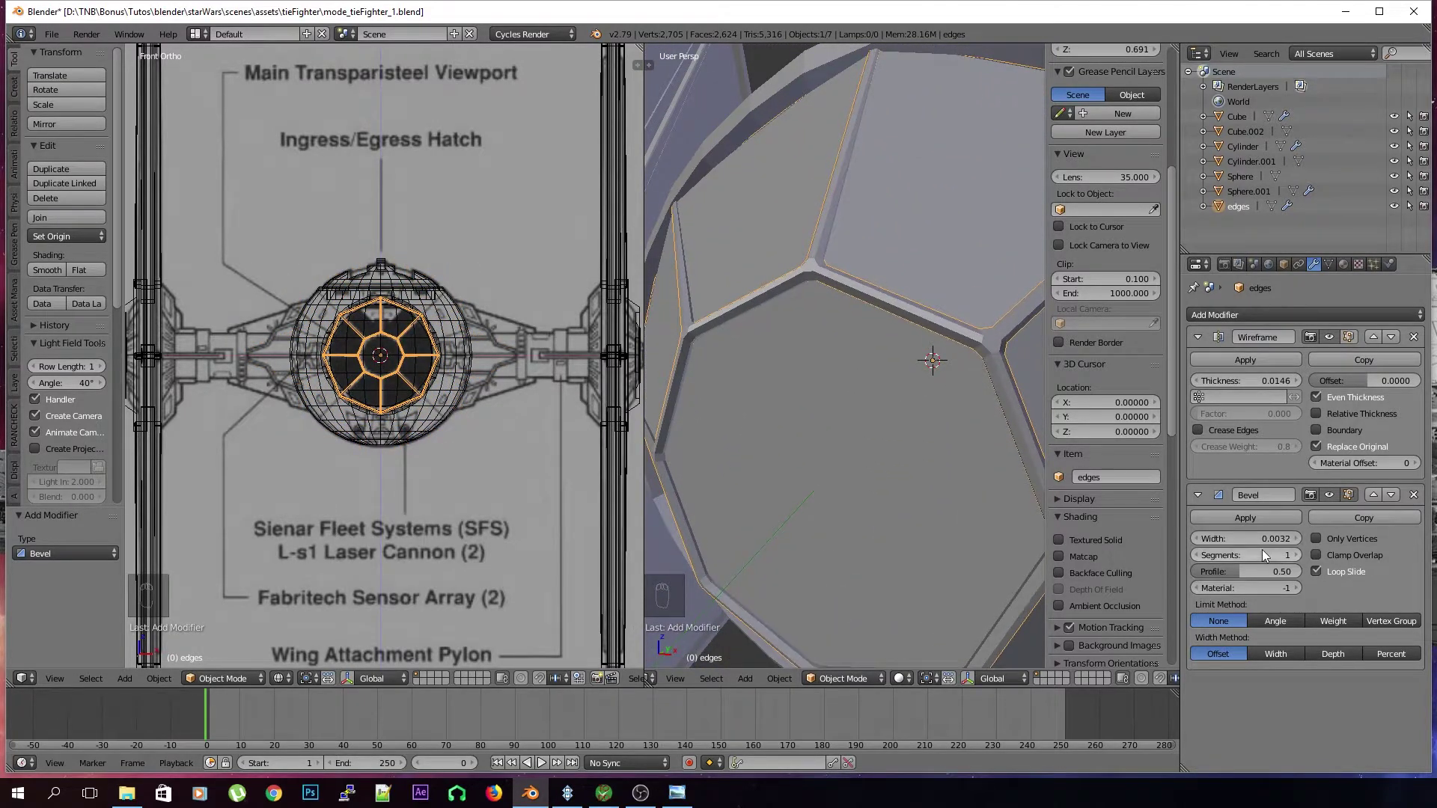
Set the window bars' bevel to 2 segments with a width of 0.0014
{"action": "left_click_drag", "start_coordinate": [1261, 549], "coordinate": [1273, 549]}
{"action": "middle_click_drag", "start_coordinate": [1036, 460], "coordinate": [995, 434]}
{"action": "left_click_drag", "start_coordinate": [1241, 542], "coordinate": [1211, 541]}
{"action": "mouse_move", "coordinate": [838, 359]}
{"action": "middle_mouse_down"}
{"action": "mouse_move", "coordinate": [784, 316]}
{"action": "mouse_move", "coordinate": [901, 423]}
{"action": "mouse_move", "coordinate": [975, 386]}
{"action": "mouse_move", "coordinate": [860, 401]}
{"action": "mouse_move", "coordinate": [875, 363]}
{"action": "mouse_move", "coordinate": [961, 453]}
{"action": "mouse_move", "coordinate": [896, 500]}
{"action": "mouse_move", "coordinate": [891, 427]}
{"action": "mouse_move", "coordinate": [871, 462]}
{"action": "middle_mouse_up"}
{"action": "scroll", "coordinate": [871, 461], "scroll_direction": "down", "scroll_amount": 4}
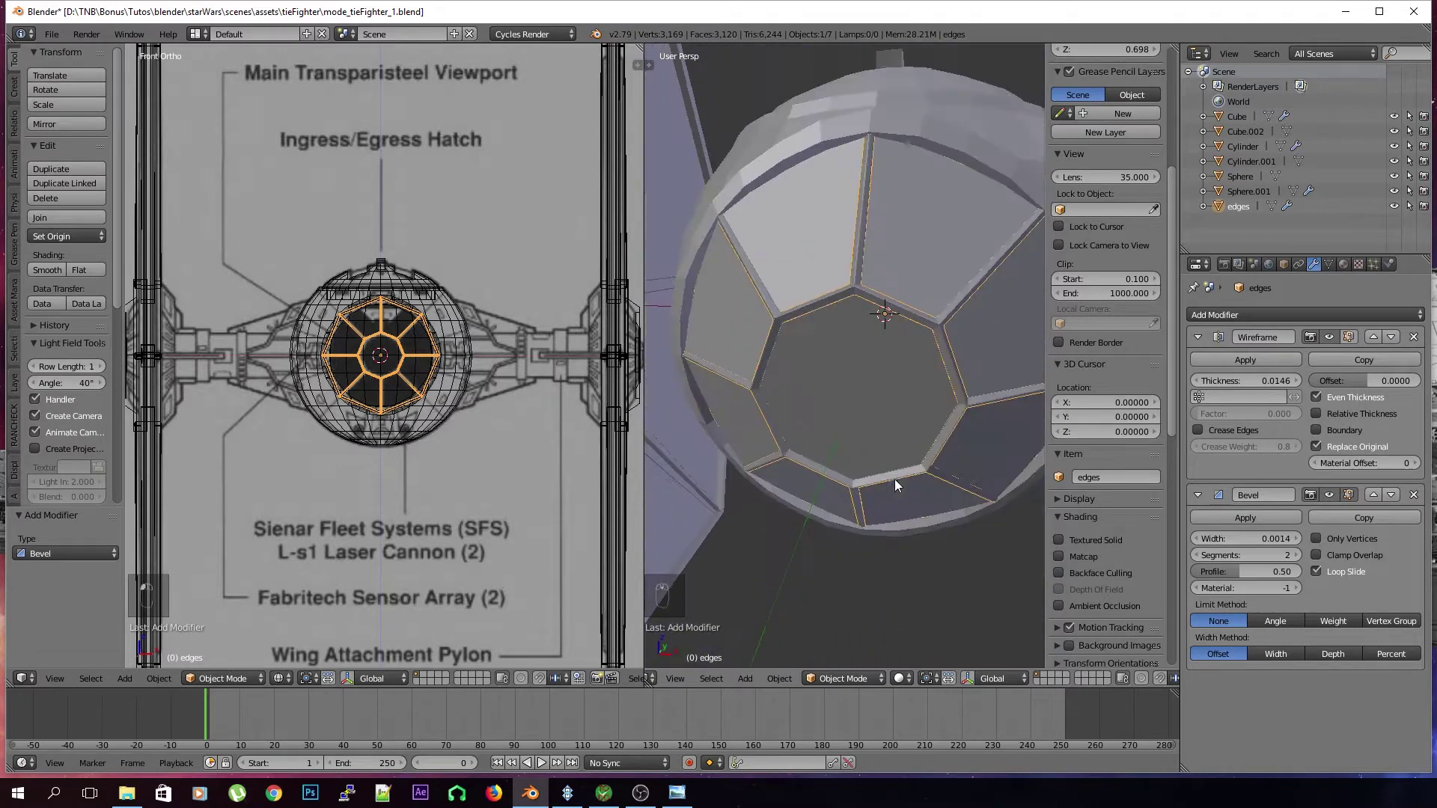
Try applying the Bevel modifier ahead of the Wireframe modifier on the edges object, and undo it
{"action": "left_click", "coordinate": [1254, 518]}
{"action": "scroll", "coordinate": [914, 392], "scroll_direction": "up", "scroll_amount": 5}
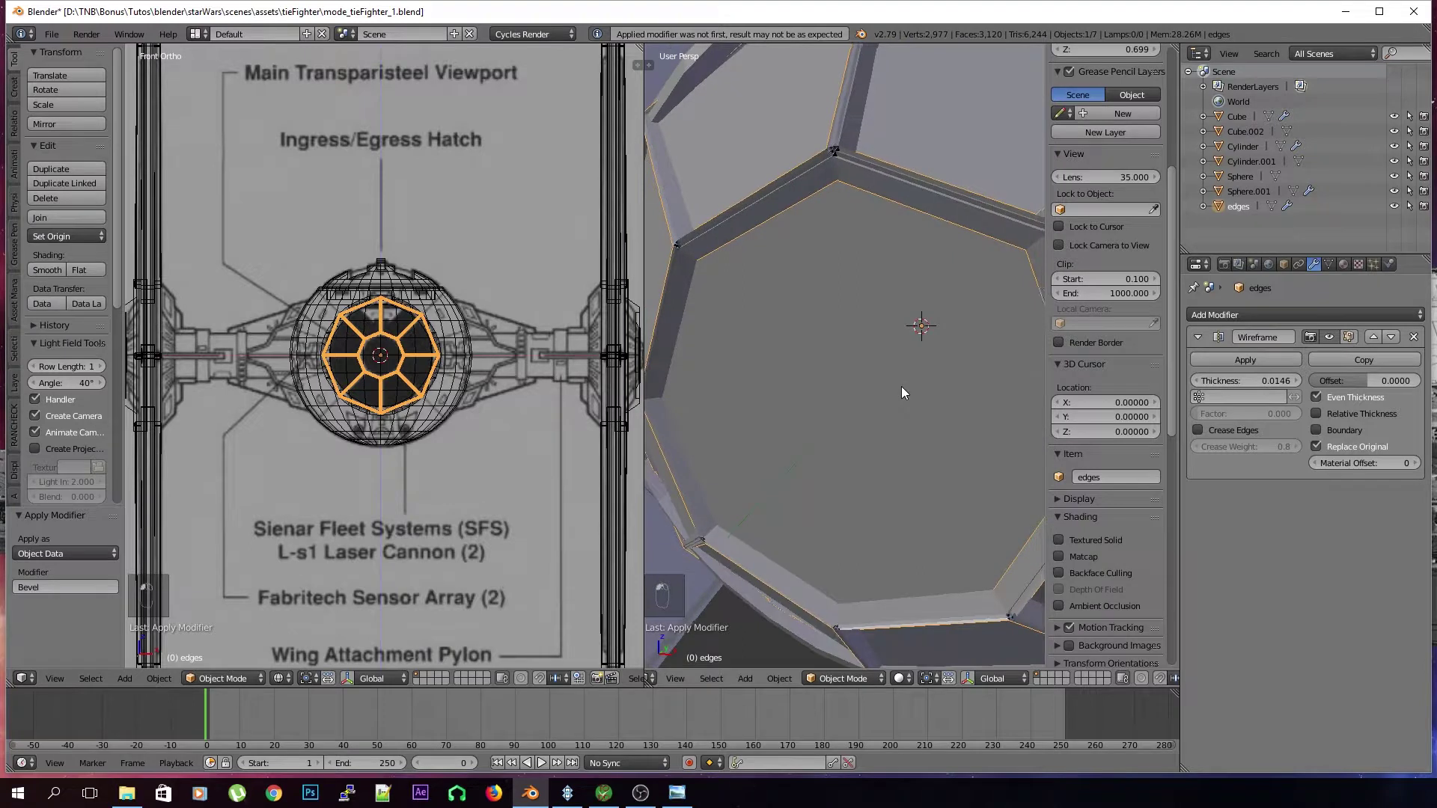
{"action": "key", "text": "ctrl+z"}
{"action": "key", "text": "ctrl+z"}
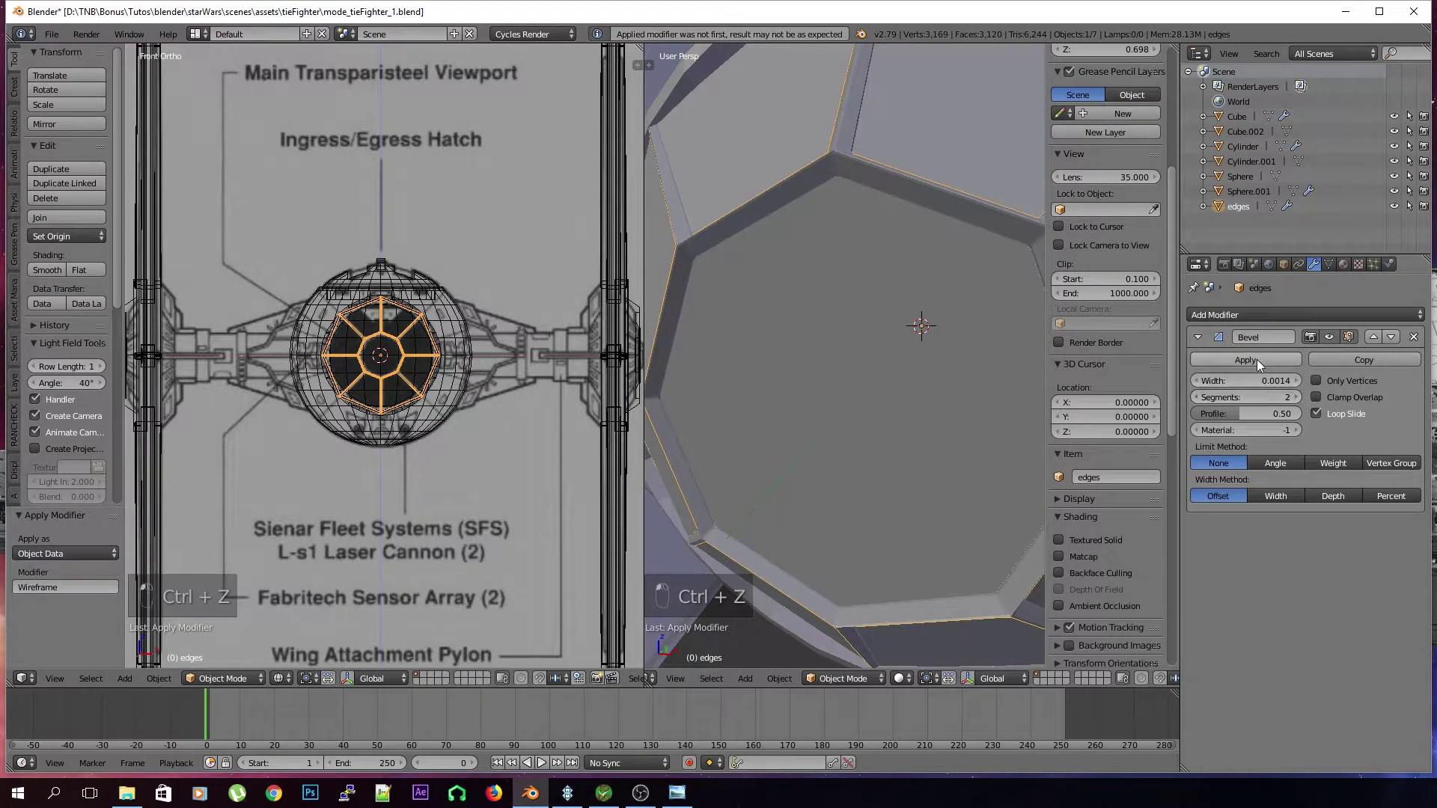
Apply the Wireframe modifier followed by the Bevel modifier, open the edges mesh in Edit Mode and save the file
{"action": "left_click", "coordinate": [1246, 360]}
{"action": "scroll", "coordinate": [846, 385], "scroll_direction": "down", "scroll_amount": 4}
{"action": "mouse_move", "coordinate": [918, 425]}
{"action": "middle_mouse_down"}
{"action": "mouse_move", "coordinate": [872, 452]}
{"action": "mouse_move", "coordinate": [847, 433]}
{"action": "mouse_move", "coordinate": [905, 415]}
{"action": "middle_mouse_up"}
{"action": "key", "text": "Tab"}
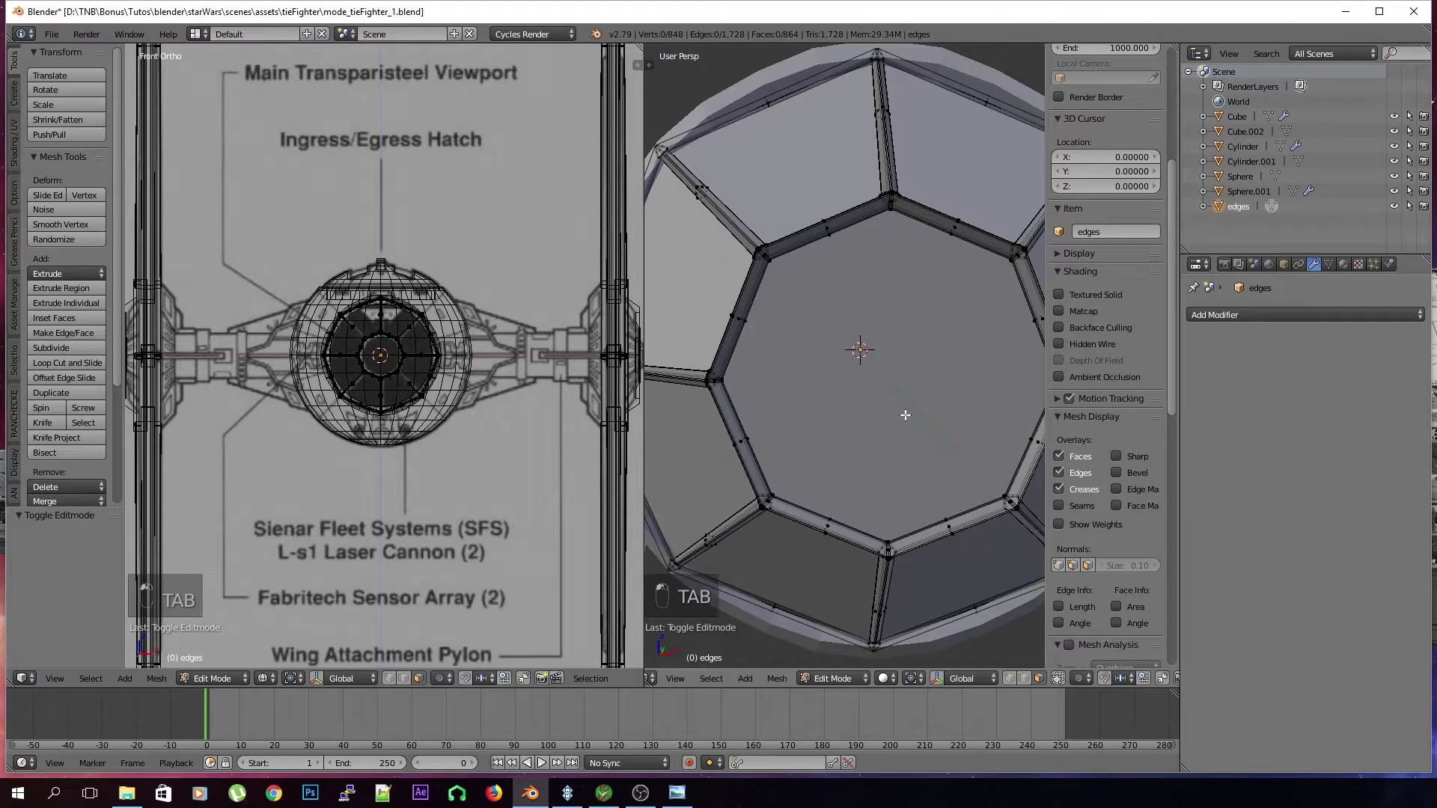
{"action": "key", "text": "ctrl+s"}
{"action": "left_click", "coordinate": [904, 416]}
Undo applying the Bevel modifier so it stays editable on the edges object, and save the file
{"action": "key", "text": "ctrl+z"}
{"action": "key", "text": "ctrl+z"}
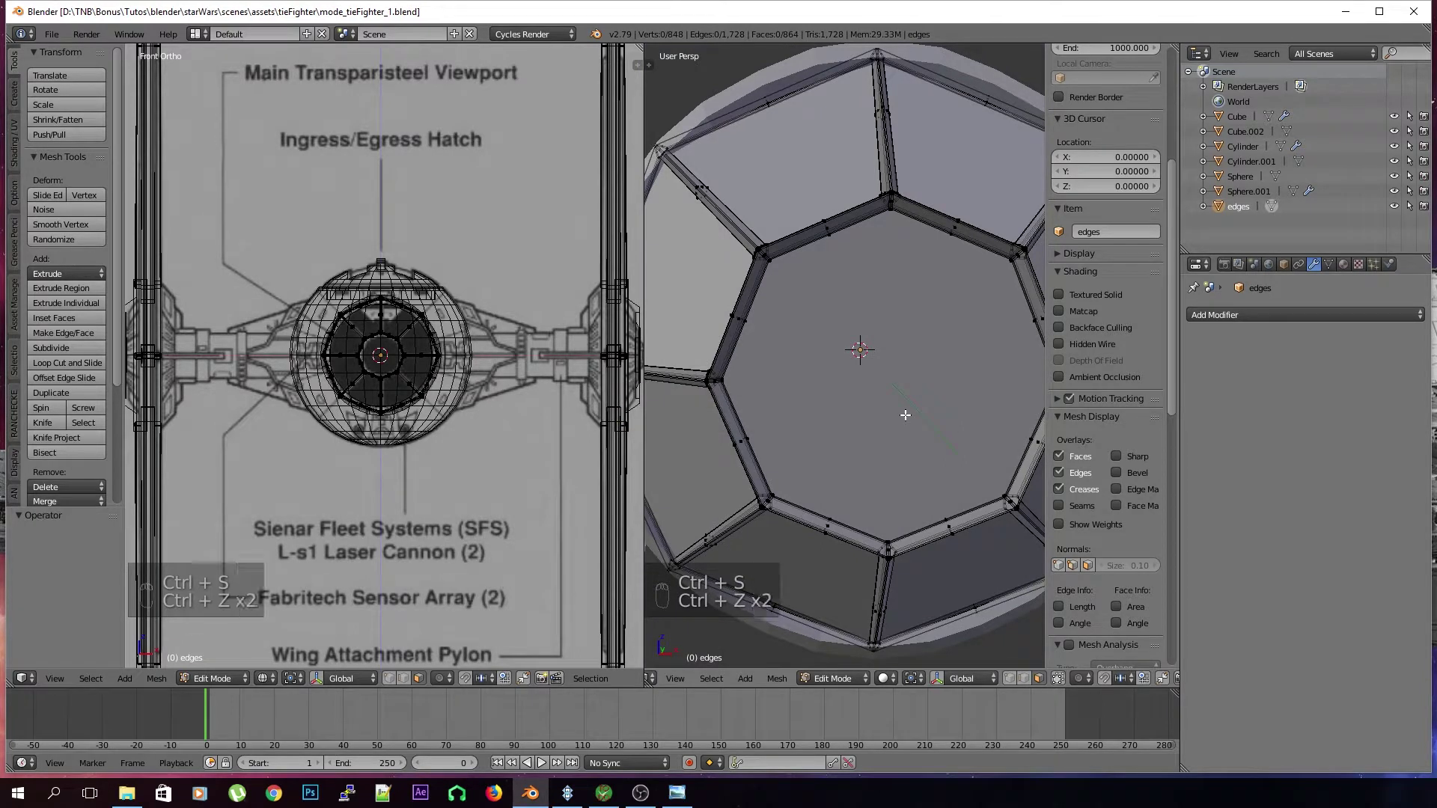
{"action": "key", "text": "Tab"}
{"action": "key", "text": "ctrl+z"}
{"action": "key", "text": "ctrl+z"}
{"action": "key", "text": "ctrl+z"}
{"action": "key", "text": "ctrl+s"}
{"action": "left_click", "coordinate": [904, 414]}
Check the bar mesh in Edit Mode, set the Bevel modifier's width to 0.0023 and save the file
{"action": "mouse_move", "coordinate": [954, 365]}
{"action": "middle_mouse_down"}
{"action": "mouse_move", "coordinate": [889, 375]}
{"action": "mouse_move", "coordinate": [878, 411]}
{"action": "mouse_move", "coordinate": [930, 433]}
{"action": "mouse_move", "coordinate": [927, 416]}
{"action": "mouse_move", "coordinate": [950, 460]}
{"action": "middle_mouse_up"}
{"action": "key", "text": "Tab"}
{"action": "key", "text": "Tab"}
{"action": "key", "text": "Tab"}
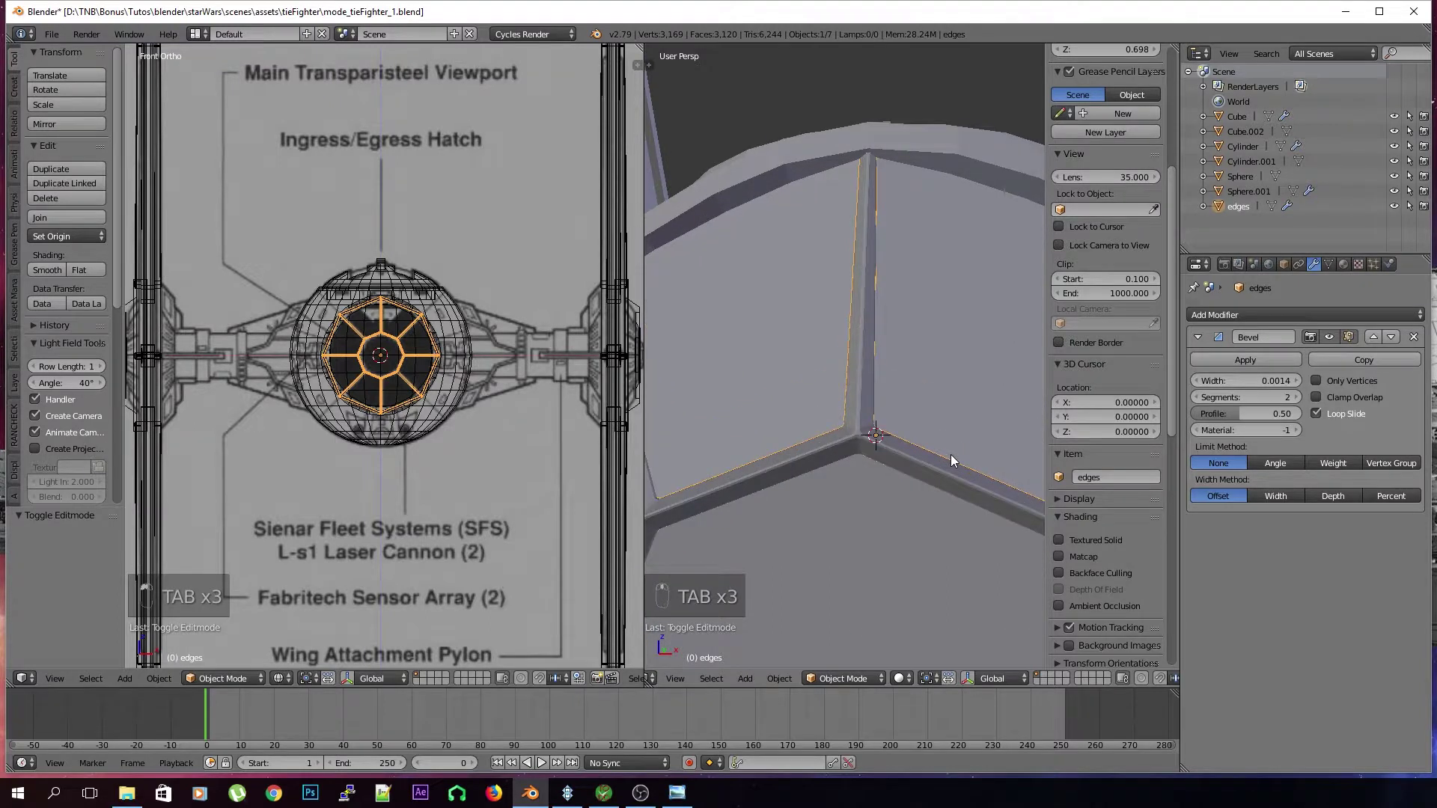
{"action": "left_click_drag", "start_coordinate": [1253, 383], "coordinate": [1287, 383]}
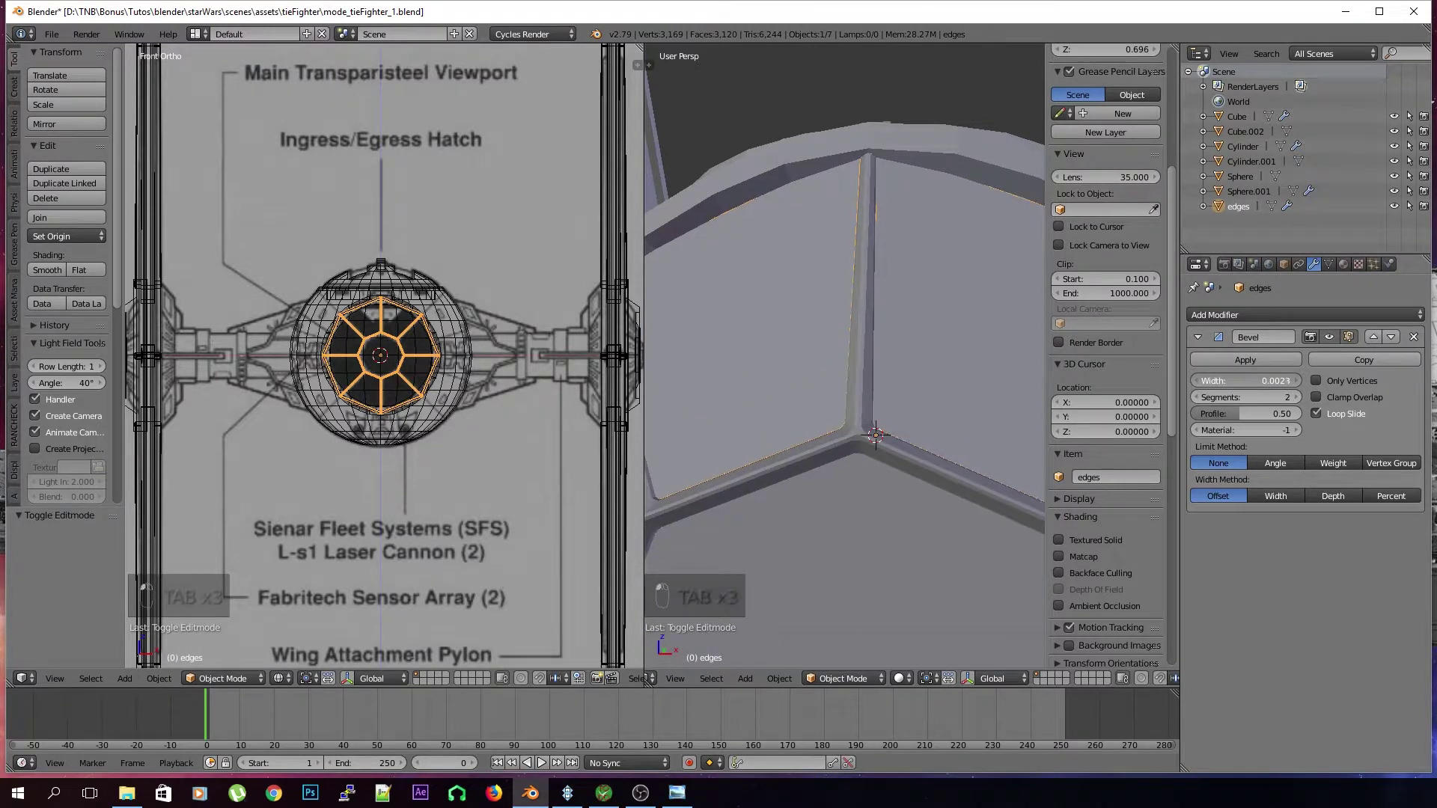
{"action": "key", "text": "ctrl+s"}
Select the face loops around the outer ring of the window bars, delete them and return to Object Mode
{"action": "key", "text": "a"}
{"action": "mouse_move", "coordinate": [912, 447]}
{"action": "middle_mouse_down"}
{"action": "mouse_move", "coordinate": [922, 438]}
{"action": "mouse_move", "coordinate": [878, 423]}
{"action": "mouse_move", "coordinate": [838, 374]}
{"action": "mouse_move", "coordinate": [793, 284]}
{"action": "middle_mouse_up"}
{"action": "key", "text": "Tab"}
{"action": "left_click", "coordinate": [787, 274], "text": "alt"}
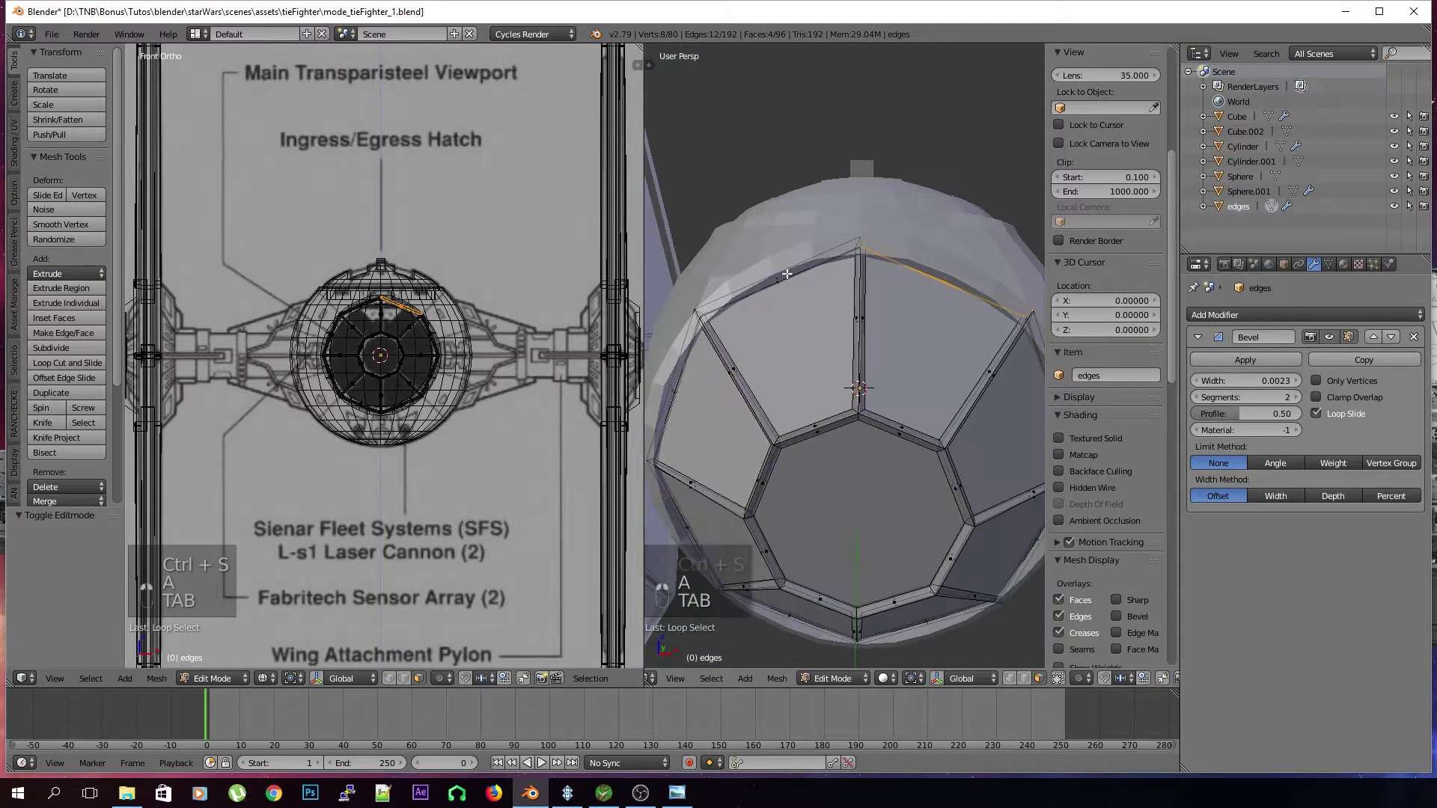
{"action": "left_click", "coordinate": [691, 388], "text": "alt+shift"}
{"action": "middle_click_drag", "start_coordinate": [691, 402], "coordinate": [748, 405]}
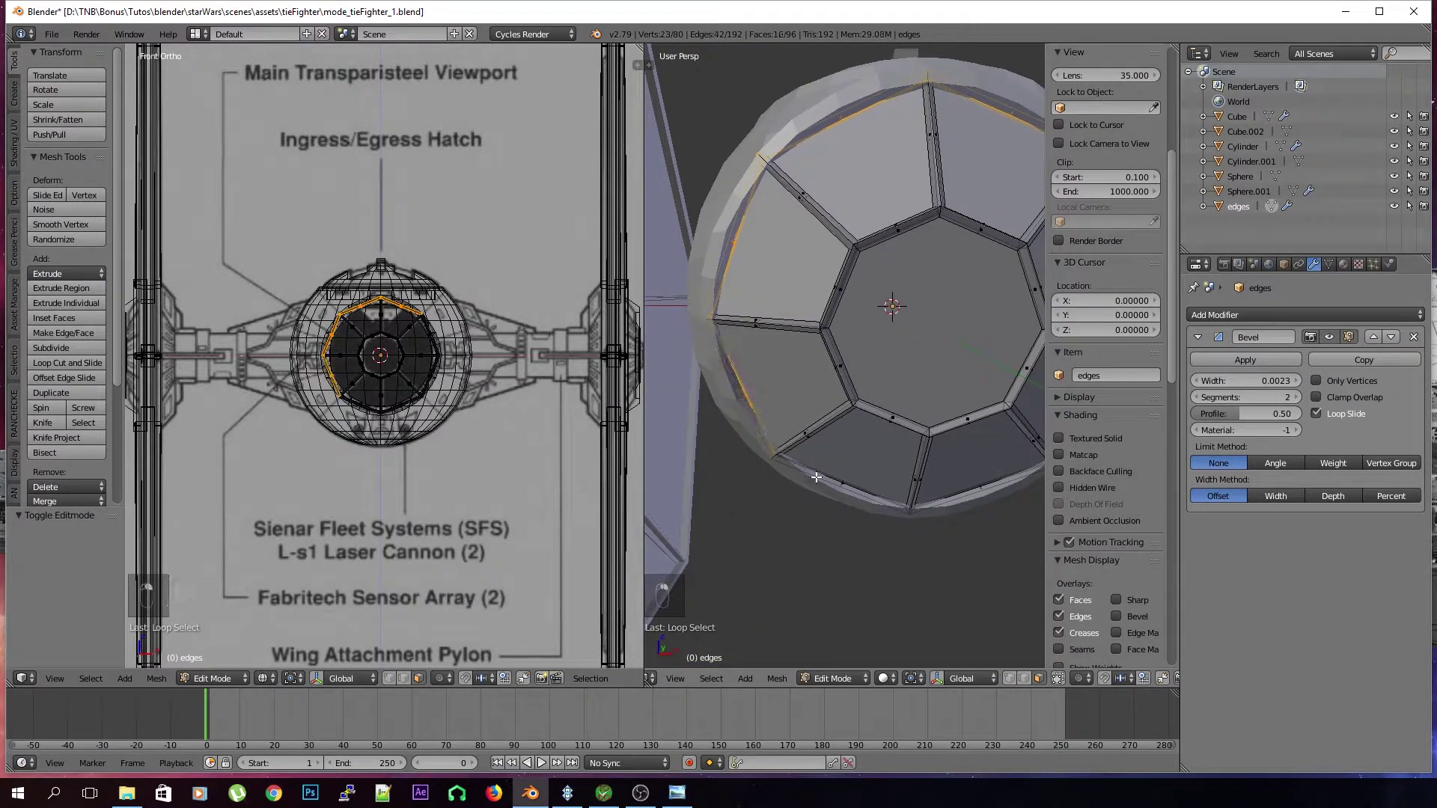
{"action": "right_click", "coordinate": [816, 478], "text": "alt+shift"}
{"action": "middle_click_drag", "start_coordinate": [859, 475], "coordinate": [808, 468]}
{"action": "right_click", "coordinate": [898, 483], "text": "alt+shift"}
{"action": "right_click", "coordinate": [985, 400], "text": "alt+shift"}
{"action": "right_click", "coordinate": [1001, 250], "text": "alt+shift"}
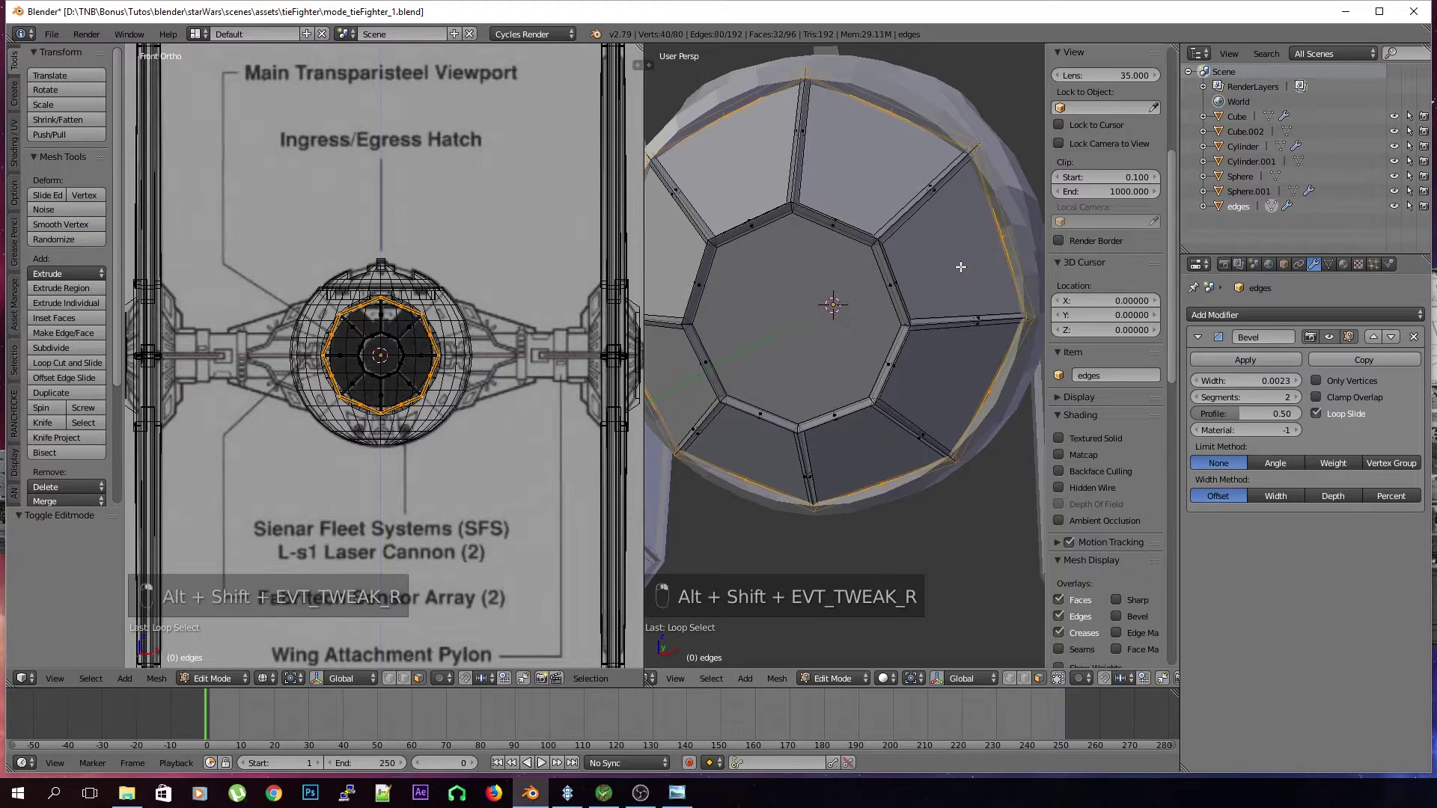
{"action": "key", "text": "f"}
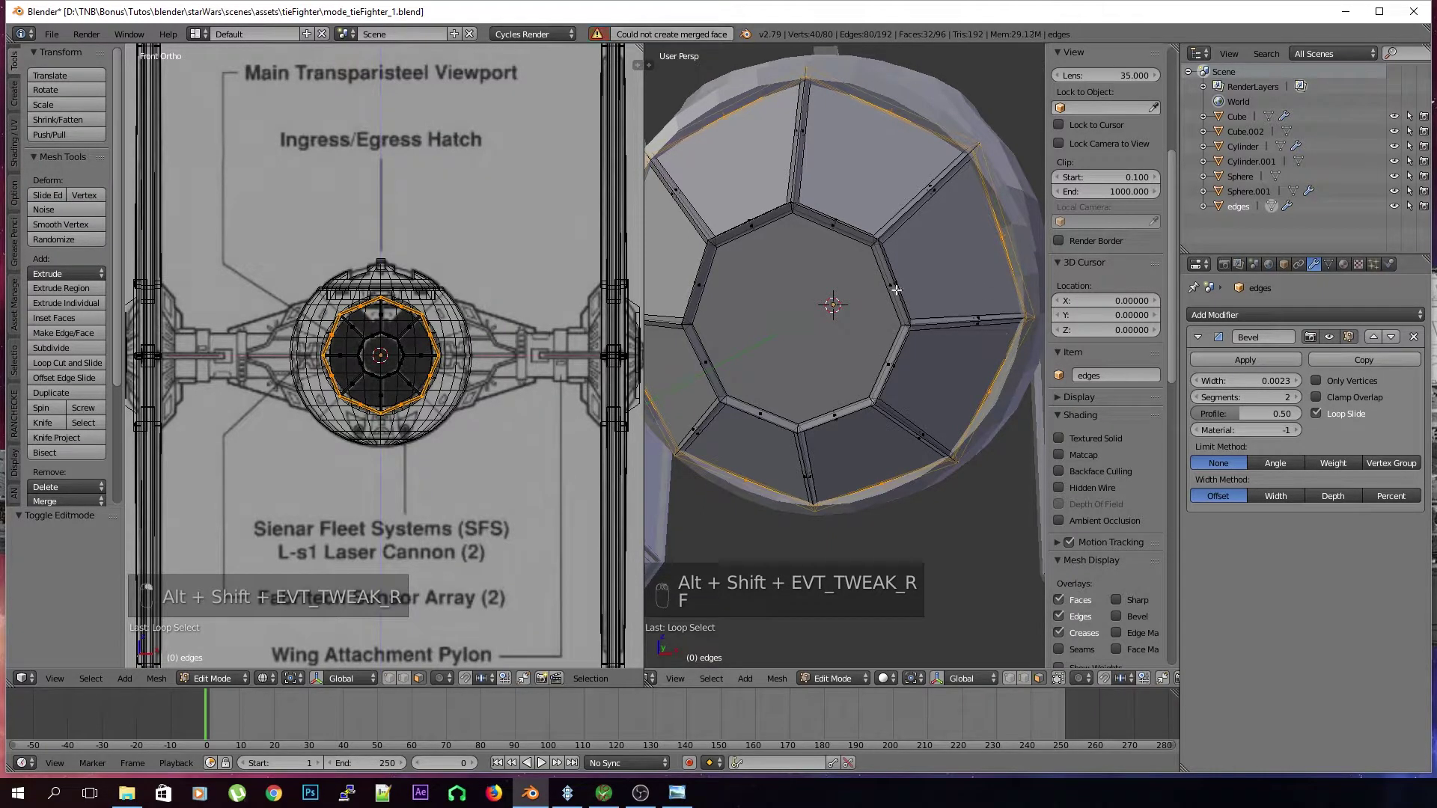
{"action": "key", "text": "x"}
{"action": "left_click", "coordinate": [886, 271]}
{"action": "key", "text": "Tab"}
Save the file with the trimmed window bars
{"action": "middle_click_drag", "start_coordinate": [904, 332], "coordinate": [808, 428]}
{"action": "key", "text": "ctrl+s"}
{"action": "left_click", "coordinate": [926, 350]}
{"action": "scroll", "coordinate": [926, 350], "scroll_direction": "down", "scroll_amount": 4}
{"action": "key", "text": "ctrl+s"}
{"action": "left_click", "coordinate": [810, 428]}
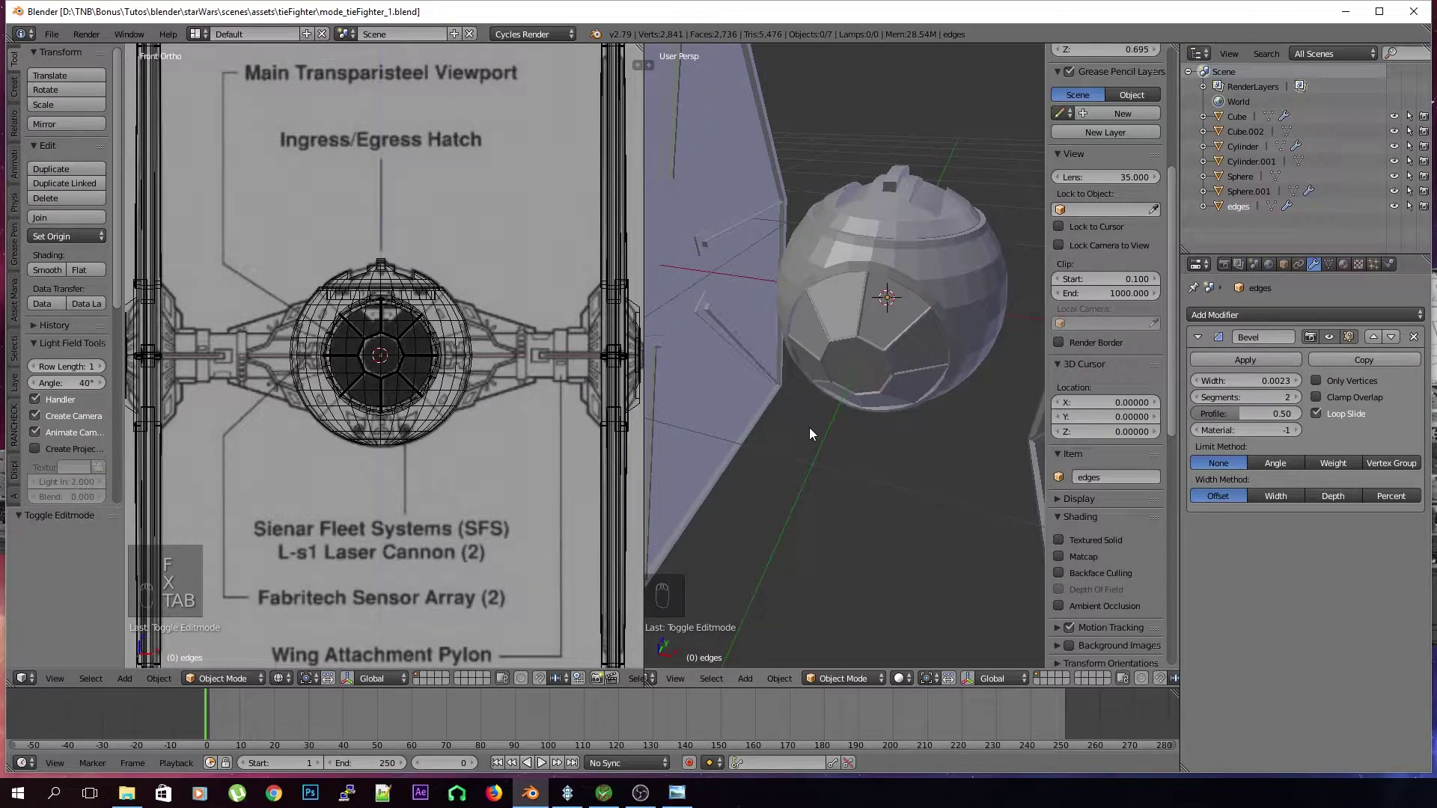
{"action": "key", "text": "ctrl+s"}
{"action": "left_click", "coordinate": [810, 428]}
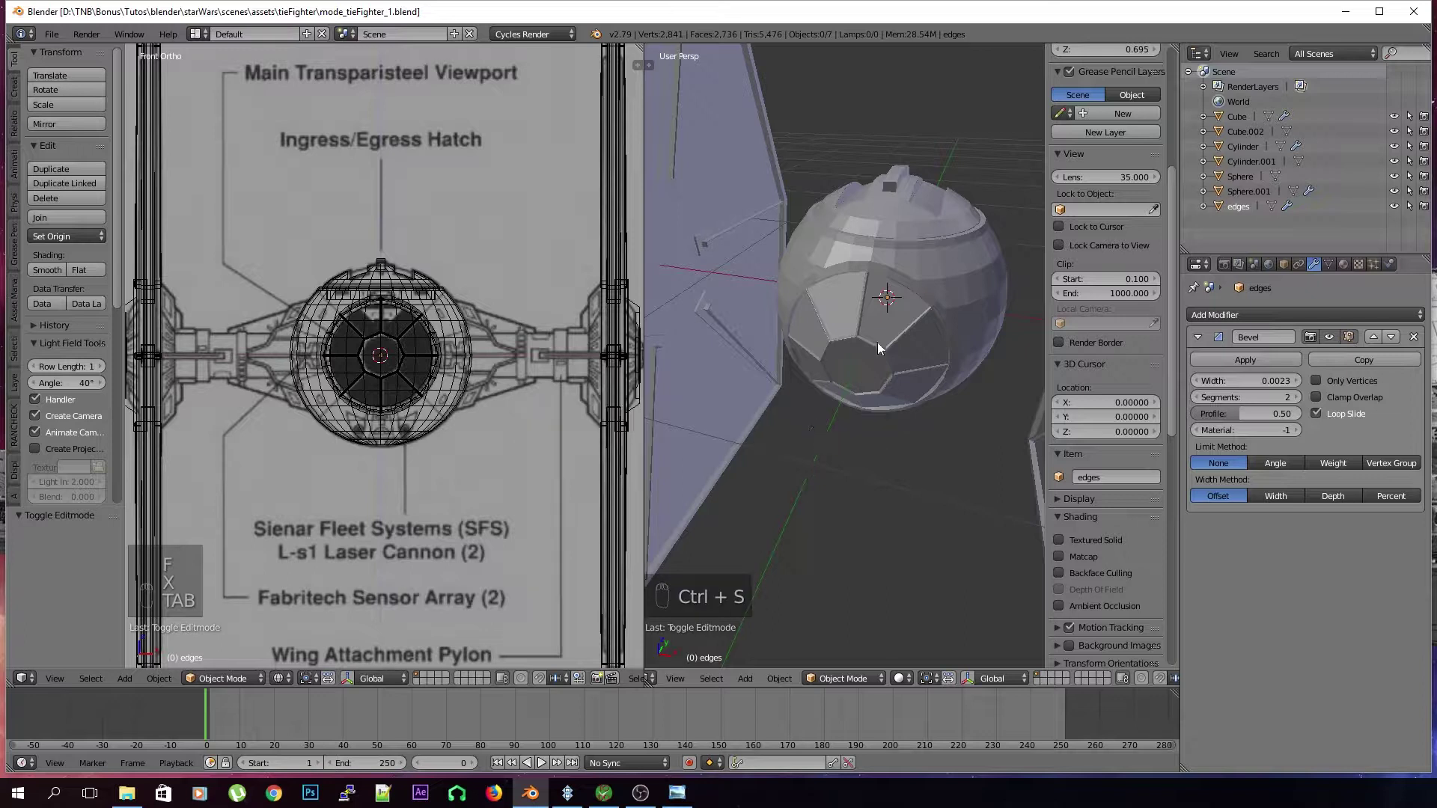
Switch the blueprint viewport to the back orthographic view, framing the cockpit sphere over the rear-view reference
{"action": "middle_click_drag", "start_coordinate": [877, 343], "coordinate": [712, 426]}
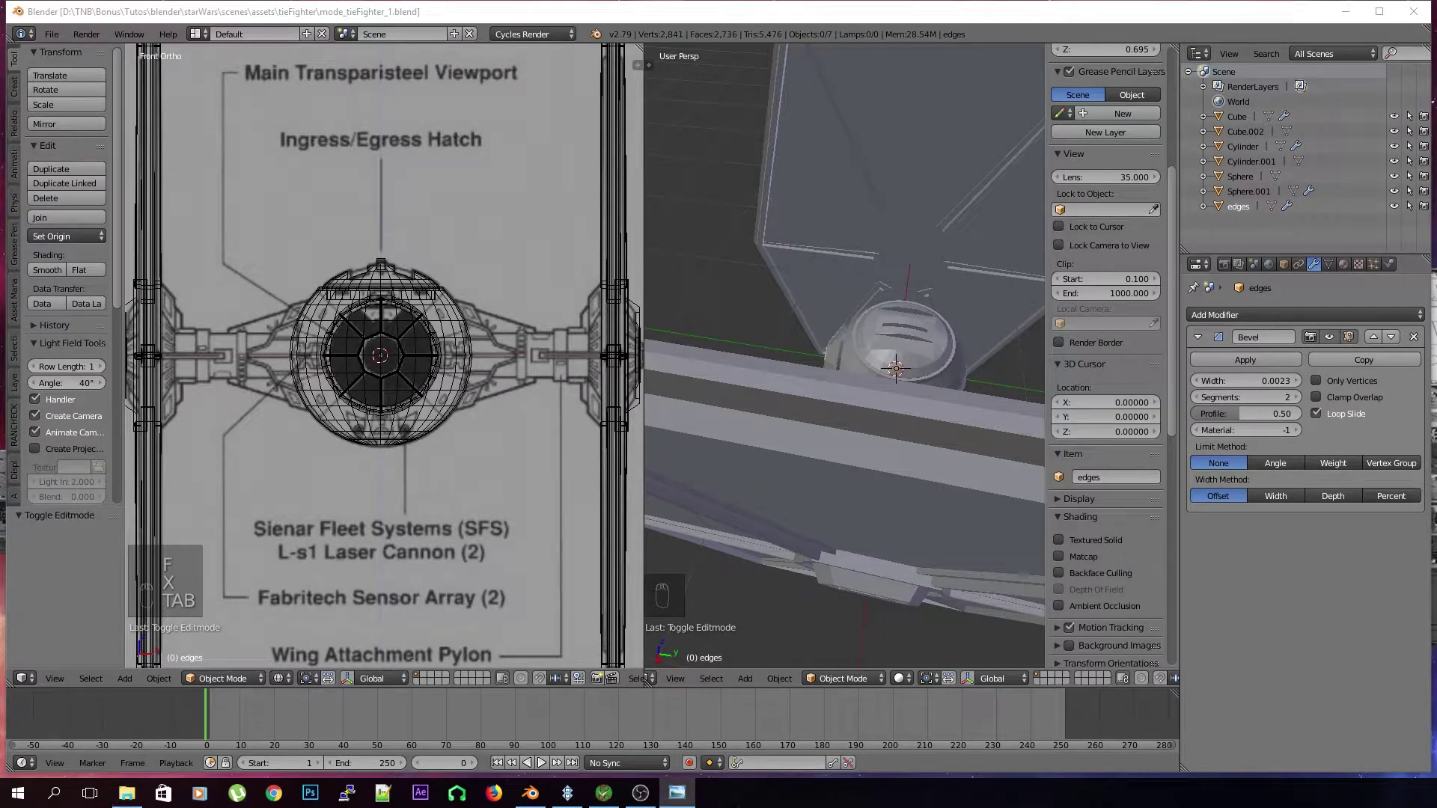
{"action": "scroll", "coordinate": [362, 370], "scroll_direction": "down", "scroll_amount": 5}
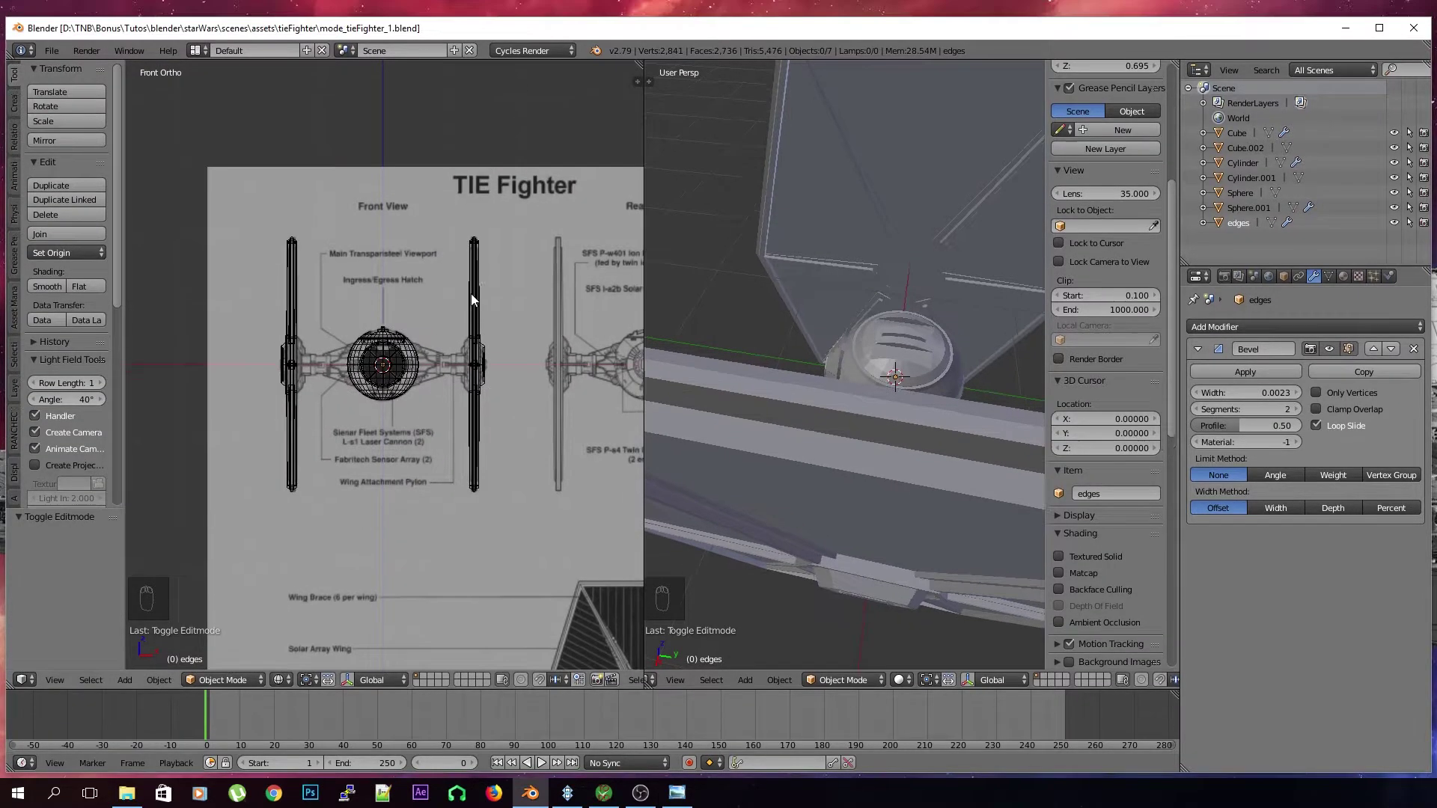
{"action": "key", "text": "ctrl+KP_1"}
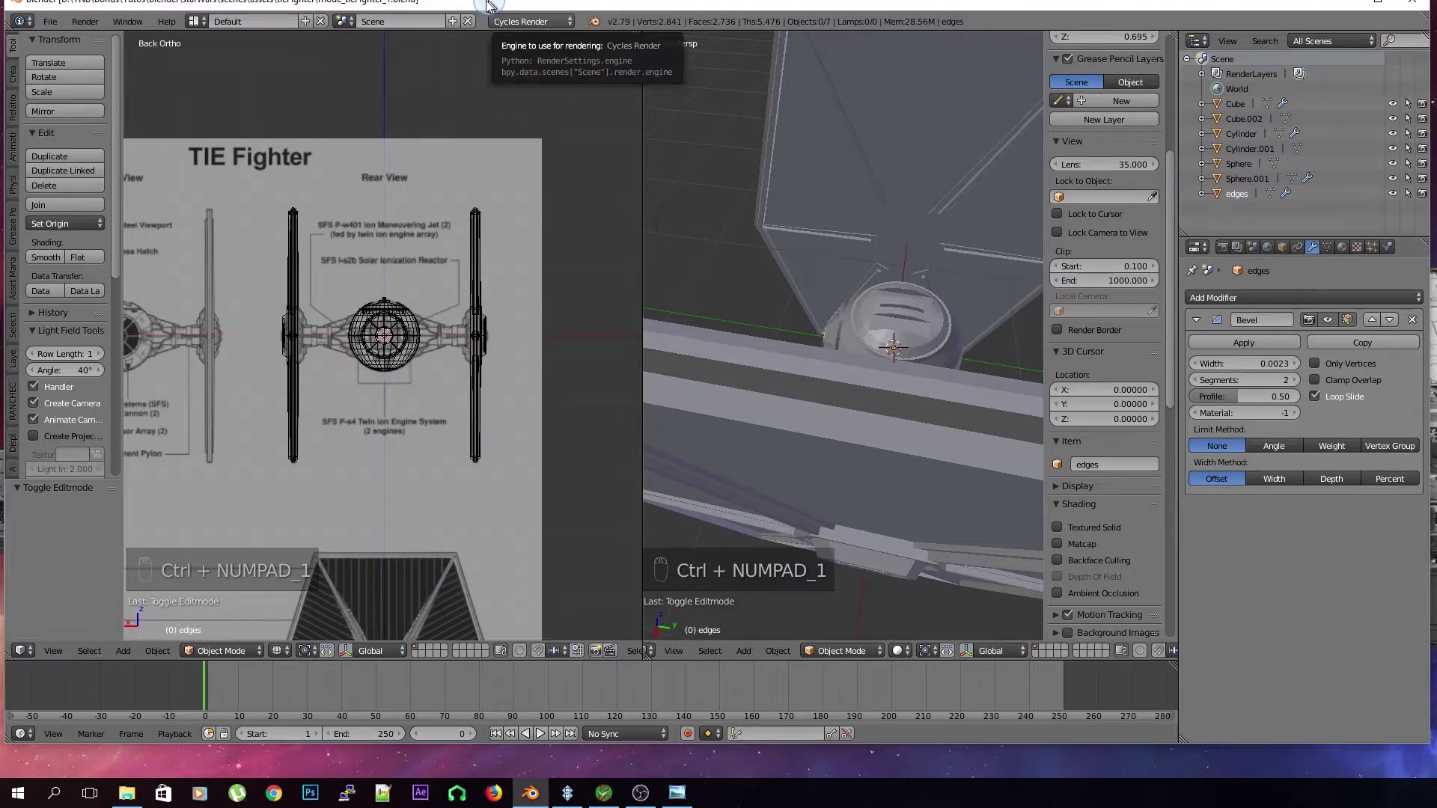
{"action": "scroll", "coordinate": [408, 439], "scroll_direction": "up", "scroll_amount": 10}
{"action": "scroll", "coordinate": [407, 456], "scroll_direction": "down", "scroll_amount": 1}
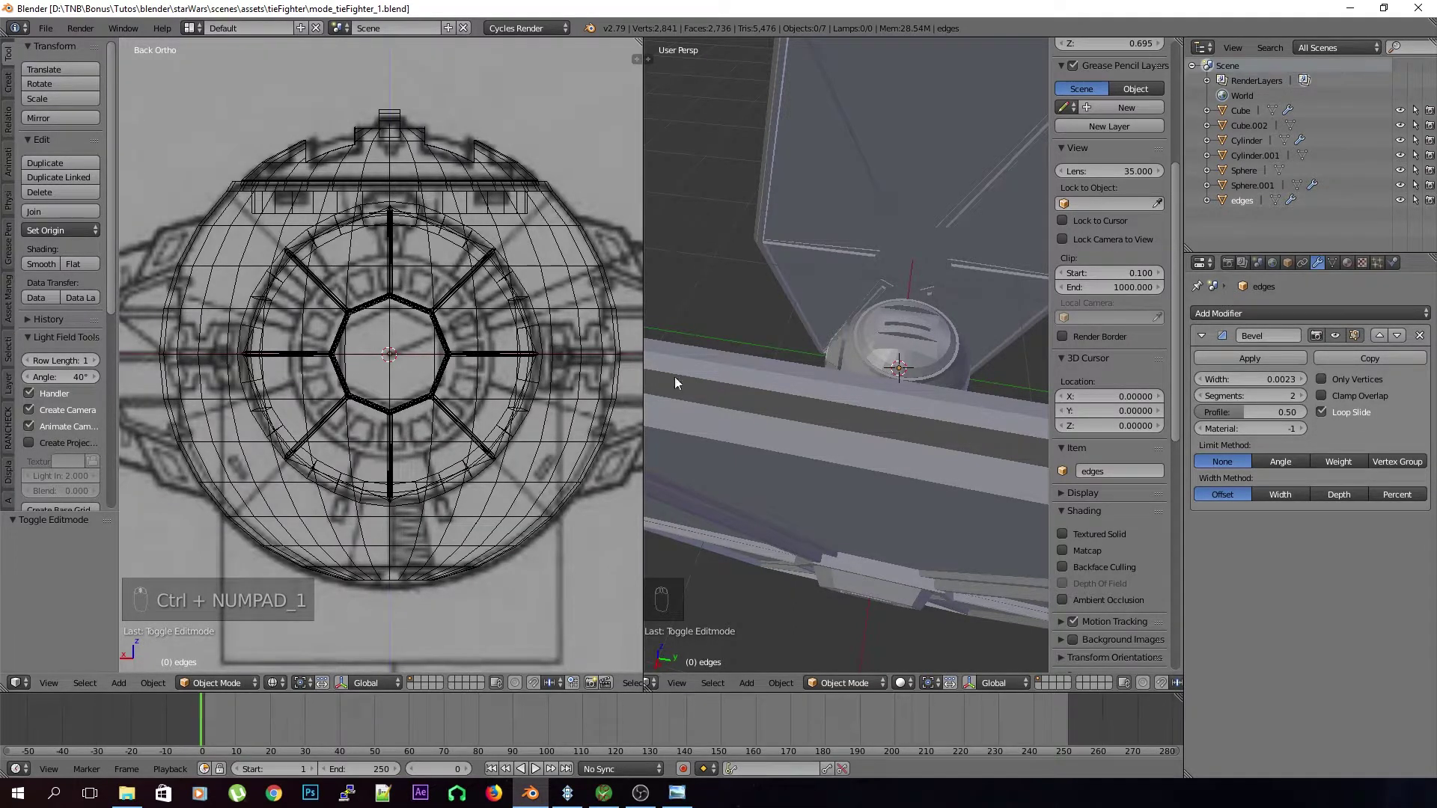
{"action": "scroll", "coordinate": [468, 368], "scroll_direction": "down", "scroll_amount": 5}
{"action": "scroll", "coordinate": [783, 367], "scroll_direction": "down", "scroll_amount": 6}
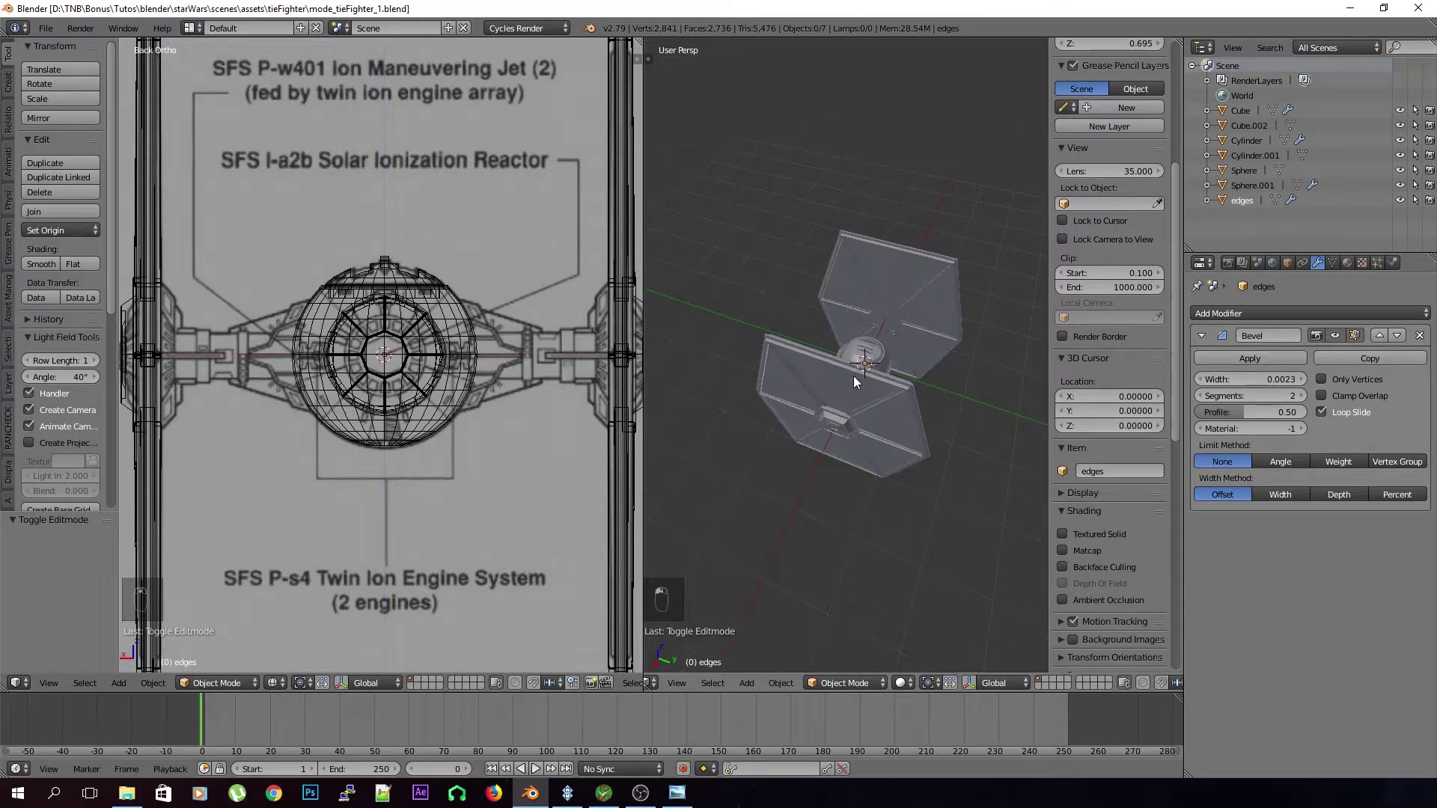
Examine the rear side of the cockpit sphere and its surroundings from several angles
{"action": "key", "text": "ctrl+s"}
{"action": "middle_click_drag", "start_coordinate": [853, 376], "coordinate": [810, 383]}
{"action": "scroll", "coordinate": [809, 383], "scroll_direction": "up", "scroll_amount": 5}
{"action": "middle_click_drag", "start_coordinate": [839, 442], "coordinate": [843, 474]}
{"action": "scroll", "coordinate": [826, 413], "scroll_direction": "down", "scroll_amount": 3}
{"action": "scroll", "coordinate": [843, 474], "scroll_direction": "up", "scroll_amount": 4}
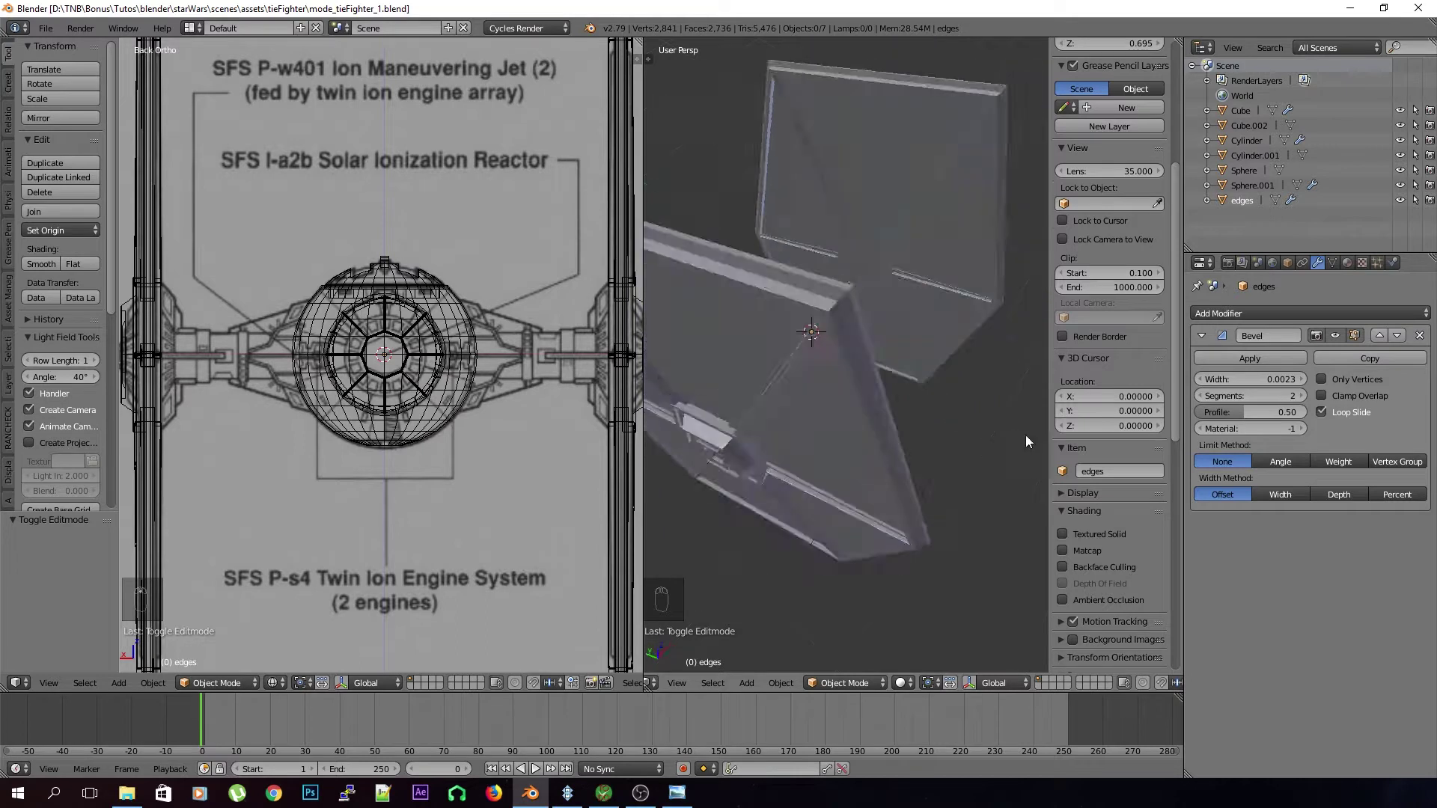
{"action": "middle_click_drag", "start_coordinate": [1025, 434], "coordinate": [846, 479]}
{"action": "middle_click_drag", "start_coordinate": [783, 392], "coordinate": [818, 389]}
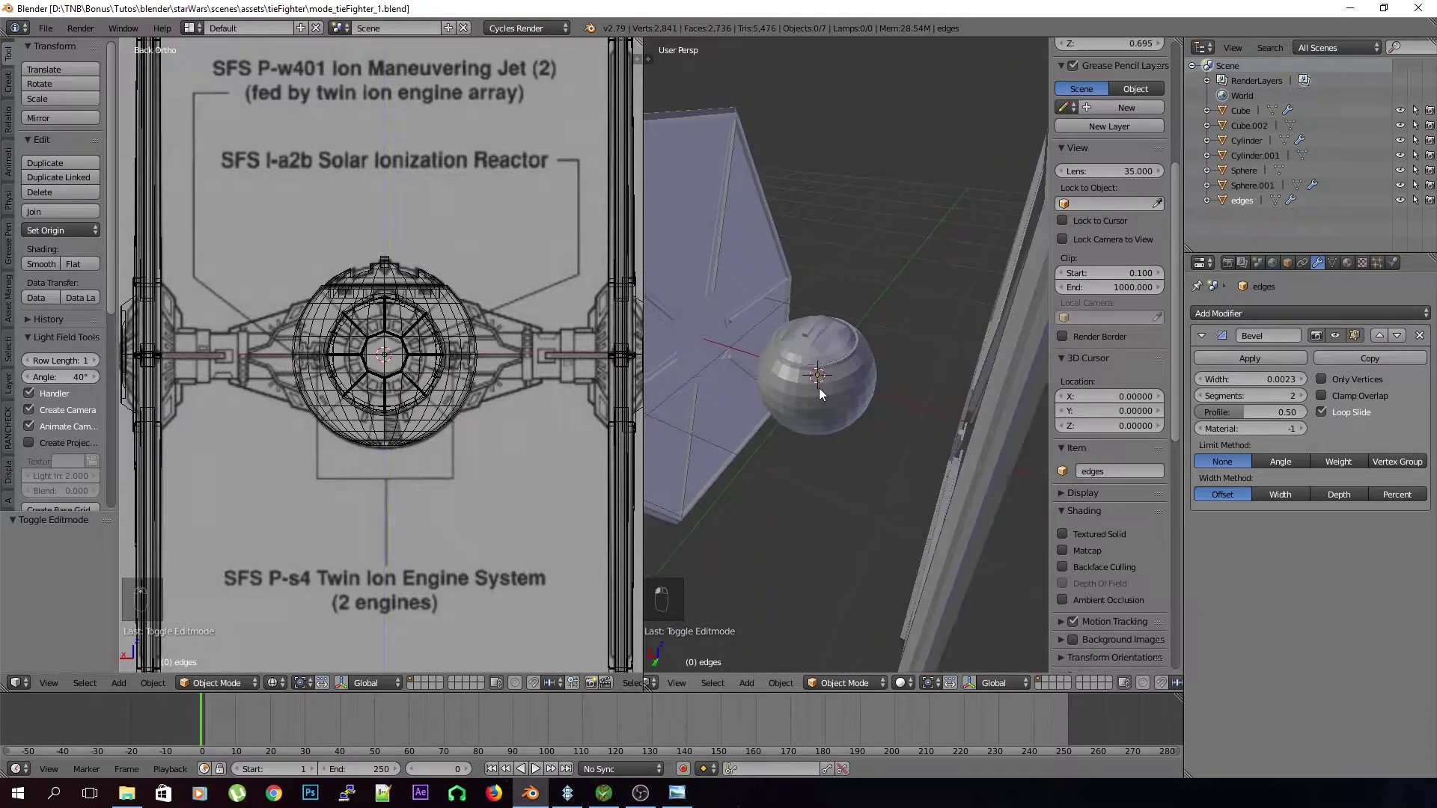
{"action": "scroll", "coordinate": [839, 442], "scroll_direction": "up", "scroll_amount": 6}
{"action": "middle_click_drag", "start_coordinate": [839, 442], "coordinate": [881, 460]}
{"action": "scroll", "coordinate": [900, 388], "scroll_direction": "down", "scroll_amount": 5}
Add a cylinder mesh with 16 vertices at the centre of the cockpit
{"action": "key", "text": "shift+a"}
{"action": "mouse_move", "coordinate": [881, 459]}
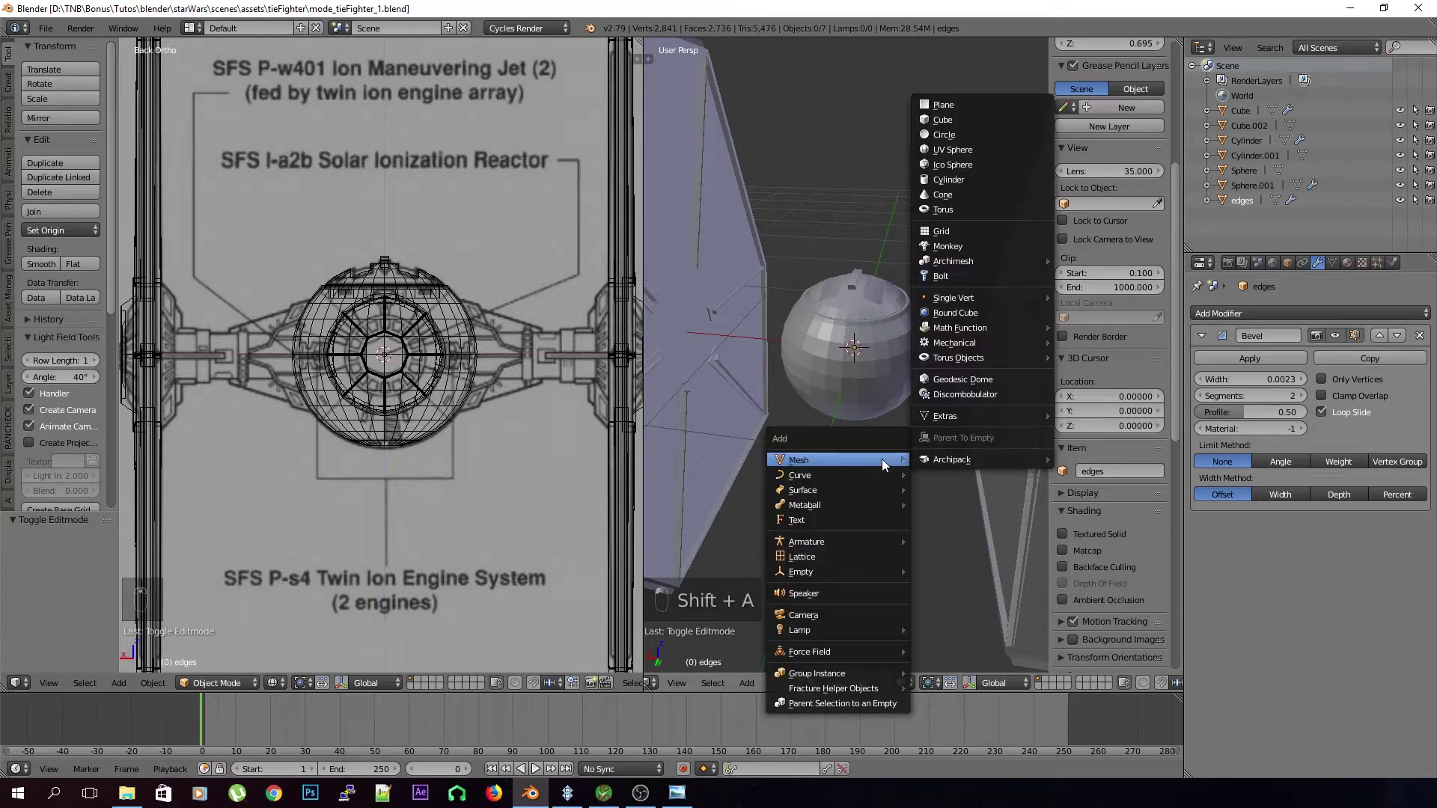
{"action": "left_click", "coordinate": [973, 180]}
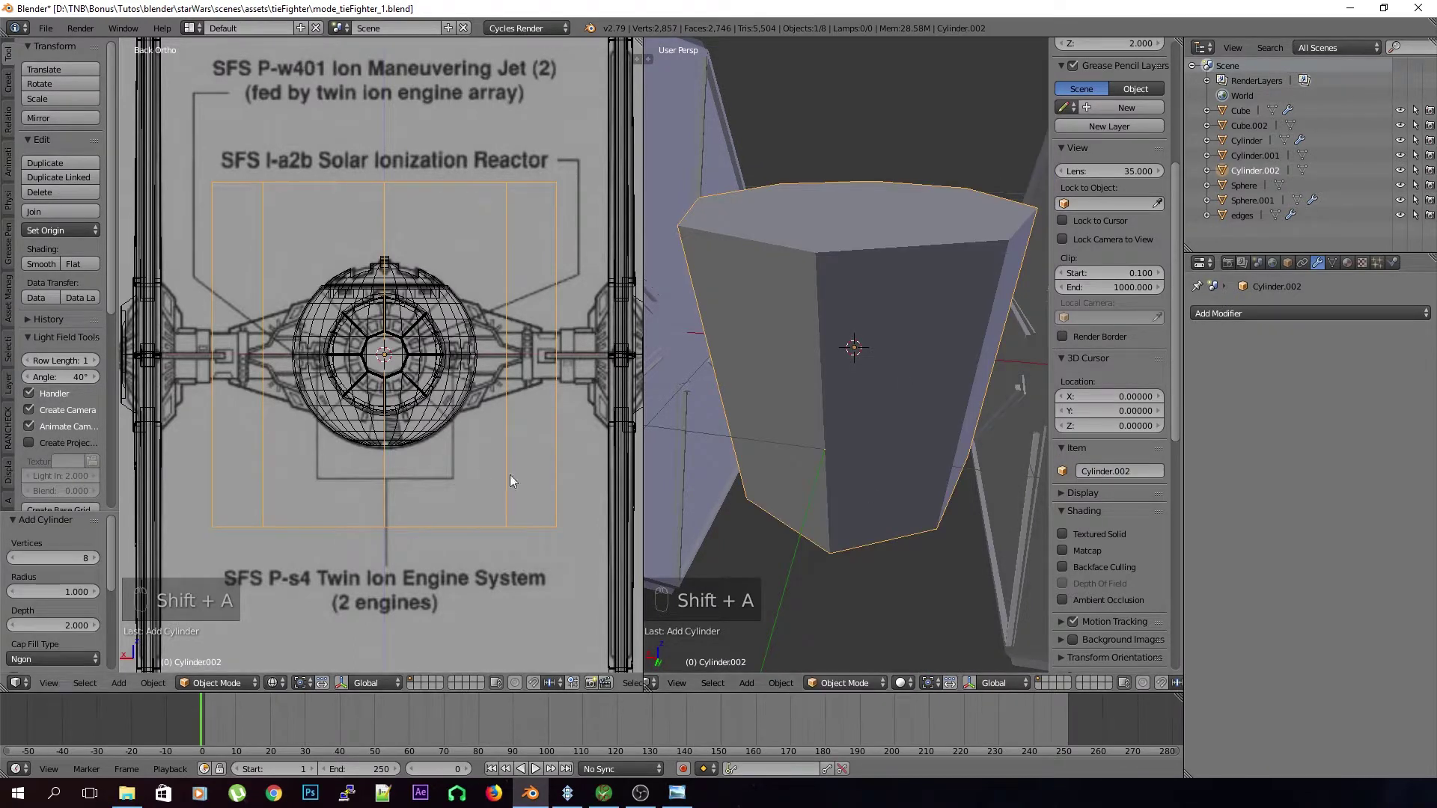
{"action": "left_click", "coordinate": [50, 558]}
{"action": "type", "text": "16"}
{"action": "key", "text": "Return"}
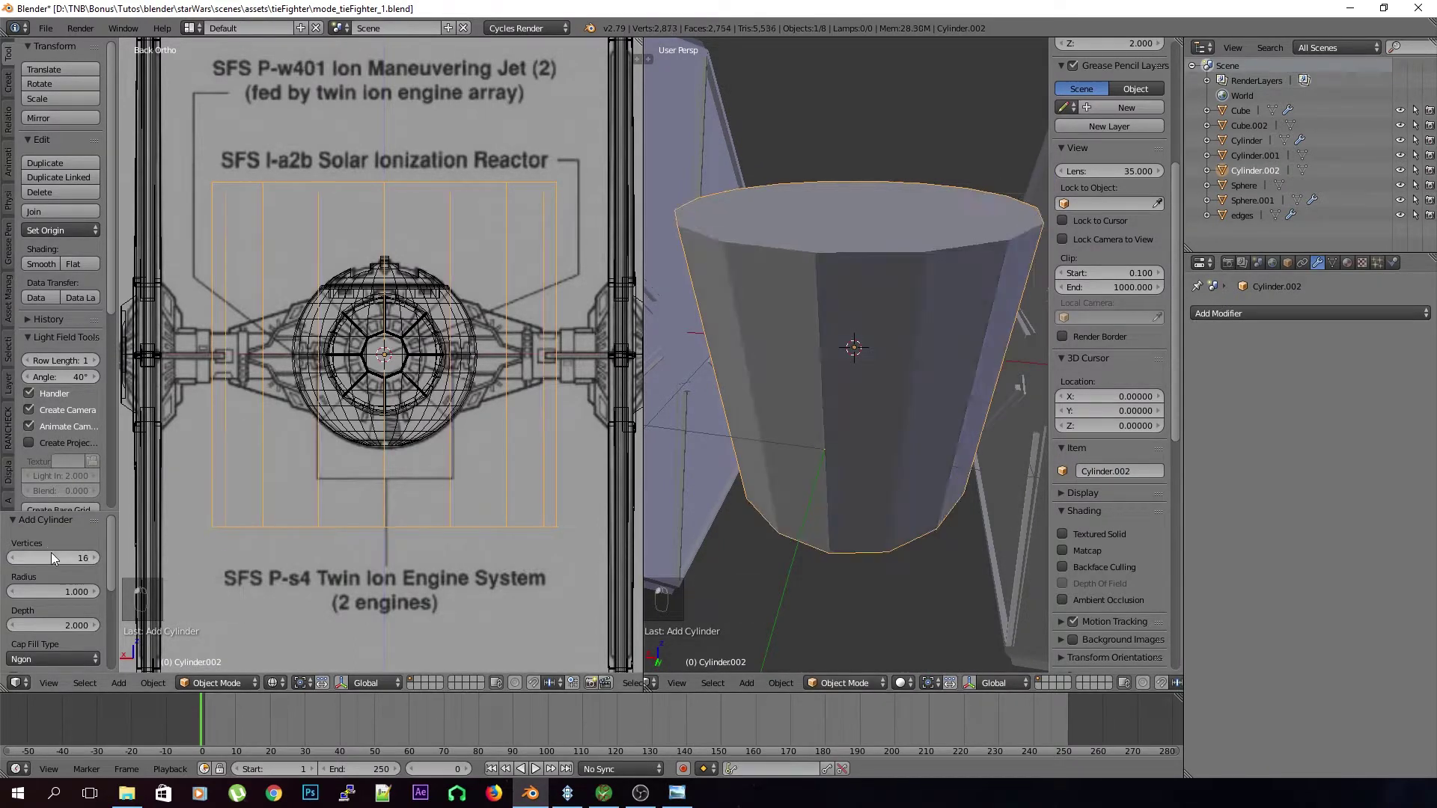
Scale the cylinder's mesh to about 0.34 and rotate it 90° around X to match the rear circular hatch
{"action": "key", "text": "Tab"}
{"action": "key", "text": "s"}
{"action": "left_click", "coordinate": [875, 418]}
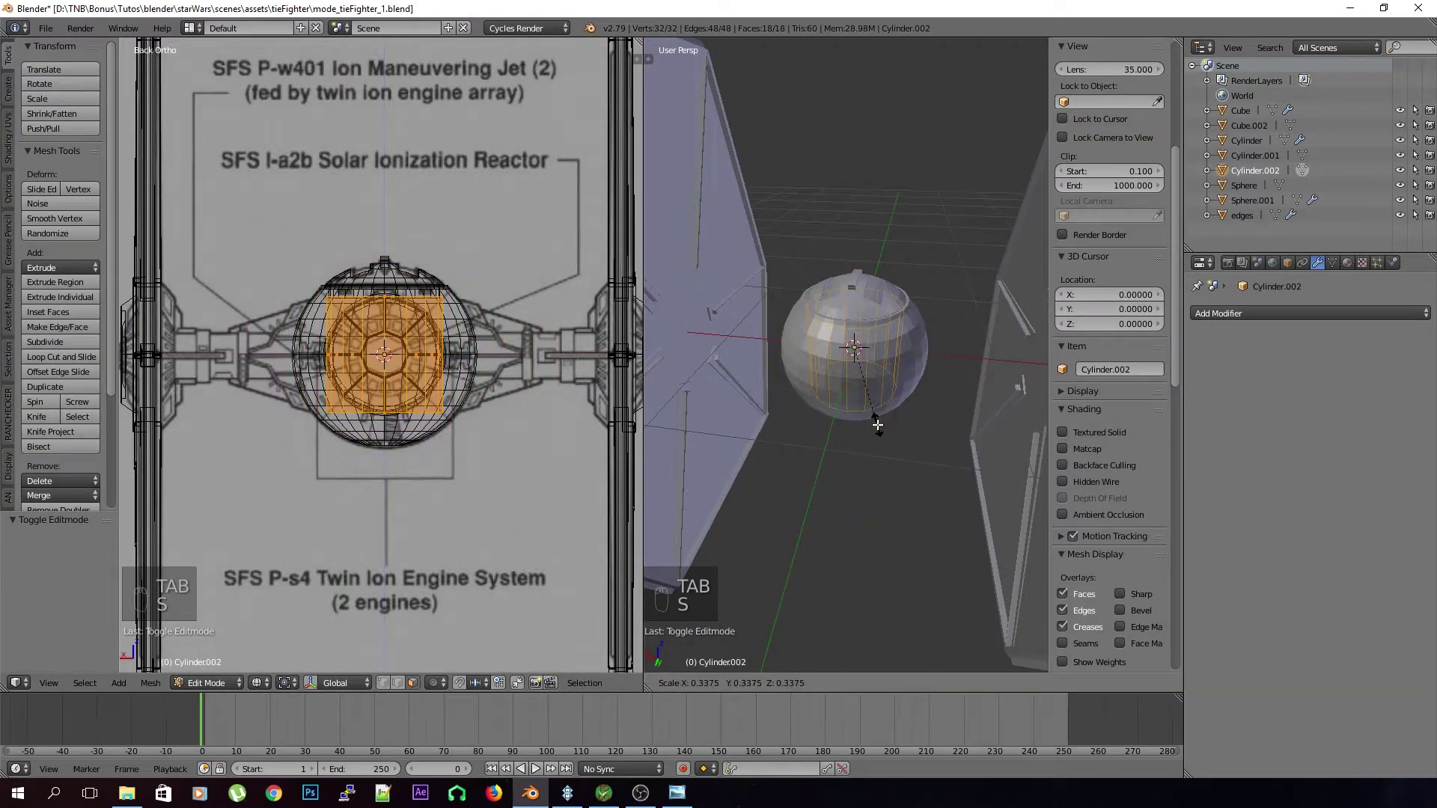
{"action": "key", "text": "r"}
{"action": "key", "text": "x"}
{"action": "key", "text": "9"}
{"action": "key", "text": "0"}
{"action": "key", "text": "Return"}
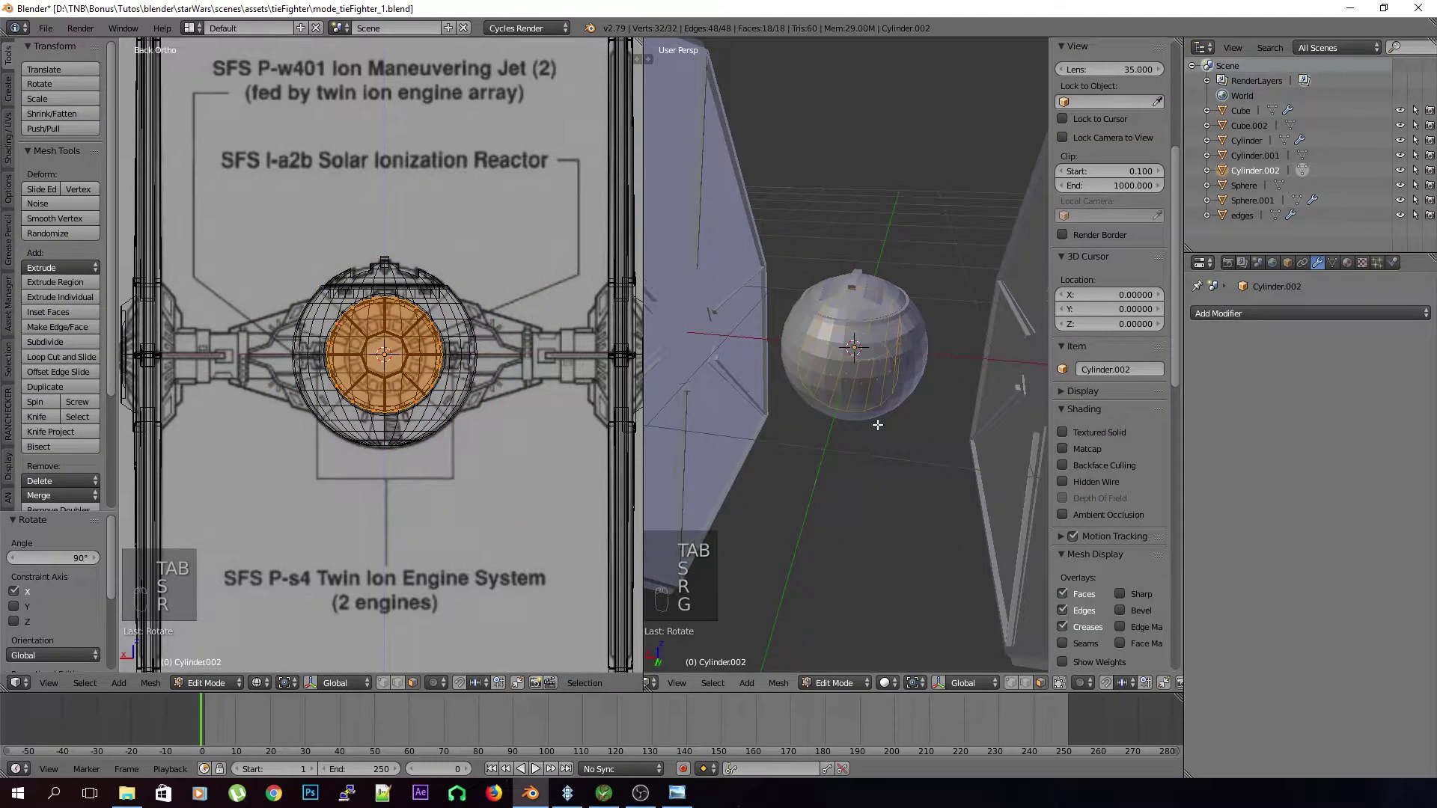
Move the cylinder 0.729 along Y and pull its outer end face back along Y to the sphere's rear surface
{"action": "key", "text": "g"}
{"action": "key", "text": "y"}
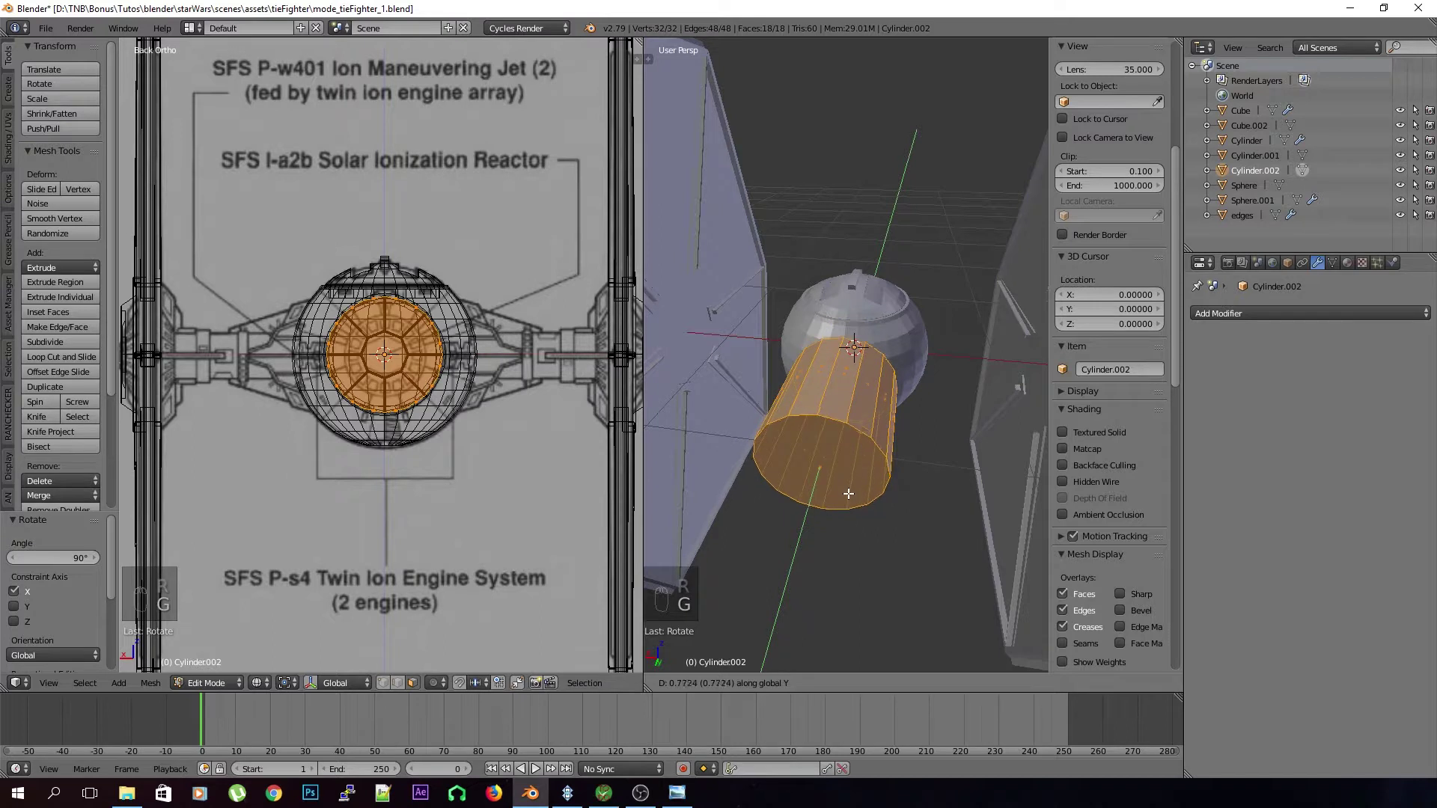
{"action": "left_click", "coordinate": [850, 488]}
{"action": "right_click", "coordinate": [850, 485]}
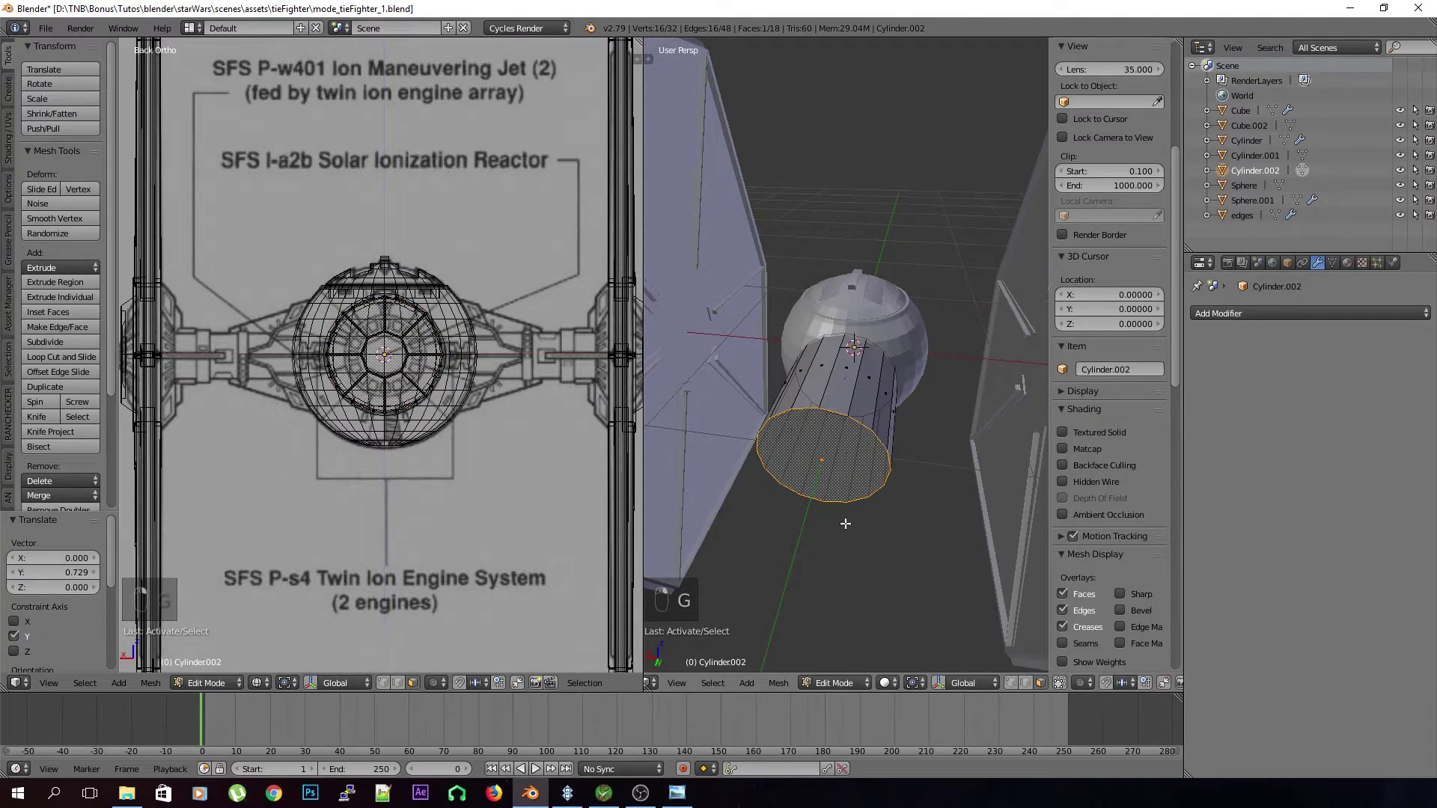
{"action": "key", "text": "g"}
{"action": "key", "text": "y"}
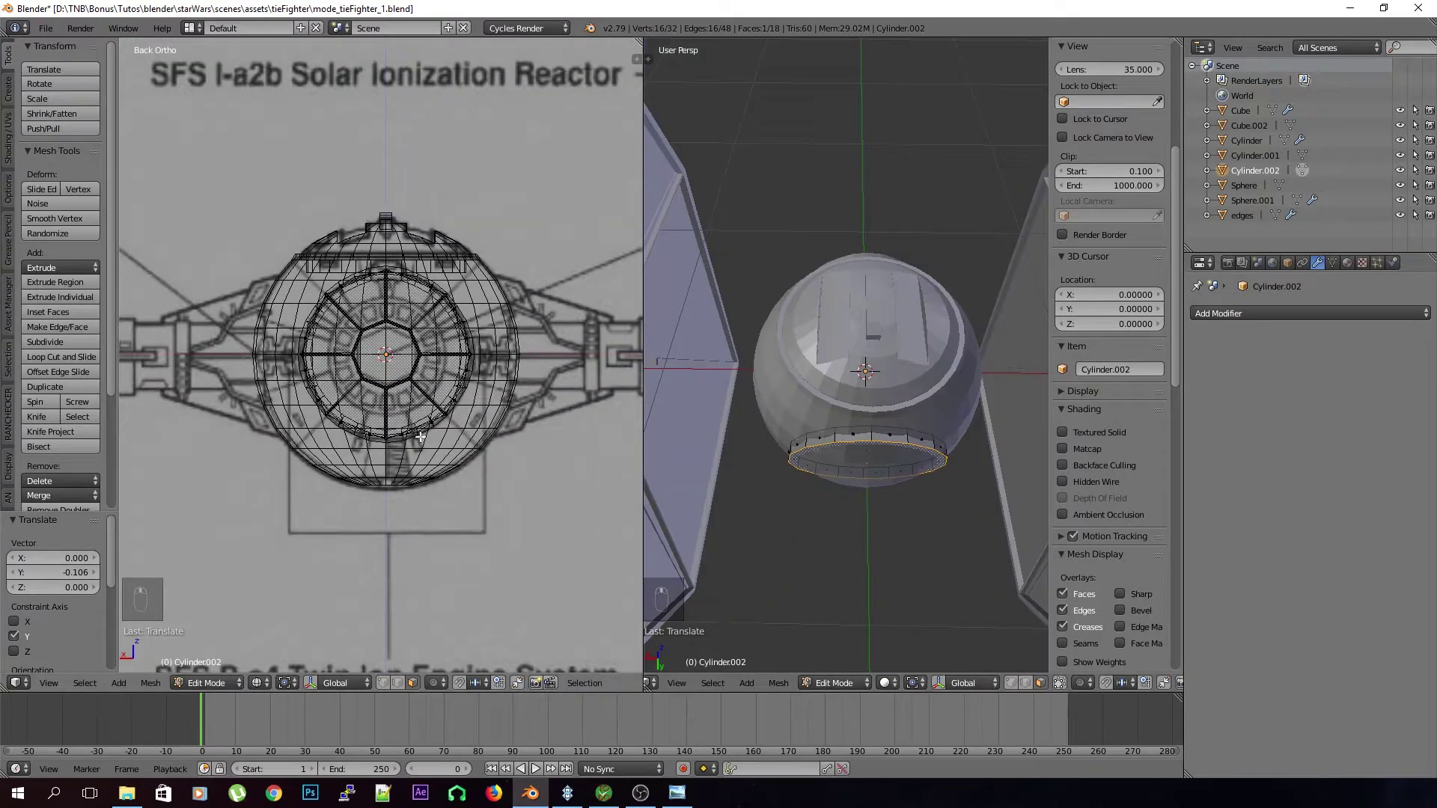
Select the whole cylinder mesh and scale it by 0.973 to fit the ring in the rear-view blueprint
{"action": "key", "text": "Tab"}
{"action": "key", "text": "Tab"}
{"action": "key", "text": "Tab"}
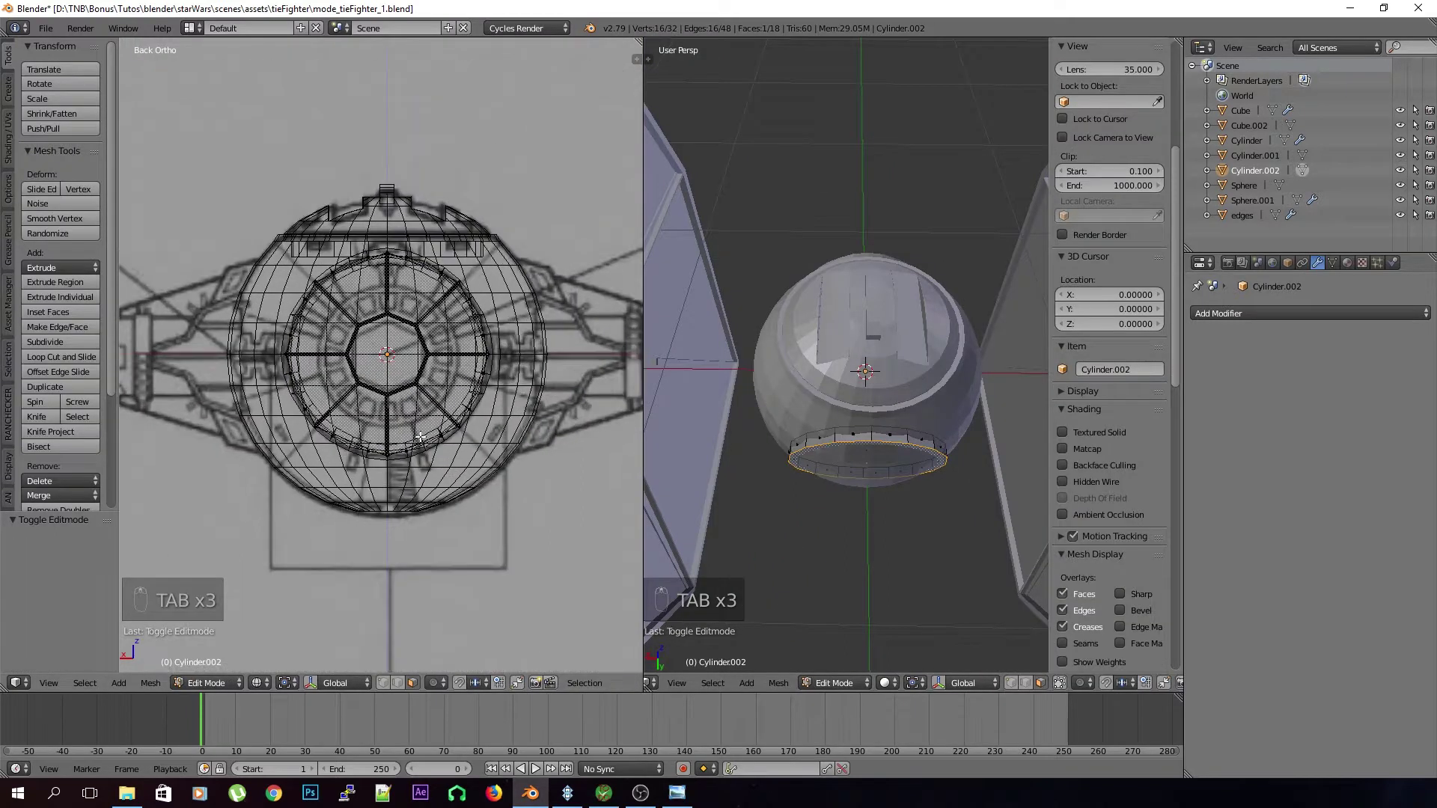
{"action": "key", "text": "a"}
{"action": "key", "text": "a"}
{"action": "key", "text": "a"}
{"action": "key", "text": "a"}
{"action": "key", "text": "a"}
{"action": "key", "text": "a"}
{"action": "key", "text": "s"}
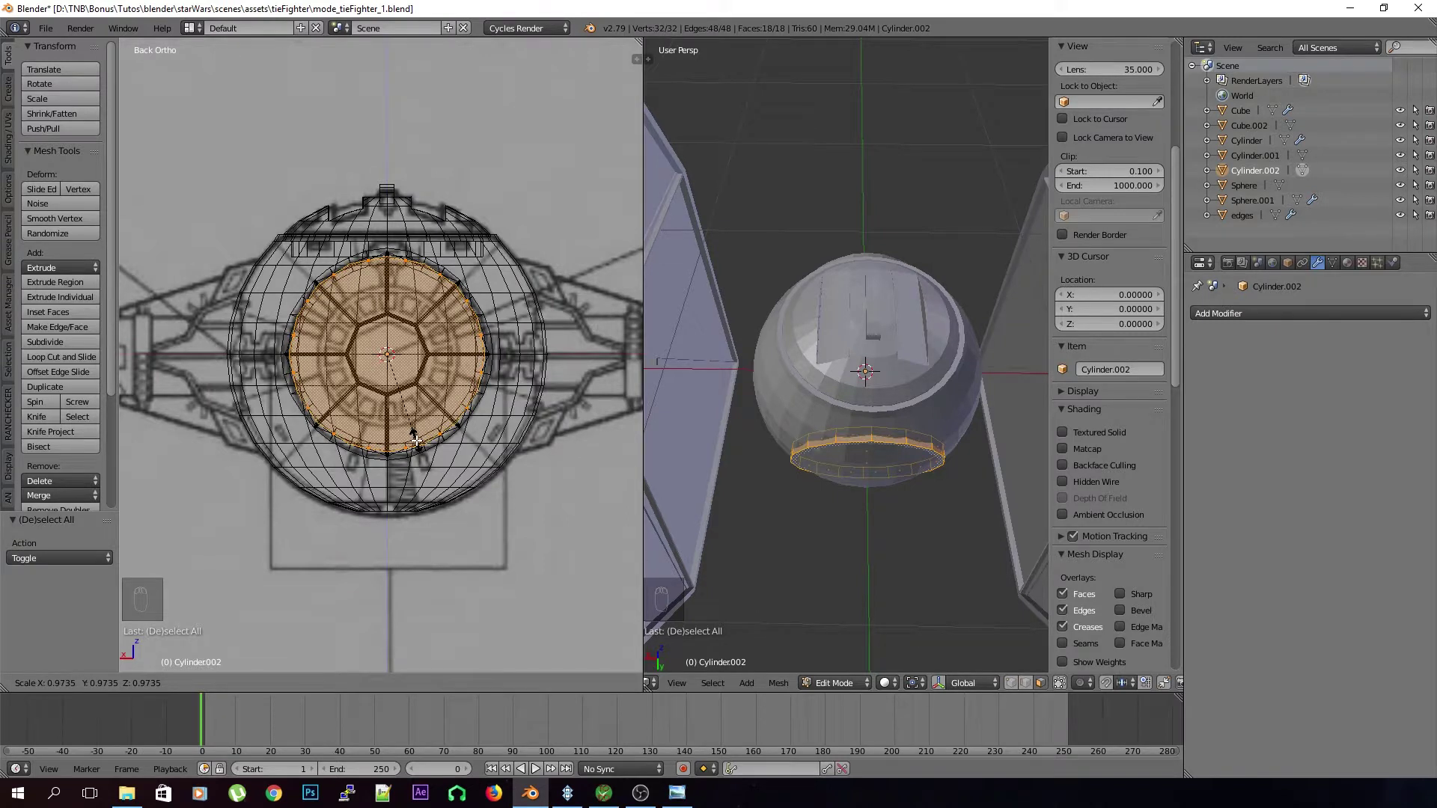
{"action": "left_click", "coordinate": [416, 440]}
Select the cylinder's outer end face and move it 0.088 along Y, away from the cockpit sphere
{"action": "scroll", "coordinate": [855, 530], "scroll_direction": "up", "scroll_amount": 3}
{"action": "middle_click_drag", "start_coordinate": [855, 530], "coordinate": [872, 351], "text": "shift"}
{"action": "scroll", "coordinate": [833, 433], "scroll_direction": "down", "scroll_amount": 1}
{"action": "right_click", "coordinate": [872, 351]}
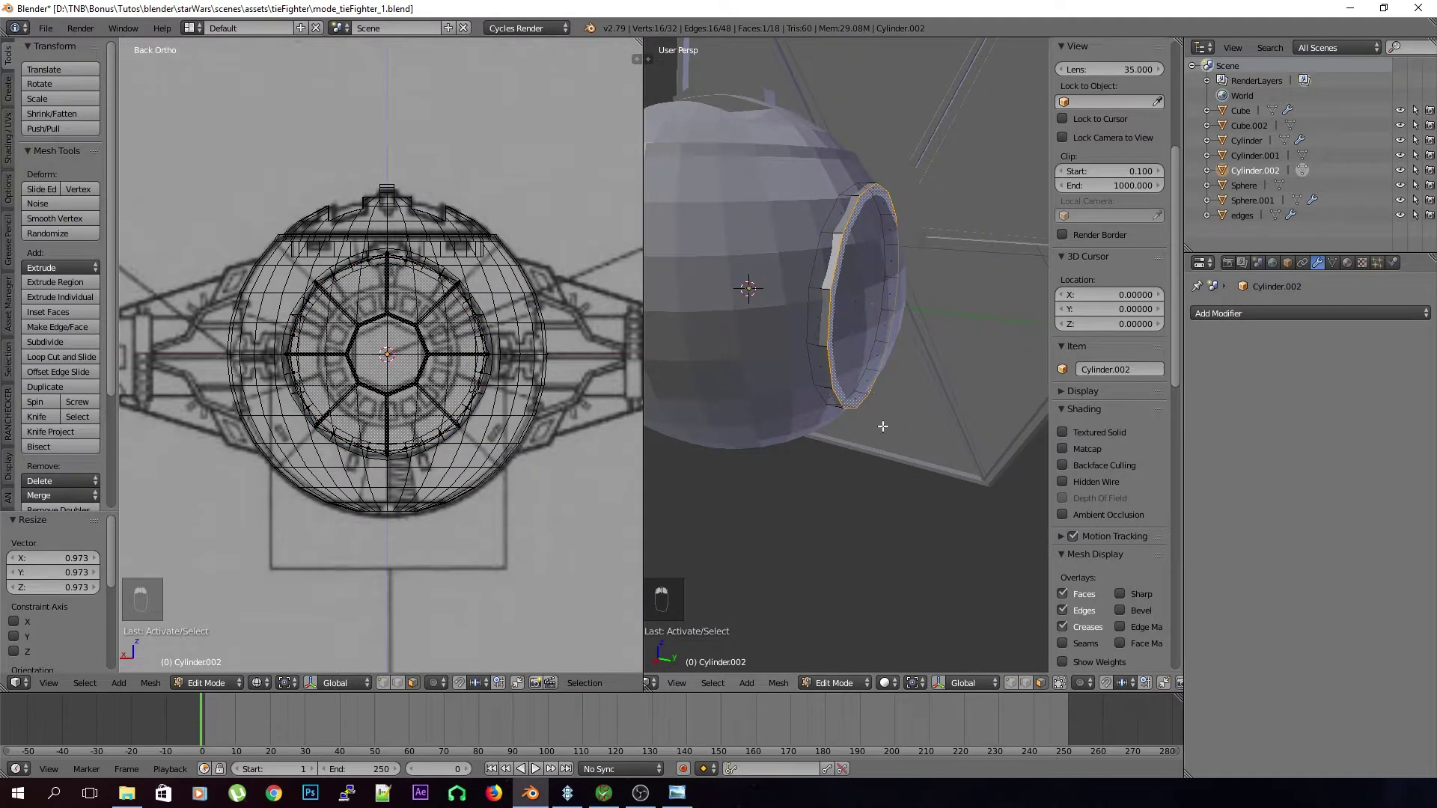
{"action": "middle_click_drag", "start_coordinate": [852, 434], "coordinate": [852, 425]}
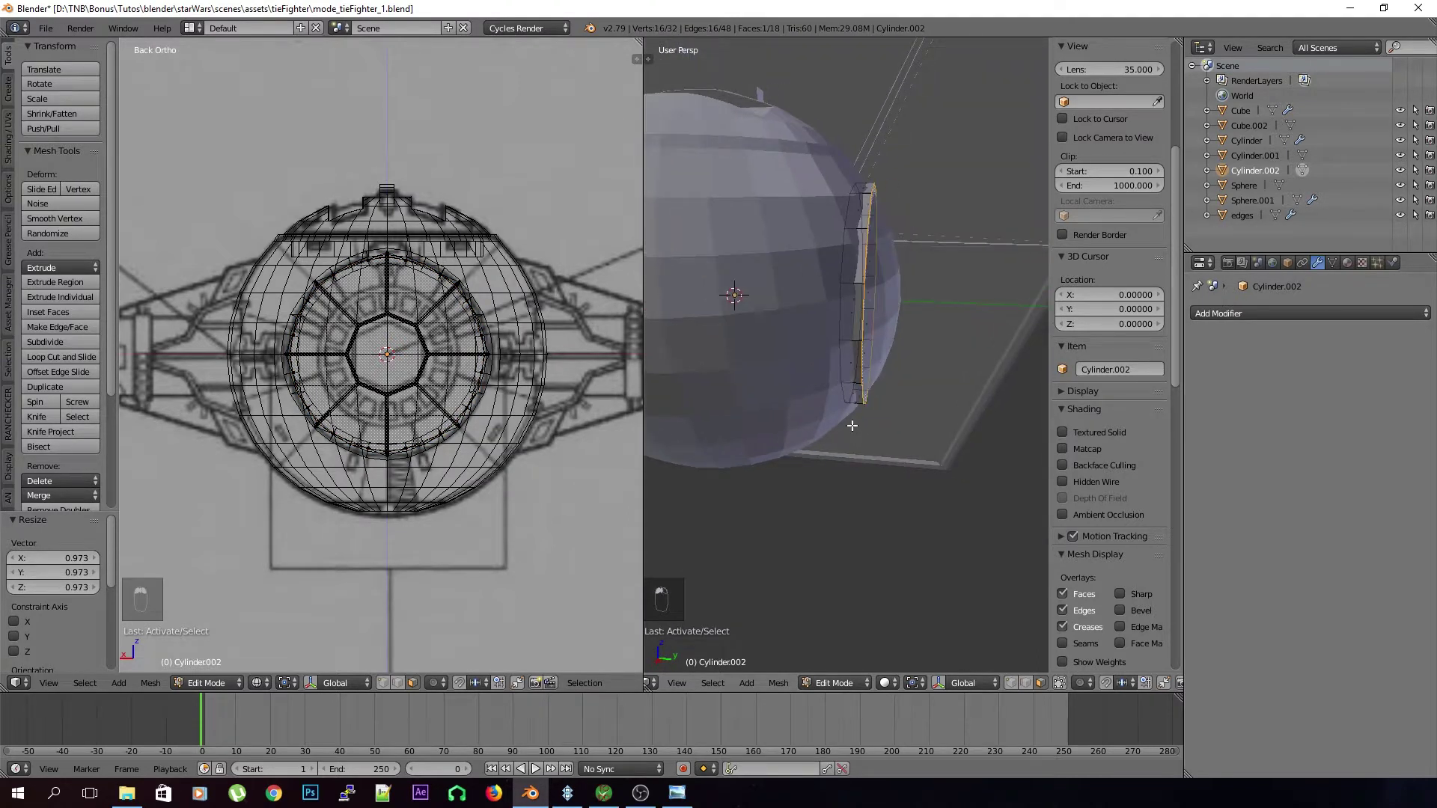
{"action": "key", "text": "g"}
{"action": "key", "text": "g"}
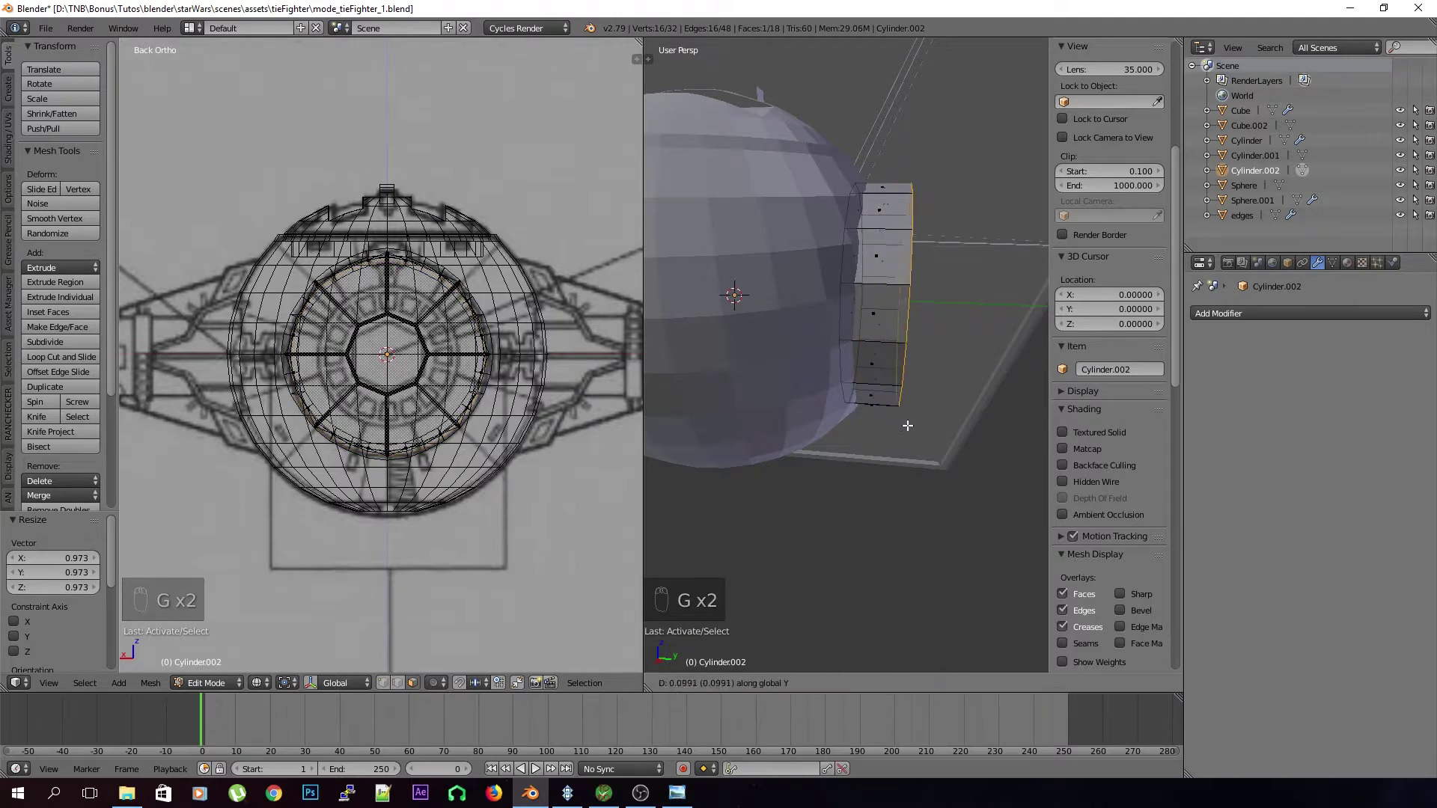
{"action": "left_click", "coordinate": [901, 424]}
Fine-tune the depth of the outer end face by moving it -0.044 and then 0.022 along Y
{"action": "scroll", "coordinate": [892, 433], "scroll_direction": "down", "scroll_amount": 3}
{"action": "mouse_move", "coordinate": [891, 434]}
{"action": "middle_mouse_down"}
{"action": "mouse_move", "coordinate": [803, 431]}
{"action": "mouse_move", "coordinate": [867, 447]}
{"action": "middle_mouse_up"}
{"action": "scroll", "coordinate": [800, 443], "scroll_direction": "up", "scroll_amount": 3}
{"action": "key", "text": "g"}
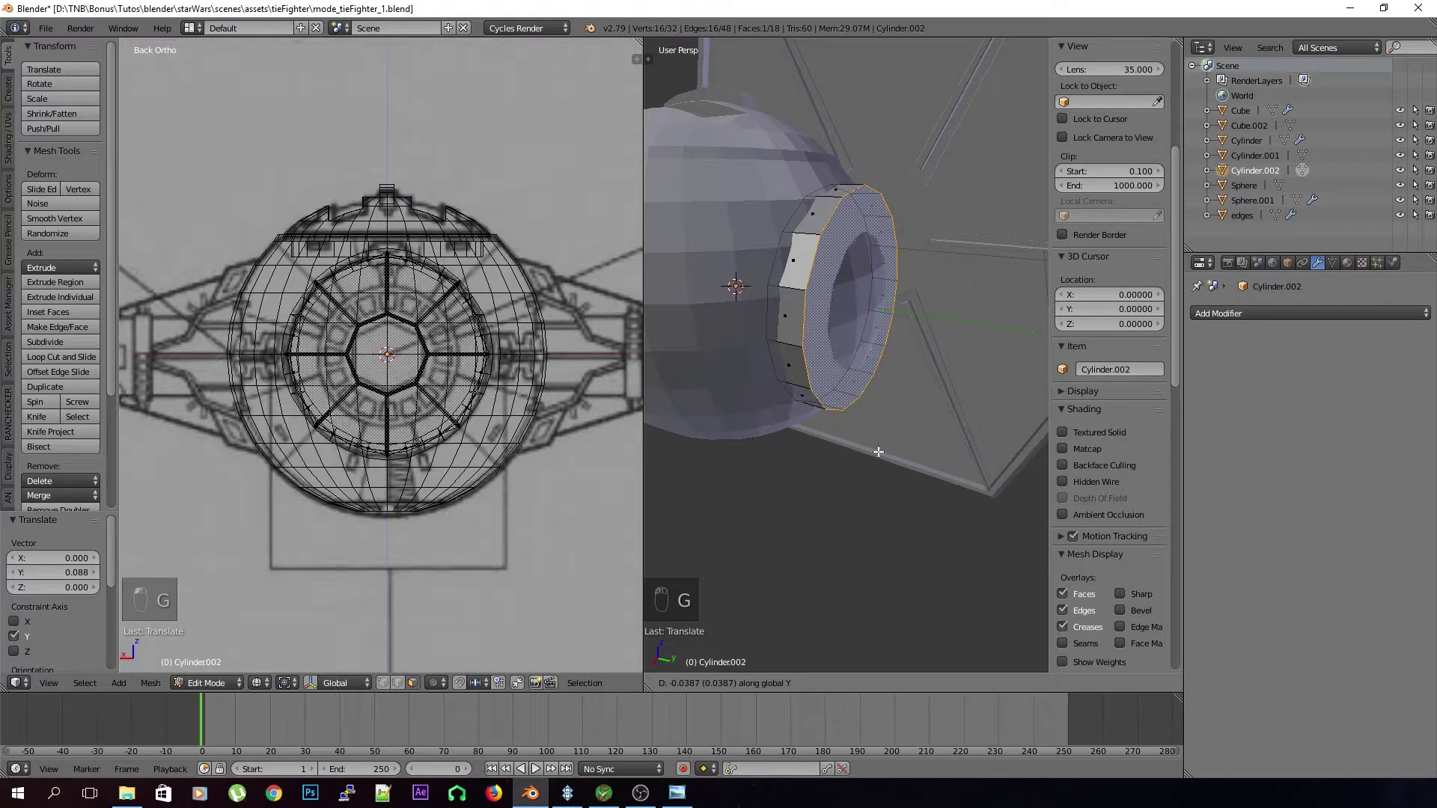
{"action": "left_click", "coordinate": [880, 455]}
{"action": "key", "text": "g"}
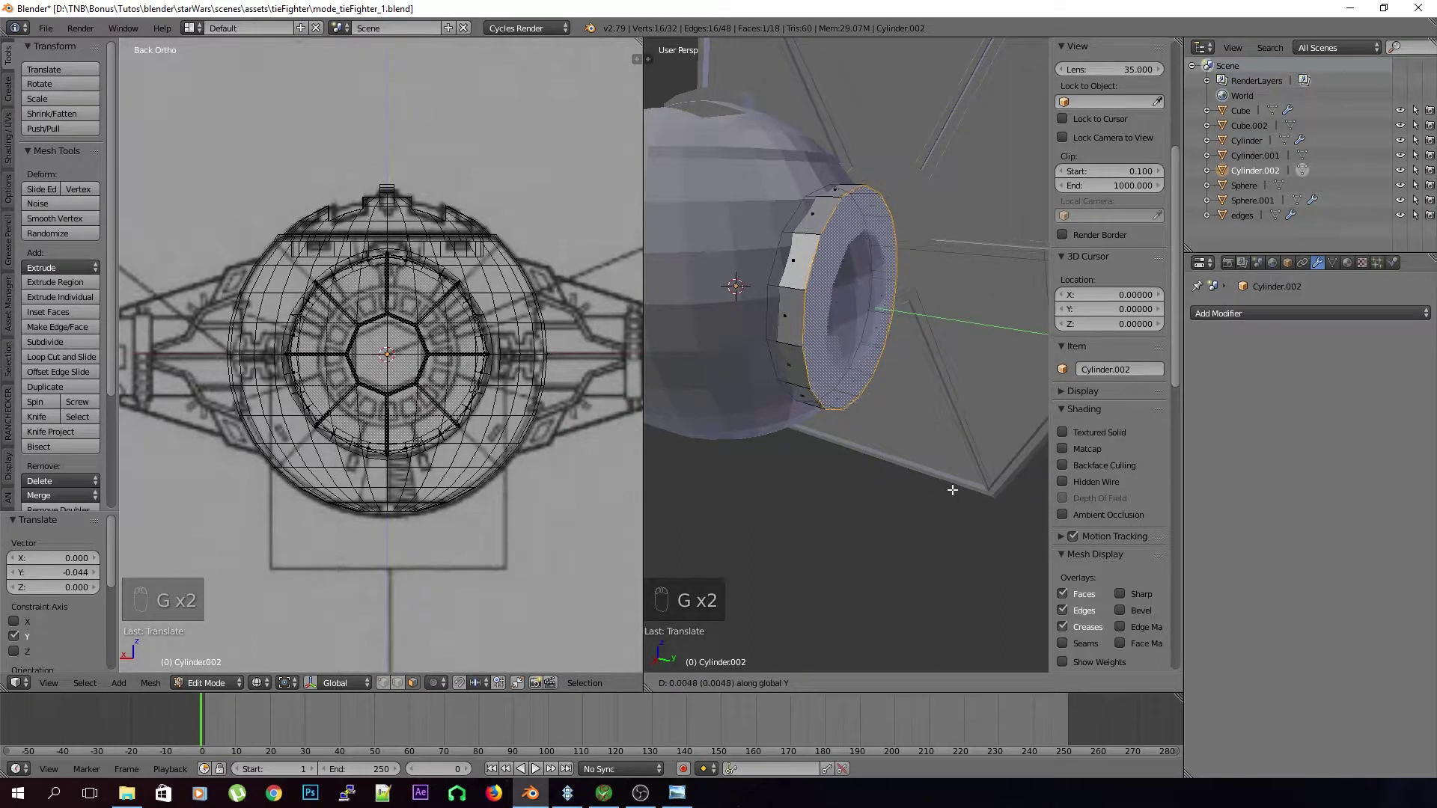
{"action": "left_click", "coordinate": [957, 506]}
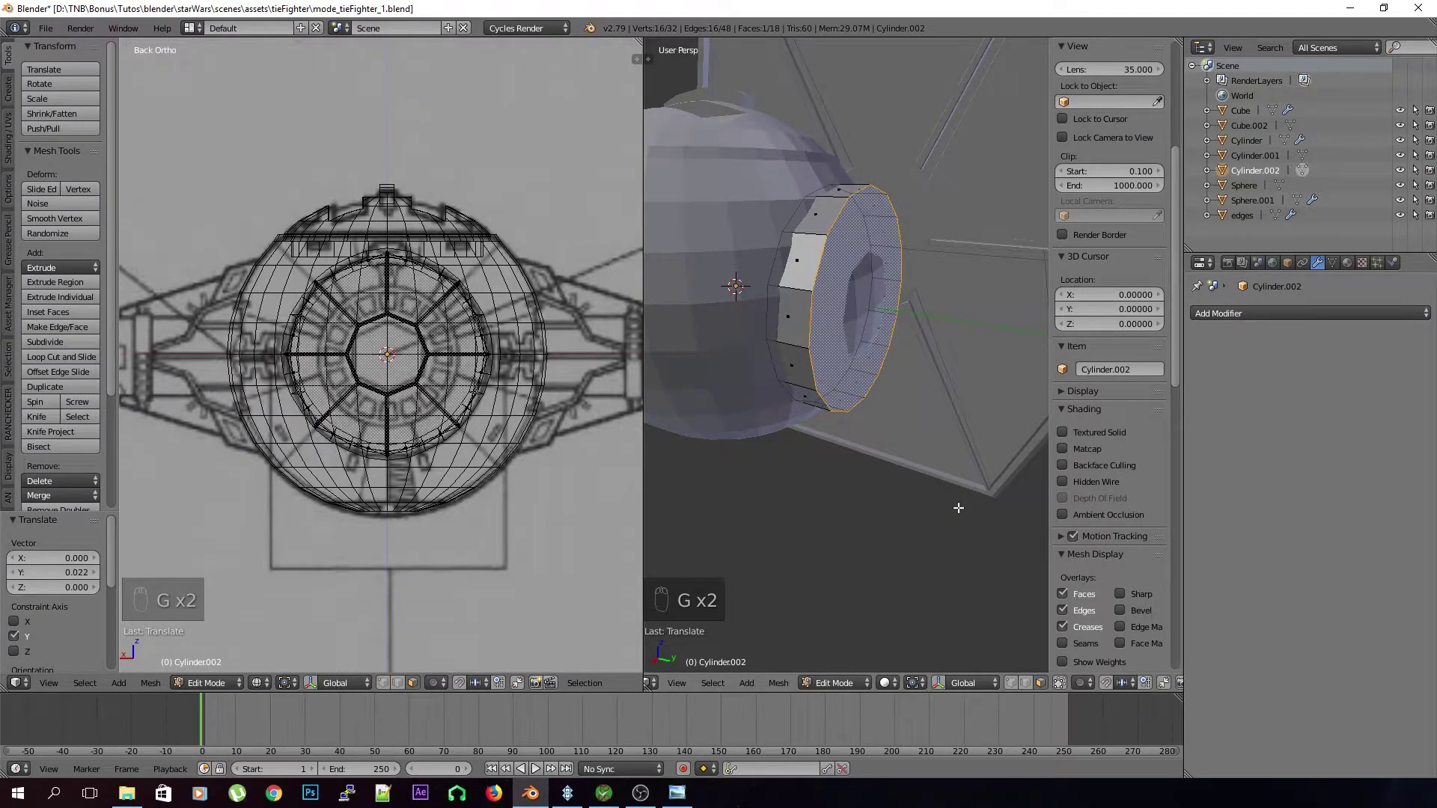
Inset the outer end face by 0.0919 and extrude the inner disc outward by about 0.046
{"action": "key", "text": "i"}
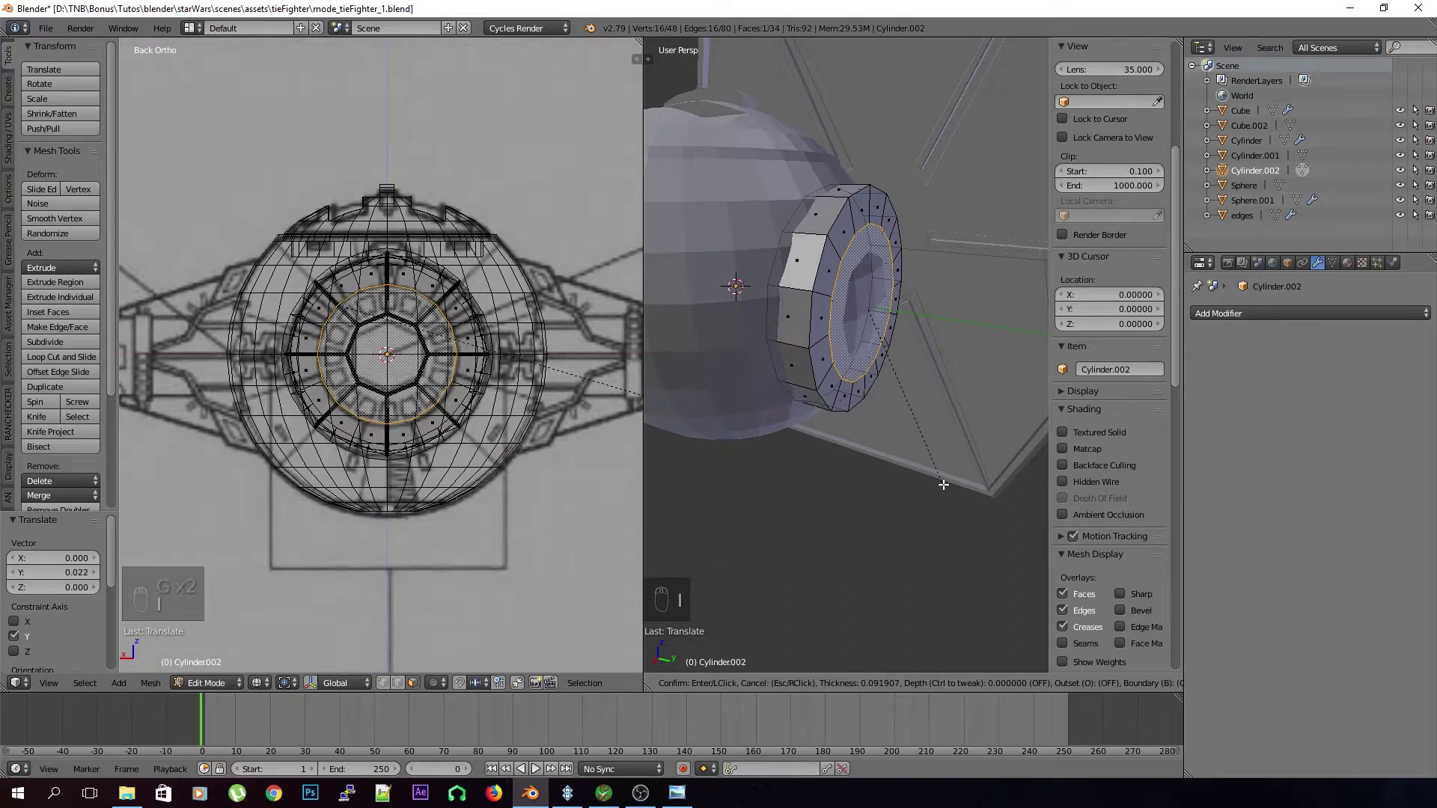
{"action": "left_click", "coordinate": [943, 485]}
{"action": "key", "text": "e"}
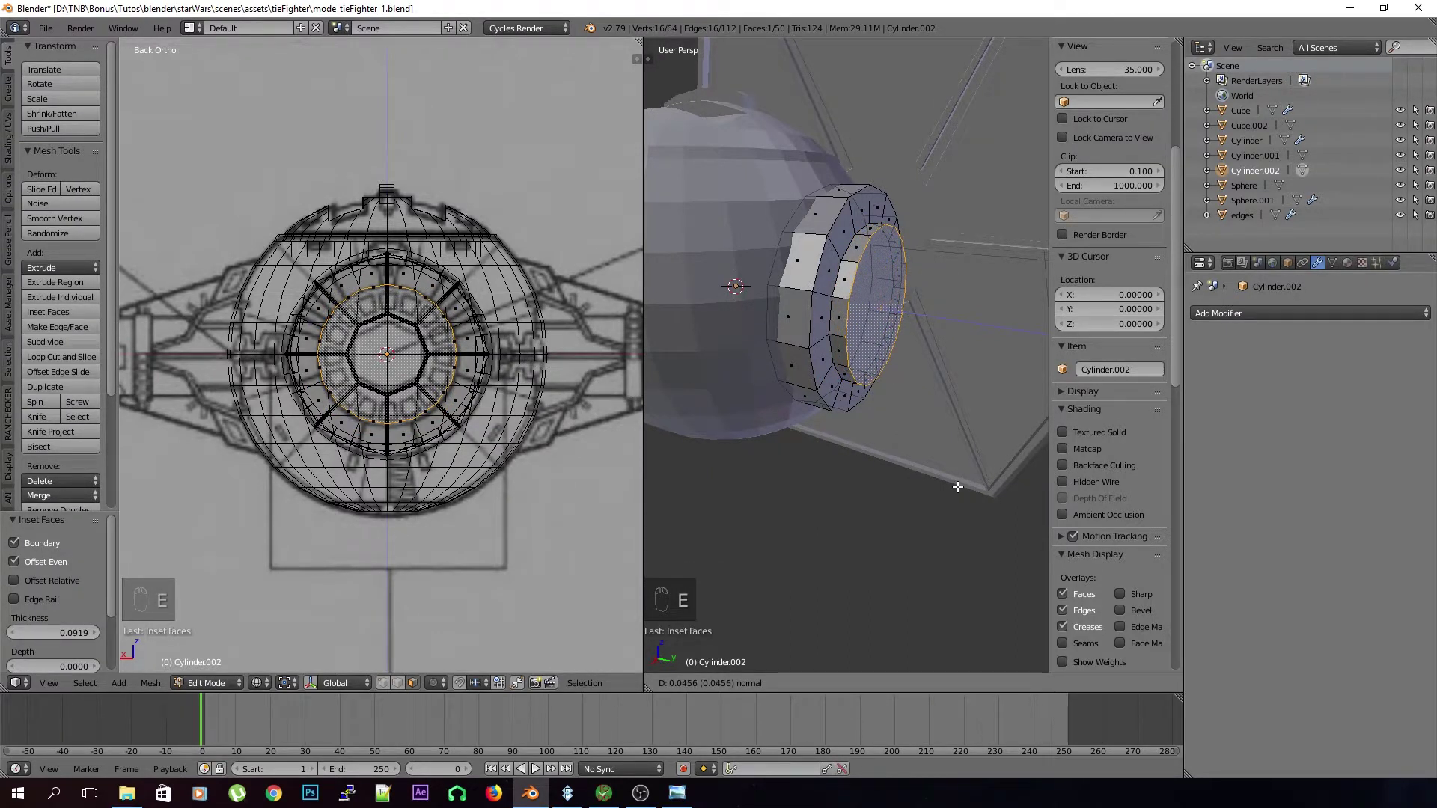
{"action": "left_click", "coordinate": [958, 487]}
Inset the raised disc, recess its inner face by 0.010 and inset that face by 0.0704
{"action": "key", "text": "i"}
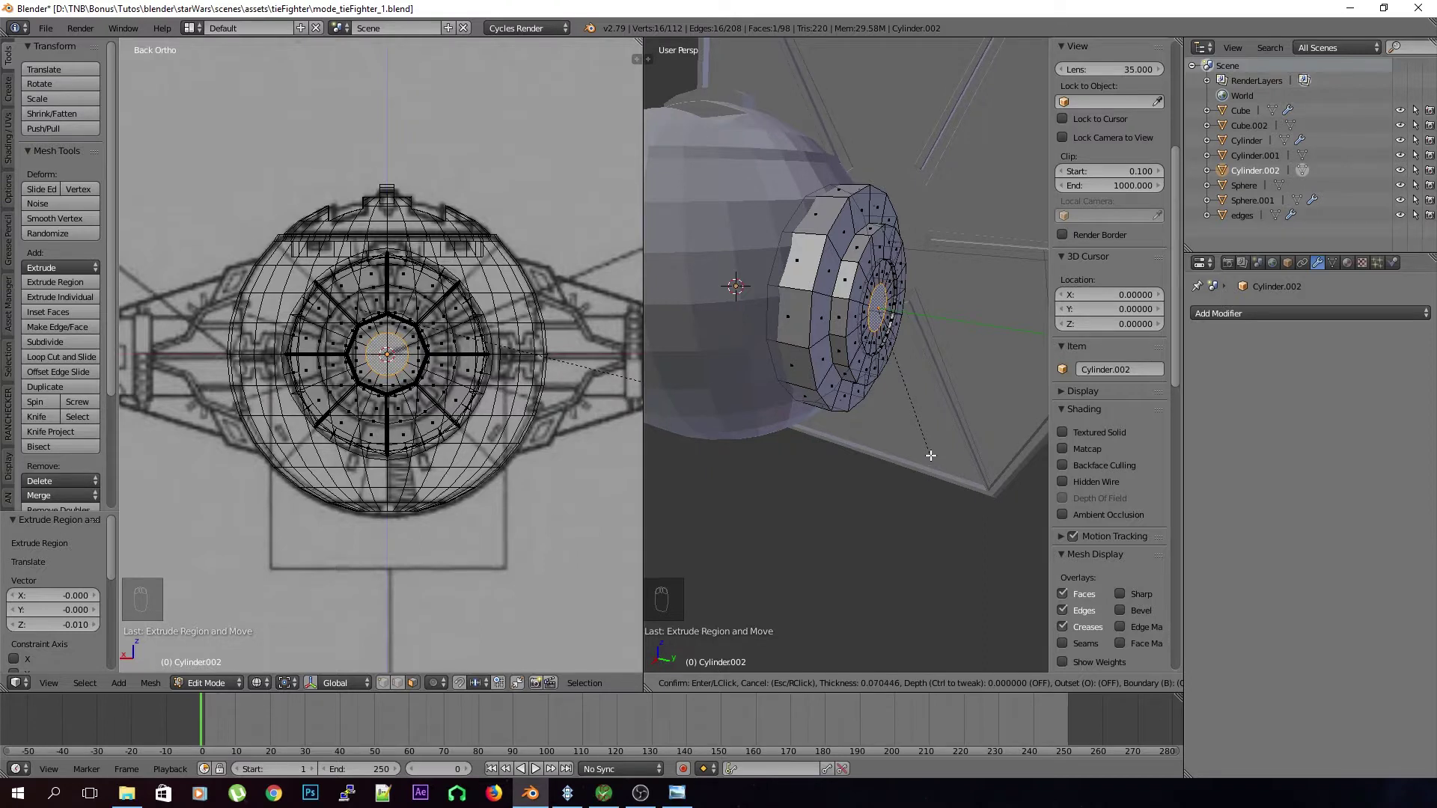
{"action": "left_click", "coordinate": [932, 458]}
Check the hatch in the 398245-tie_fighter.jpg image in Windows Photo Viewer, return to Blender and scale the innermost face by 0.684 along Z
{"action": "key", "text": "KP_Decimal"}
{"action": "mouse_move", "coordinate": [823, 464]}
{"action": "middle_mouse_down"}
{"action": "mouse_move", "coordinate": [869, 510]}
{"action": "mouse_move", "coordinate": [835, 475]}
{"action": "middle_mouse_up"}
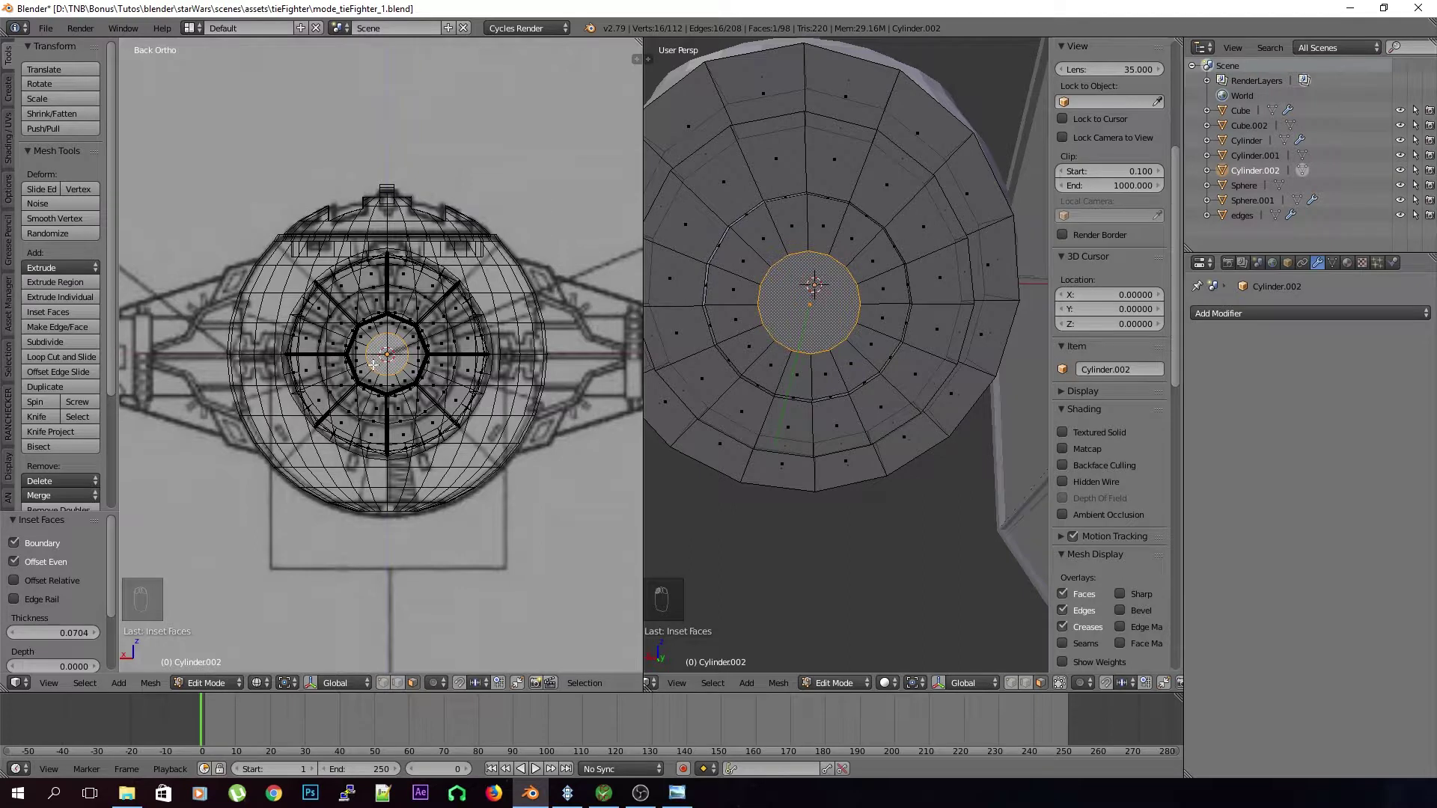
{"action": "key", "text": "alt+Tab"}
{"action": "left_click_drag", "start_coordinate": [661, 91], "coordinate": [687, 76]}
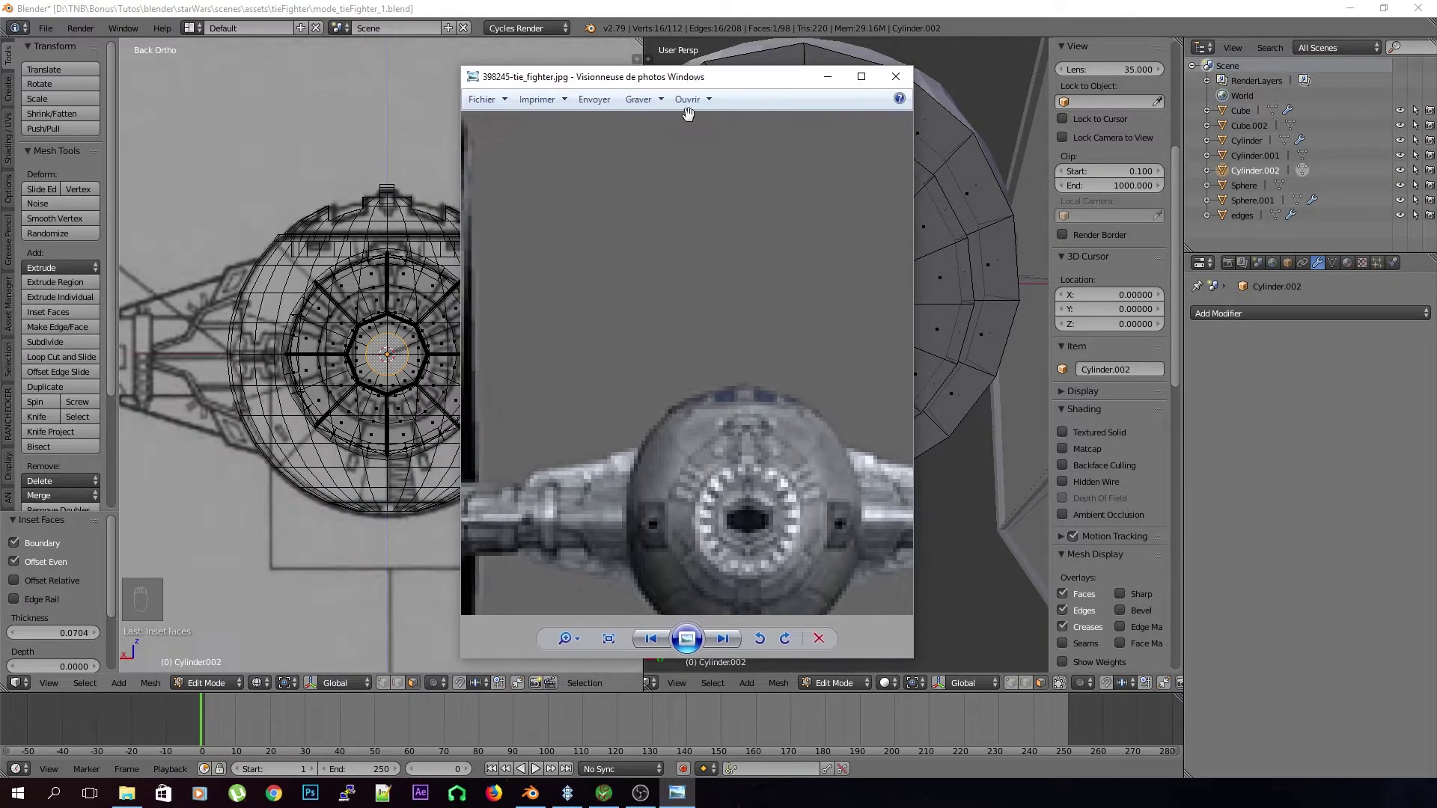
{"action": "key", "text": "alt+Tab"}
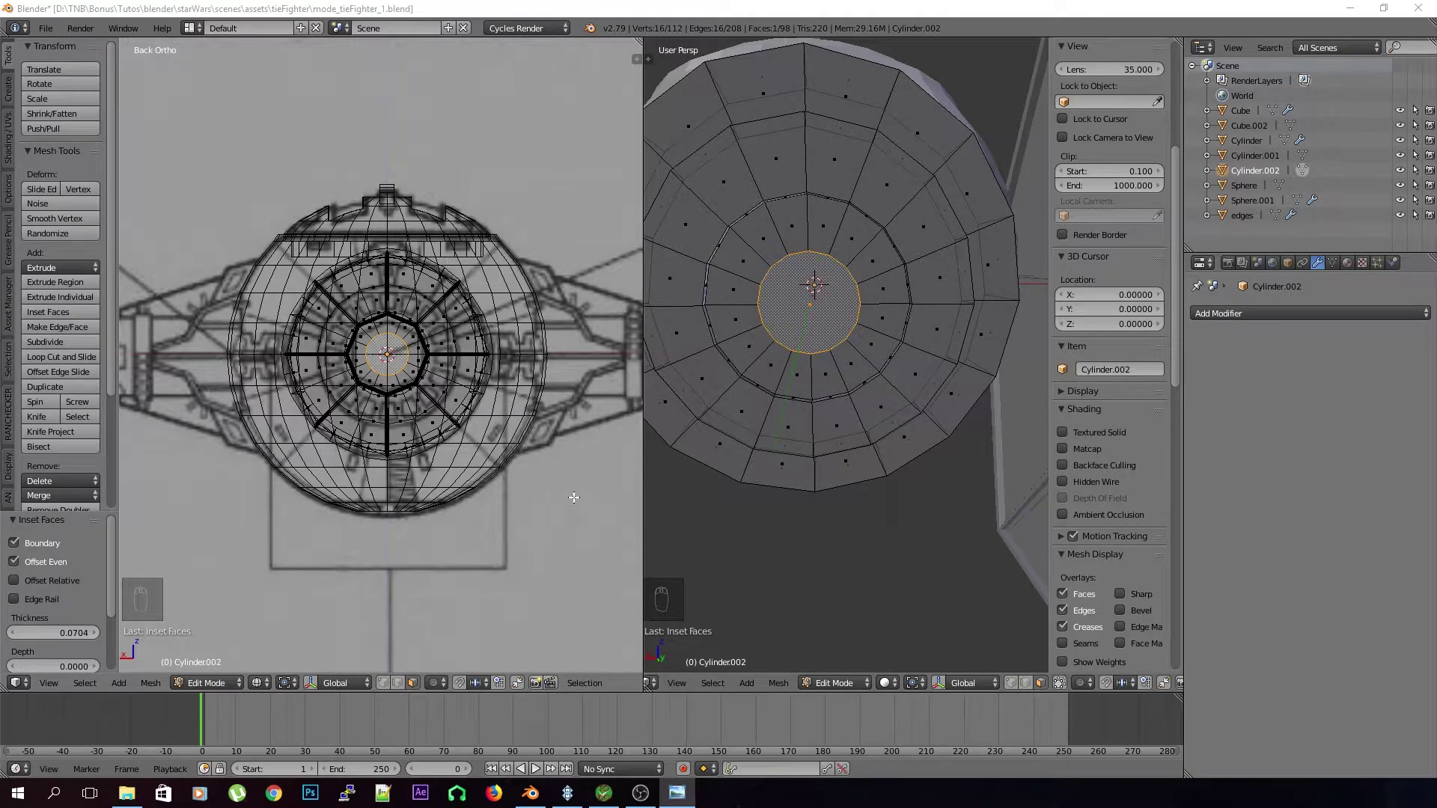
{"action": "left_click", "coordinate": [823, 424]}
{"action": "middle_click_drag", "start_coordinate": [859, 417], "coordinate": [870, 427]}
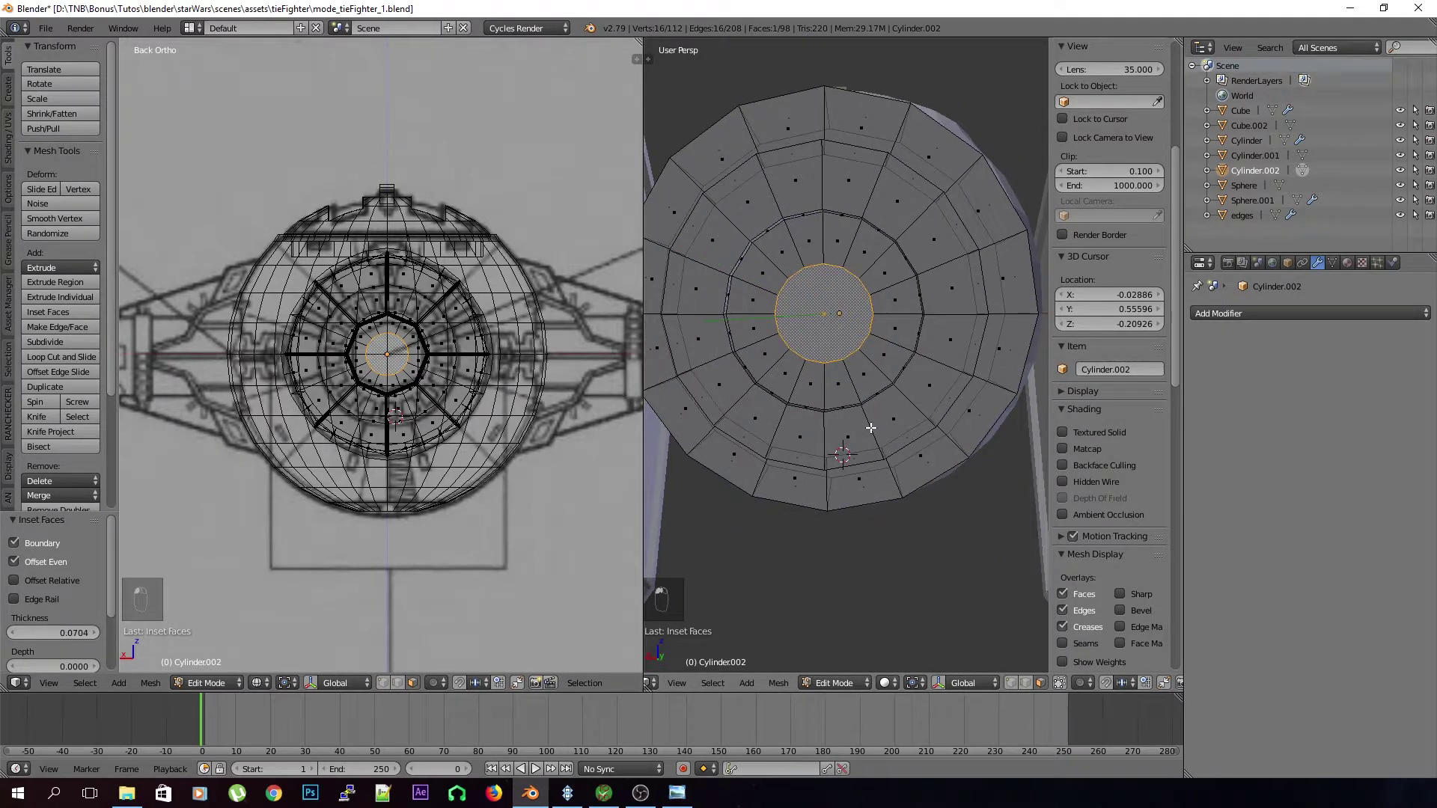
{"action": "key", "text": "s"}
{"action": "key", "text": "z"}
{"action": "left_click", "coordinate": [861, 389]}
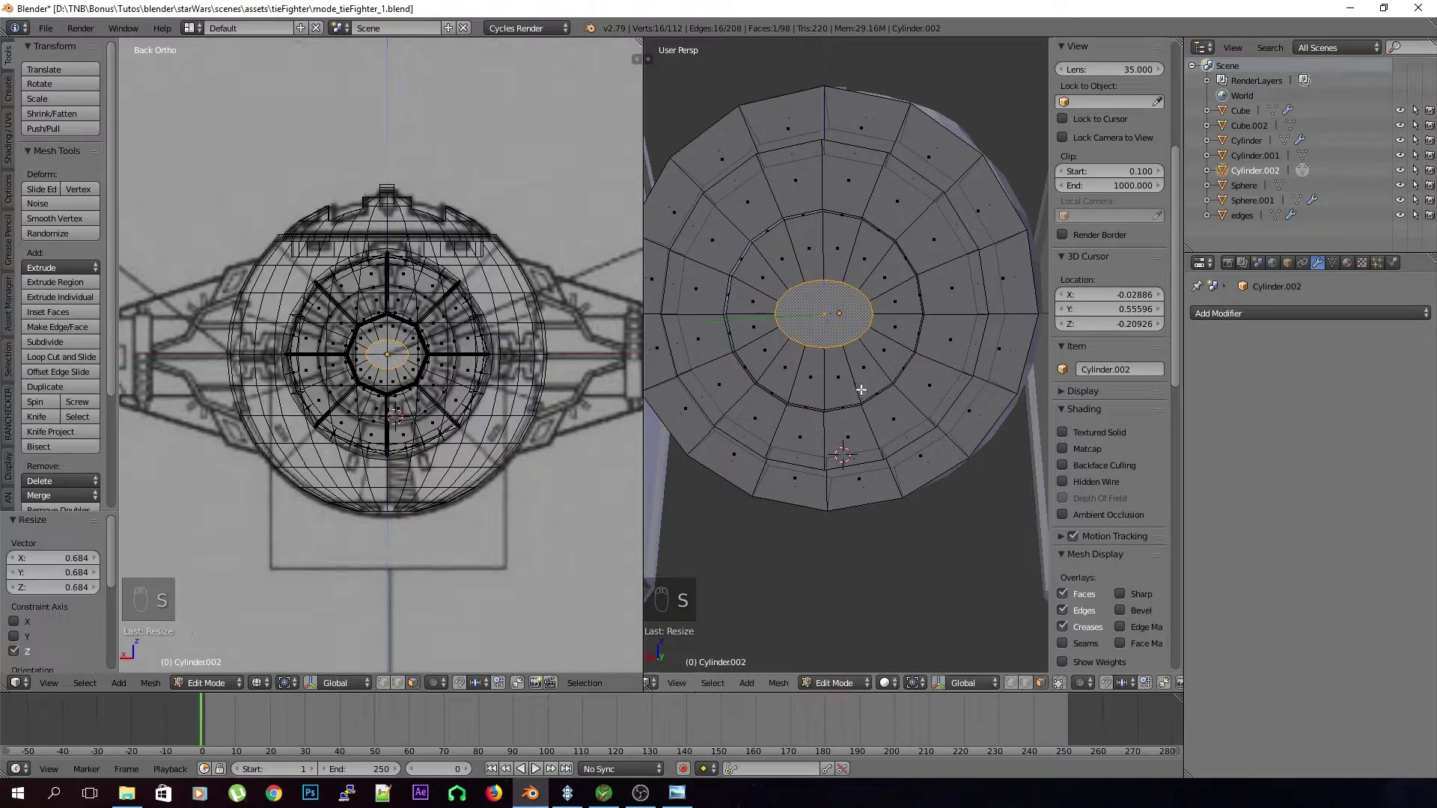
Move the vertices around the hatch's central oval individually to give it more pointed side ends
{"action": "scroll", "coordinate": [859, 408], "scroll_direction": "up", "scroll_amount": 3}
{"action": "left_click", "coordinate": [1010, 684]}
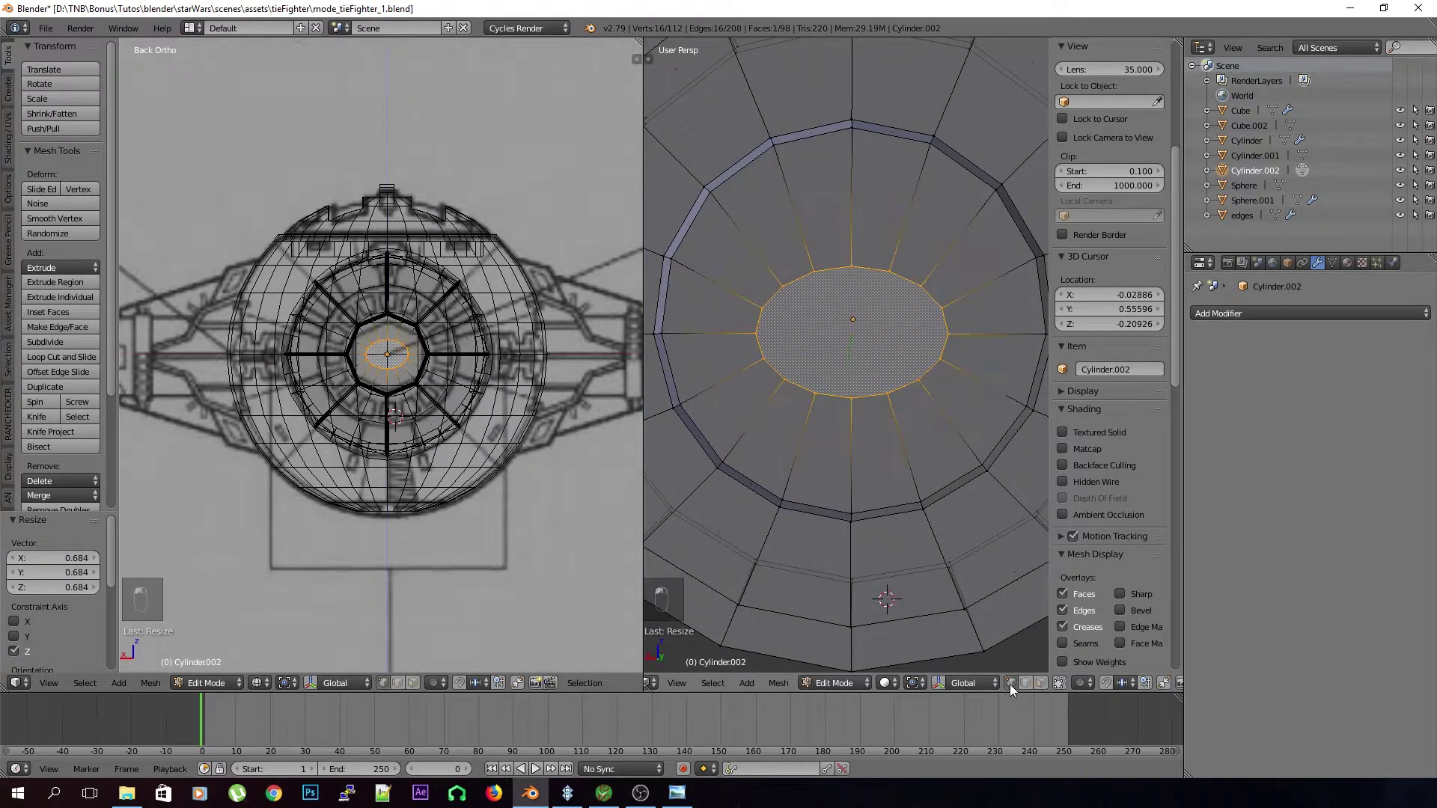
{"action": "right_click", "coordinate": [767, 307]}
{"action": "right_click", "coordinate": [784, 289], "text": "shift"}
{"action": "right_click", "coordinate": [813, 275], "text": "shift"}
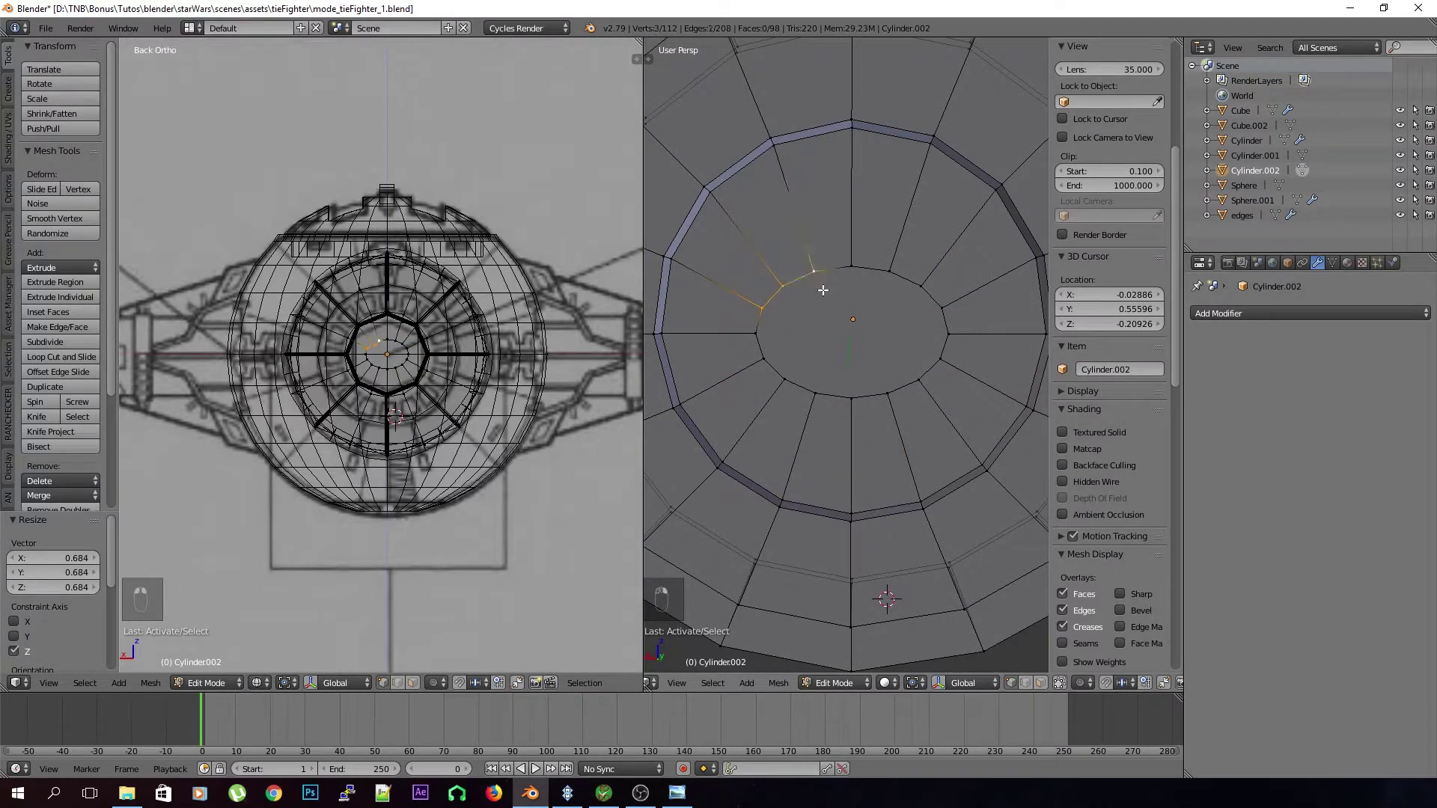
{"action": "key", "text": "g"}
{"action": "left_click", "coordinate": [829, 298]}
{"action": "right_click", "coordinate": [800, 295]}
{"action": "key", "text": "g"}
{"action": "left_click", "coordinate": [804, 296]}
{"action": "right_click", "coordinate": [884, 272]}
{"action": "key", "text": "g"}
{"action": "left_click", "coordinate": [881, 278]}
{"action": "right_click", "coordinate": [918, 286]}
{"action": "key", "text": "g"}
{"action": "left_click", "coordinate": [936, 304]}
{"action": "key", "text": "a"}
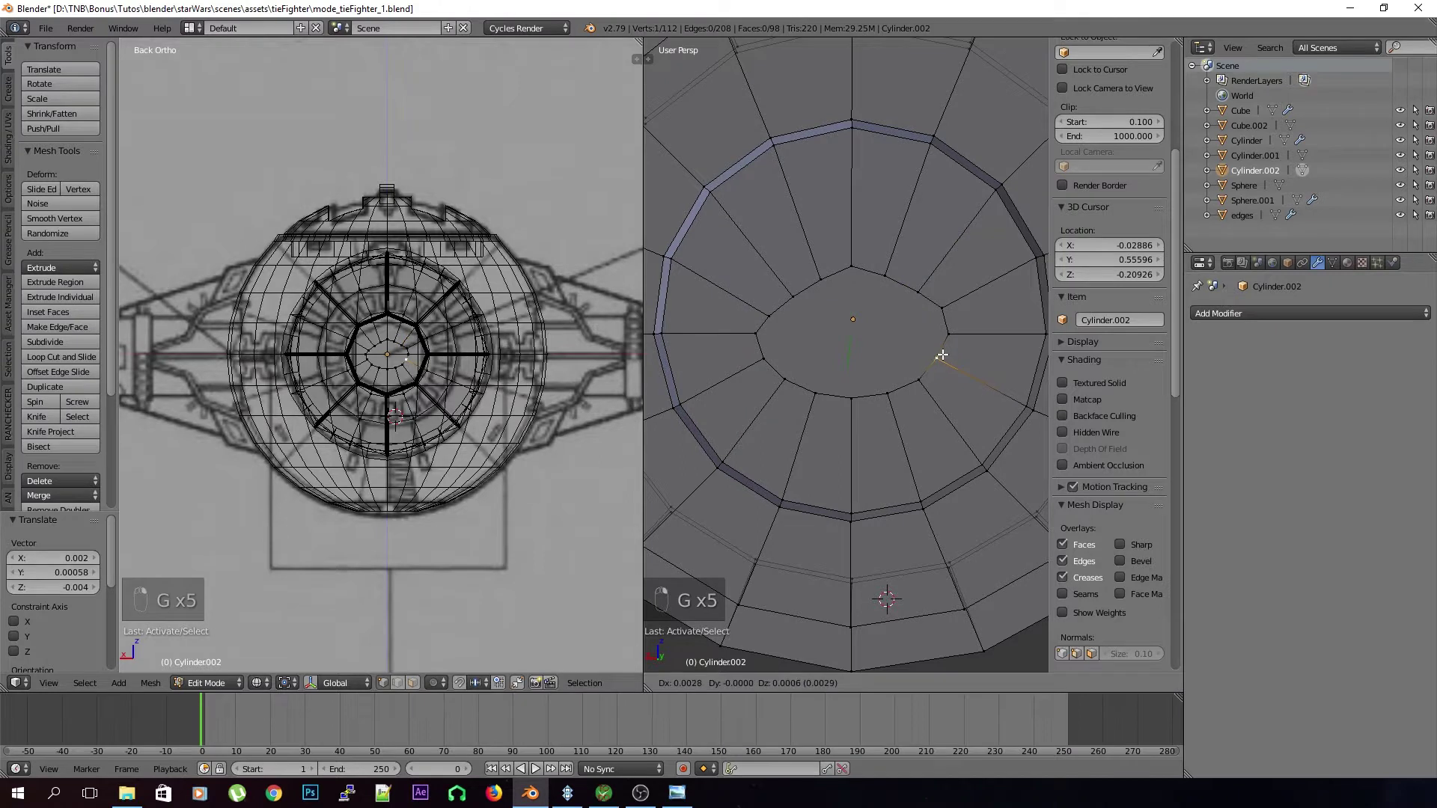
Examine the reshaped hatch from the side and from the rear in orthographic view, toggling the shading and edit mode
{"action": "scroll", "coordinate": [940, 322], "scroll_direction": "down", "scroll_amount": 3}
{"action": "middle_click_drag", "start_coordinate": [931, 352], "coordinate": [913, 379]}
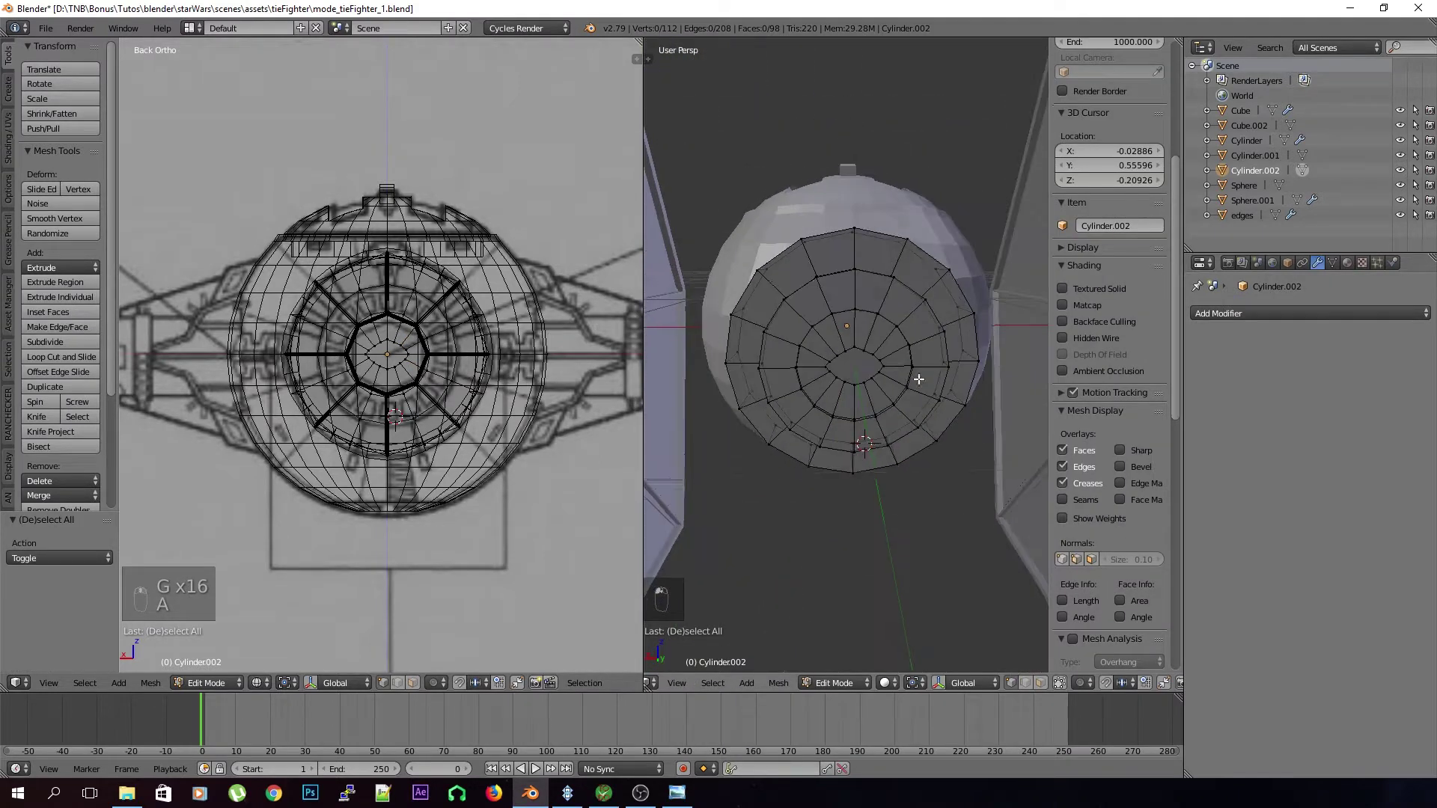
{"action": "key", "text": "KP_5"}
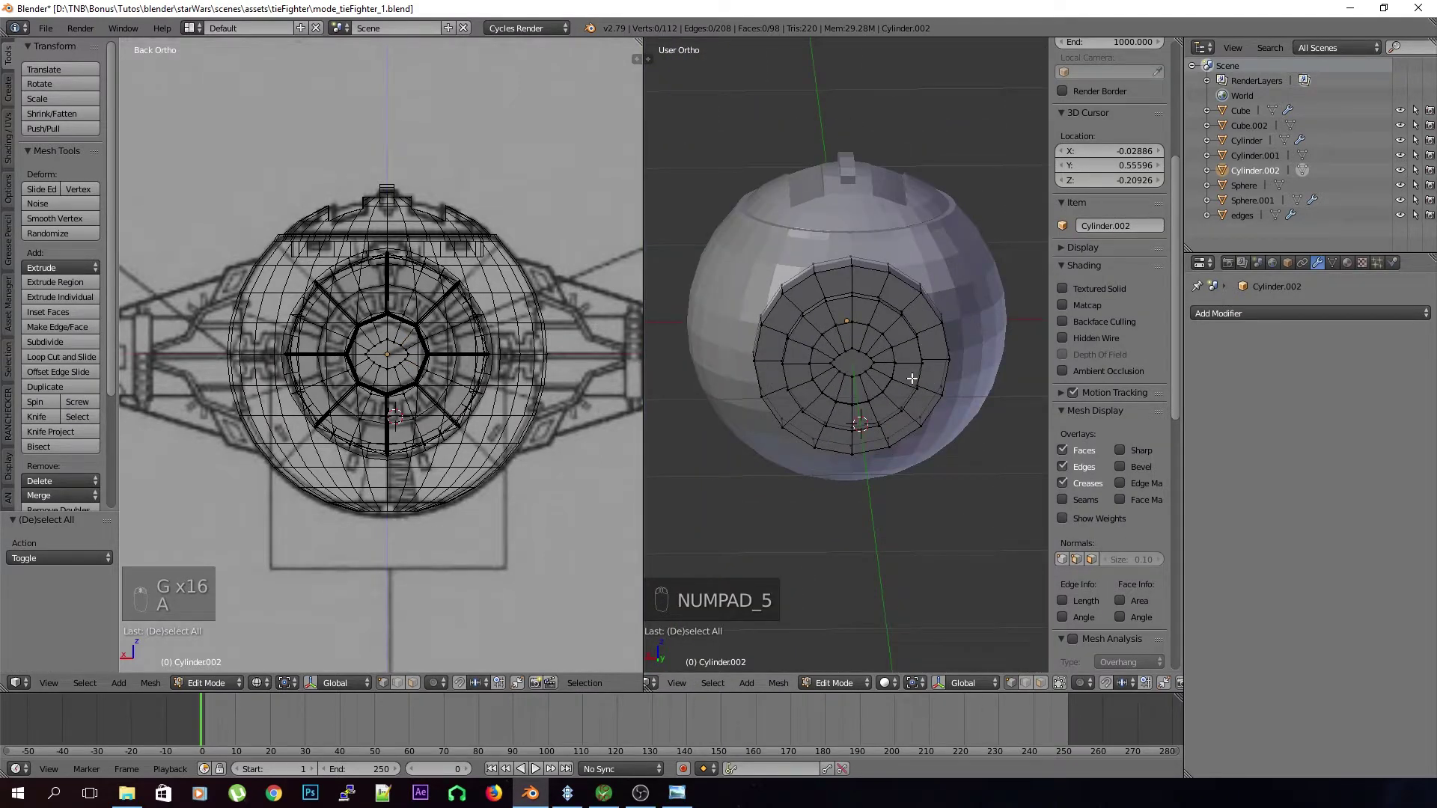
{"action": "key", "text": "KP_1"}
{"action": "key", "text": "KP_3"}
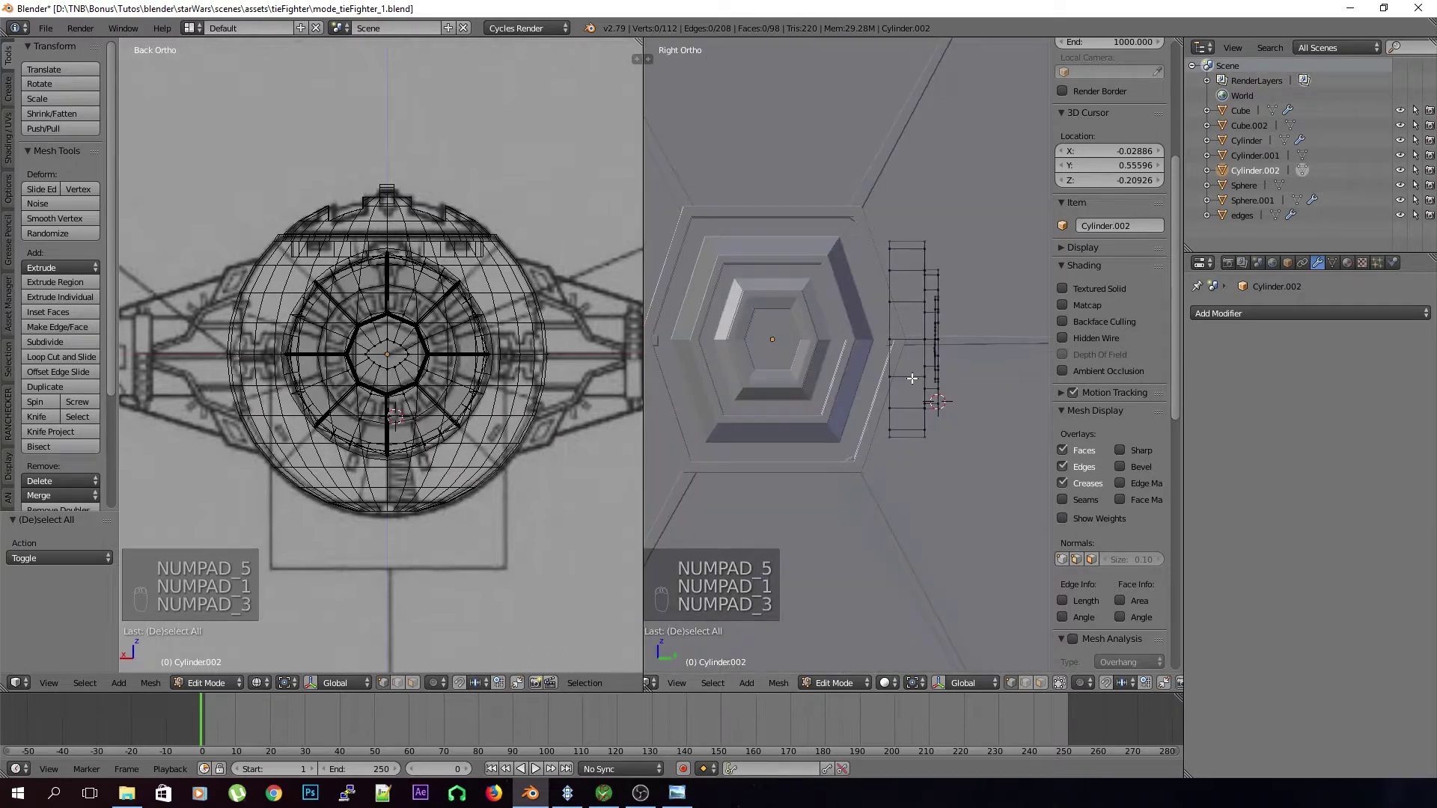
{"action": "key", "text": "ctrl+KP_1"}
{"action": "key", "text": "Tab"}
{"action": "key", "text": "Tab"}
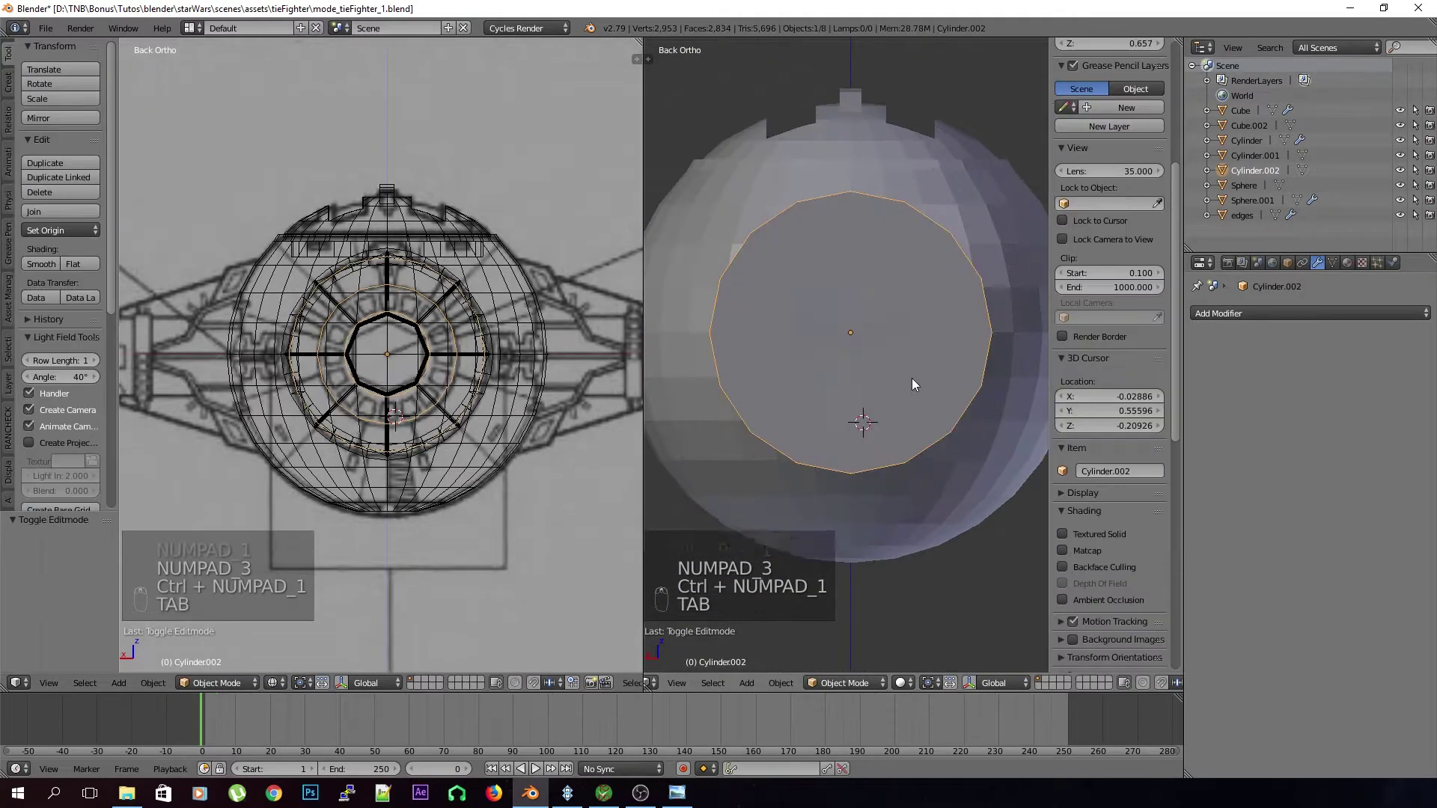
{"action": "key", "text": "z"}
{"action": "key", "text": "z"}
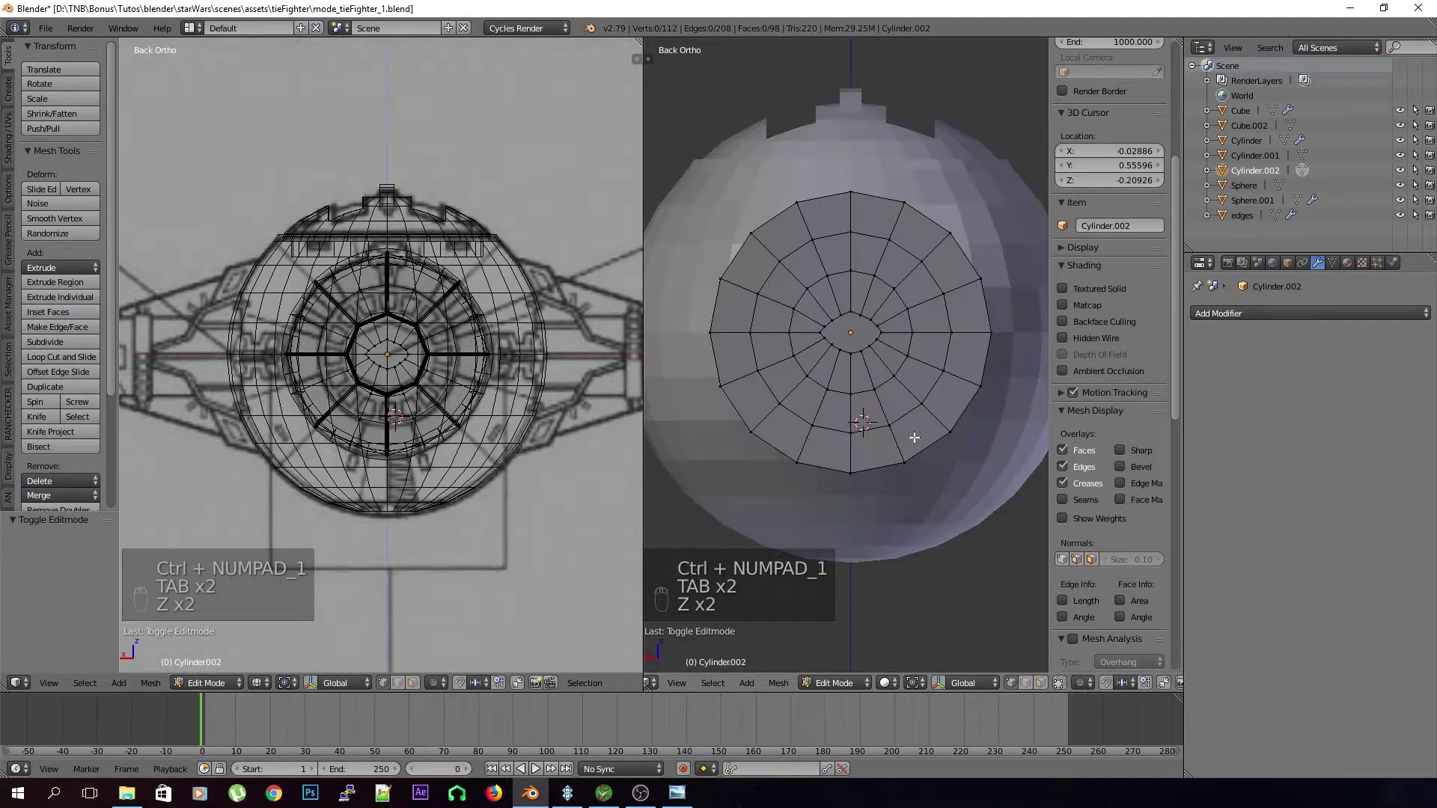
Delete all hatch faces left of the vertical centre line in the rear view, along with the central oval face
{"action": "key", "text": "a"}
{"action": "key", "text": "a"}
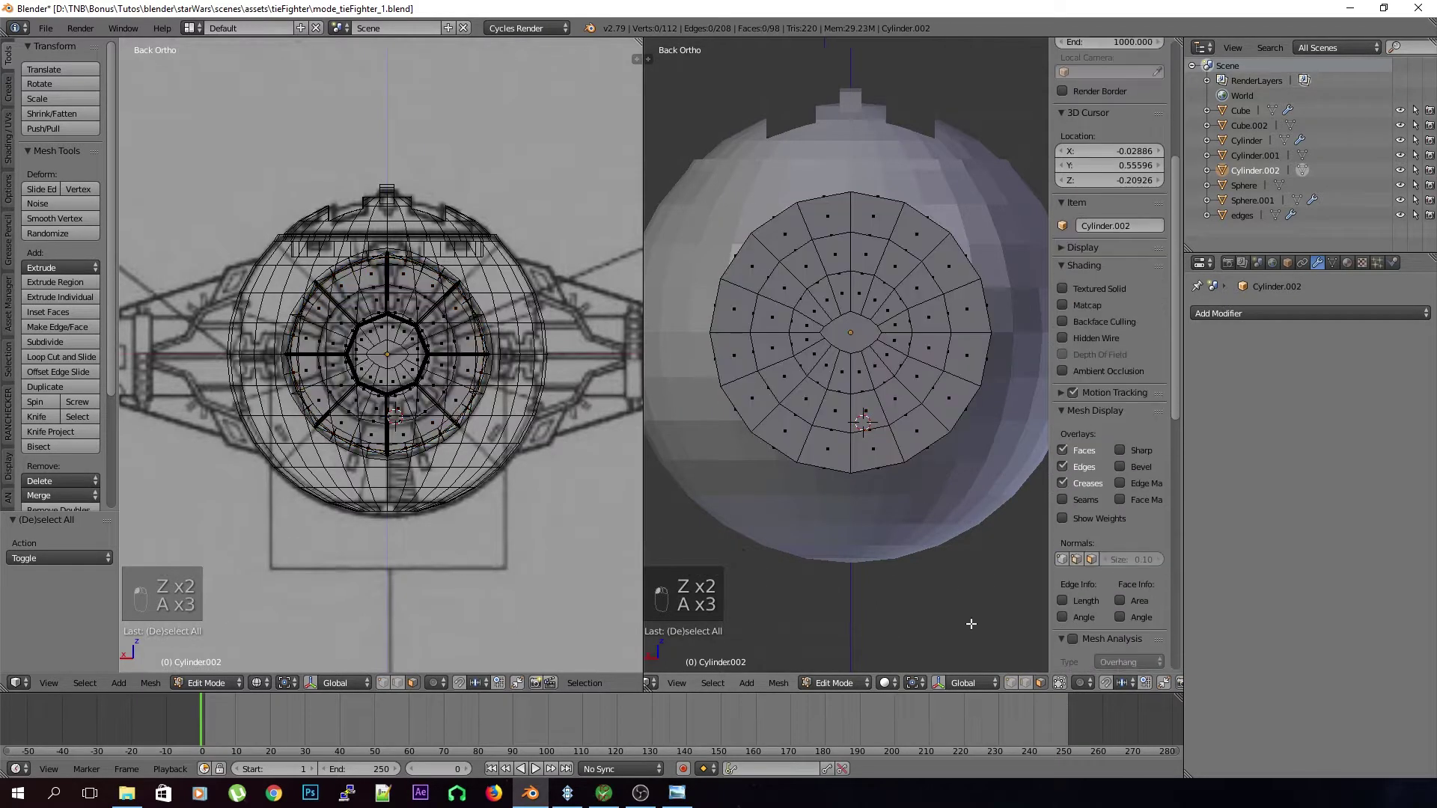
{"action": "middle_click_drag", "start_coordinate": [1046, 668], "coordinate": [1032, 656]}
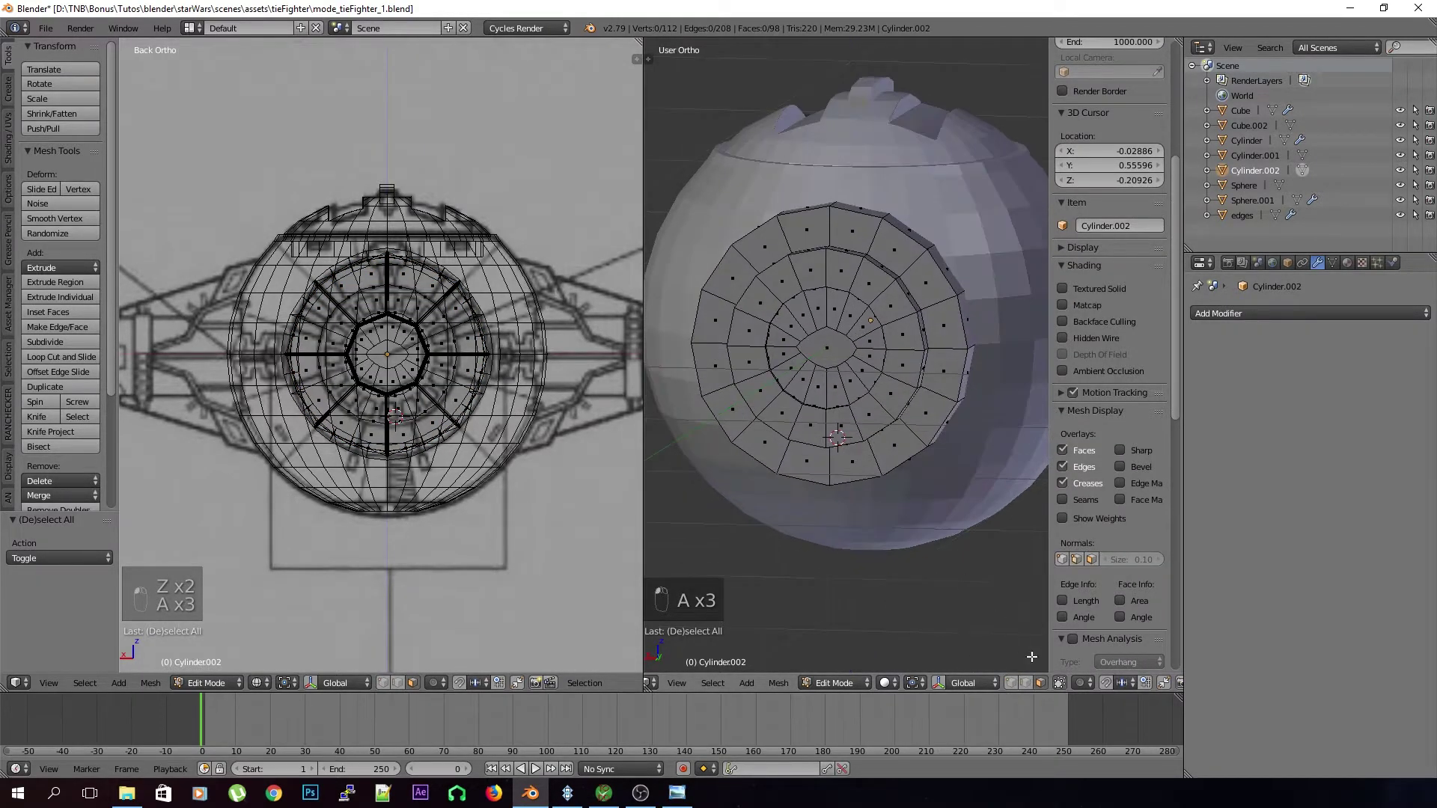
{"action": "key", "text": "ctrl+KP_1"}
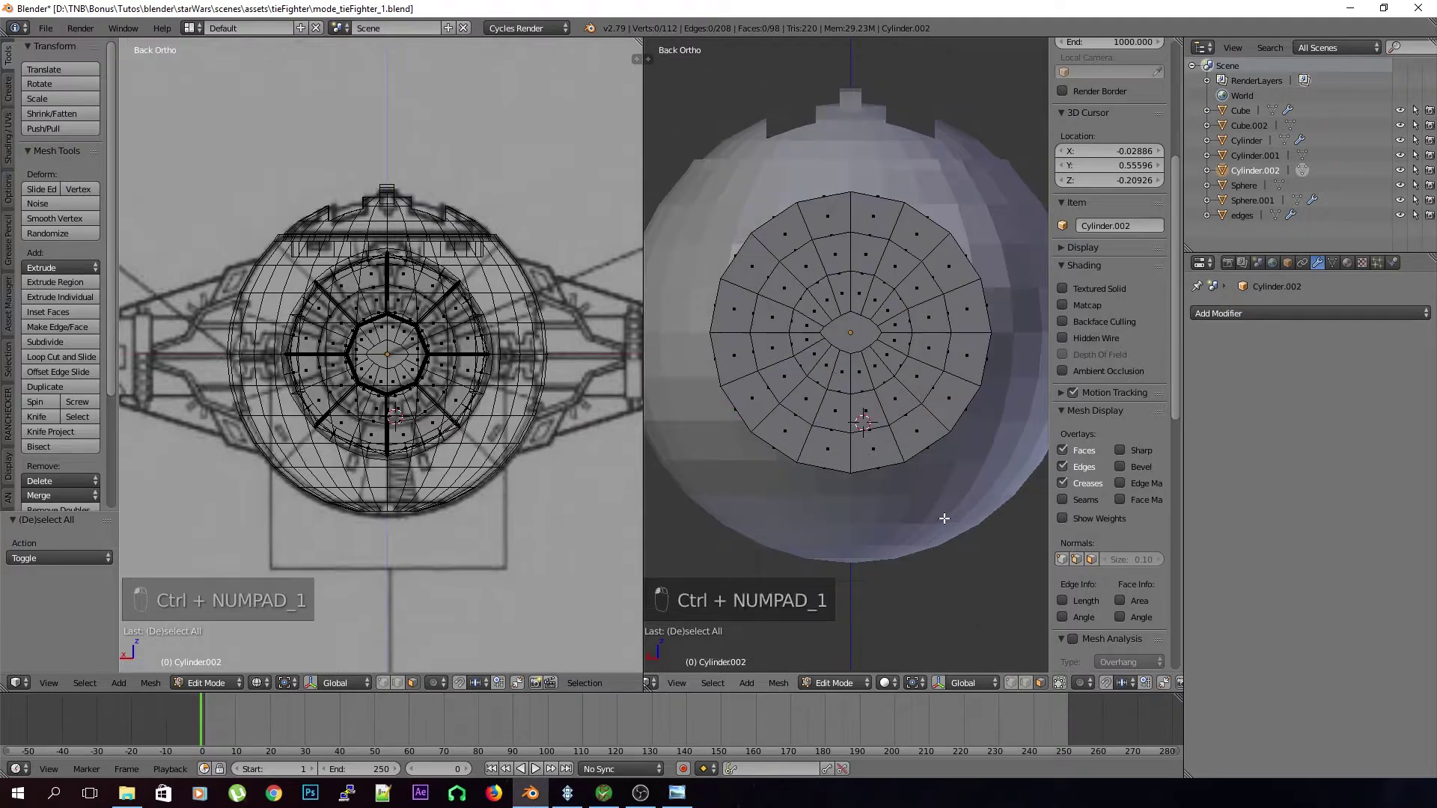
{"action": "key", "text": "b"}
{"action": "left_click_drag", "start_coordinate": [682, 187], "coordinate": [846, 557]}
{"action": "key", "text": "x"}
{"action": "left_click", "coordinate": [808, 549]}
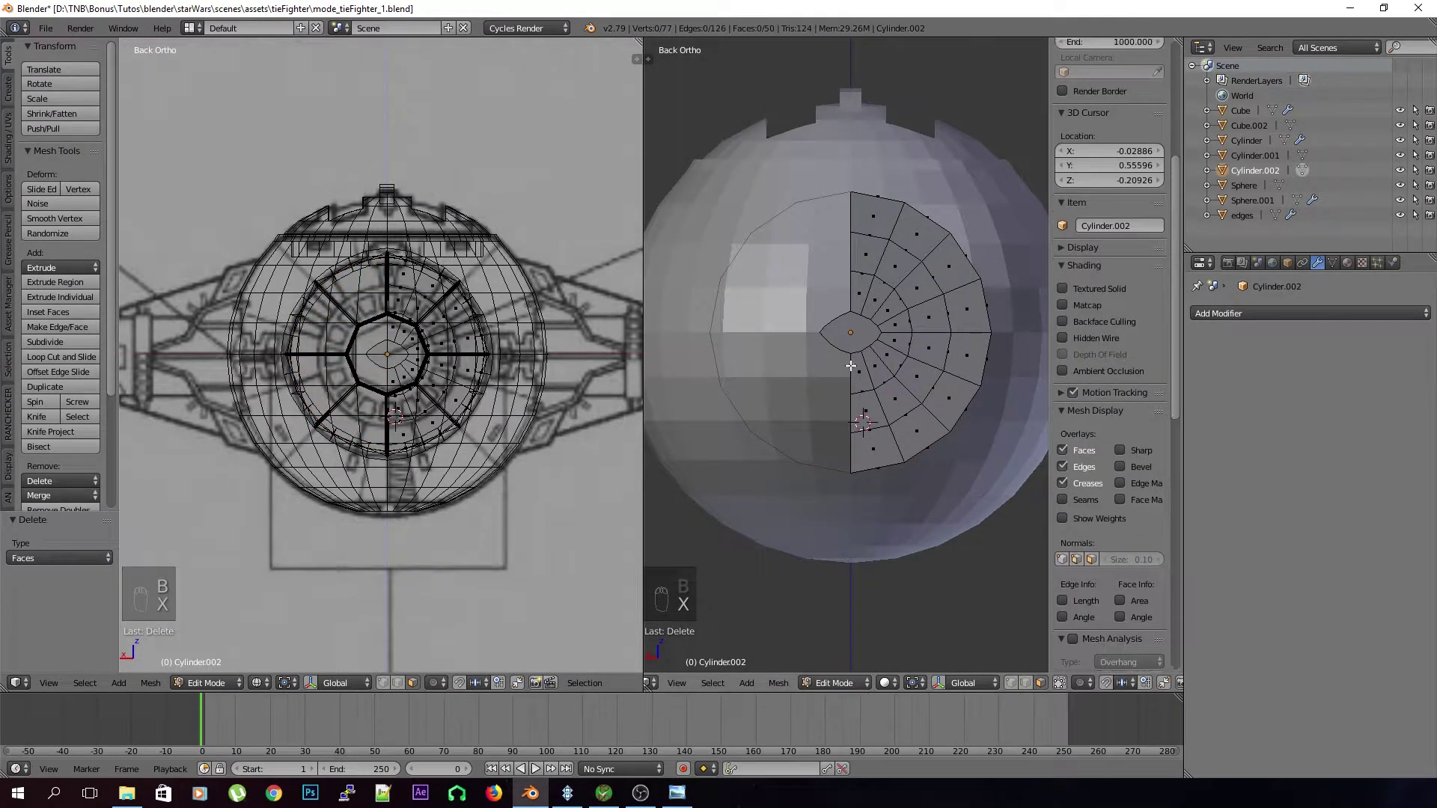
{"action": "key", "text": "x"}
{"action": "left_click", "coordinate": [847, 335]}
Delete the faces in the lower part of the remaining hatch half, below the horizontal centre line
{"action": "scroll", "coordinate": [840, 440], "scroll_direction": "up", "scroll_amount": 1}
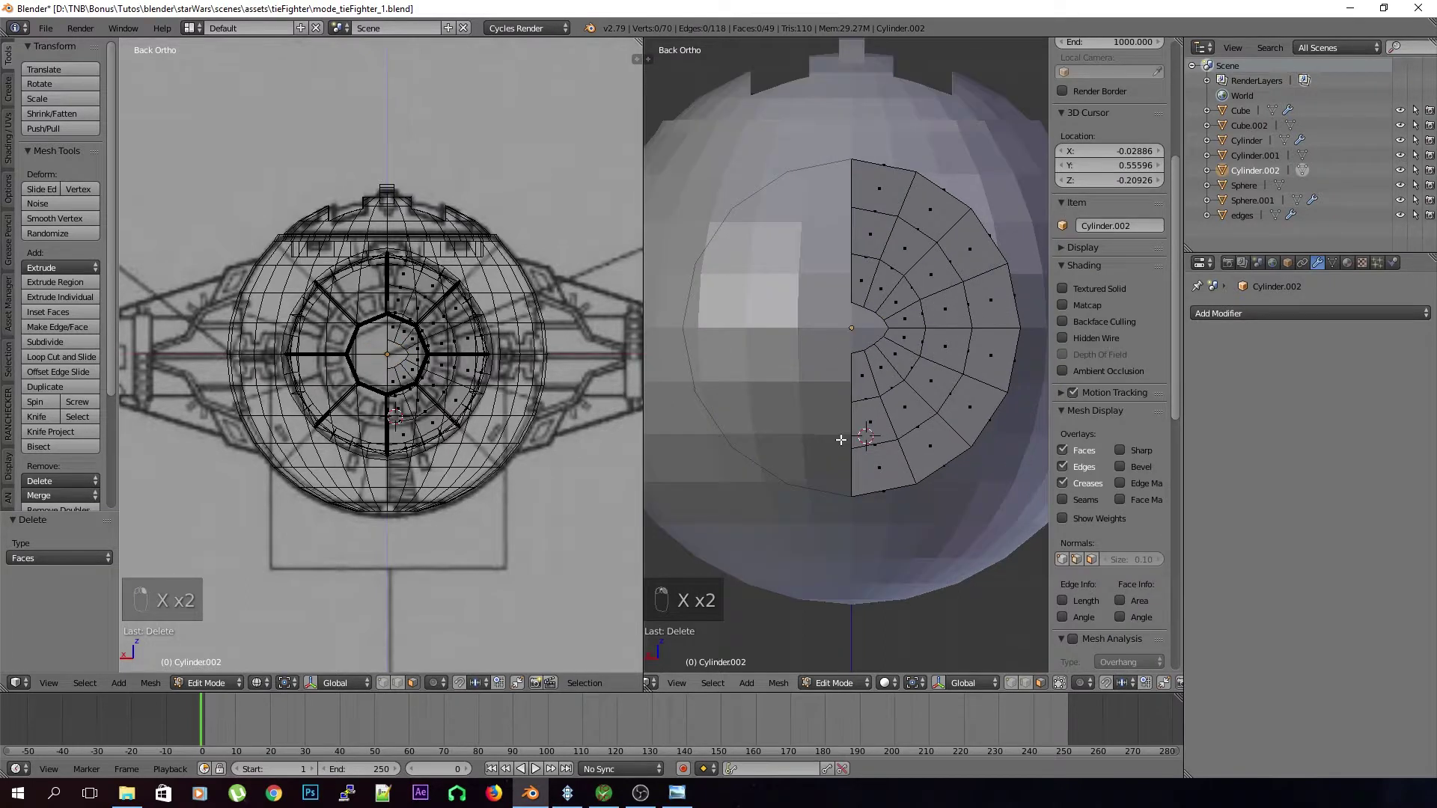
{"action": "key", "text": "b"}
{"action": "left_click_drag", "start_coordinate": [782, 333], "coordinate": [1031, 533]}
{"action": "key", "text": "b"}
{"action": "key", "text": "x"}
{"action": "left_click", "coordinate": [930, 536]}
Delete the hatch's hidden inner end cap and the leftover face below the upper-right quarter
{"action": "middle_click_drag", "start_coordinate": [930, 536], "coordinate": [788, 522]}
{"action": "key", "text": "z"}
{"action": "right_click", "coordinate": [898, 334], "text": "alt"}
{"action": "key", "text": "x"}
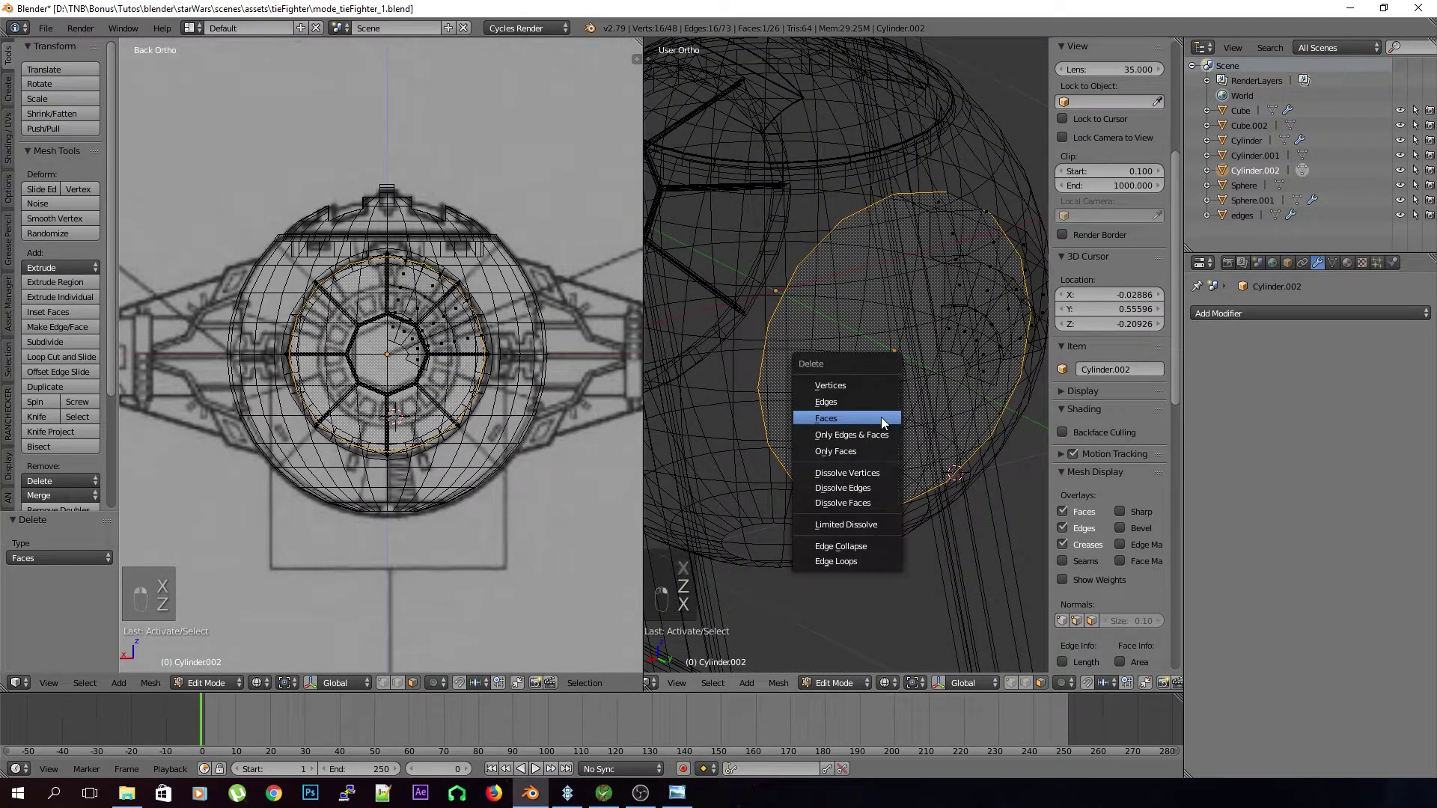
{"action": "left_click", "coordinate": [881, 418]}
{"action": "key", "text": "z"}
{"action": "middle_click_drag", "start_coordinate": [882, 421], "coordinate": [845, 422]}
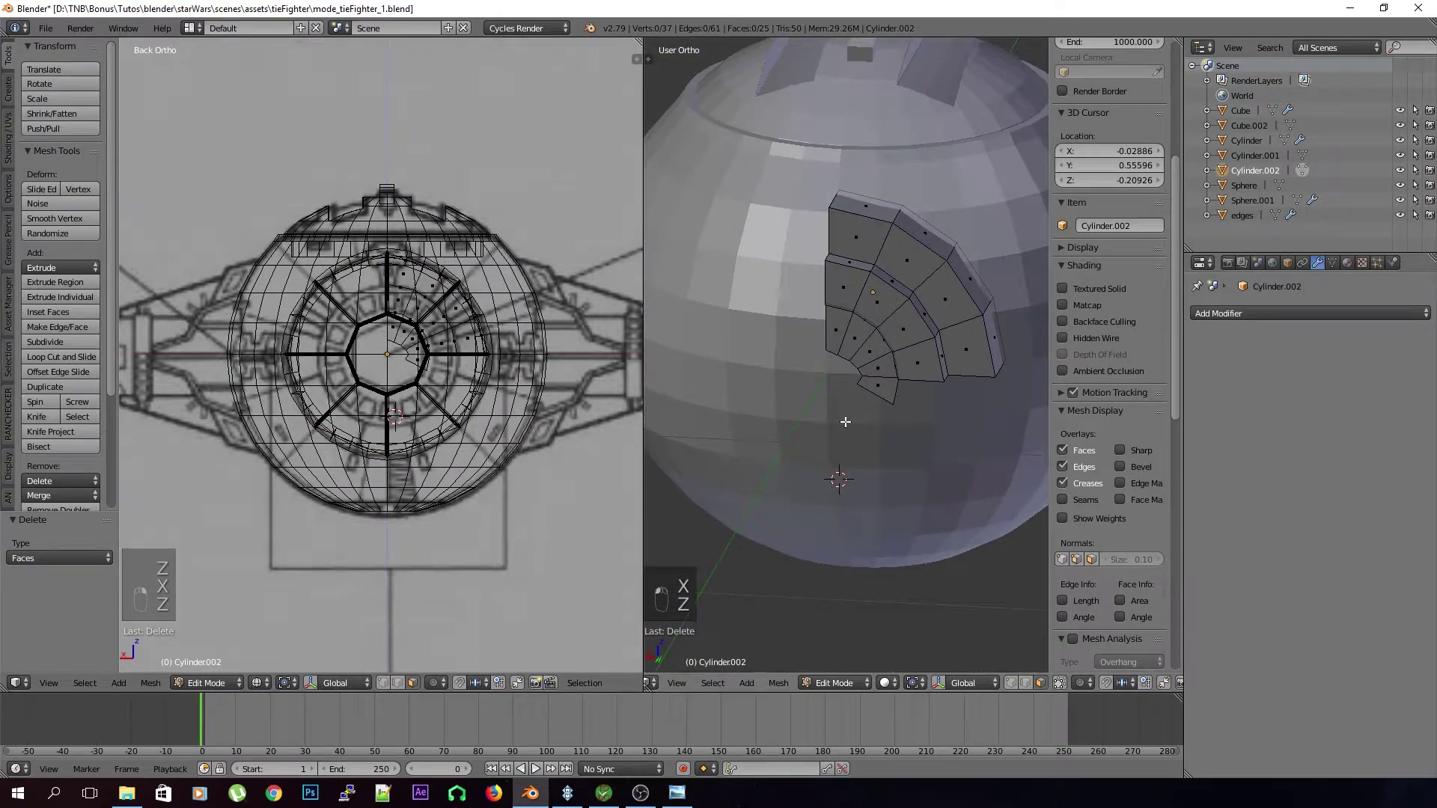
{"action": "right_click", "coordinate": [883, 389]}
{"action": "key", "text": "x"}
{"action": "left_click", "coordinate": [871, 474]}
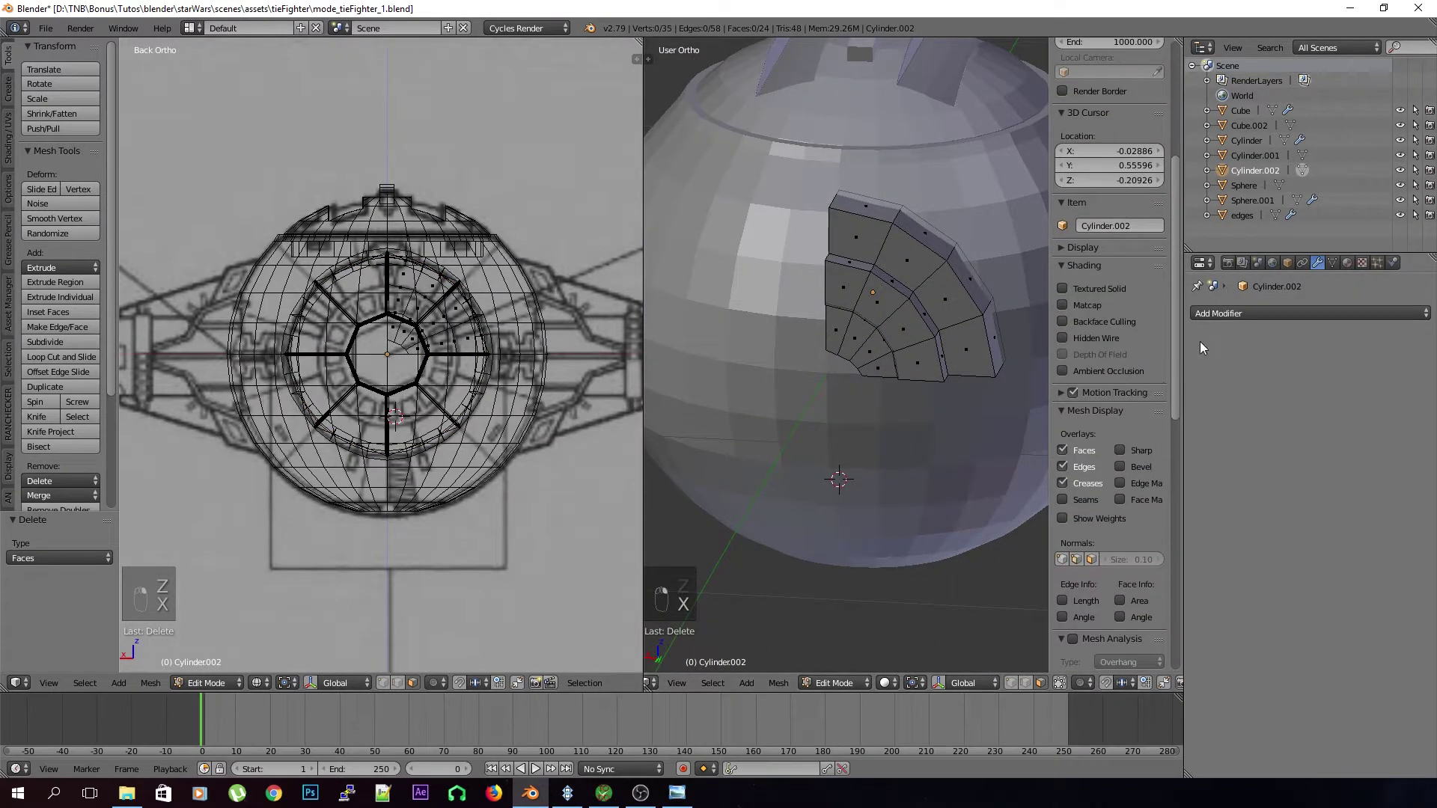
Add a Mirror modifier to the hatch quarter, mirroring on X and Z with Clipping enabled
{"action": "left_click", "coordinate": [1242, 313]}
{"action": "left_click", "coordinate": [1126, 464]}
{"action": "left_click", "coordinate": [1212, 429]}
{"action": "middle_click_drag", "start_coordinate": [965, 449], "coordinate": [854, 409]}
{"action": "left_click", "coordinate": [1283, 412]}
{"action": "key", "text": "Tab"}
{"action": "key", "text": "Tab"}
Shift the lower-right vertex of the hatch quarter's oval opening by -0.005 along X in the rear view
{"action": "scroll", "coordinate": [891, 403], "scroll_direction": "up", "scroll_amount": 3}
{"action": "right_click", "coordinate": [866, 390], "text": "alt"}
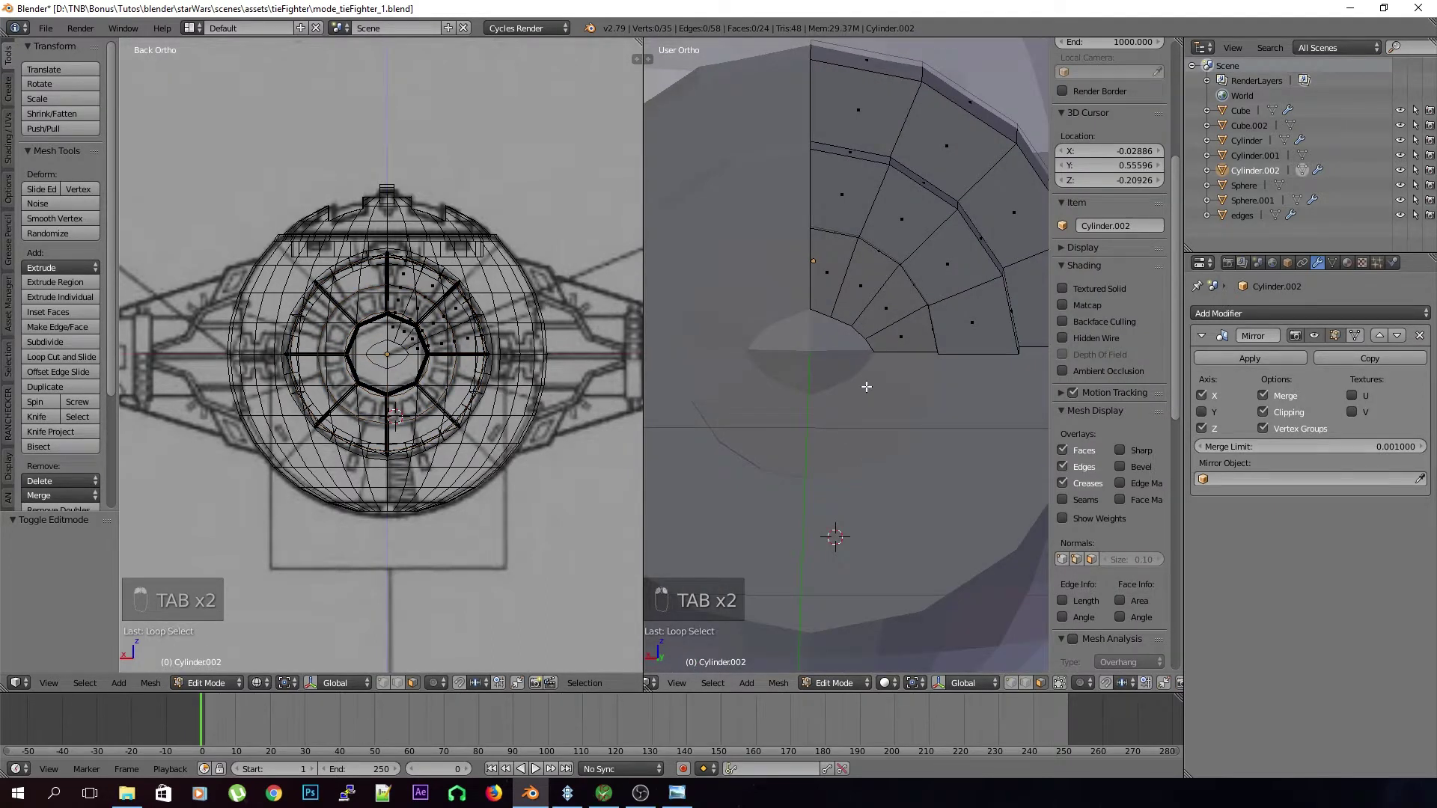
{"action": "key", "text": "KP_5"}
{"action": "key", "text": "KP_1"}
{"action": "key", "text": "ctrl+KP_1"}
{"action": "key", "text": "KP_5"}
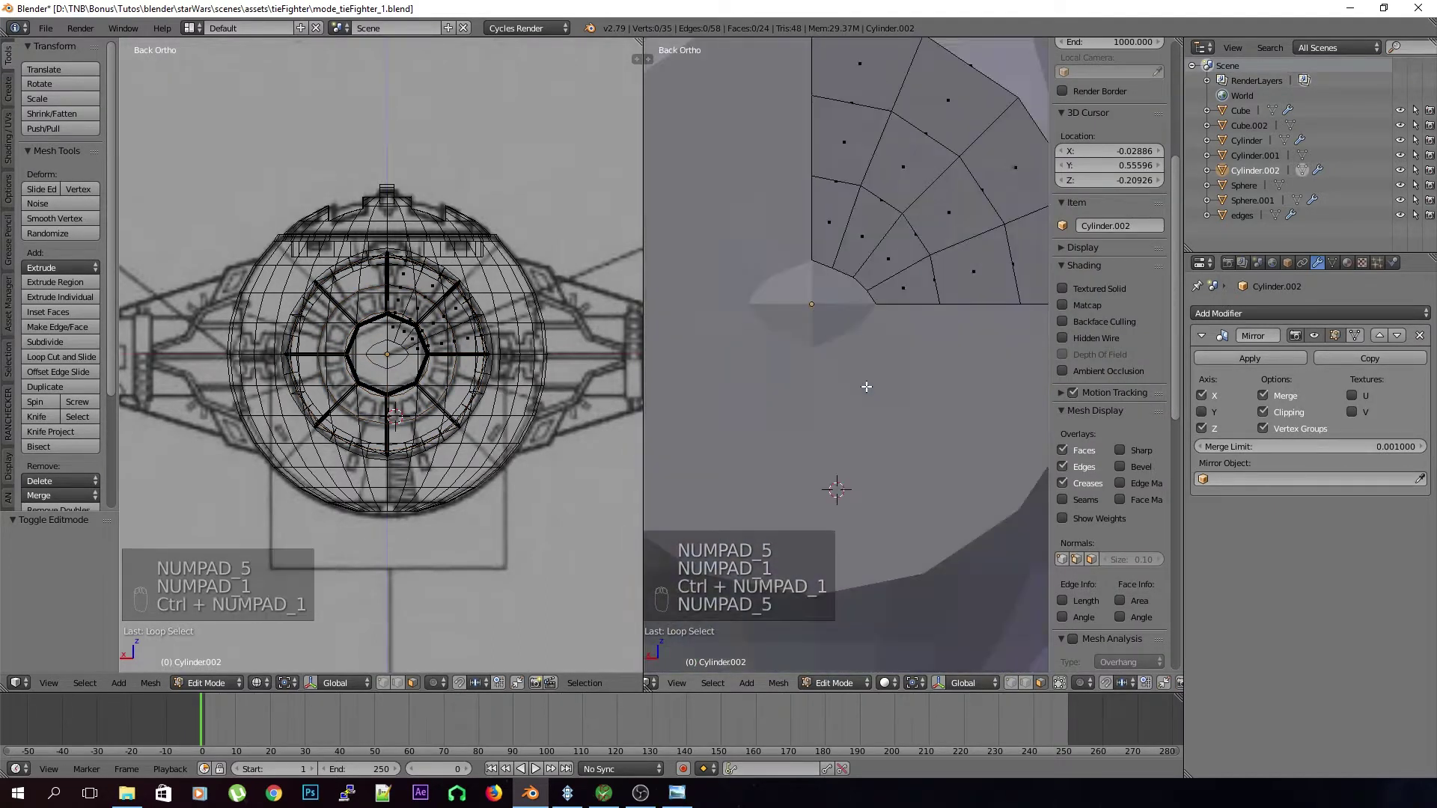
{"action": "scroll", "coordinate": [882, 350], "scroll_direction": "up", "scroll_amount": 1}
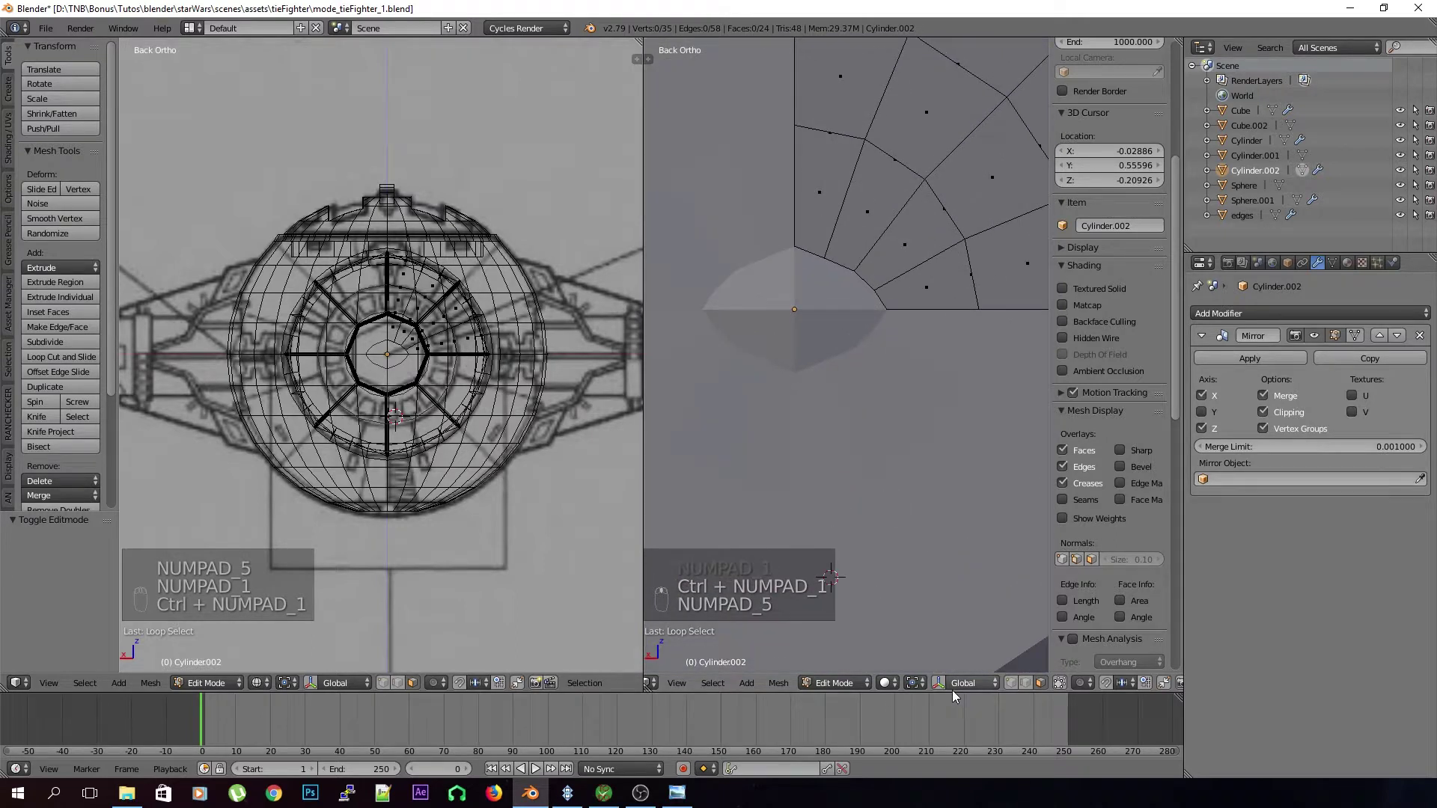
{"action": "scroll", "coordinate": [849, 435], "scroll_direction": "up", "scroll_amount": 1}
{"action": "scroll", "coordinate": [849, 435], "scroll_direction": "up", "scroll_amount": 1}
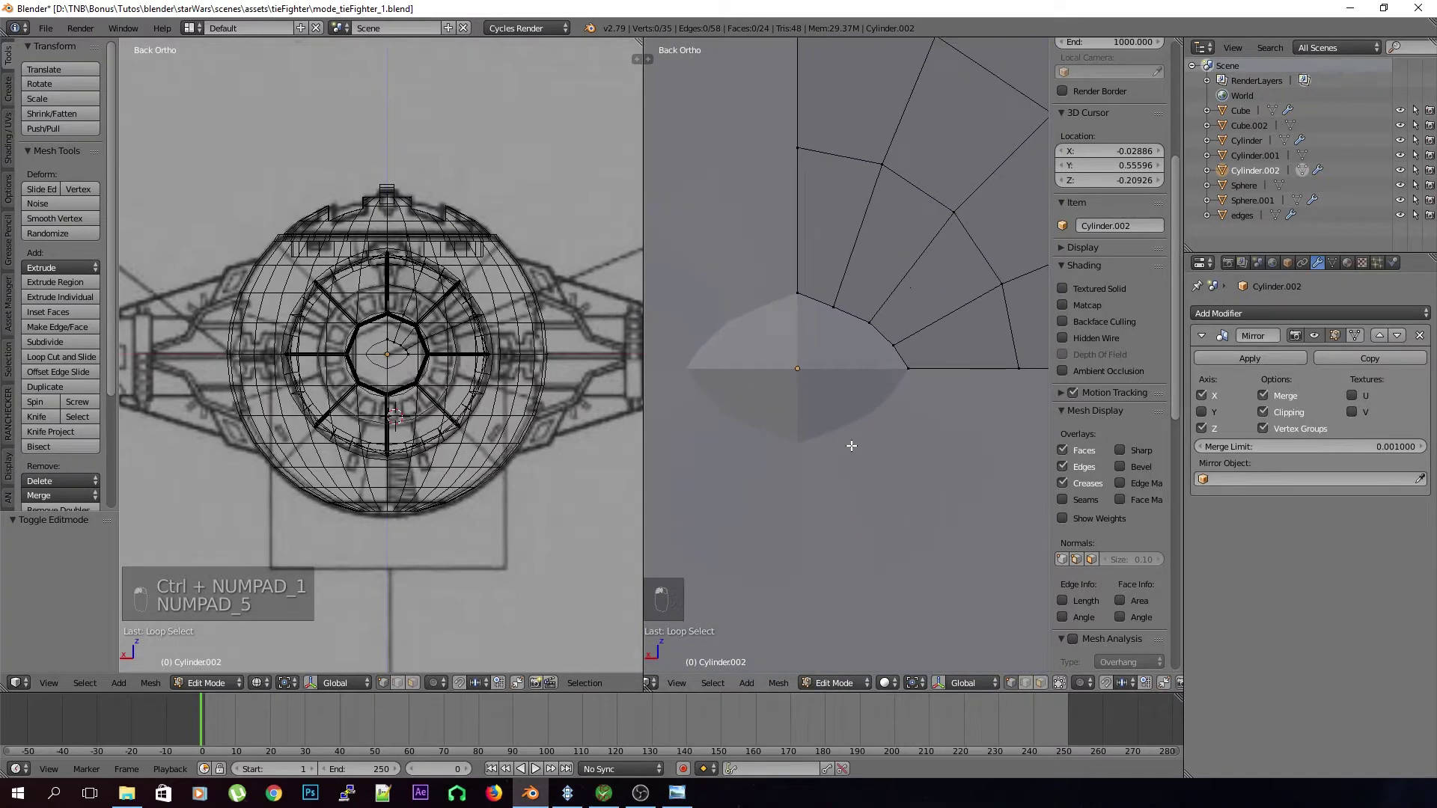
{"action": "right_click", "coordinate": [897, 361]}
{"action": "key", "text": "g"}
{"action": "key", "text": "x"}
{"action": "left_click", "coordinate": [912, 372]}
Raise the second vertex of the oval opening's edge by 0.004 on Z and nudge the middle vertex to smooth the curve
{"action": "right_click", "coordinate": [847, 348]}
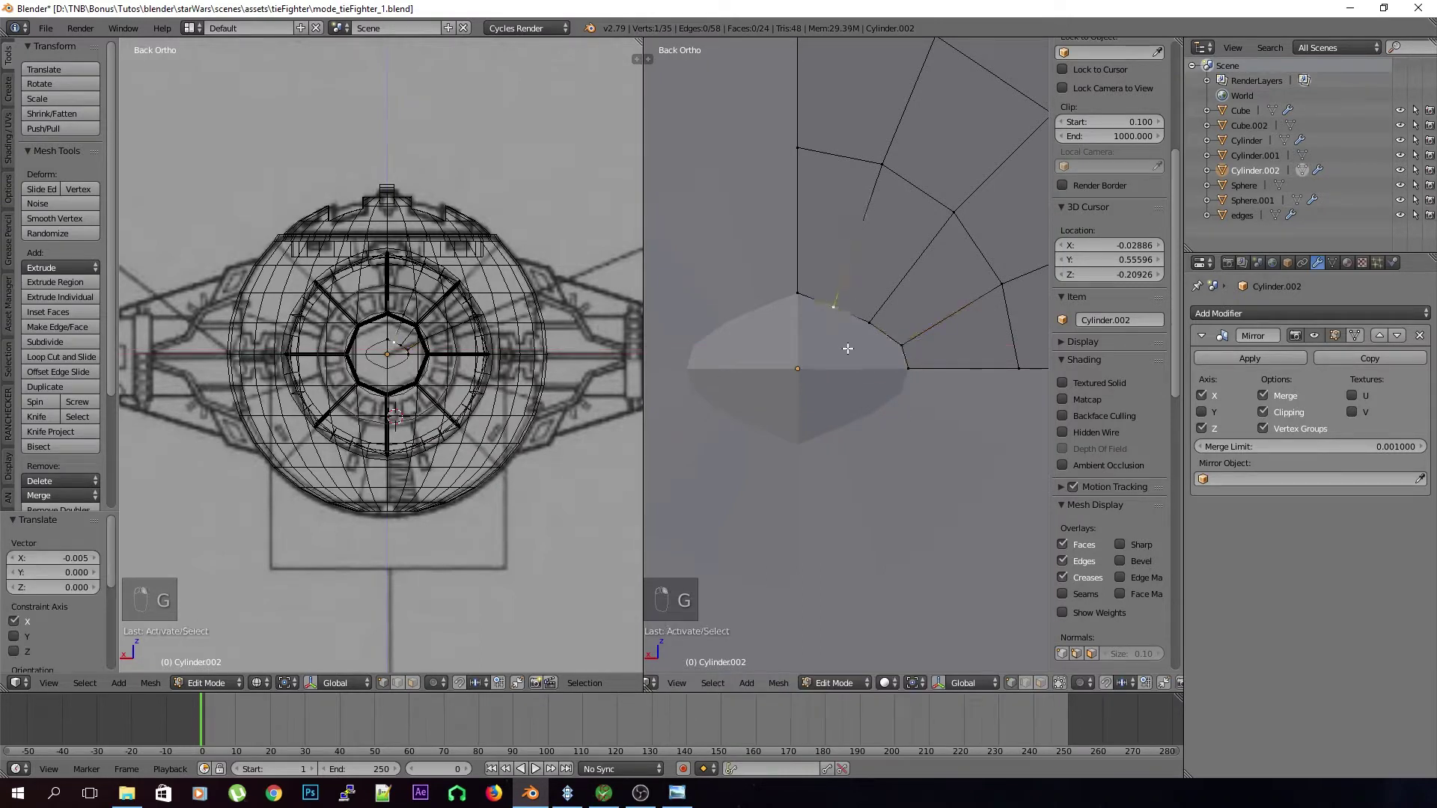
{"action": "key", "text": "g"}
{"action": "key", "text": "z"}
{"action": "left_click", "coordinate": [850, 339]}
{"action": "right_click", "coordinate": [863, 343]}
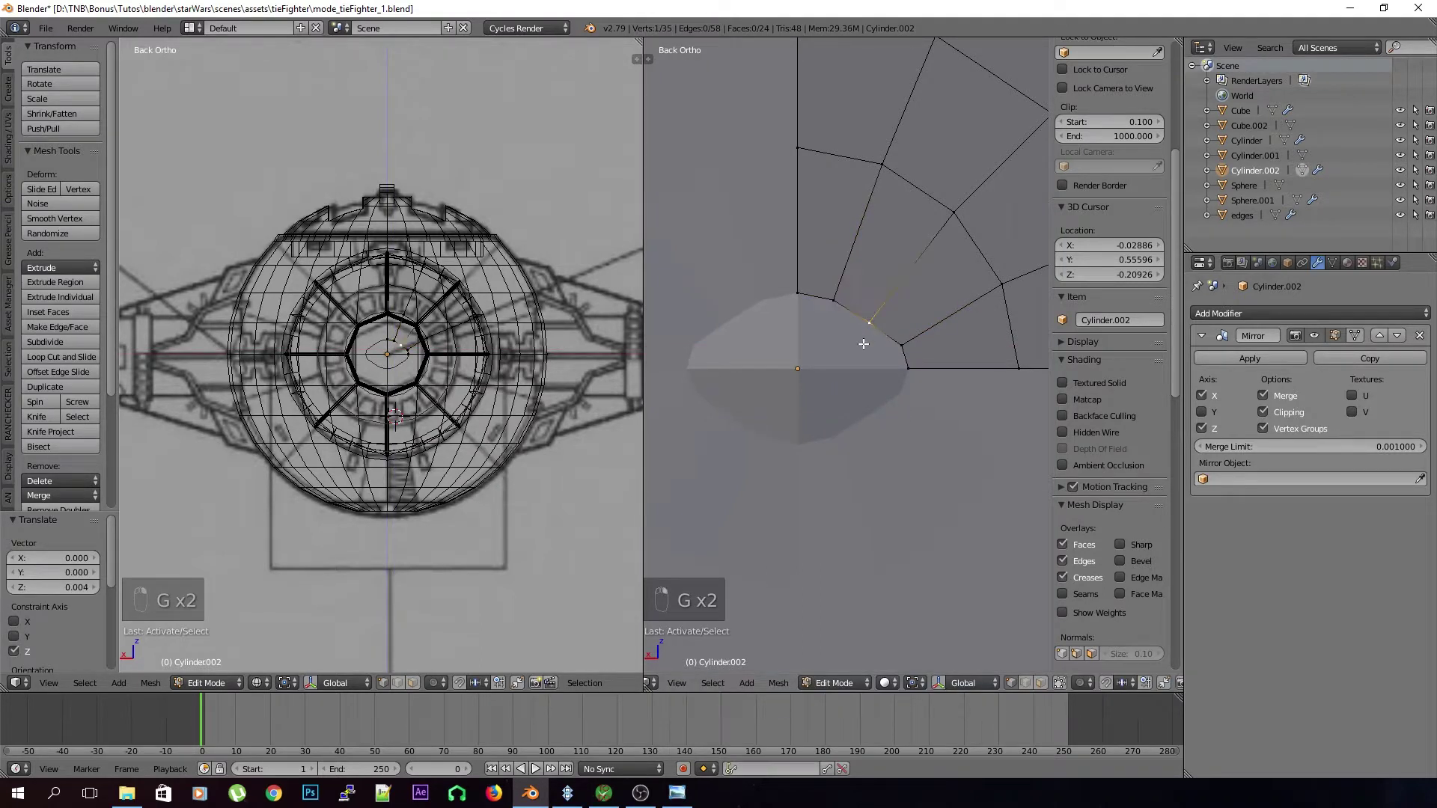
{"action": "key", "text": "g"}
{"action": "left_click", "coordinate": [865, 346]}
{"action": "key", "text": "a"}
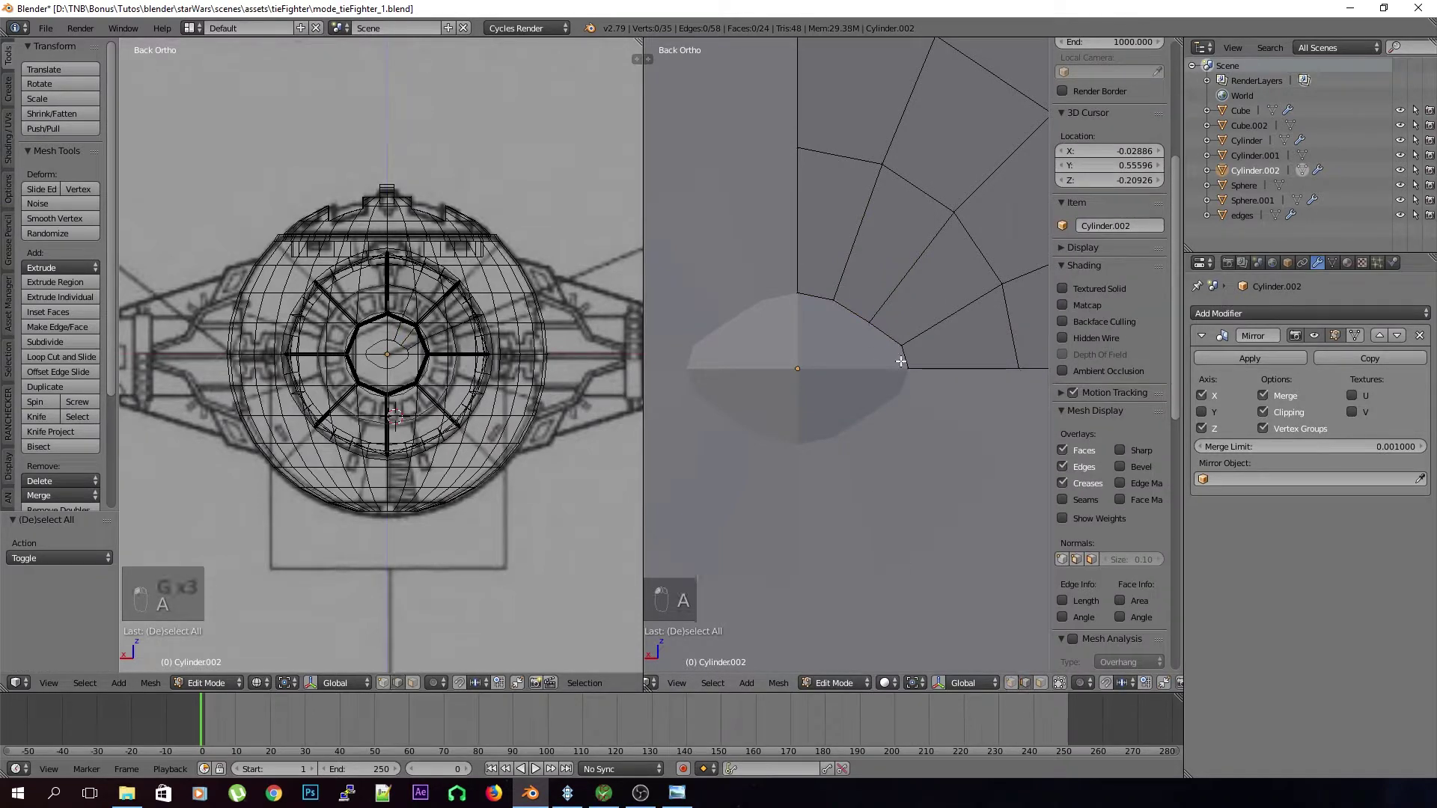
Extrude the oval opening's edge loop in to the hatch centre to fill the opening with faces
{"action": "right_click", "coordinate": [903, 356], "text": "alt"}
{"action": "key", "text": "e"}
{"action": "right_click", "coordinate": [854, 490]}
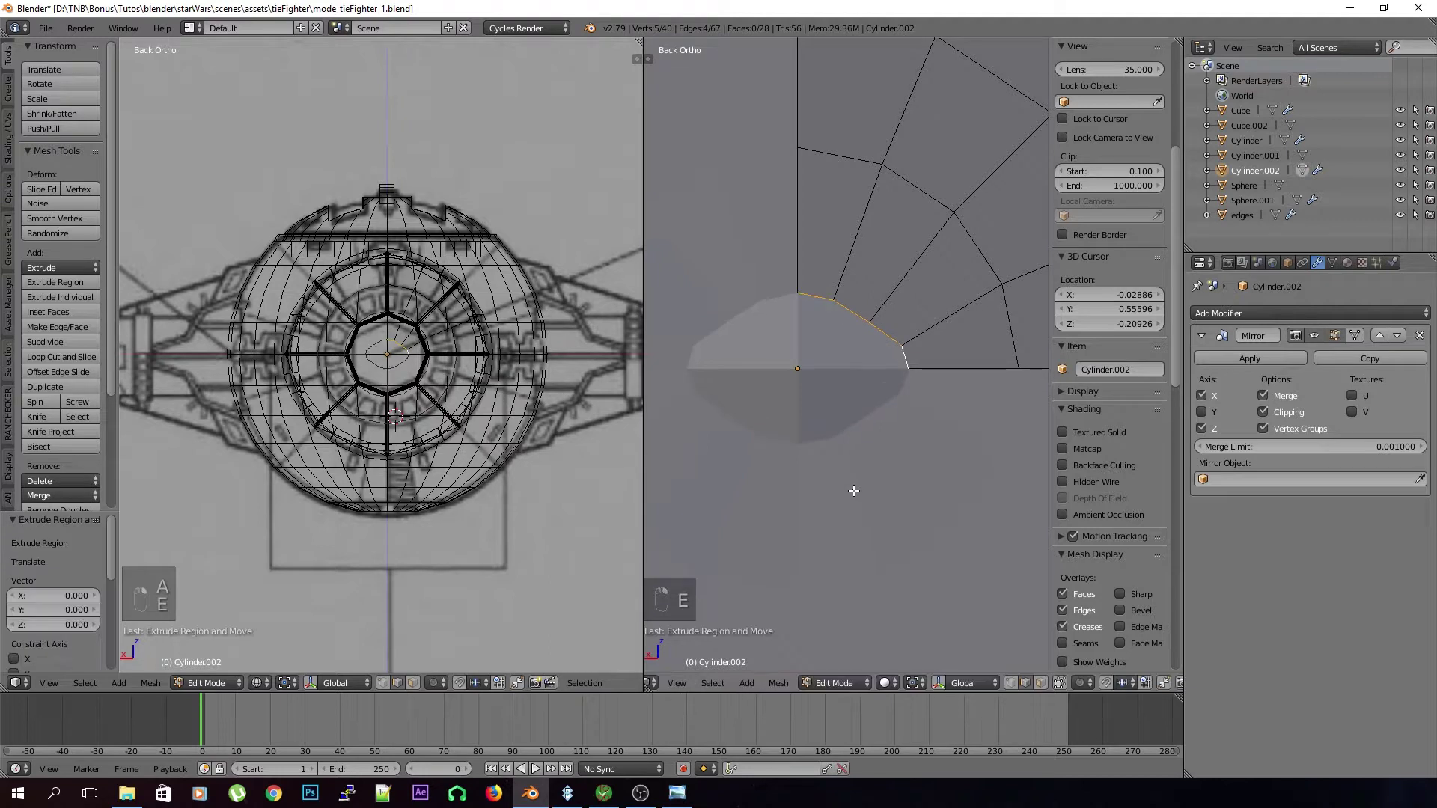
{"action": "key", "text": "e"}
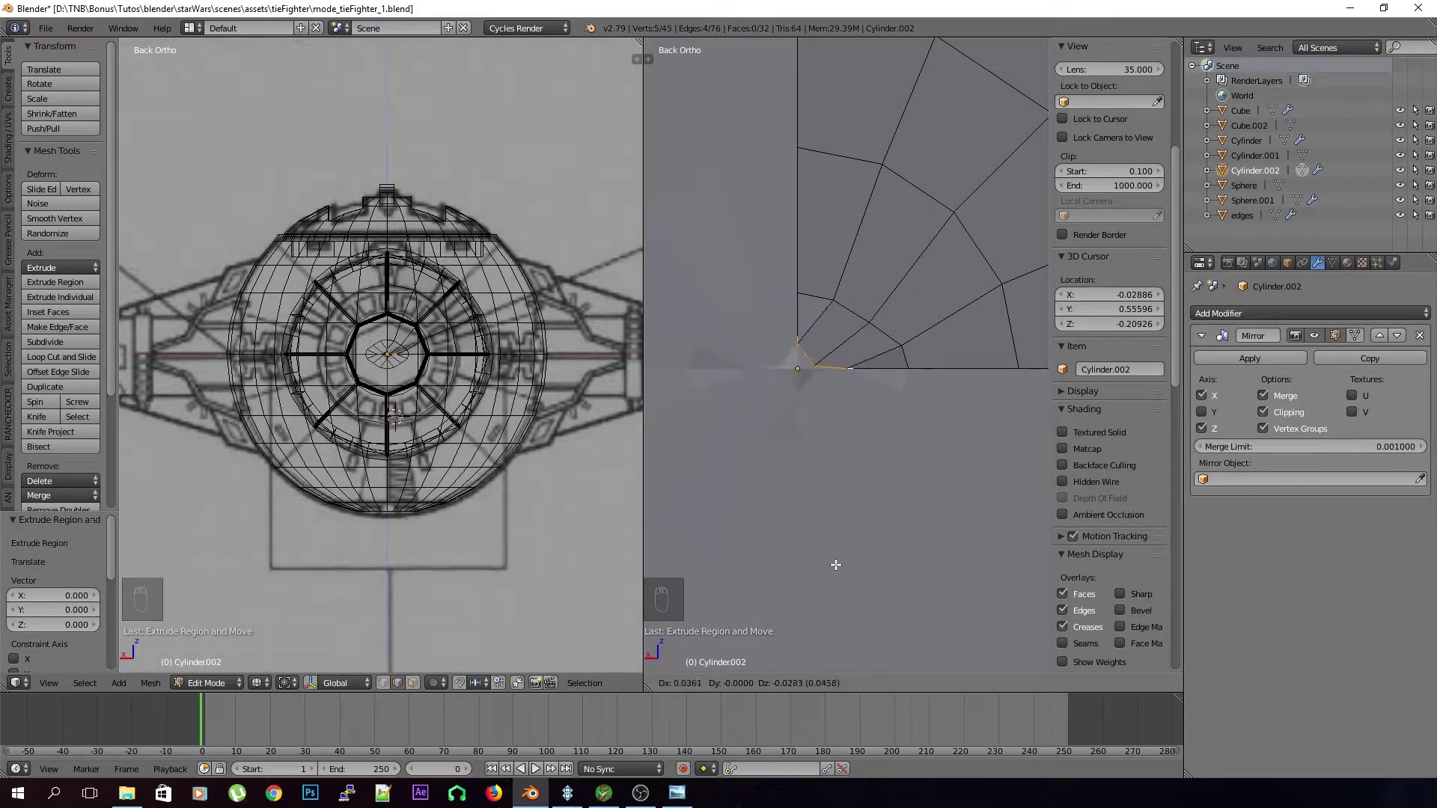
{"action": "left_click", "coordinate": [816, 582]}
{"action": "key", "text": "a"}
Merge the duplicate vertices along the oval's edge loop with Remove Doubles
{"action": "mouse_move", "coordinate": [818, 452]}
{"action": "middle_mouse_down"}
{"action": "mouse_move", "coordinate": [923, 501]}
{"action": "mouse_move", "coordinate": [750, 428]}
{"action": "mouse_move", "coordinate": [795, 382]}
{"action": "mouse_move", "coordinate": [846, 391]}
{"action": "middle_mouse_up"}
{"action": "scroll", "coordinate": [853, 396], "scroll_direction": "up", "scroll_amount": 4}
{"action": "key", "text": "z"}
{"action": "key", "text": "z"}
{"action": "key", "text": "KP_5"}
{"action": "middle_click_drag", "start_coordinate": [821, 359], "coordinate": [857, 425]}
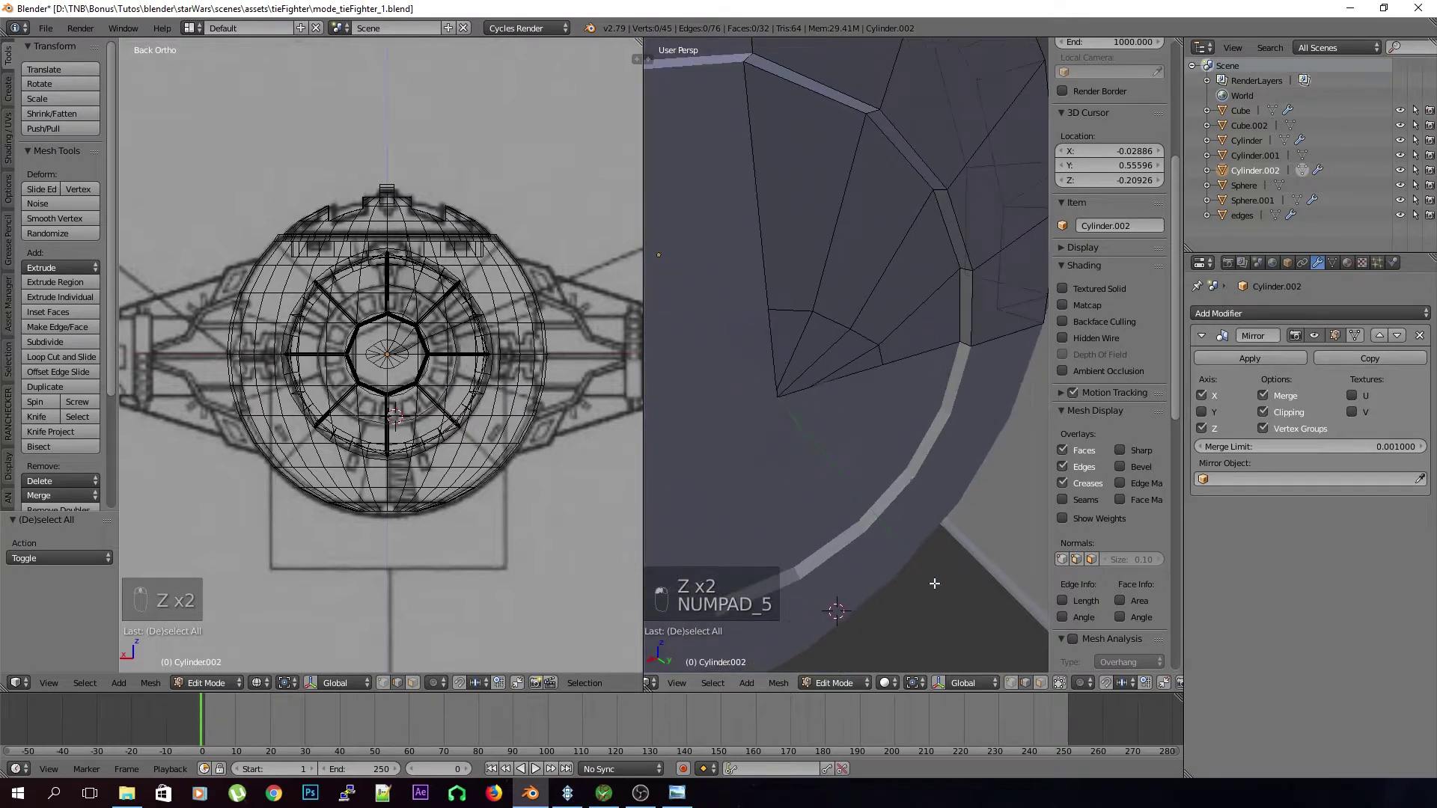
{"action": "right_click", "coordinate": [784, 348]}
{"action": "right_click", "coordinate": [854, 358]}
{"action": "right_click", "coordinate": [798, 315]}
{"action": "right_click", "coordinate": [874, 350], "text": "shift"}
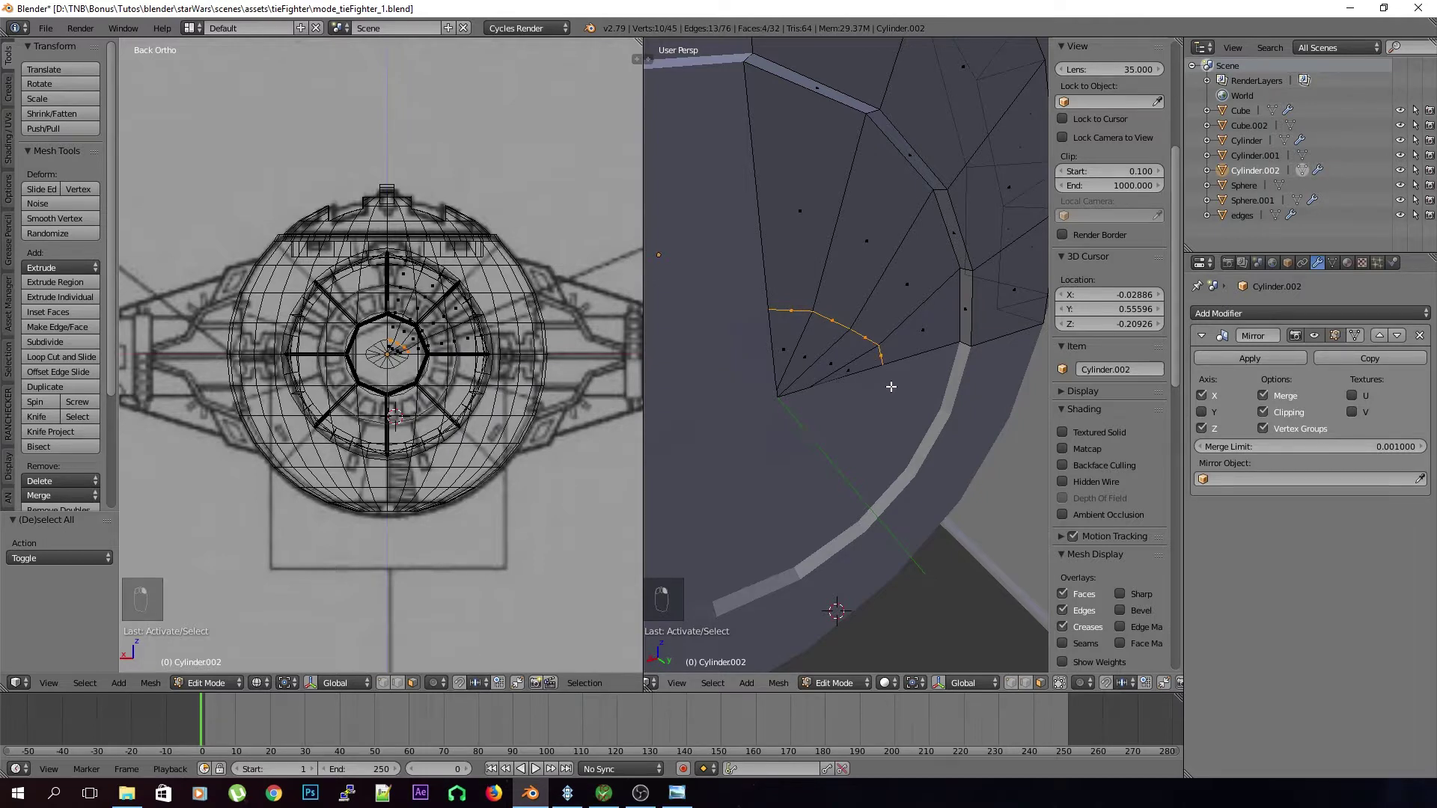
{"action": "left_click", "coordinate": [1011, 683]}
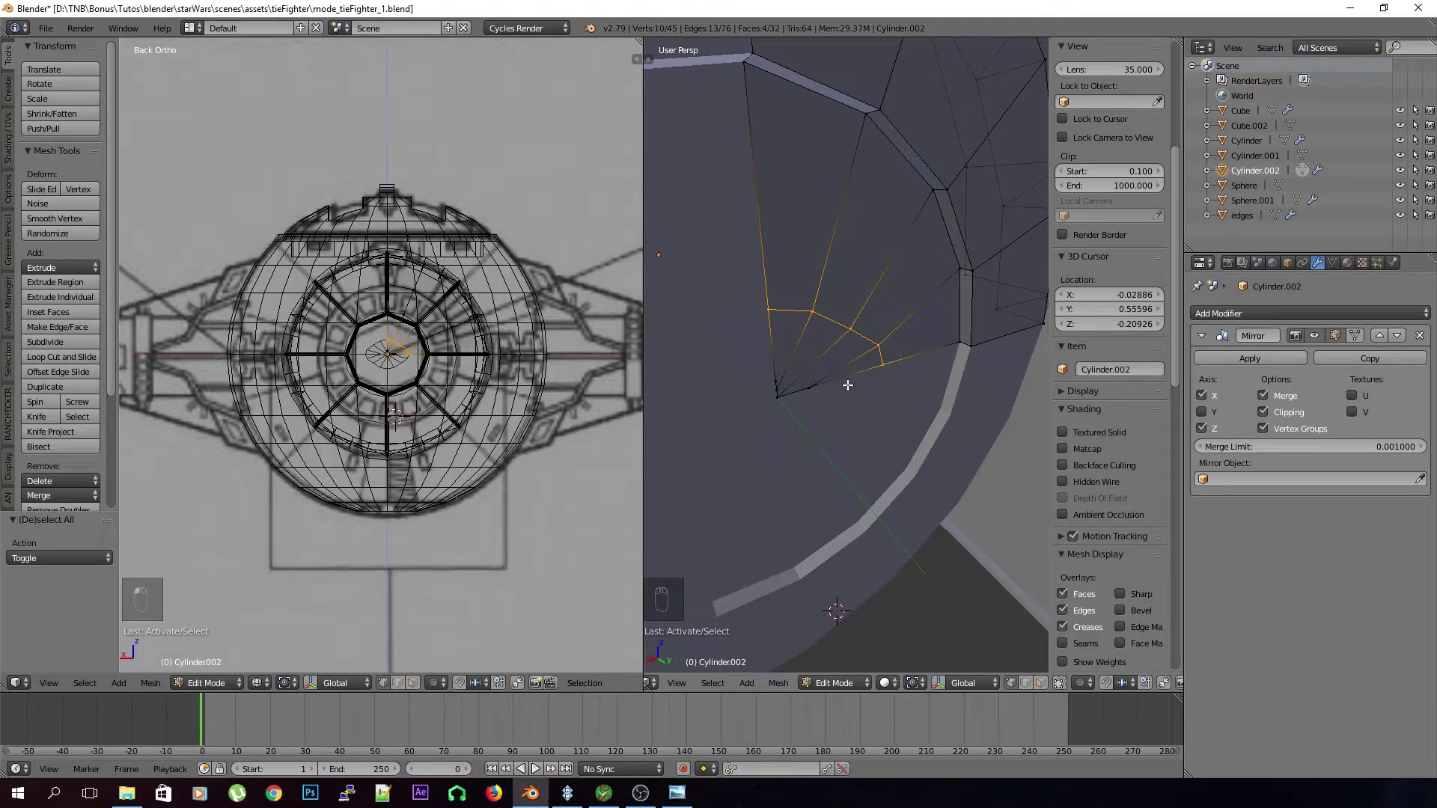
{"action": "key", "text": "alt+m"}
{"action": "key", "text": "w"}
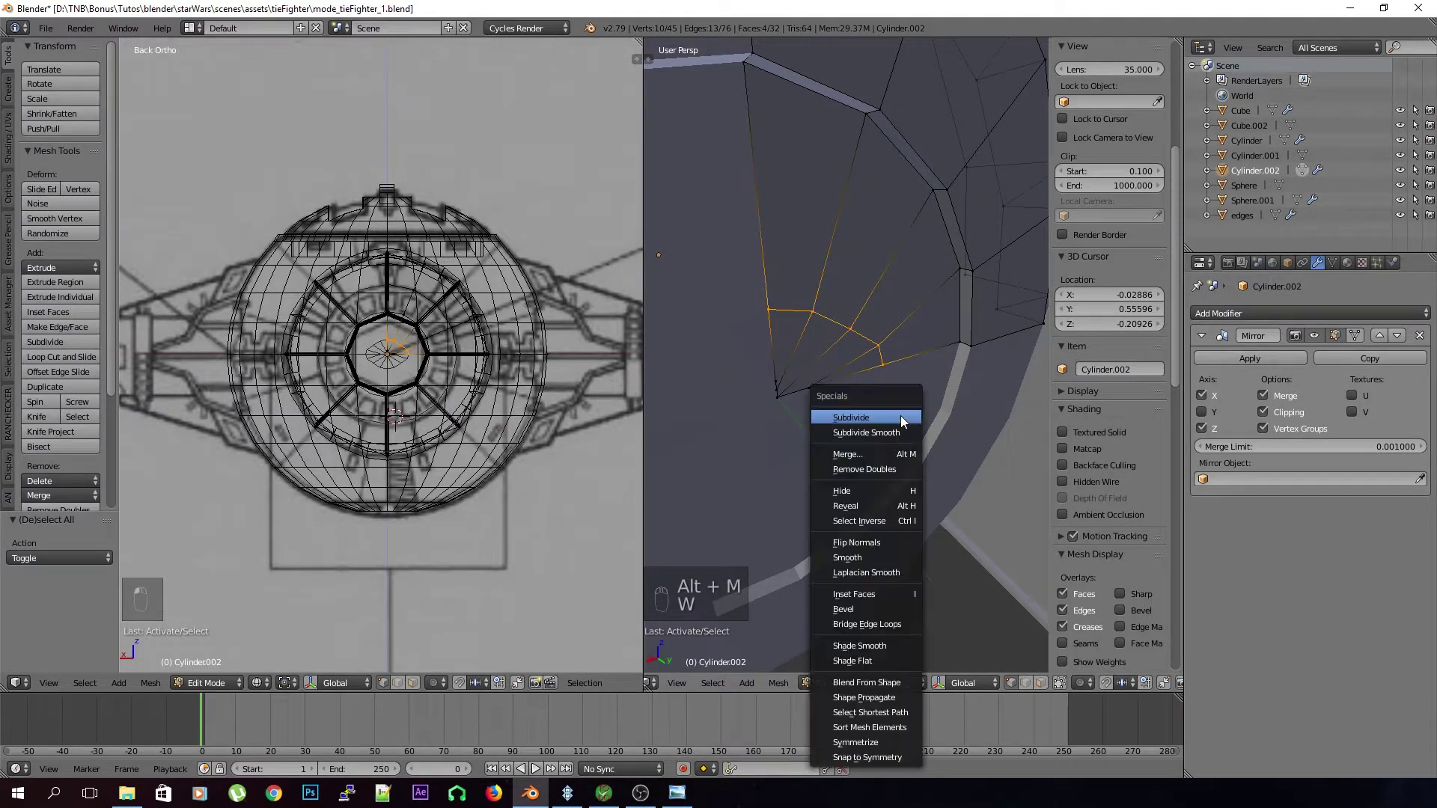
{"action": "left_click", "coordinate": [891, 468]}
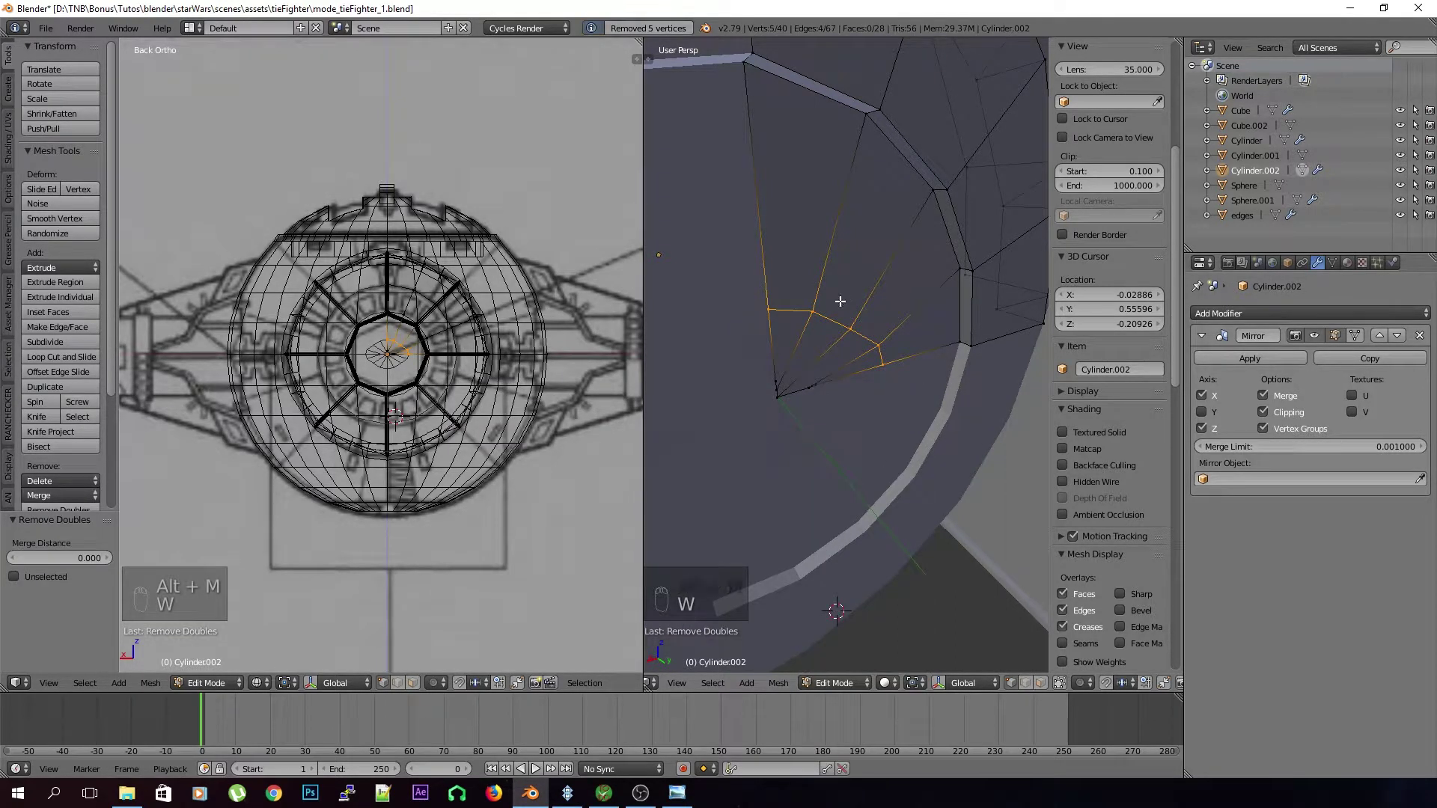
{"action": "key", "text": "a"}
{"action": "key", "text": "Tab"}
{"action": "key", "text": "Tab"}
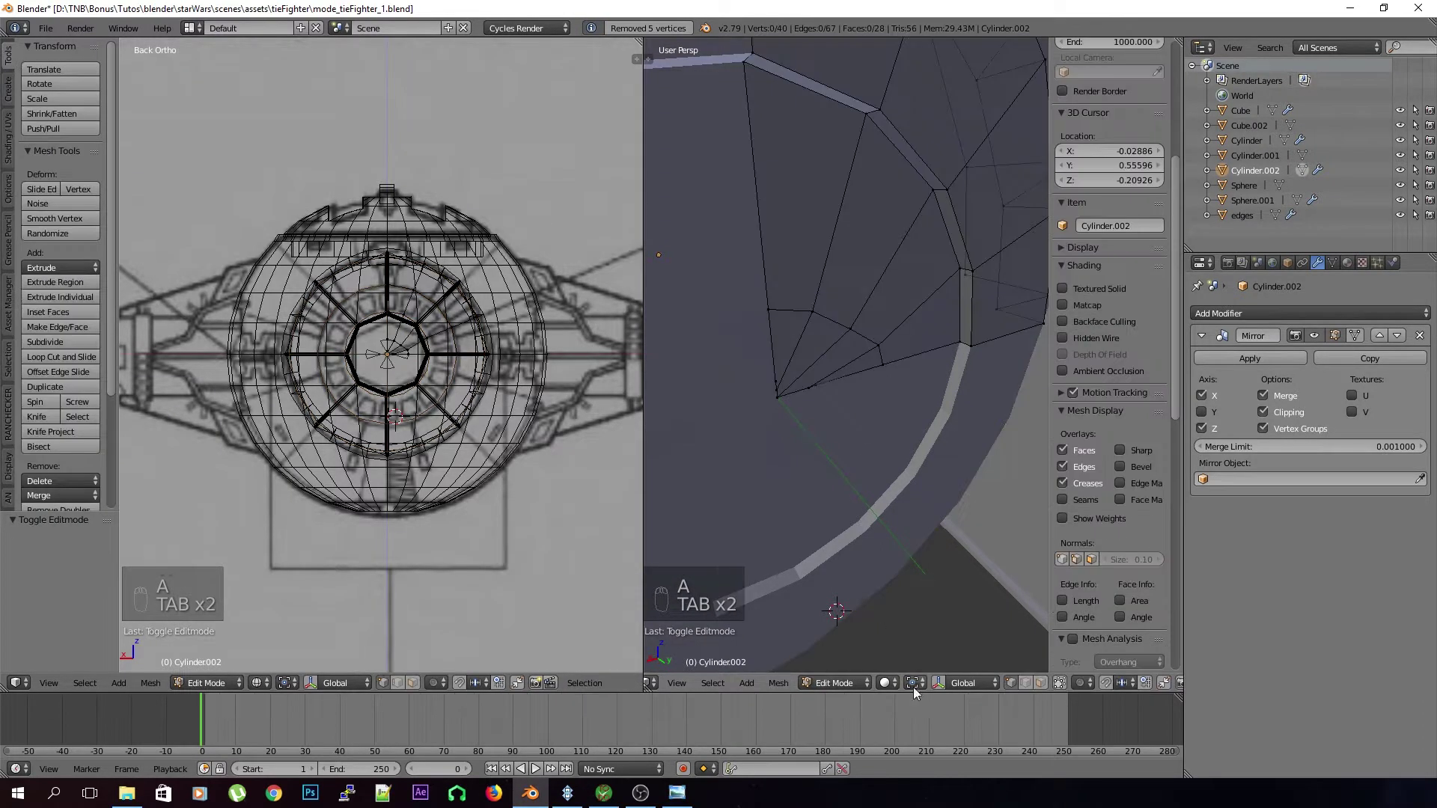
Select the four faces filling the oval centre and flatten them by scaling to 0 along Y
{"action": "middle_click_drag", "start_coordinate": [832, 330], "coordinate": [856, 442]}
{"action": "right_click", "coordinate": [856, 372]}
{"action": "right_click", "coordinate": [879, 380], "text": "shift"}
{"action": "right_click", "coordinate": [920, 416], "text": "shift"}
{"action": "right_click", "coordinate": [908, 397], "text": "shift"}
{"action": "right_click", "coordinate": [900, 396], "text": "shift"}
{"action": "right_click", "coordinate": [908, 412], "text": "shift"}
{"action": "key", "text": "s"}
{"action": "key", "text": "y"}
{"action": "key", "text": "0"}
{"action": "key", "text": "Return"}
{"action": "middle_click_drag", "start_coordinate": [930, 423], "coordinate": [896, 424]}
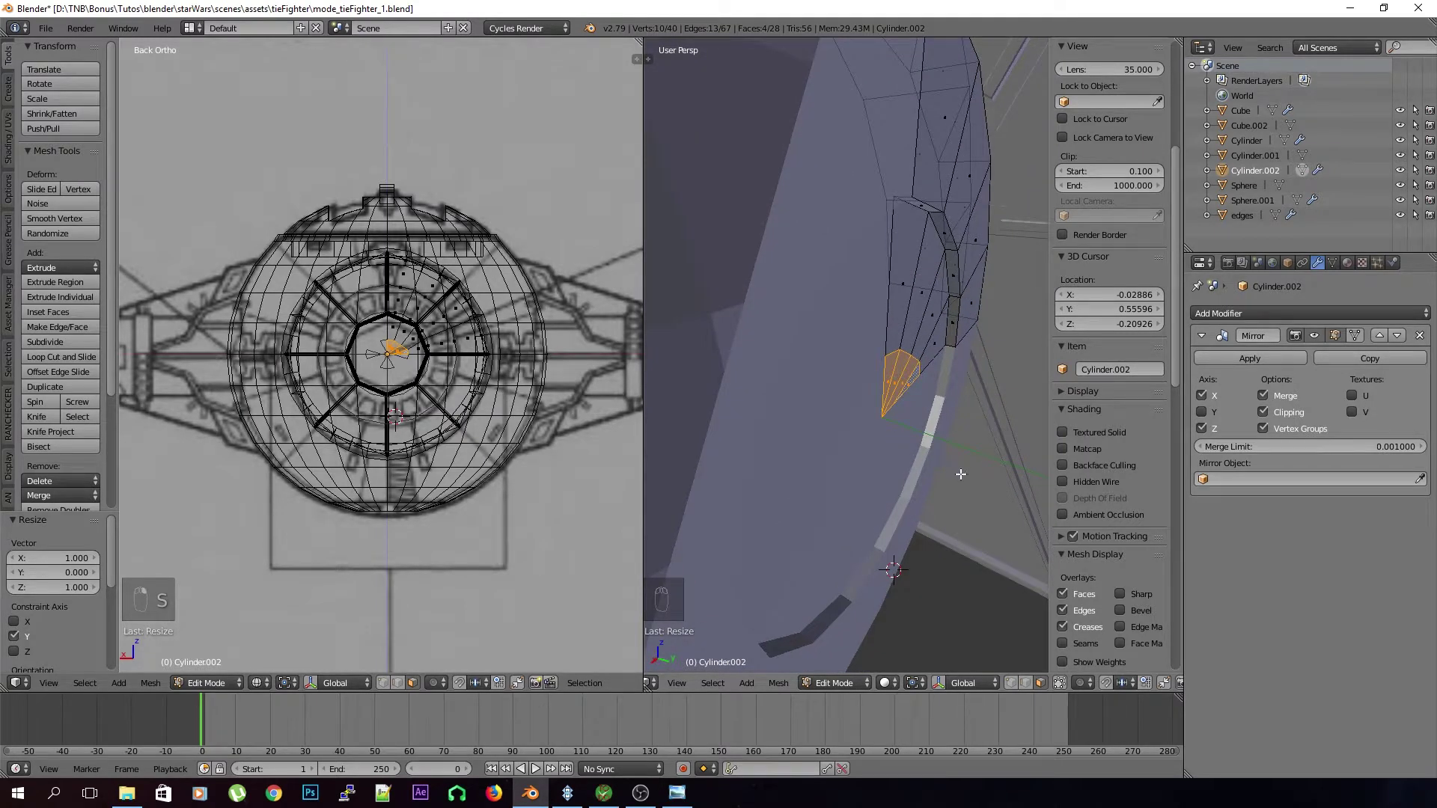
Extrude the four central faces inward by -0.012 and move them 0.005 along Y
{"action": "key", "text": "e"}
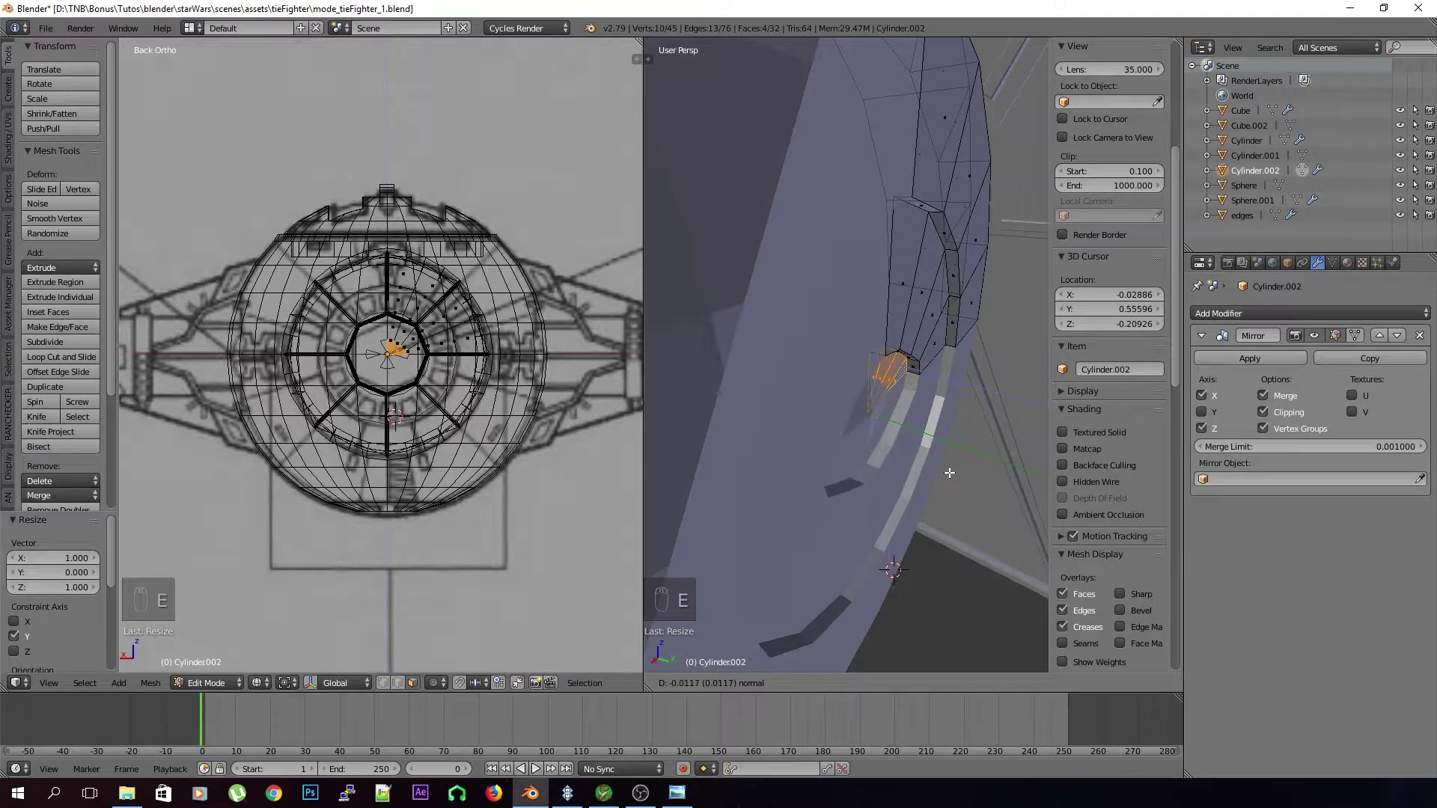
{"action": "left_click", "coordinate": [951, 473]}
{"action": "key", "text": "g"}
{"action": "key", "text": "y"}
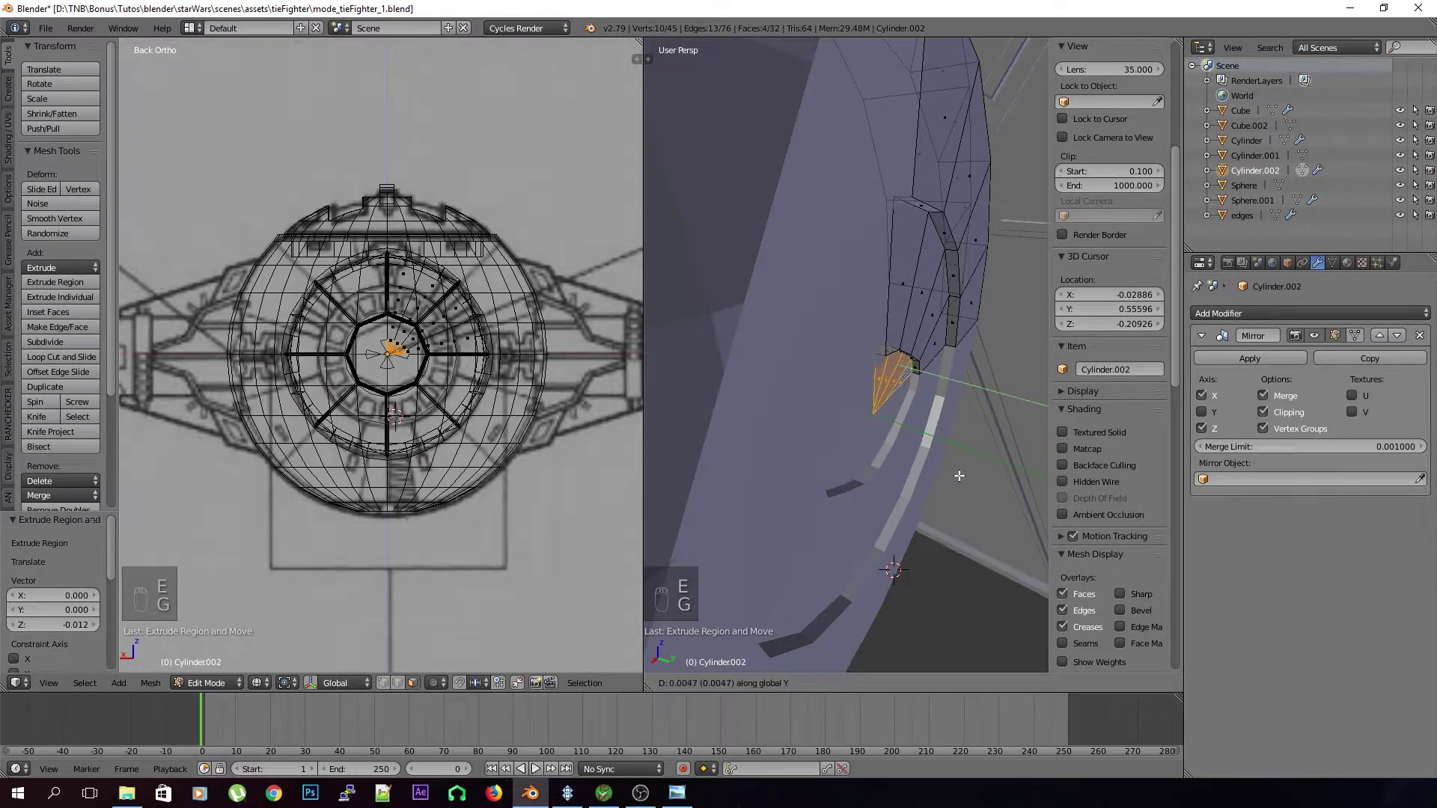
{"action": "left_click", "coordinate": [955, 474]}
{"action": "key", "text": "i"}
{"action": "key", "text": "Escape"}
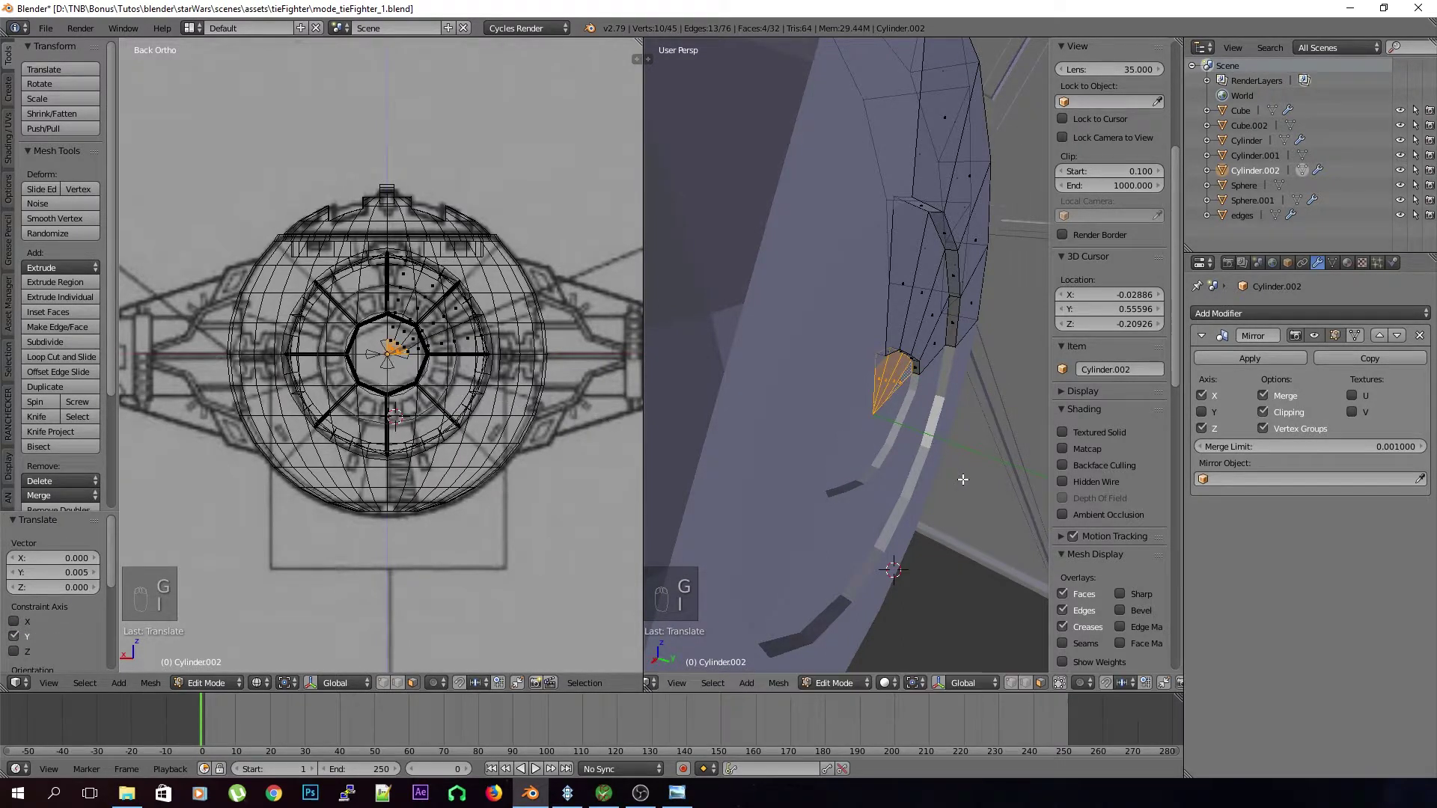
Extrude the central faces with a scale of 0.476, extrude them once more slightly along their normals, and leave Edit Mode
{"action": "key", "text": "e"}
{"action": "key", "text": "s"}
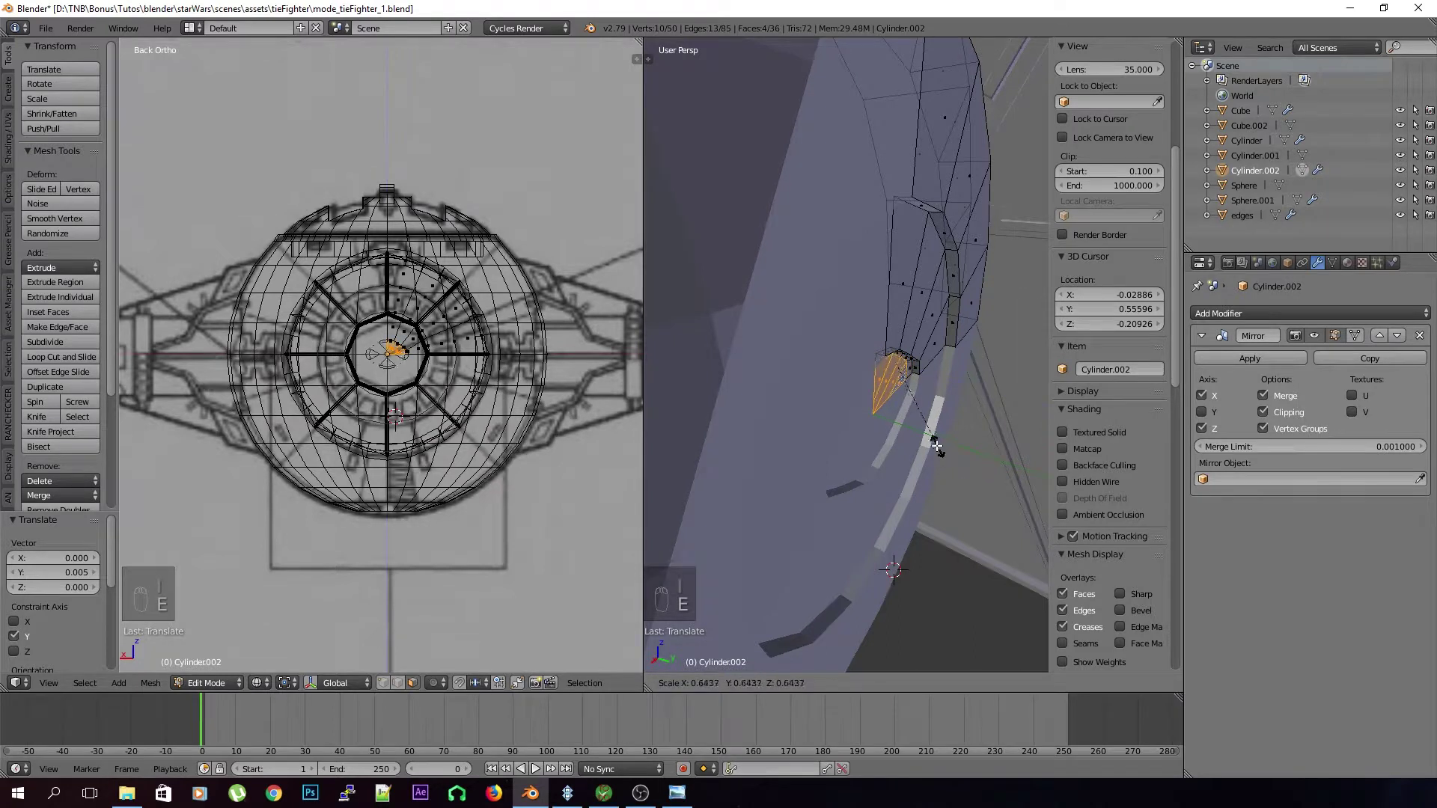
{"action": "left_click", "coordinate": [923, 428]}
{"action": "key", "text": "i"}
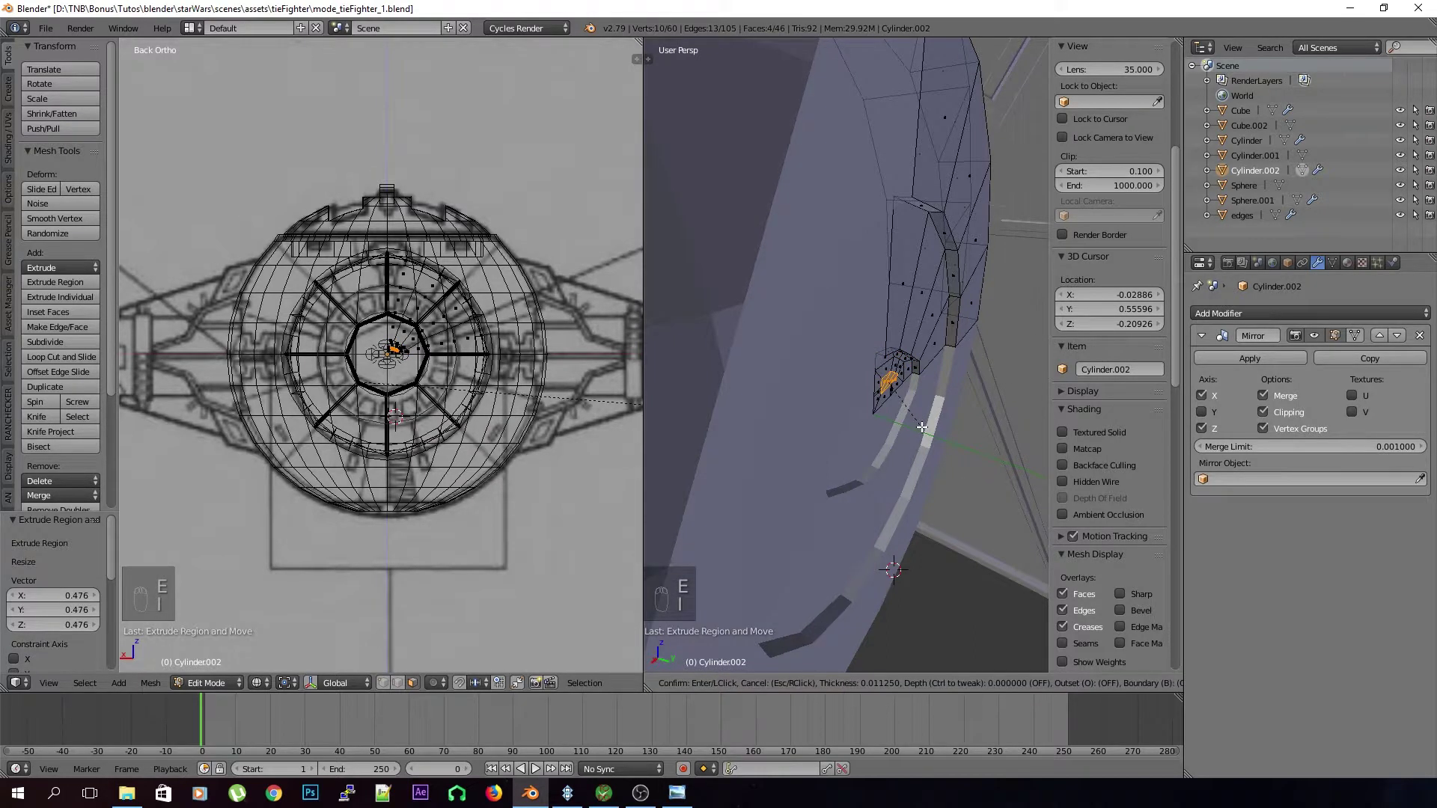
{"action": "right_click", "coordinate": [922, 427]}
{"action": "key", "text": "e"}
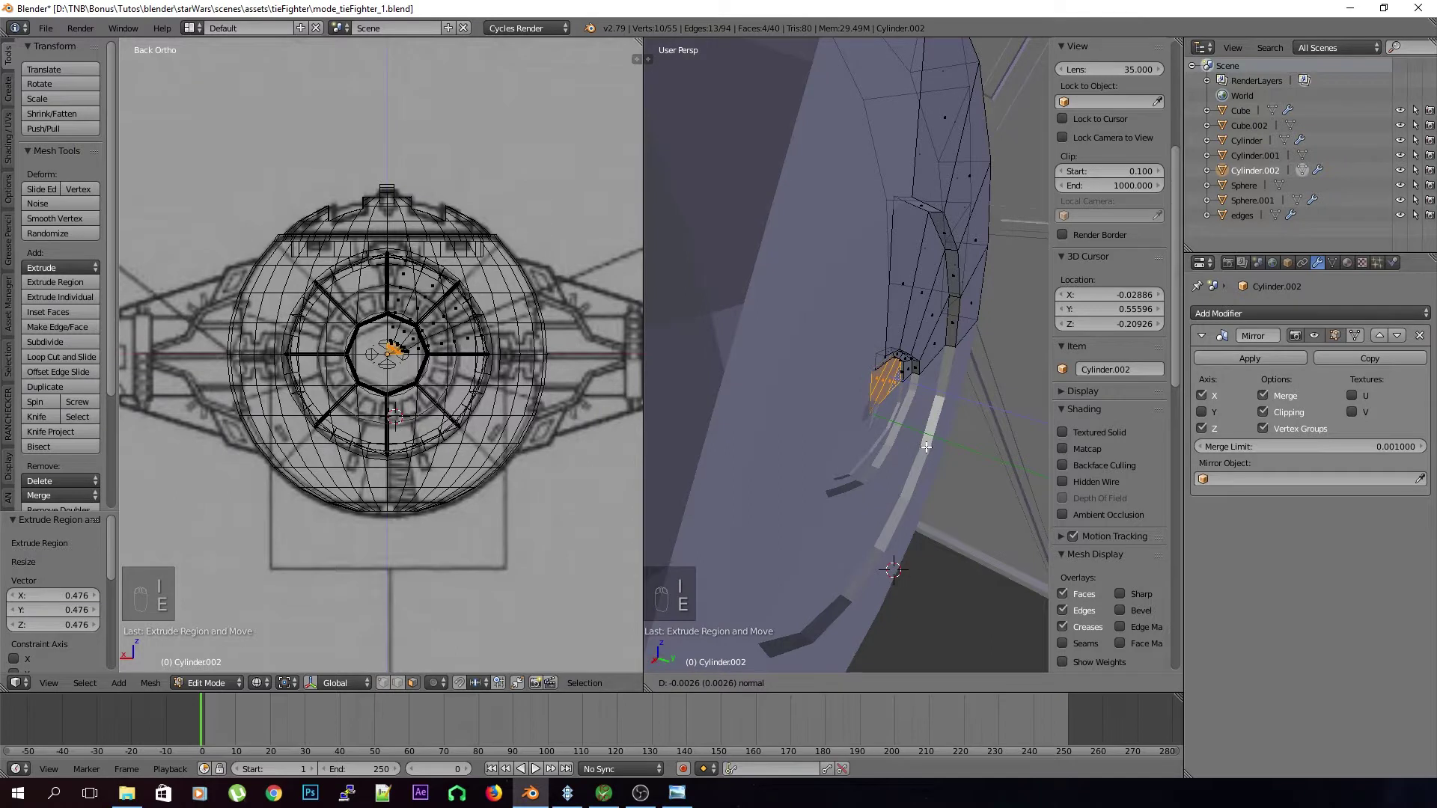
{"action": "left_click", "coordinate": [927, 447]}
{"action": "key", "text": "a"}
{"action": "key", "text": "Tab"}
Save the blend file, overwriting the existing version
{"action": "key", "text": "ctrl+s"}
{"action": "left_click", "coordinate": [926, 447]}
{"action": "scroll", "coordinate": [926, 449], "scroll_direction": "down", "scroll_amount": 4}
{"action": "mouse_move", "coordinate": [925, 452]}
{"action": "middle_mouse_down"}
{"action": "mouse_move", "coordinate": [826, 428]}
{"action": "mouse_move", "coordinate": [783, 442]}
{"action": "mouse_move", "coordinate": [859, 600]}
{"action": "mouse_move", "coordinate": [919, 479]}
{"action": "middle_mouse_up"}
{"action": "key", "text": "ctrl+s"}
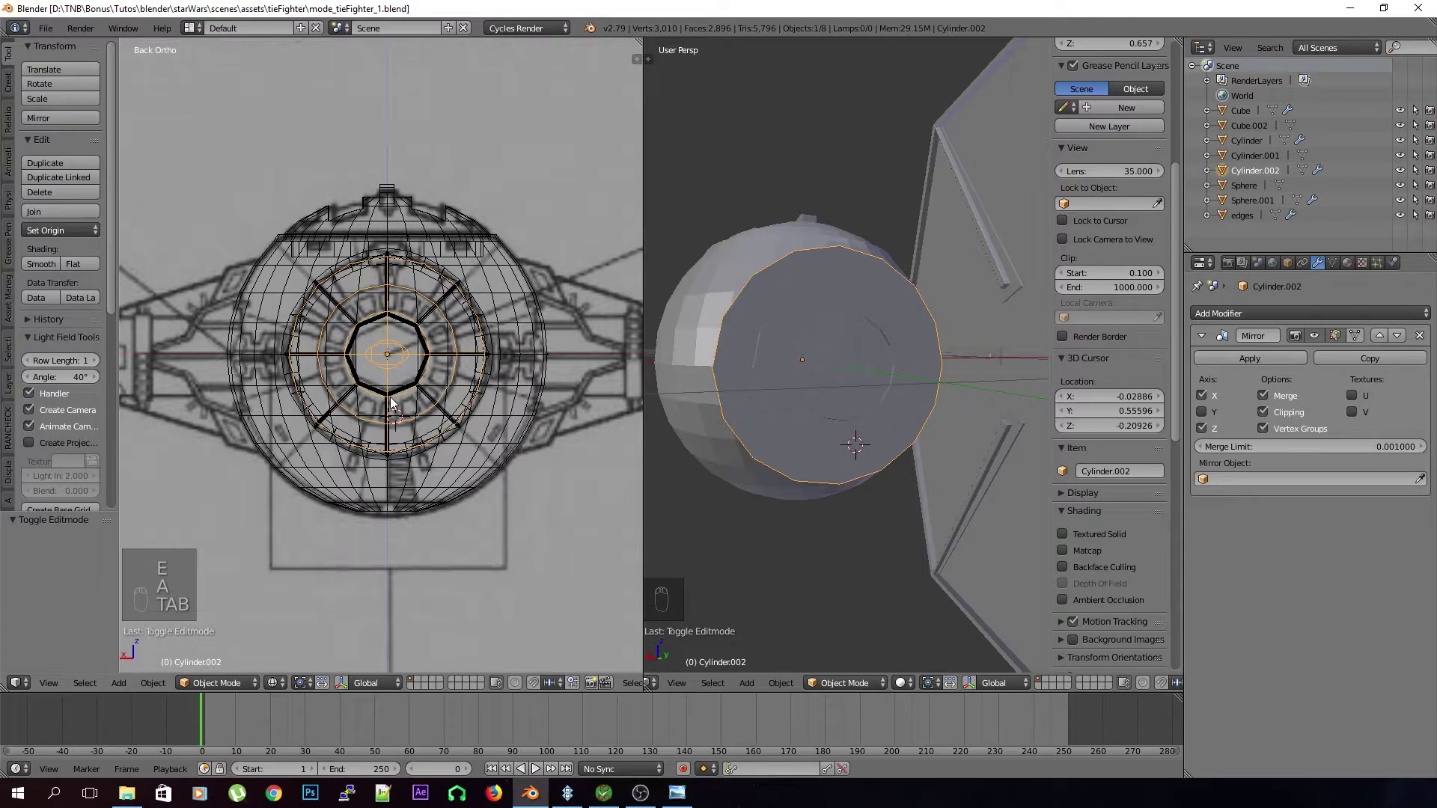
{"action": "key", "text": "ctrl+s"}
{"action": "left_click", "coordinate": [811, 498]}
Snap the 3D cursor to the scene centre in an orthographic rear wireframe view and save the file
{"action": "middle_click_drag", "start_coordinate": [811, 499], "coordinate": [879, 469]}
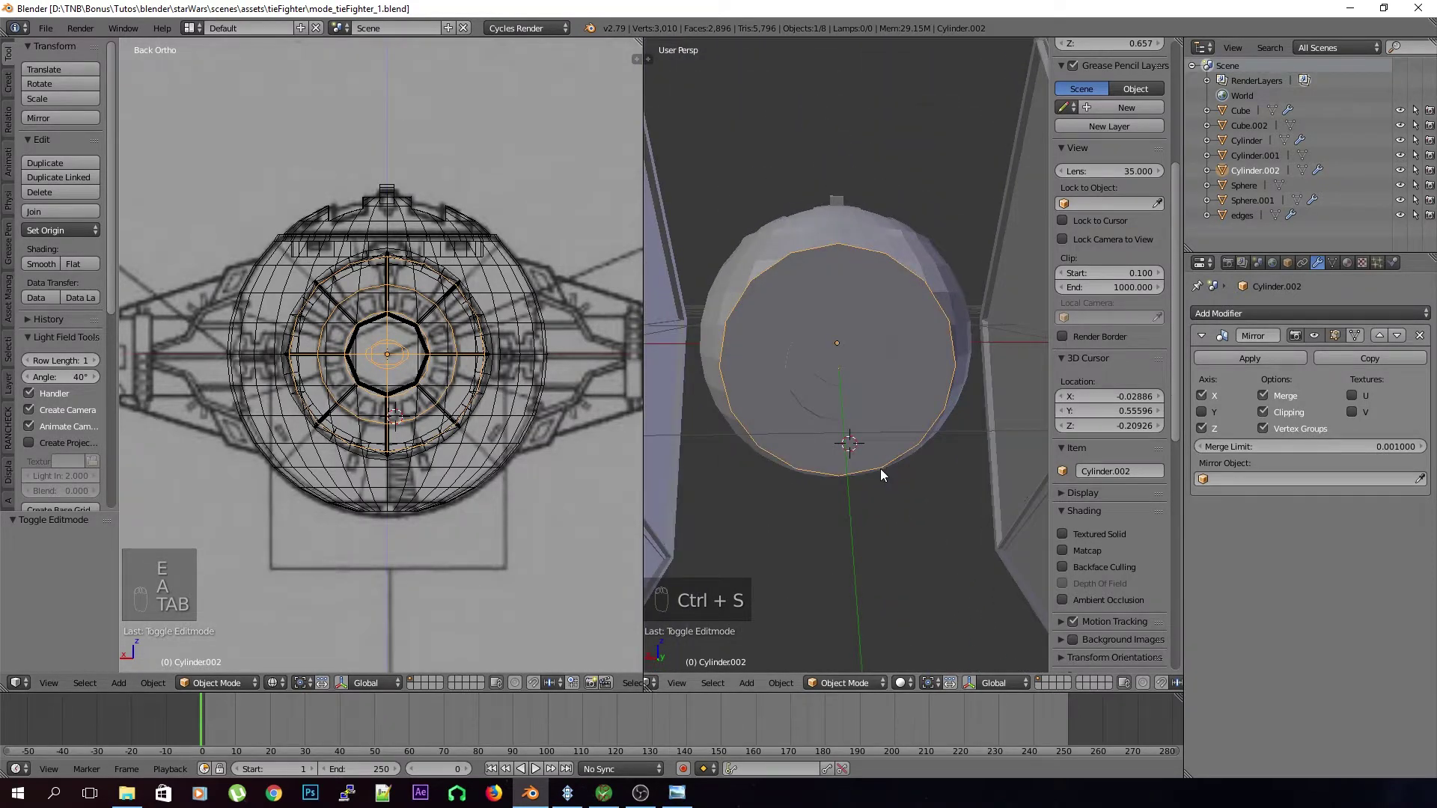
{"action": "key", "text": "KP_1"}
{"action": "key", "text": "ctrl+KP_1"}
{"action": "key", "text": "z"}
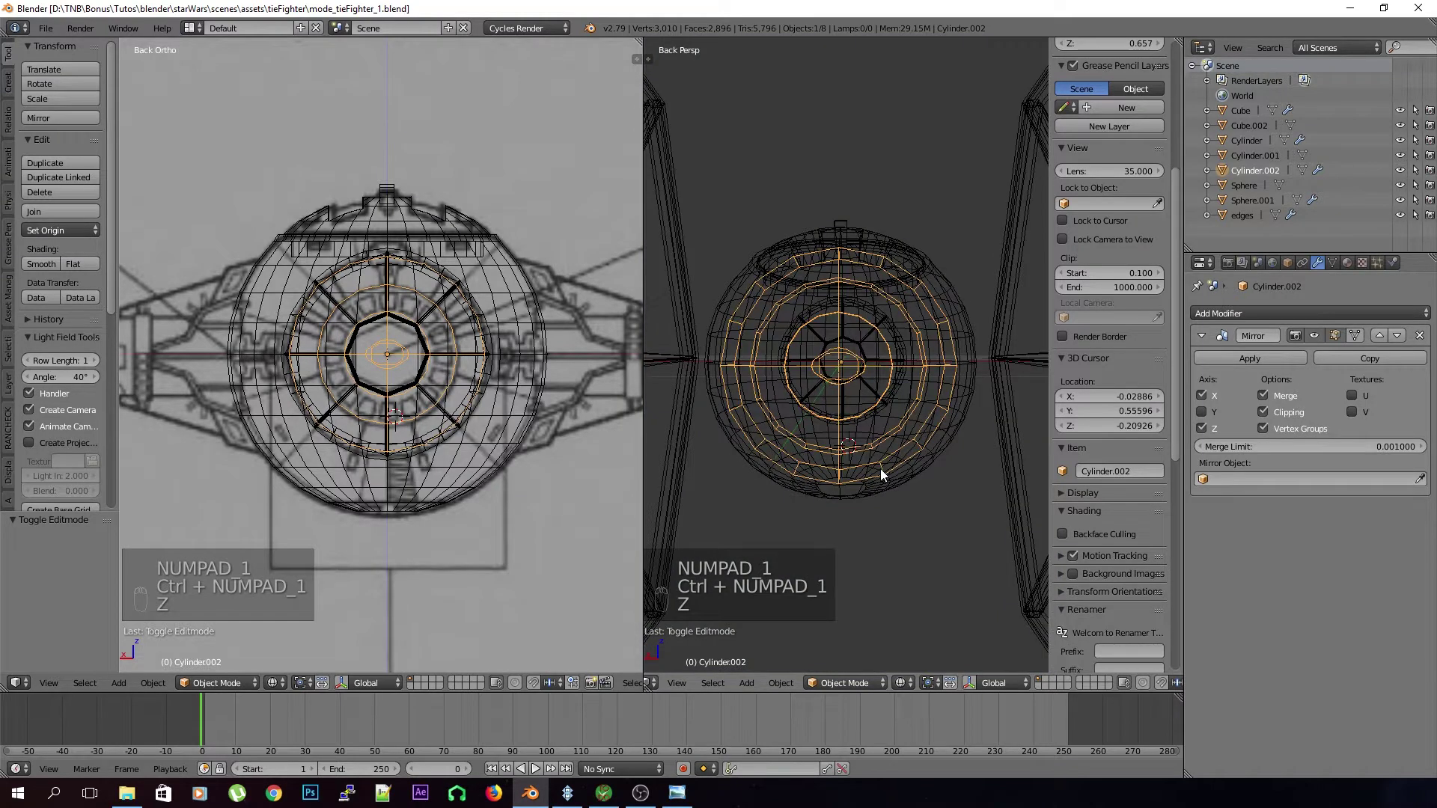
{"action": "key", "text": "KP_5"}
{"action": "key", "text": "ctrl+s"}
{"action": "left_click", "coordinate": [880, 469]}
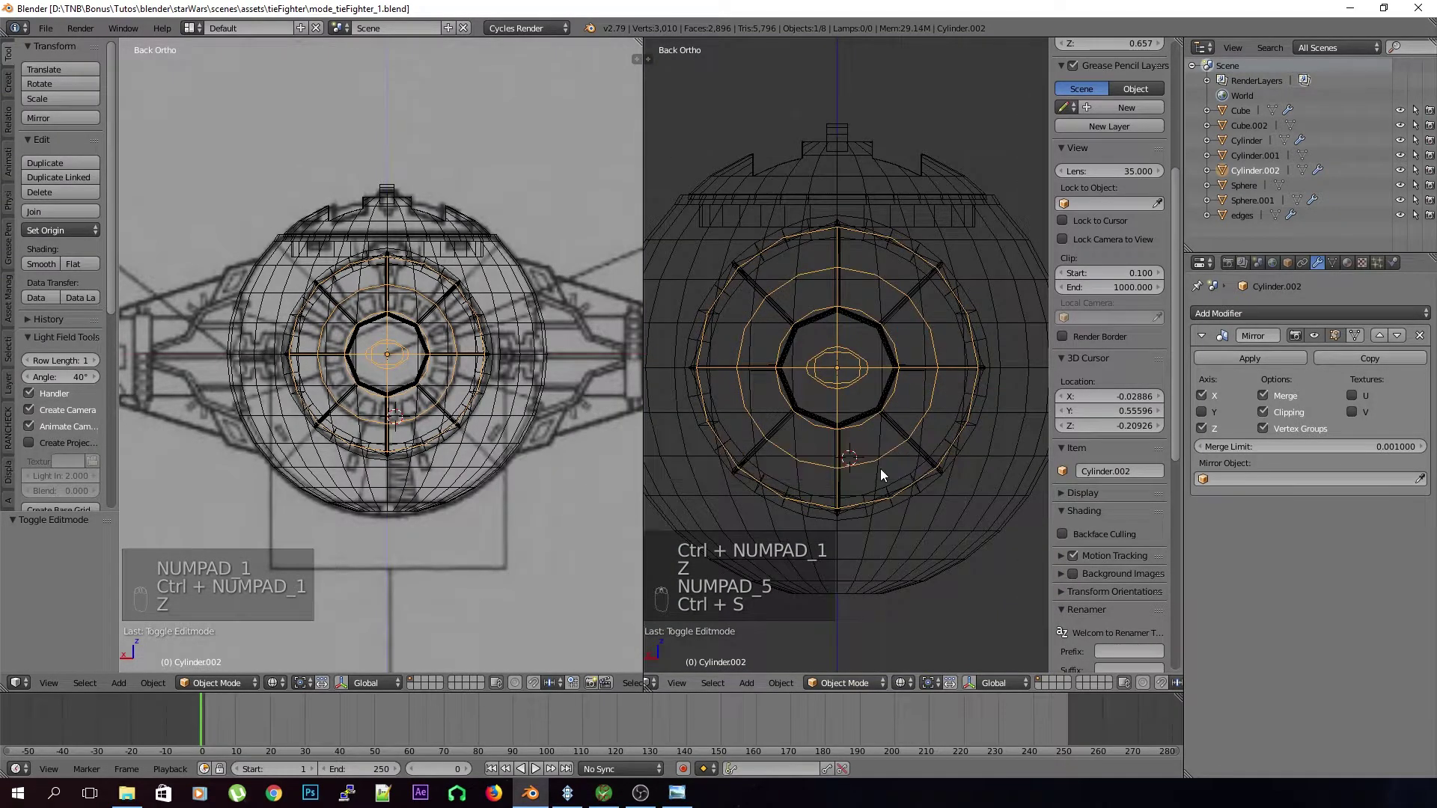
{"action": "key", "text": "shift+s"}
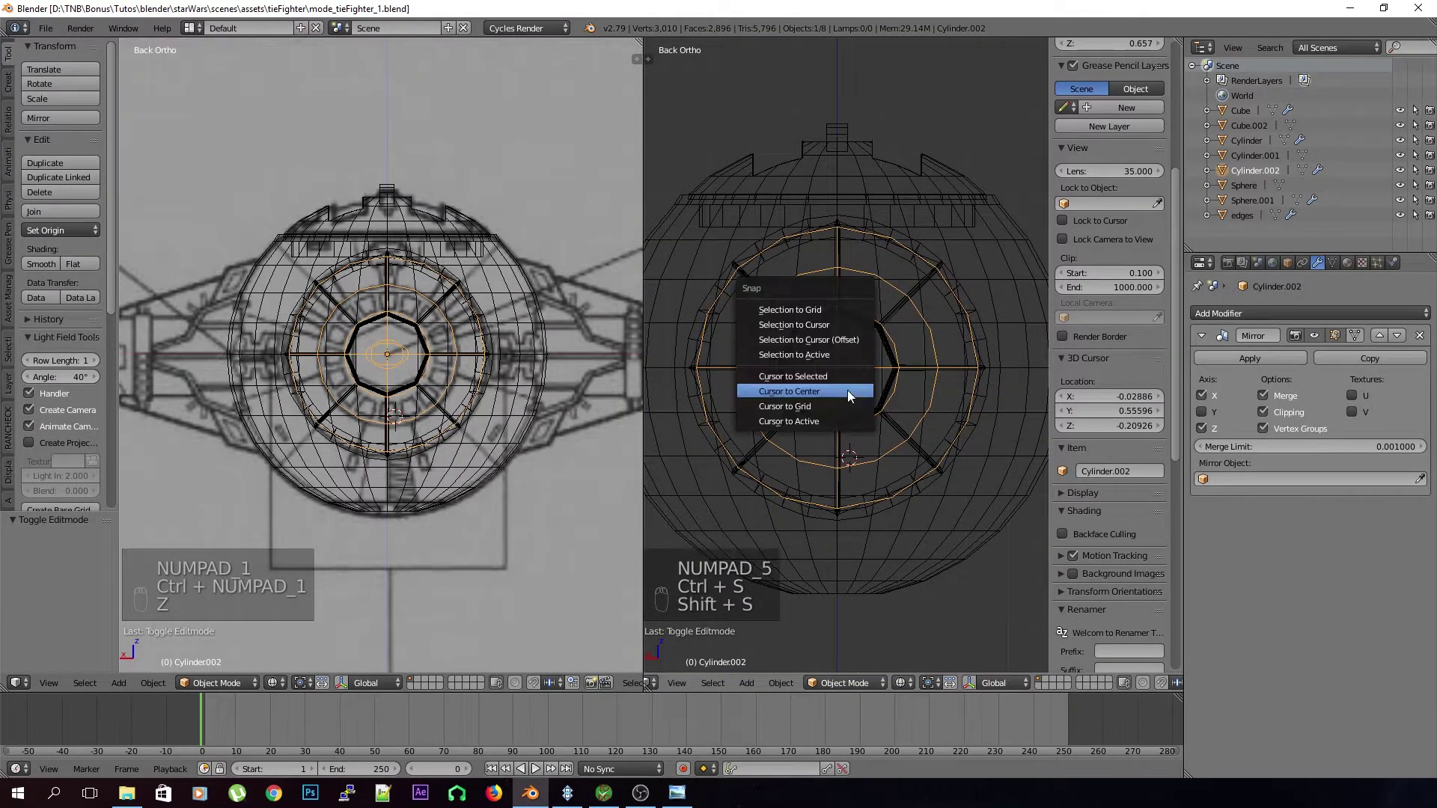
{"action": "left_click", "coordinate": [847, 389]}
{"action": "key", "text": "ctrl+s"}
{"action": "left_click", "coordinate": [864, 434]}
Add a cube at the scene centre and scale its mesh down by 0.179 and again by 0.582
{"action": "key", "text": "shift+a"}
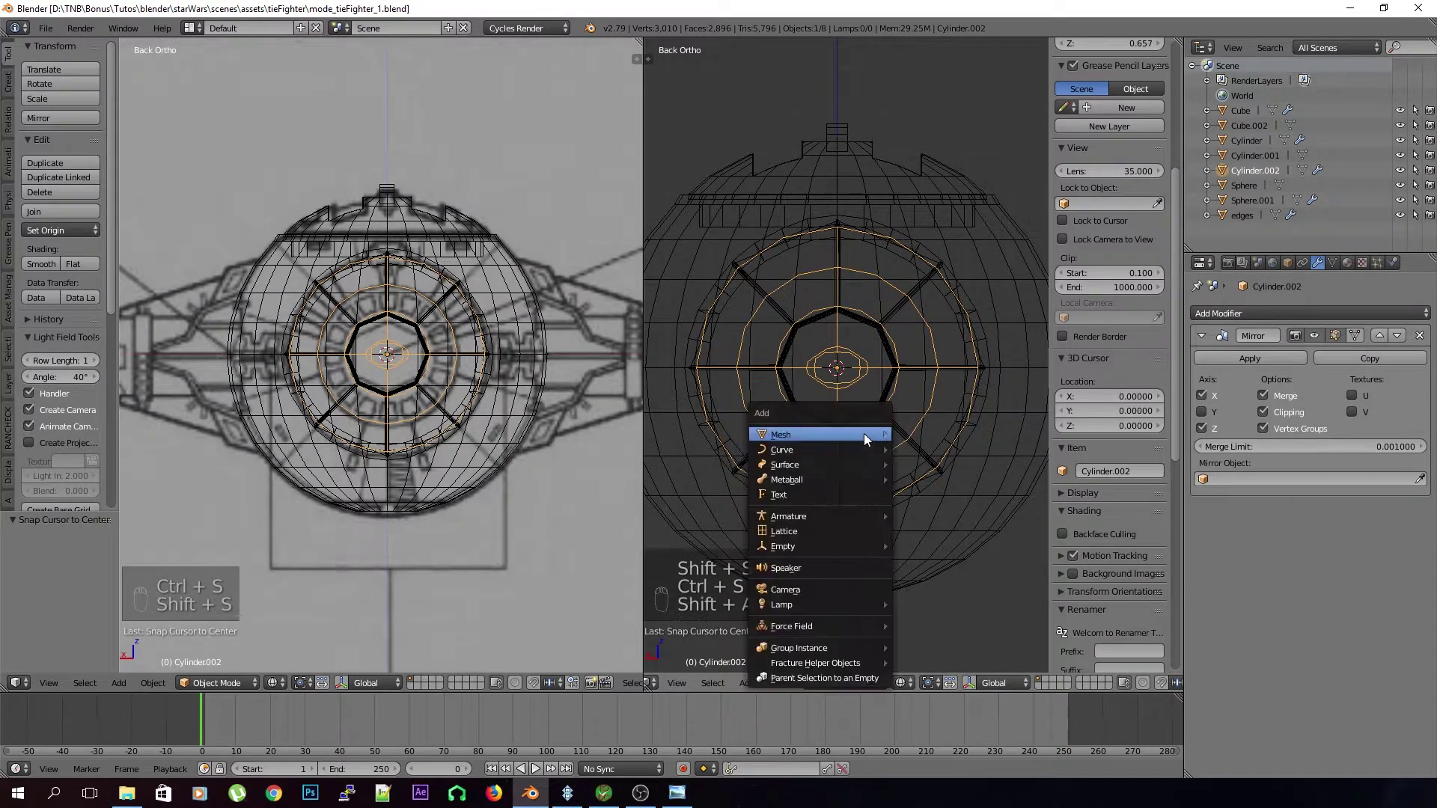
{"action": "mouse_move", "coordinate": [863, 433]}
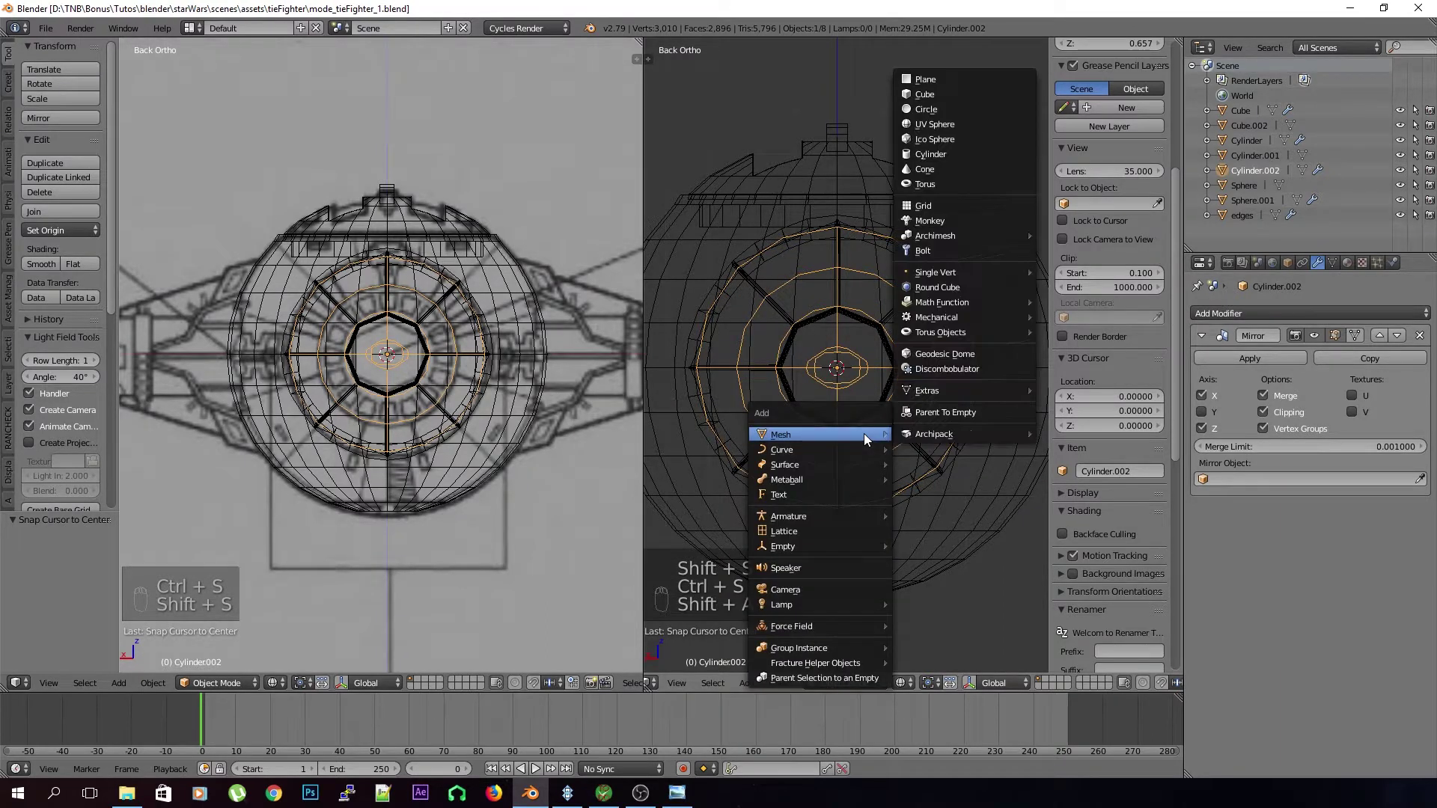
{"action": "left_click", "coordinate": [968, 96]}
{"action": "scroll", "coordinate": [972, 389], "scroll_direction": "down", "scroll_amount": 5}
{"action": "key", "text": "Tab"}
{"action": "key", "text": "s"}
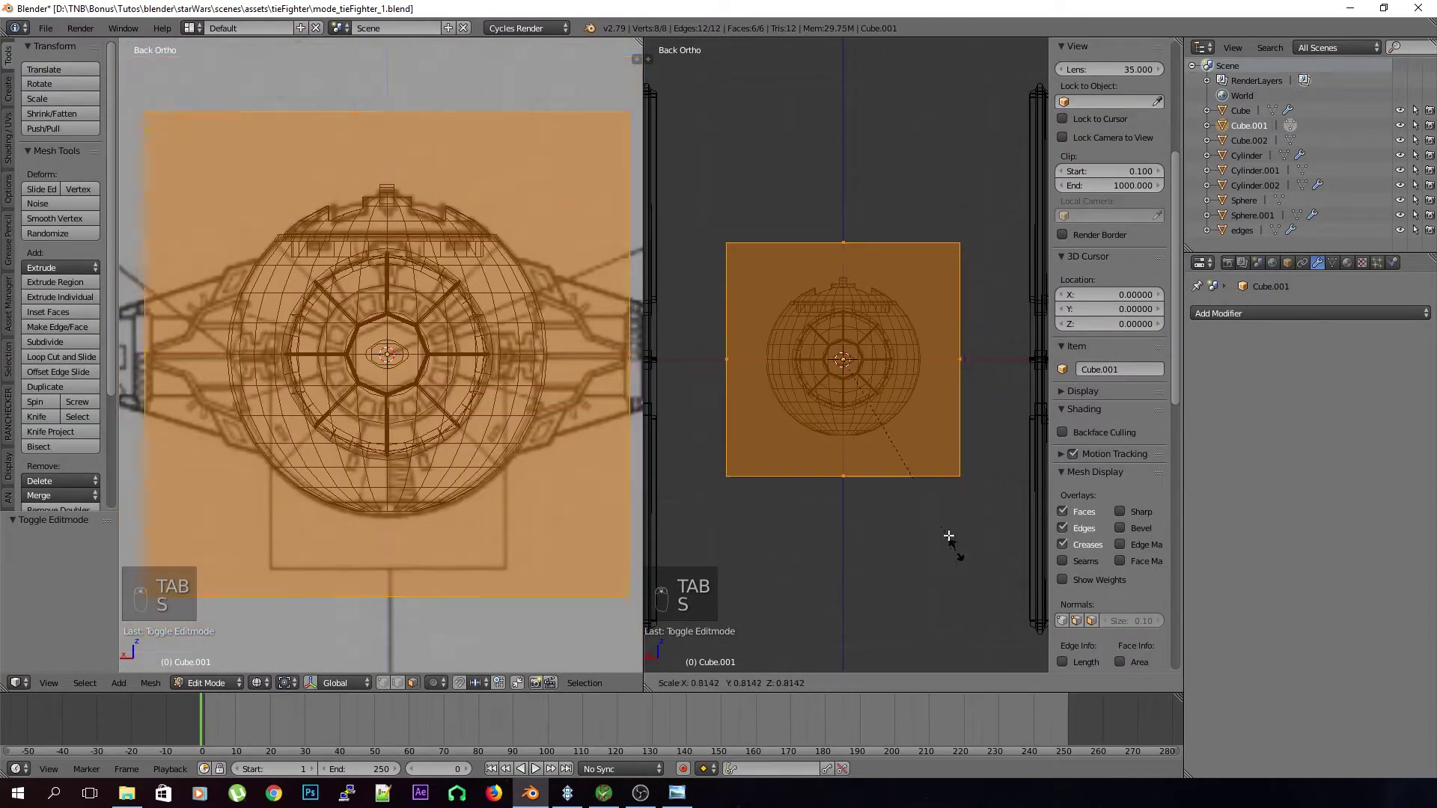
{"action": "left_click", "coordinate": [863, 391]}
{"action": "scroll", "coordinate": [872, 407], "scroll_direction": "up", "scroll_amount": 3}
{"action": "key", "text": "s"}
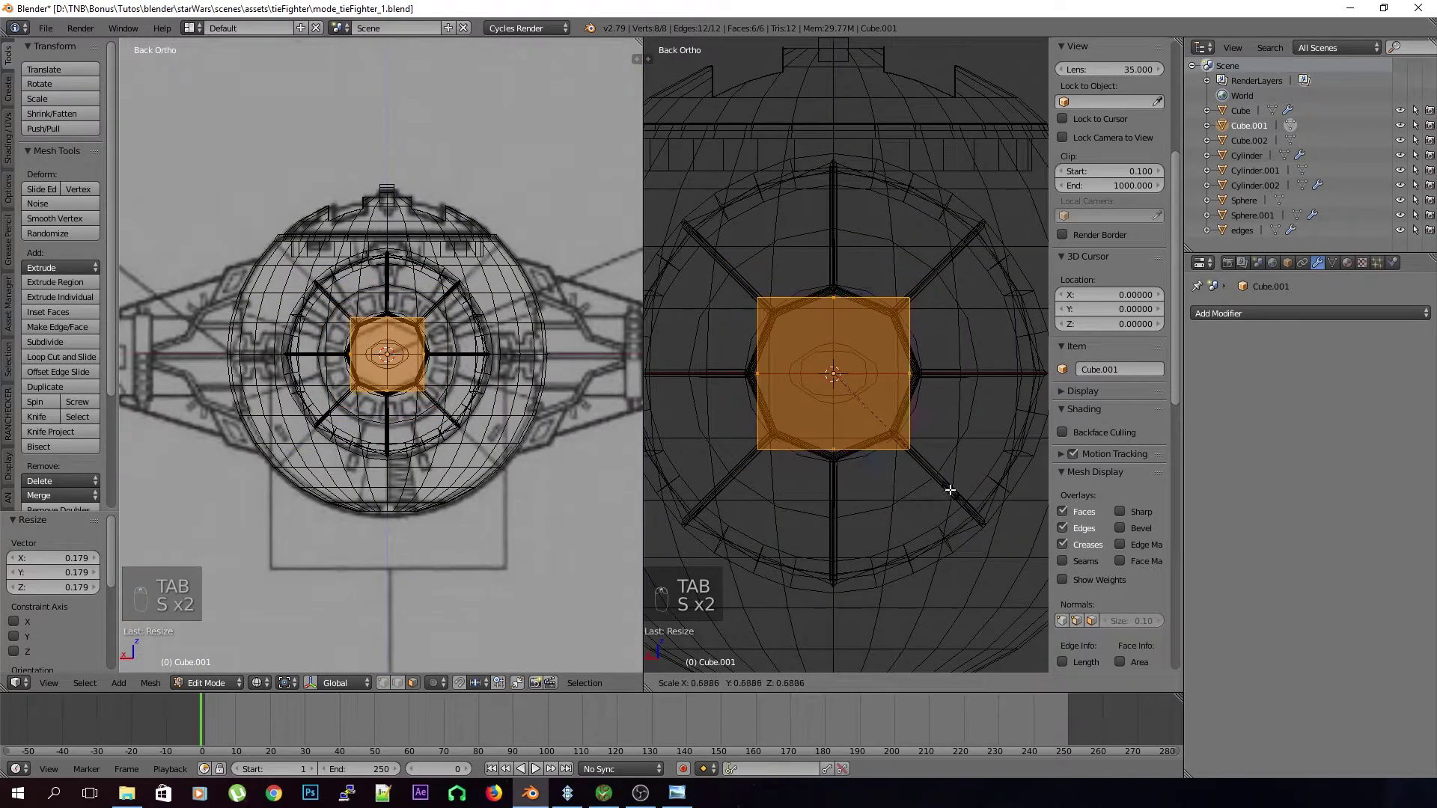
{"action": "left_click", "coordinate": [929, 477]}
Move the cube onto the inner end of the upper-right diagonal window strut and scale it by 0.242
{"action": "scroll", "coordinate": [414, 427], "scroll_direction": "up", "scroll_amount": 6}
{"action": "middle_click_drag", "start_coordinate": [448, 414], "coordinate": [369, 480], "text": "shift"}
{"action": "key", "text": "g"}
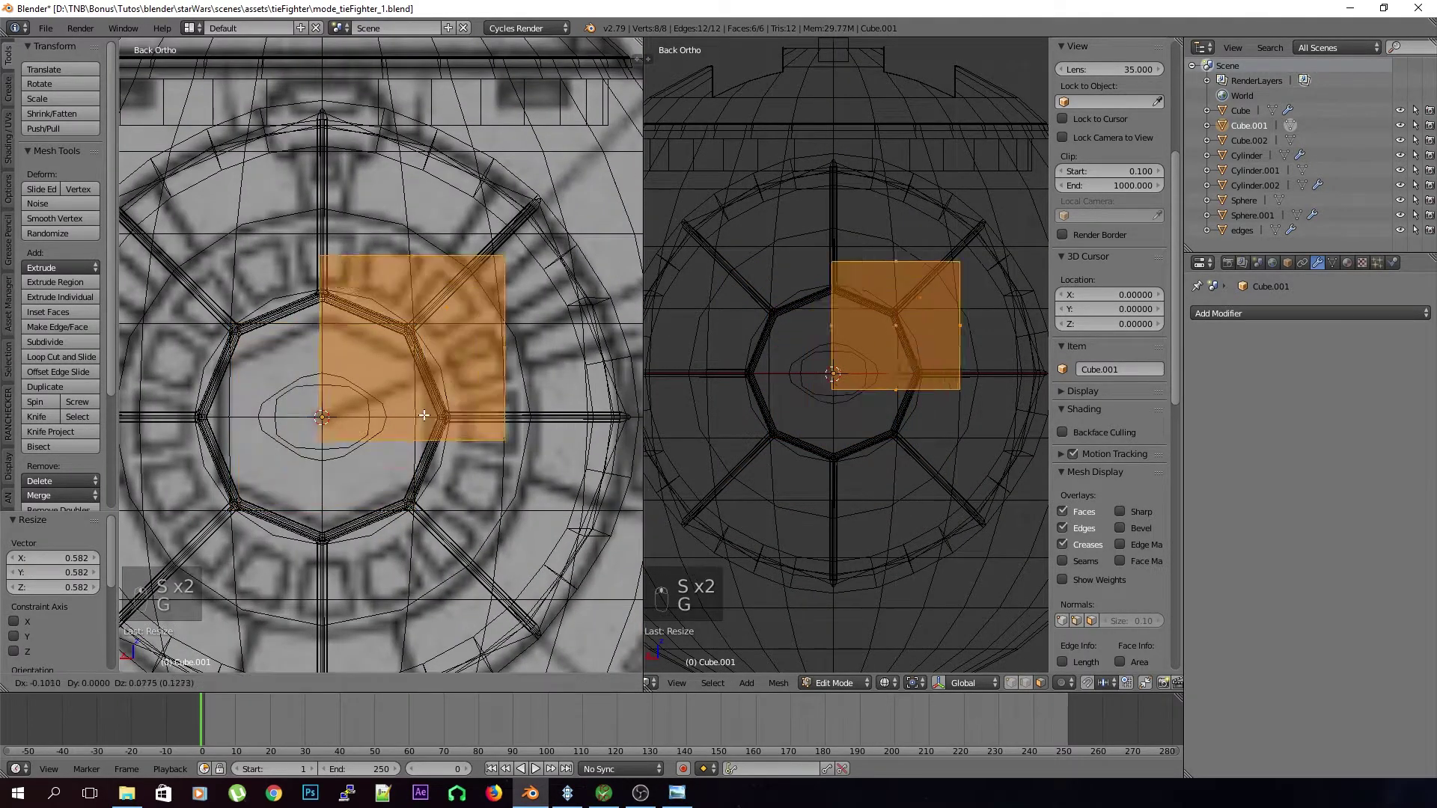
{"action": "left_click", "coordinate": [484, 367]}
{"action": "key", "text": "s"}
{"action": "left_click", "coordinate": [470, 361]}
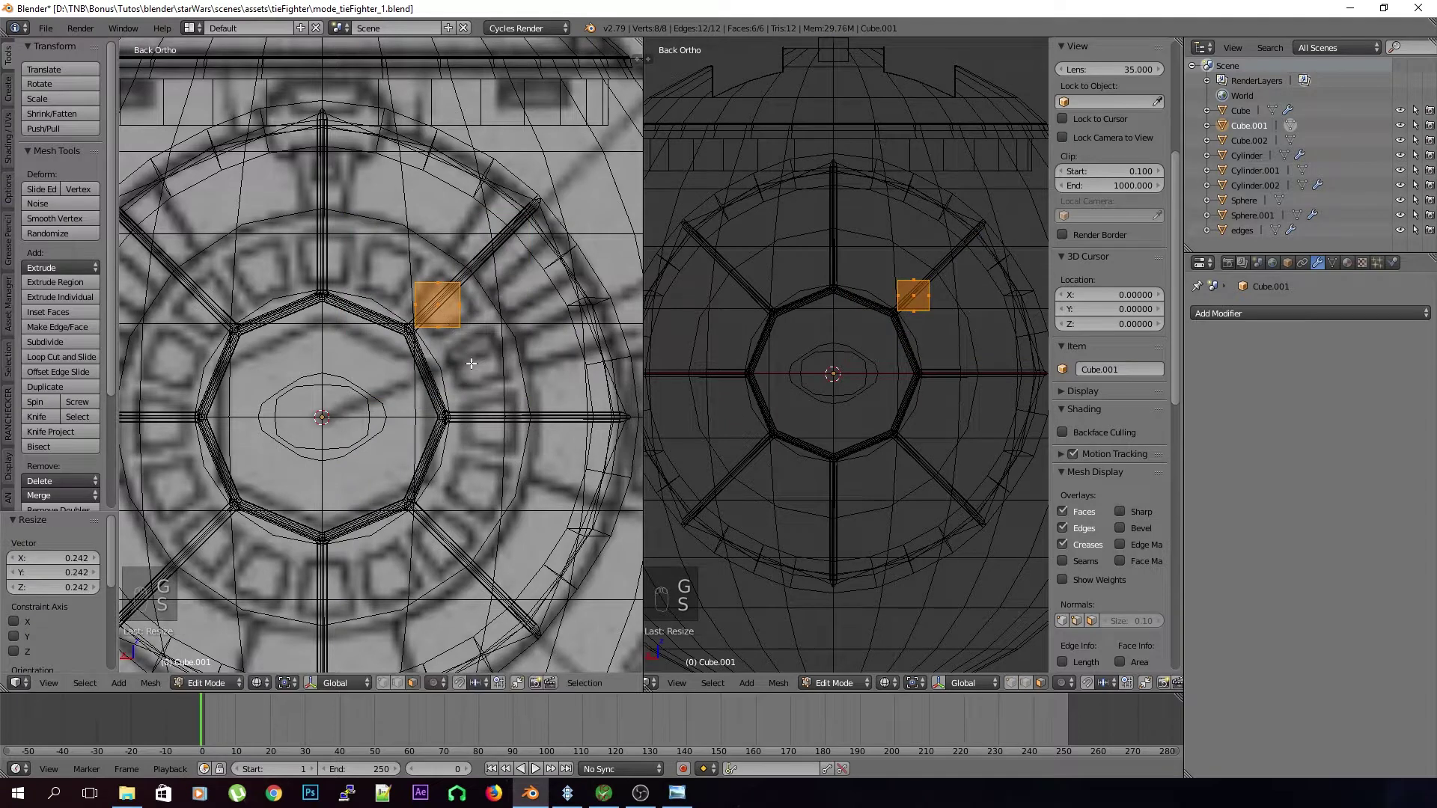
Rotate and nudge the small cube to align it with the upper-right diagonal strut, finishing with a rotation of -1.07°
{"action": "key", "text": "r"}
{"action": "left_click", "coordinate": [449, 475]}
{"action": "key", "text": "g"}
{"action": "left_click", "coordinate": [448, 477]}
{"action": "key", "text": "r"}
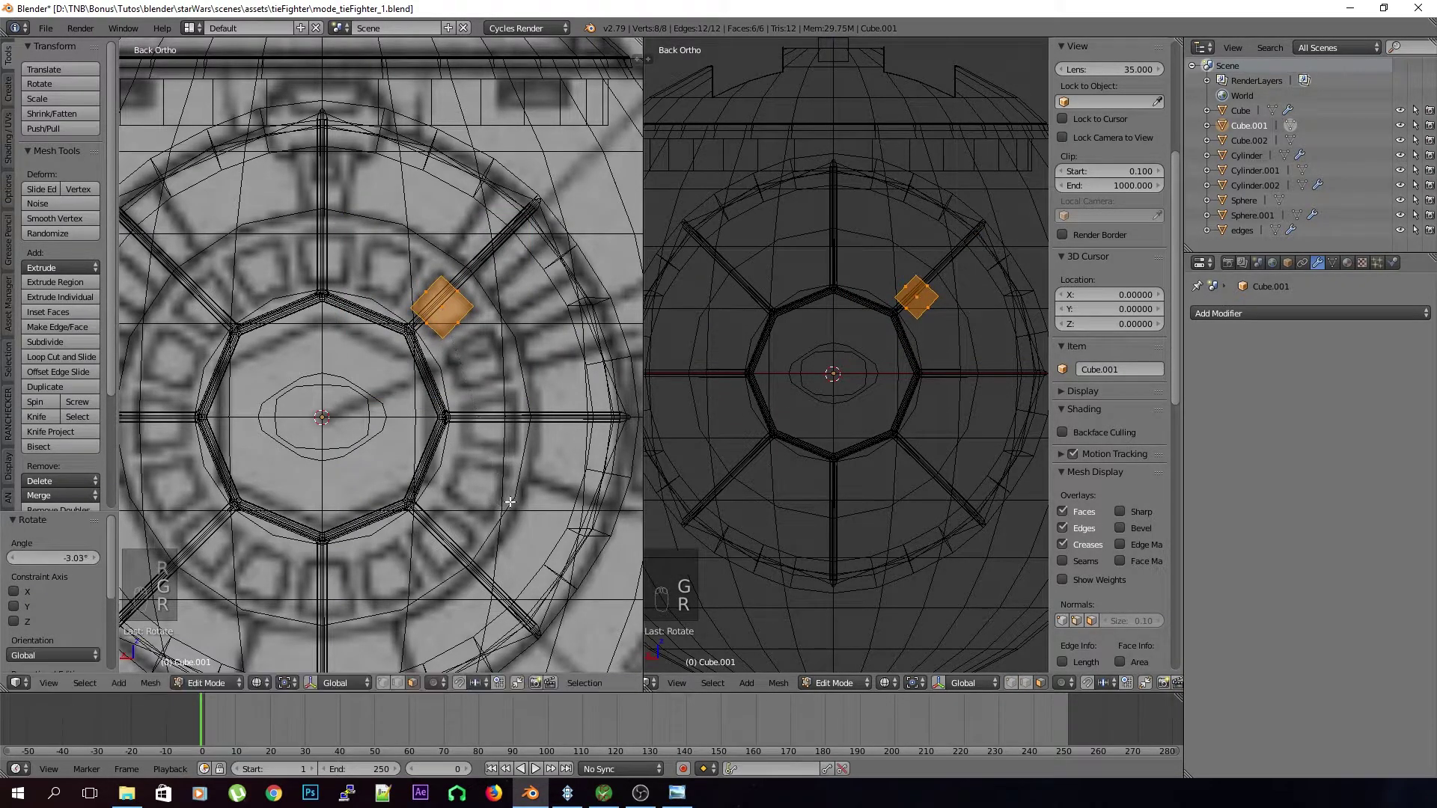
{"action": "left_click", "coordinate": [525, 512]}
{"action": "scroll", "coordinate": [474, 287], "scroll_direction": "up", "scroll_amount": 3}
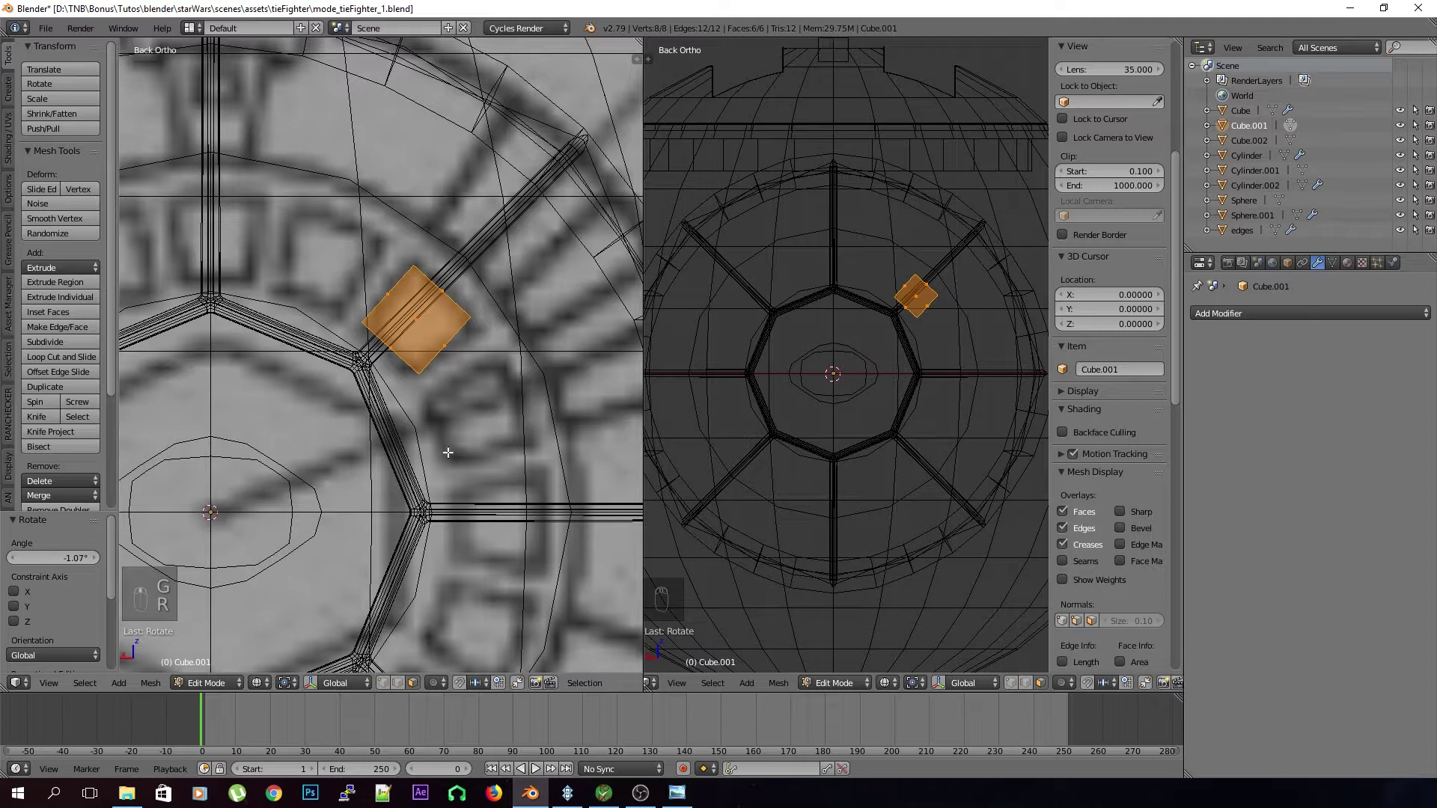
Taper the small block by scaling its inner face to 0.768 along X in Normal orientation, and switch the transform orientation to Gimbal
{"action": "right_click", "coordinate": [412, 351]}
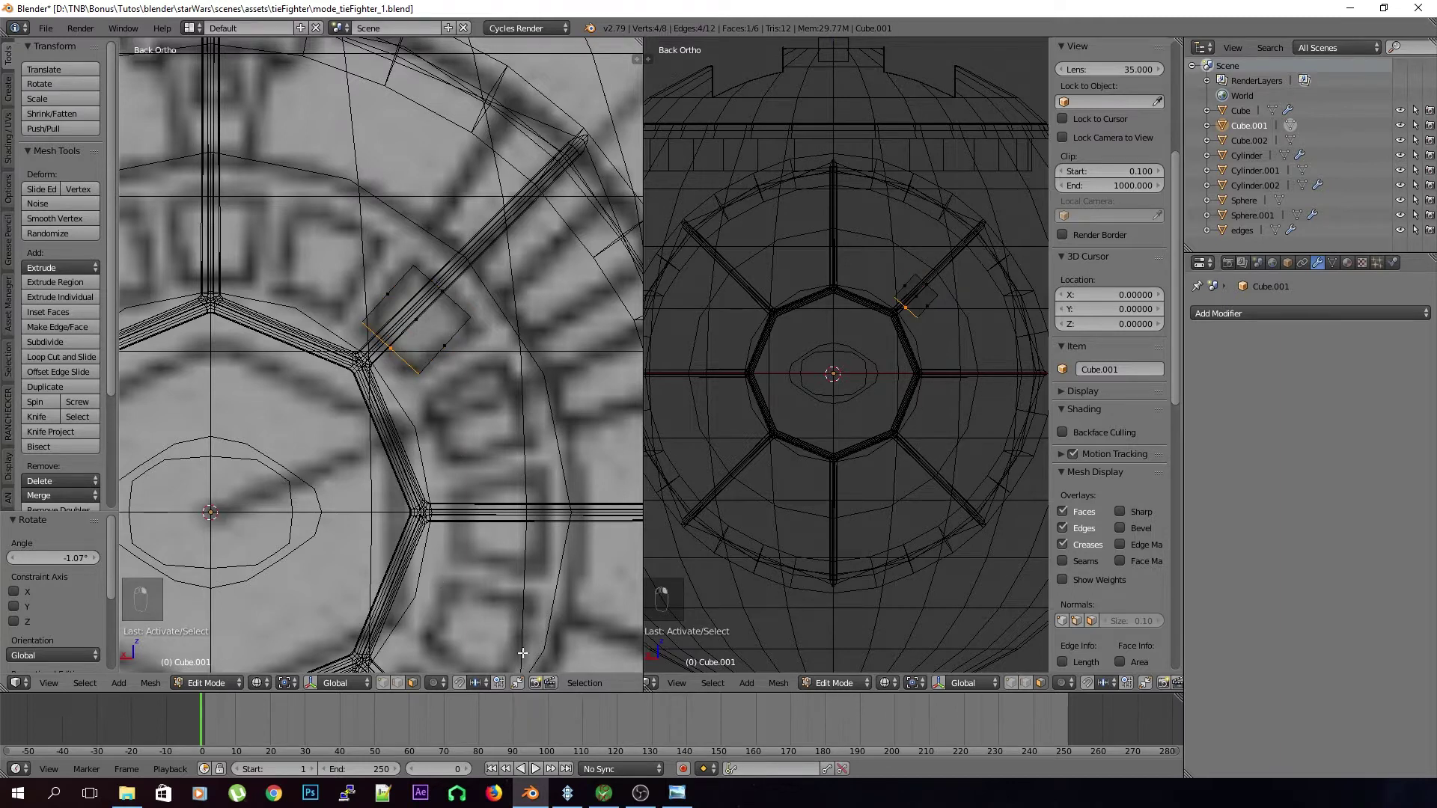
{"action": "left_click", "coordinate": [395, 683]}
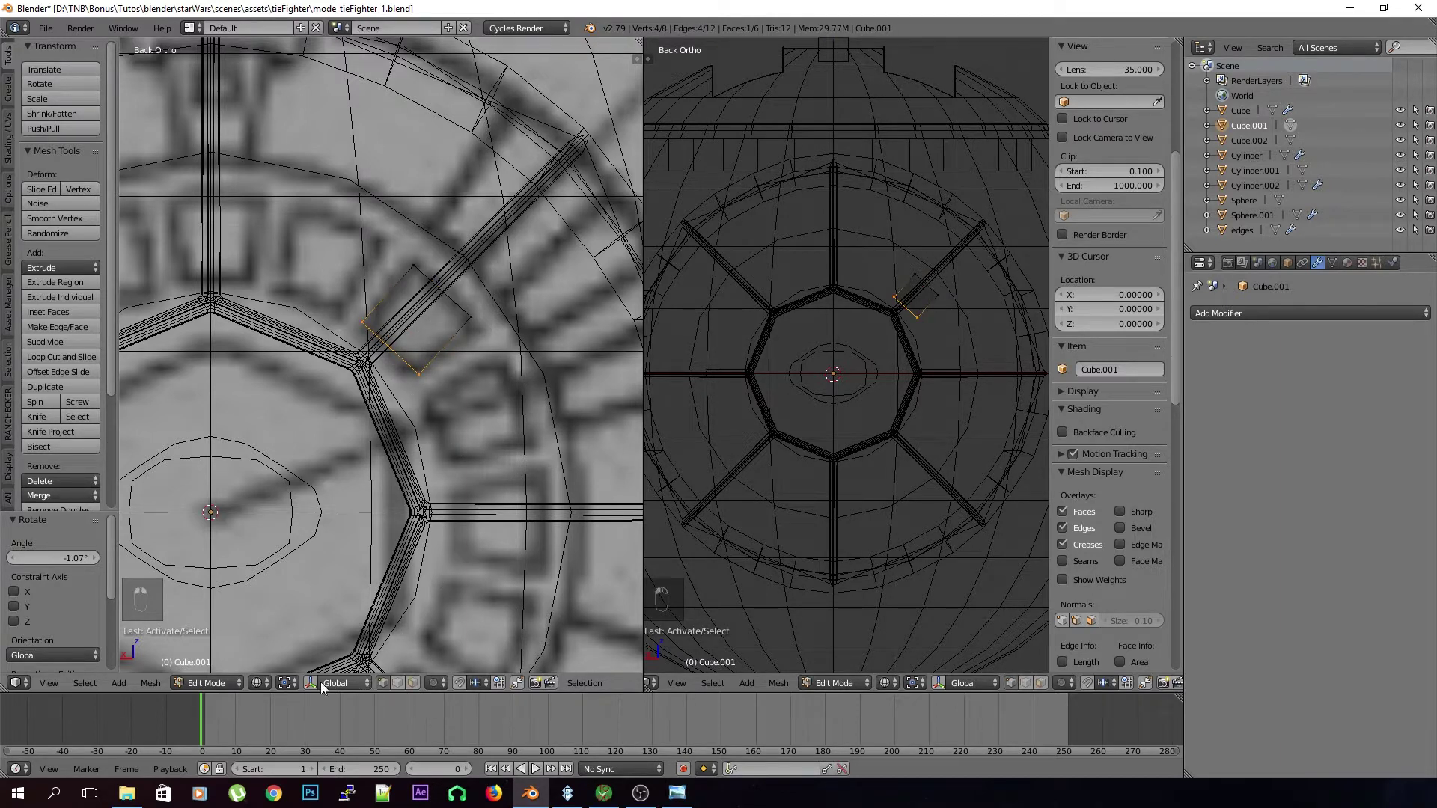
{"action": "left_click", "coordinate": [322, 683]}
{"action": "left_click", "coordinate": [357, 630]}
{"action": "left_click", "coordinate": [310, 682]}
{"action": "left_click", "coordinate": [355, 683]}
{"action": "left_click_drag", "start_coordinate": [353, 312], "coordinate": [359, 324]}
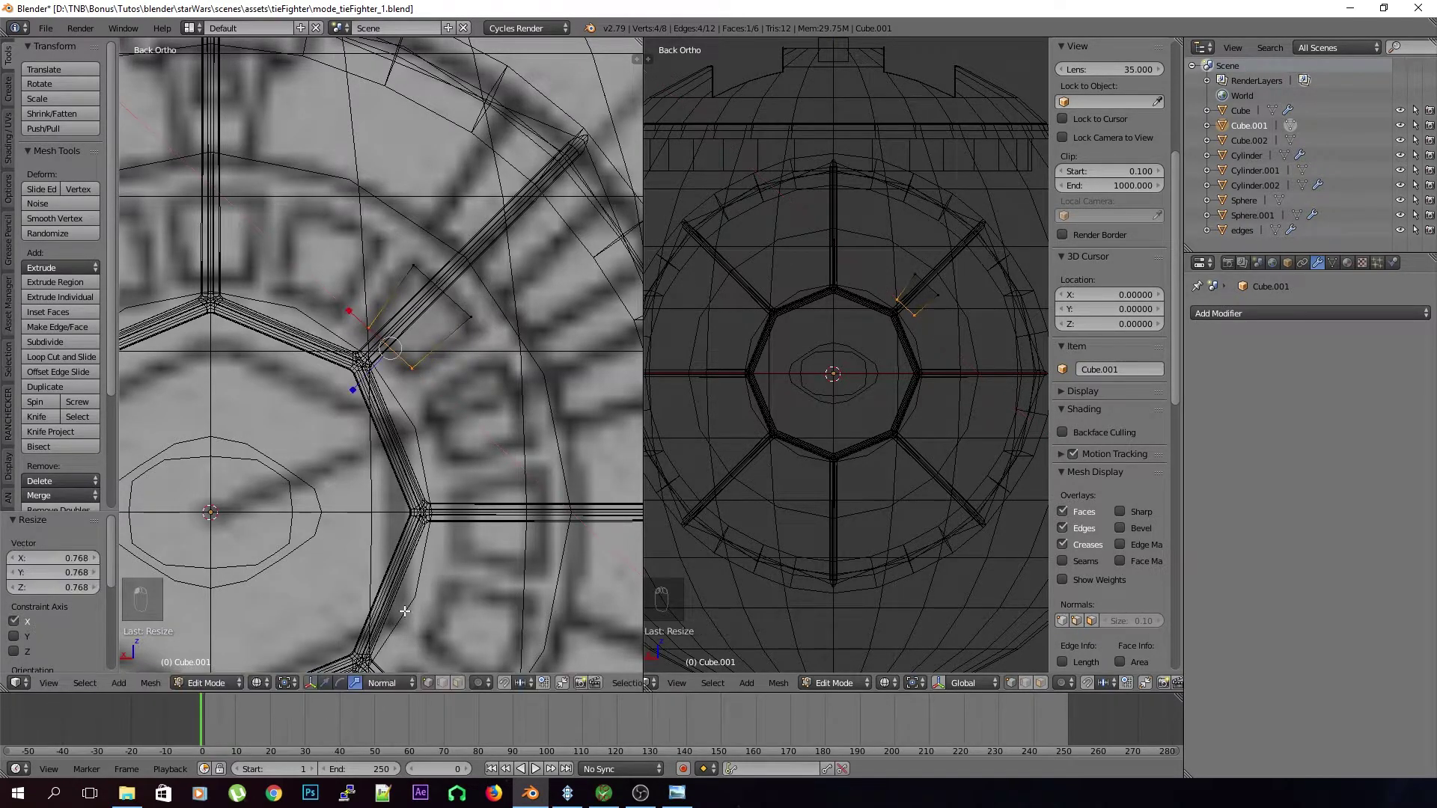
{"action": "left_click", "coordinate": [383, 682]}
{"action": "left_click", "coordinate": [433, 583]}
{"action": "key", "text": "a"}
{"action": "key", "text": "Tab"}
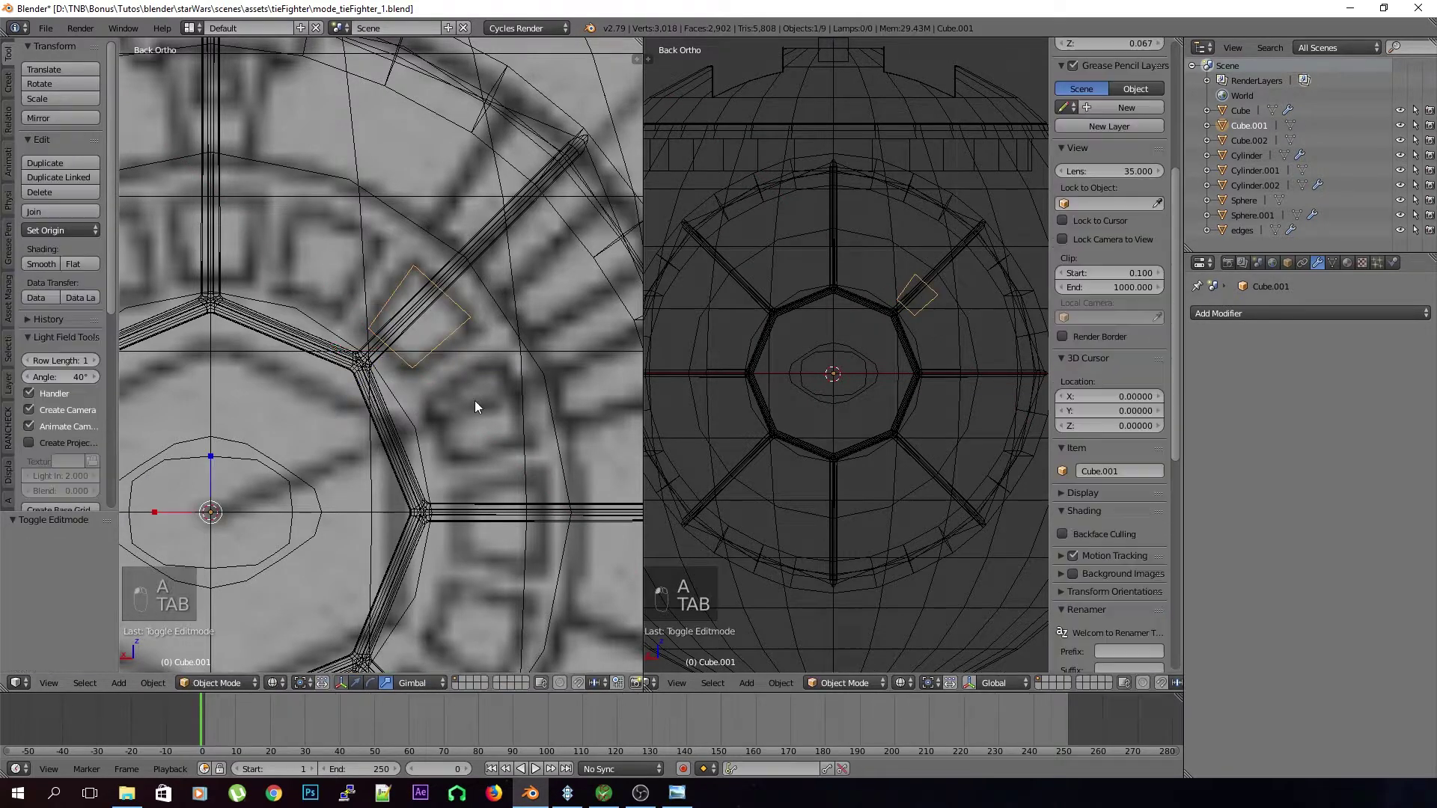
Move the small block about 0.62 along Y so it sticks out of the cockpit's rear disc
{"action": "scroll", "coordinate": [474, 401], "scroll_direction": "down", "scroll_amount": 3}
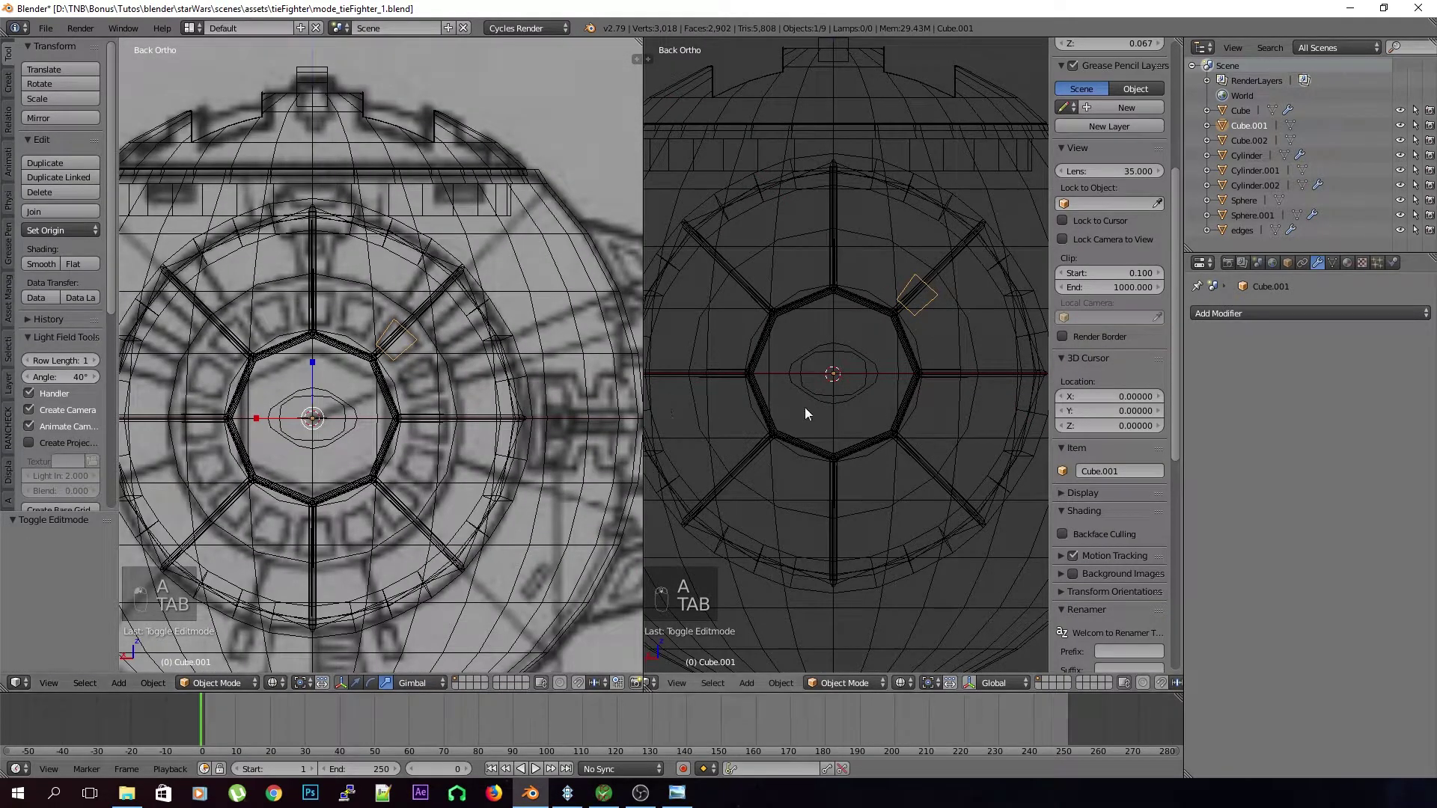
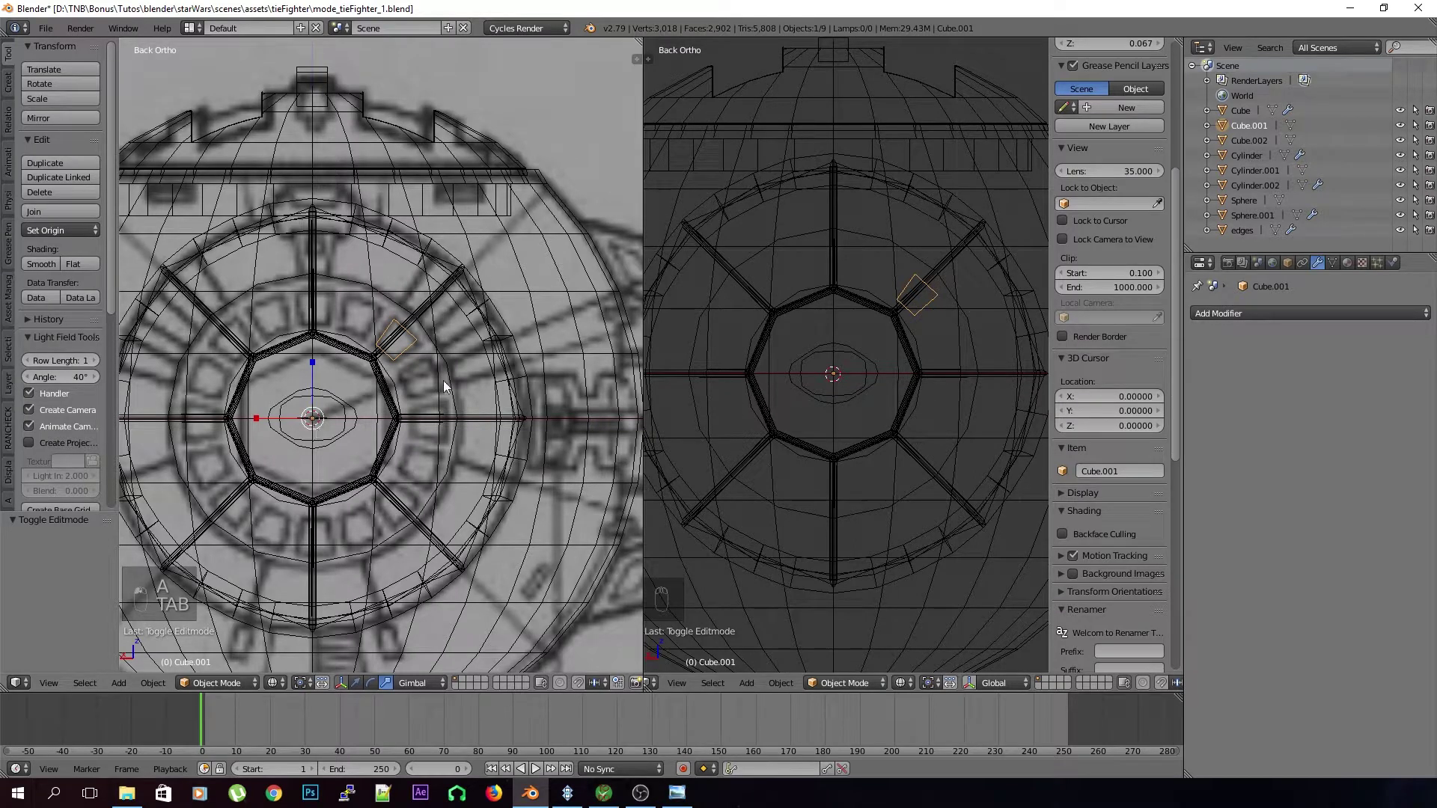
{"action": "key", "text": "z"}
{"action": "middle_click_drag", "start_coordinate": [926, 368], "coordinate": [903, 410]}
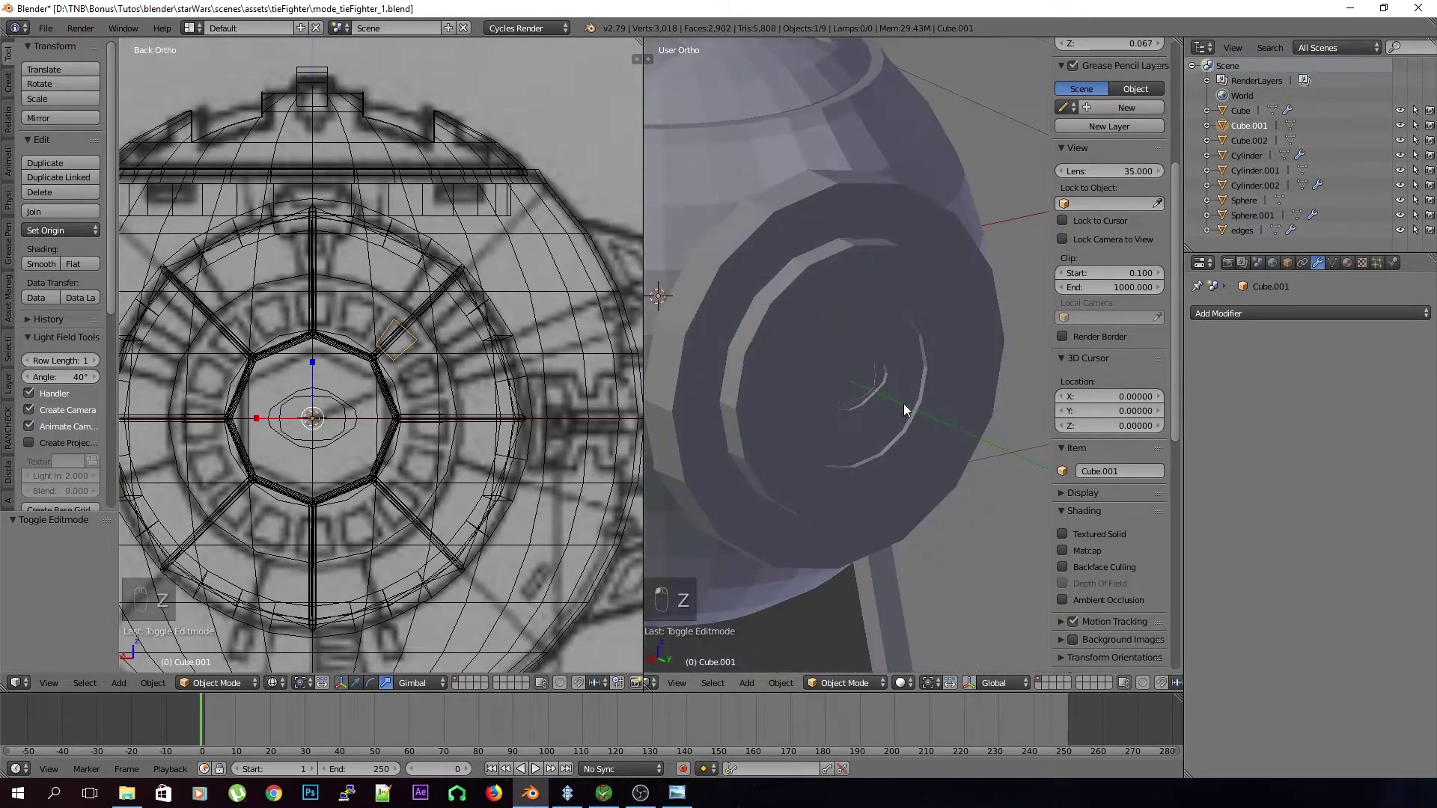
{"action": "key", "text": "g"}
{"action": "key", "text": "y"}
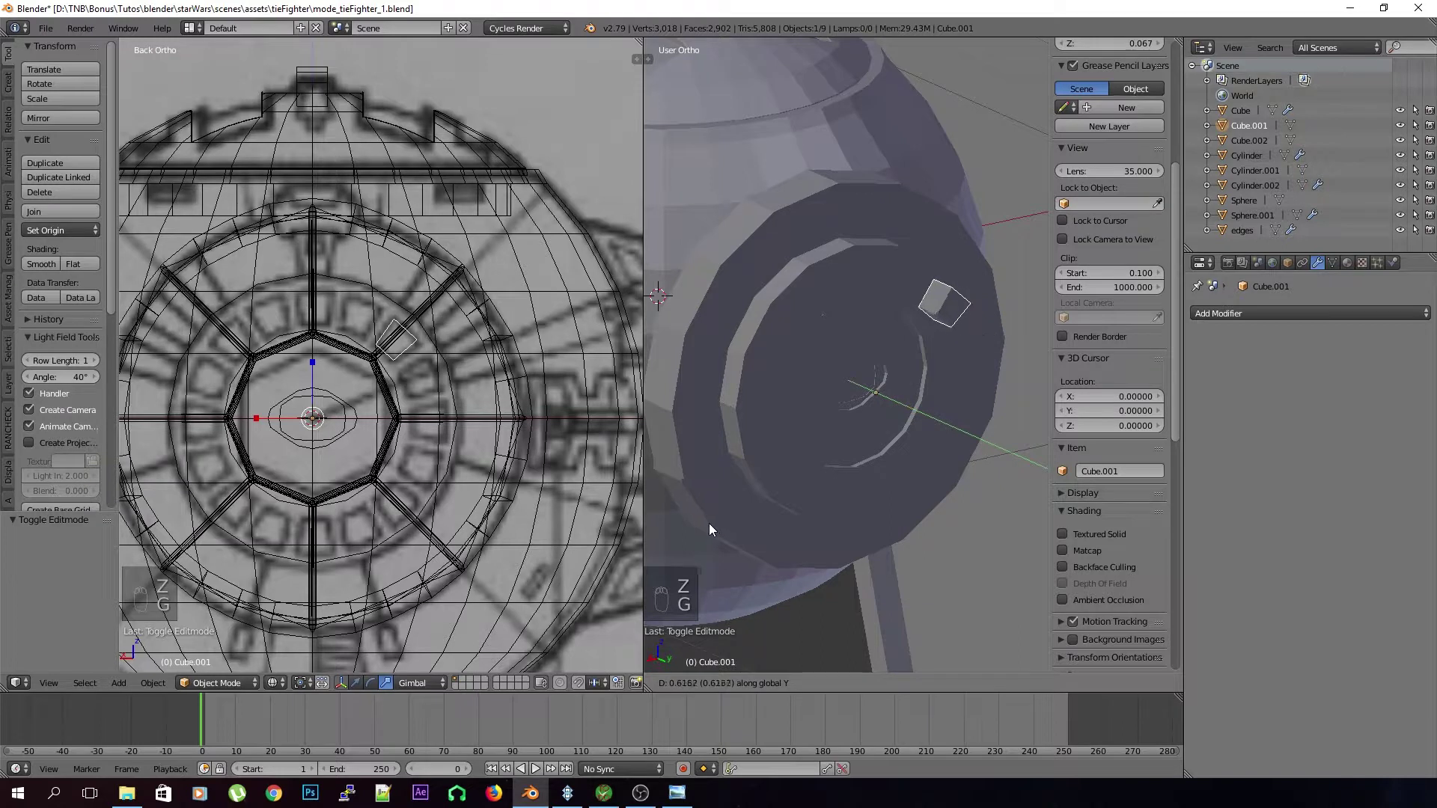
{"action": "left_click", "coordinate": [696, 515]}
Flatten the block by moving its rear outer face about -0.03 along Y
{"action": "key", "text": "Tab"}
{"action": "left_click", "coordinate": [1038, 683]}
{"action": "right_click", "coordinate": [938, 301]}
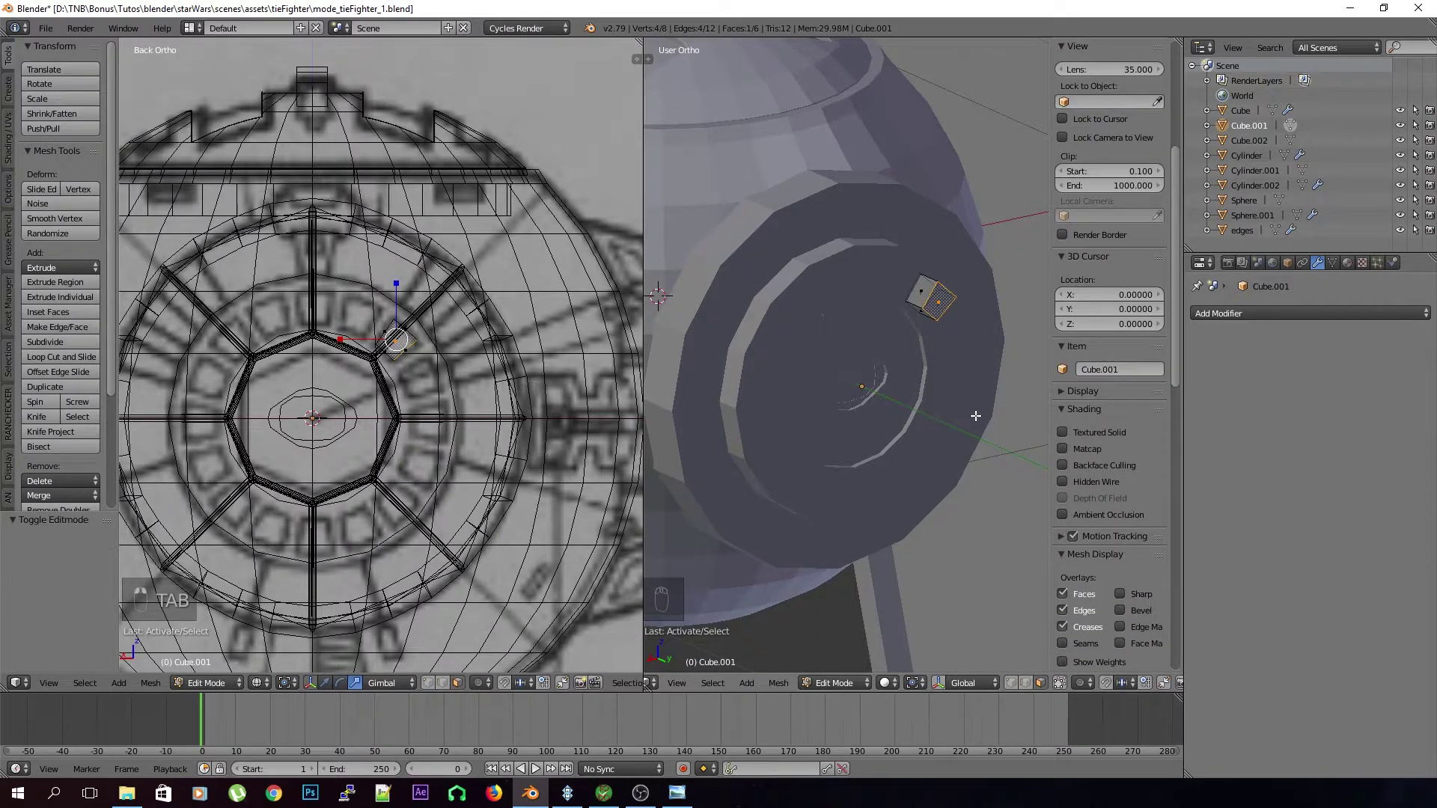
{"action": "key", "text": "g"}
{"action": "key", "text": "y"}
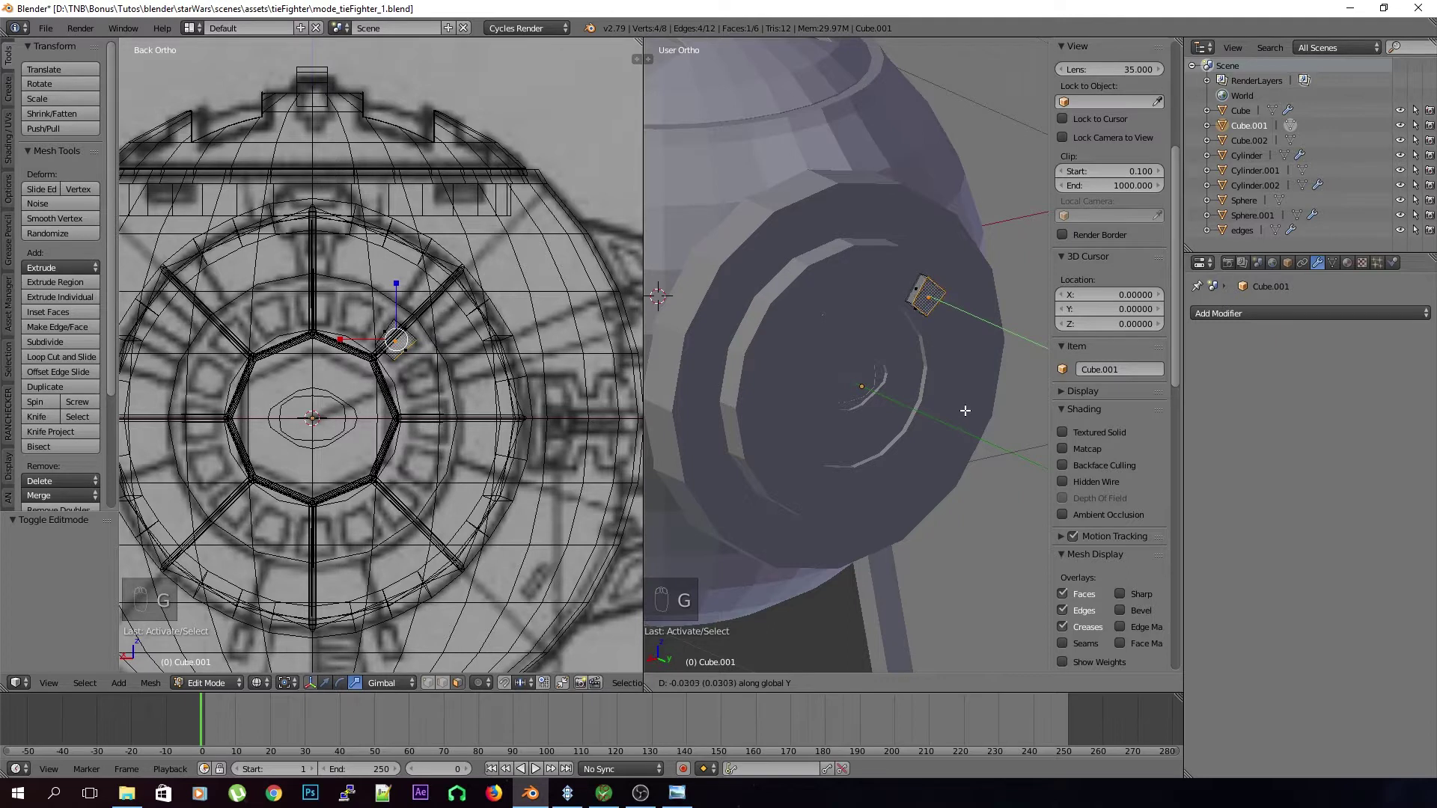
{"action": "left_click", "coordinate": [962, 410]}
{"action": "key", "text": "a"}
{"action": "key", "text": "Tab"}
Make a linked duplicate of the block in the rear orthographic view and rotate it -22.6° about the Y axis
{"action": "middle_click_drag", "start_coordinate": [962, 410], "coordinate": [905, 418]}
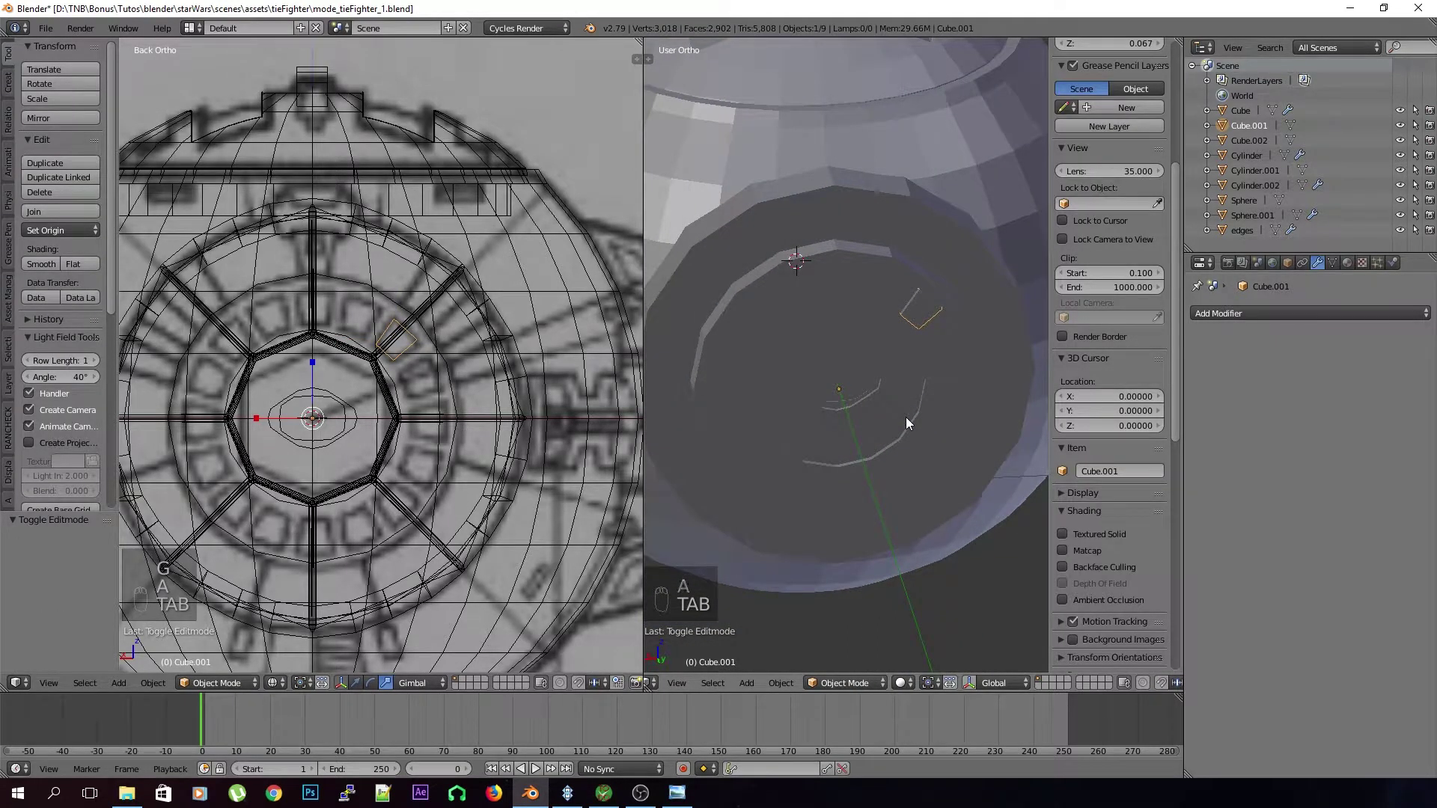
{"action": "key", "text": "KP_1"}
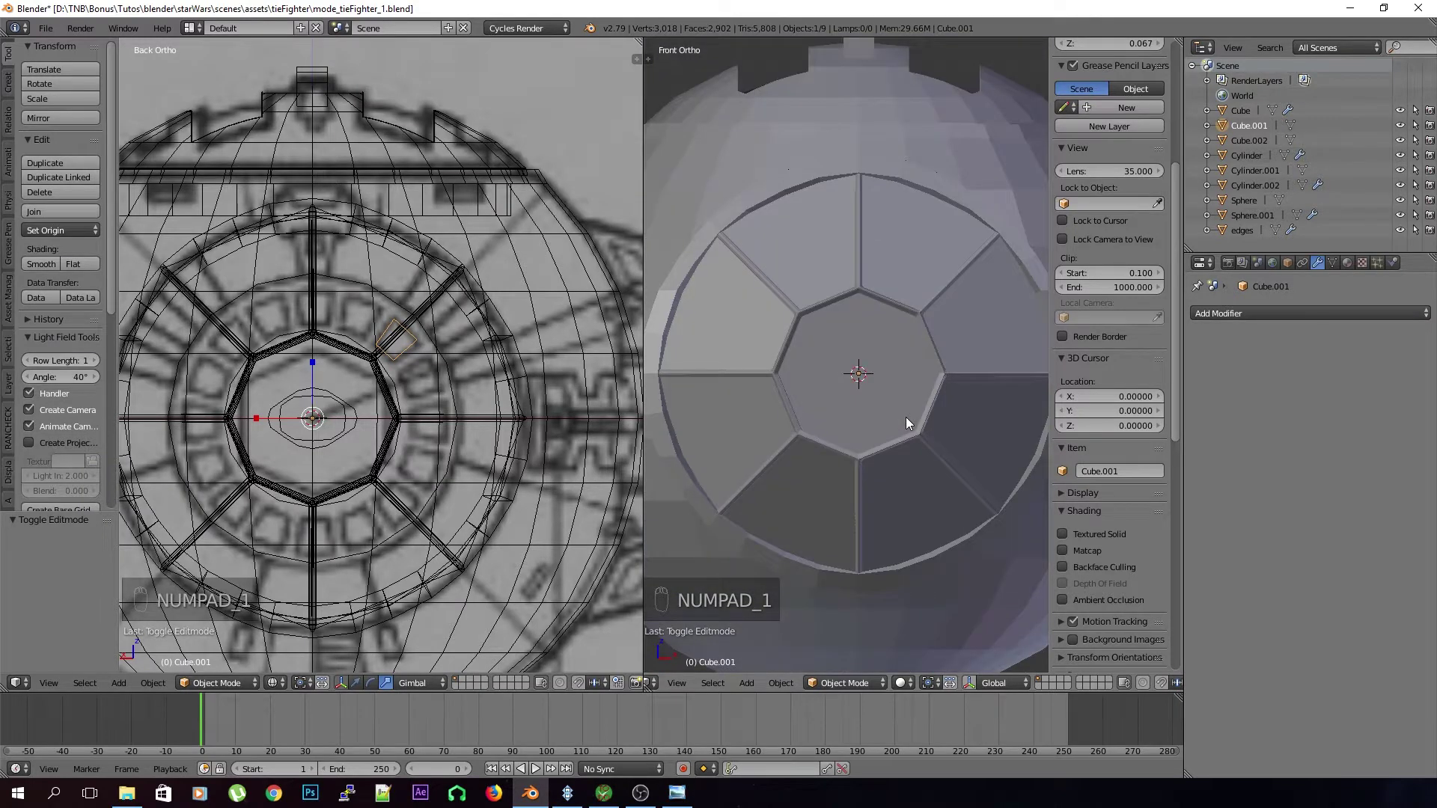
{"action": "key", "text": "ctrl+KP_1"}
{"action": "key", "text": "KP_5"}
{"action": "key", "text": "KP_5"}
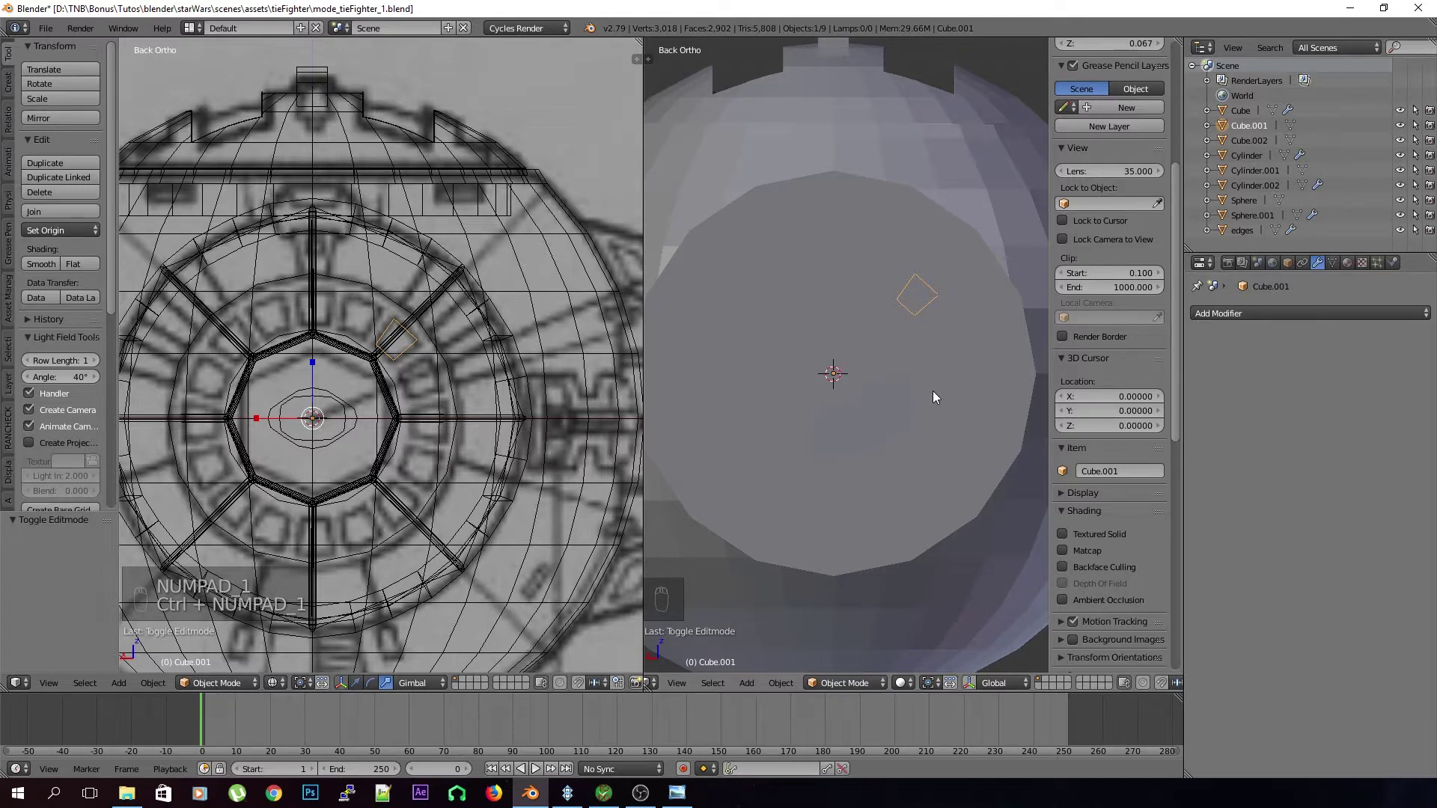
{"action": "key", "text": "alt+d"}
{"action": "key", "text": "r"}
{"action": "key", "text": "x"}
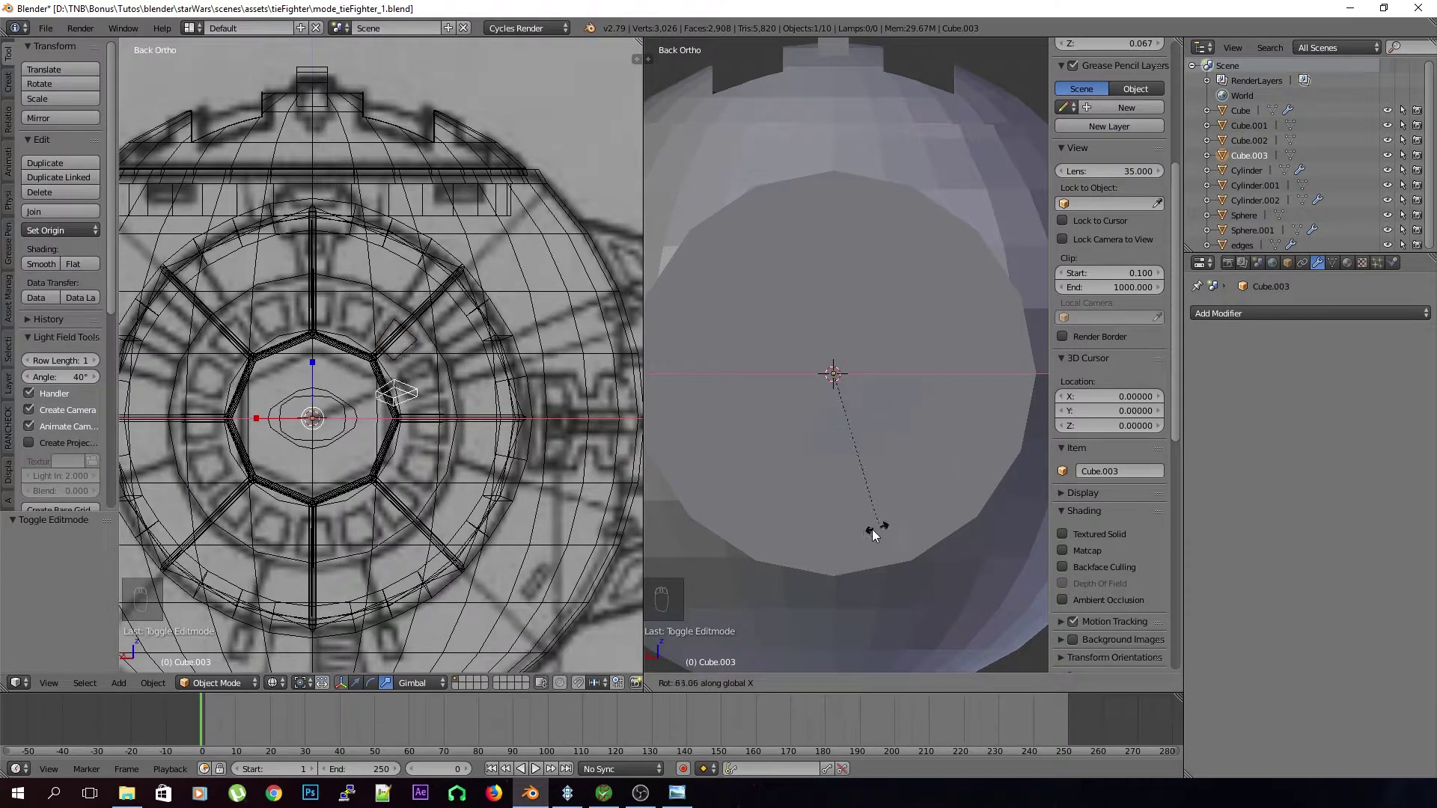
{"action": "key", "text": "y"}
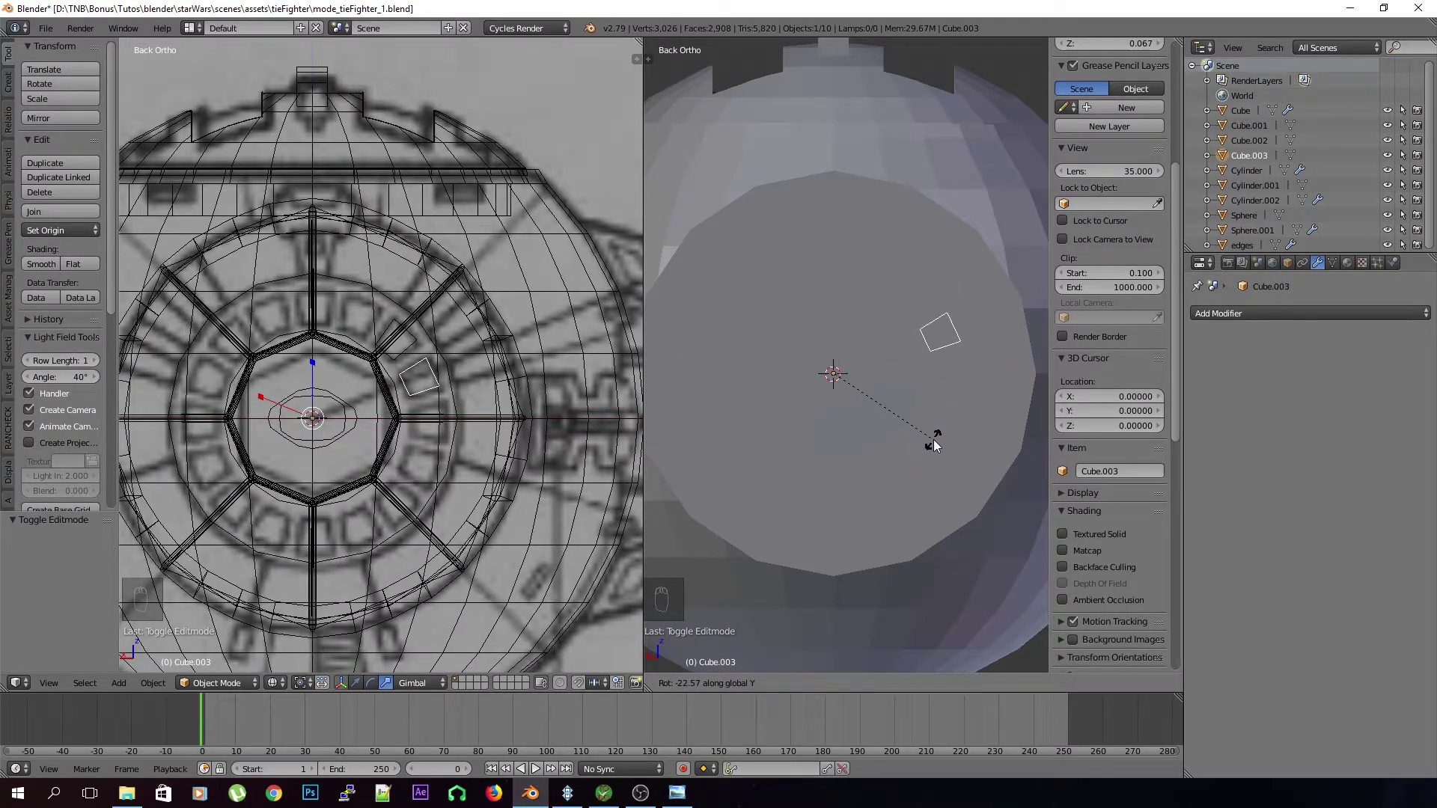
{"action": "left_click", "coordinate": [933, 445]}
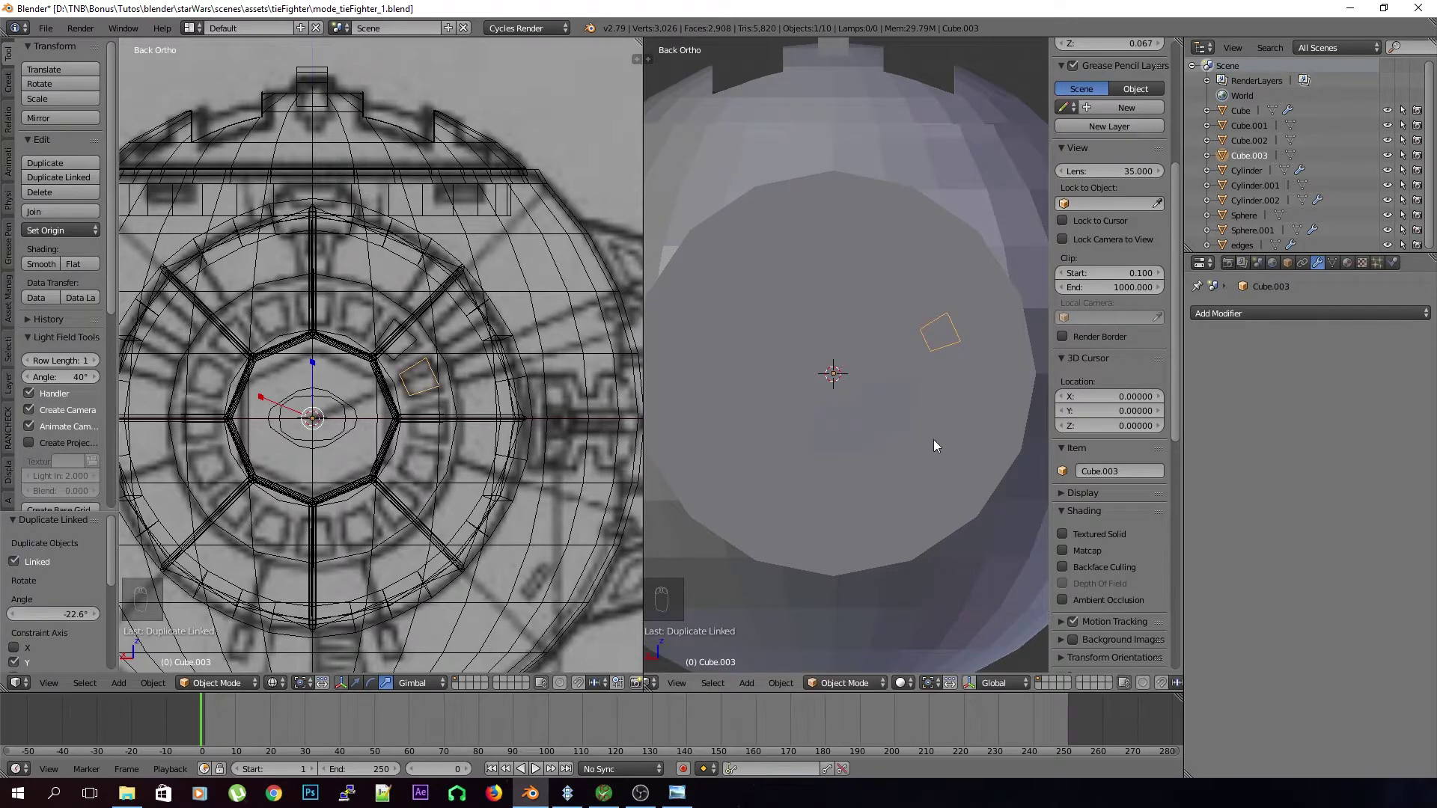
Repeat the linked -22.6° duplication until the blocks go all the way round the ring, and set the transform orientation to Global
{"action": "key", "text": "shift+r"}
{"action": "key", "text": "shift+r"}
{"action": "key", "text": "shift+r"}
{"action": "key", "text": "shift+r"}
{"action": "key", "text": "shift+r"}
{"action": "key", "text": "shift+r"}
{"action": "key", "text": "shift+r"}
{"action": "key", "text": "shift+r"}
{"action": "key", "text": "shift+r"}
{"action": "key", "text": "shift+r"}
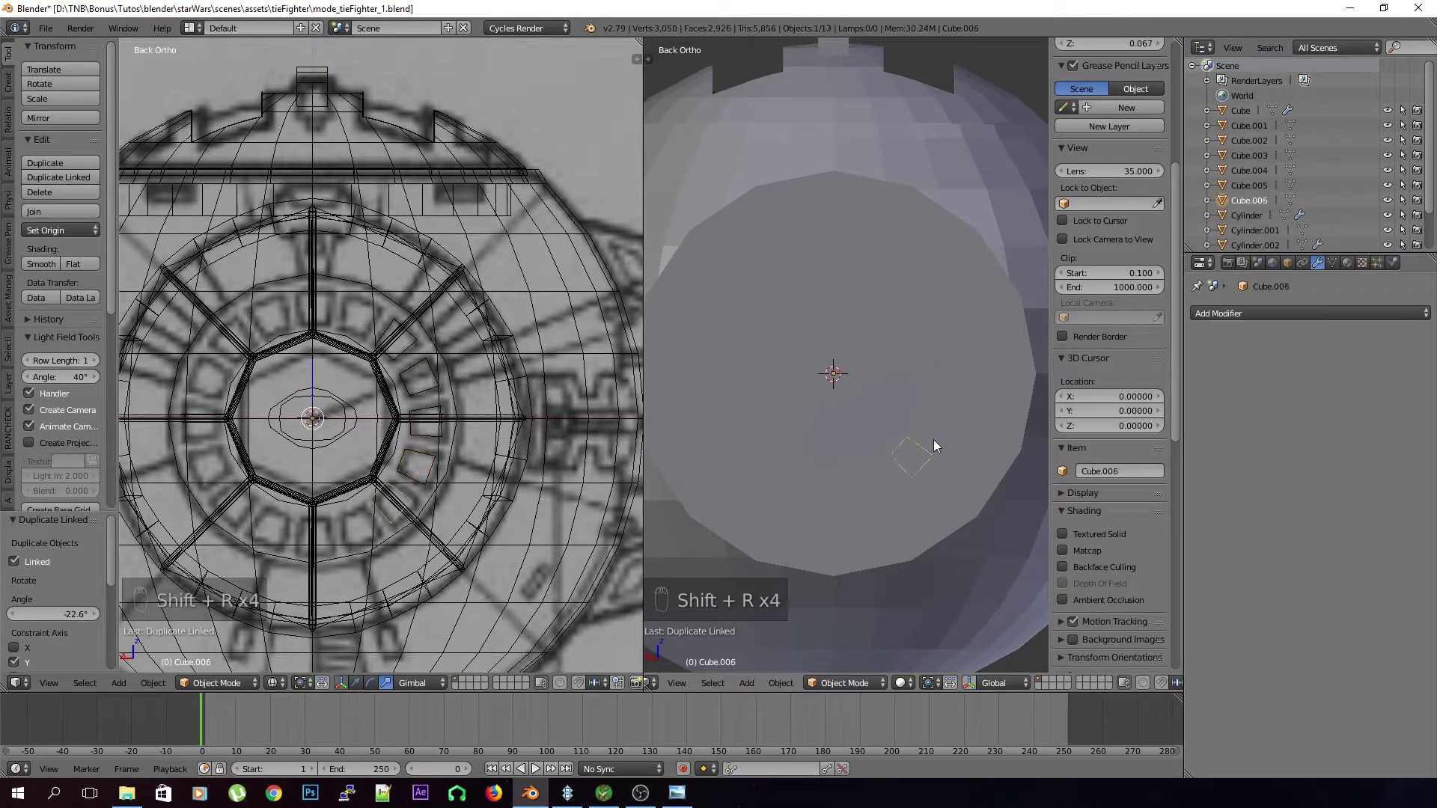
{"action": "key", "text": "shift+r"}
{"action": "key", "text": "shift+r"}
{"action": "key", "text": "shift+r"}
{"action": "key", "text": "shift+r"}
{"action": "key", "text": "shift+r"}
{"action": "key", "text": "shift+r"}
{"action": "key", "text": "shift+r"}
{"action": "key", "text": "shift+r"}
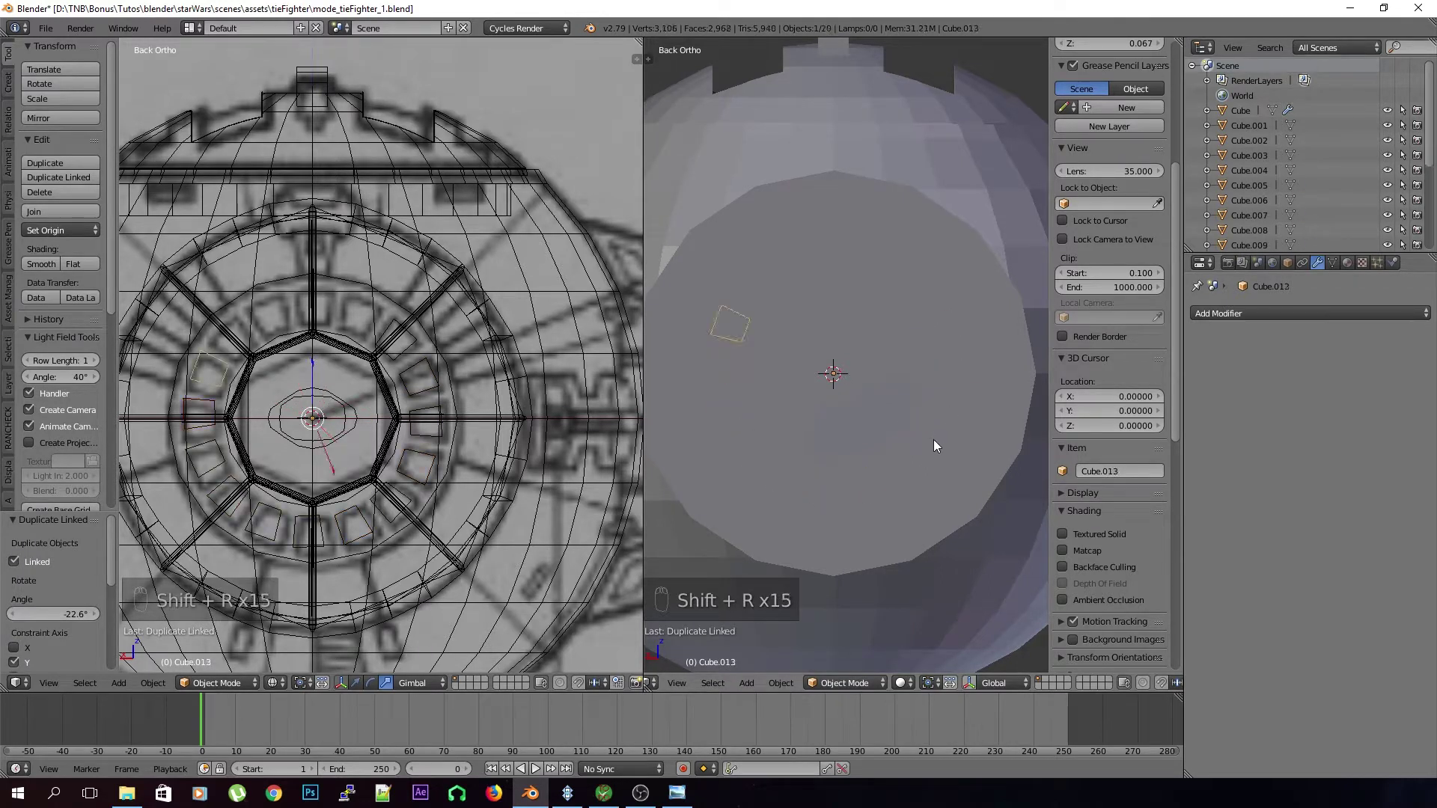
{"action": "key", "text": "shift+r"}
{"action": "key", "text": "shift+r"}
{"action": "key", "text": "shift+r"}
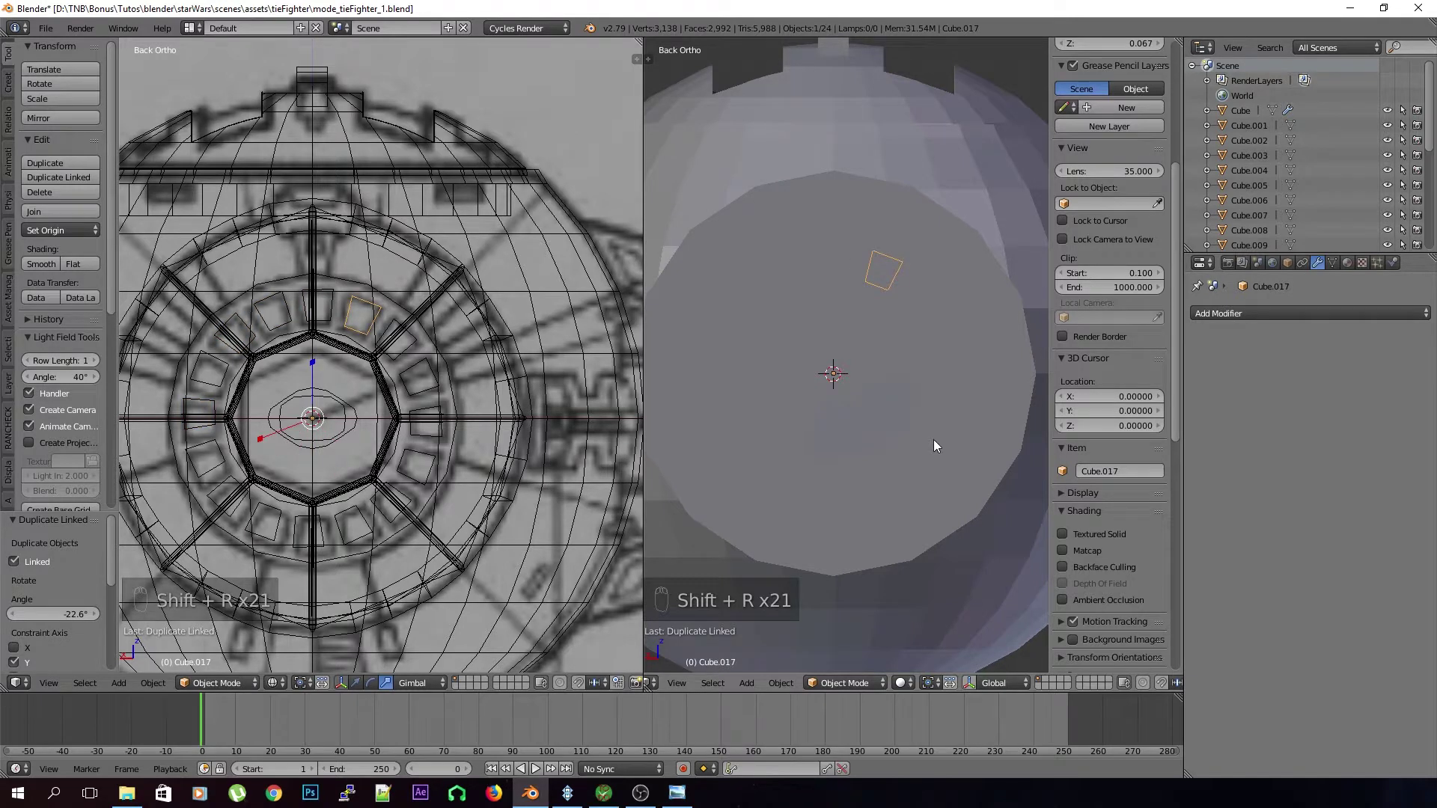
{"action": "left_click", "coordinate": [413, 682]}
{"action": "left_click", "coordinate": [421, 672]}
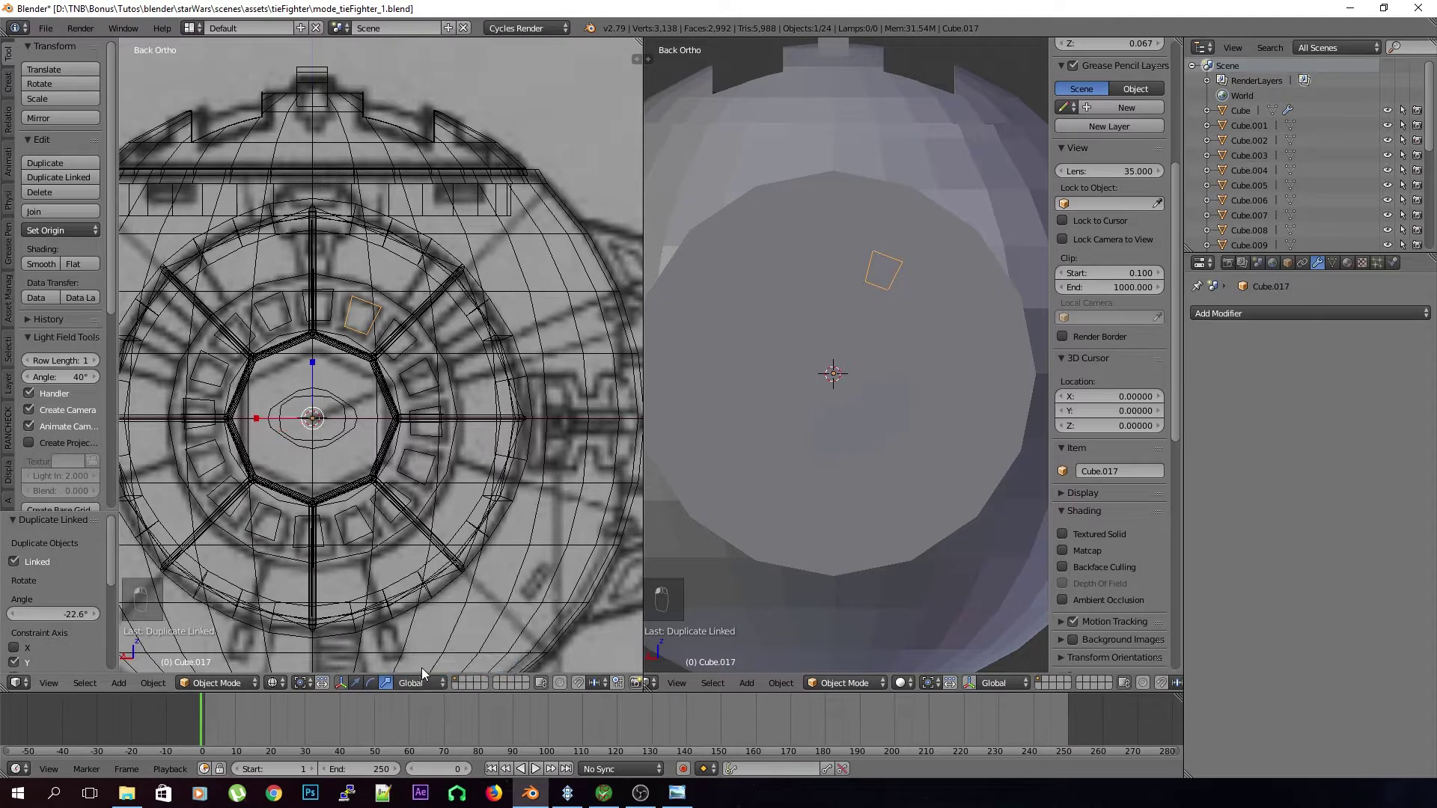
Select the blocks around the ring in wireframe, leaving out the cockpit sphere, and join them into one object
{"action": "key", "text": "z"}
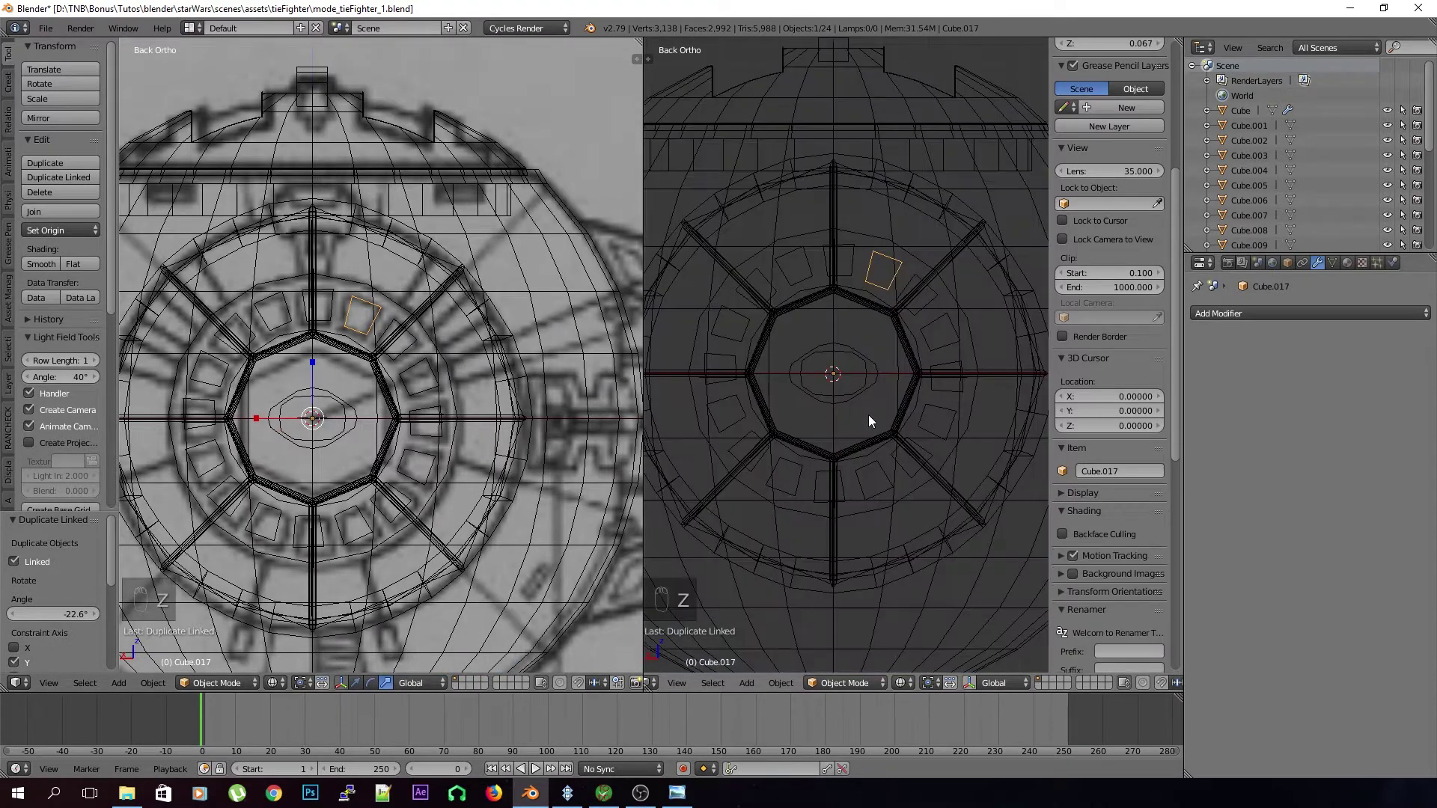
{"action": "right_click", "coordinate": [847, 272]}
{"action": "right_click", "coordinate": [843, 282], "text": "shift"}
{"action": "right_click", "coordinate": [885, 288], "text": "shift"}
{"action": "right_click", "coordinate": [915, 310], "text": "shift"}
{"action": "right_click", "coordinate": [937, 344], "text": "shift"}
{"action": "right_click", "coordinate": [946, 379], "text": "shift"}
{"action": "right_click", "coordinate": [937, 420], "text": "shift"}
{"action": "right_click", "coordinate": [913, 460], "text": "shift"}
{"action": "key", "text": "ctrl+z"}
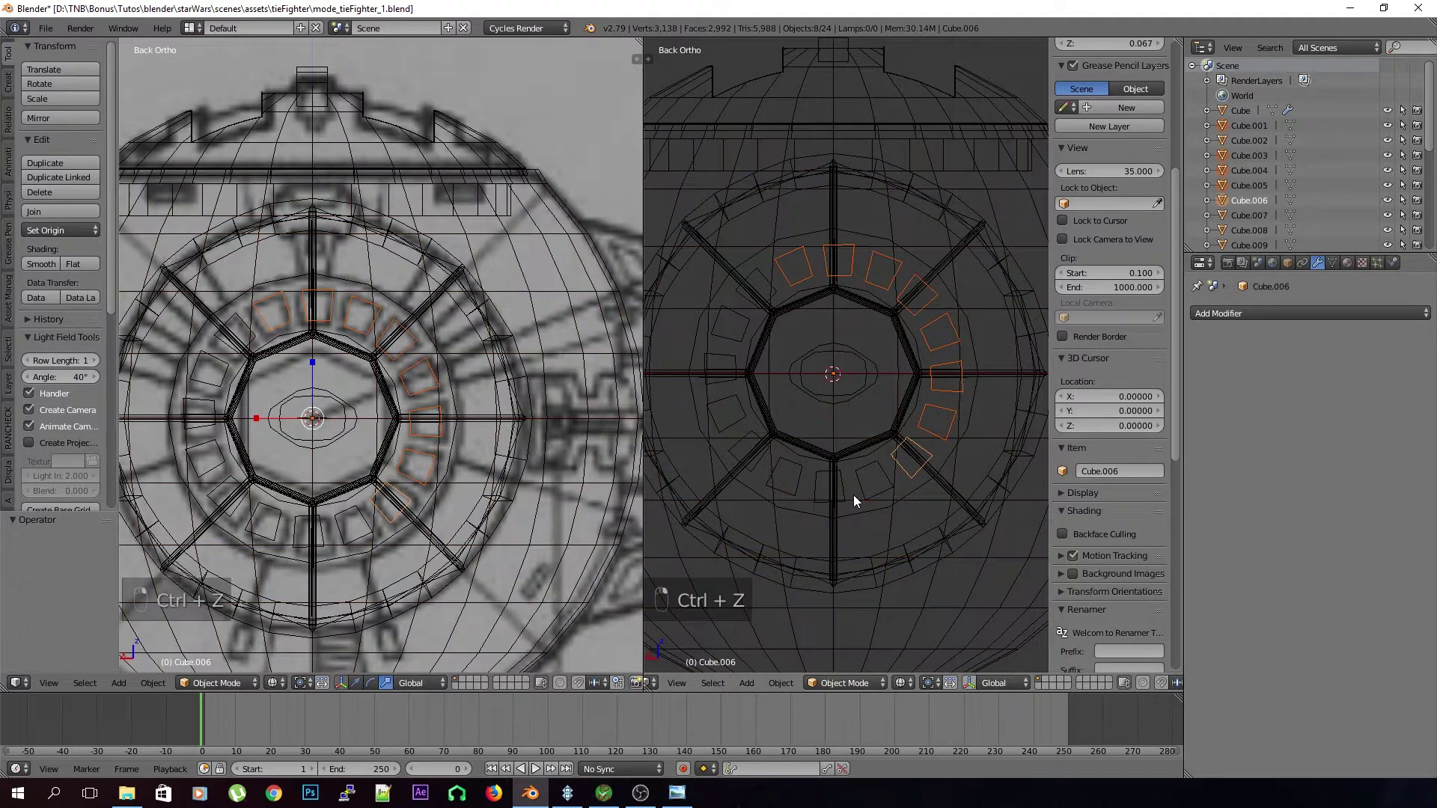
{"action": "right_click", "coordinate": [872, 483], "text": "shift"}
{"action": "right_click", "coordinate": [828, 485], "text": "shift"}
{"action": "right_click", "coordinate": [784, 475], "text": "shift"}
{"action": "right_click", "coordinate": [748, 436], "text": "shift"}
{"action": "key", "text": "ctrl+z"}
{"action": "right_click", "coordinate": [739, 392], "text": "shift"}
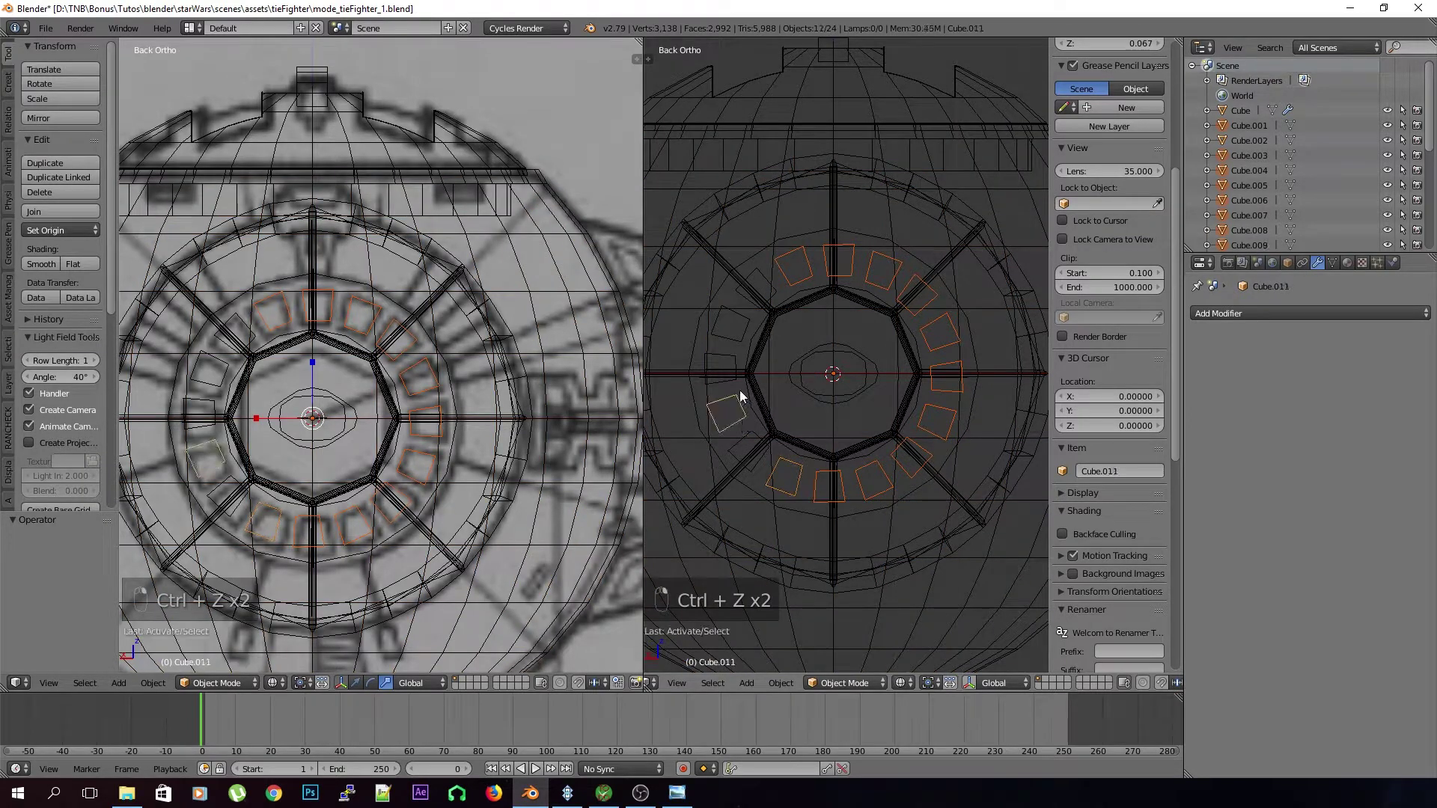
{"action": "right_click", "coordinate": [723, 364], "text": "shift"}
{"action": "right_click", "coordinate": [726, 336], "text": "shift"}
{"action": "right_click", "coordinate": [768, 284], "text": "shift"}
{"action": "key", "text": "ctrl+z"}
{"action": "right_click", "coordinate": [767, 284], "text": "shift"}
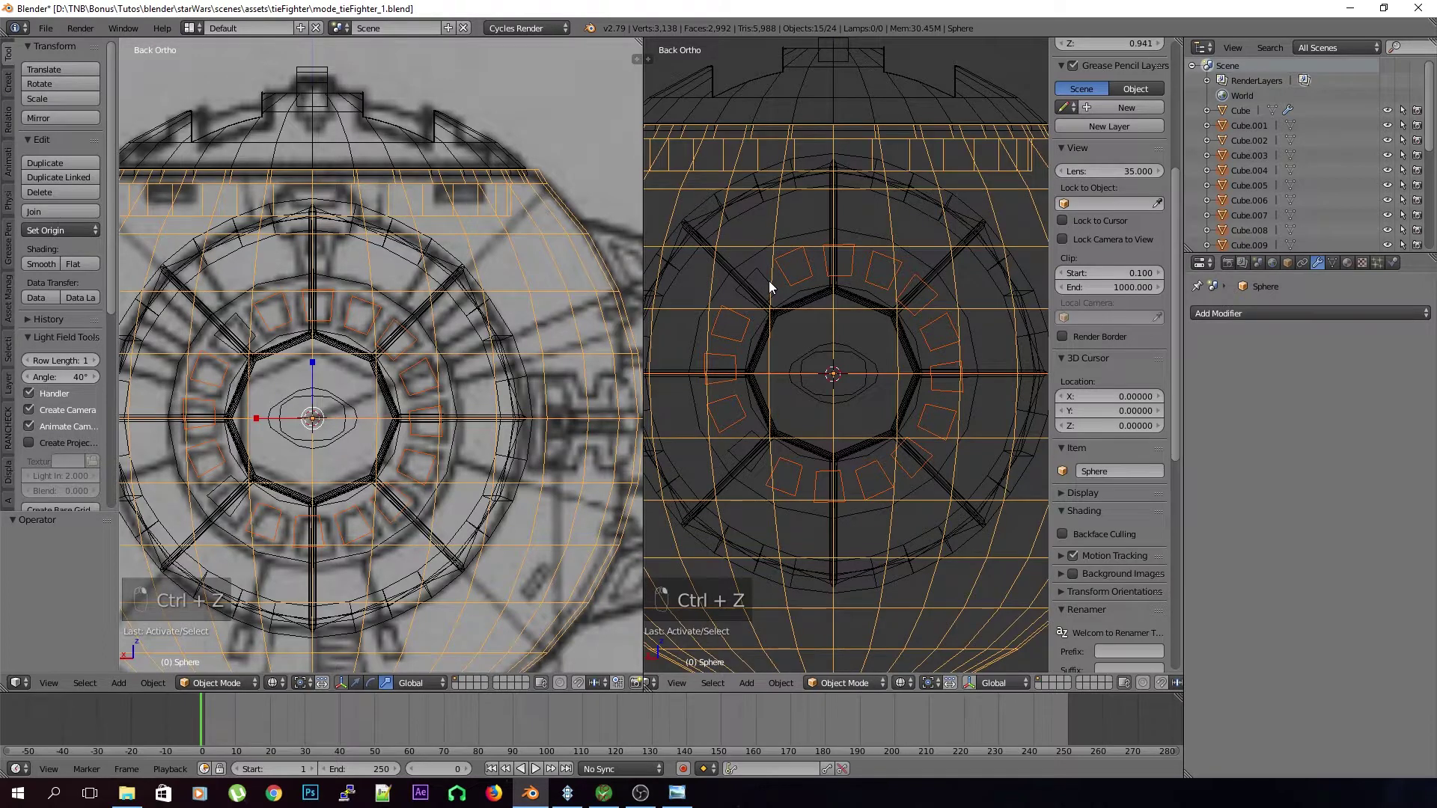
{"action": "key", "text": "ctrl+z"}
{"action": "right_click", "coordinate": [767, 273], "text": "shift"}
{"action": "key", "text": "ctrl+j"}
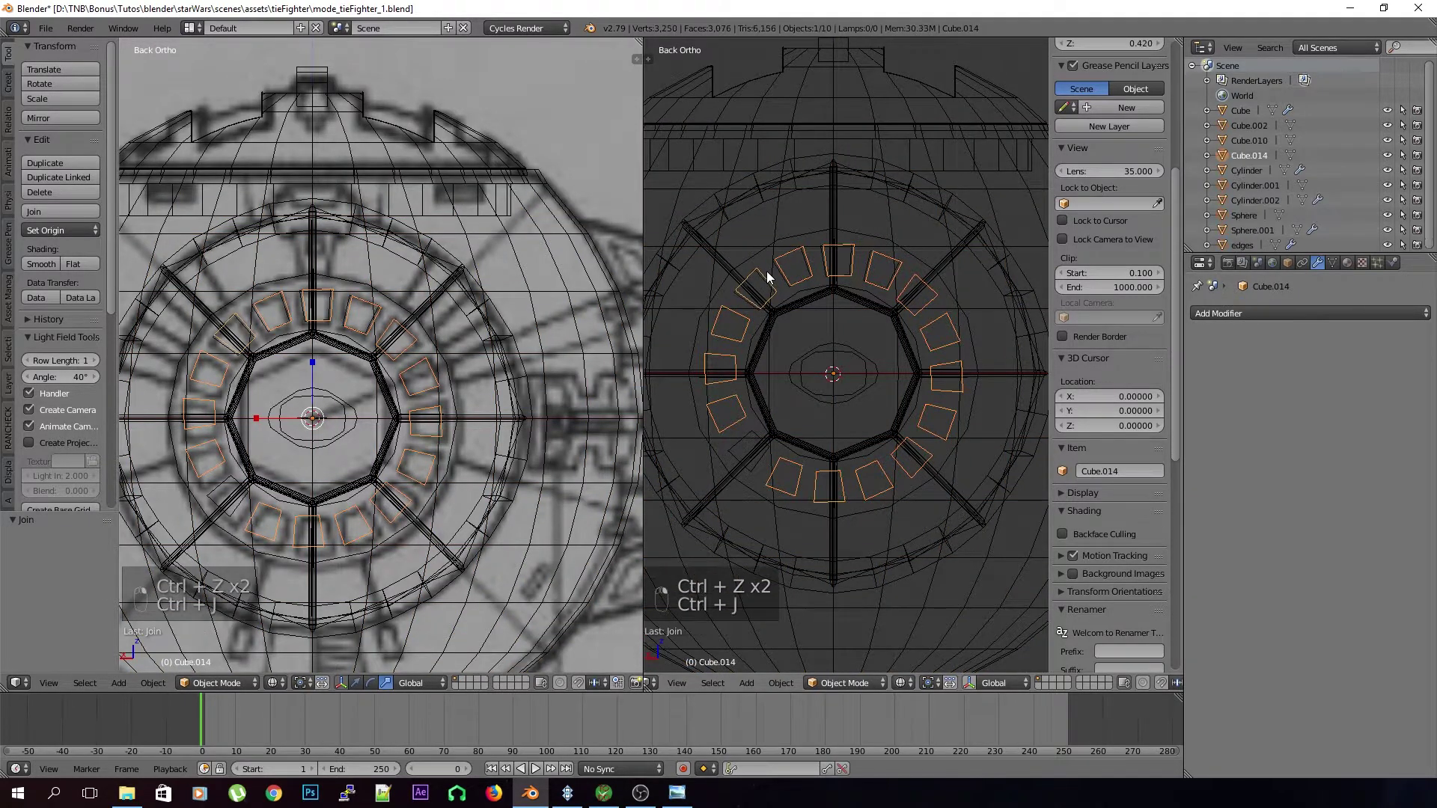
Pull the overlapping joined copy of the block ring away from the rear disc in solid view and delete it
{"action": "key", "text": "Tab"}
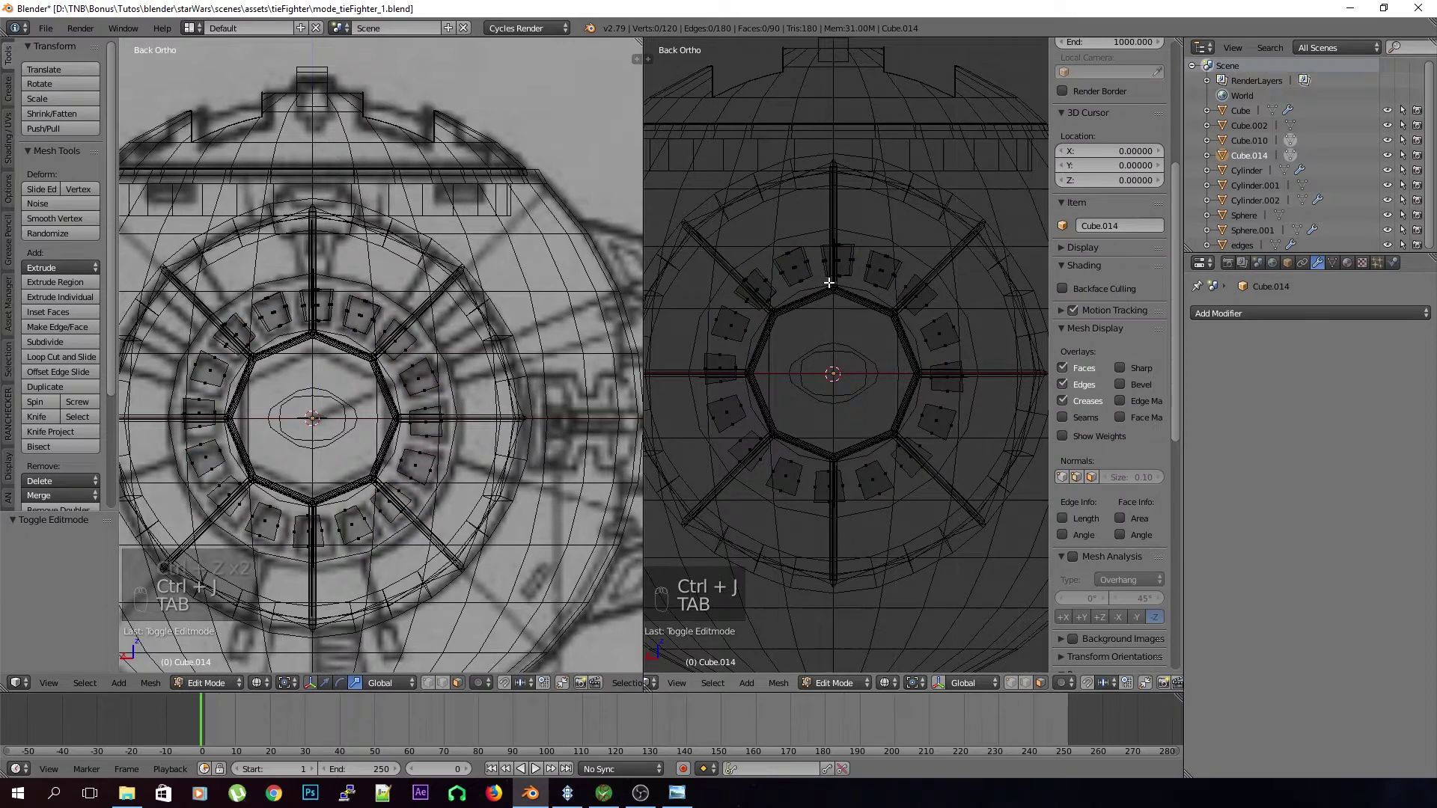
{"action": "key", "text": "Tab"}
{"action": "key", "text": "z"}
{"action": "middle_click_drag", "start_coordinate": [816, 291], "coordinate": [777, 346]}
{"action": "key", "text": "g"}
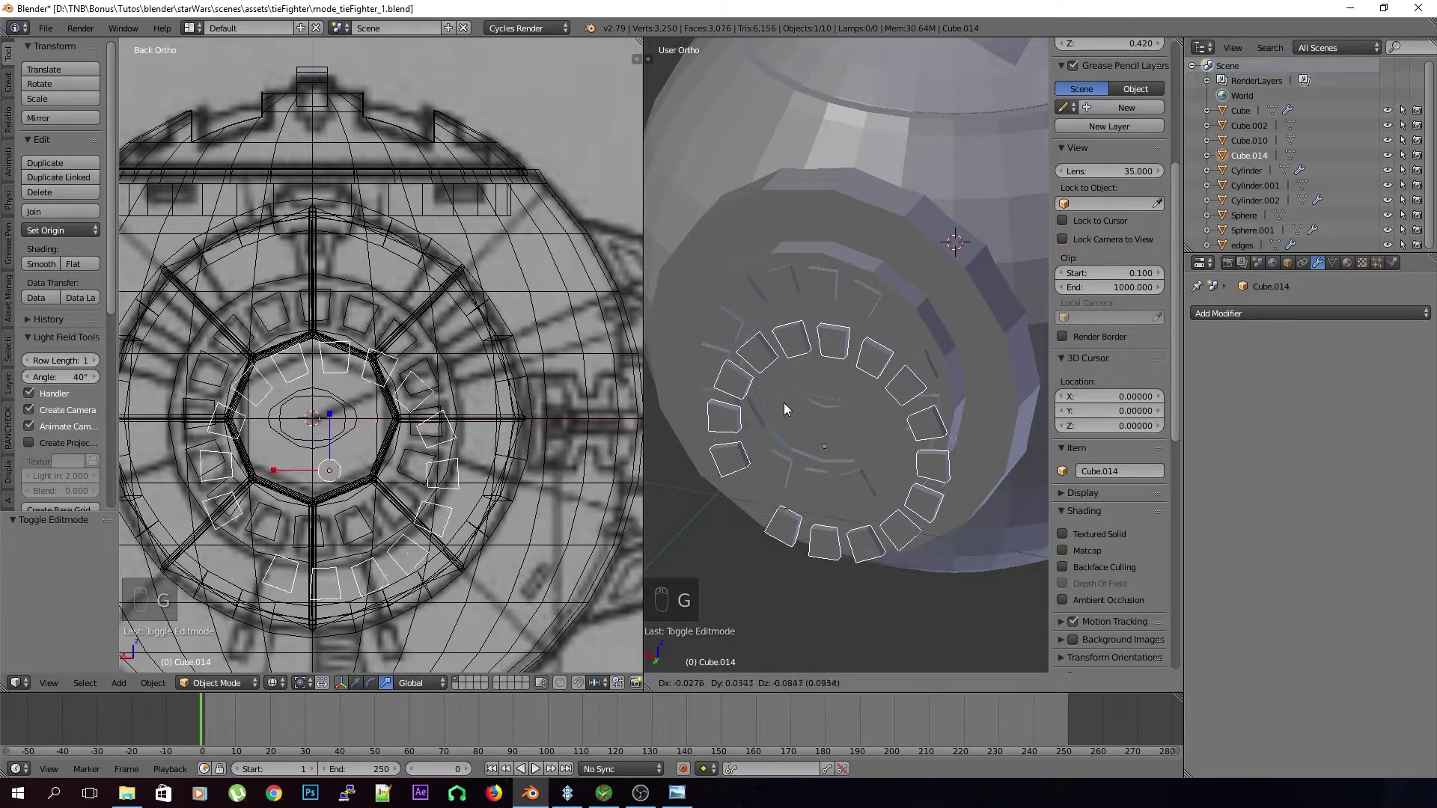
{"action": "left_click", "coordinate": [783, 402]}
{"action": "key", "text": "x"}
{"action": "left_click", "coordinate": [783, 403]}
Select the remaining block ring, keep it in its place and save the file
{"action": "right_click", "coordinate": [828, 296]}
{"action": "key", "text": "g"}
{"action": "right_click", "coordinate": [832, 356]}
{"action": "middle_click_drag", "start_coordinate": [832, 357], "coordinate": [660, 535]}
{"action": "key", "text": "a"}
{"action": "key", "text": "ctrl+s"}
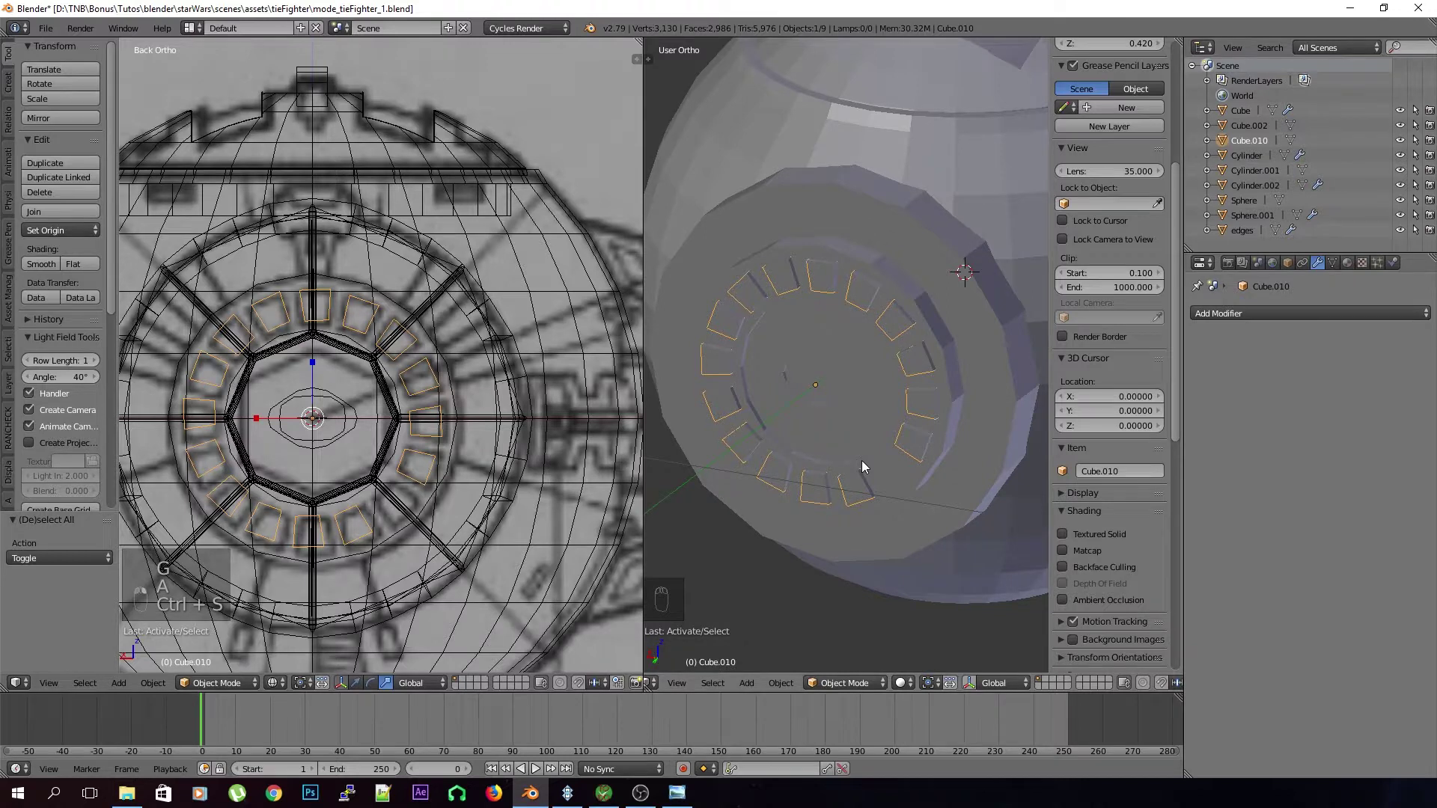
Edit the ring's mesh in the rear orthographic view and duplicate the whole block just below the gap in place
{"action": "key", "text": "KP_7"}
{"action": "key", "text": "KP_1"}
{"action": "key", "text": "ctrl+KP_5"}
{"action": "key", "text": "ctrl+KP_1"}
{"action": "key", "text": "Tab"}
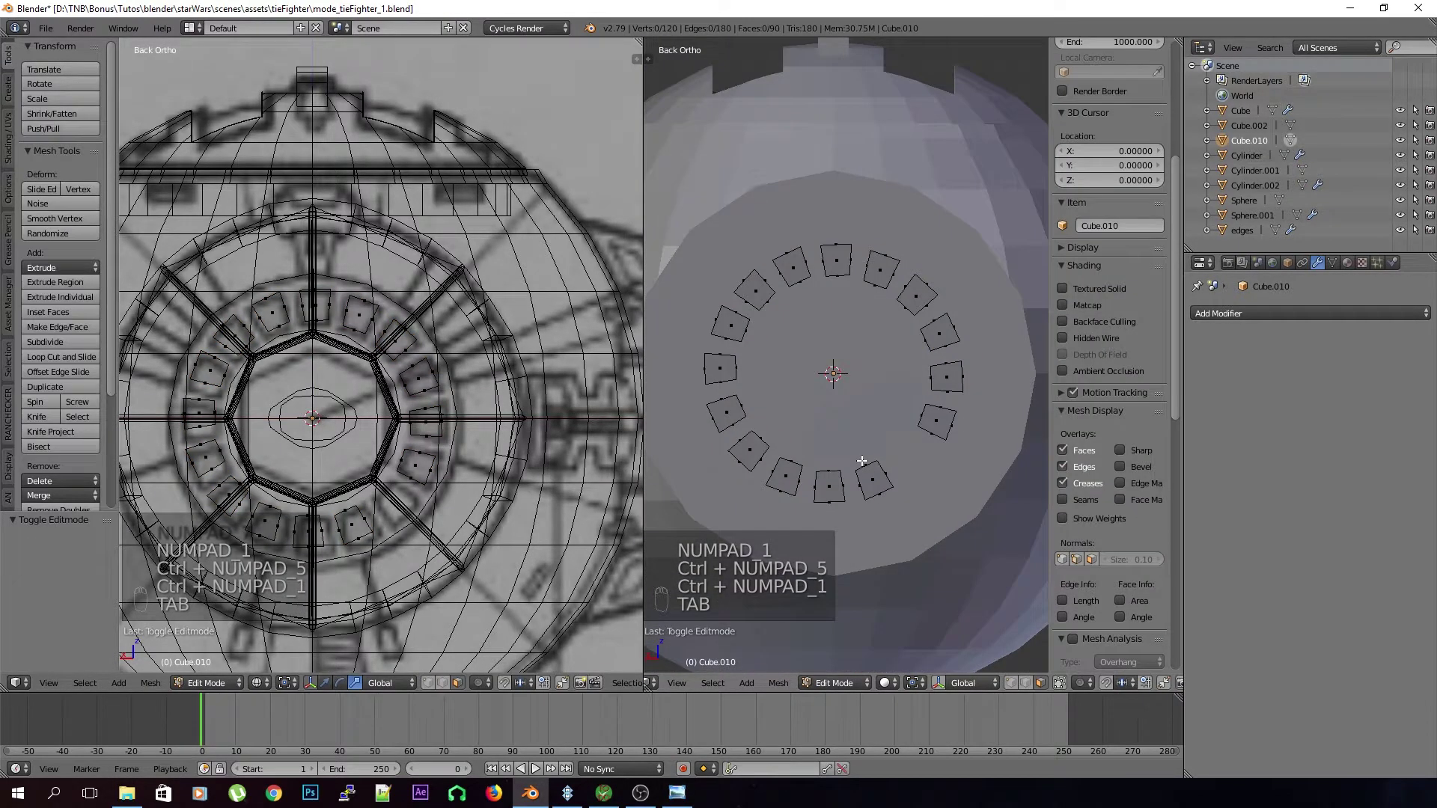
{"action": "key", "text": "l"}
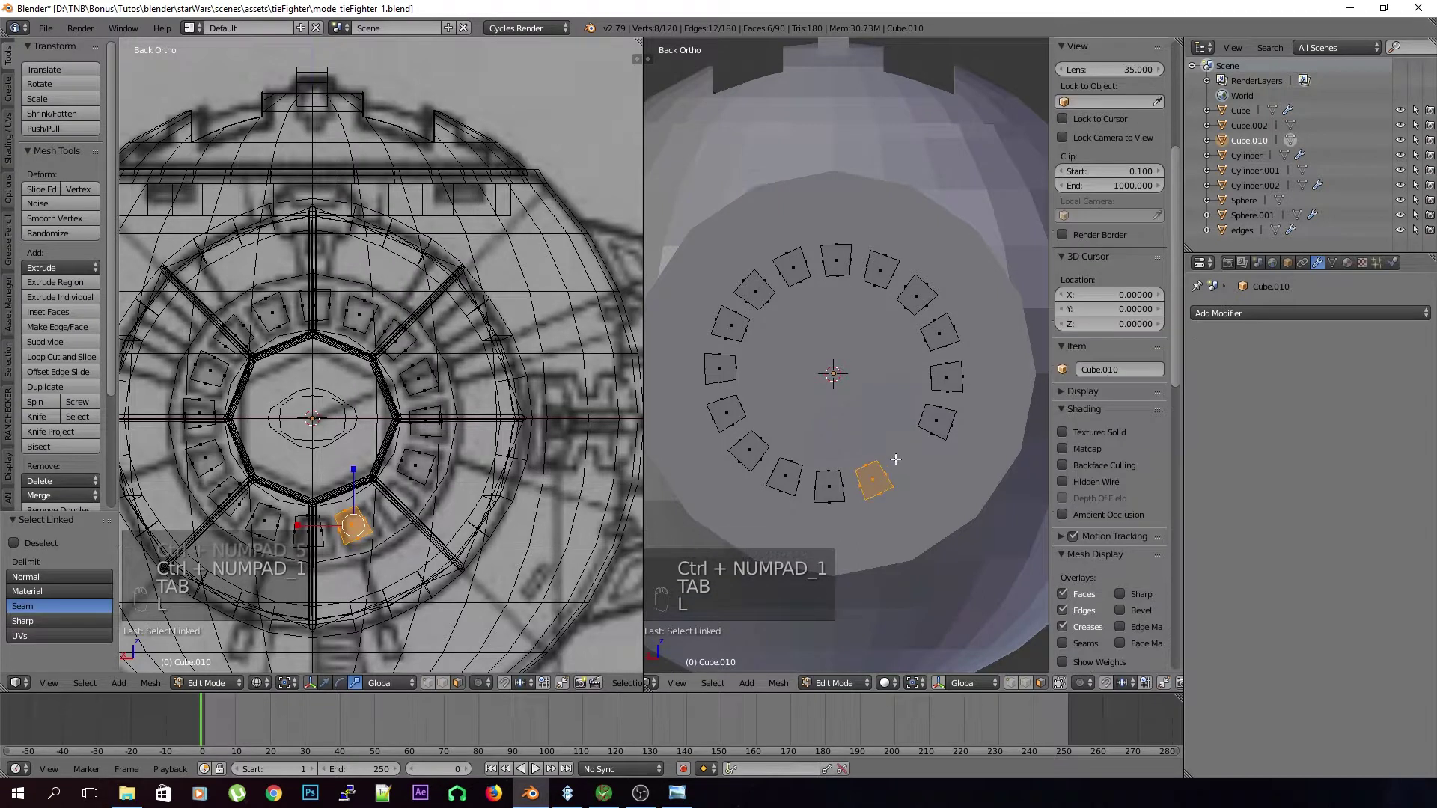
{"action": "key", "text": "comma"}
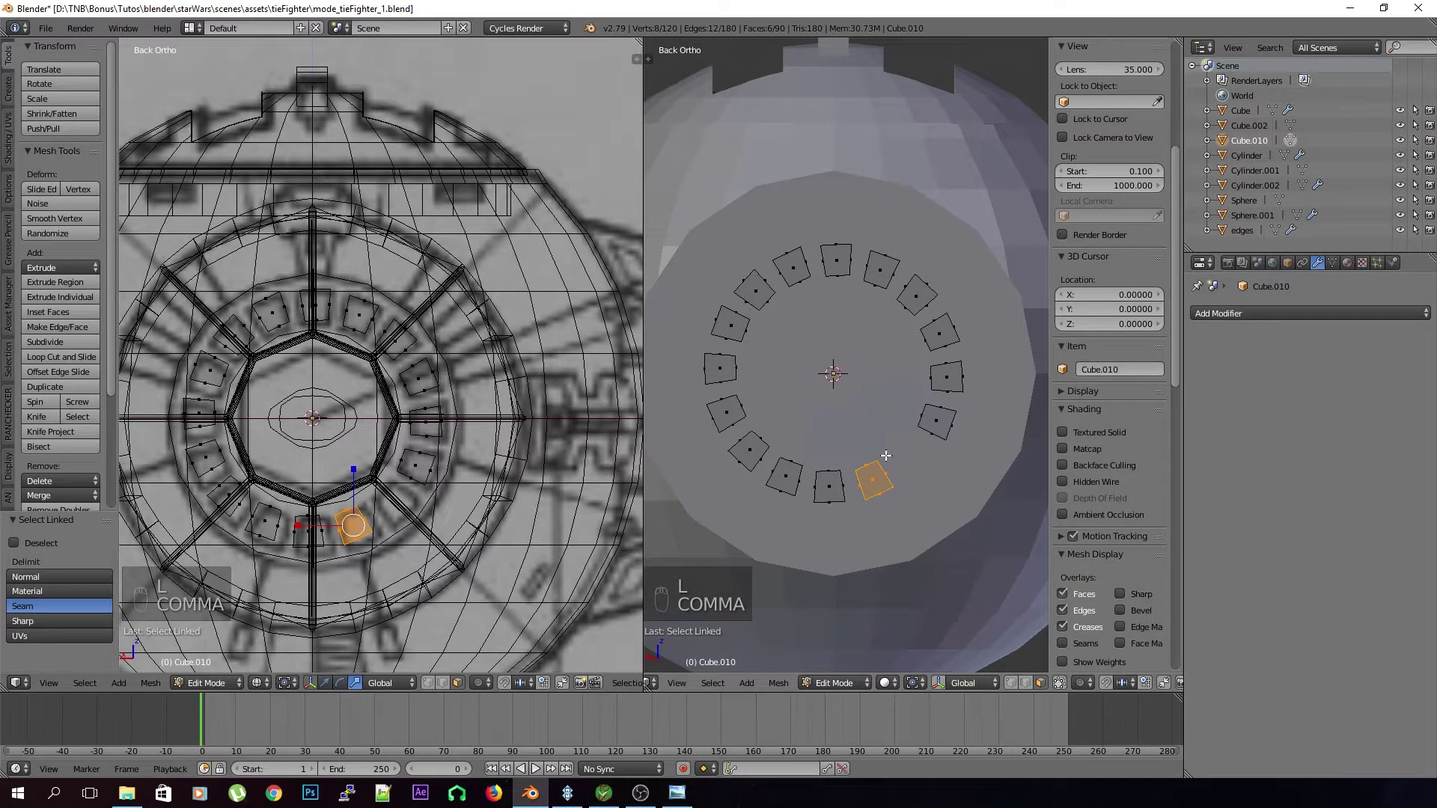
{"action": "key", "text": "shift+d"}
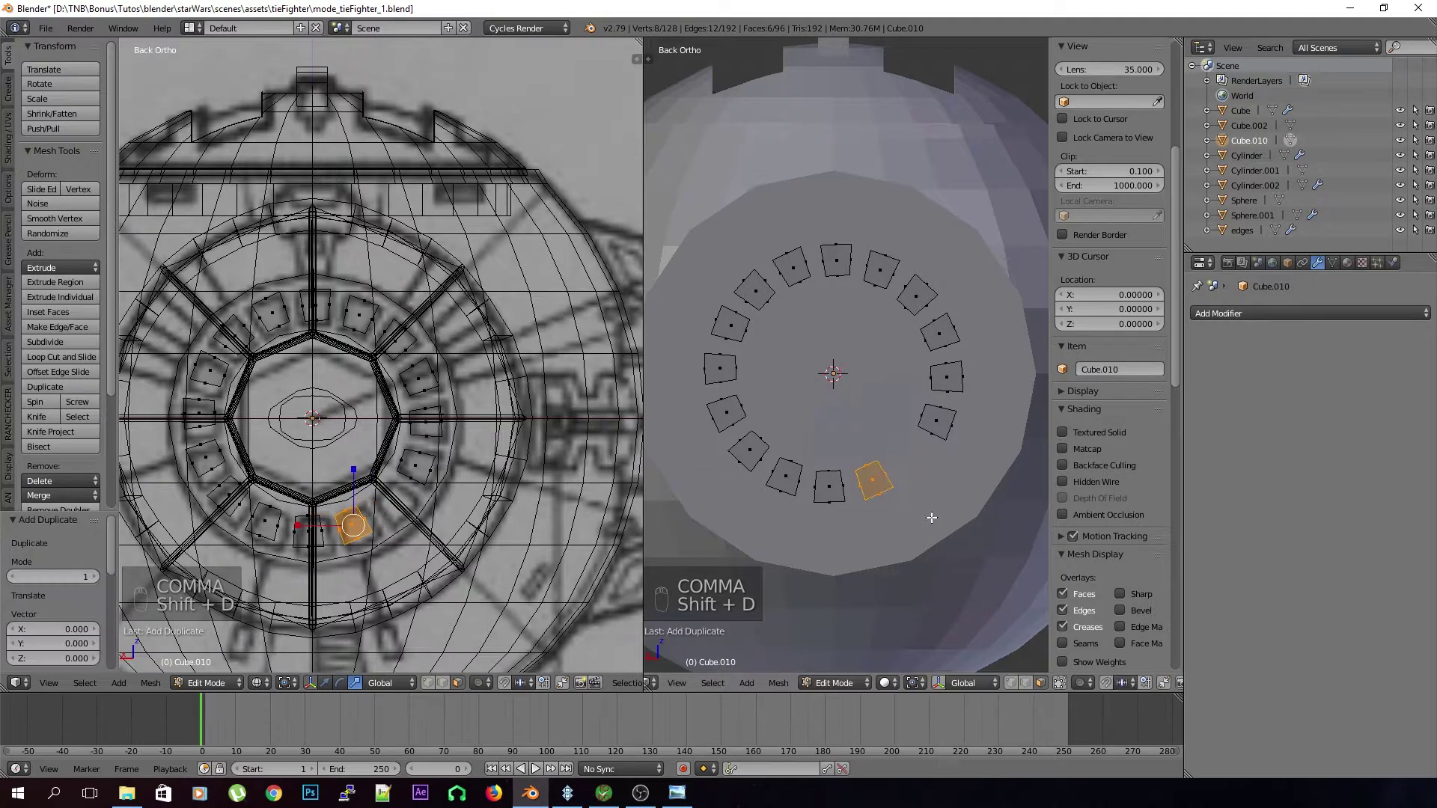
{"action": "key", "text": "r"}
{"action": "right_click", "coordinate": [944, 492]}
Rotate the duplicated block about -21.5° around the 3D cursor to fill the ring's gap, and deselect it
{"action": "key", "text": "period"}
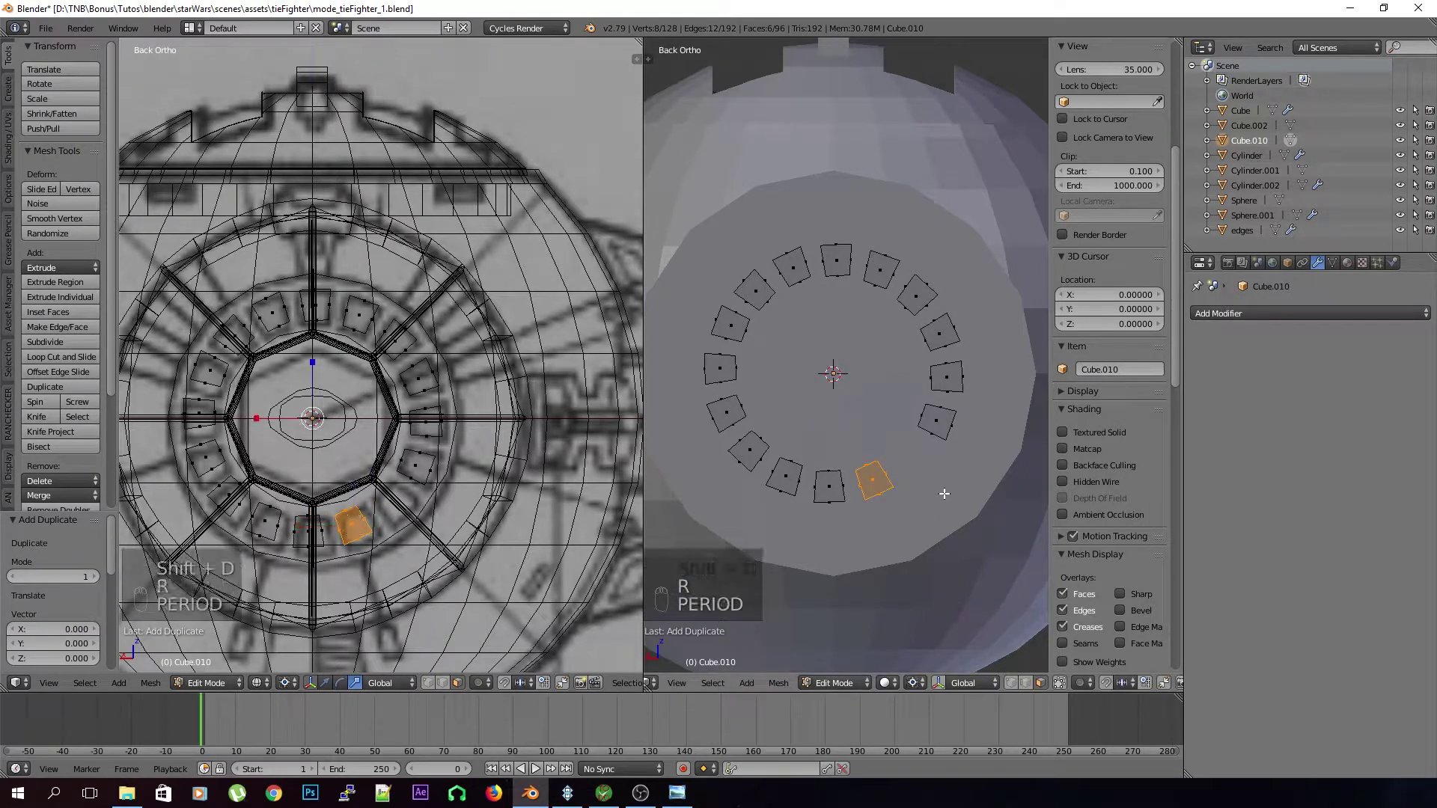
{"action": "key", "text": "r"}
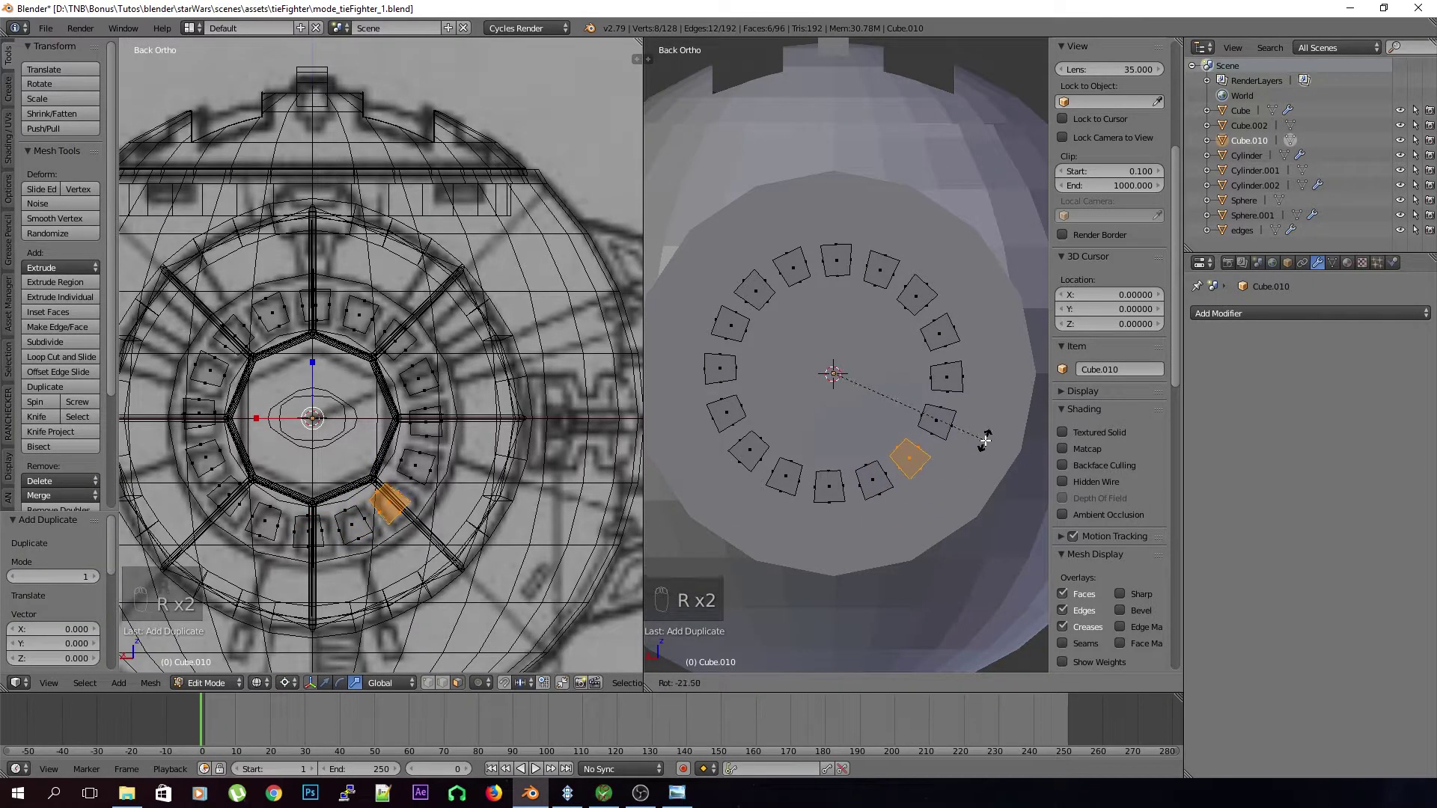
{"action": "left_click", "coordinate": [984, 440]}
{"action": "scroll", "coordinate": [1107, 375], "scroll_direction": "down", "scroll_amount": 5}
{"action": "key", "text": "a"}
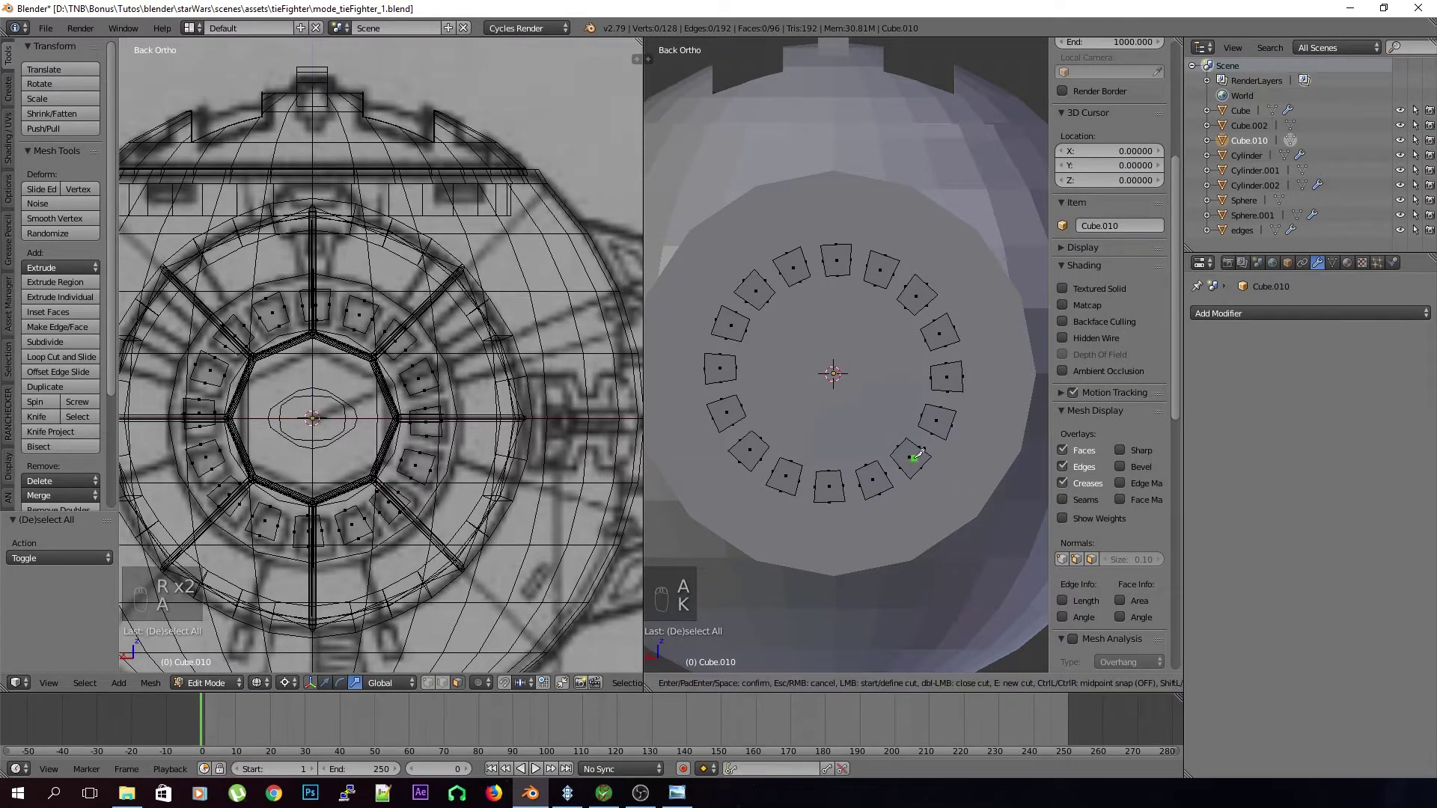
Select the whole block filling the ring's gap, nudge it slightly outward into place, leave mesh editing and save the file
{"action": "key", "text": "l"}
{"action": "key", "text": "g"}
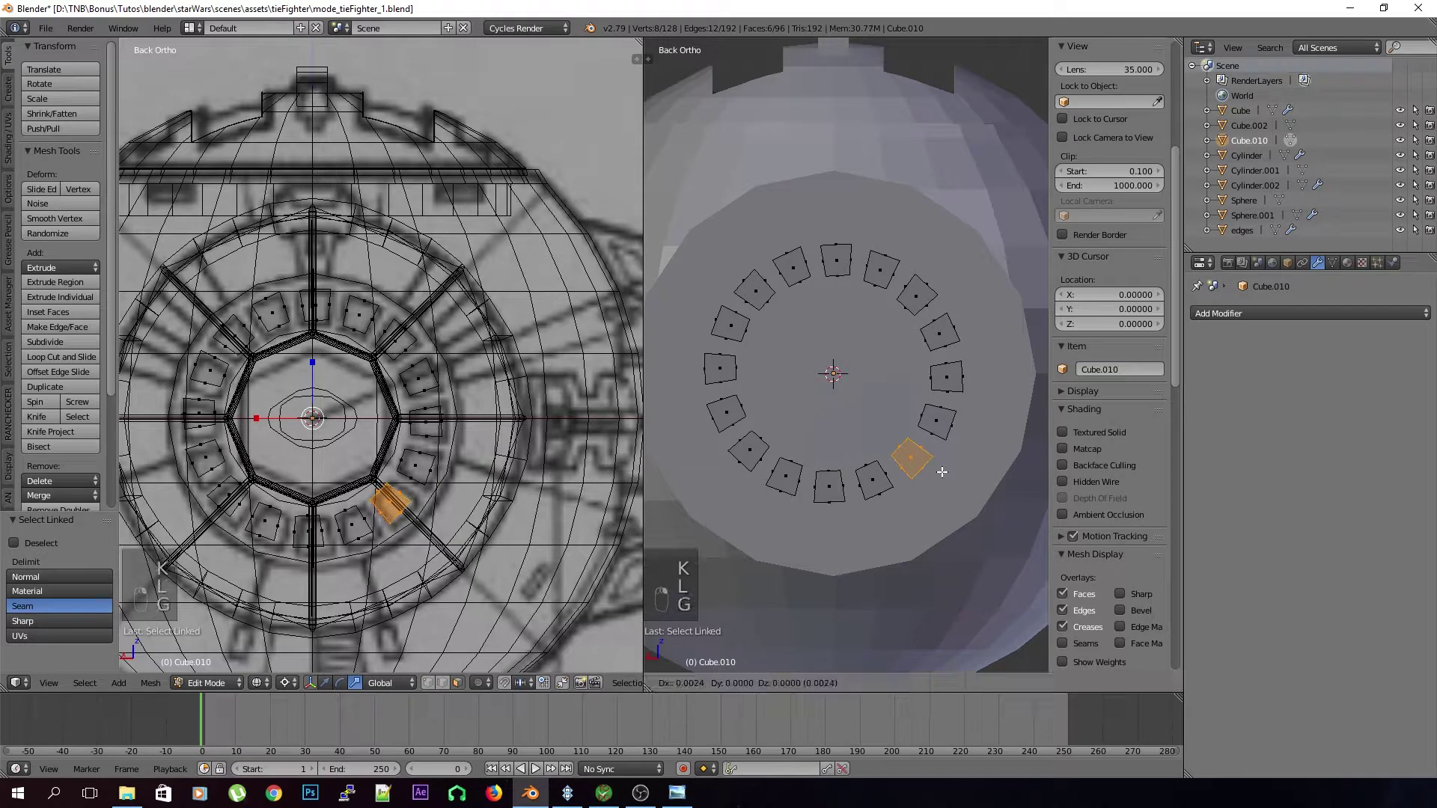
{"action": "left_click", "coordinate": [943, 473]}
{"action": "key", "text": "a"}
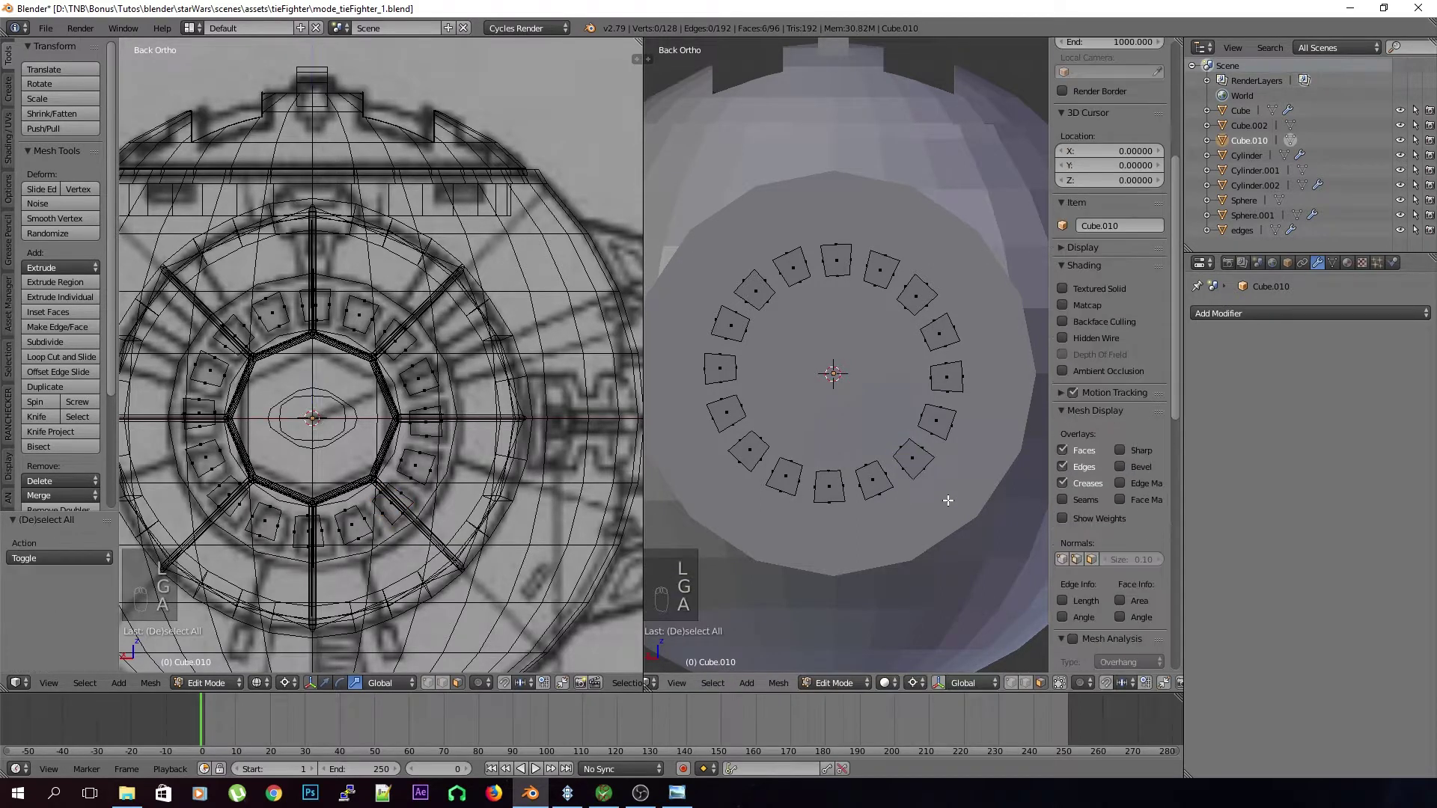
{"action": "key", "text": "Tab"}
{"action": "key", "text": "ctrl+s"}
Deselect everything in Object Mode, show the model in a solid perspective view and save the file
{"action": "scroll", "coordinate": [947, 501], "scroll_direction": "down", "scroll_amount": 5}
{"action": "middle_click_drag", "start_coordinate": [947, 501], "coordinate": [863, 518]}
{"action": "key", "text": "z"}
{"action": "key", "text": "a"}
{"action": "key", "text": "Tab"}
{"action": "key", "text": "Tab"}
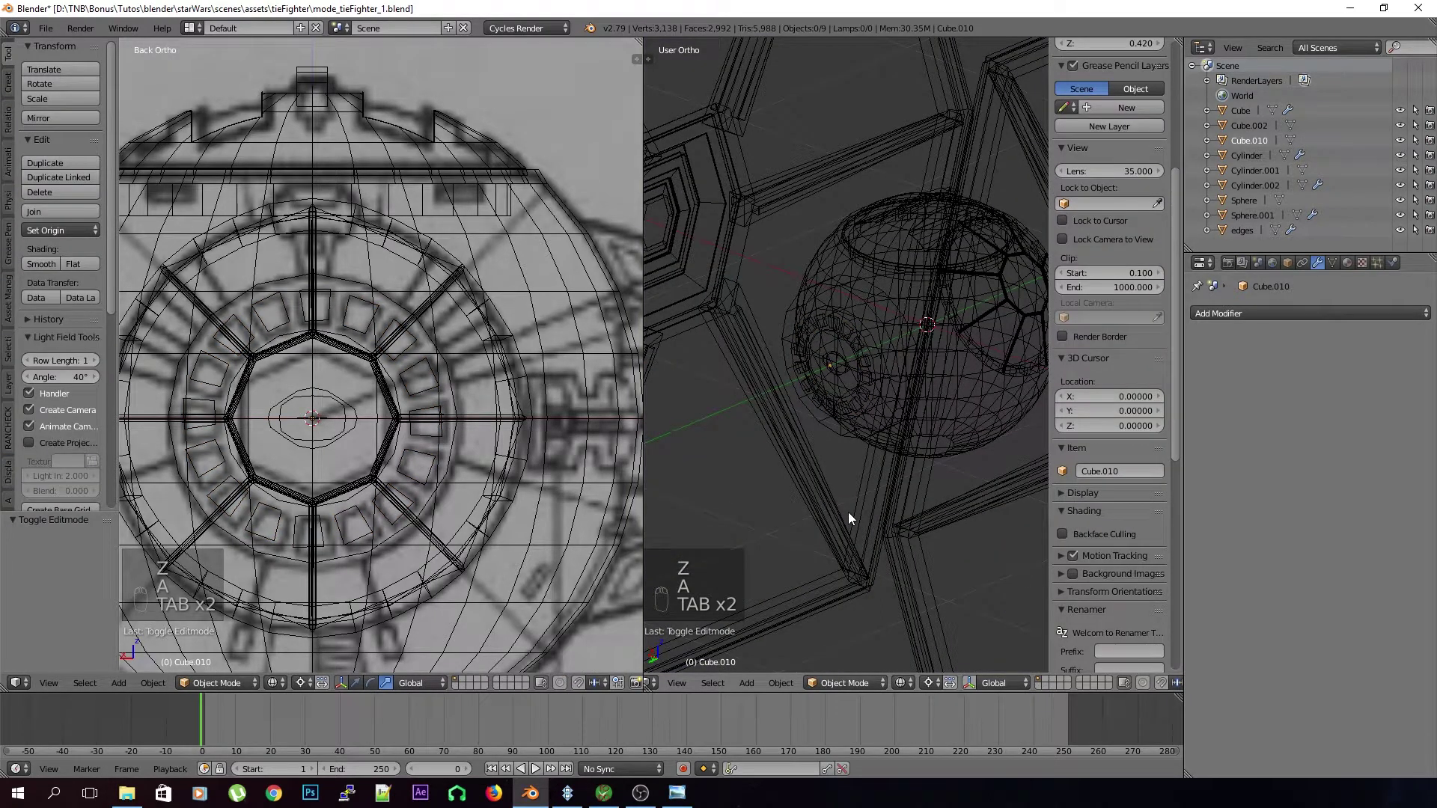
{"action": "key", "text": "KP_5"}
{"action": "key", "text": "z"}
{"action": "key", "text": "ctrl+s"}
Examine the cockpit, the rear hatch with its block ring and both wings from several sides, keeping the file saved
{"action": "middle_click_drag", "start_coordinate": [840, 520], "coordinate": [868, 420]}
{"action": "key", "text": "ctrl+s"}
{"action": "left_click", "coordinate": [770, 513]}
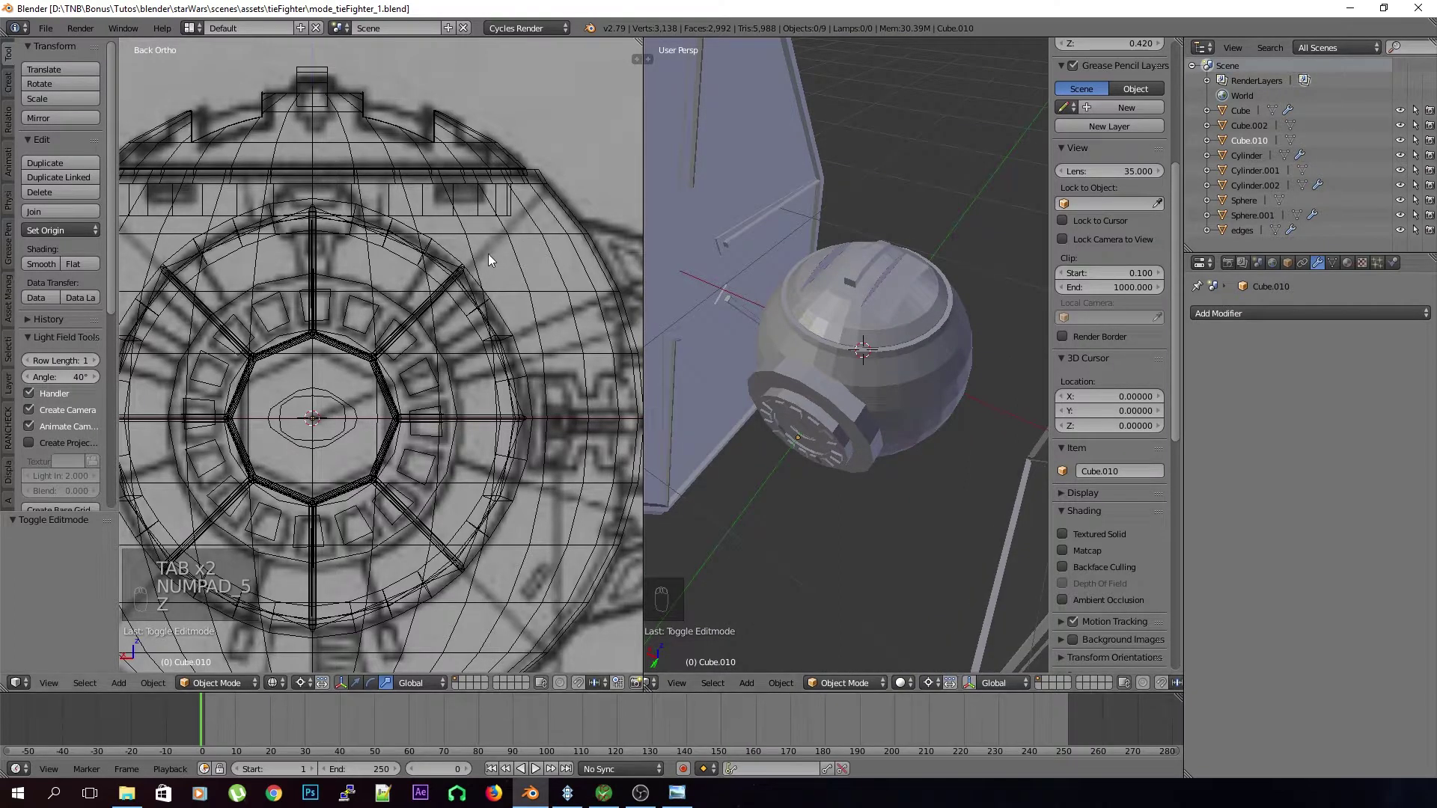
{"action": "key", "text": "ctrl+s"}
{"action": "middle_click_drag", "start_coordinate": [933, 436], "coordinate": [899, 390]}
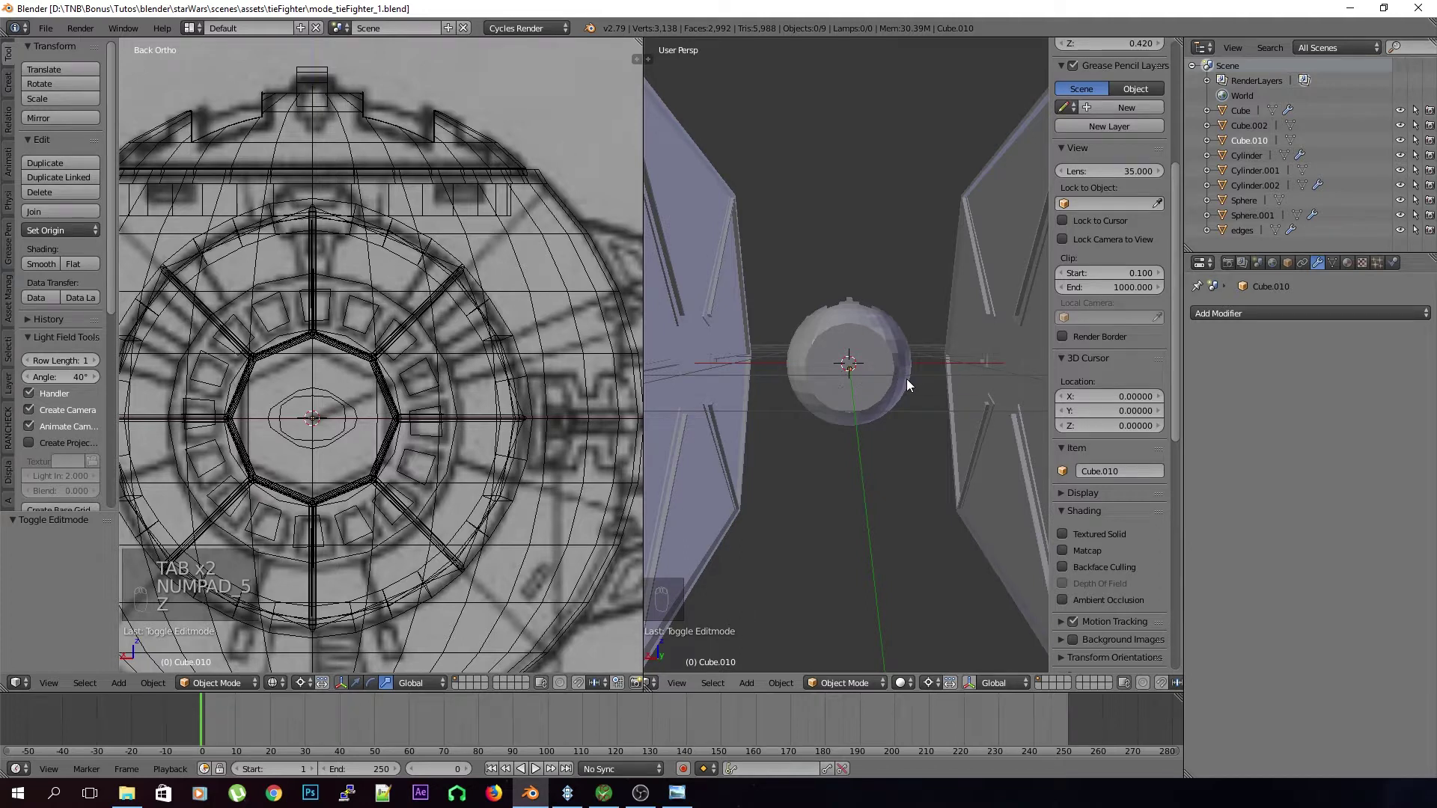
{"action": "key", "text": "ctrl+s"}
{"action": "middle_click_drag", "start_coordinate": [887, 388], "coordinate": [917, 353]}
{"action": "scroll", "coordinate": [923, 281], "scroll_direction": "down", "scroll_amount": 3}
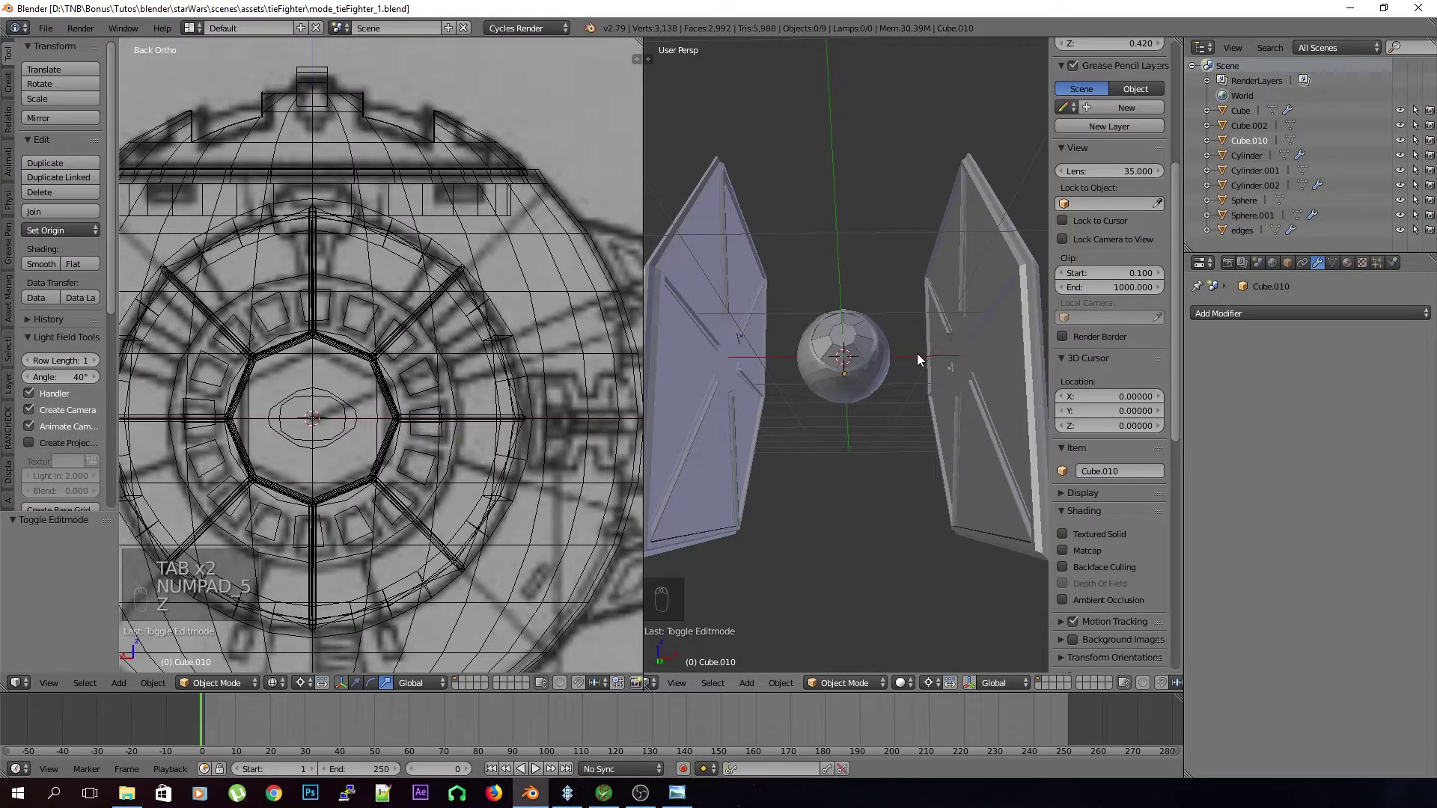
{"action": "scroll", "coordinate": [918, 353], "scroll_direction": "up", "scroll_amount": 2}
{"action": "middle_click_drag", "start_coordinate": [909, 347], "coordinate": [877, 444]}
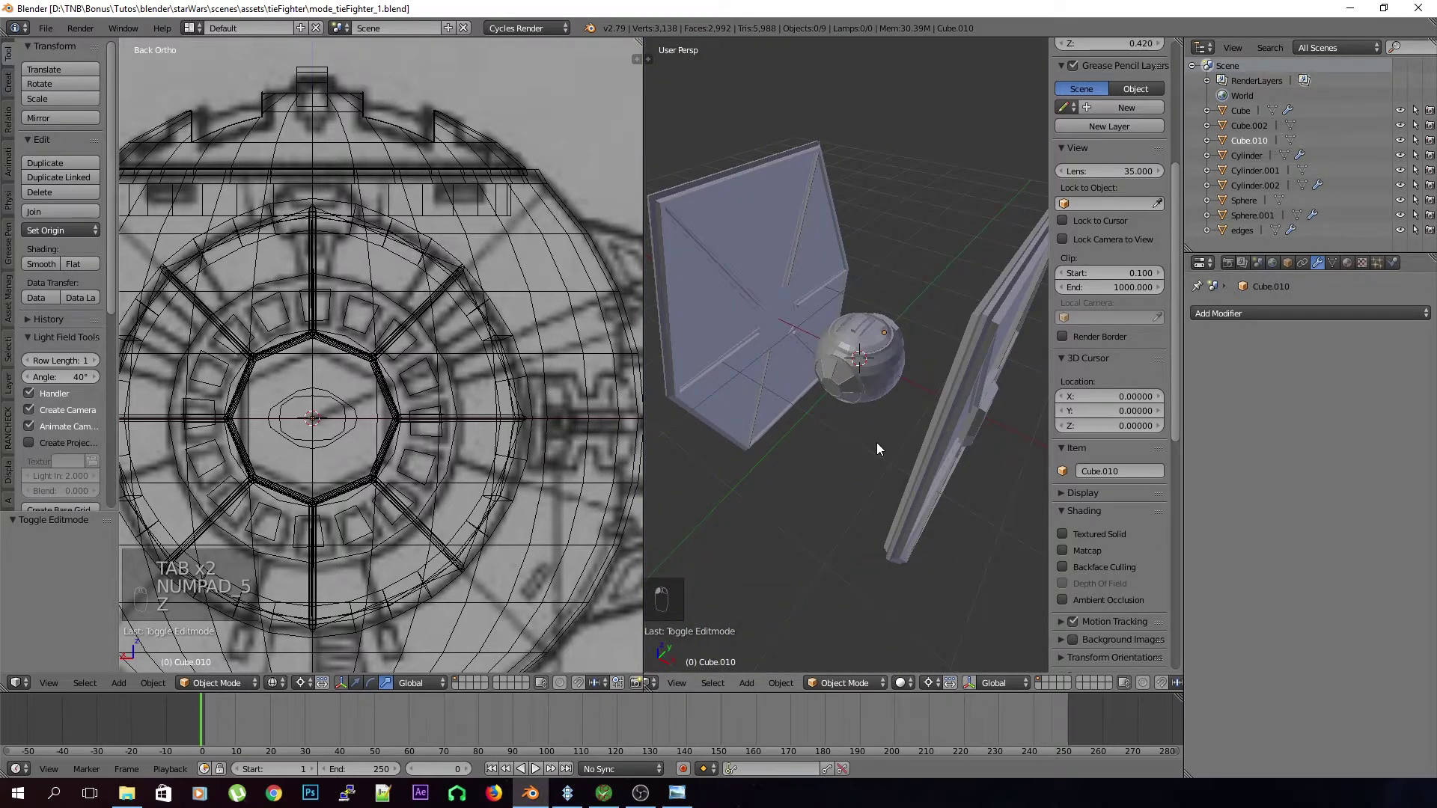